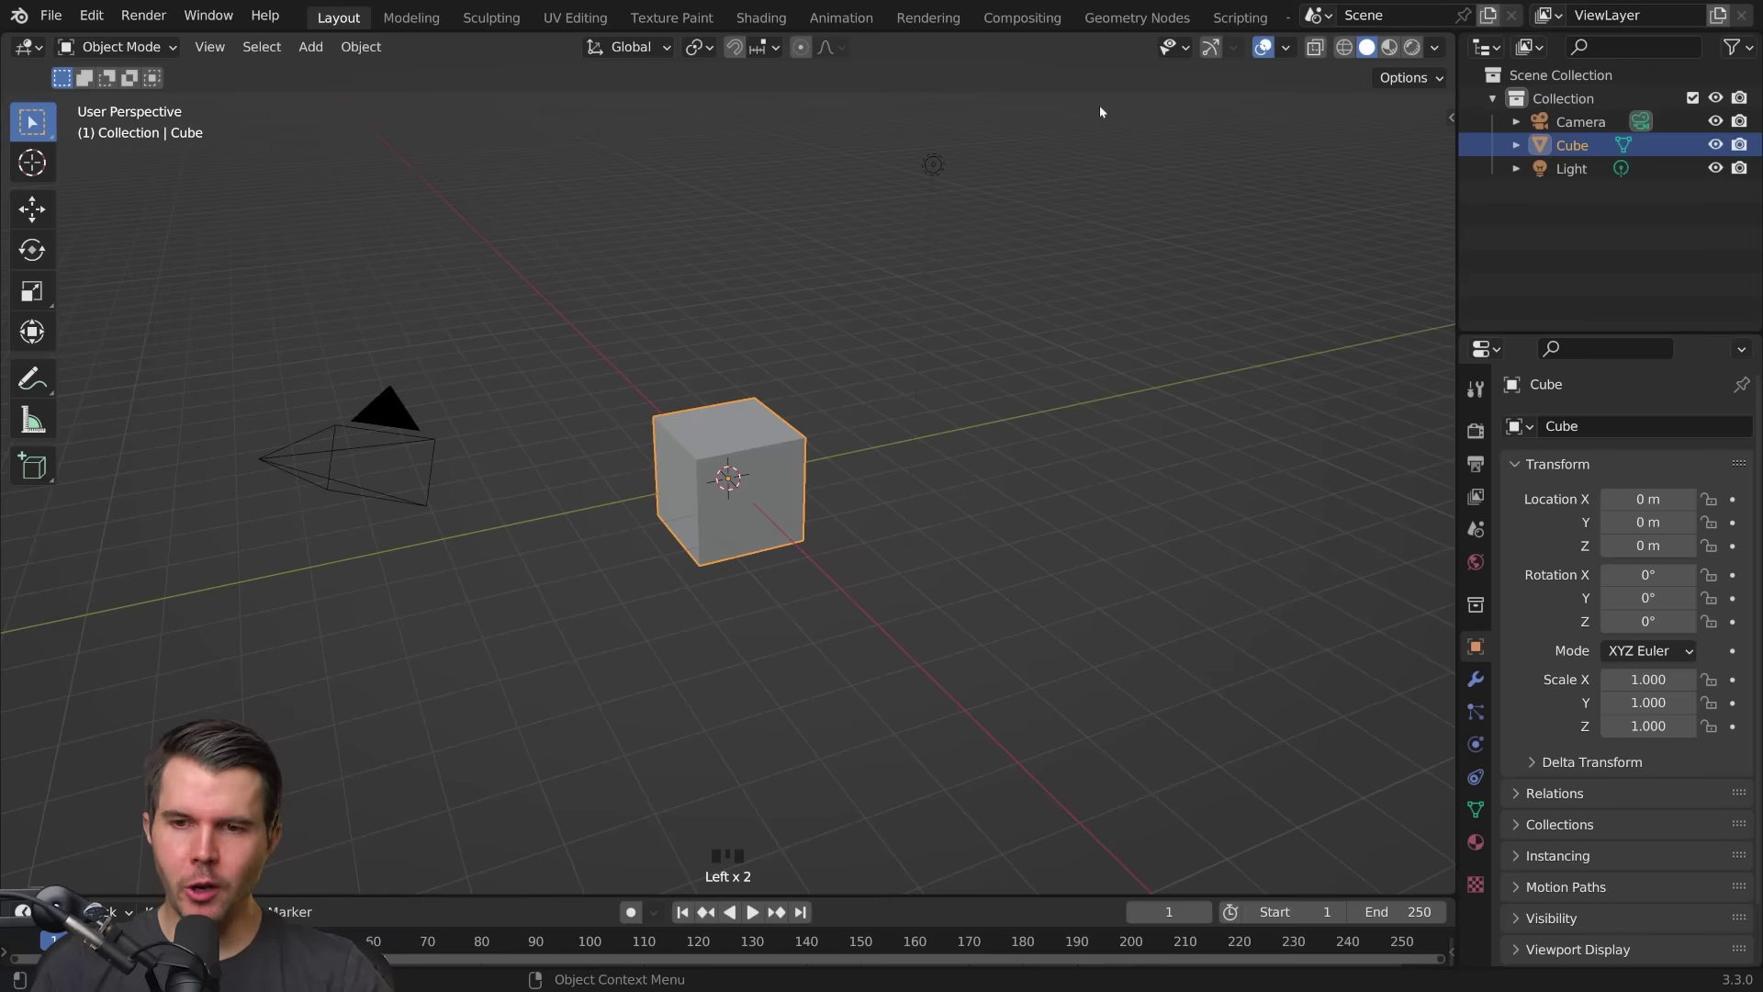
# Step: Switch to the Geometry Nodes workspace and merge the spreadsheet area into the 3D view
pyautogui.click(1139, 17)
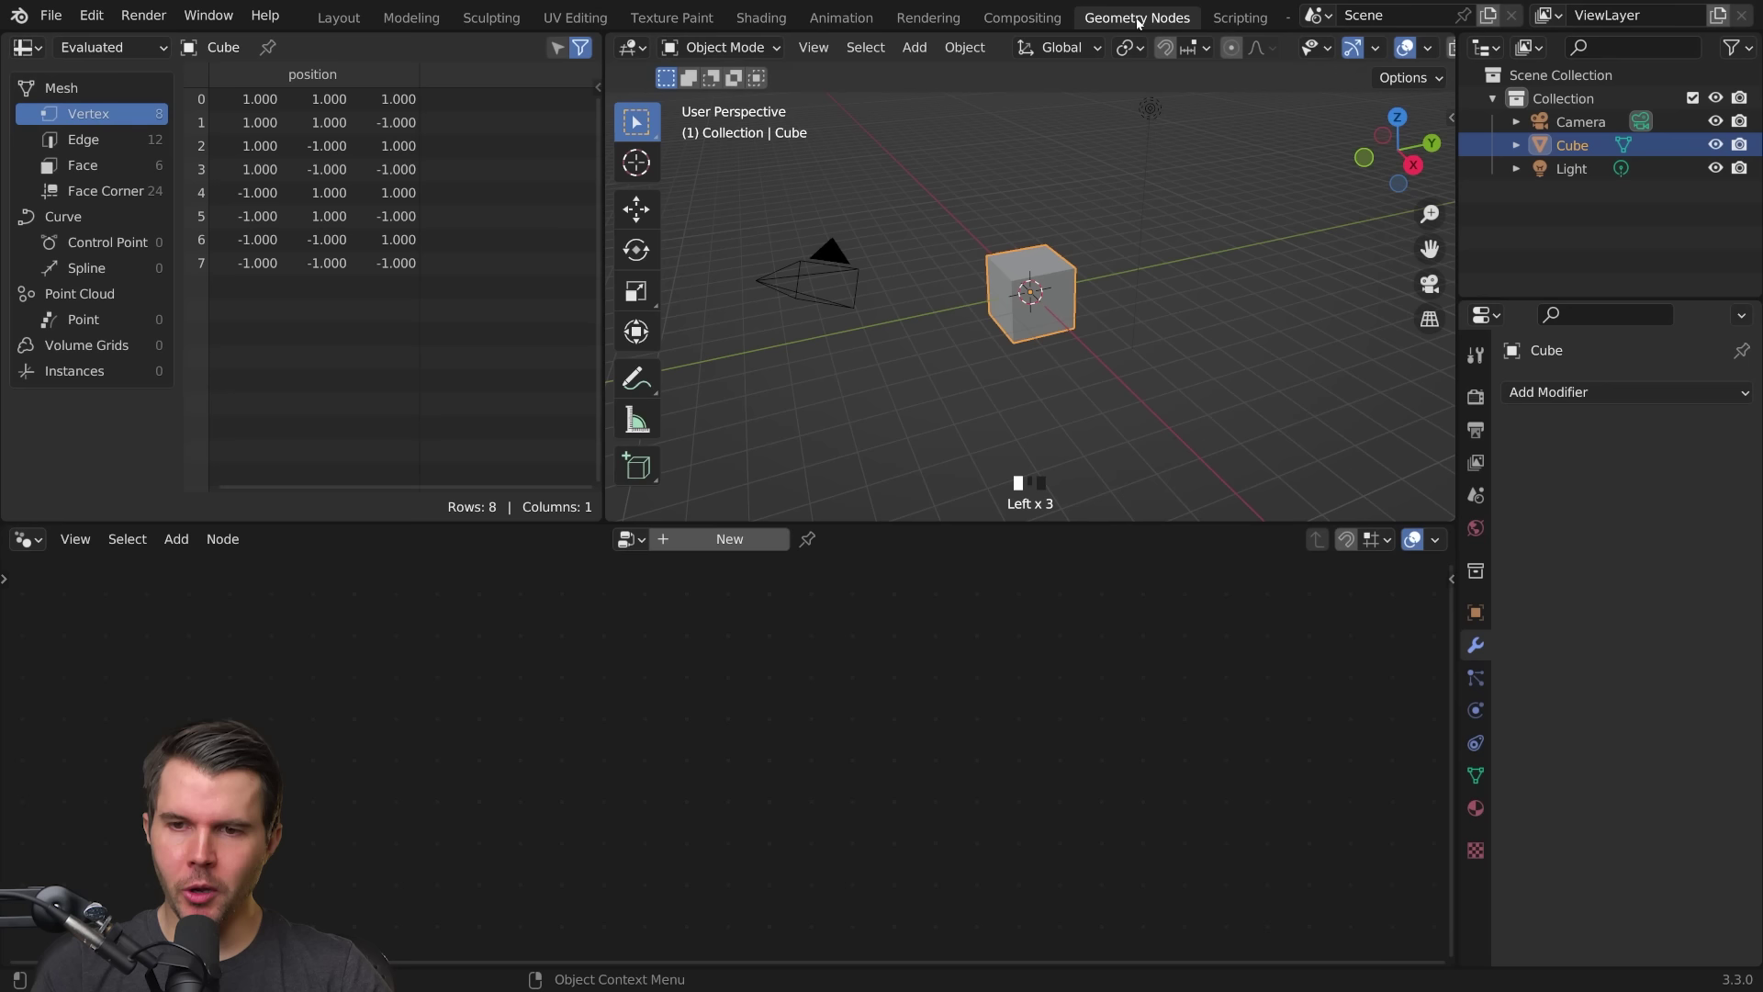
pyautogui.rightClick(614, 258)
pyautogui.click(512, 303)
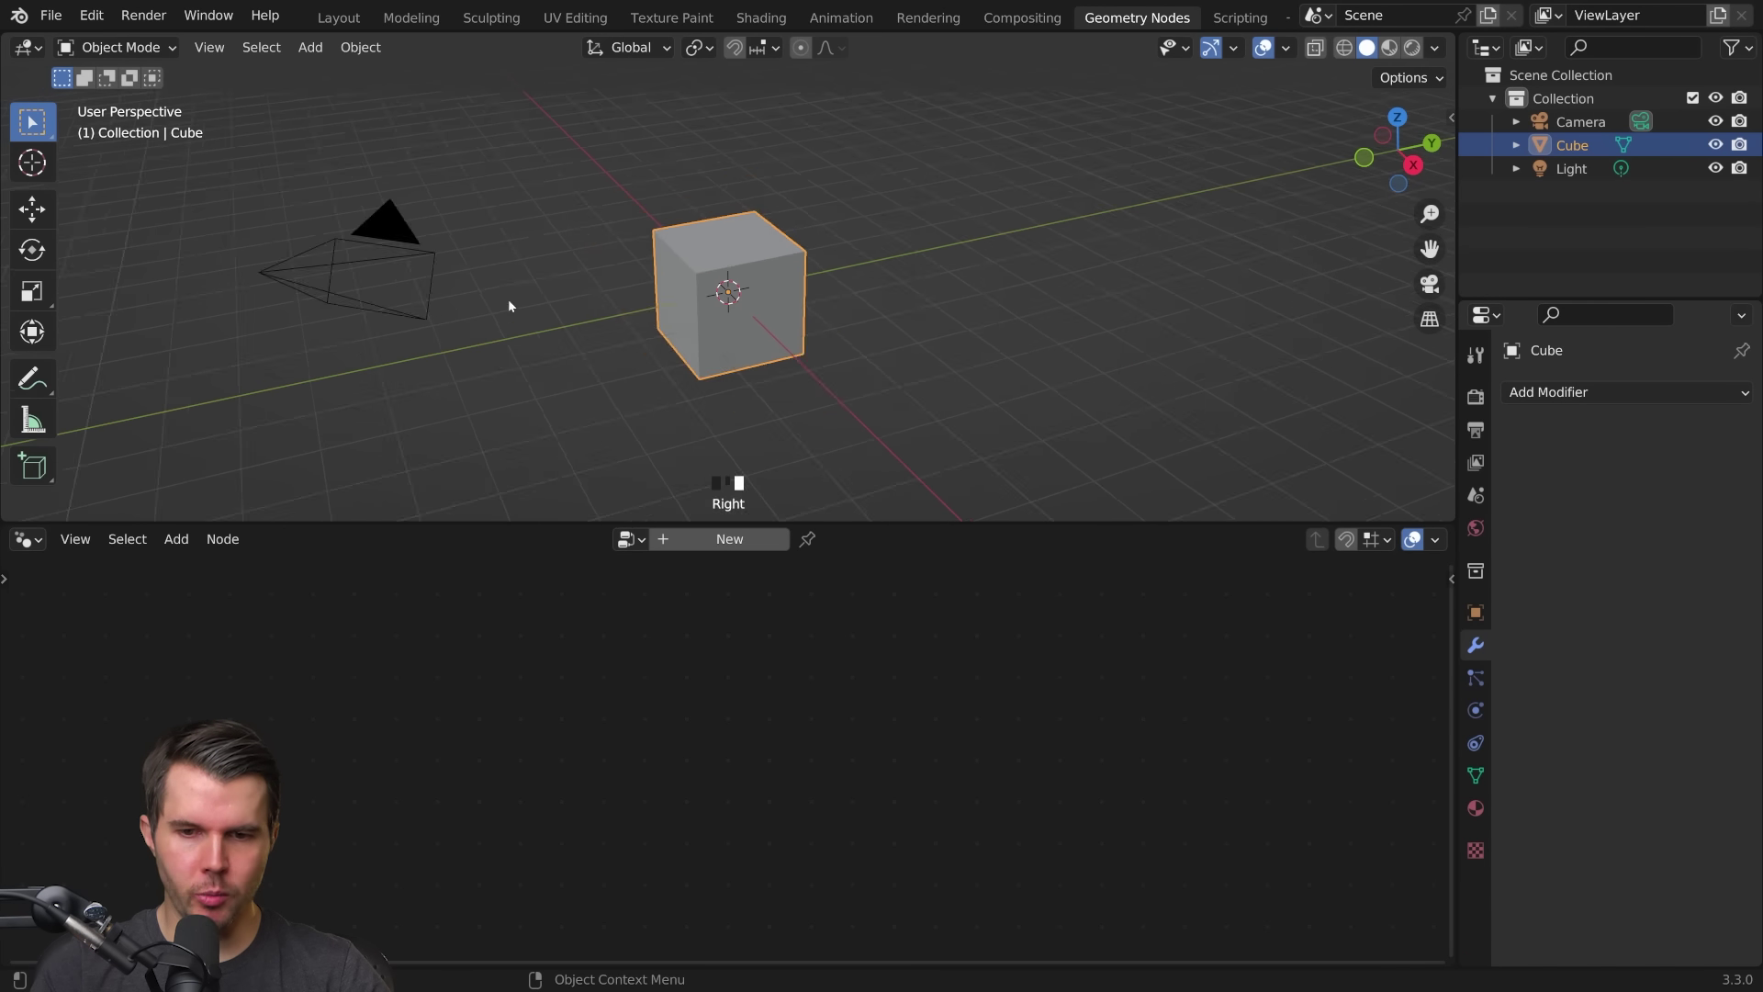
pyautogui.scroll(3, 730, 303)
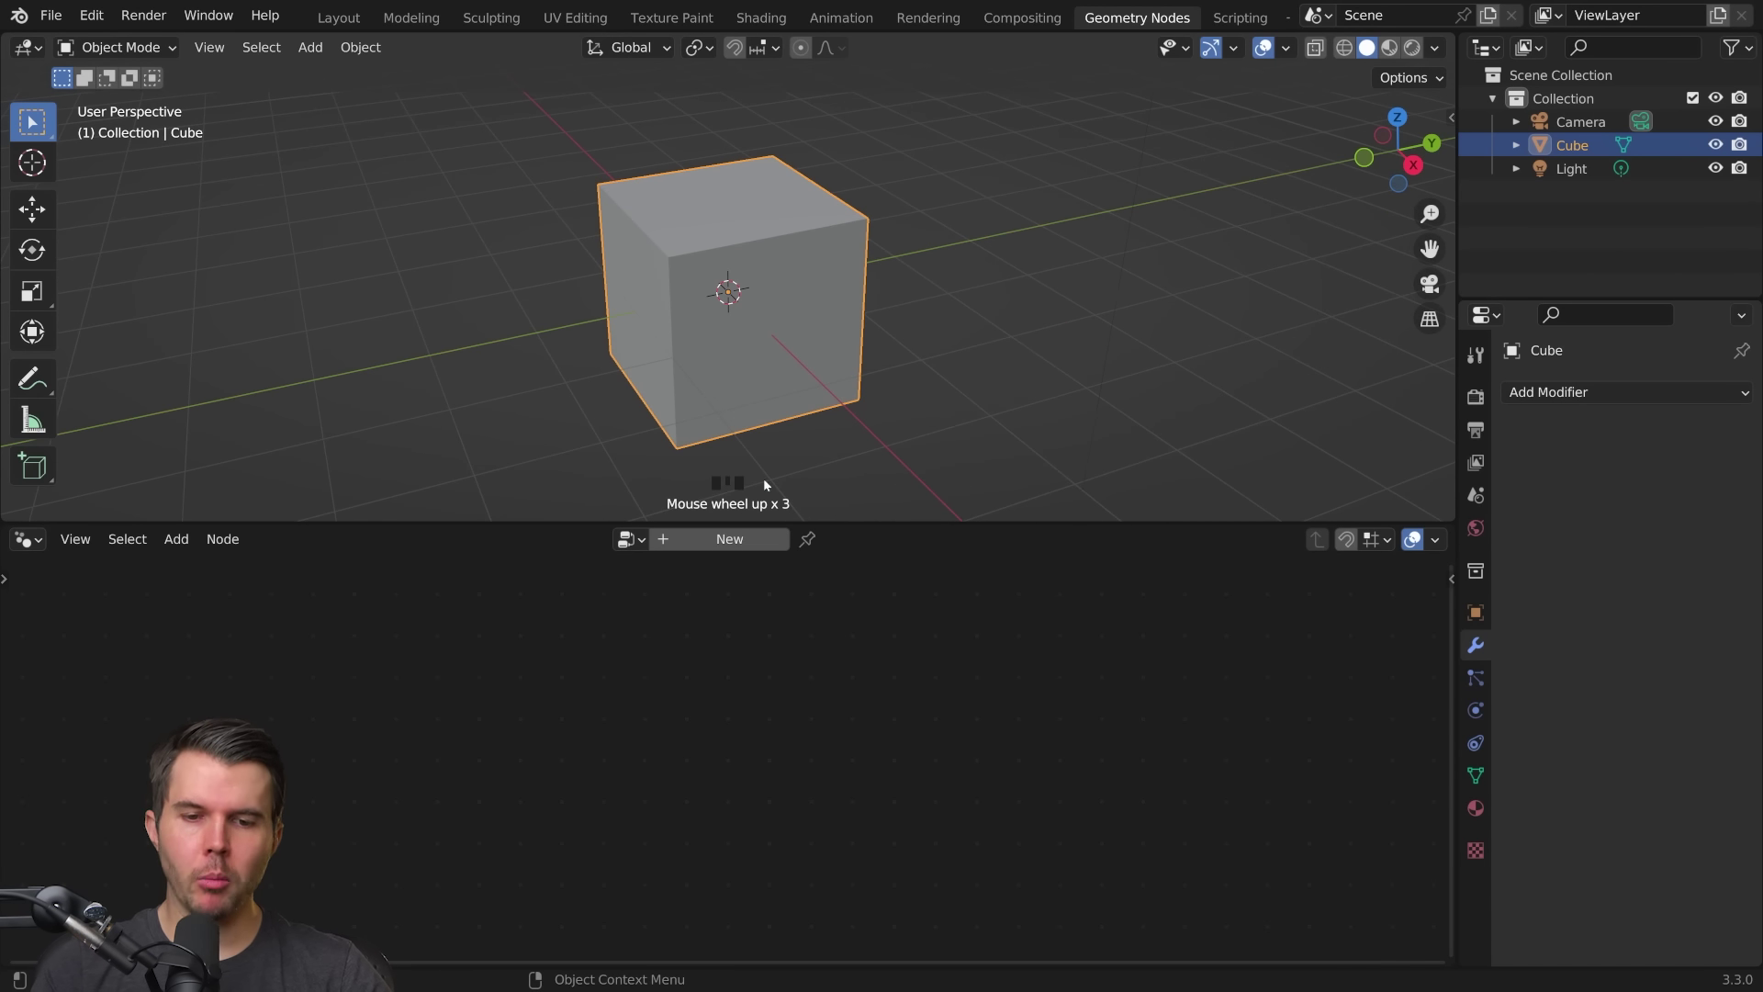
# Step: Create a new node tree, cut the input link, and wire a Grid node to the output
pyautogui.click(734, 541)
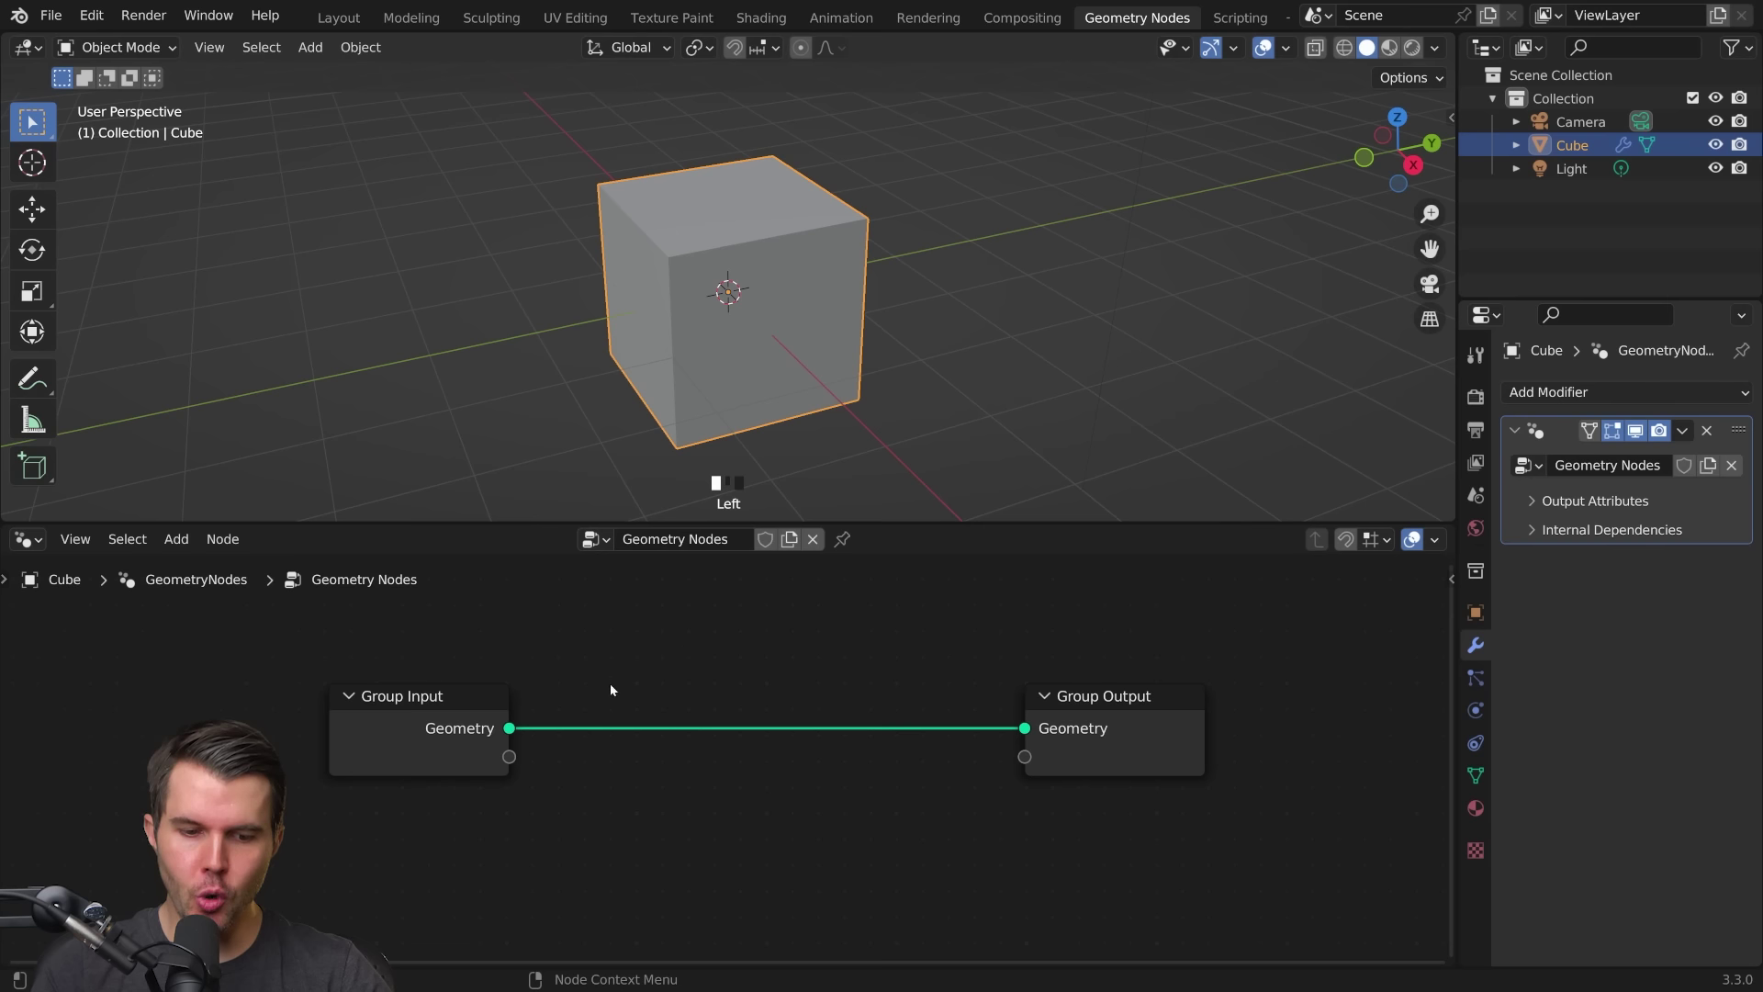
pyautogui.keyDown('ctrl'); pyautogui.moveTo(590, 676); pyautogui.dragTo(542, 804, button='right'); pyautogui.keyUp('ctrl')
pyautogui.moveTo(488, 774); pyautogui.dragTo(322, 771)
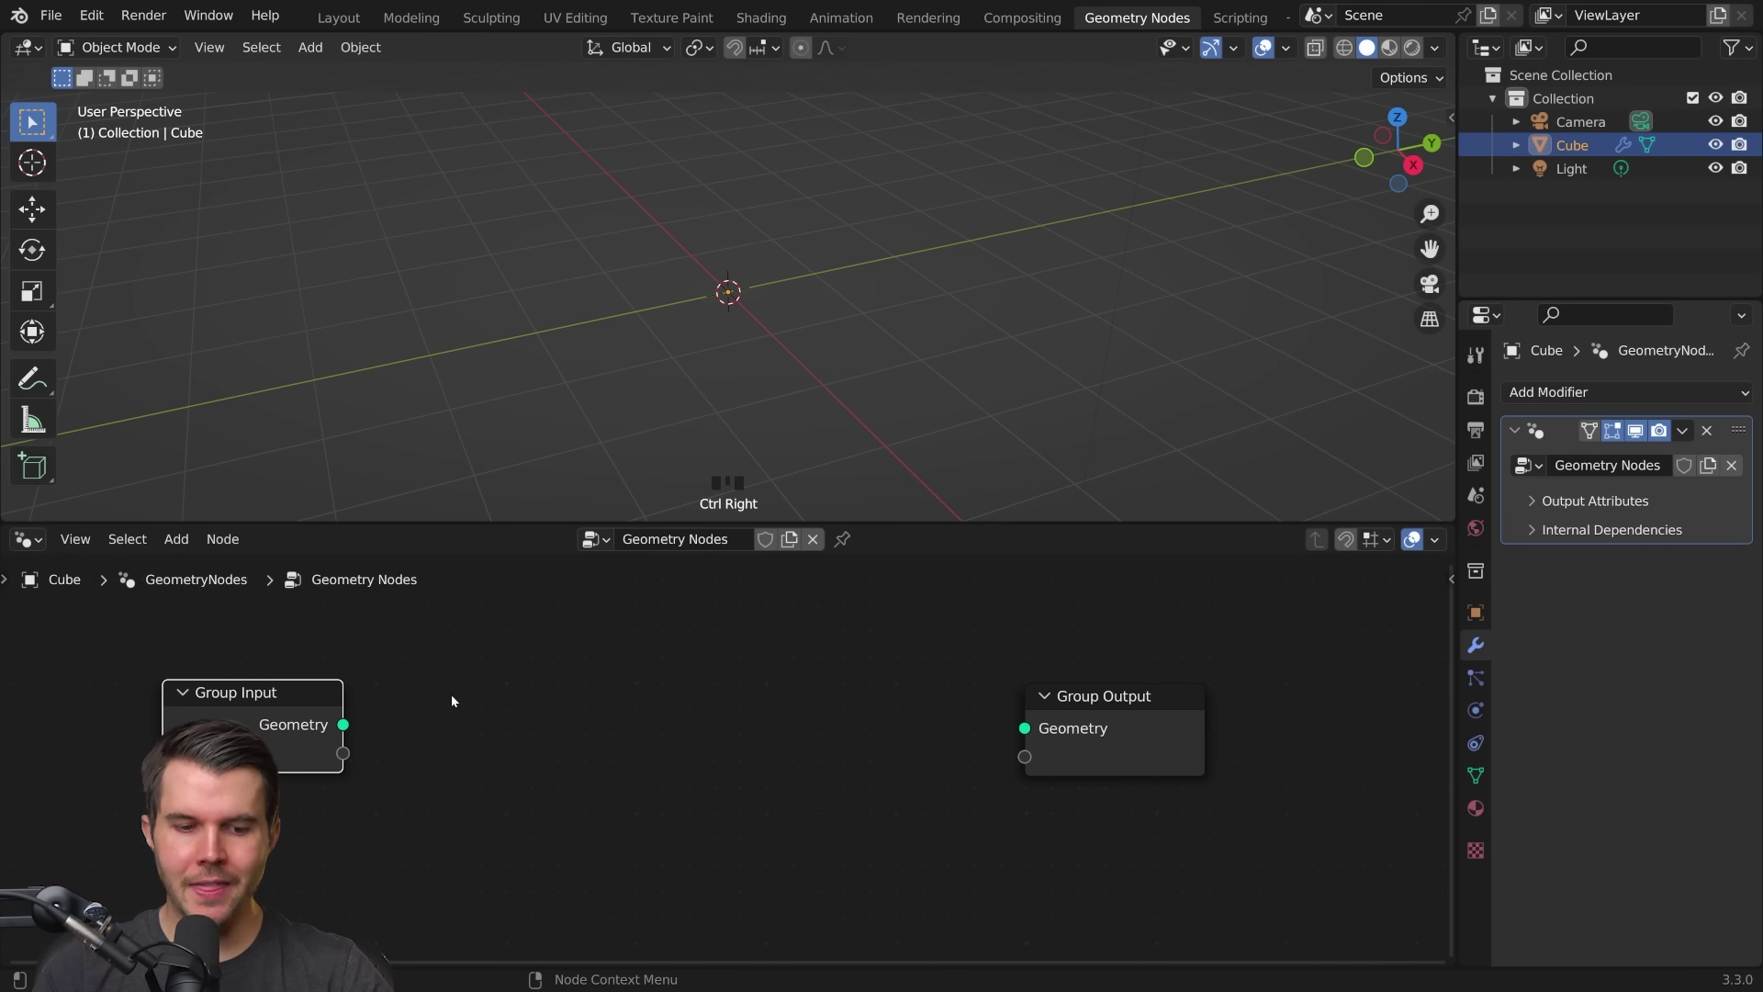
pyautogui.hotkey('shift', 'a')
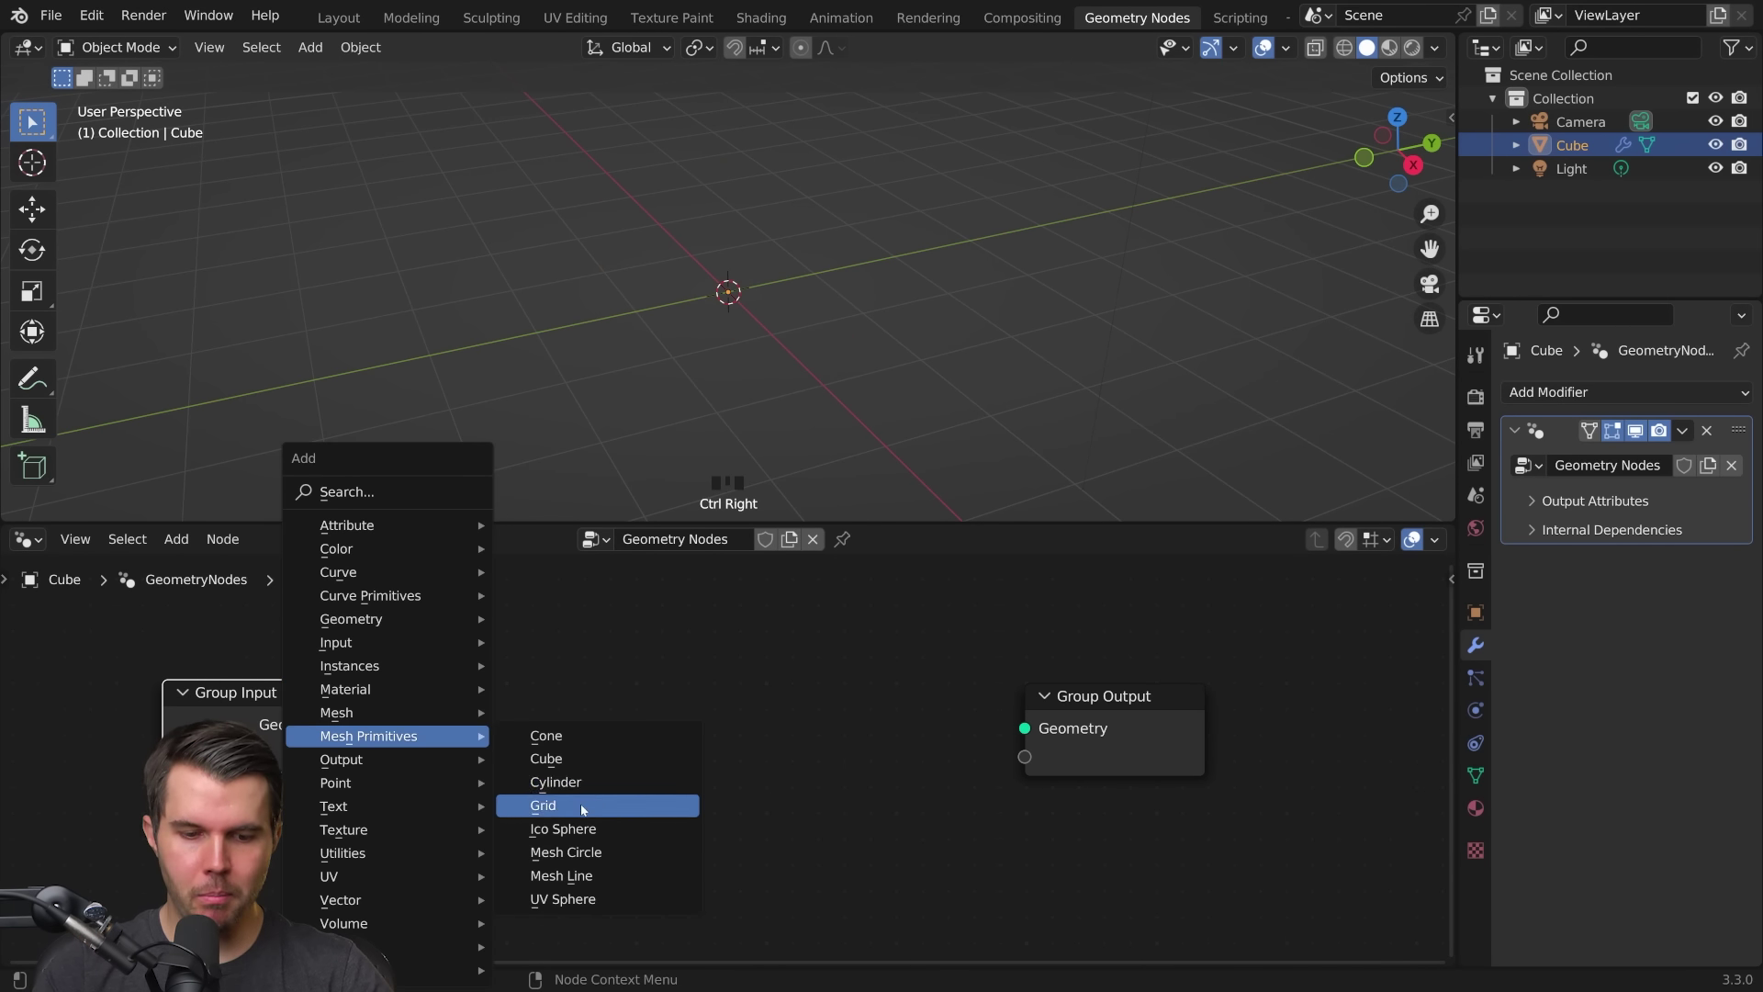
pyautogui.click(593, 805)
pyautogui.click(634, 766)
pyautogui.moveTo(651, 758); pyautogui.dragTo(1088, 724)
pyautogui.scroll(4, 956, 428)
# Step: Show the scene in wireframe and give the grid 6 by 6 vertices
pyautogui.moveTo(956, 427); pyautogui.dragTo(866, 281, button='middle')
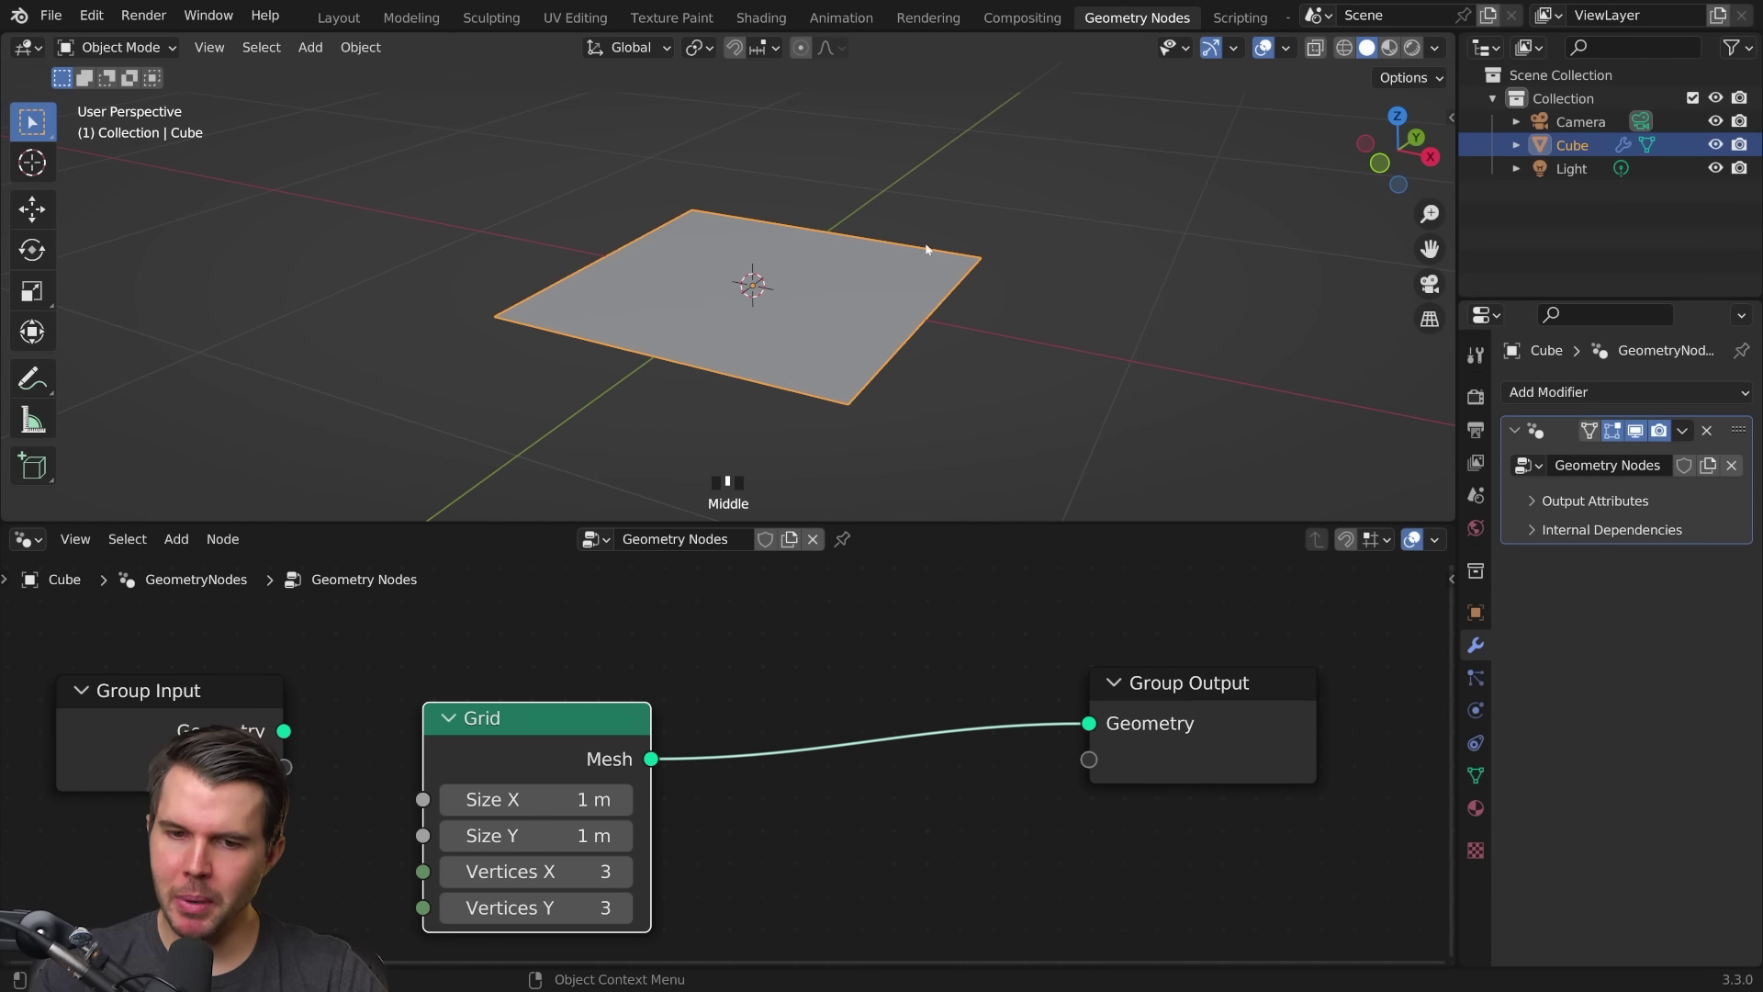
pyautogui.press('z')
pyautogui.click(823, 301)
pyautogui.scroll(3, 824, 300)
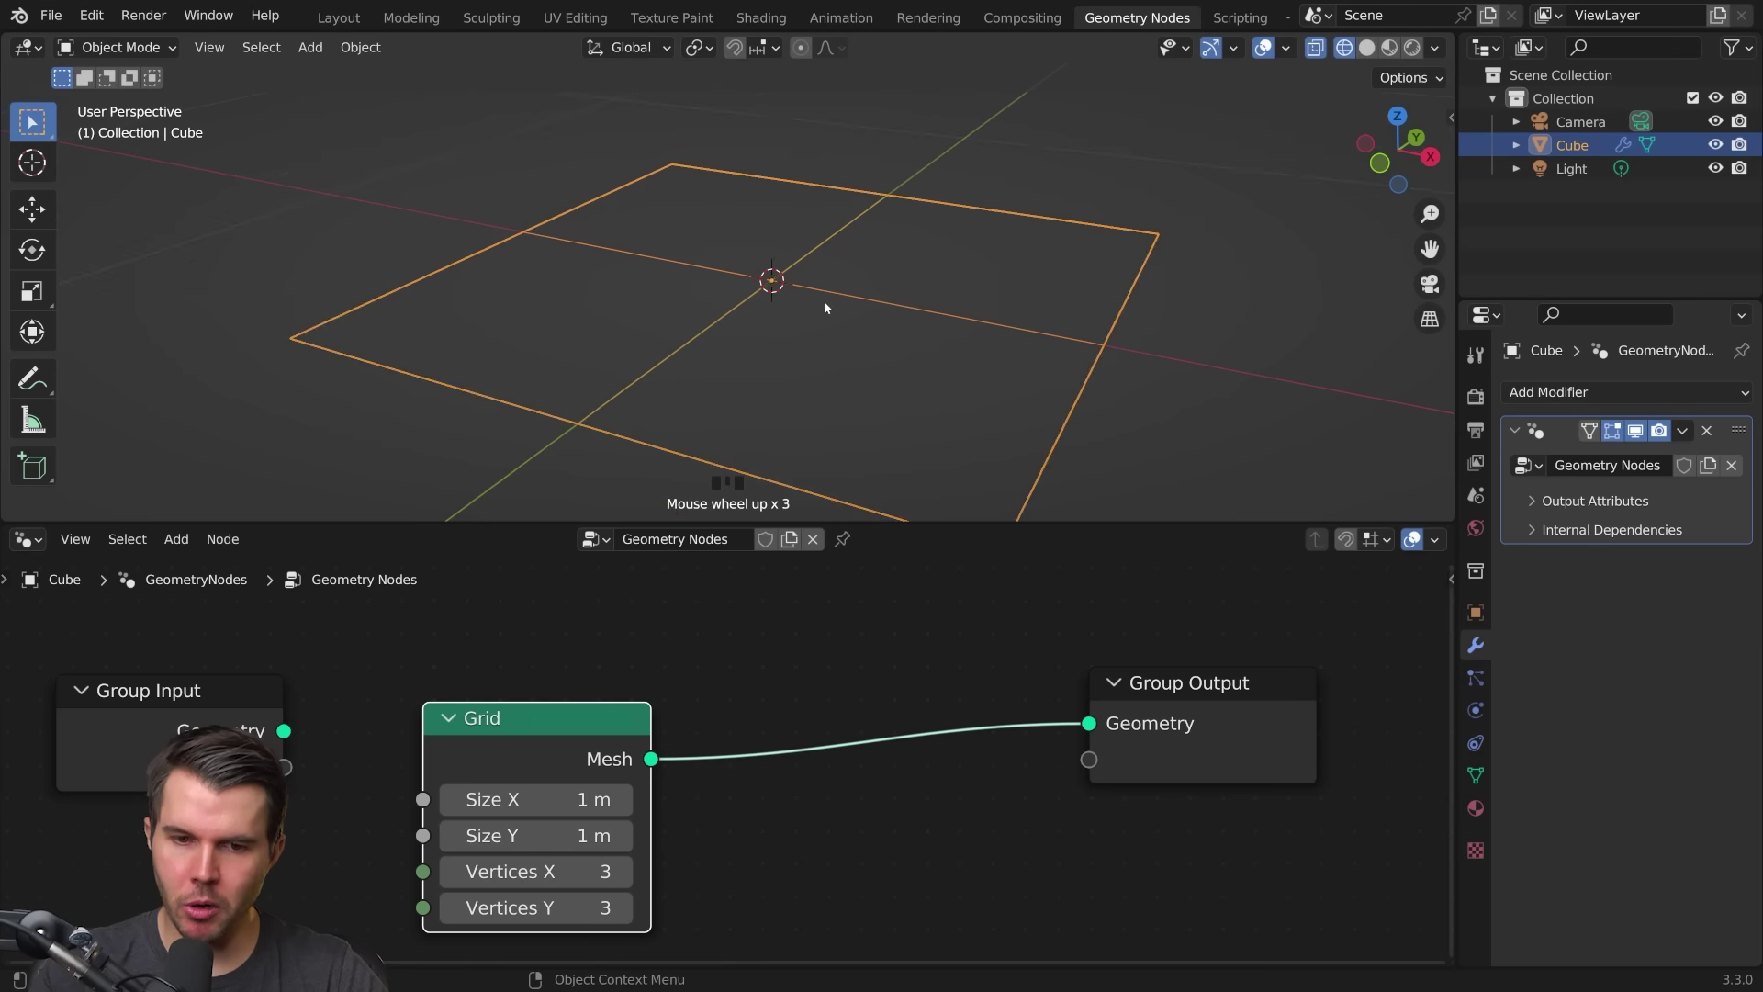
pyautogui.scroll(1, 824, 301)
pyautogui.moveTo(530, 871); pyautogui.dragTo(531, 908)
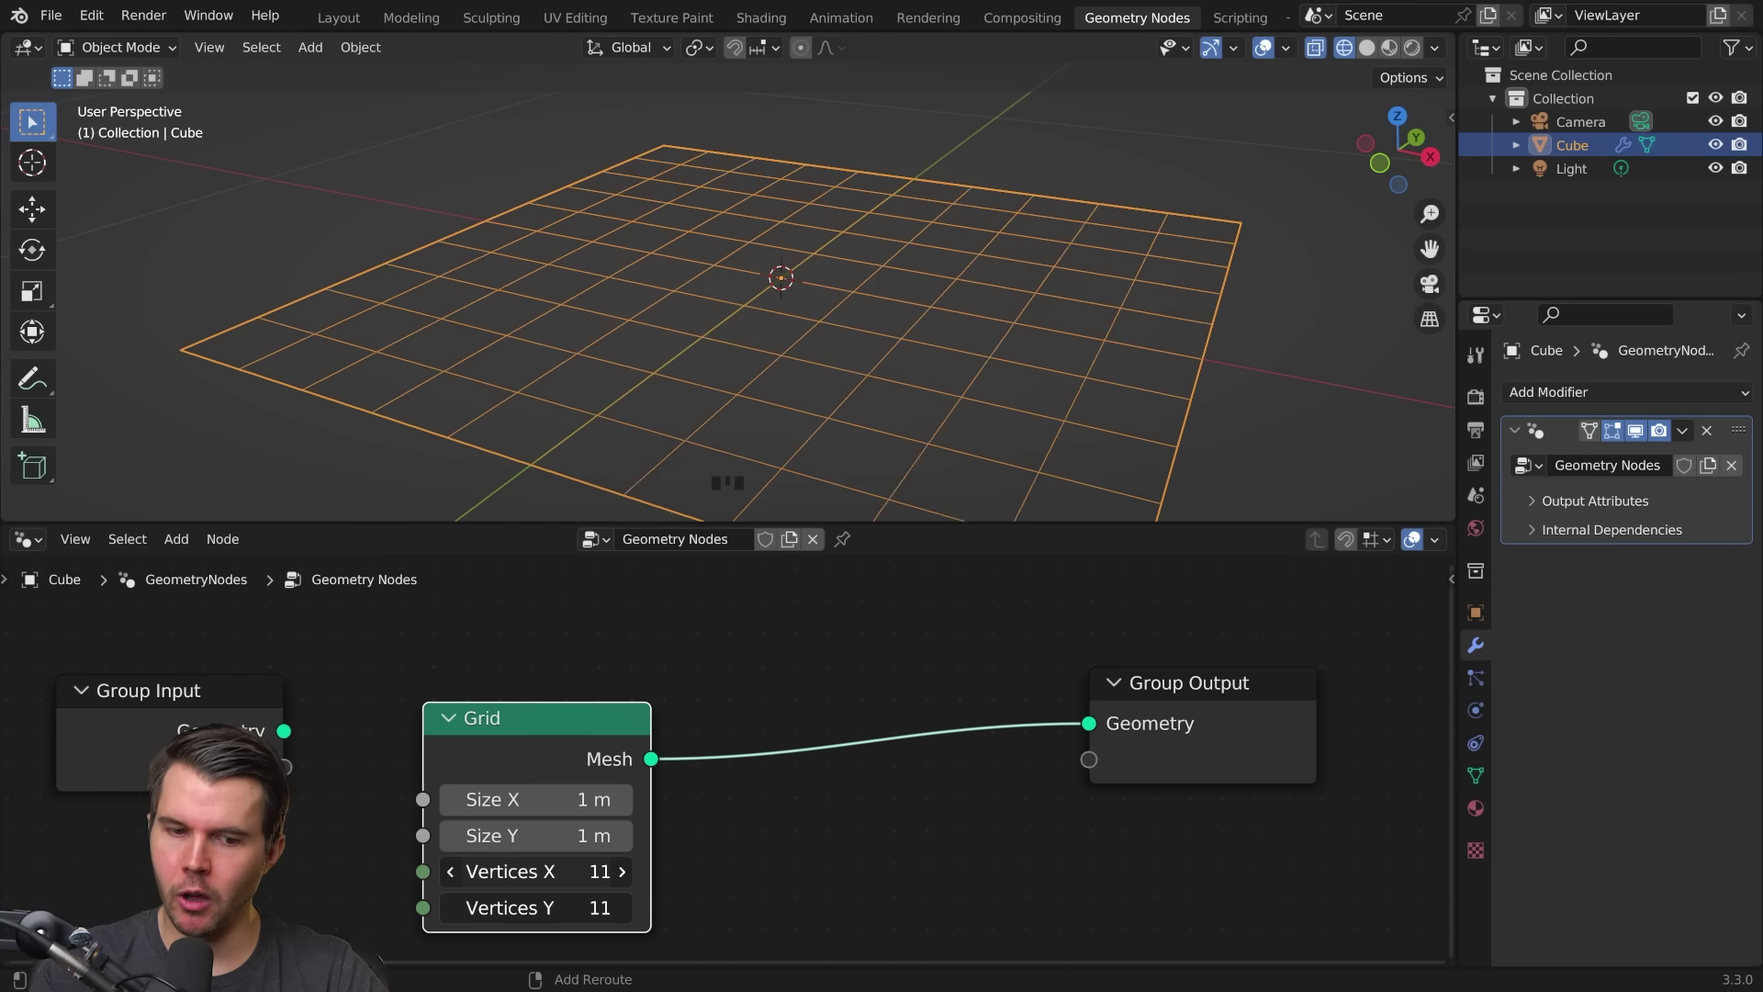
pyautogui.scroll(-3, 985, 329)
pyautogui.scroll(-2, 974, 334)
pyautogui.scroll(2, 956, 310)
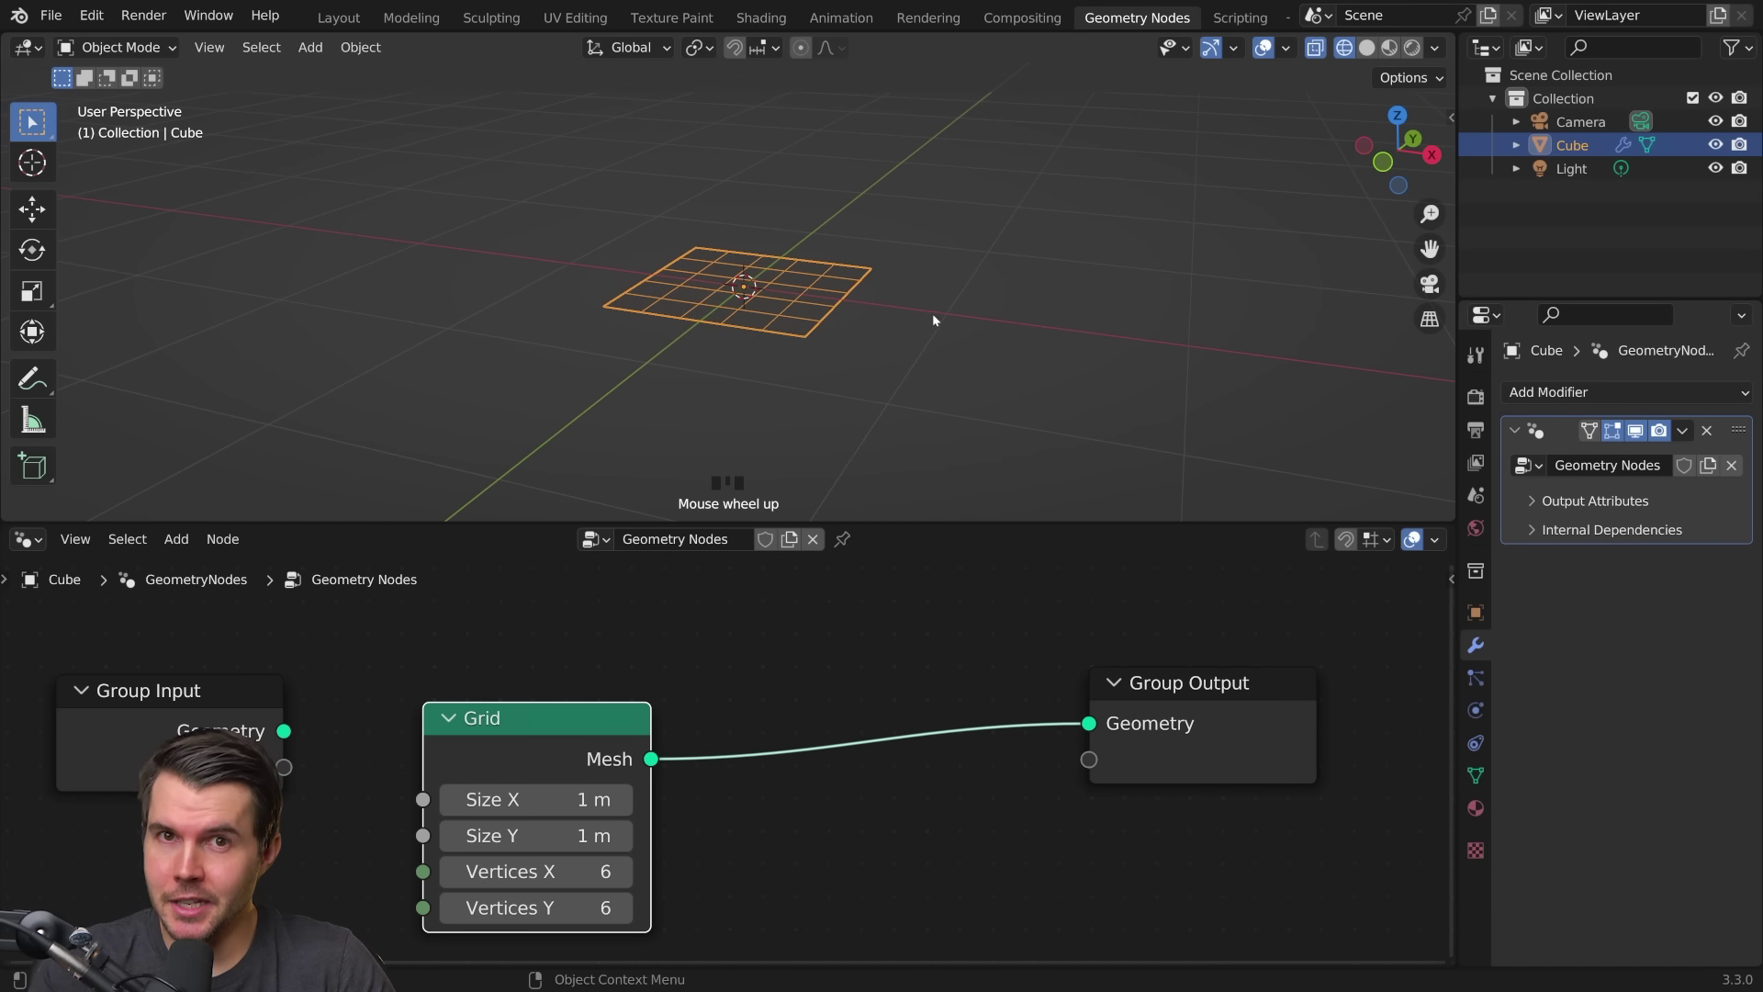
pyautogui.scroll(-2, 886, 253)
pyautogui.scroll(2, 853, 325)
# Step: Sketch an upward arrow and horizontal strokes beside the grid
pyautogui.moveTo(852, 326); pyautogui.dragTo(803, 401, button='middle')
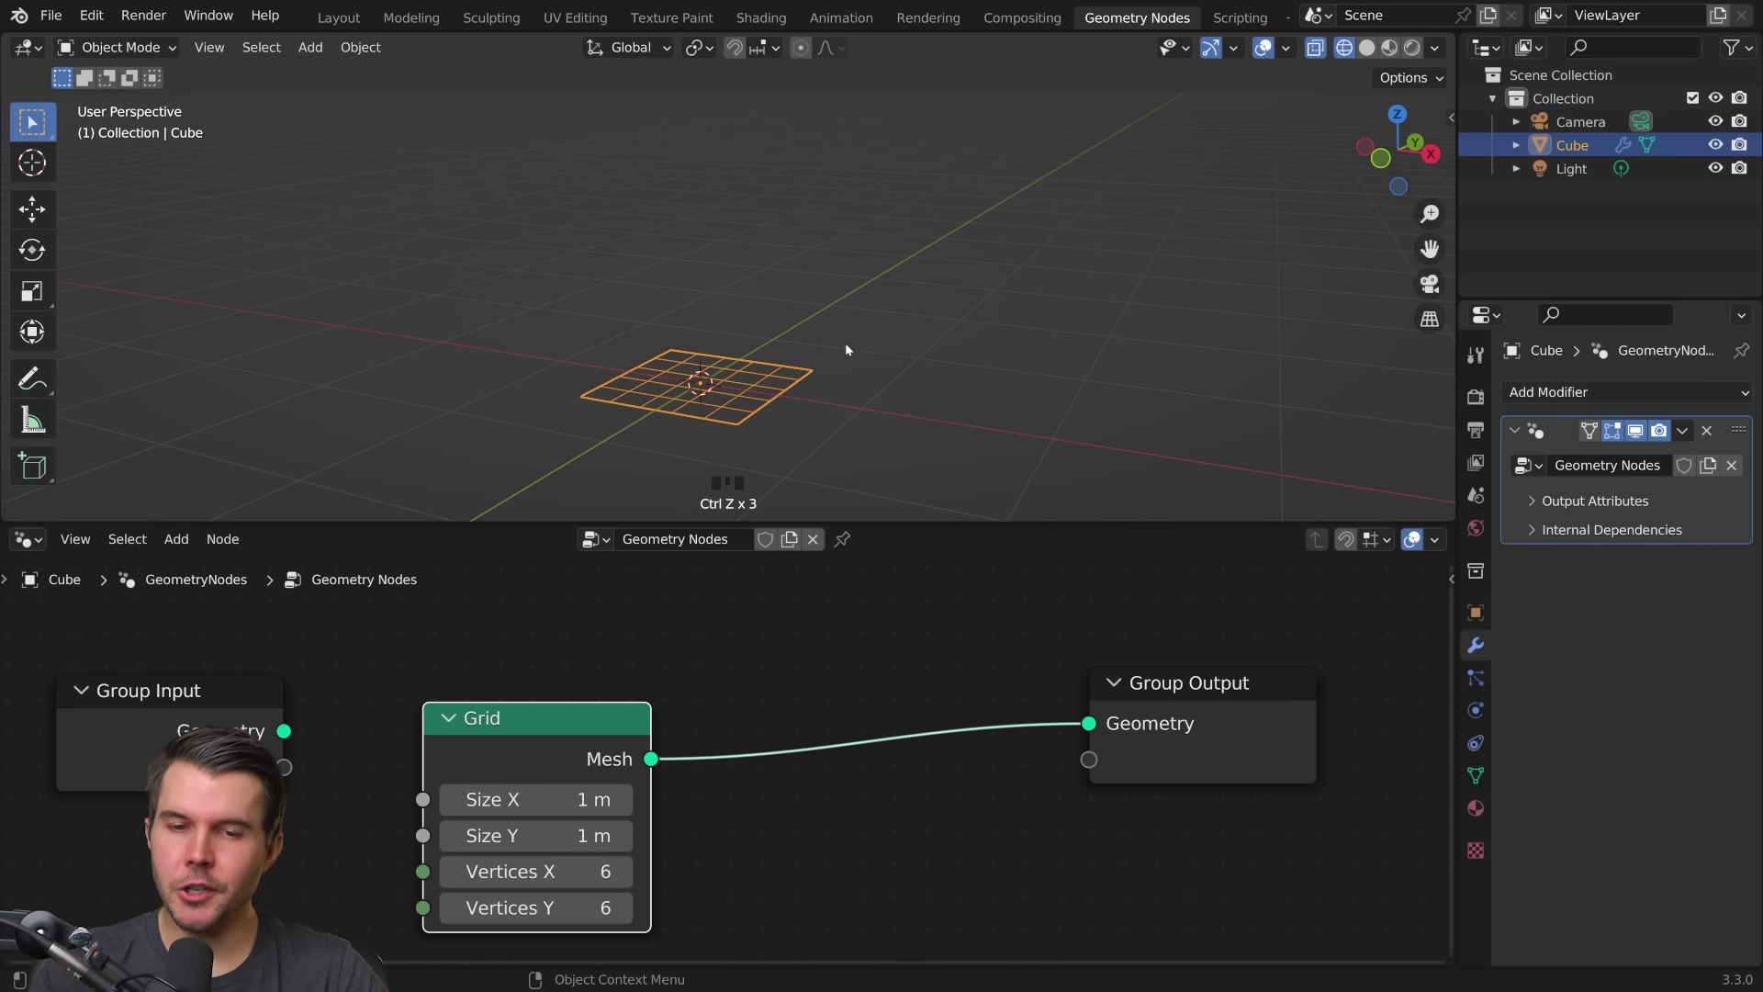
pyautogui.moveTo(848, 354); pyautogui.dragTo(866, 165)
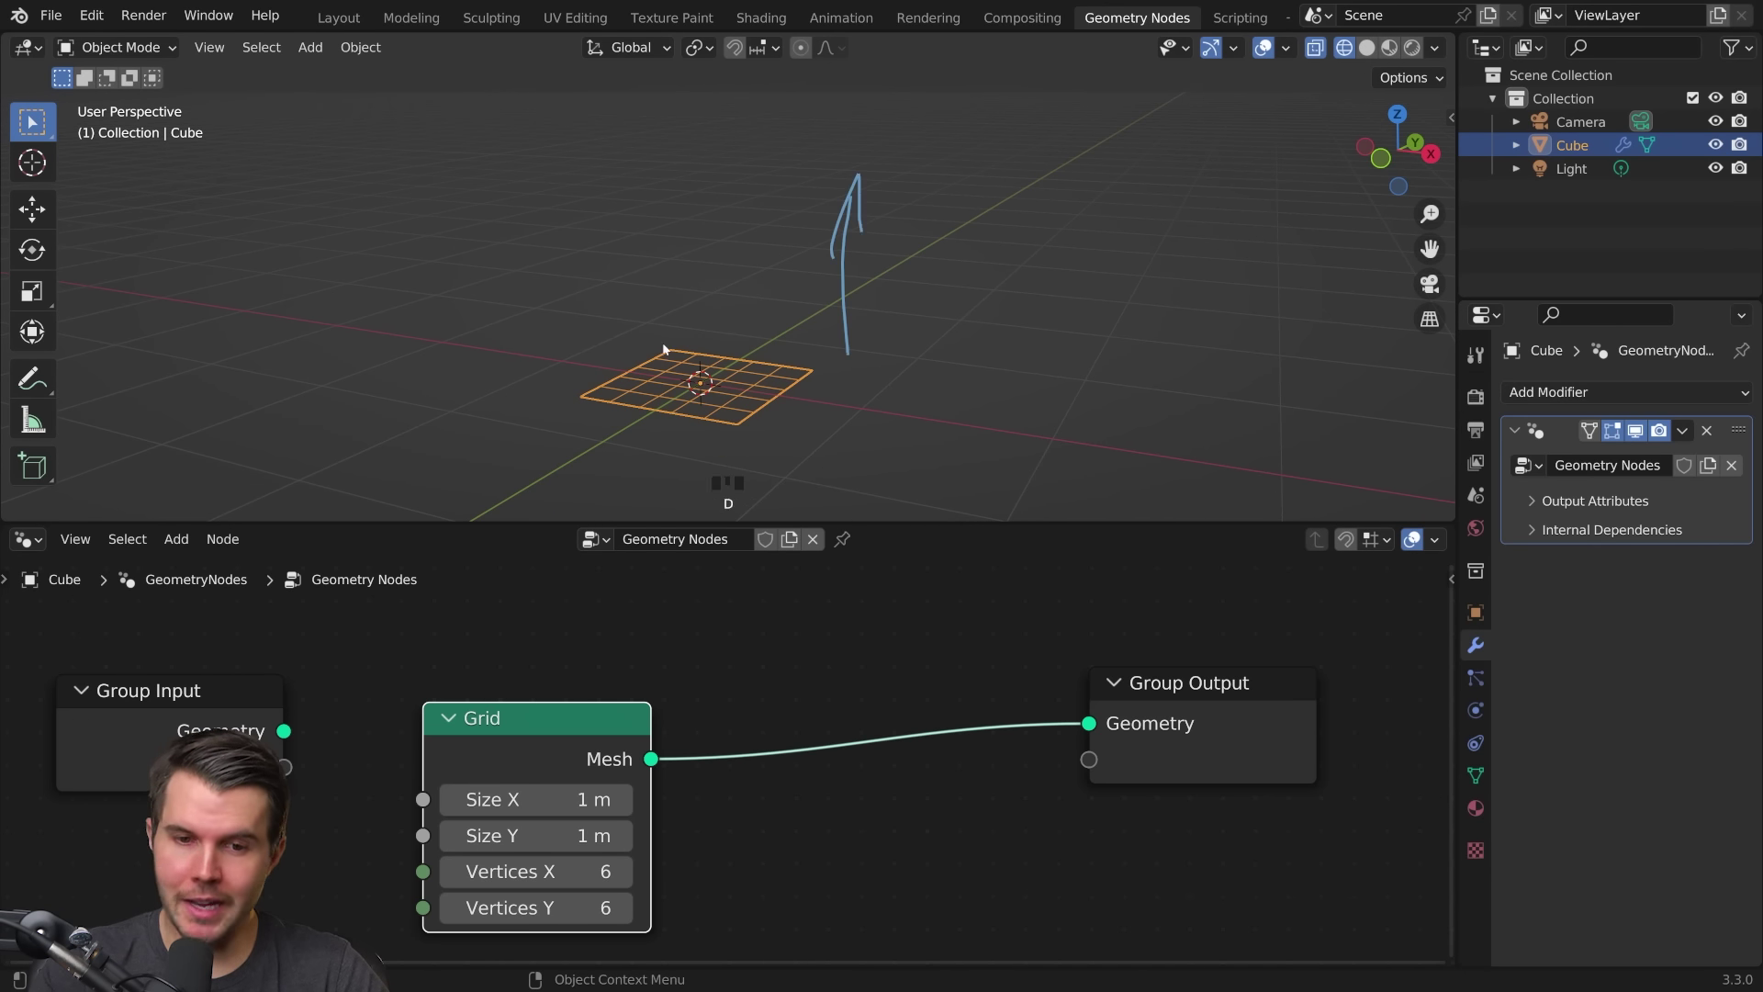
pyautogui.moveTo(630, 269); pyautogui.dragTo(844, 269)
pyautogui.moveTo(655, 221); pyautogui.dragTo(749, 212)
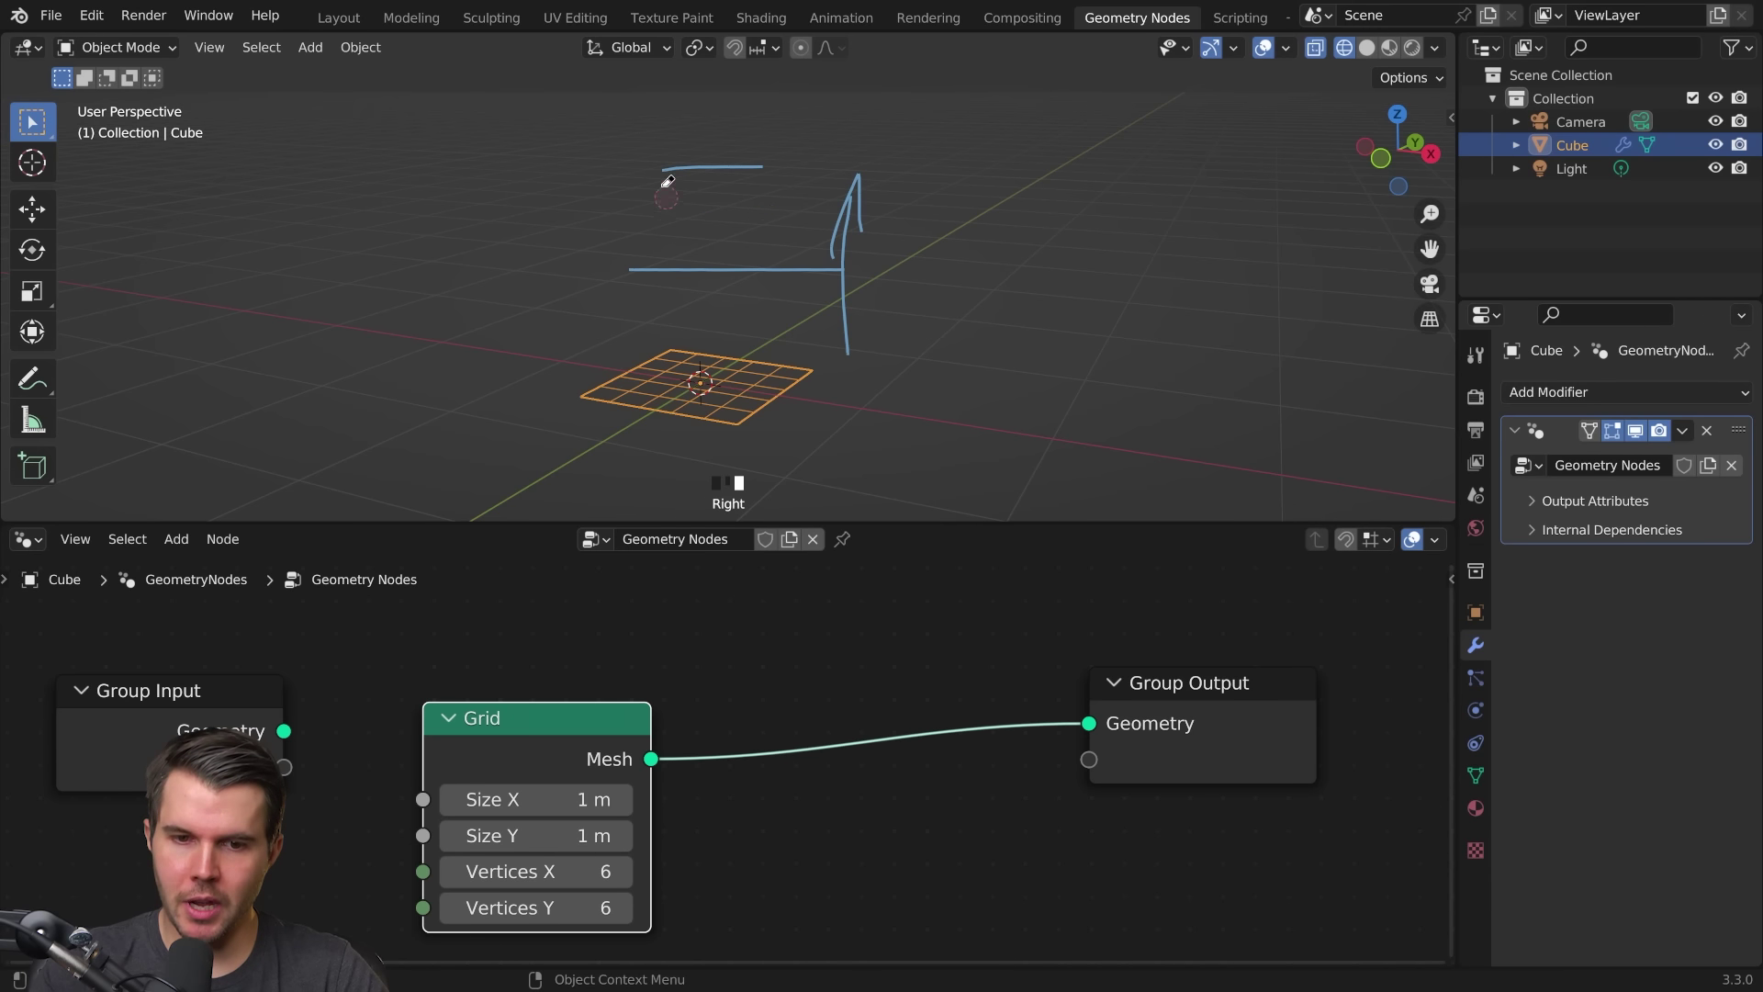
pyautogui.scroll(-1, 711, 593)
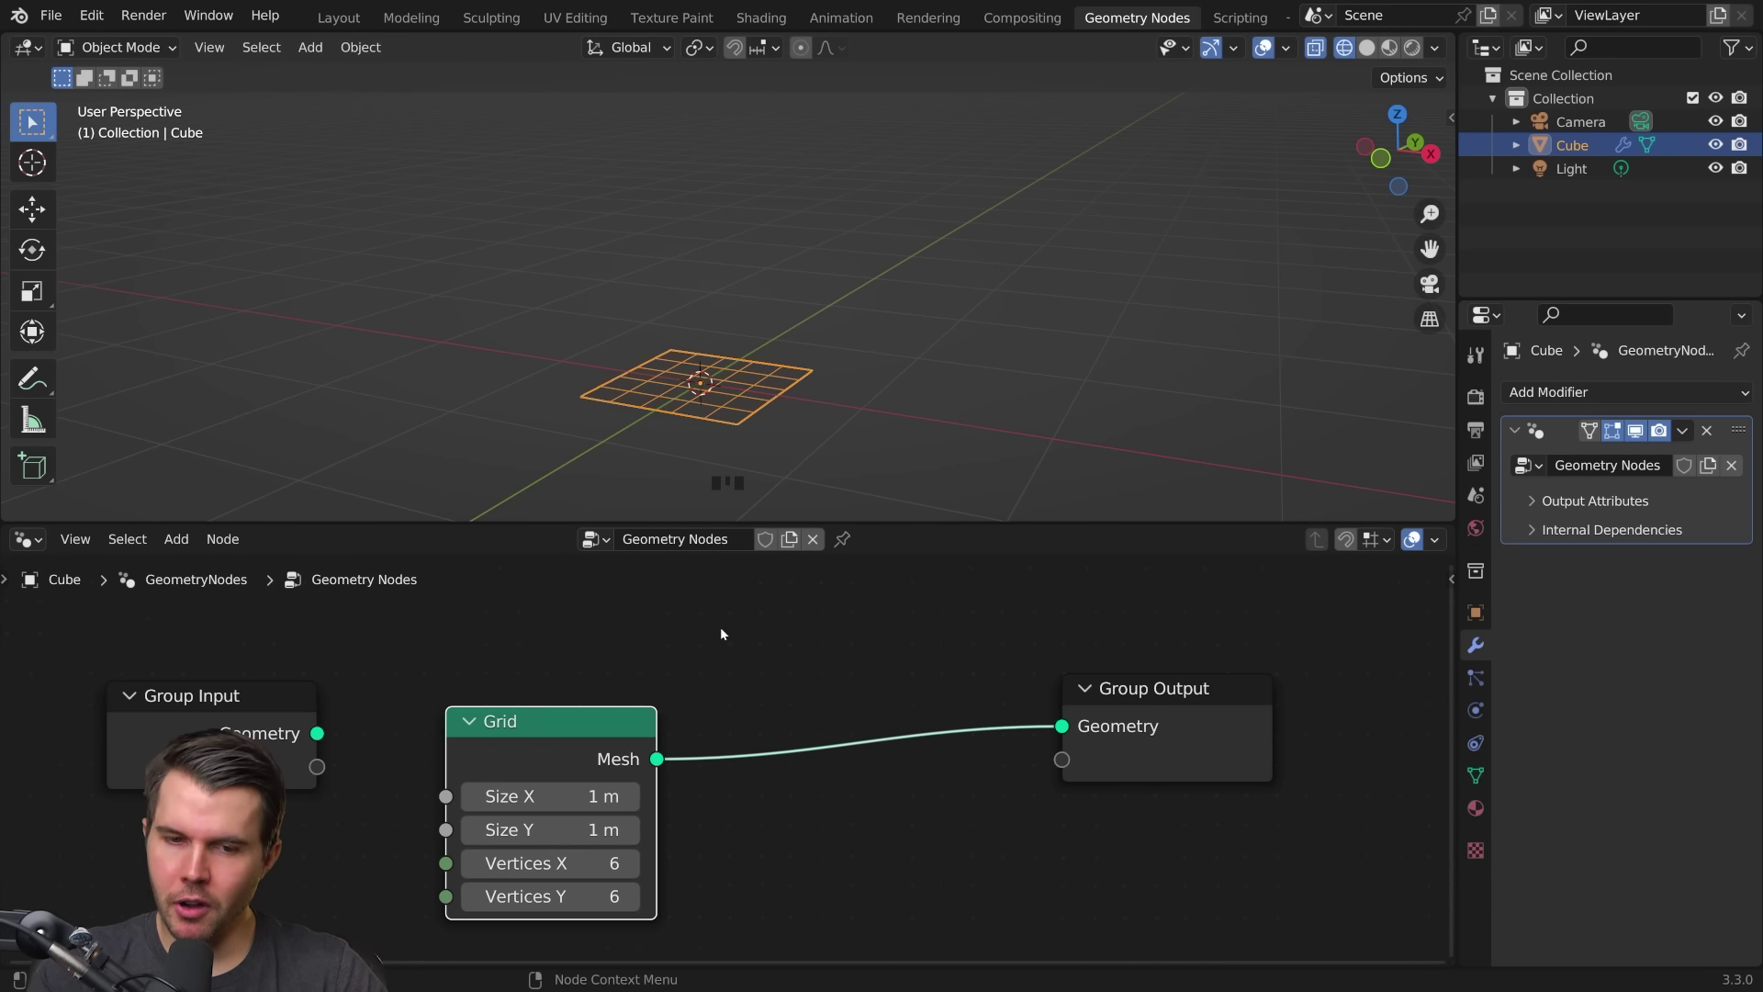
pyautogui.scroll(-1, 720, 627)
pyautogui.scroll(-1, 745, 639)
pyautogui.scroll(-1, 728, 767)
# Step: Add a Mesh Line node via search and connect it to the Group Output
pyautogui.moveTo(618, 658); pyautogui.dragTo(617, 814)
pyautogui.hotkey('shift', 'a')
pyautogui.click(582, 389)
pyautogui.write('mesh li')
pyautogui.press('Return')
pyautogui.click(557, 592)
pyautogui.moveTo(629, 607); pyautogui.dragTo(861, 764)
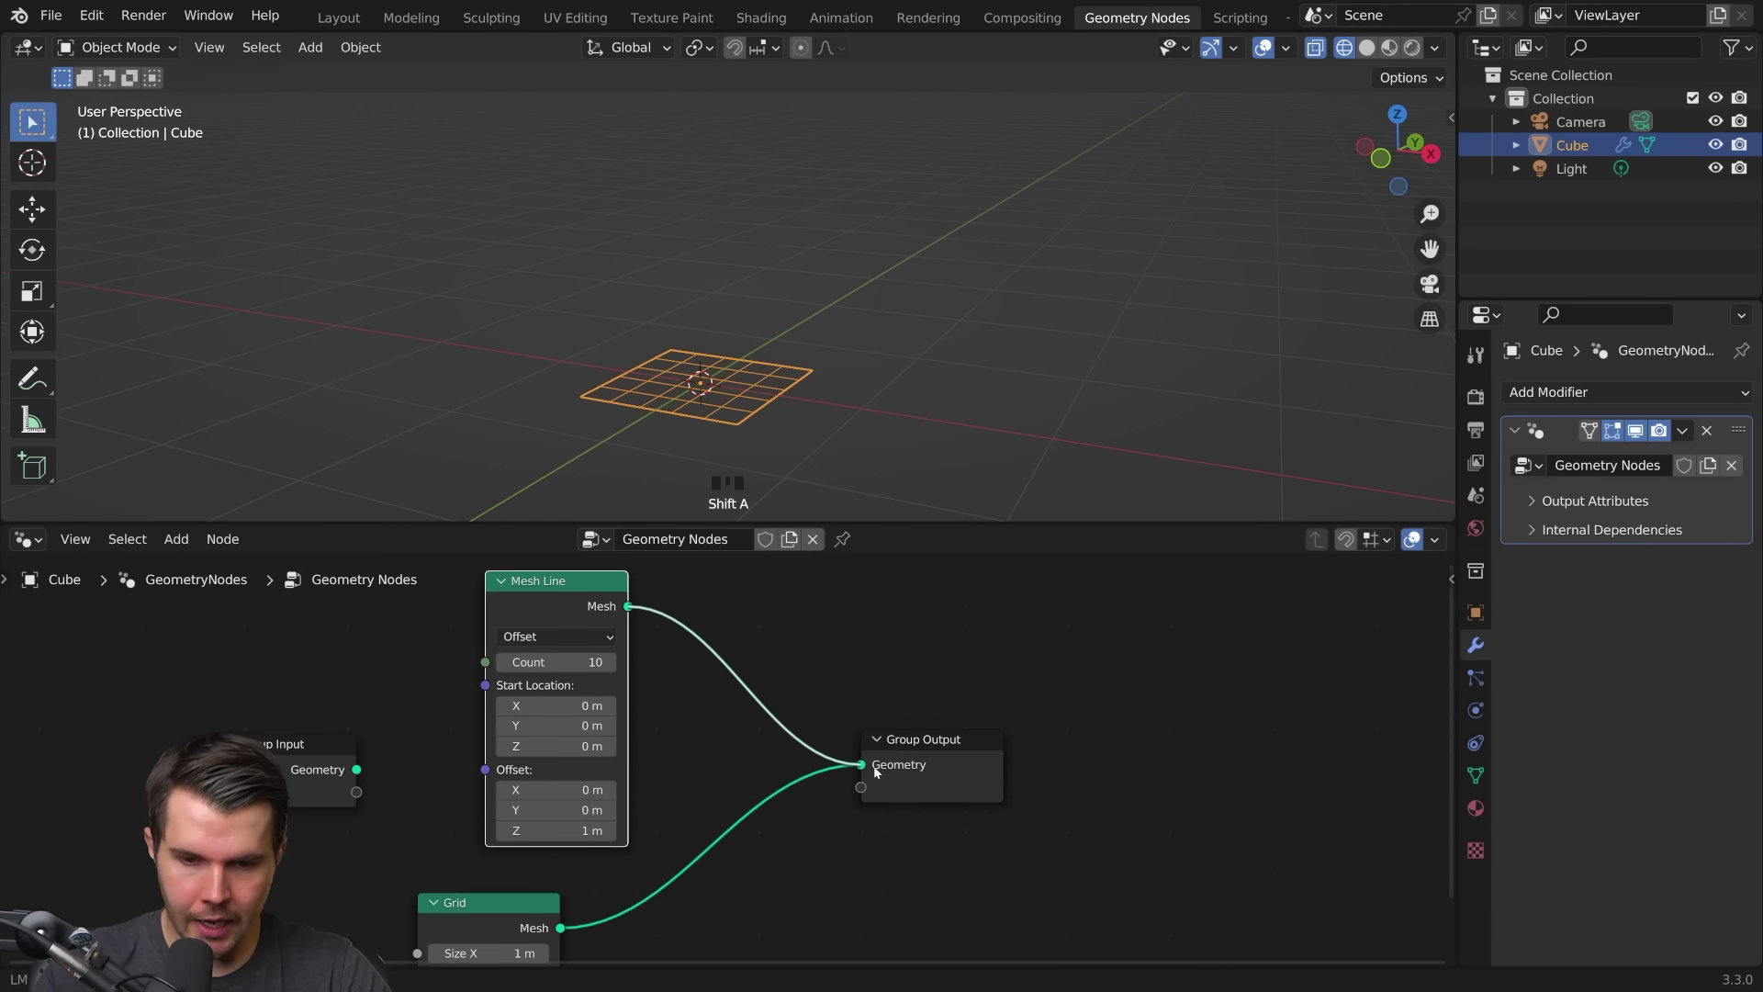
pyautogui.scroll(-4, 827, 297)
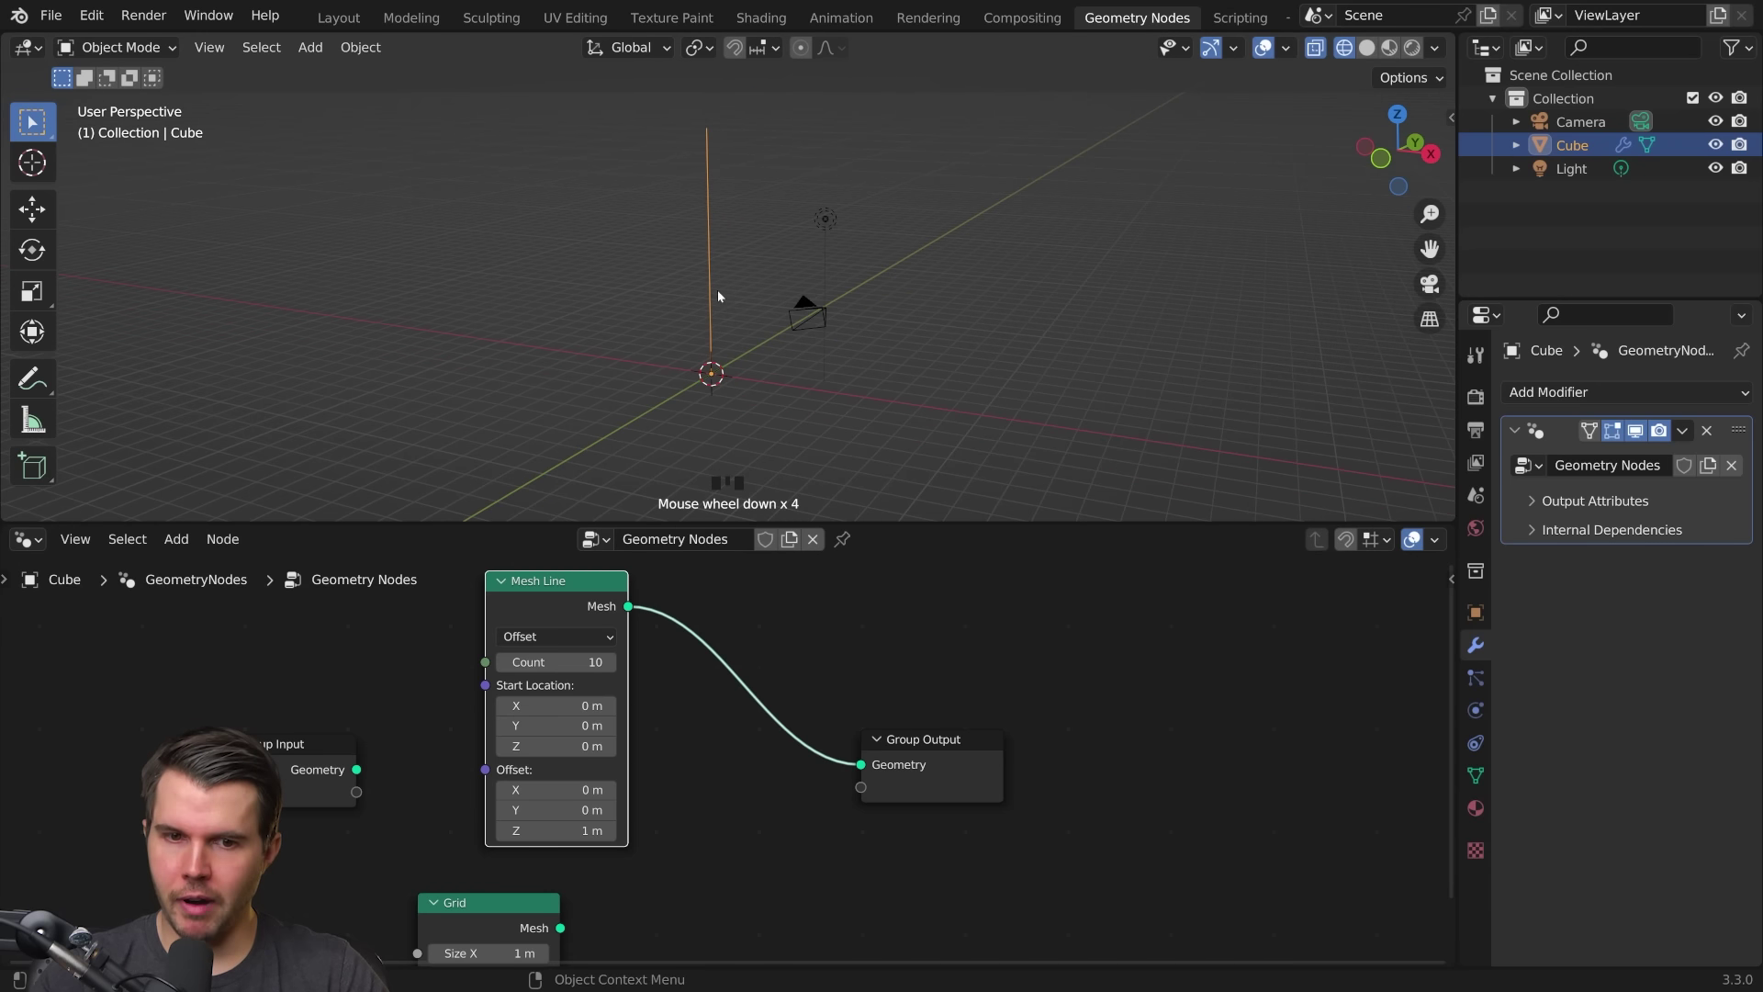
pyautogui.scroll(2, 623, 648)
pyautogui.scroll(6, 699, 409)
pyautogui.scroll(-2, 780, 693)
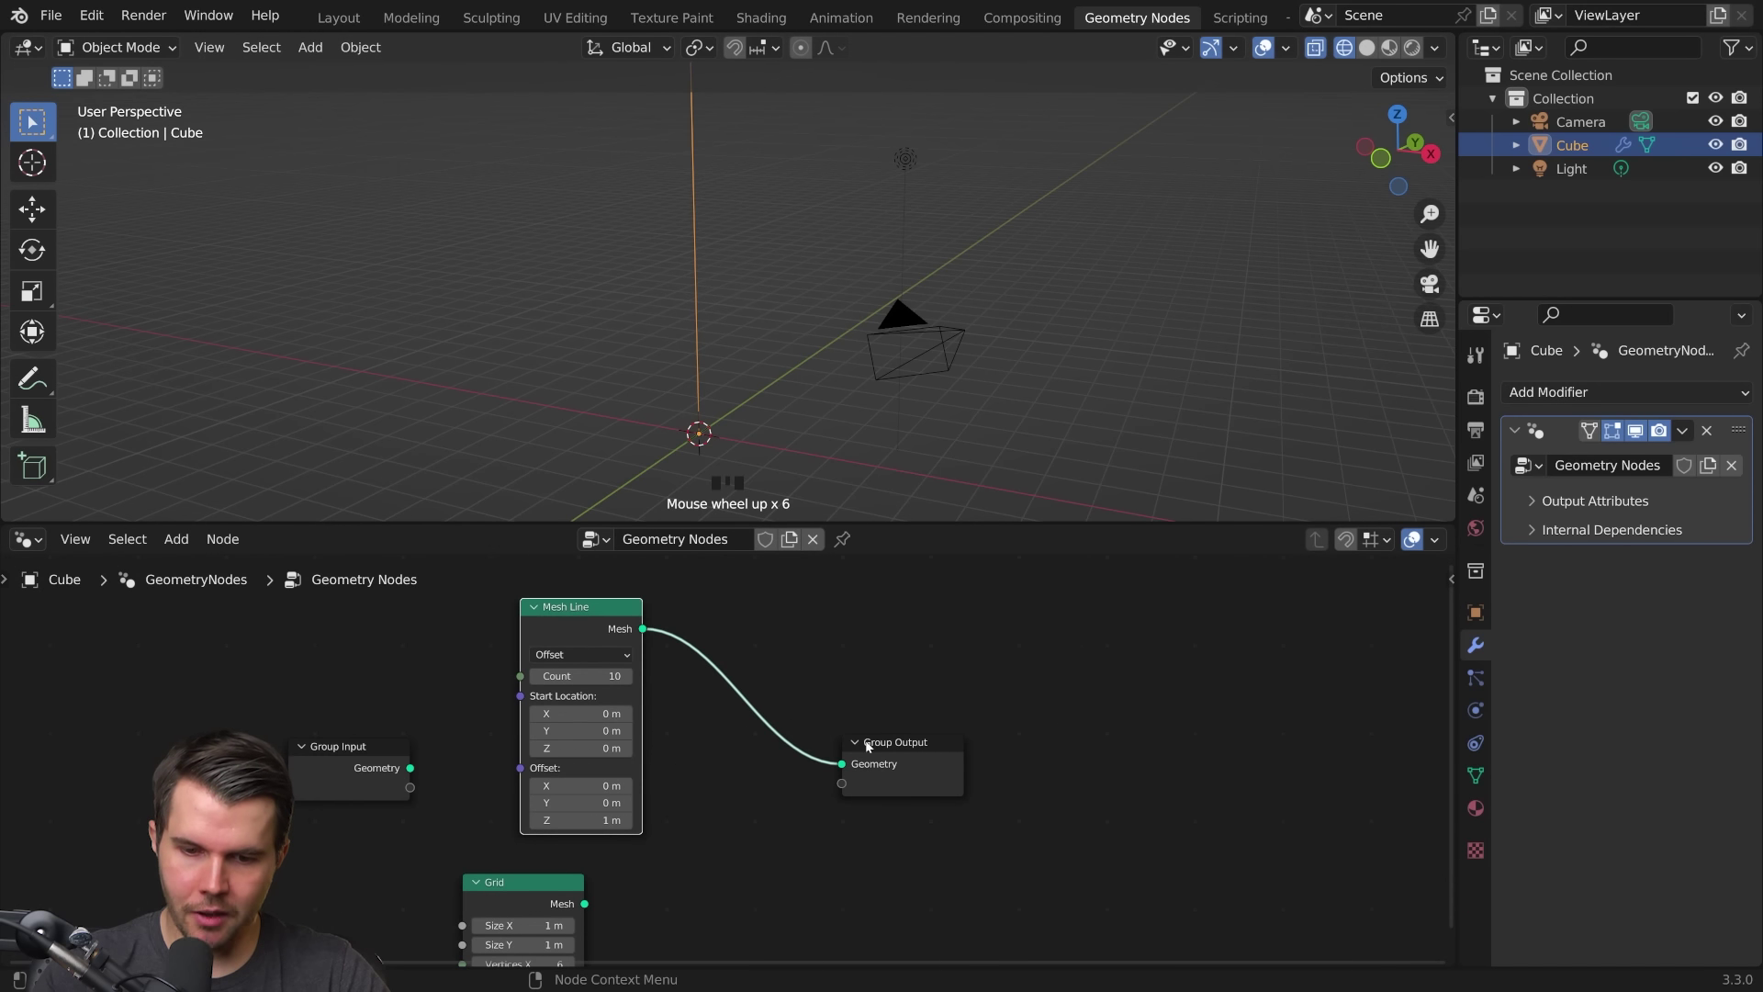
# Step: Insert an Instance on Points node into the output link and feed the Grid into Instance
pyautogui.moveTo(871, 745); pyautogui.dragTo(1037, 716)
pyautogui.hotkey('shift', 'a')
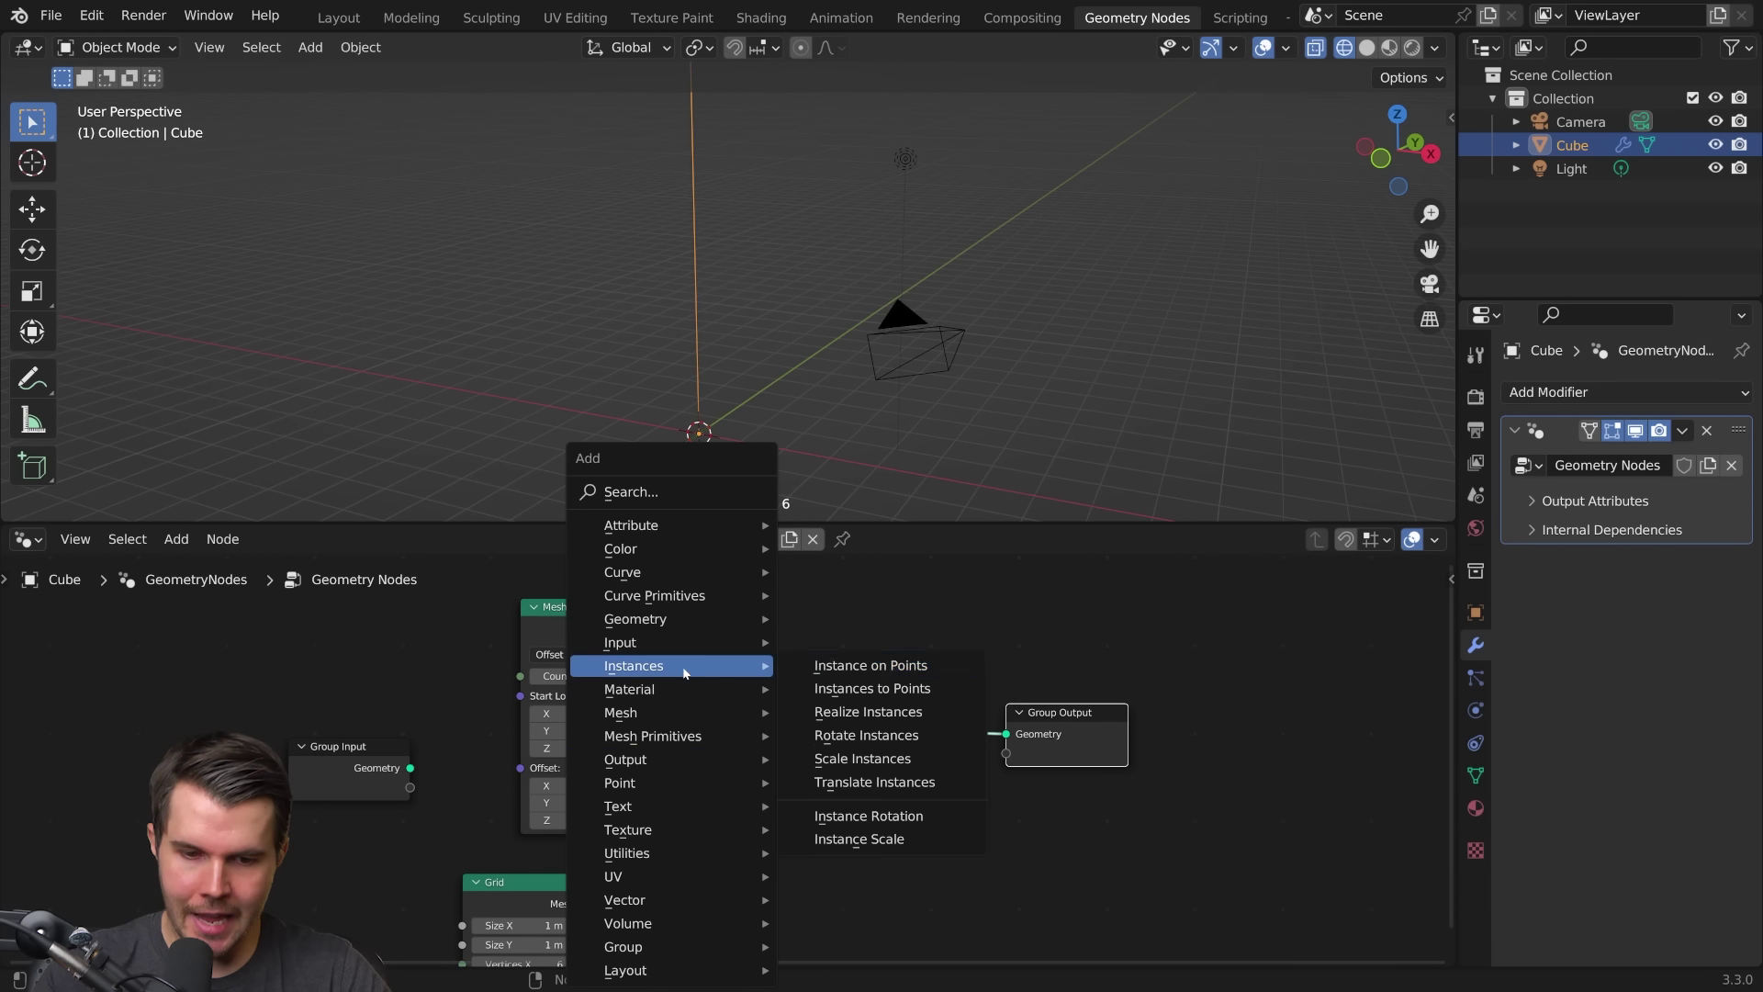
pyautogui.click(820, 671)
pyautogui.scroll(2, 777, 659)
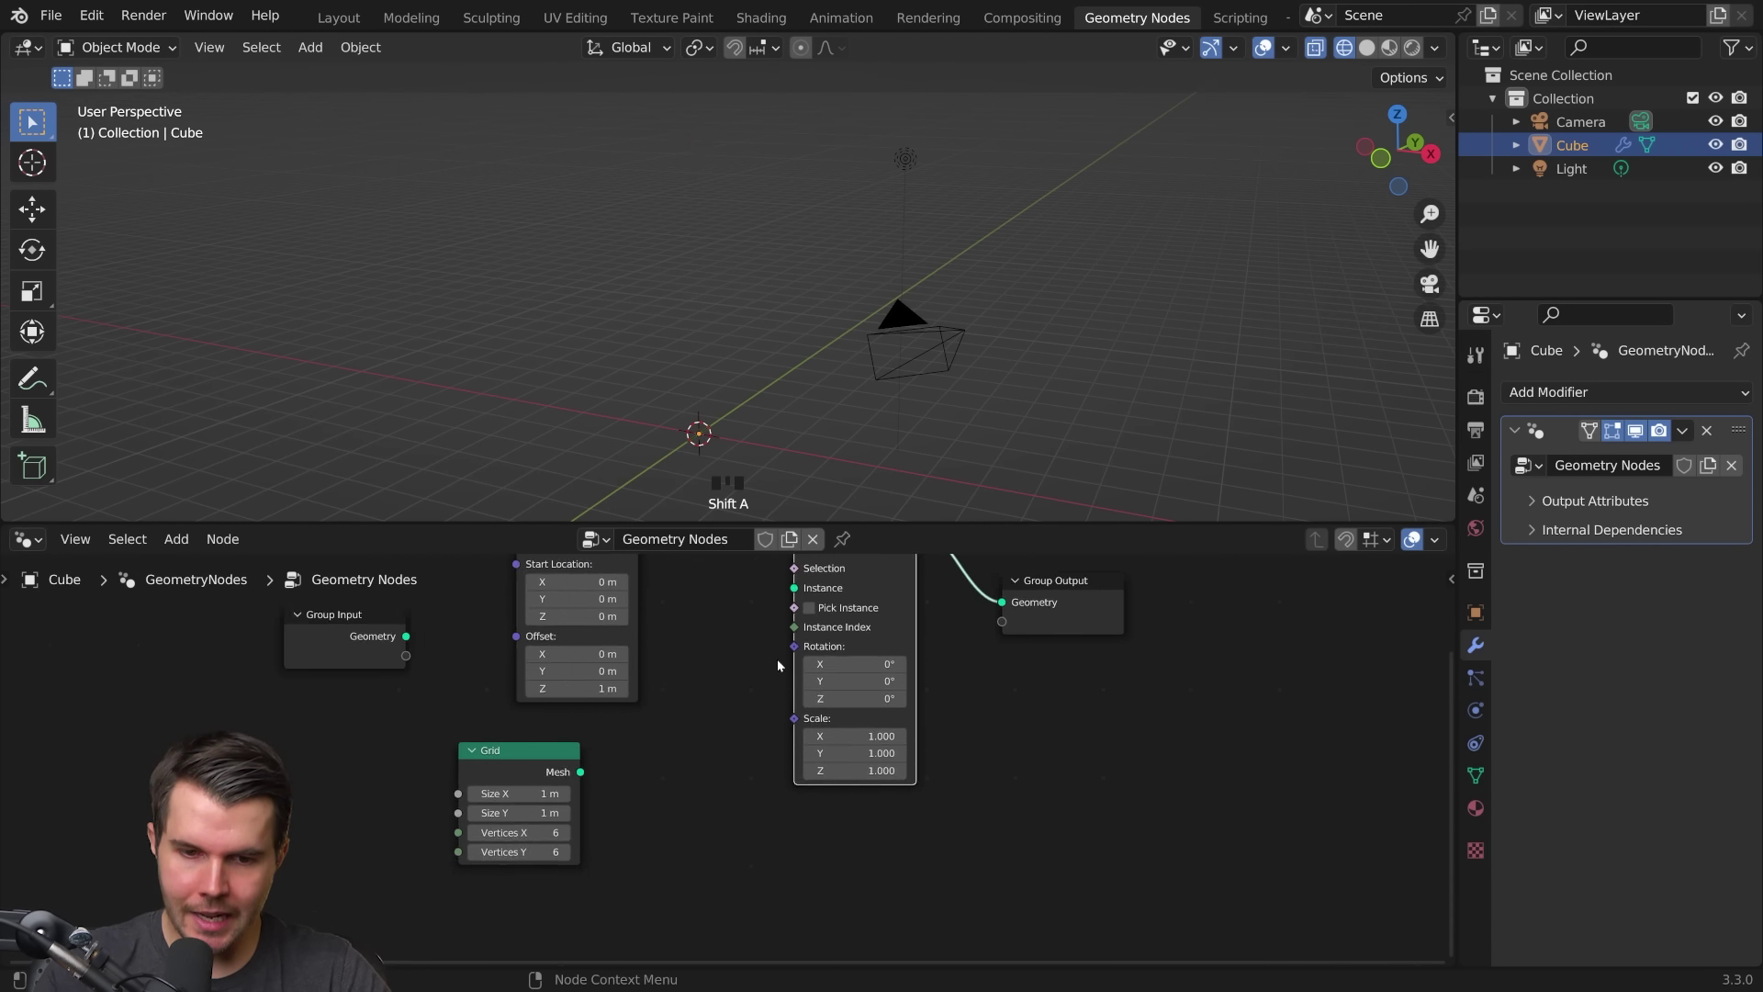
pyautogui.scroll(2, 548, 814)
pyautogui.press('g')
pyautogui.click(577, 830)
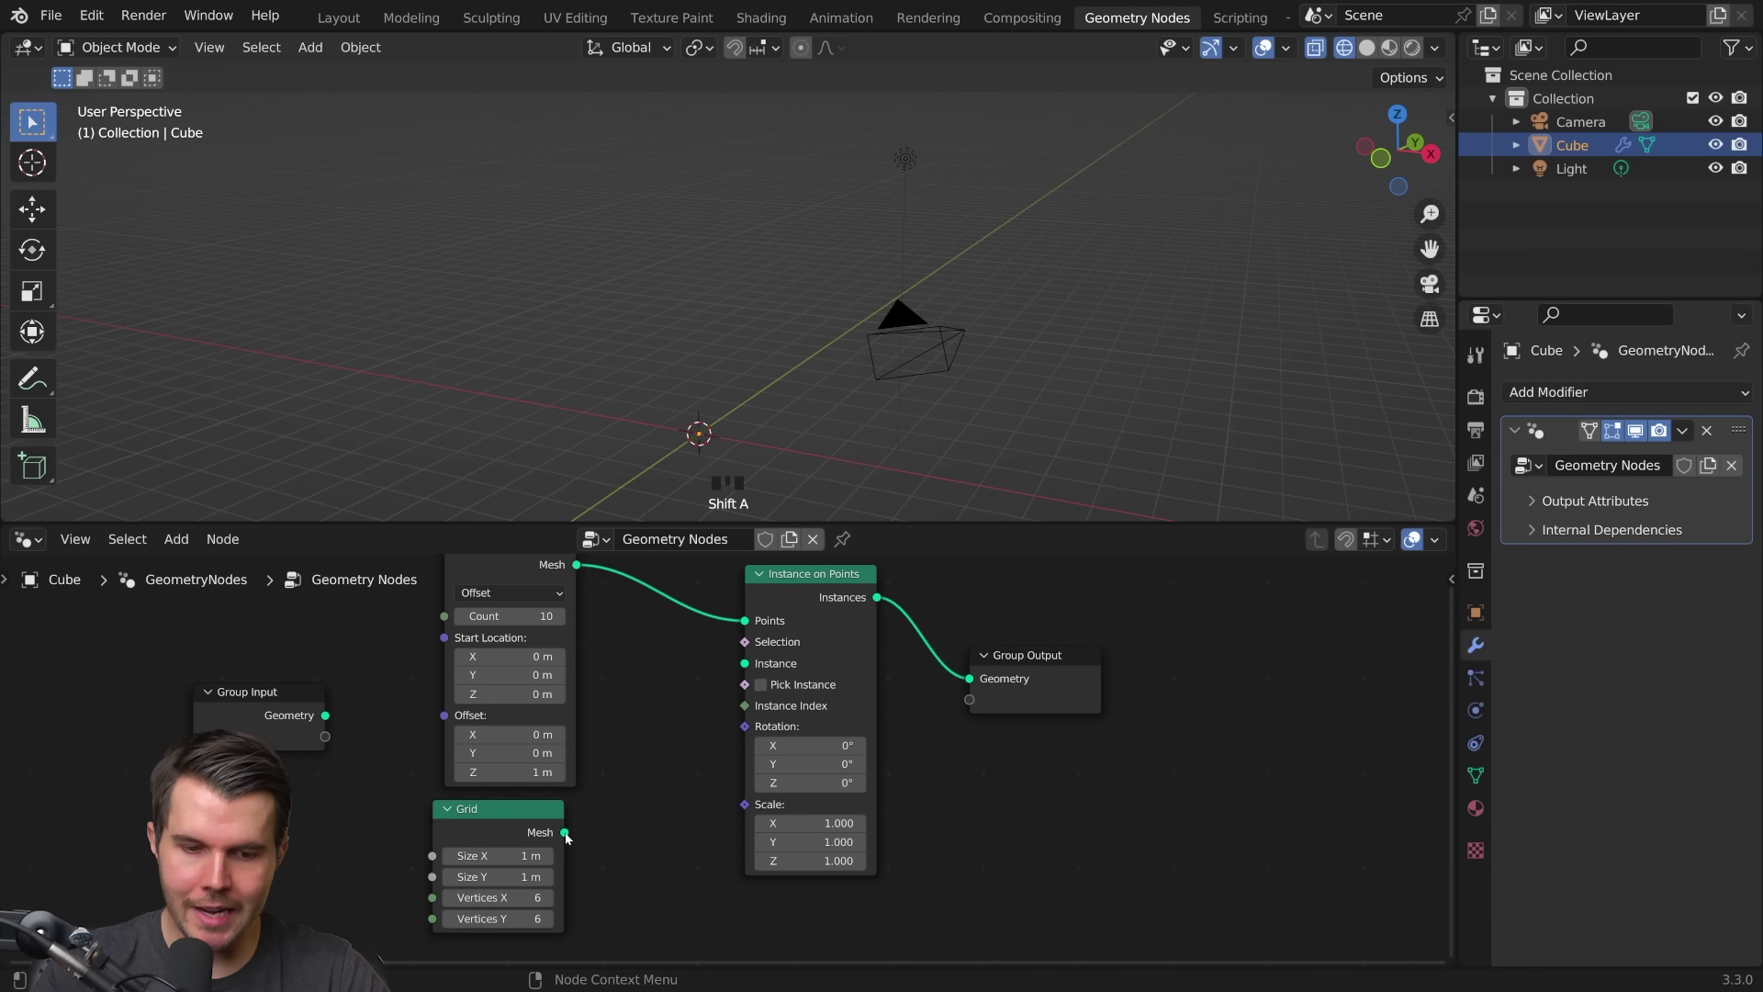
pyautogui.moveTo(749, 665); pyautogui.dragTo(746, 665)
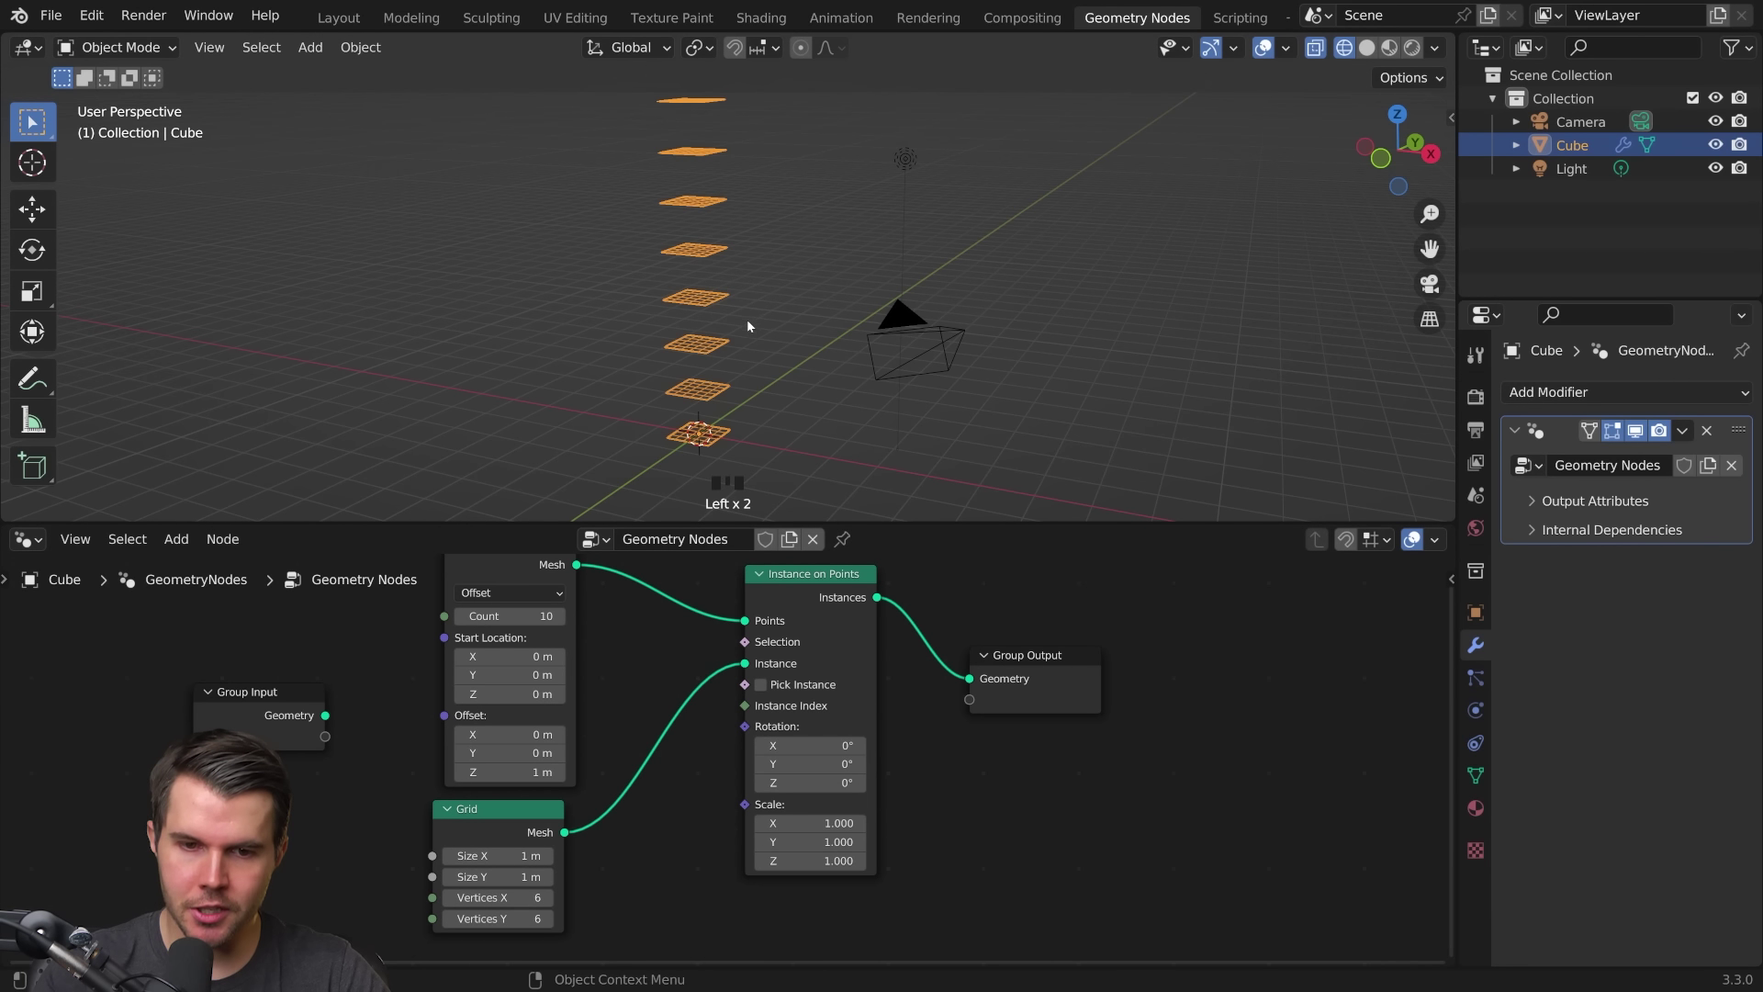
pyautogui.scroll(2, 747, 318)
# Step: Reduce the Mesh Line Offset Z to 0.25 m so the grids stack closer
pyautogui.moveTo(692, 286)
pyautogui.keyDown('shift'); pyautogui.mouseDown(button='middle')
pyautogui.moveTo(723, 299)
pyautogui.moveTo(710, 204)
pyautogui.moveTo(733, 250)
pyautogui.moveTo(765, 169)
pyautogui.moveTo(778, 235)
pyautogui.mouseUp(button='middle'); pyautogui.keyUp('shift')
pyautogui.scroll(2, 559, 702)
pyautogui.moveTo(455, 775); pyautogui.dragTo(372, 775)
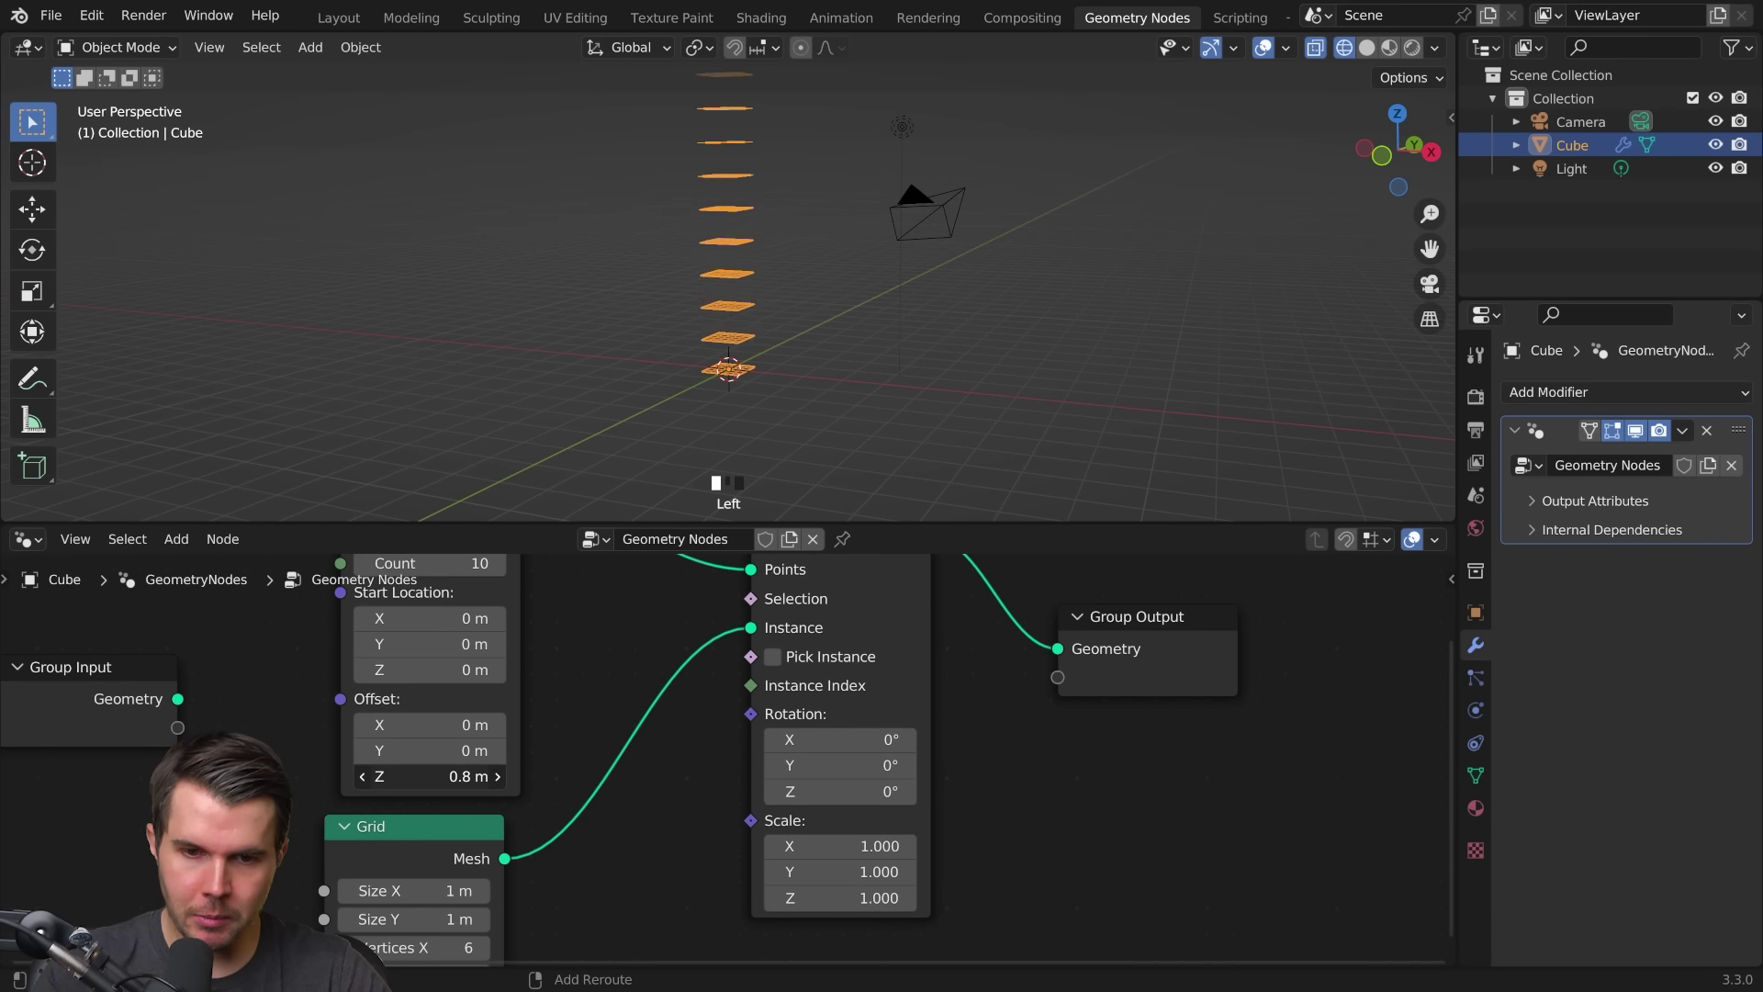
pyautogui.write('25')
pyautogui.moveTo(620, 648); pyautogui.dragTo(581, 738, button='middle')
pyautogui.moveTo(400, 655); pyautogui.dragTo(511, 420, button='middle')
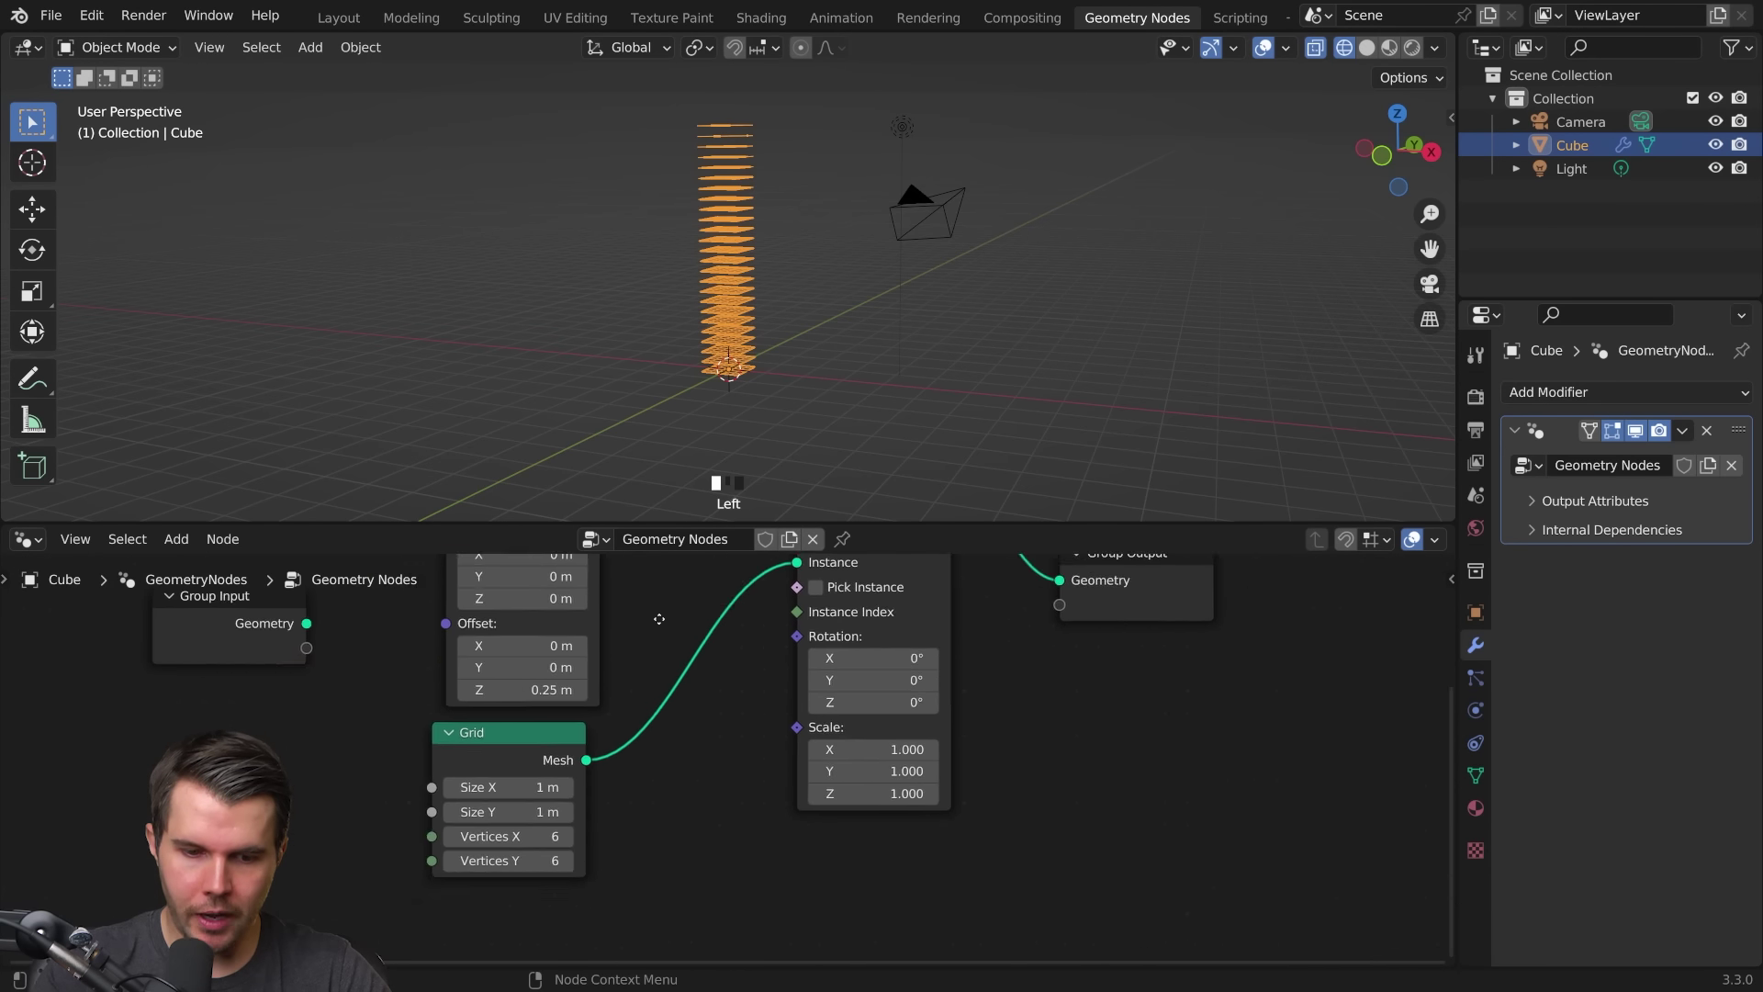
# Step: Shrink the Grid node's Size X and Y to 0.2 m
pyautogui.keyDown('ctrl'); pyautogui.moveTo(815, 351); pyautogui.dragTo(791, 225, button='middle'); pyautogui.keyUp('ctrl')
pyautogui.scroll(-3, 772, 326)
pyautogui.moveTo(771, 327)
pyautogui.keyDown('shift'); pyautogui.mouseDown(button='middle')
pyautogui.moveTo(784, 220)
pyautogui.moveTo(808, 261)
pyautogui.mouseUp(button='middle'); pyautogui.keyUp('shift')
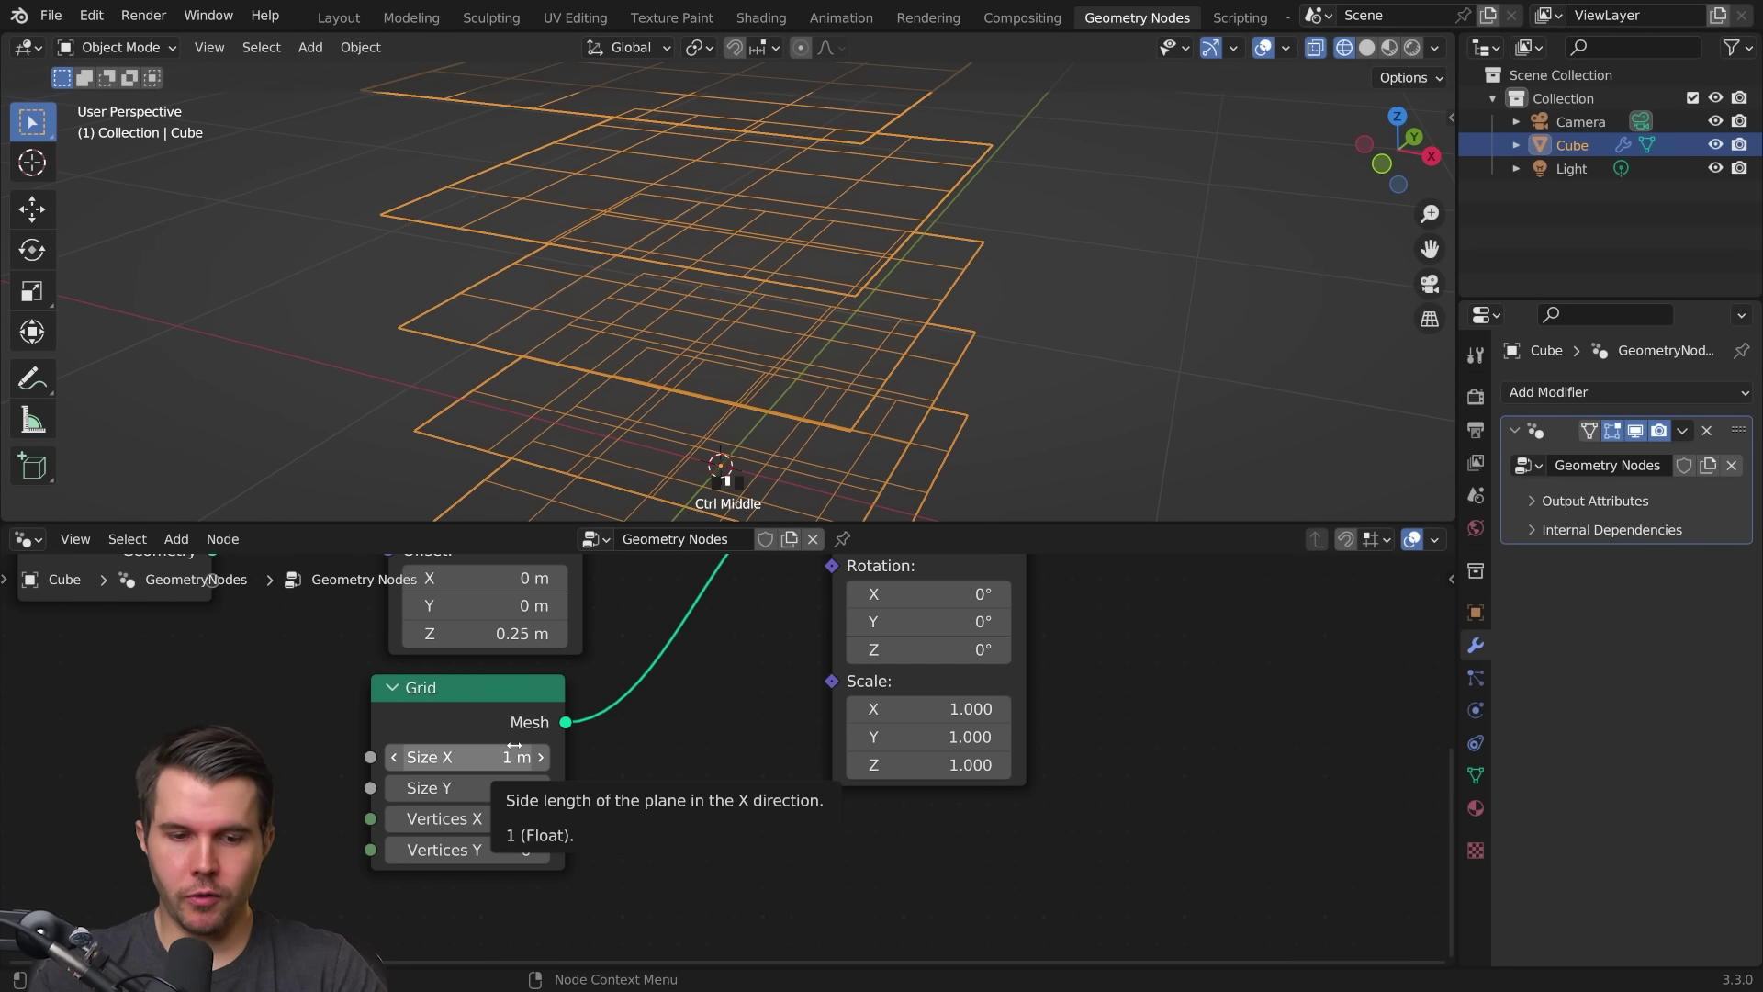
pyautogui.moveTo(468, 756); pyautogui.dragTo(468, 787)
pyautogui.write('0.2')
pyautogui.press('Return')
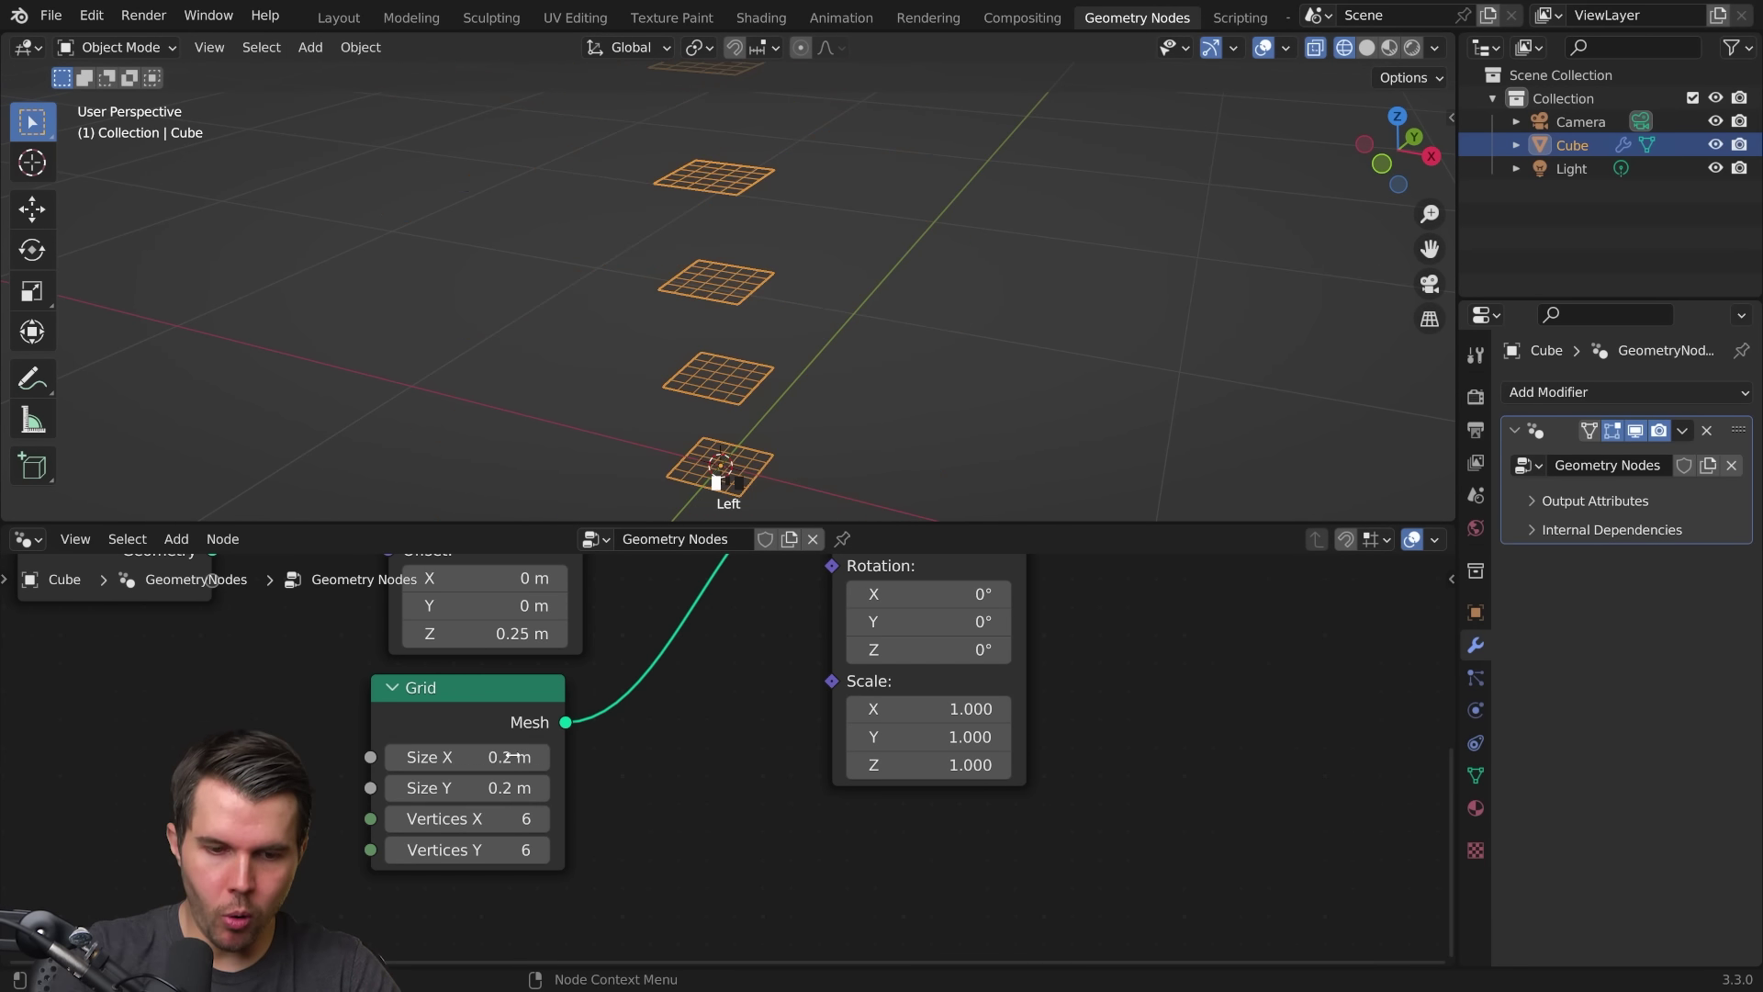
pyautogui.keyDown('shift'); pyautogui.moveTo(730, 415); pyautogui.dragTo(764, 241, button='middle'); pyautogui.keyUp('shift')
pyautogui.scroll(4, 778, 313)
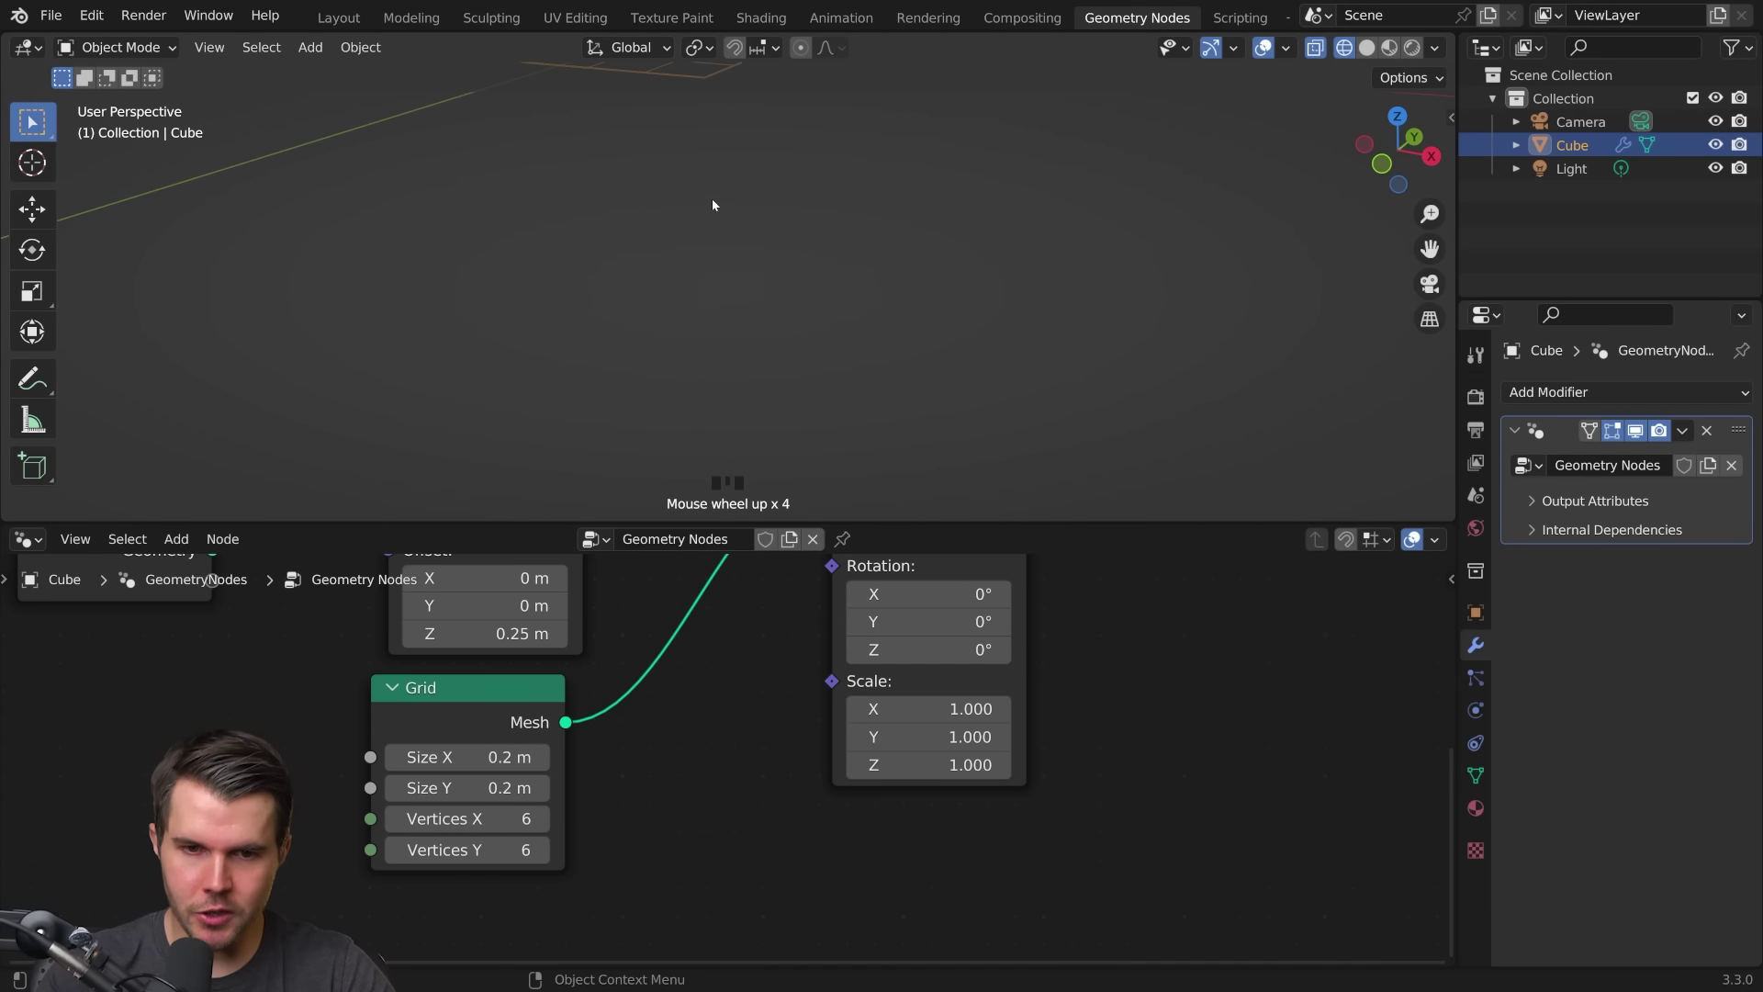
pyautogui.keyDown('shift'); pyautogui.moveTo(711, 184); pyautogui.dragTo(768, 325, button='middle'); pyautogui.keyUp('shift')
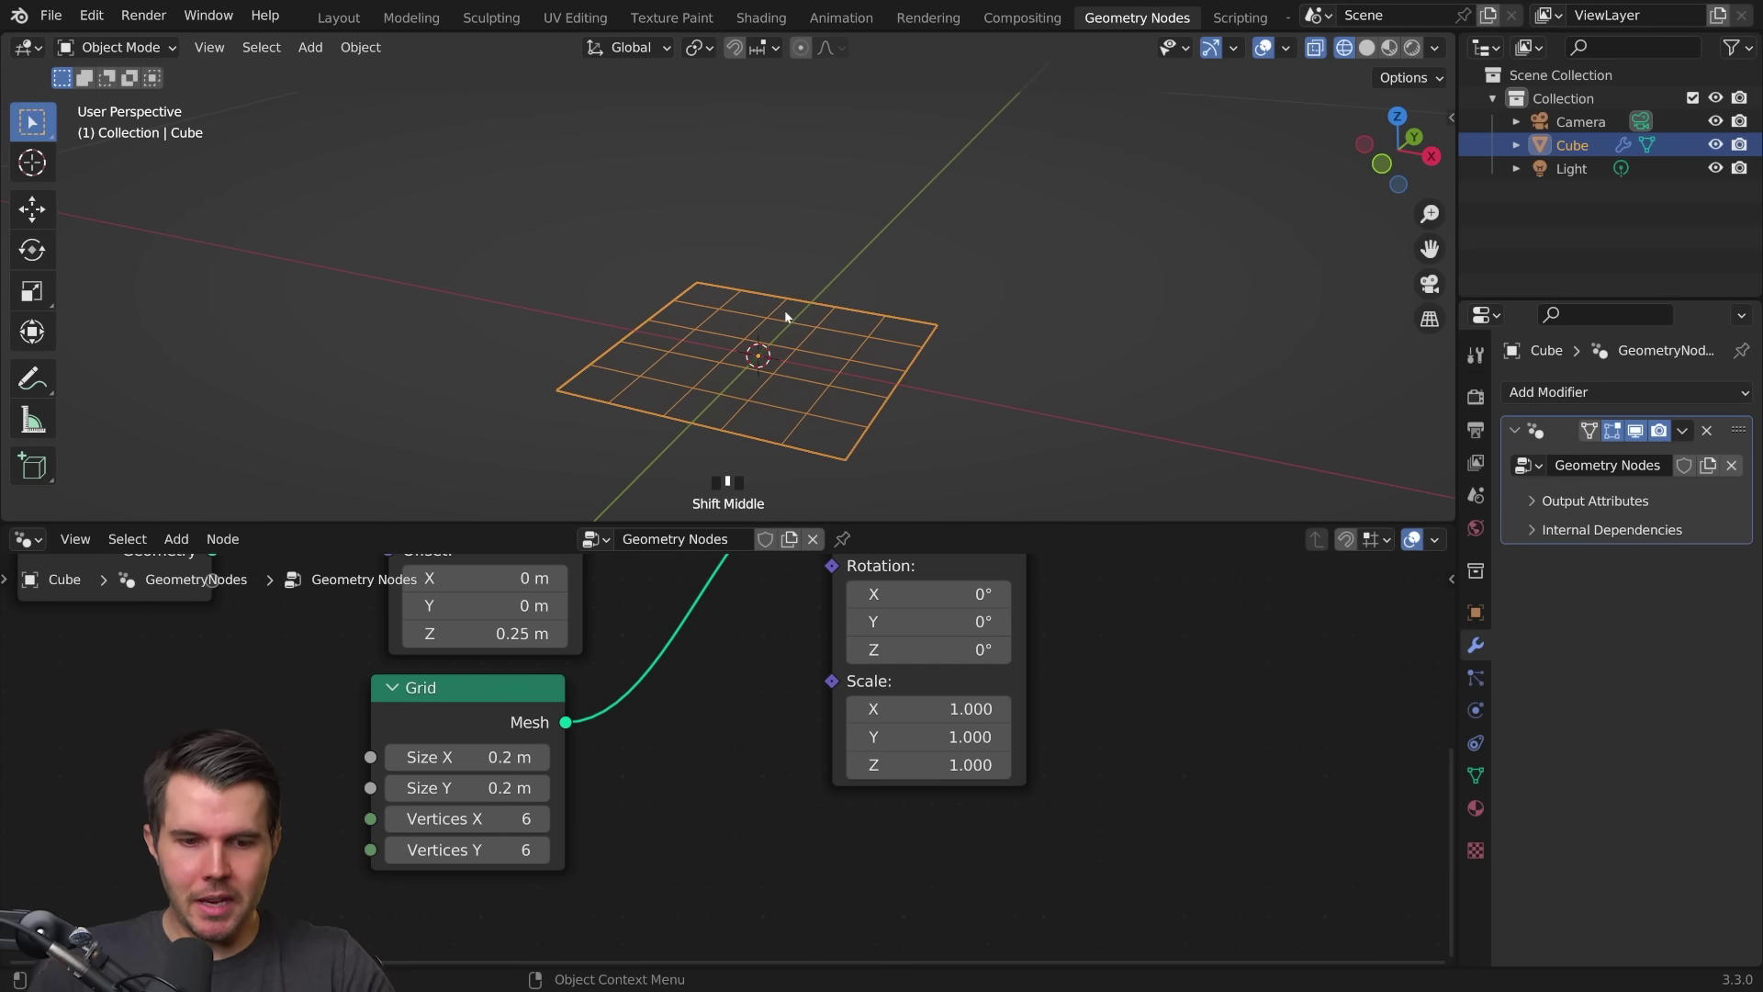
# Step: Set the Mesh Line Offset Z to 0.01 m and Count to 33
pyautogui.keyDown('shift'); pyautogui.moveTo(637, 618); pyautogui.dragTo(592, 836, button='middle'); pyautogui.keyUp('shift')
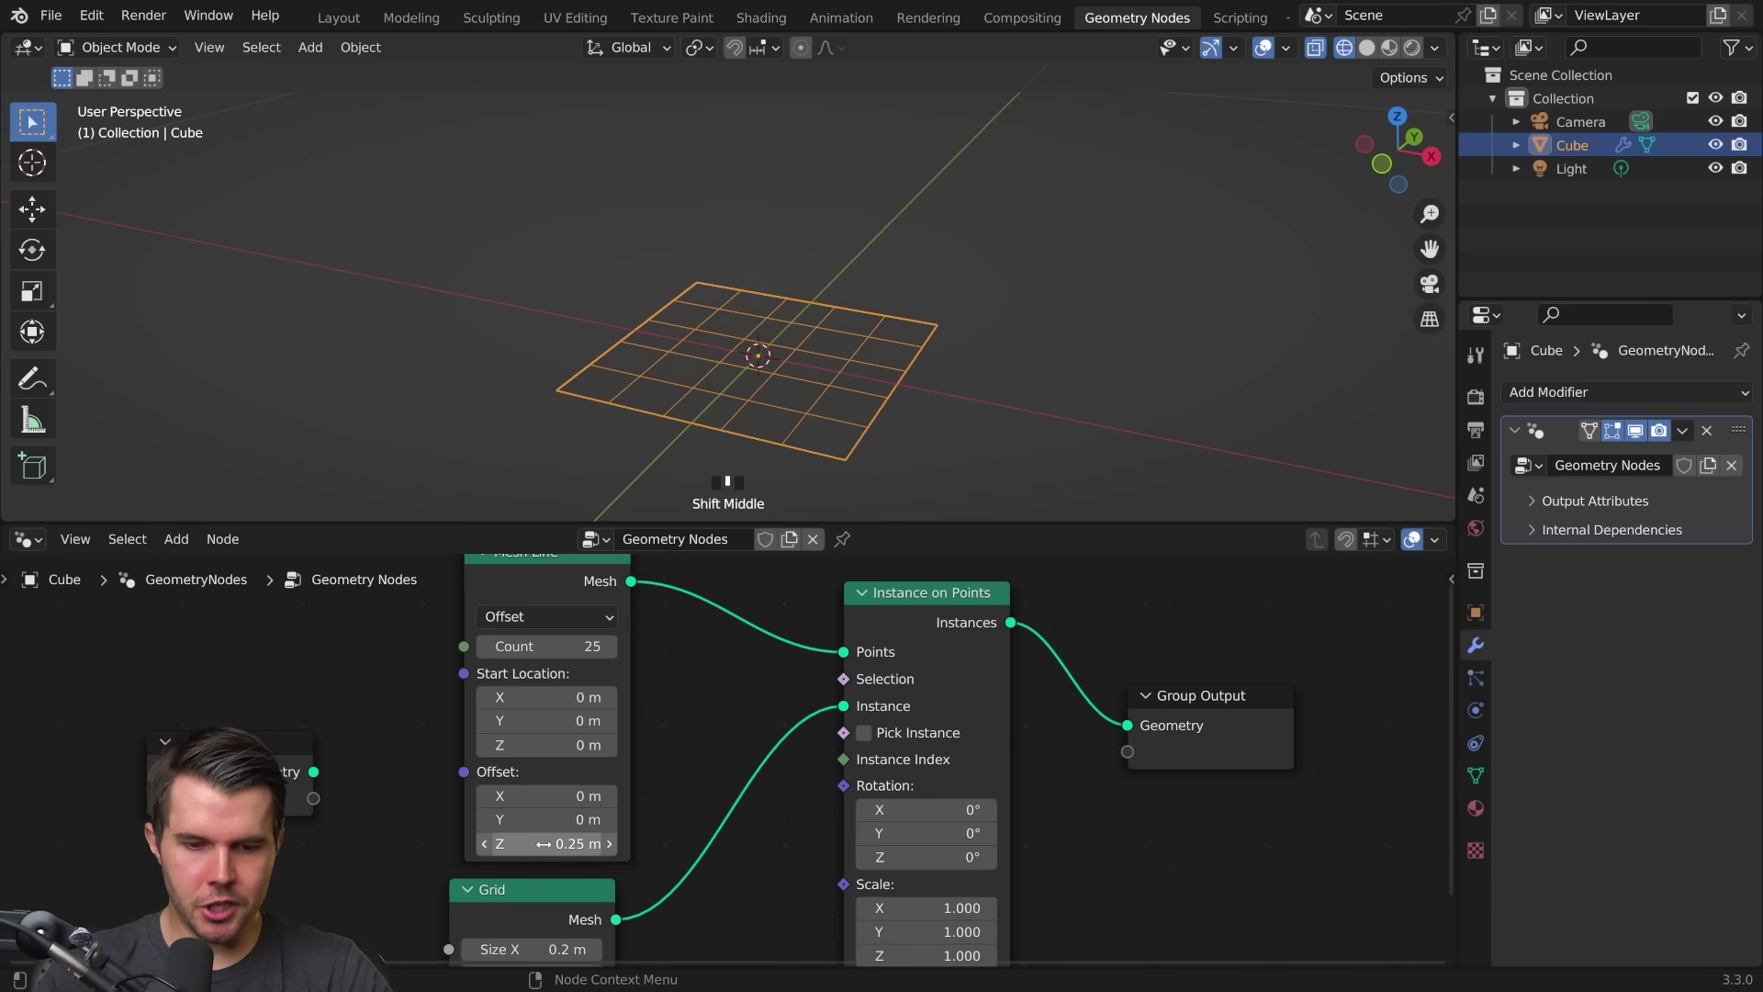
pyautogui.moveTo(552, 843); pyautogui.dragTo(495, 843)
pyautogui.scroll(-4, 793, 391)
pyautogui.scroll(2, 820, 327)
pyautogui.keyDown('shift'); pyautogui.moveTo(819, 327); pyautogui.dragTo(792, 393, button='middle'); pyautogui.keyUp('shift')
pyautogui.moveTo(566, 647); pyautogui.dragTo(606, 647)
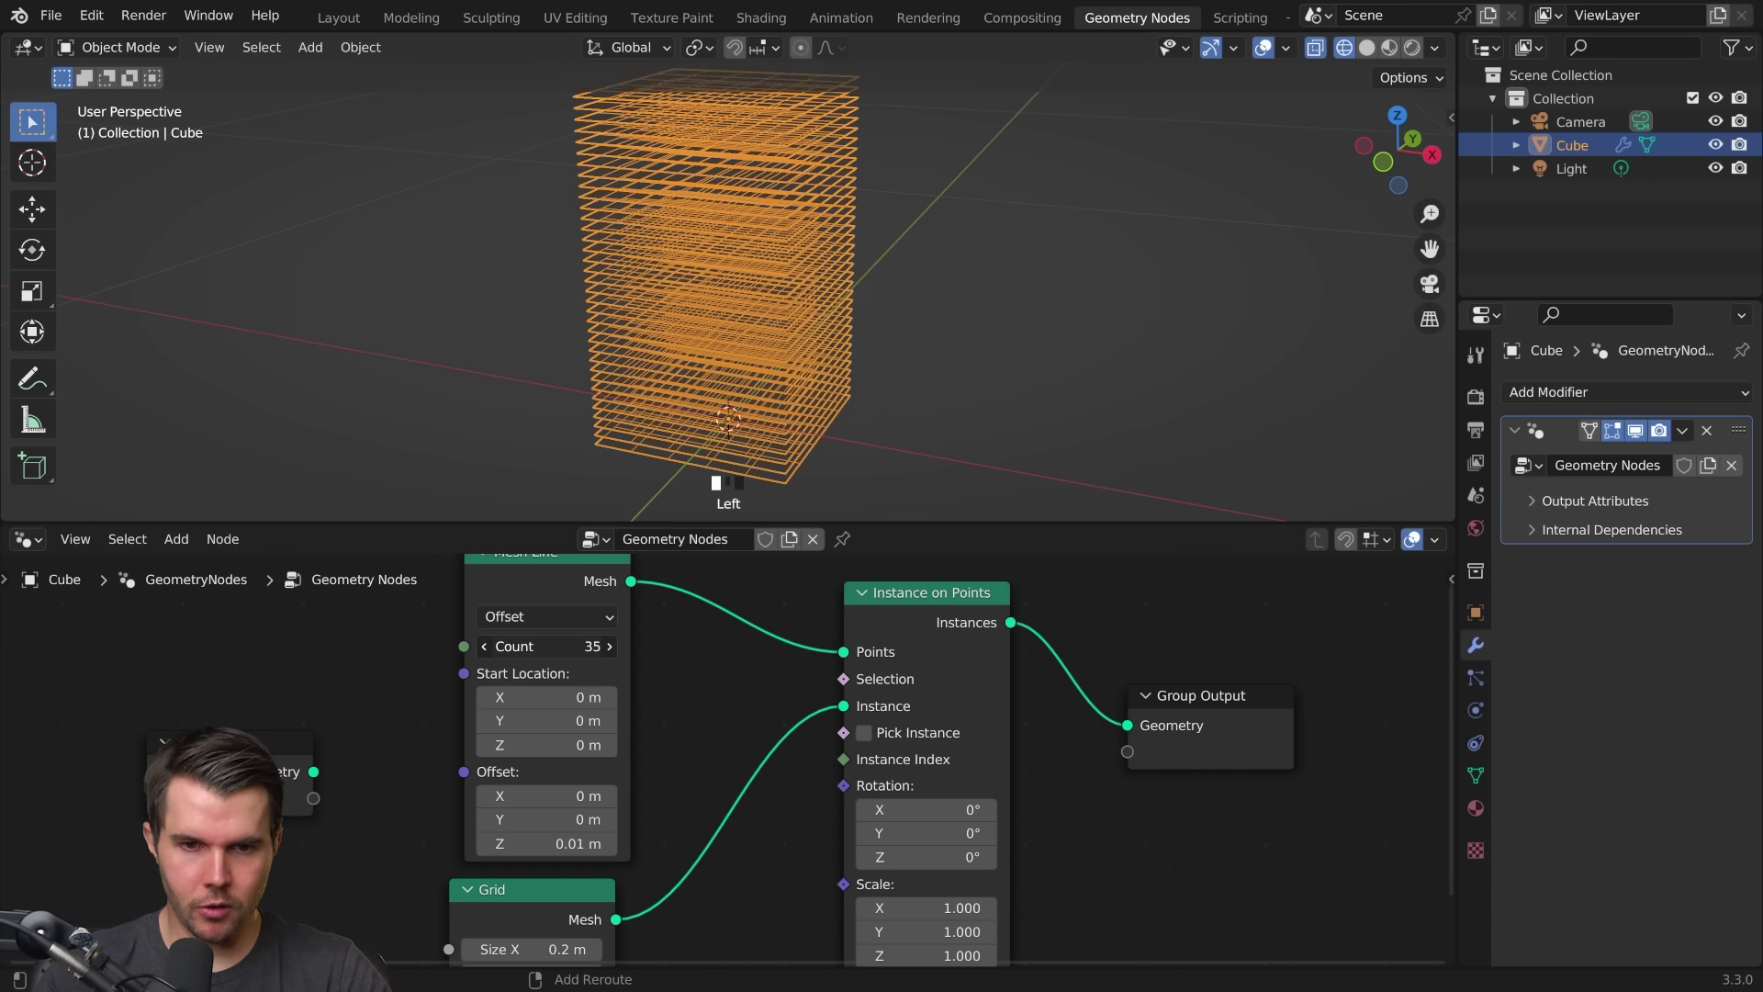
pyautogui.moveTo(689, 723); pyautogui.dragTo(370, 716, button='middle')
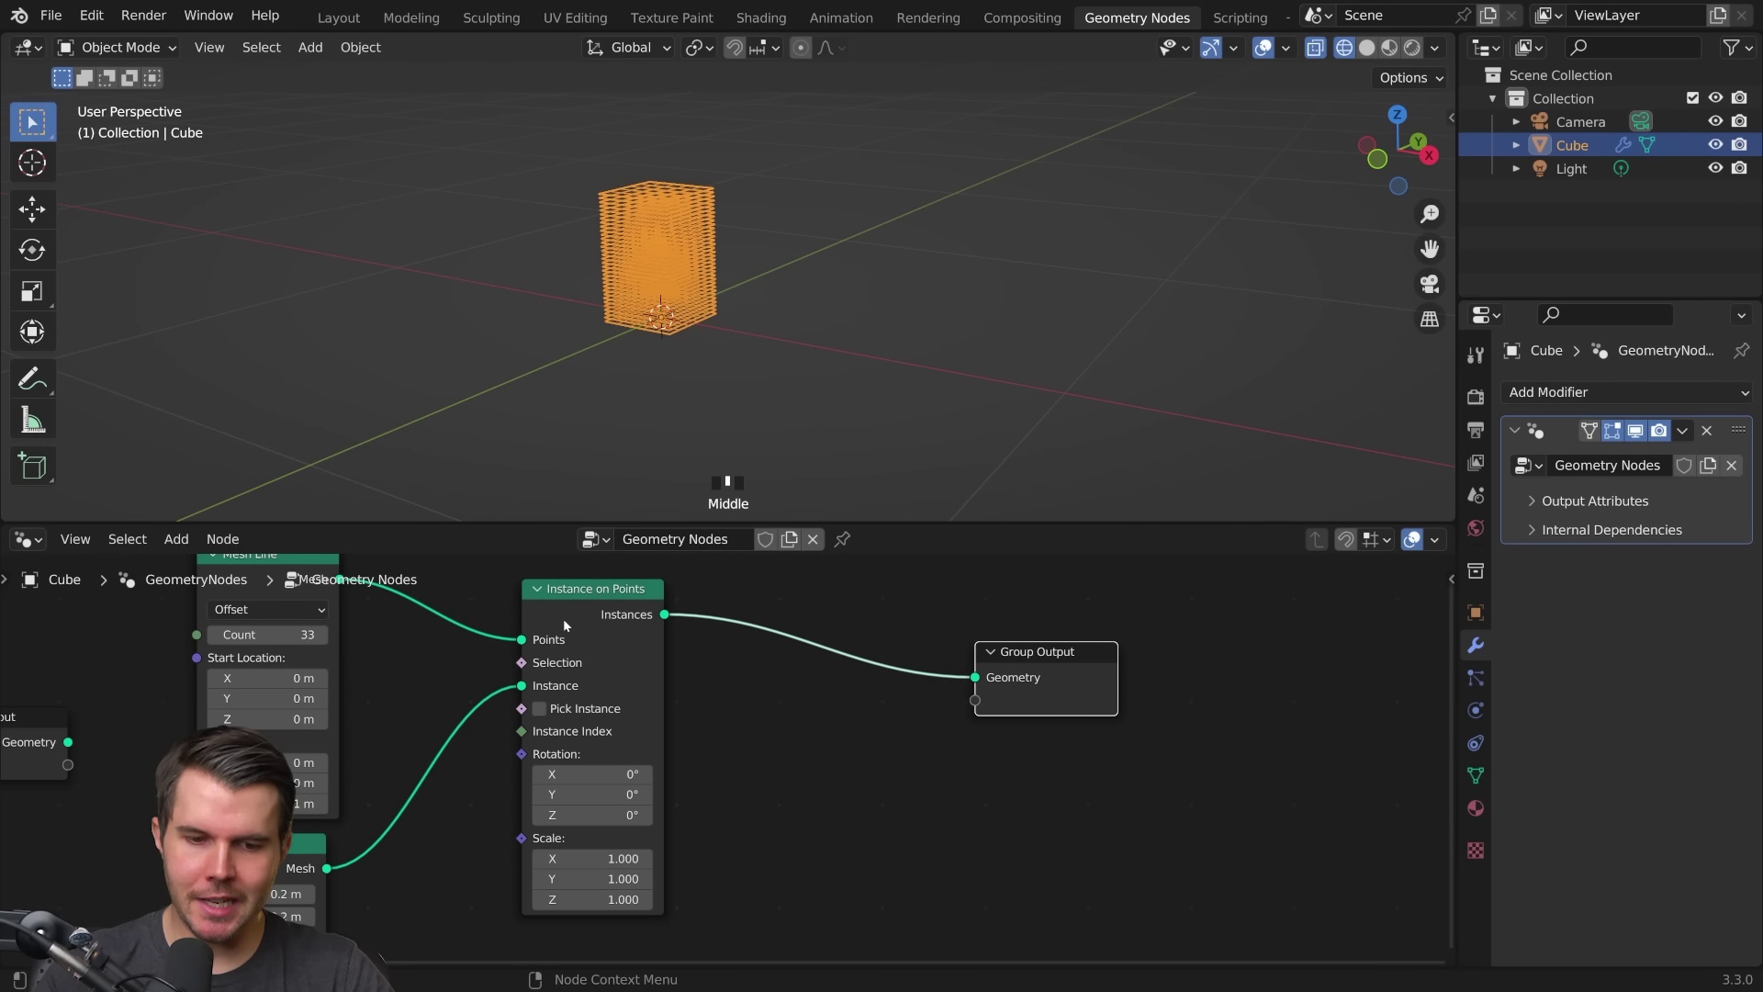
pyautogui.moveTo(1042, 670); pyautogui.dragTo(931, 638, button='middle')
pyautogui.scroll(3, 883, 233)
pyautogui.scroll(2, 885, 200)
pyautogui.keyDown('shift'); pyautogui.moveTo(886, 200); pyautogui.dragTo(872, 194, button='middle'); pyautogui.keyUp('shift')
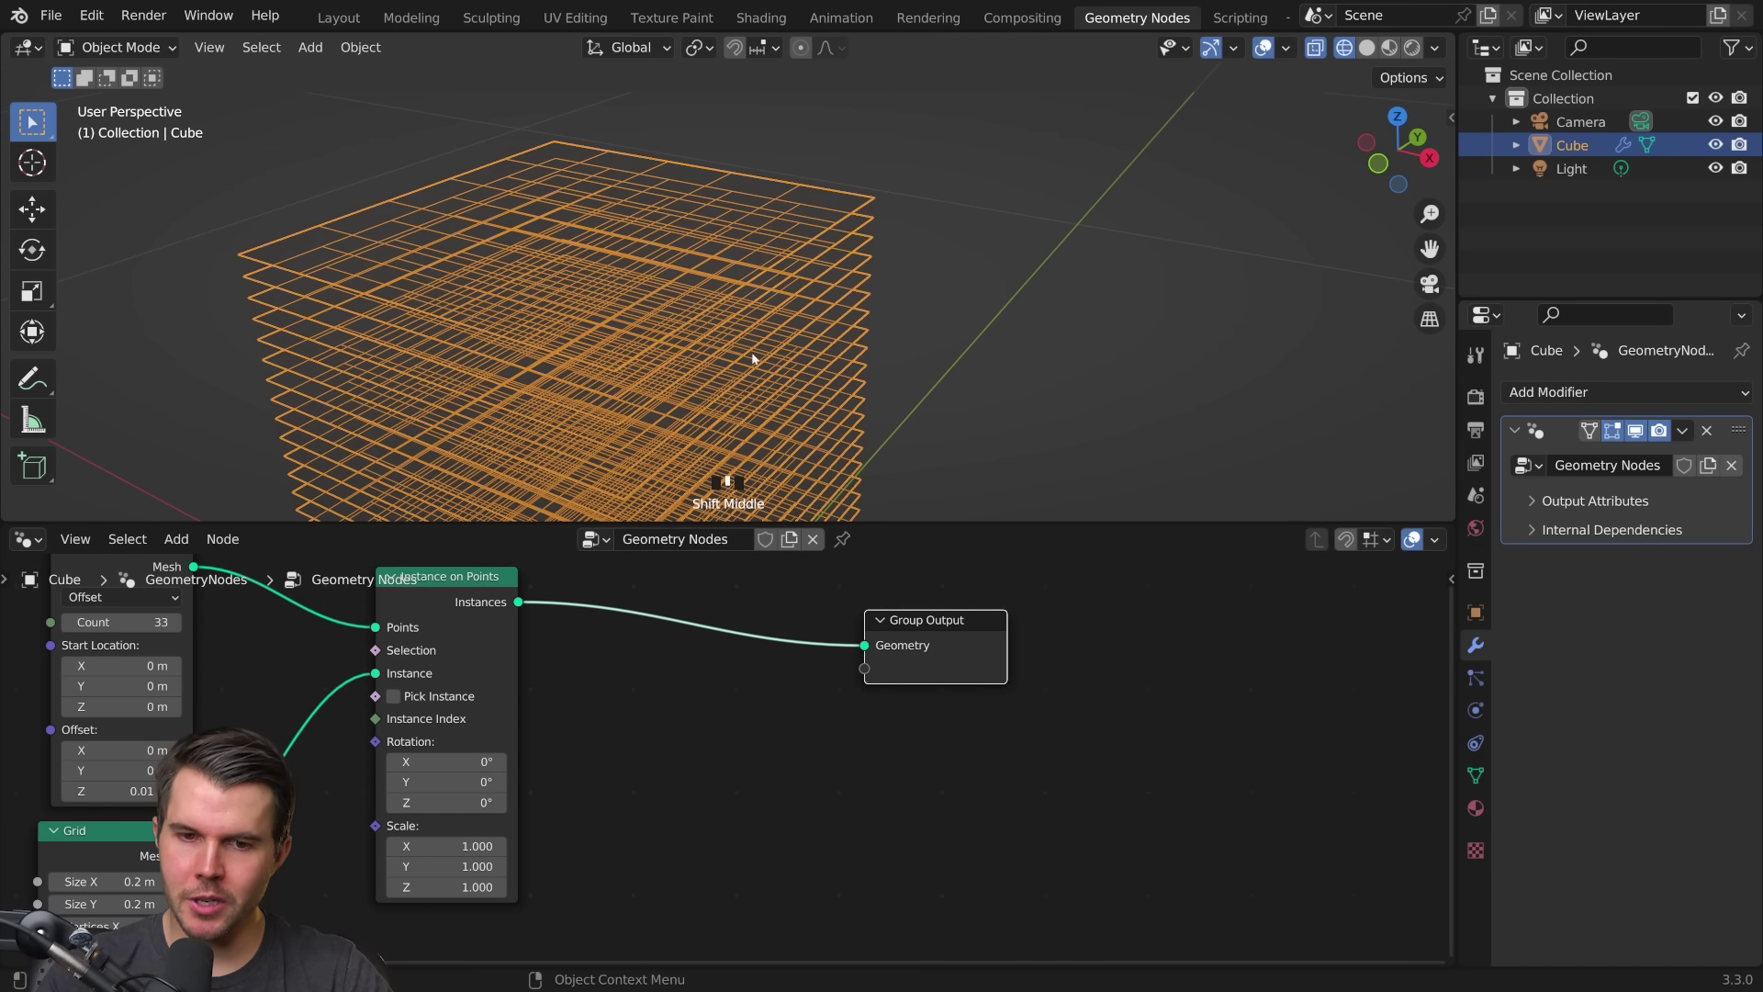
pyautogui.moveTo(445, 602); pyautogui.dragTo(412, 624, button='middle')
# Step: Chain a duplicate Instance on Points node and feed an Ico Sphere into its Instance input
pyautogui.hotkey('shift', 'd')
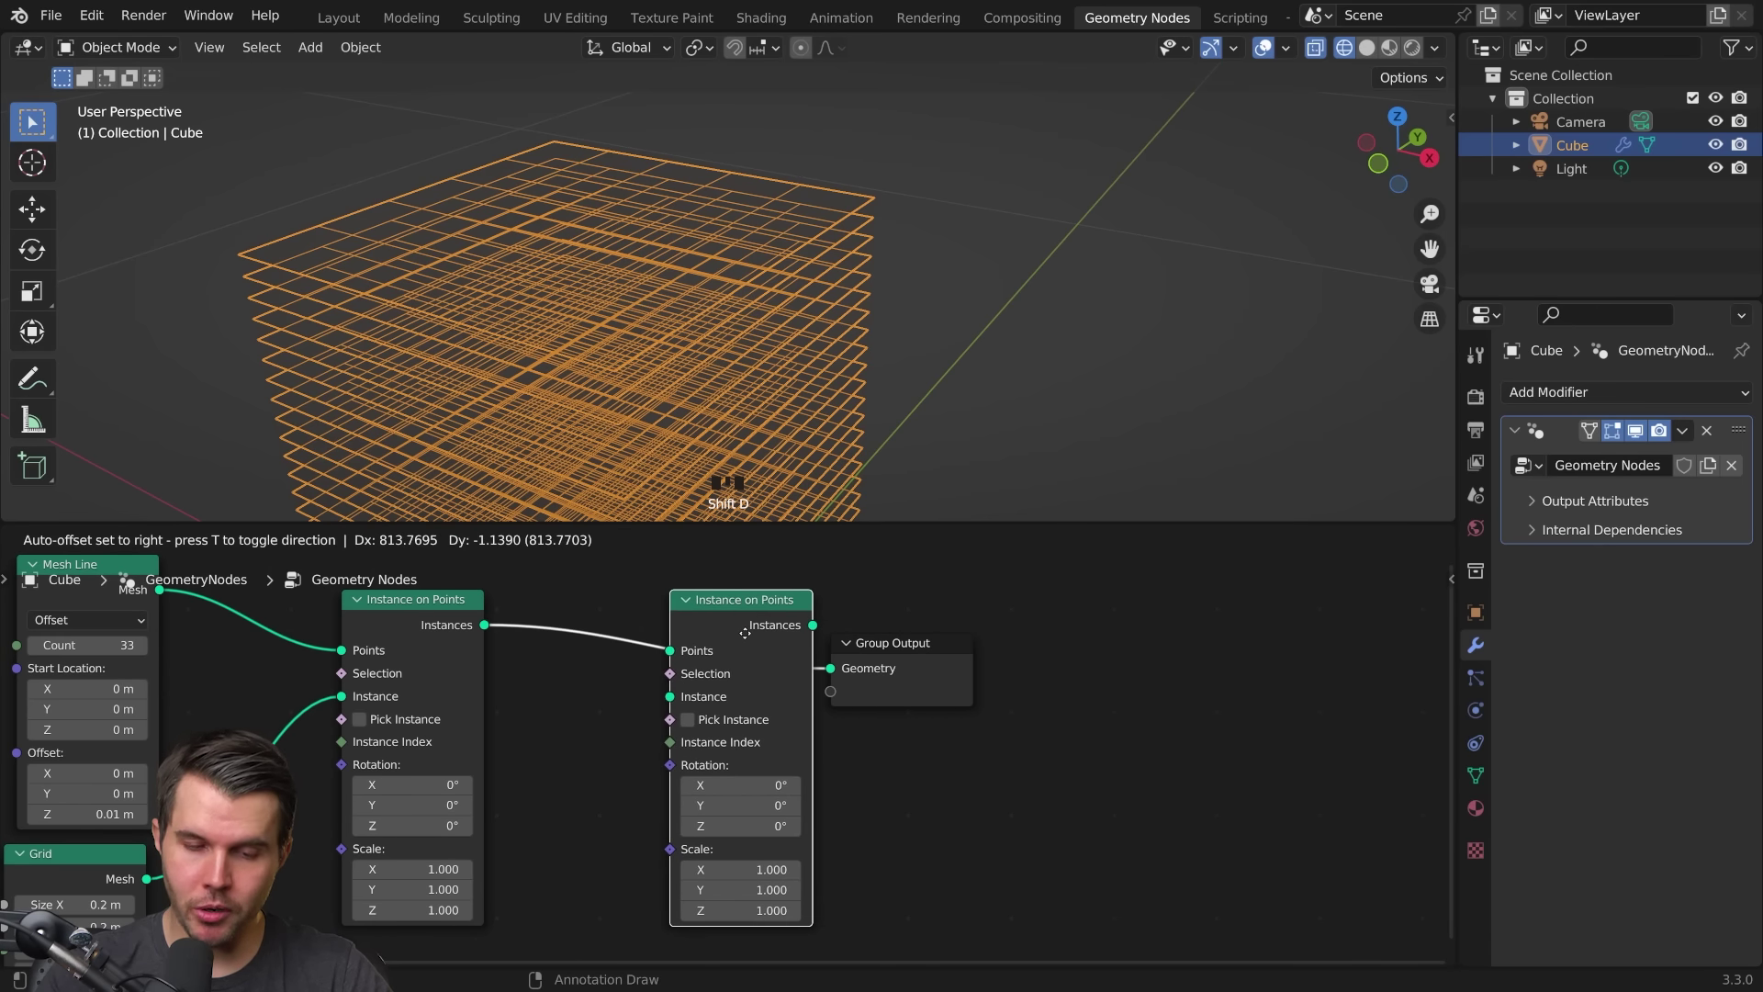
pyautogui.click(745, 632)
pyautogui.scroll(-5, 745, 385)
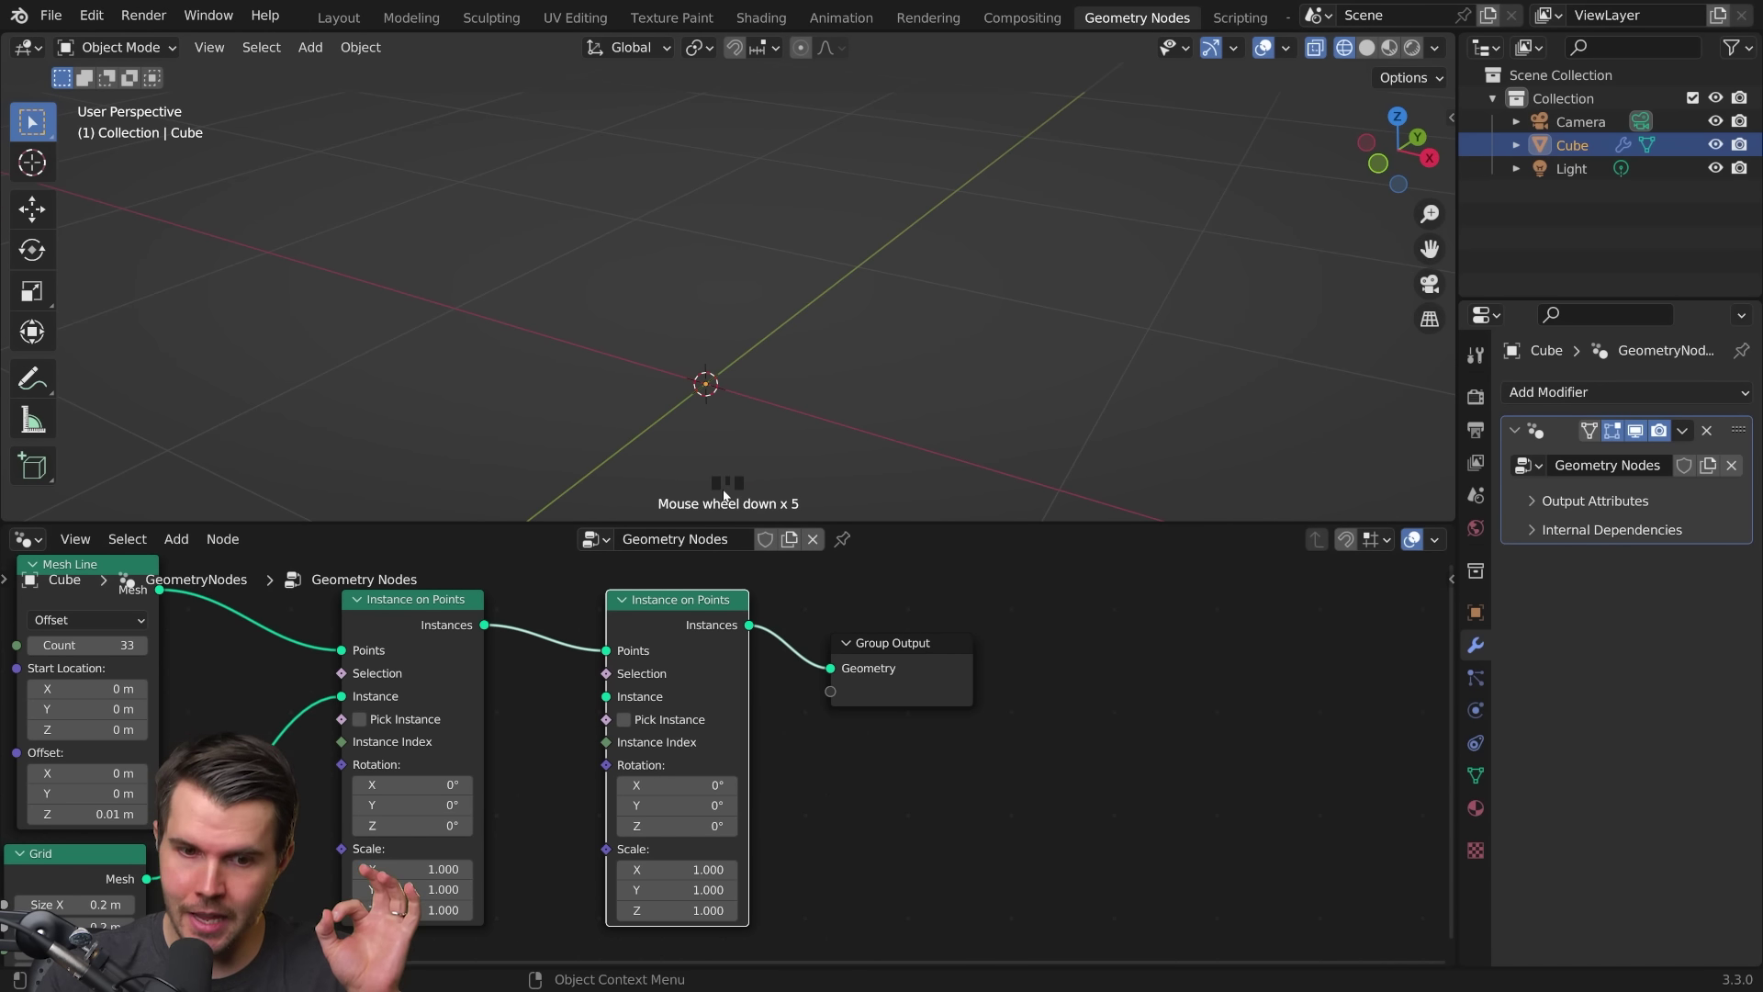
pyautogui.scroll(2, 877, 787)
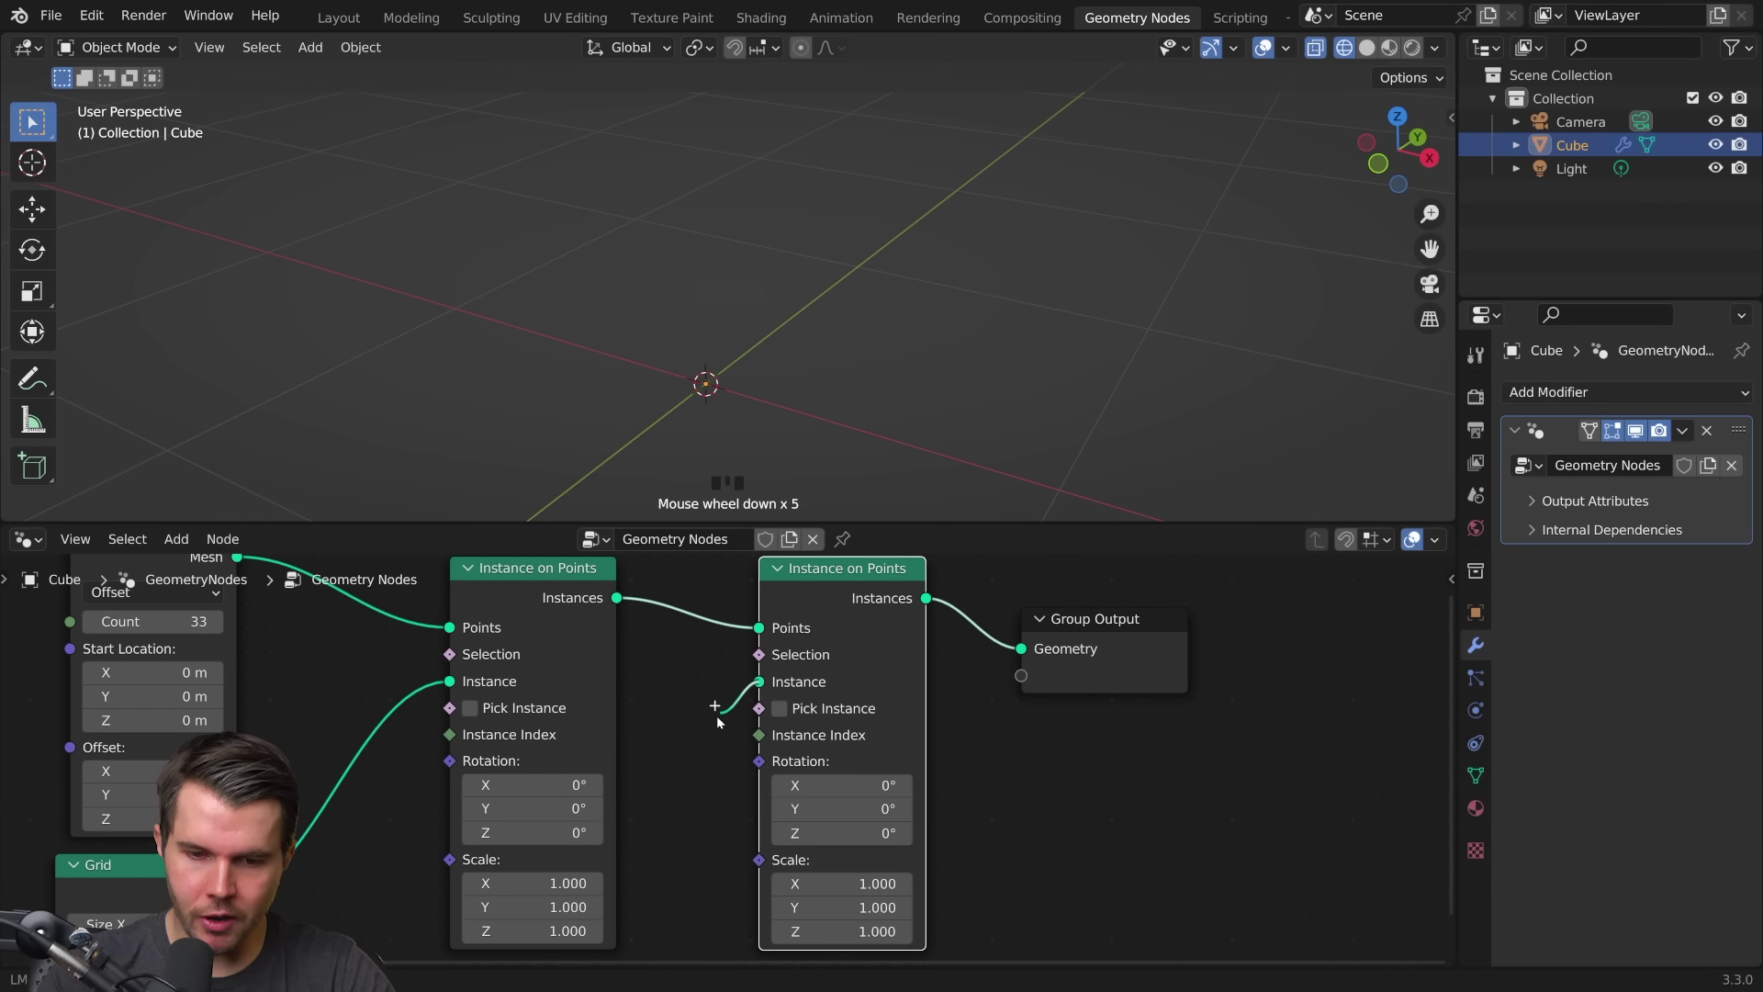
pyautogui.scroll(-2, 712, 727)
pyautogui.moveTo(712, 725); pyautogui.dragTo(751, 744)
pyautogui.write('icos')
pyautogui.press('Return')
pyautogui.click(689, 709)
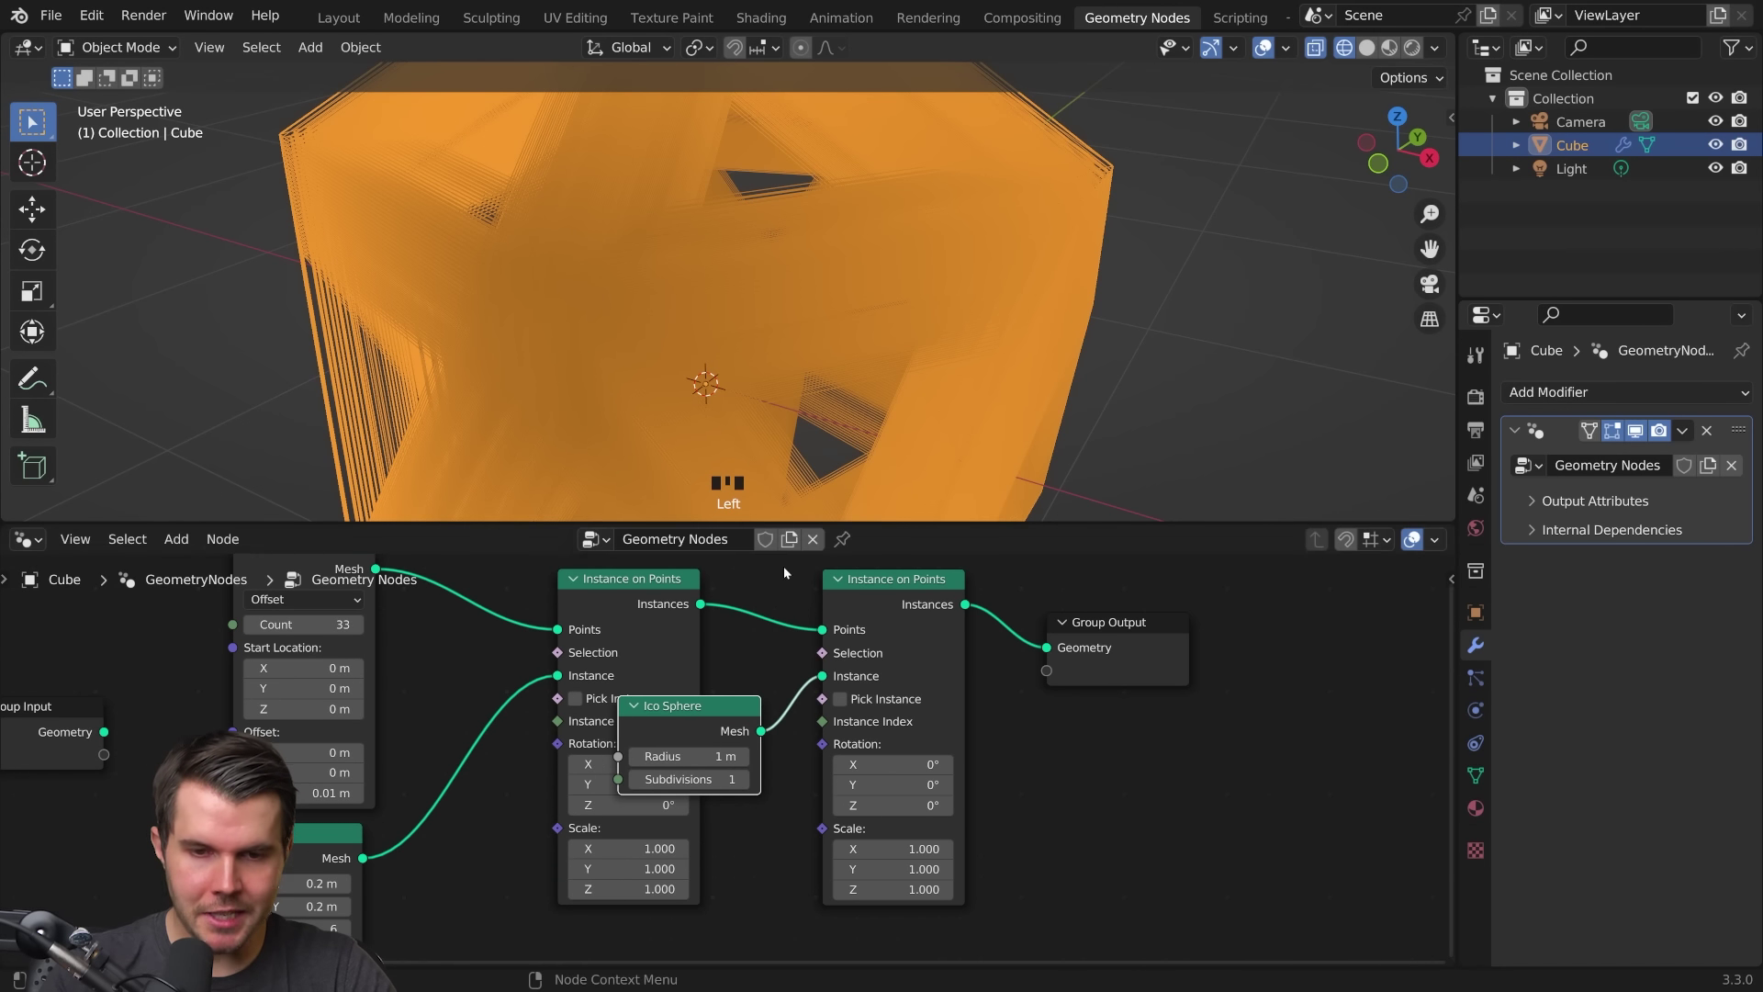
pyautogui.scroll(-2, 729, 758)
# Step: Set the Ico Sphere radius to 0.001 m and deselect the cube to view the dots
pyautogui.doubleClick(728, 755)
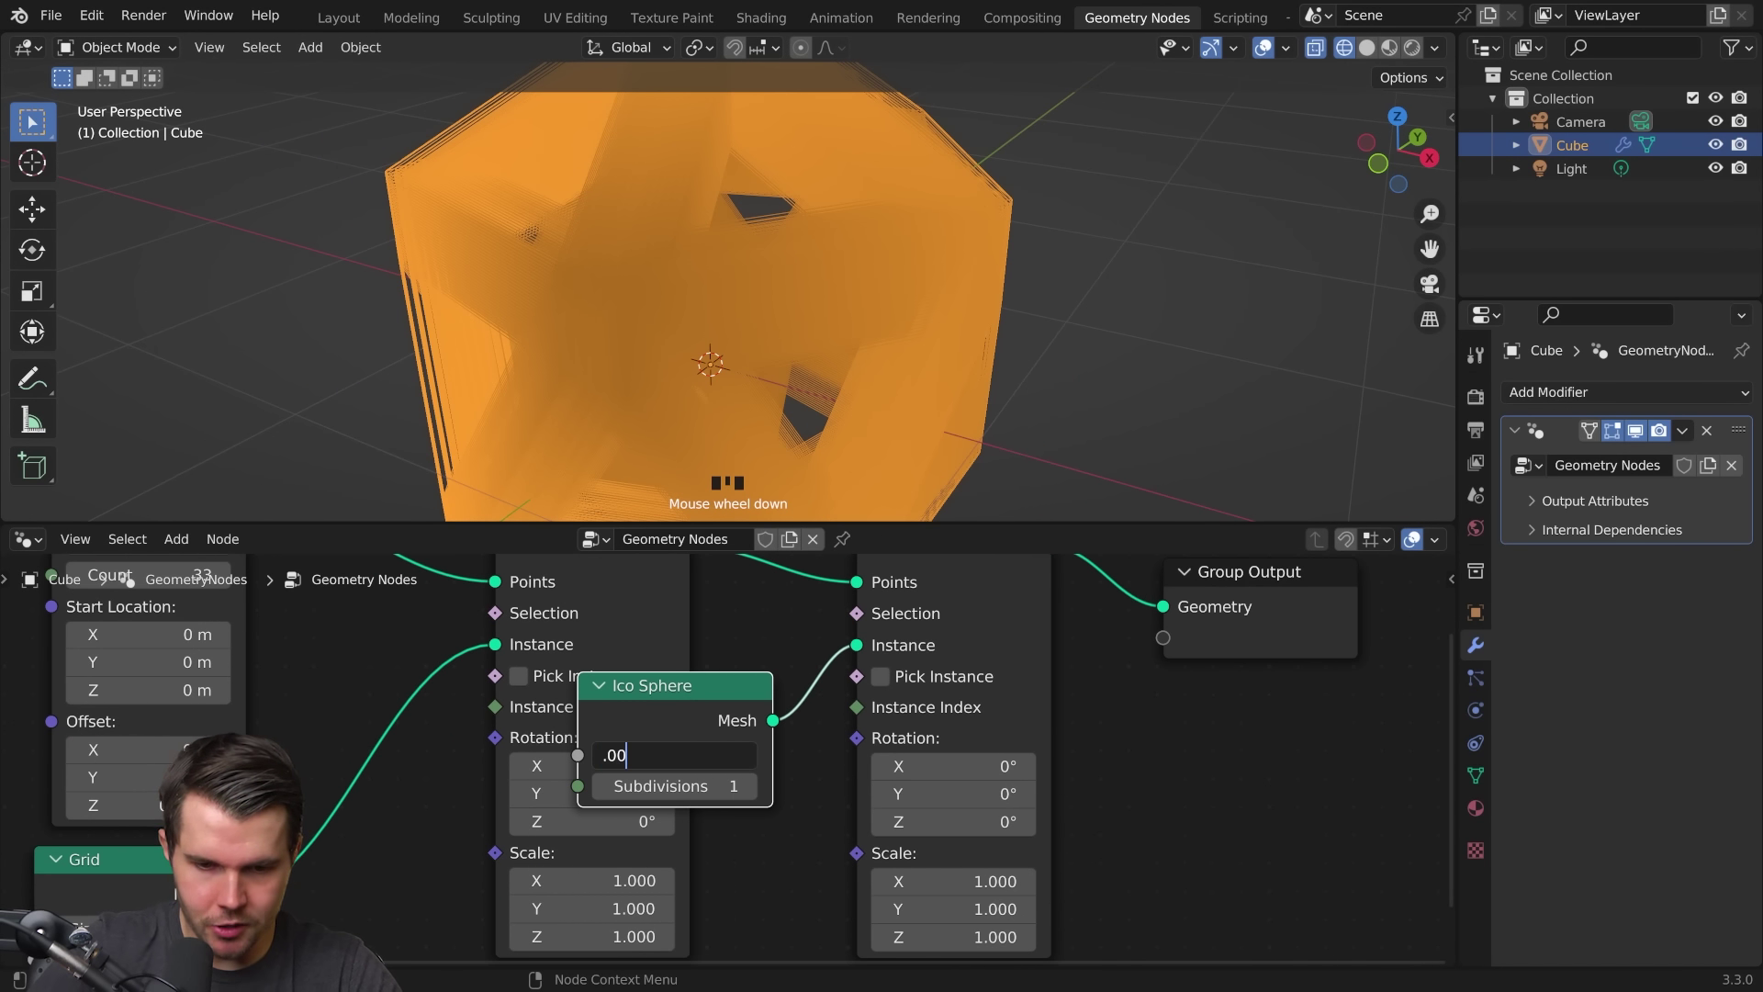
pyautogui.write('1')
pyautogui.press('Return')
pyautogui.scroll(3, 955, 436)
pyautogui.keyDown('shift'); pyautogui.moveTo(850, 343); pyautogui.dragTo(923, 263, button='middle'); pyautogui.keyUp('shift')
pyautogui.scroll(-2, 924, 263)
pyautogui.click(1013, 274)
pyautogui.scroll(2, 889, 263)
pyautogui.scroll(-3, 856, 743)
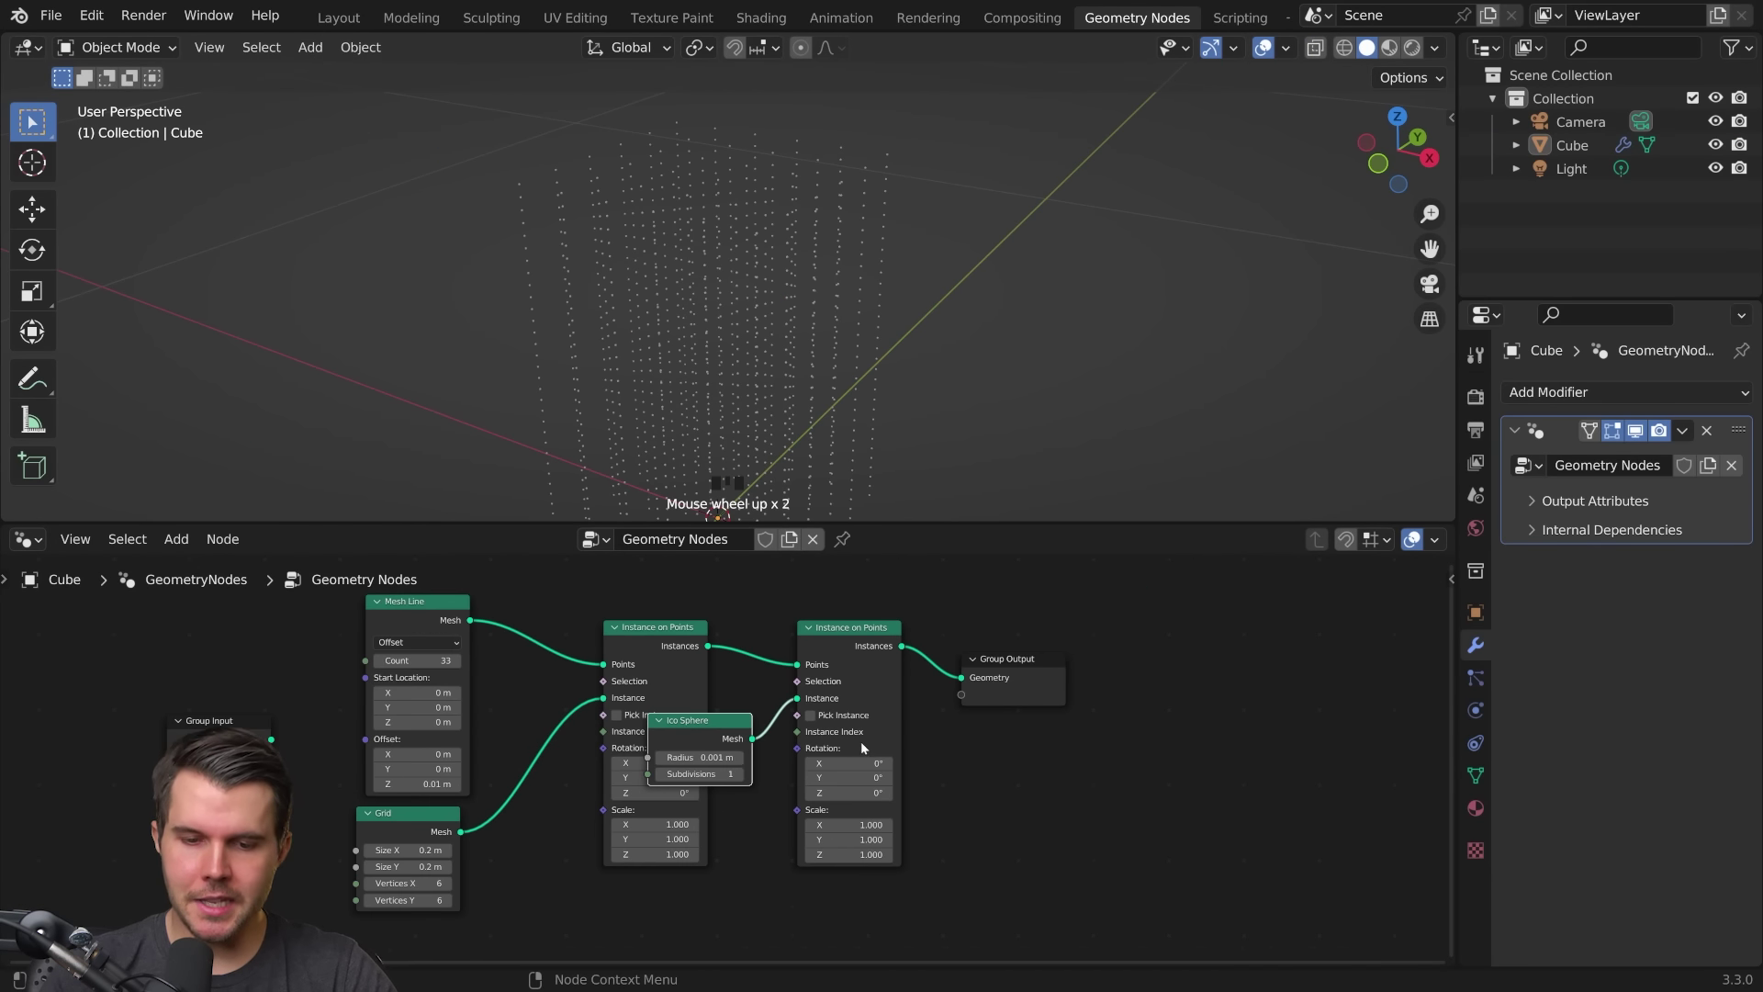
# Step: Move the Ico Sphere and downstream nodes further right
pyautogui.keyDown('shift'); pyautogui.click(998, 677); pyautogui.keyUp('shift')
pyautogui.press('g')
pyautogui.click(1156, 677)
pyautogui.scroll(2, 827, 345)
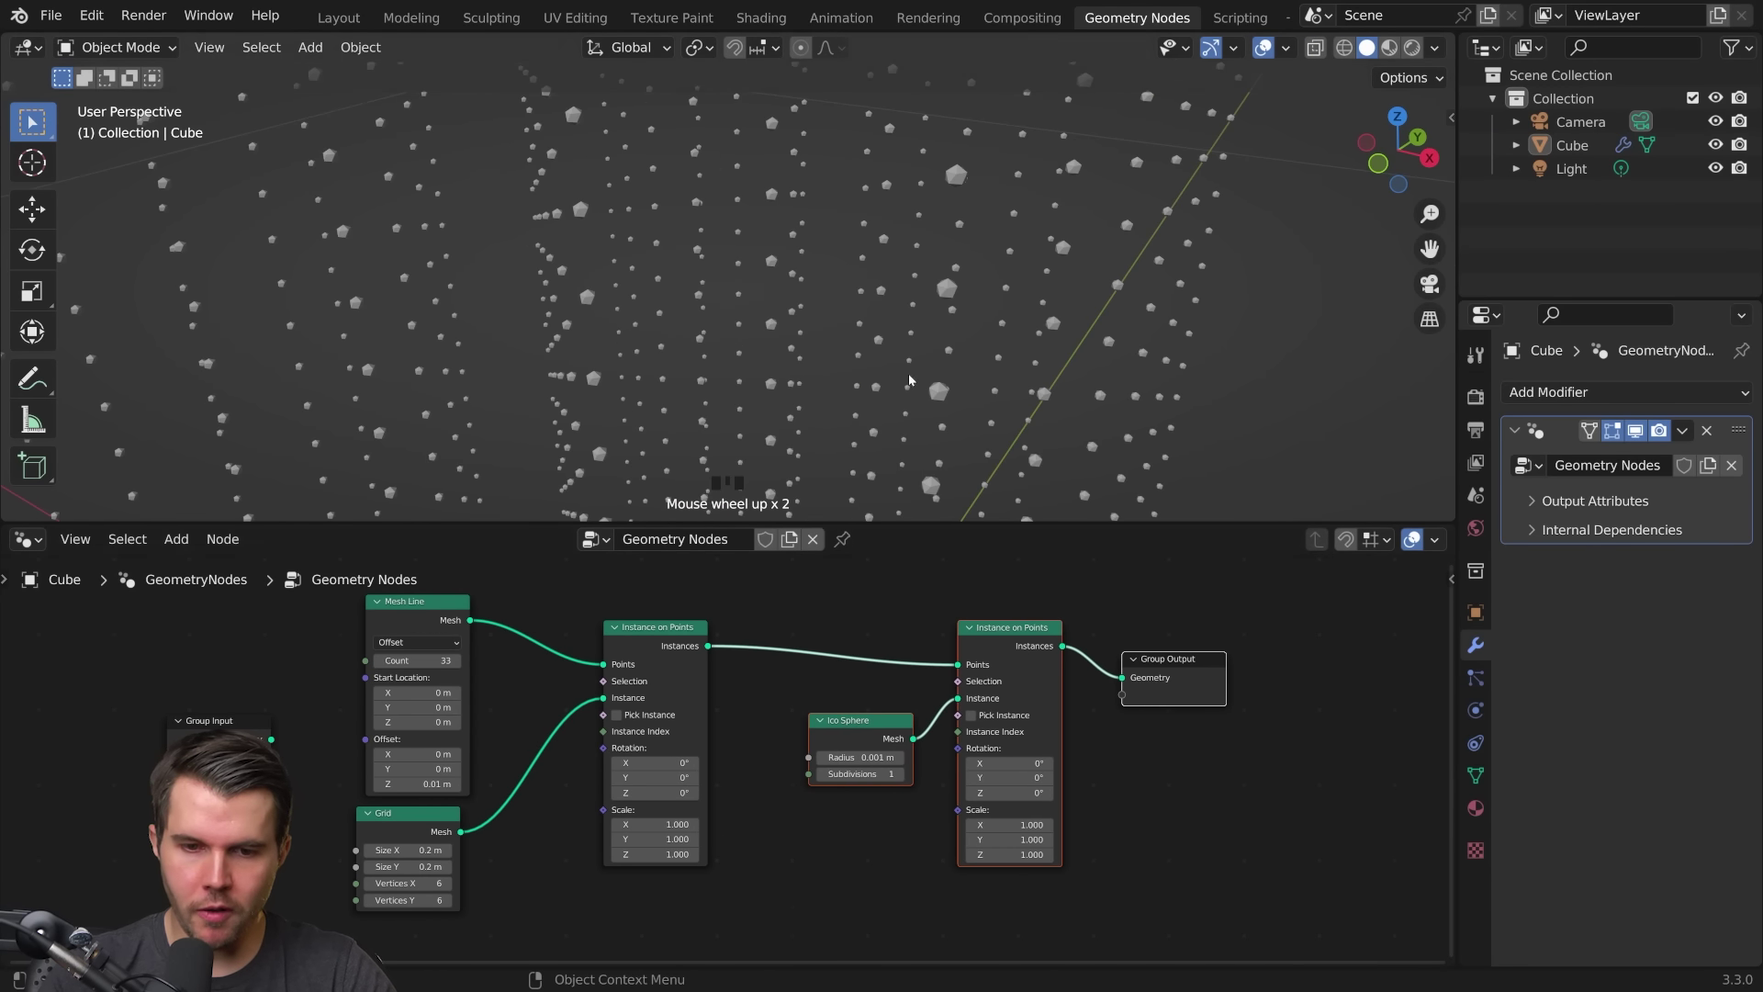
pyautogui.moveTo(746, 700); pyautogui.dragTo(766, 746, button='middle')
pyautogui.moveTo(724, 370)
pyautogui.mouseDown(button='middle')
pyautogui.moveTo(760, 288)
pyautogui.moveTo(759, 226)
pyautogui.mouseUp(button='middle')
pyautogui.scroll(1, 773, 249)
# Step: Raise the Grid vertices to 34 by 34 and the Mesh Line count to 42 layers
pyautogui.moveTo(688, 724)
pyautogui.keyDown('ctrl'); pyautogui.mouseDown(button='middle')
pyautogui.moveTo(738, 636)
pyautogui.moveTo(524, 802)
pyautogui.mouseUp(button='middle'); pyautogui.keyUp('ctrl')
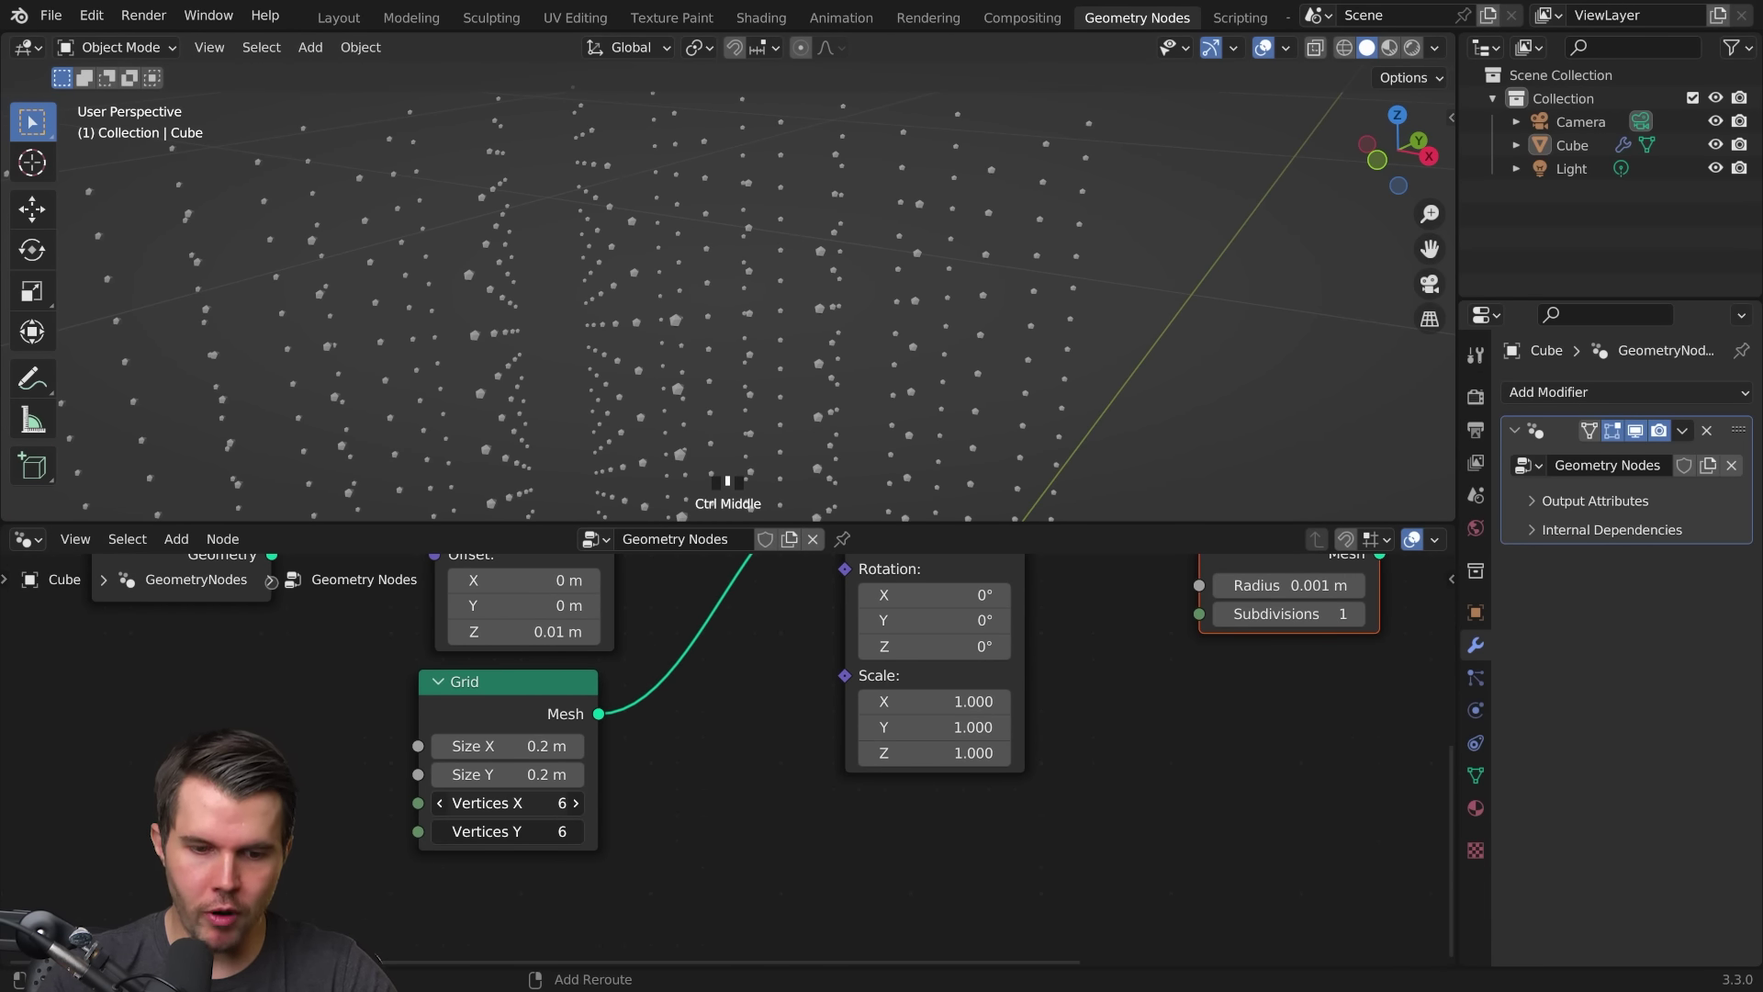
pyautogui.moveTo(524, 804); pyautogui.dragTo(640, 390)
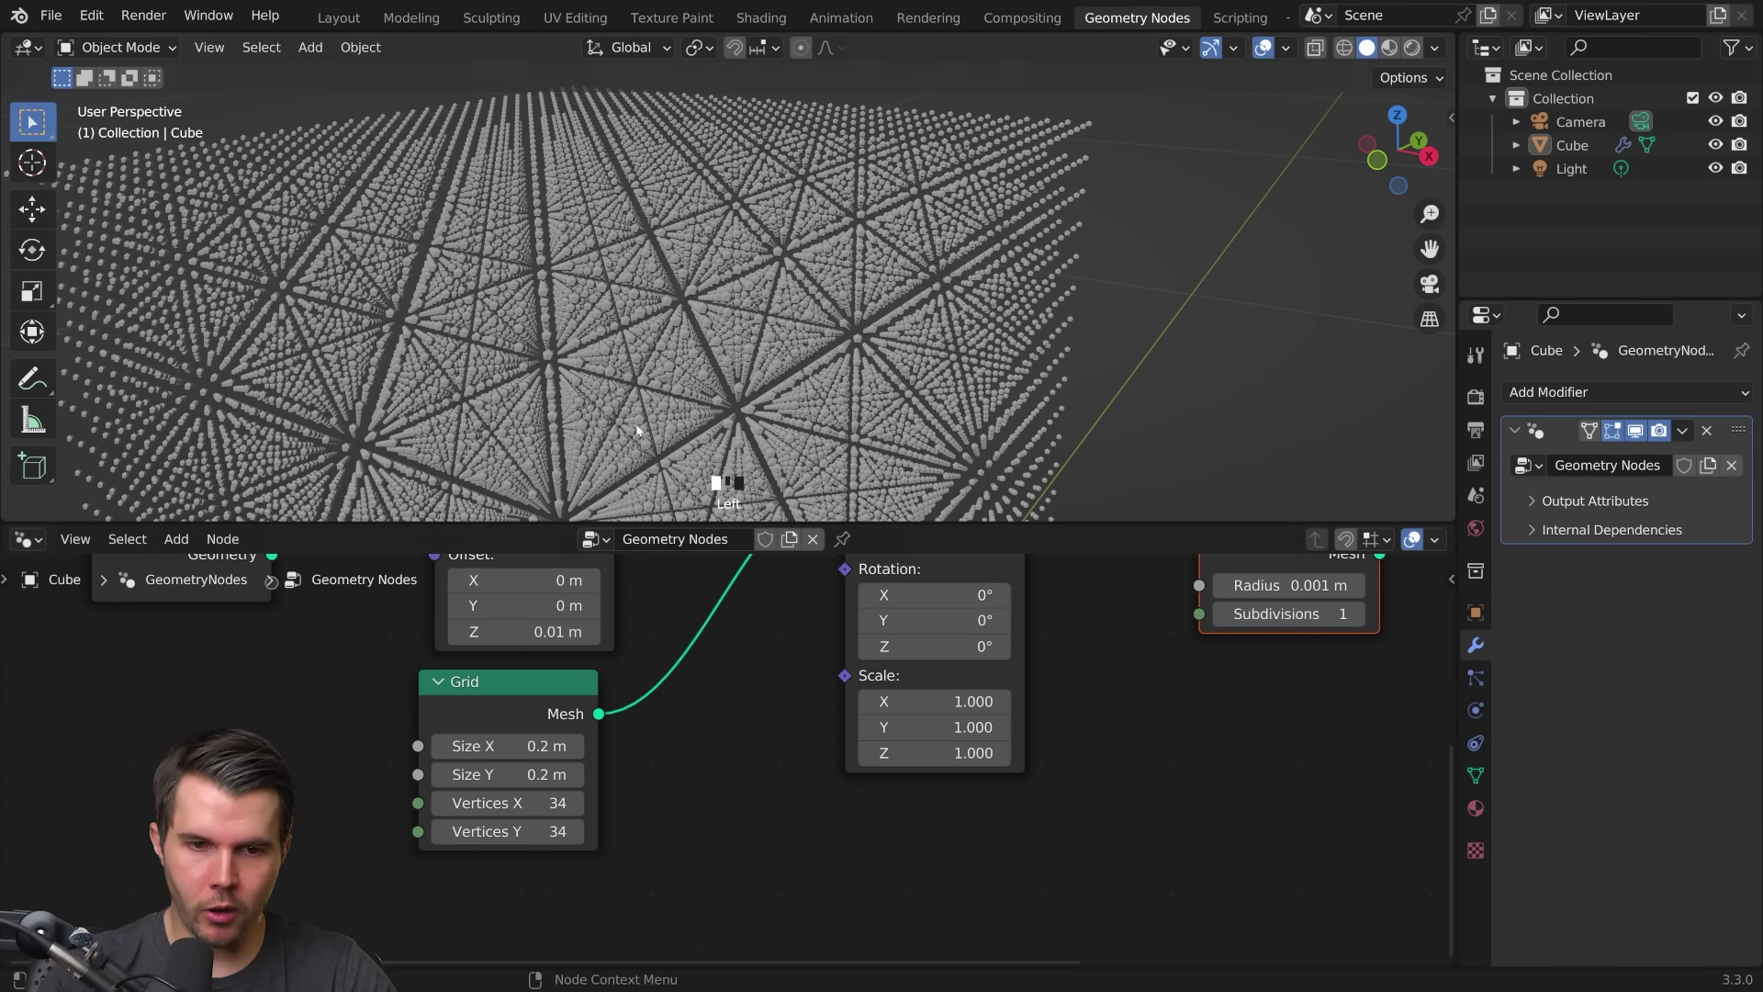
pyautogui.moveTo(641, 391); pyautogui.dragTo(509, 746, button='middle')
pyautogui.moveTo(667, 630); pyautogui.dragTo(592, 889, button='middle')
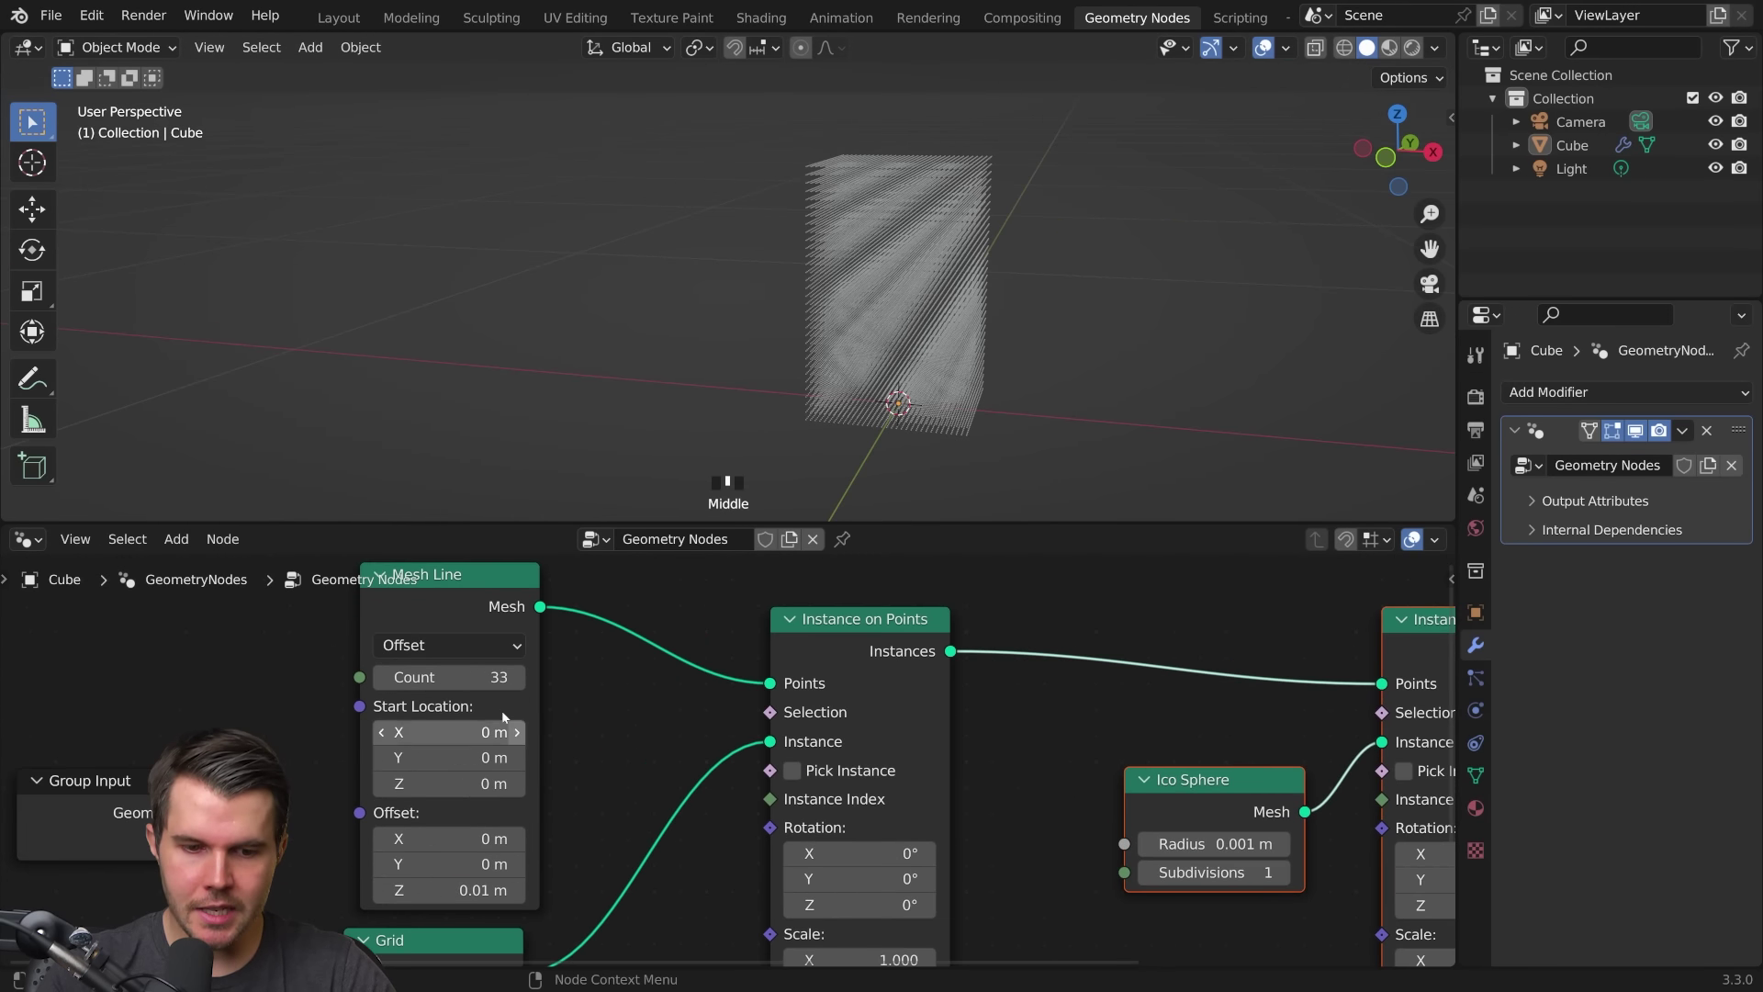
pyautogui.moveTo(483, 678); pyautogui.dragTo(551, 677)
pyautogui.moveTo(890, 423); pyautogui.dragTo(878, 425, button='middle')
pyautogui.moveTo(456, 964)
pyautogui.mouseDown(button='middle')
pyautogui.moveTo(492, 811)
pyautogui.moveTo(425, 776)
pyautogui.mouseUp(button='middle')
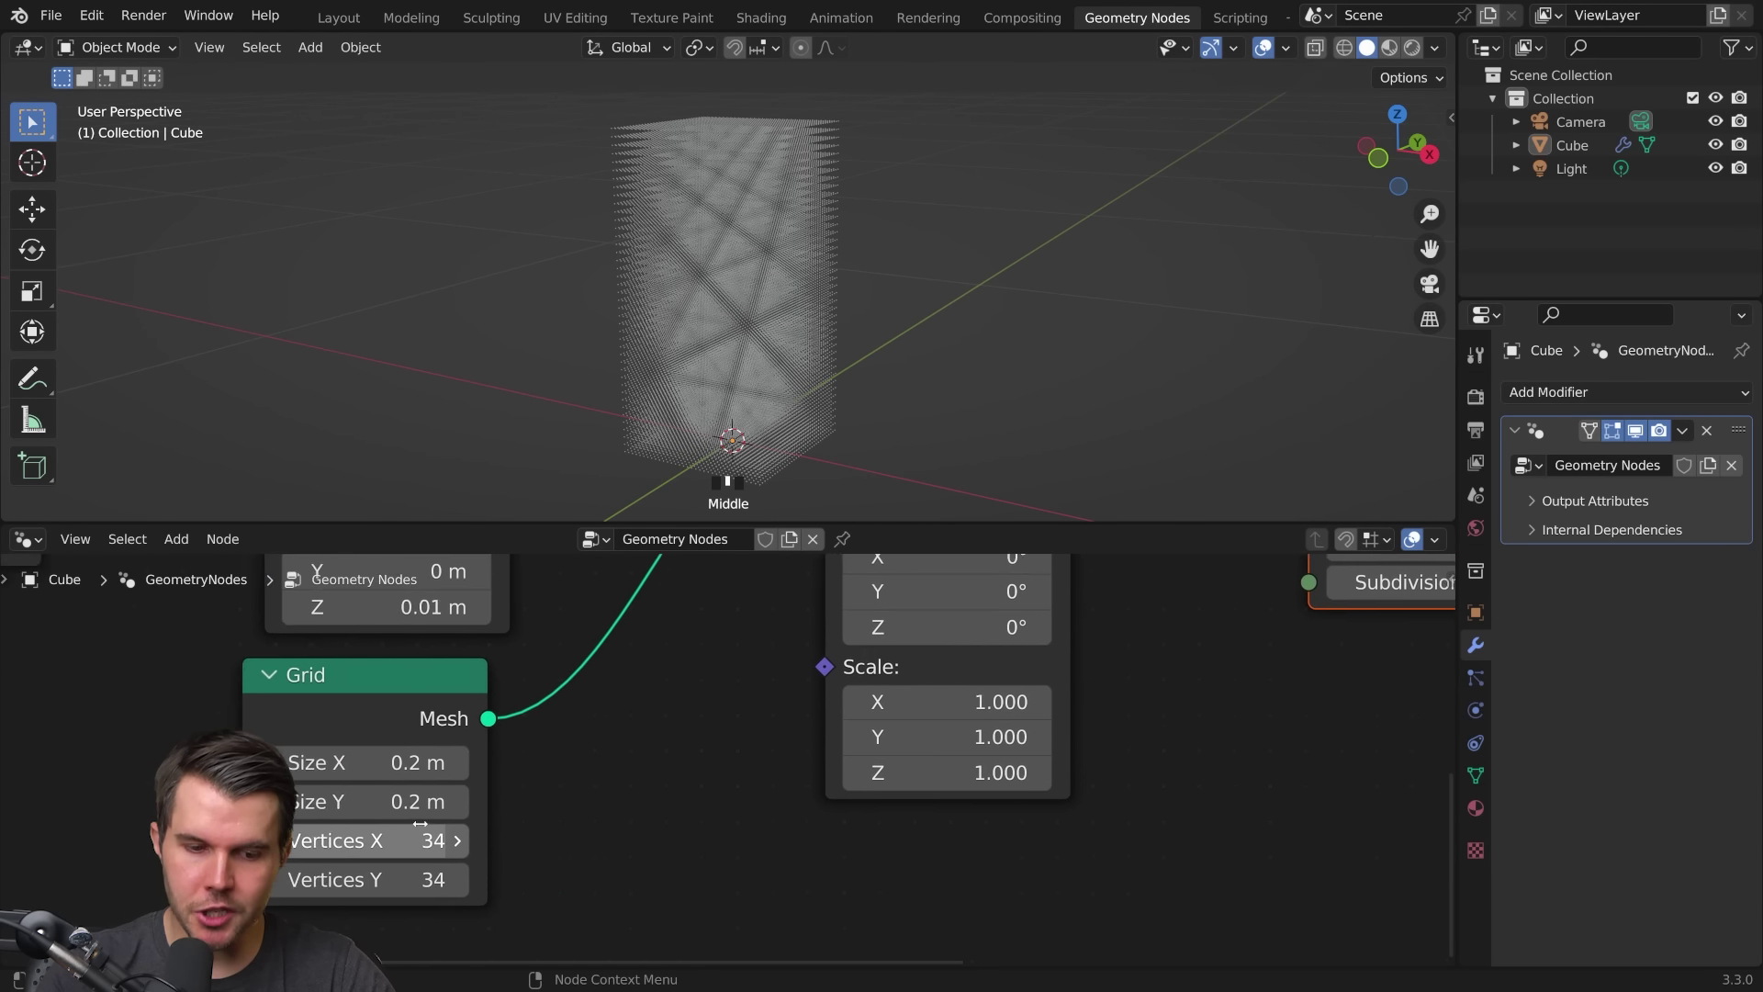
pyautogui.moveTo(729, 440)
pyautogui.mouseDown(button='middle')
pyautogui.moveTo(806, 344)
pyautogui.moveTo(891, 336)
pyautogui.mouseUp(button='middle')
pyautogui.scroll(-2, 813, 360)
pyautogui.scroll(3, 891, 337)
pyautogui.scroll(1, 899, 317)
pyautogui.scroll(3, 898, 317)
pyautogui.moveTo(899, 316)
pyautogui.mouseDown(button='middle')
pyautogui.moveTo(840, 317)
pyautogui.moveTo(832, 335)
pyautogui.moveTo(822, 242)
pyautogui.mouseUp(button='middle')
pyautogui.scroll(-1, 840, 318)
pyautogui.scroll(-1, 828, 259)
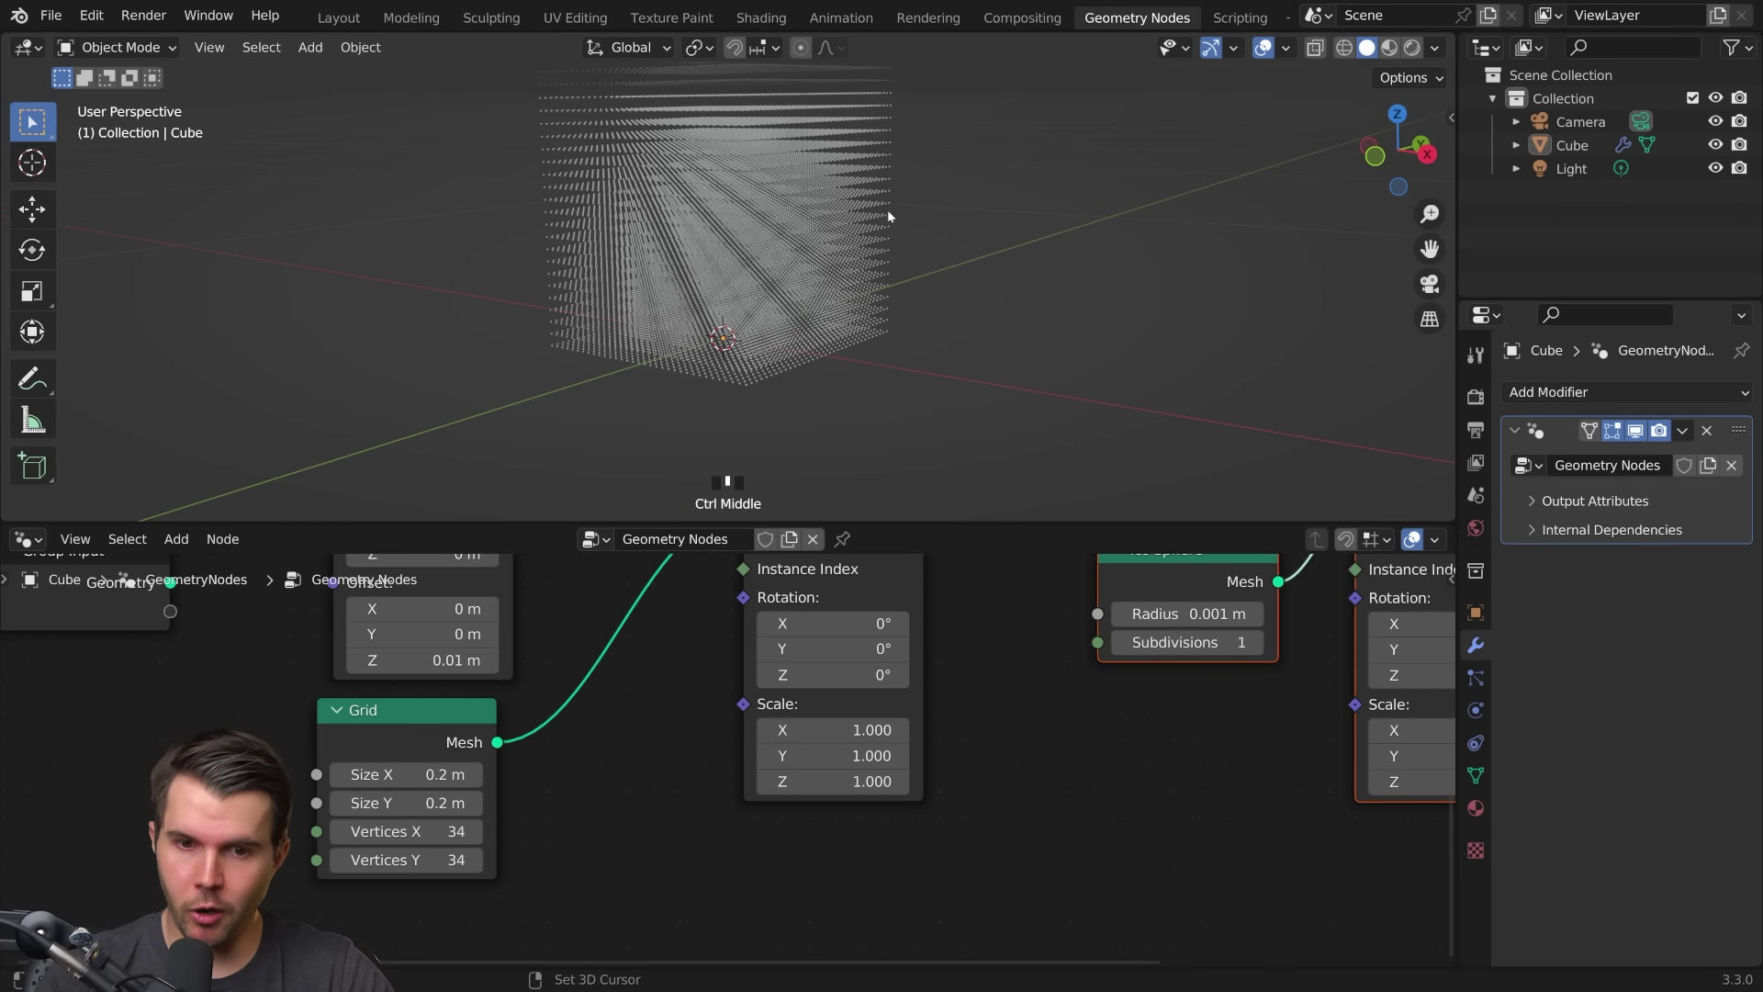
# Step: Add a torus with 0.046 m major radius and 0.03 m minor radius
pyautogui.hotkey('shift', 'a')
pyautogui.click(1026, 369)
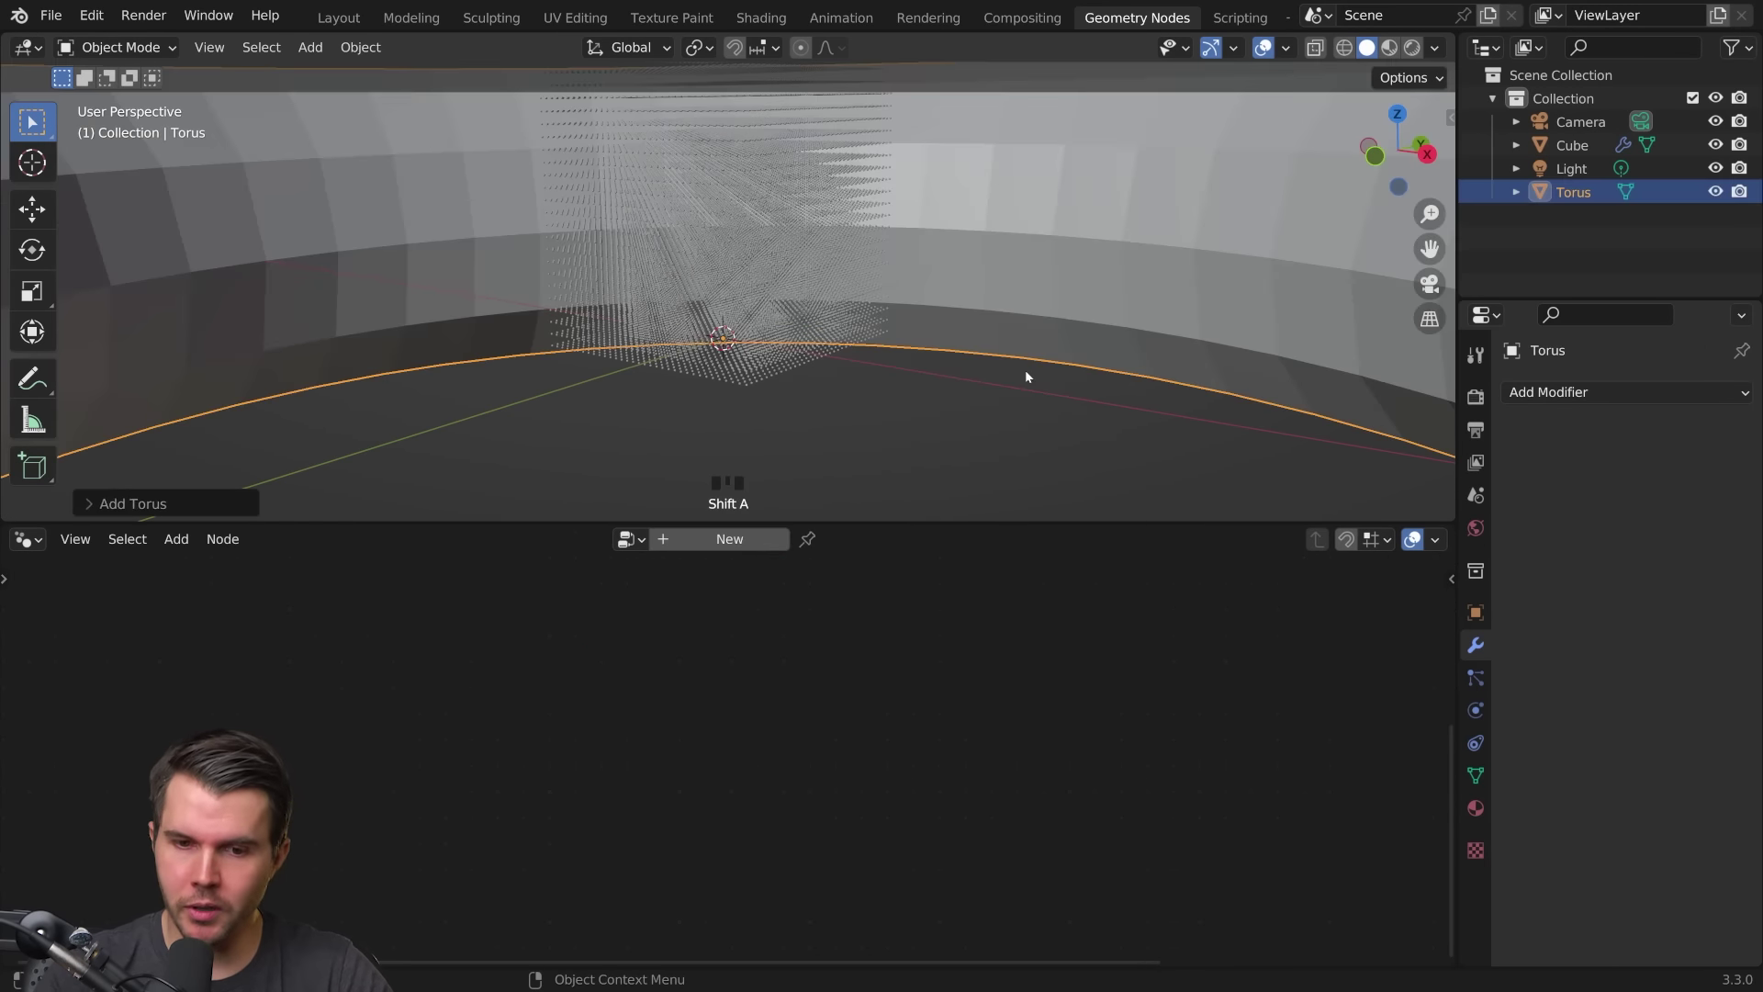
pyautogui.click(98, 500)
pyautogui.doubleClick(301, 269)
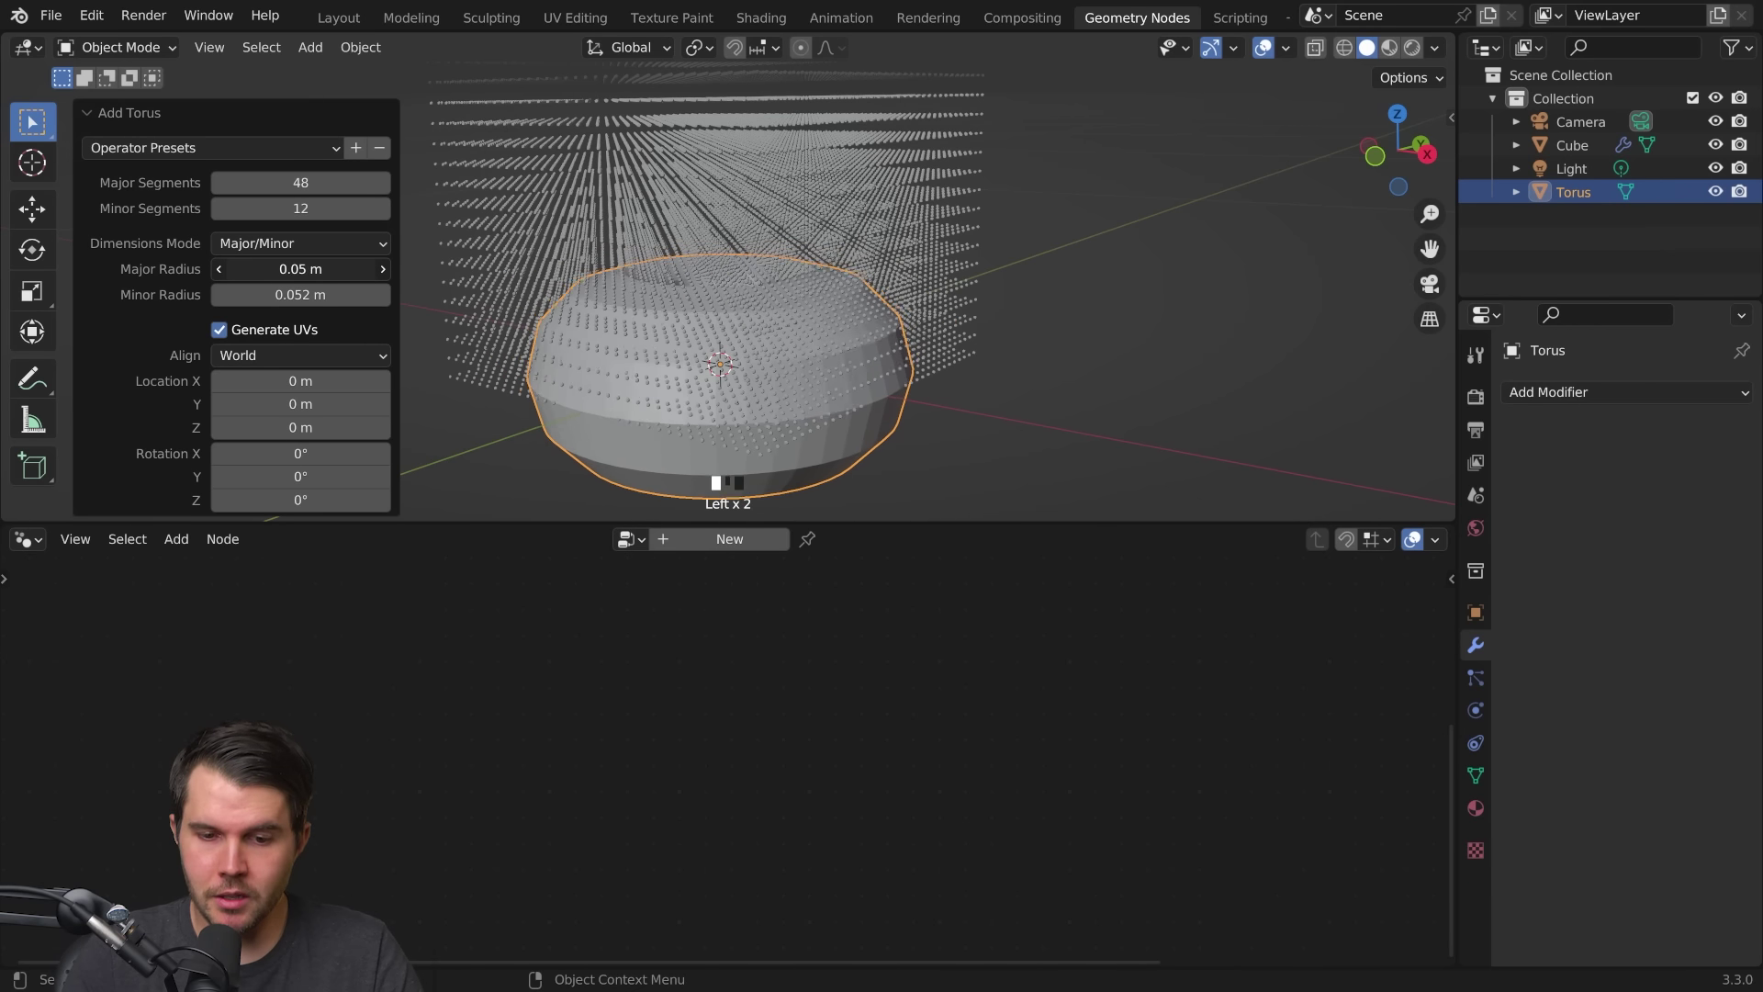
pyautogui.moveTo(302, 270); pyautogui.dragTo(344, 276)
pyautogui.moveTo(346, 249); pyautogui.dragTo(345, 305, button='middle')
pyautogui.moveTo(301, 294); pyautogui.dragTo(262, 294)
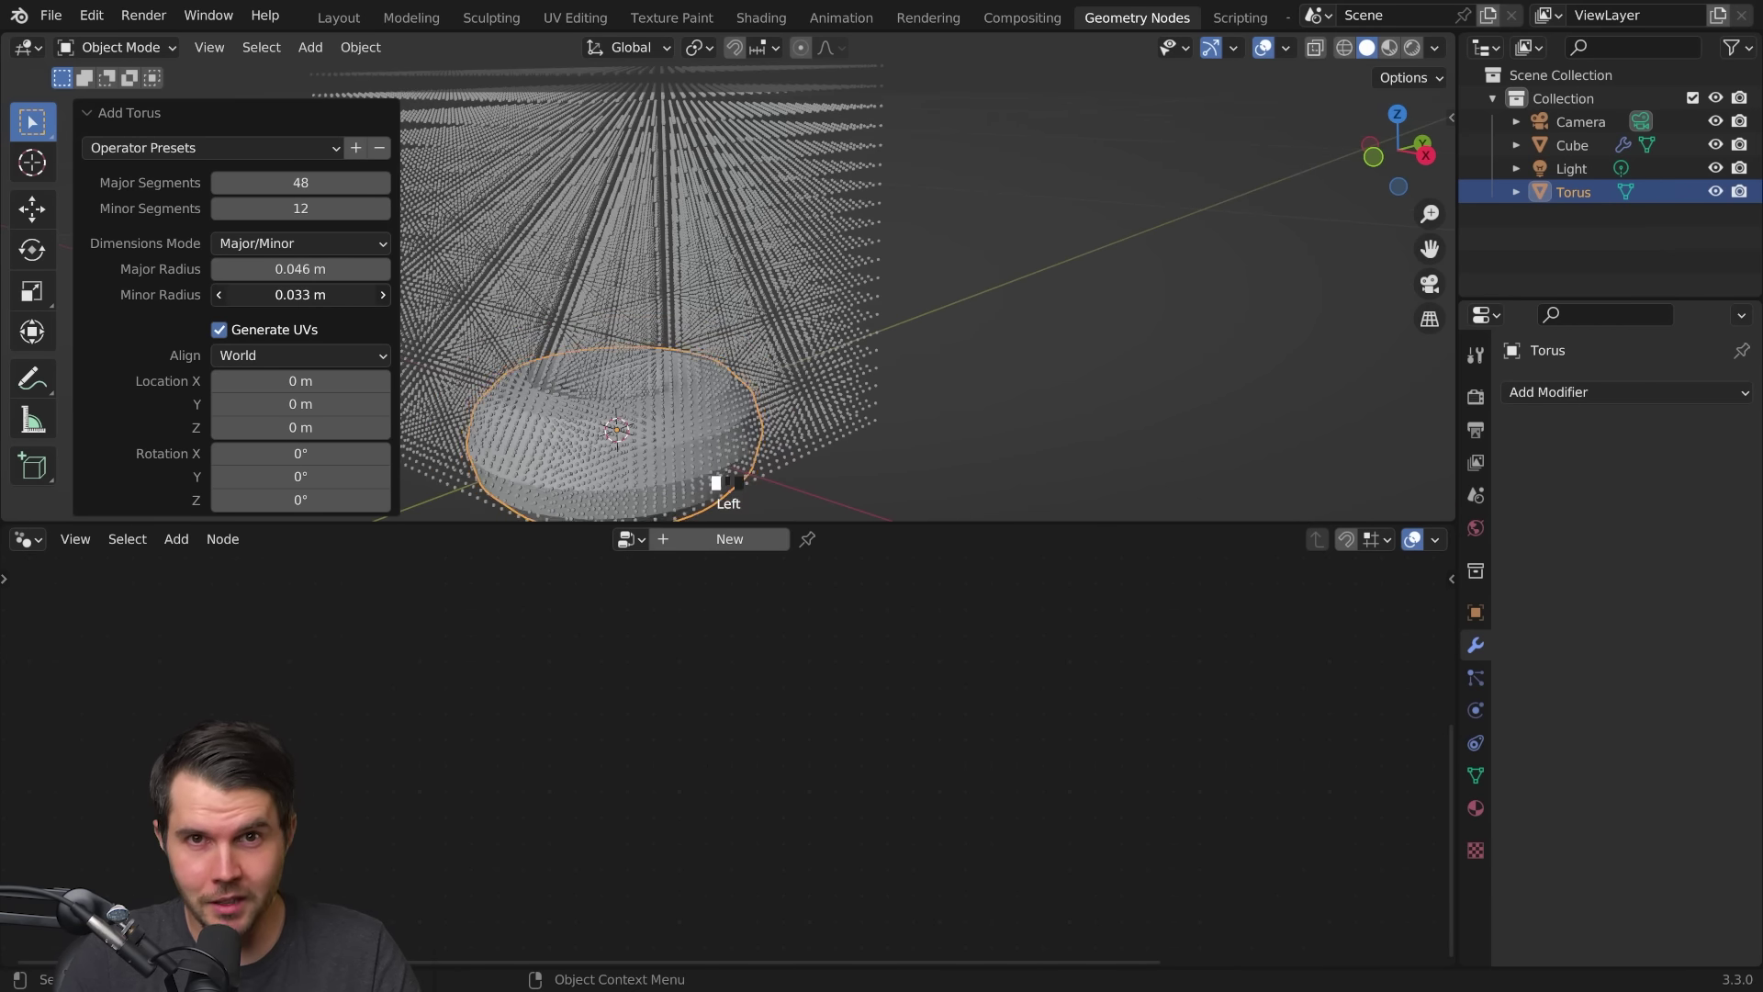
pyautogui.moveTo(583, 346)
pyautogui.keyDown('shift'); pyautogui.mouseDown(button='middle')
pyautogui.moveTo(742, 211)
pyautogui.moveTo(867, 172)
pyautogui.moveTo(728, 289)
pyautogui.mouseUp(button='middle'); pyautogui.keyUp('shift')
pyautogui.press('KP_Decimal')
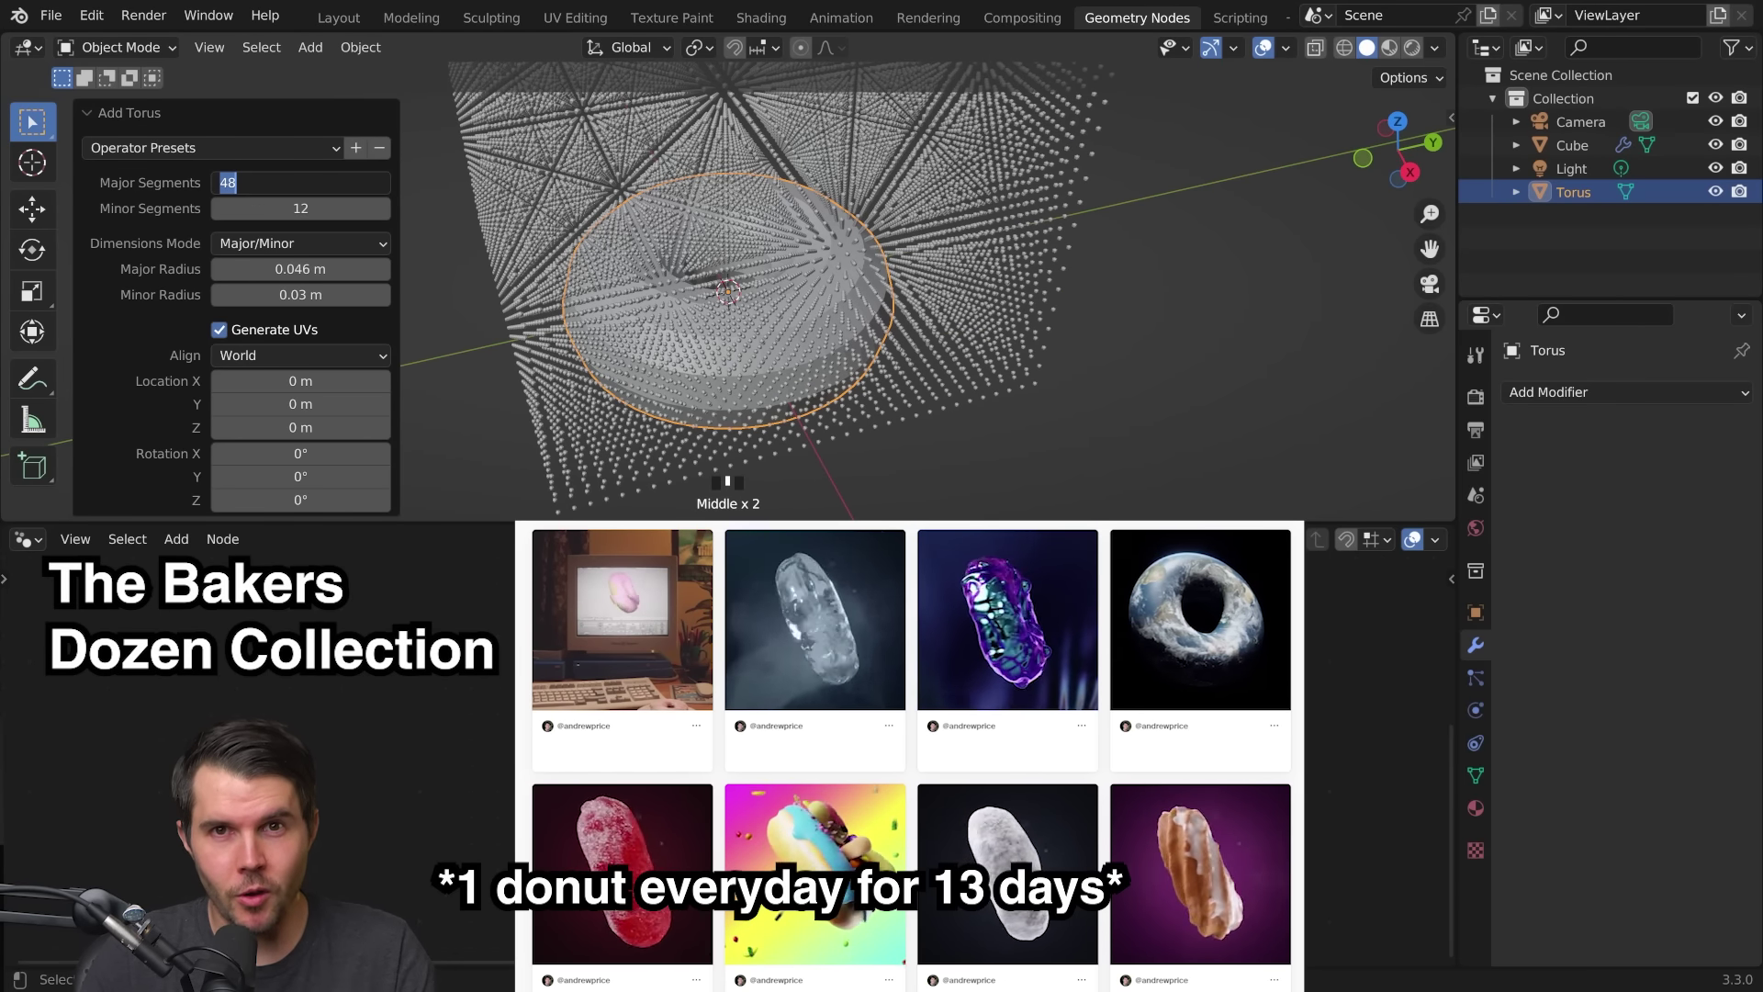
pyautogui.click(301, 182)
pyautogui.write('3')
pyautogui.click(346, 162)
pyautogui.scroll(-2, 744, 310)
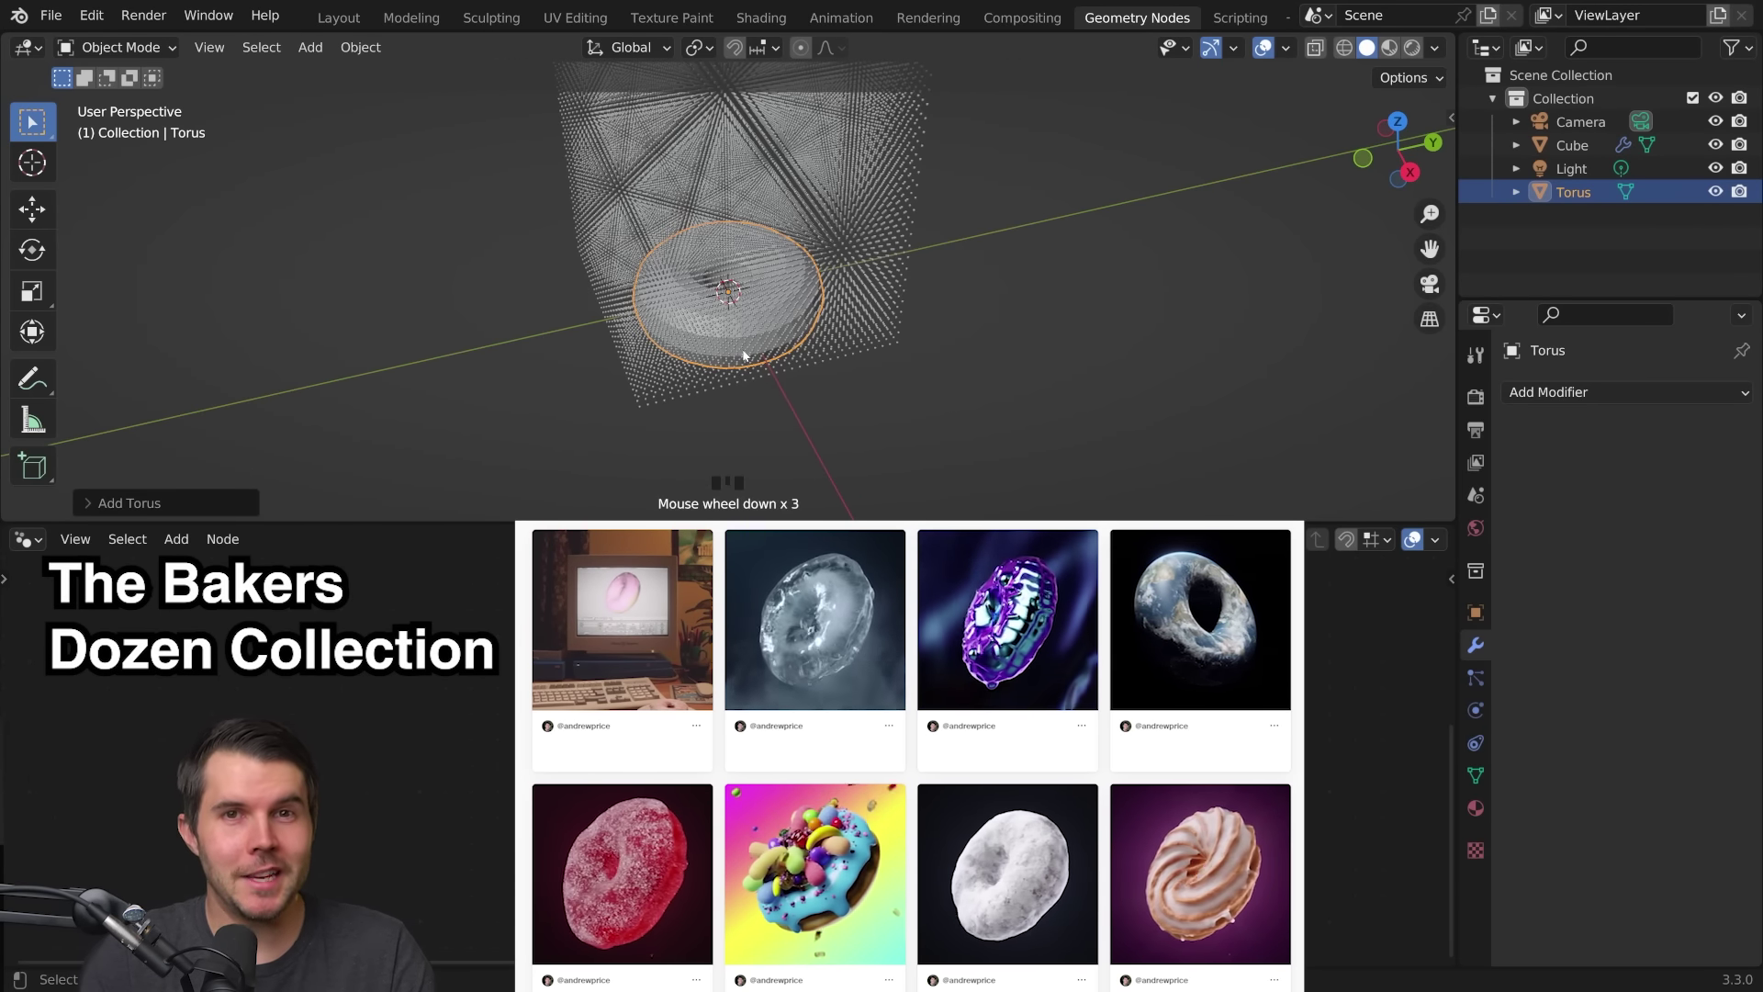
# Step: Raise the torus along Z and tilt it 45° about X
pyautogui.moveTo(744, 310); pyautogui.dragTo(752, 316, button='middle')
pyautogui.hotkey('ctrl', 'space')
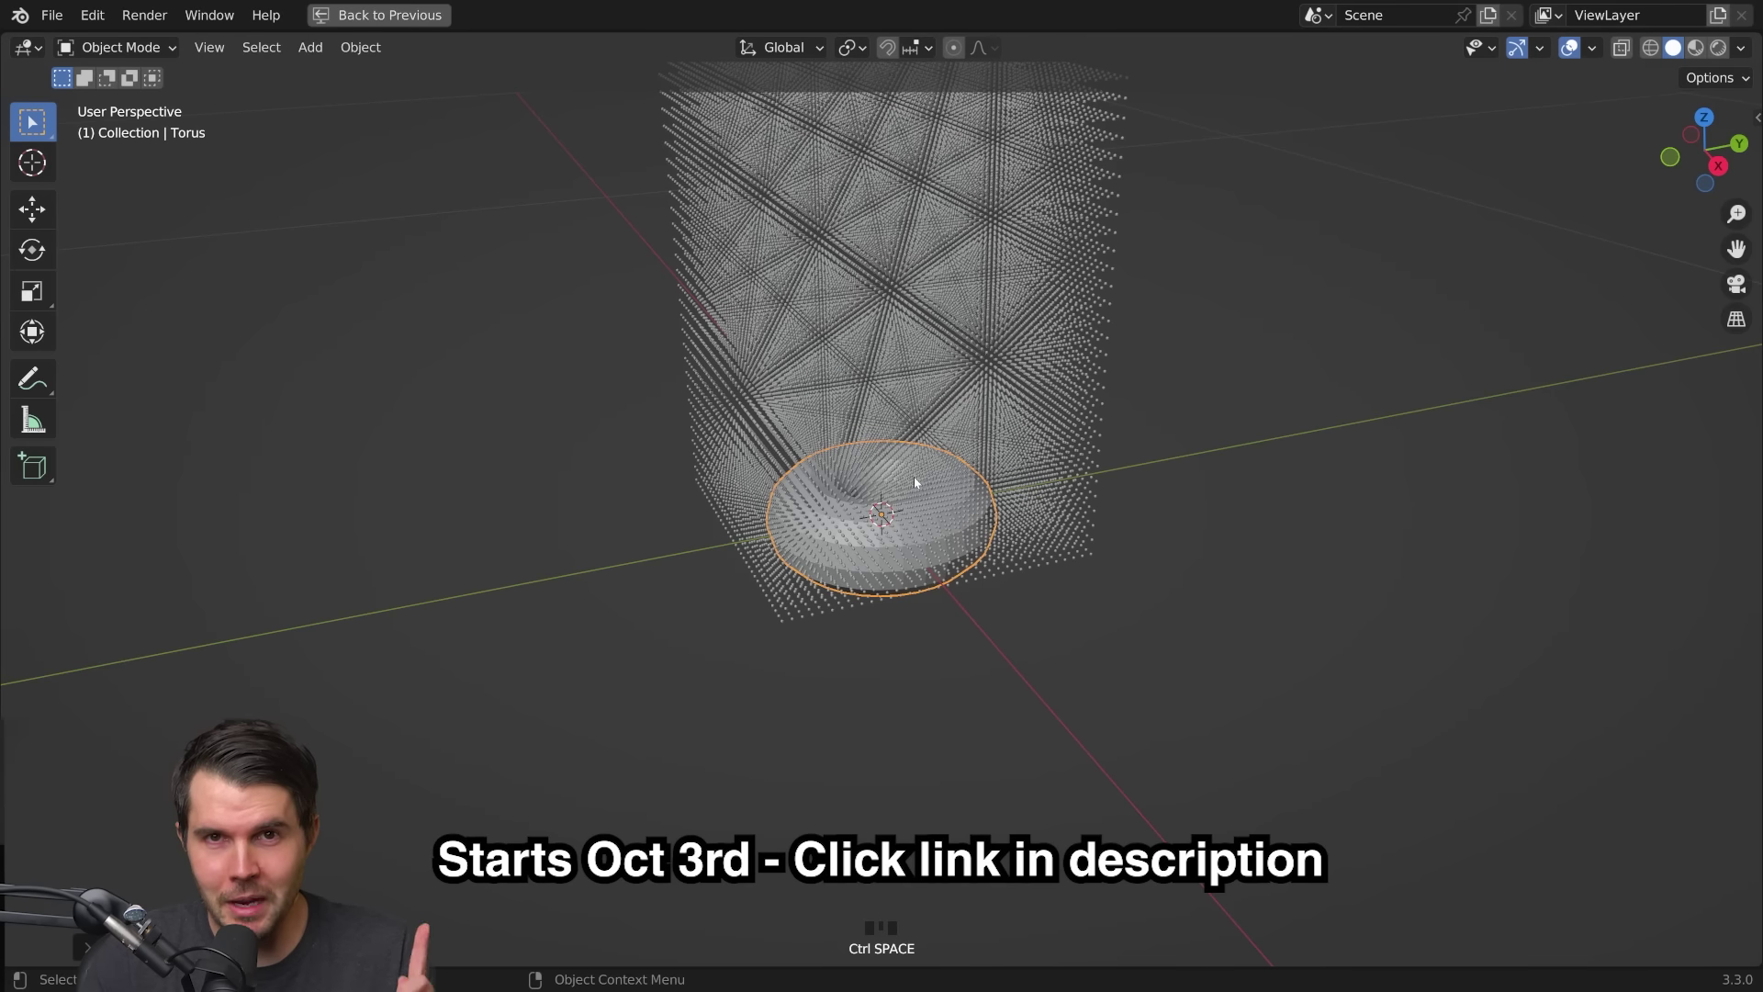
pyautogui.moveTo(917, 482)
pyautogui.mouseDown(button='middle')
pyautogui.moveTo(909, 456)
pyautogui.moveTo(887, 572)
pyautogui.mouseUp(button='middle')
pyautogui.press('g')
pyautogui.press('z')
pyautogui.click(897, 395)
pyautogui.write('rx45')
pyautogui.press('Return')
# Step: Inspect the torus, restore the normal layout, and select the cube
pyautogui.moveTo(926, 237)
pyautogui.mouseDown(button='middle')
pyautogui.moveTo(1058, 376)
pyautogui.moveTo(995, 394)
pyautogui.moveTo(1055, 373)
pyautogui.mouseUp(button='middle')
pyautogui.scroll(-2, 793, 297)
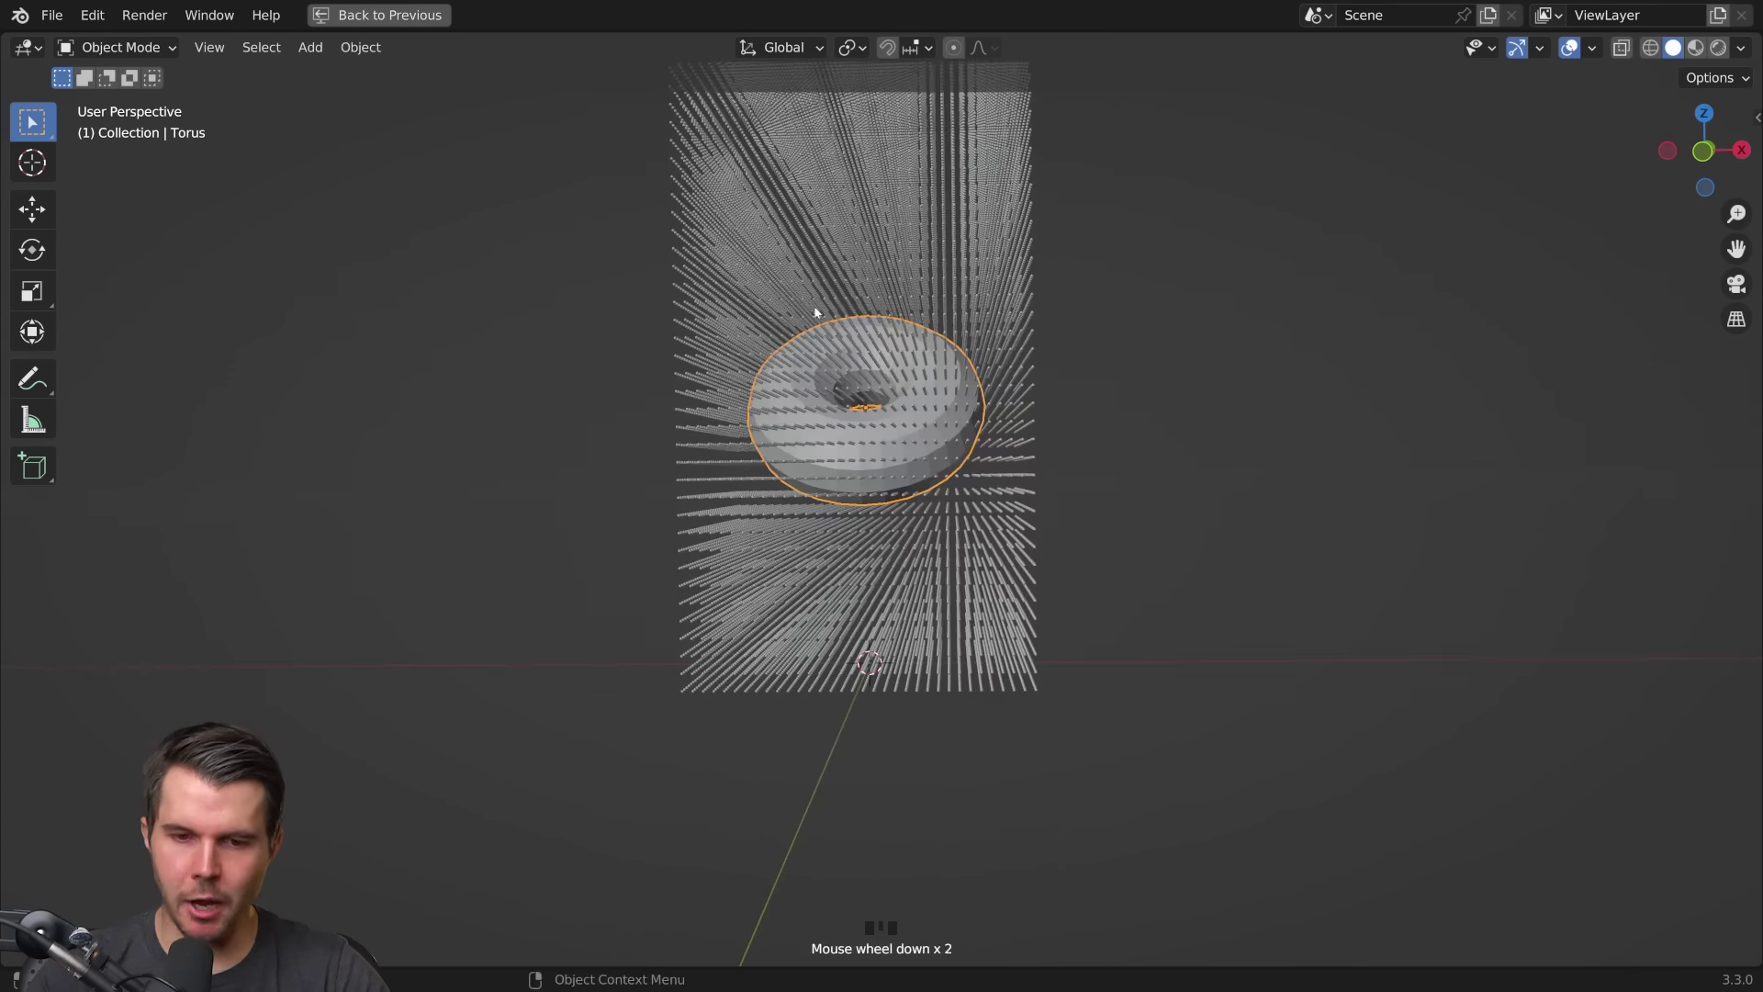
pyautogui.moveTo(793, 296)
pyautogui.mouseDown(button='middle')
pyautogui.moveTo(939, 377)
pyautogui.moveTo(771, 414)
pyautogui.mouseUp(button='middle')
pyautogui.scroll(2, 816, 347)
pyautogui.hotkey('ctrl', 'space')
pyautogui.click(853, 373)
pyautogui.scroll(-3, 716, 717)
# Step: Move the selected nodes further right in the node editor
pyautogui.moveTo(744, 607); pyautogui.dragTo(670, 627, button='middle')
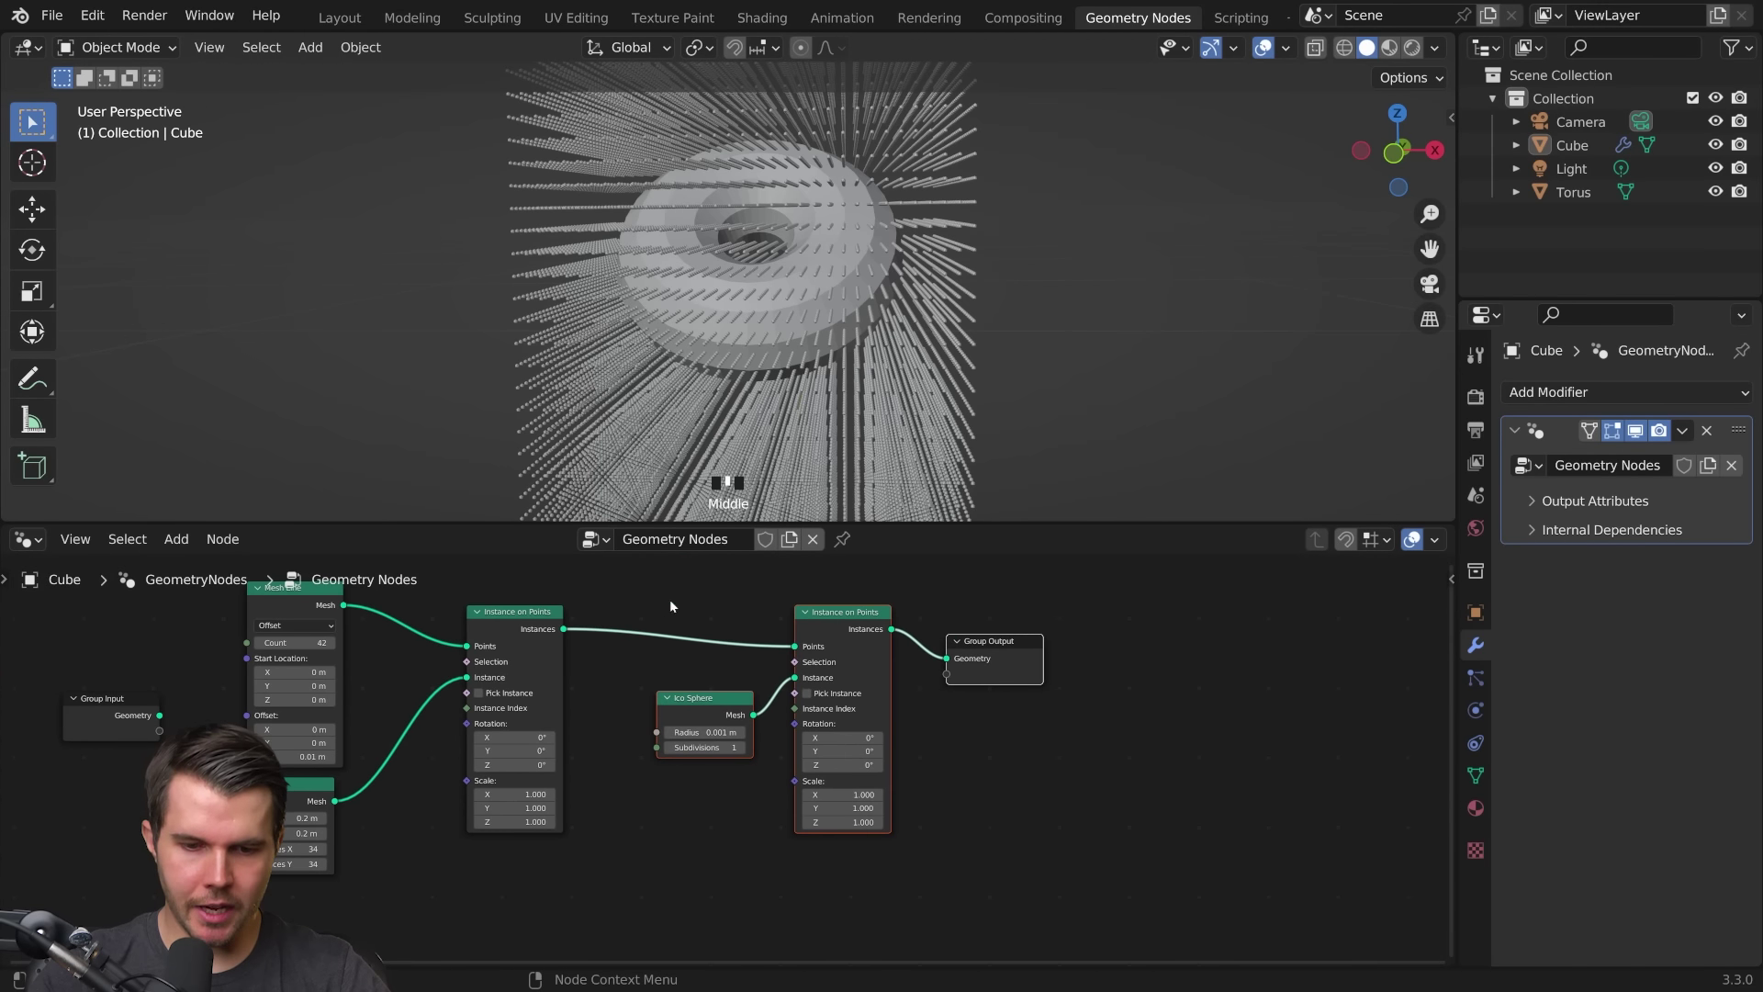
pyautogui.press('g')
pyautogui.click(1131, 787)
pyautogui.scroll(2, 784, 674)
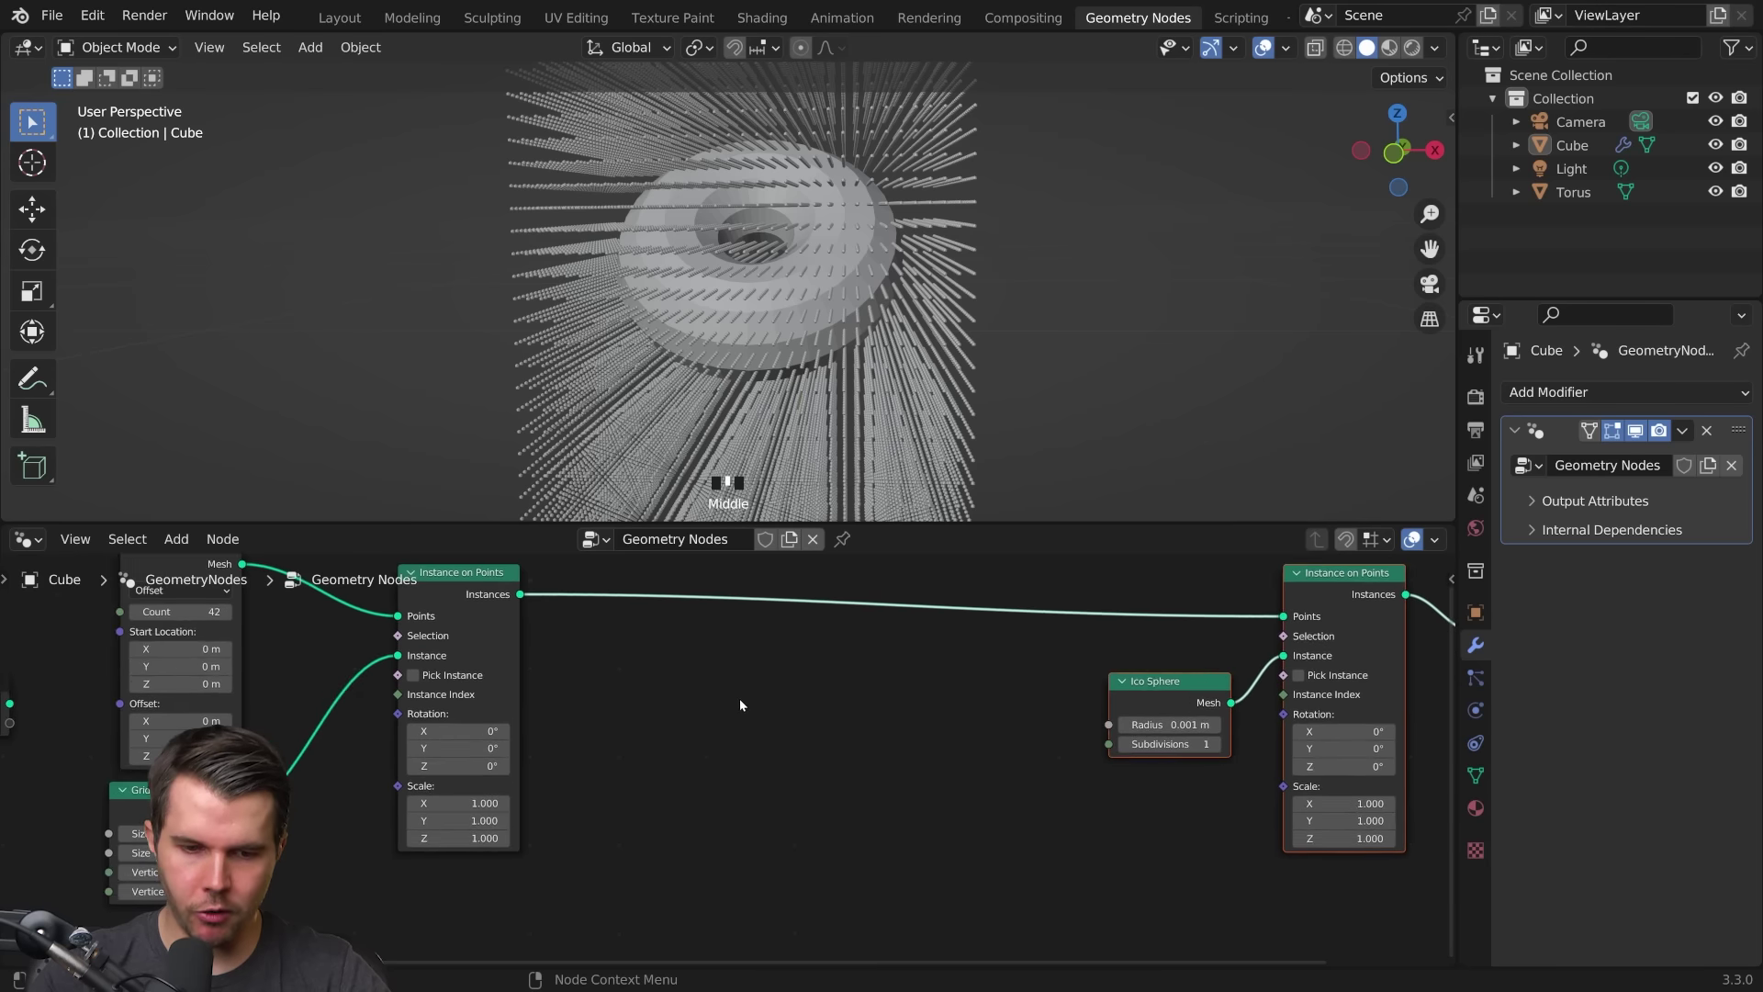
pyautogui.scroll(-1, 740, 729)
pyautogui.moveTo(739, 729); pyautogui.dragTo(826, 678, button='middle')
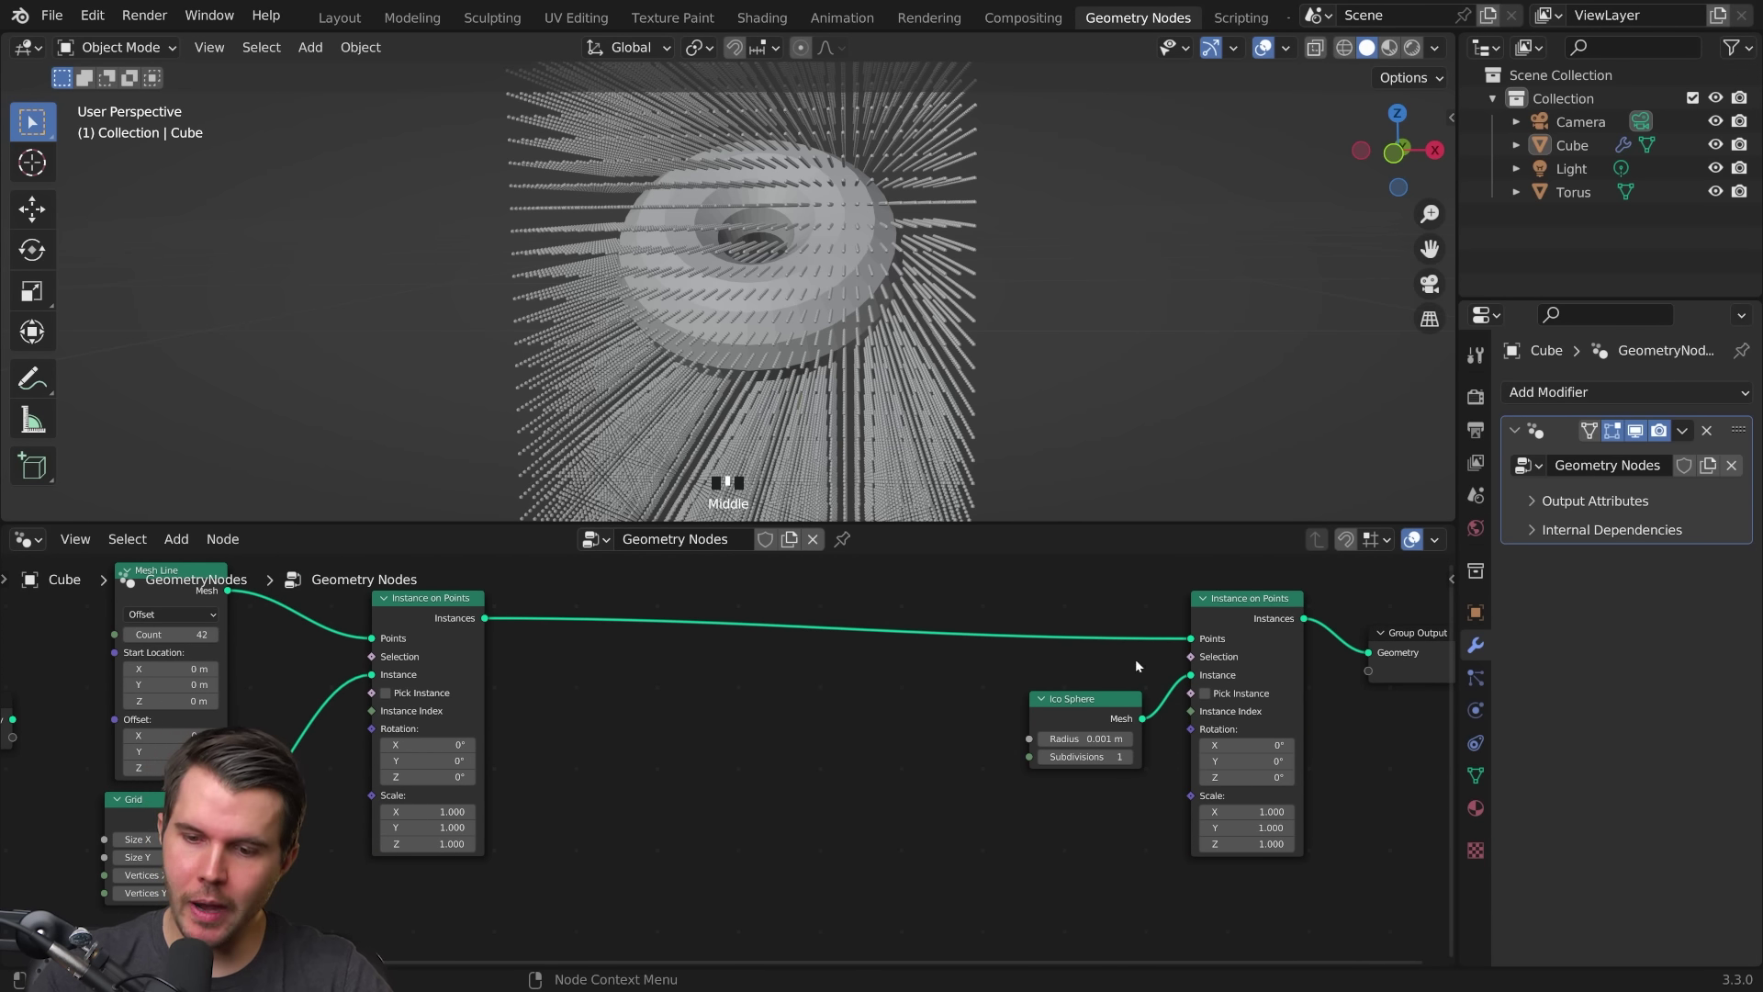
# Step: Drop a Mesh to Points node with 0.05 m radius between the two Instance on Points nodes
pyautogui.click(1193, 659)
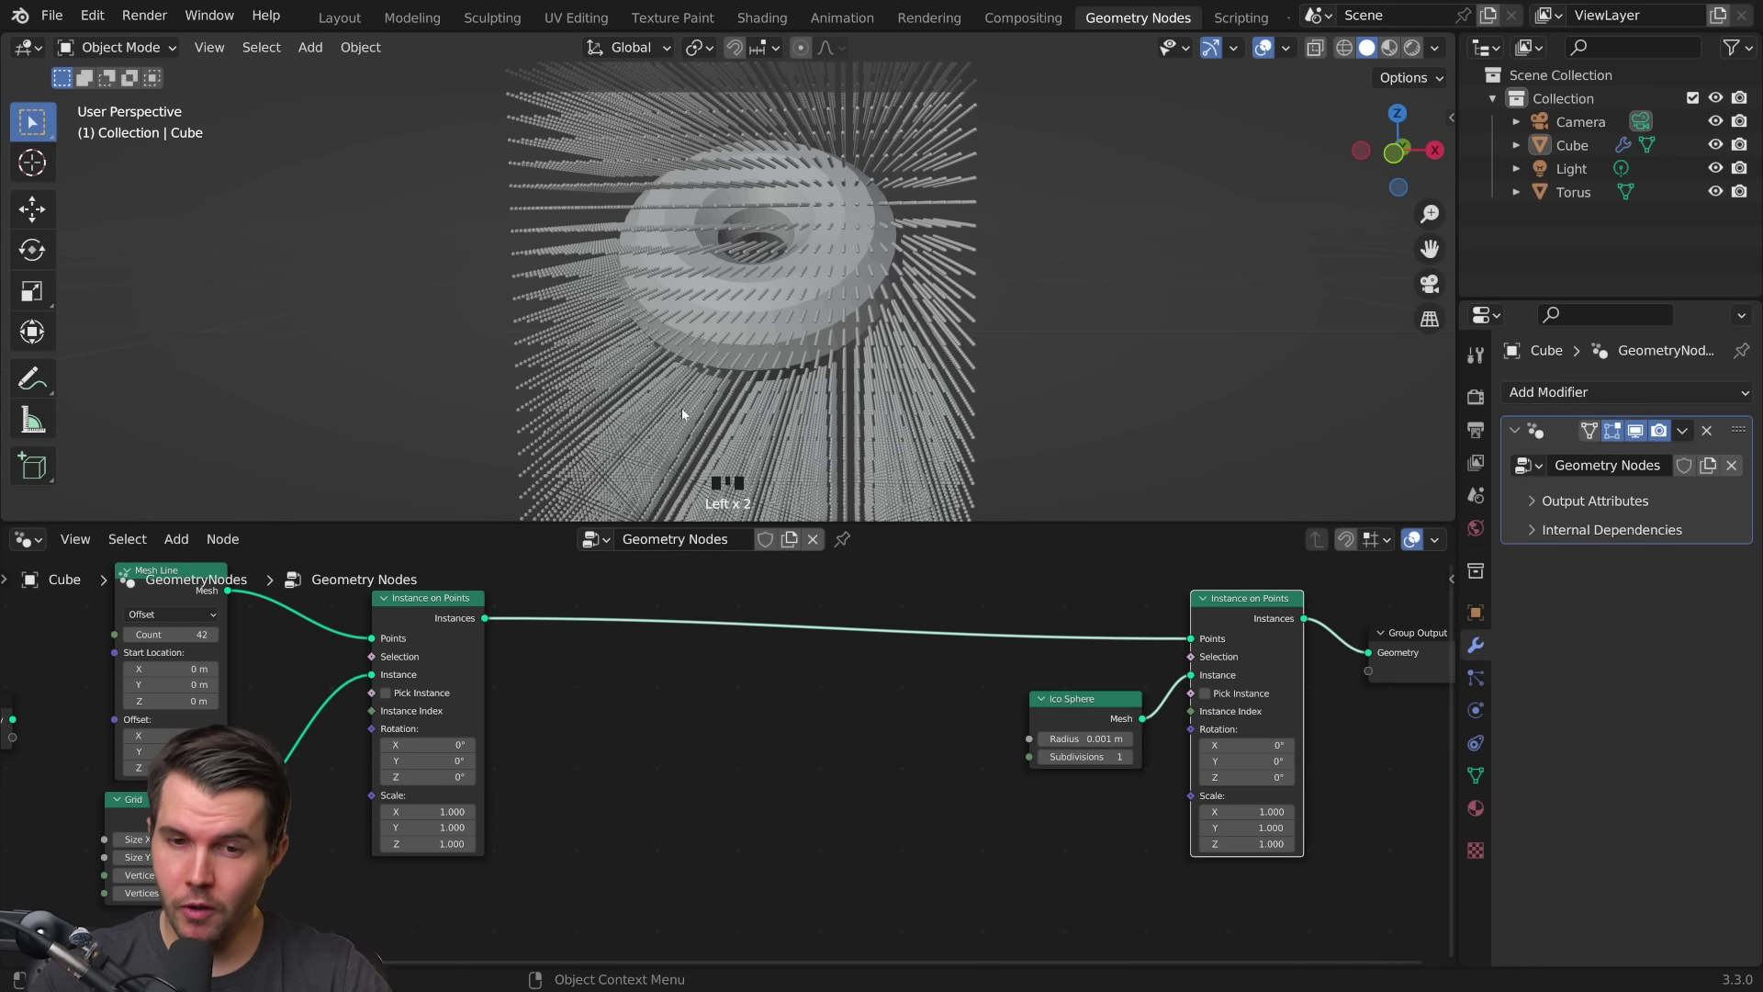
pyautogui.hotkey('shift', 'a')
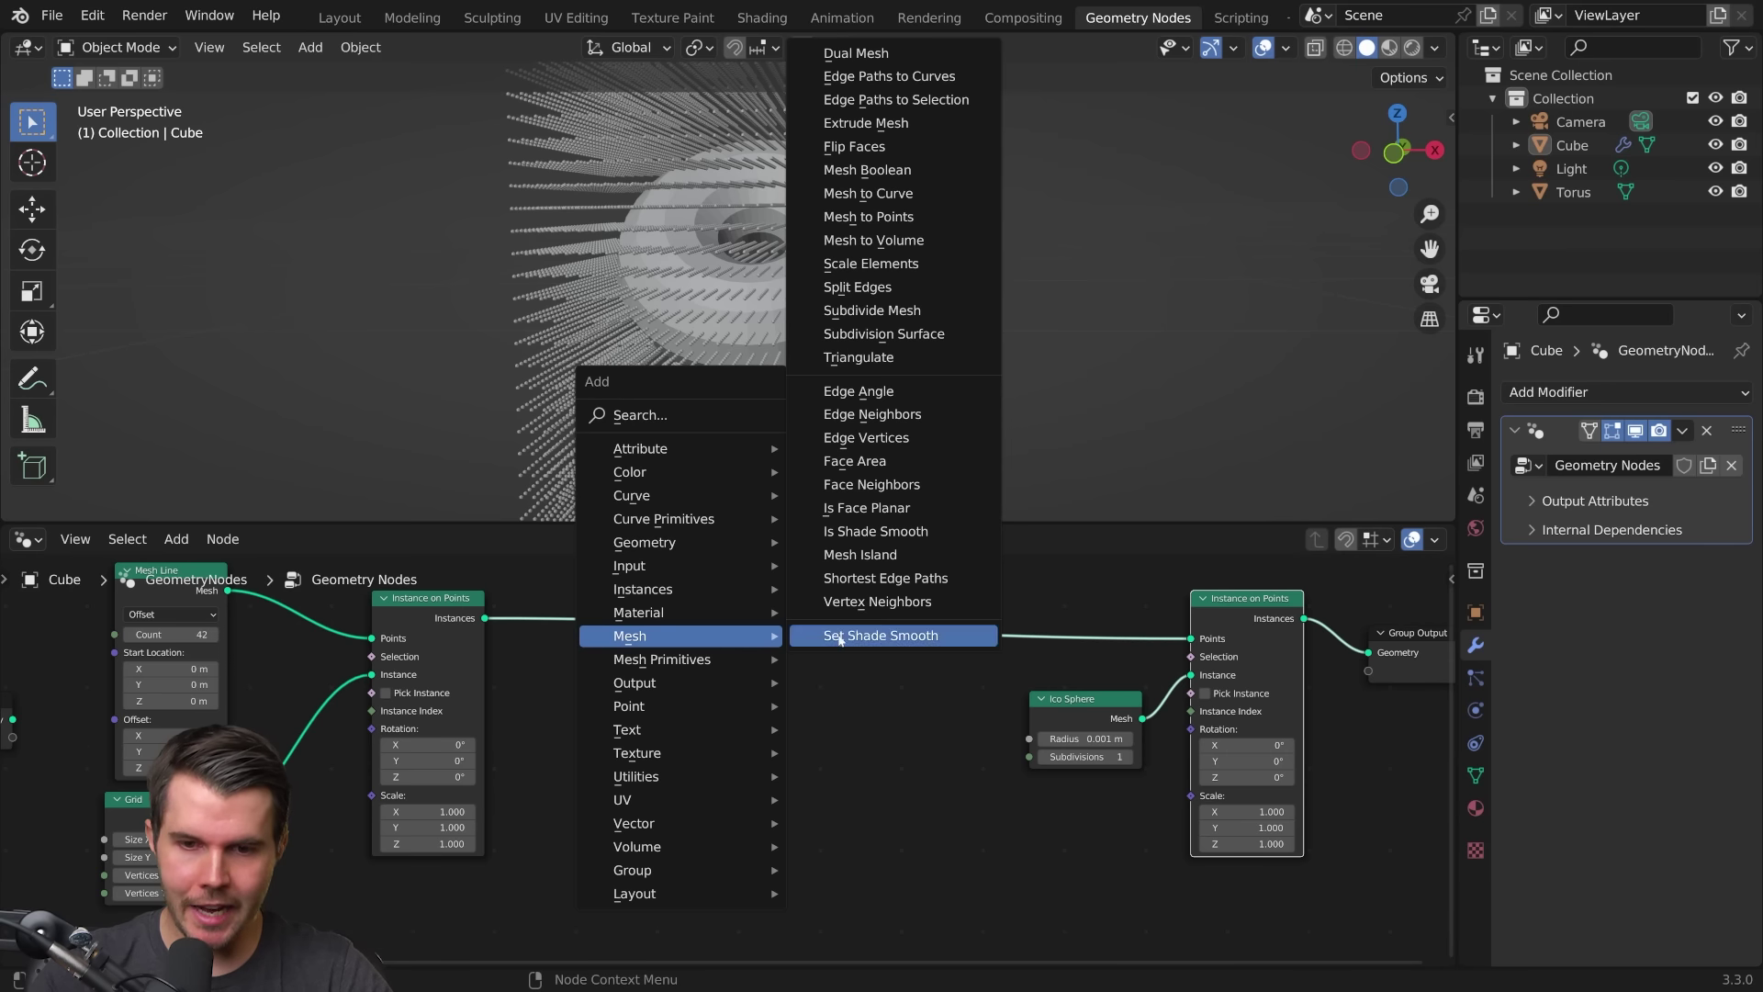
pyautogui.click(909, 217)
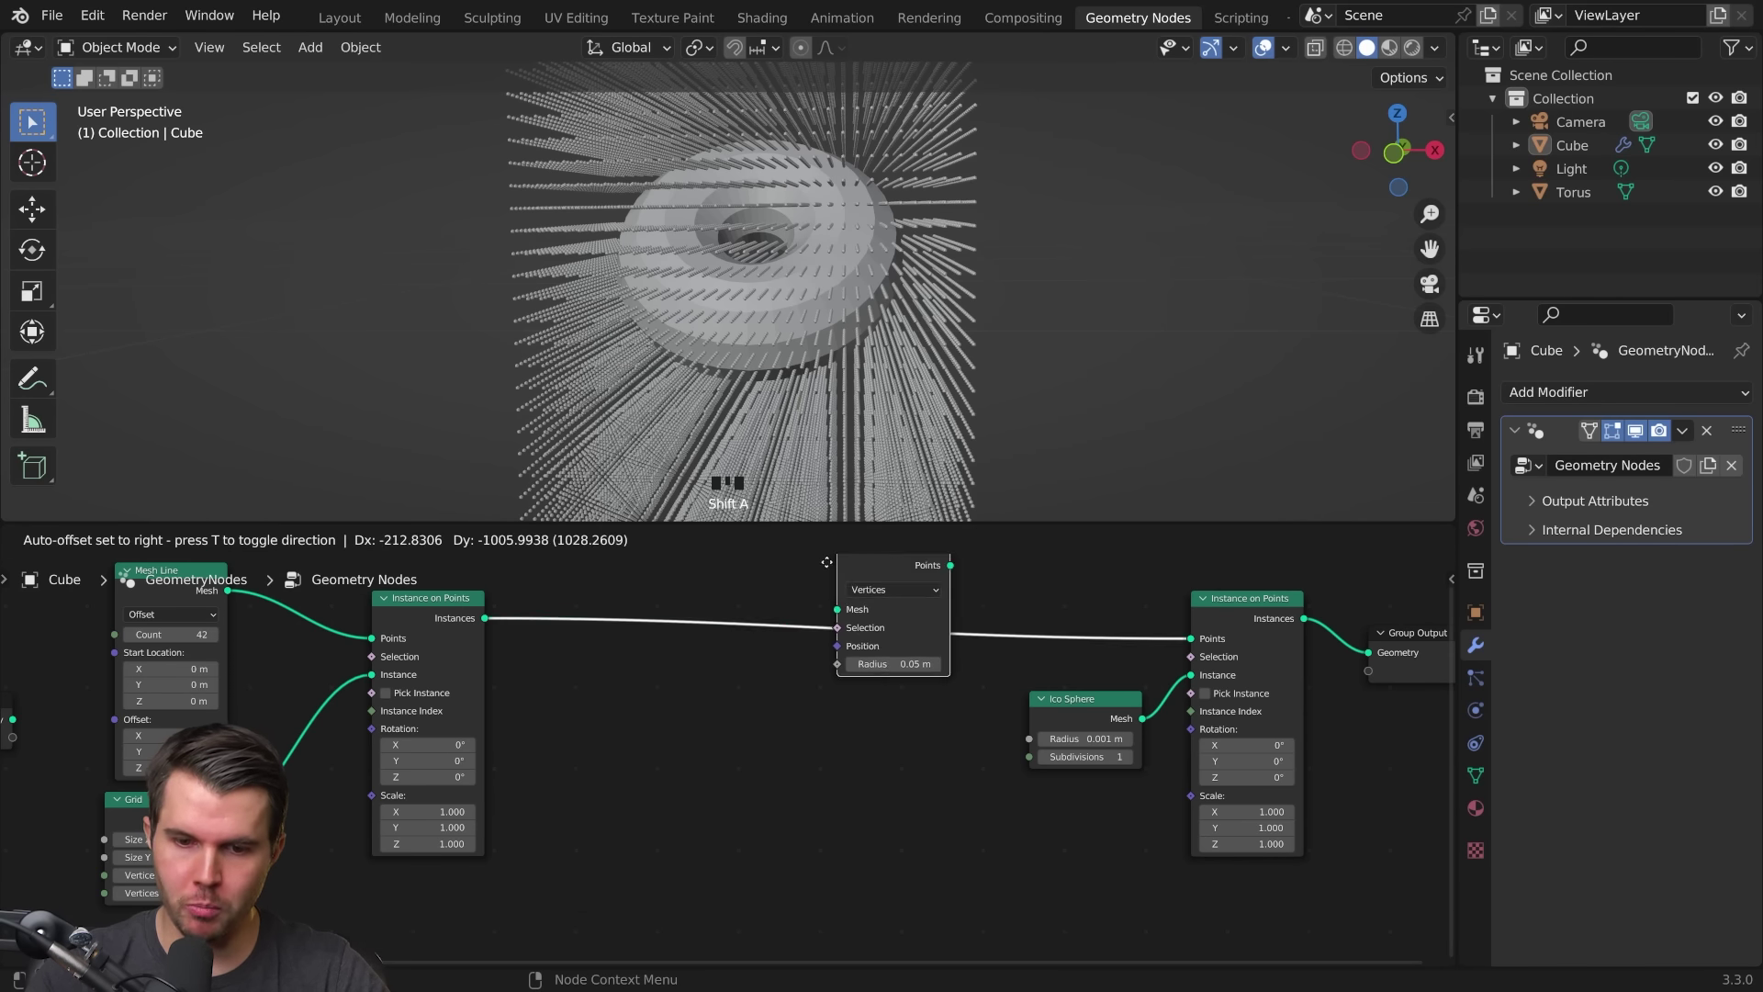
pyautogui.click(780, 707)
pyautogui.scroll(2, 766, 688)
pyautogui.moveTo(766, 689); pyautogui.dragTo(804, 723, button='middle')
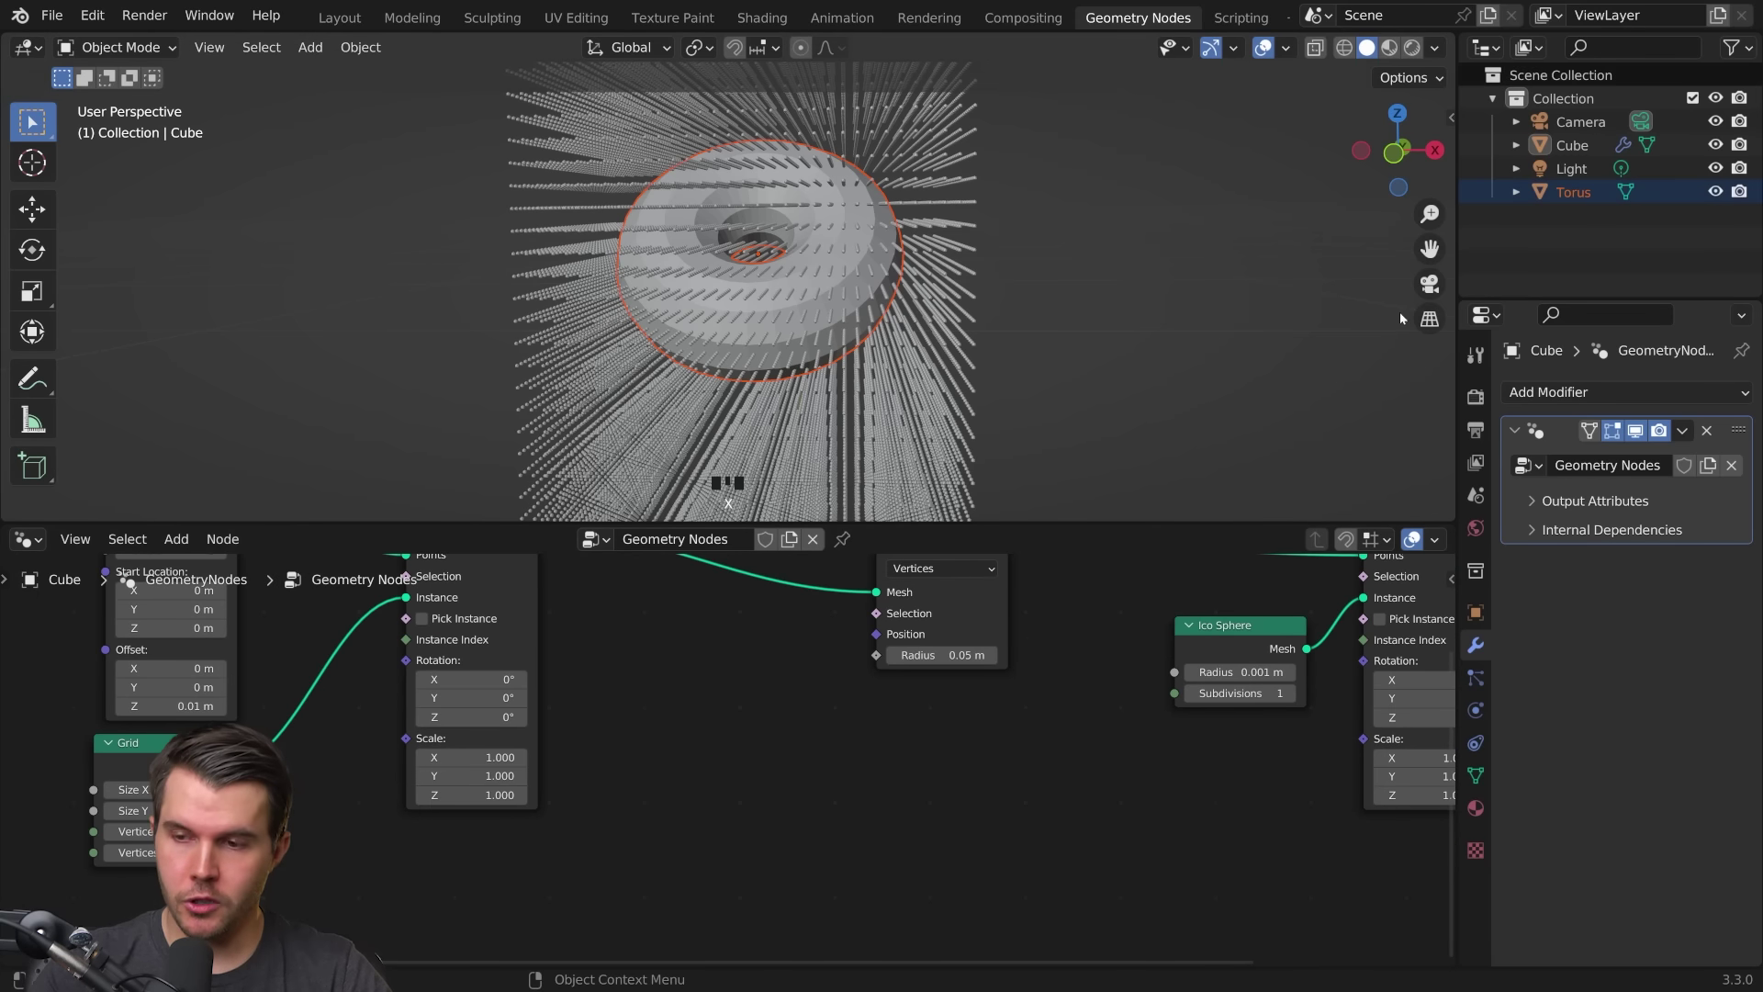
# Step: Bring the Torus in as an Object Info node and feed it into Geometry Proximity
pyautogui.moveTo(1574, 192); pyautogui.dragTo(746, 694)
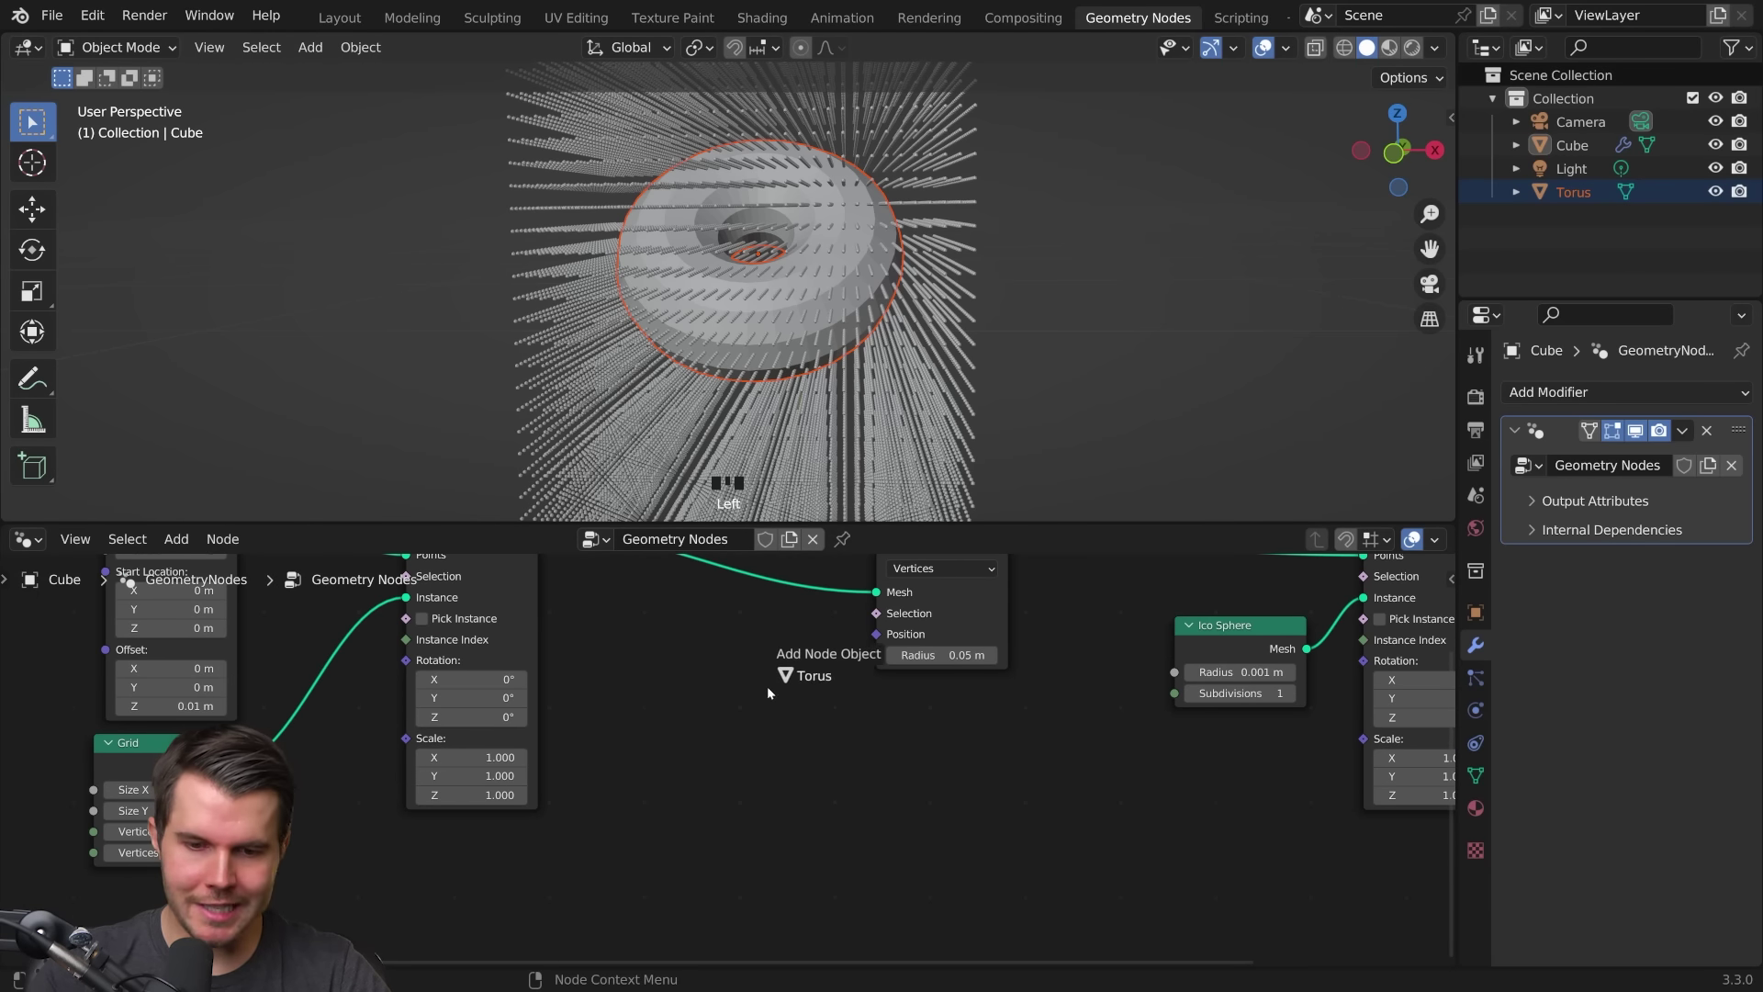
pyautogui.moveTo(624, 740); pyautogui.dragTo(615, 740)
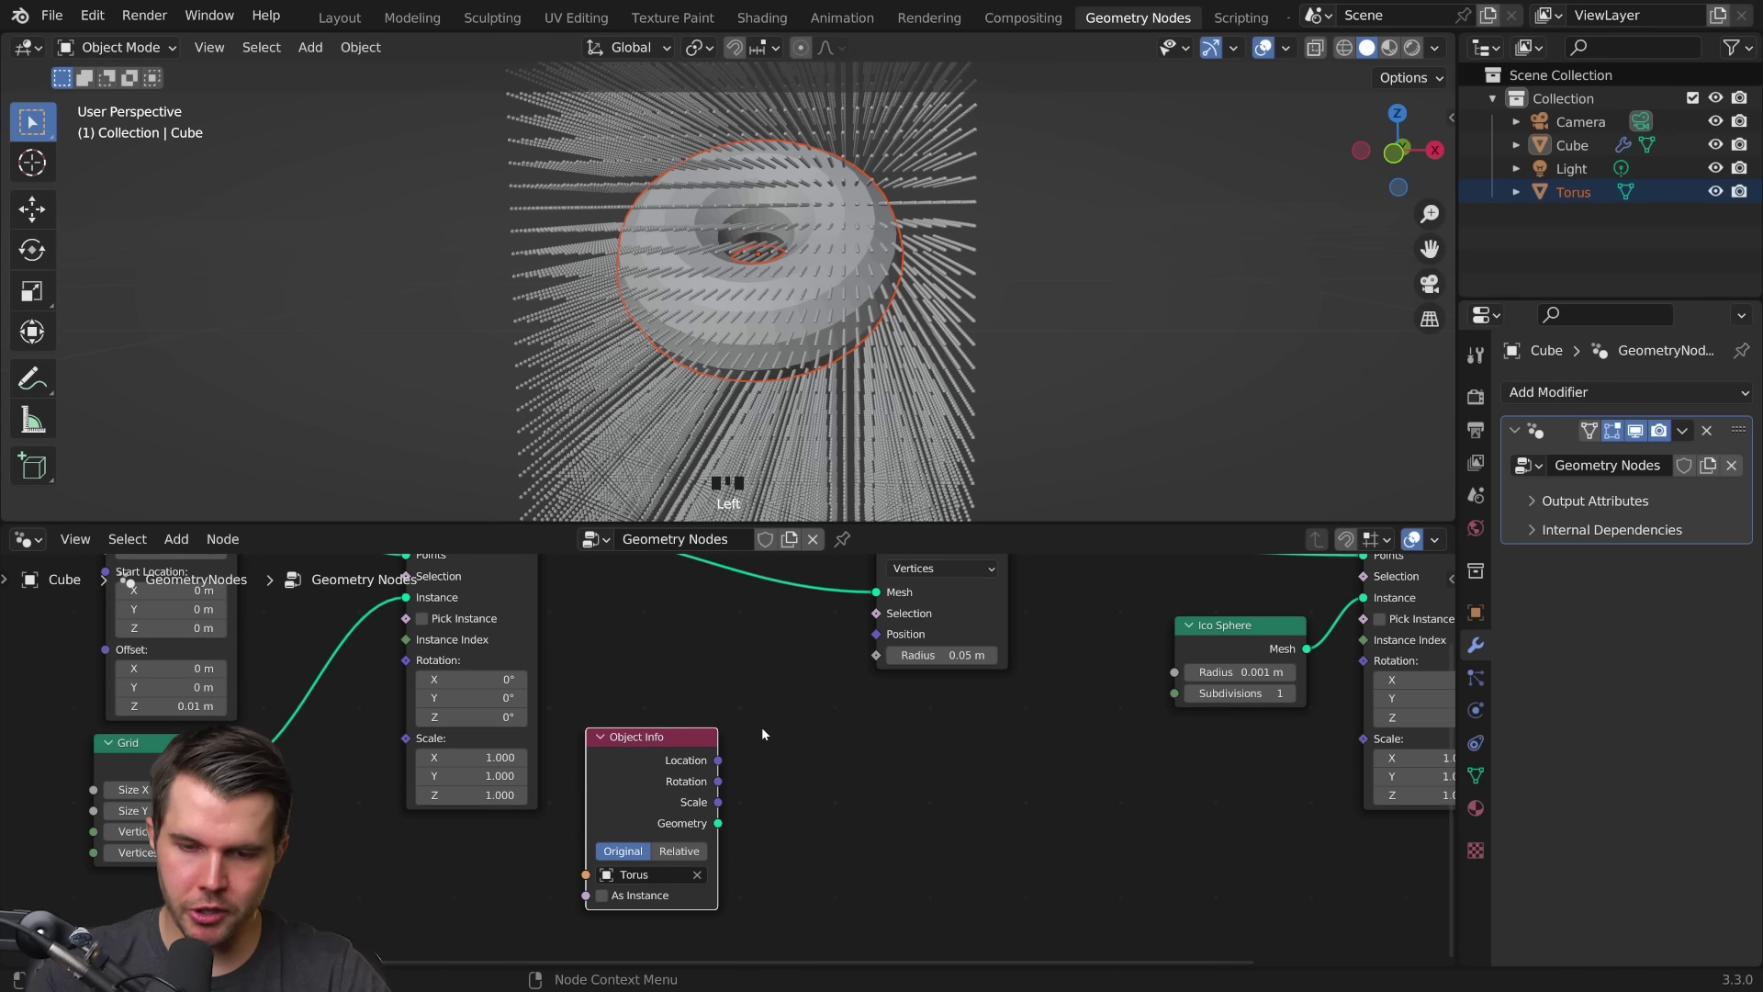
pyautogui.scroll(2, 762, 727)
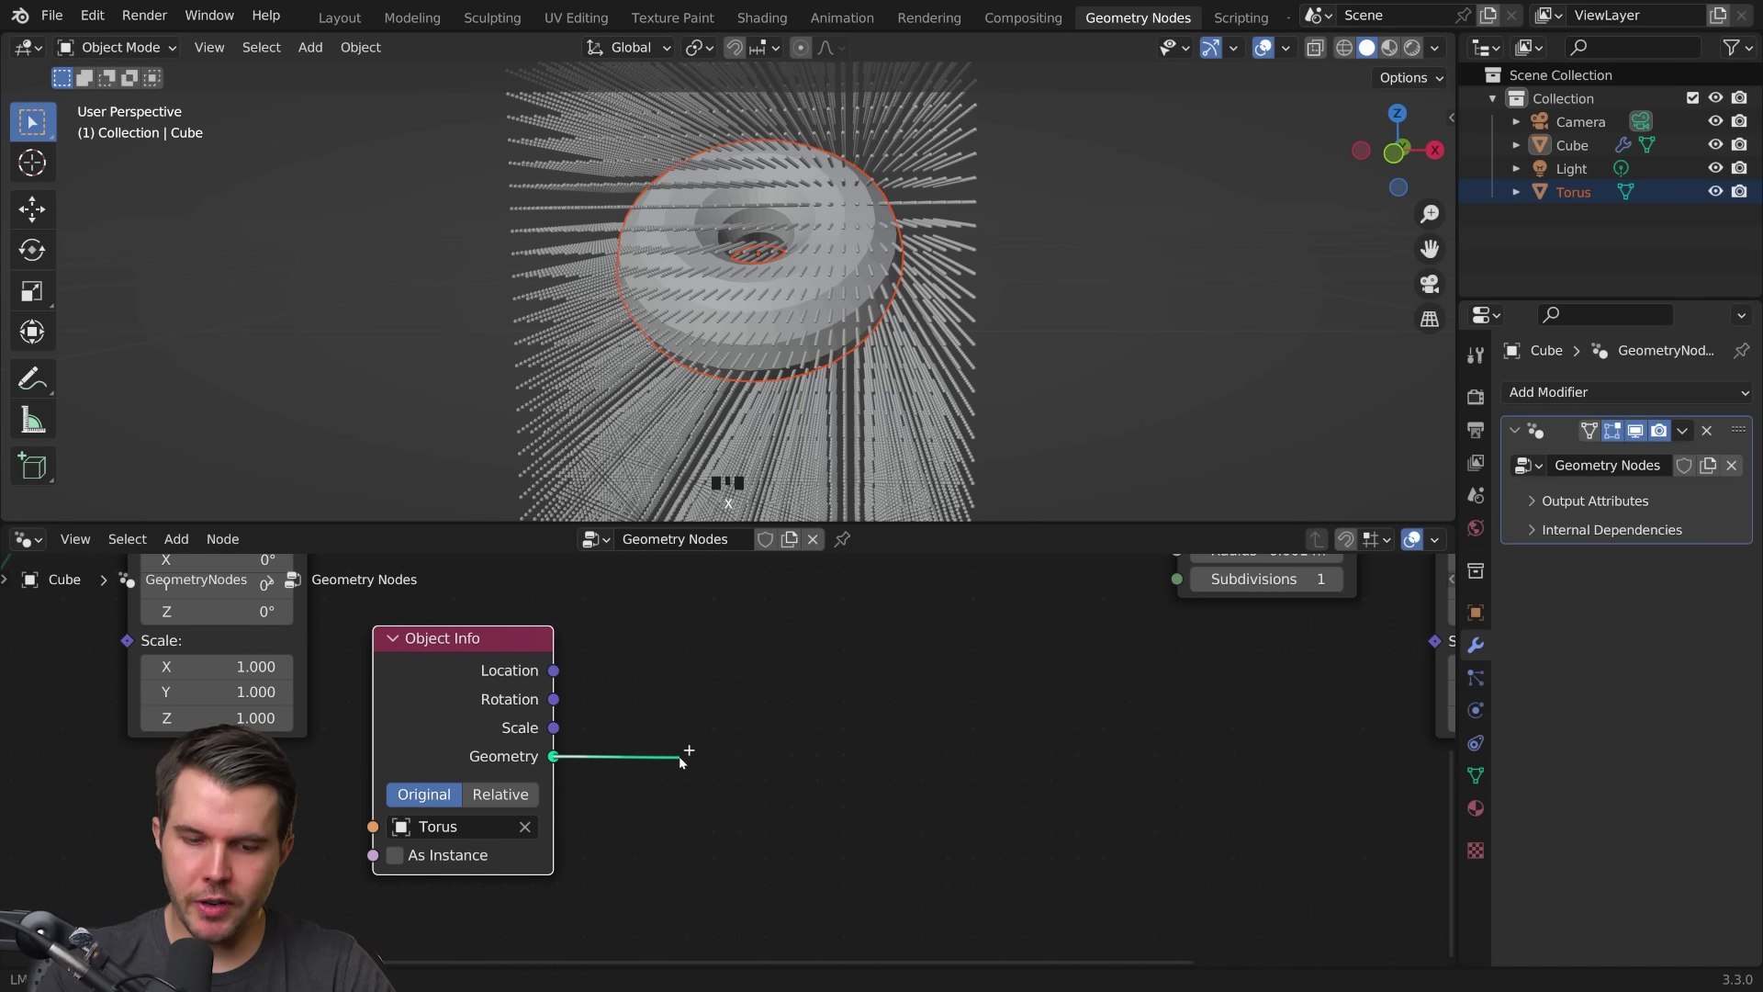
pyautogui.moveTo(679, 757); pyautogui.dragTo(680, 757)
pyautogui.write('proxim')
pyautogui.press('Return')
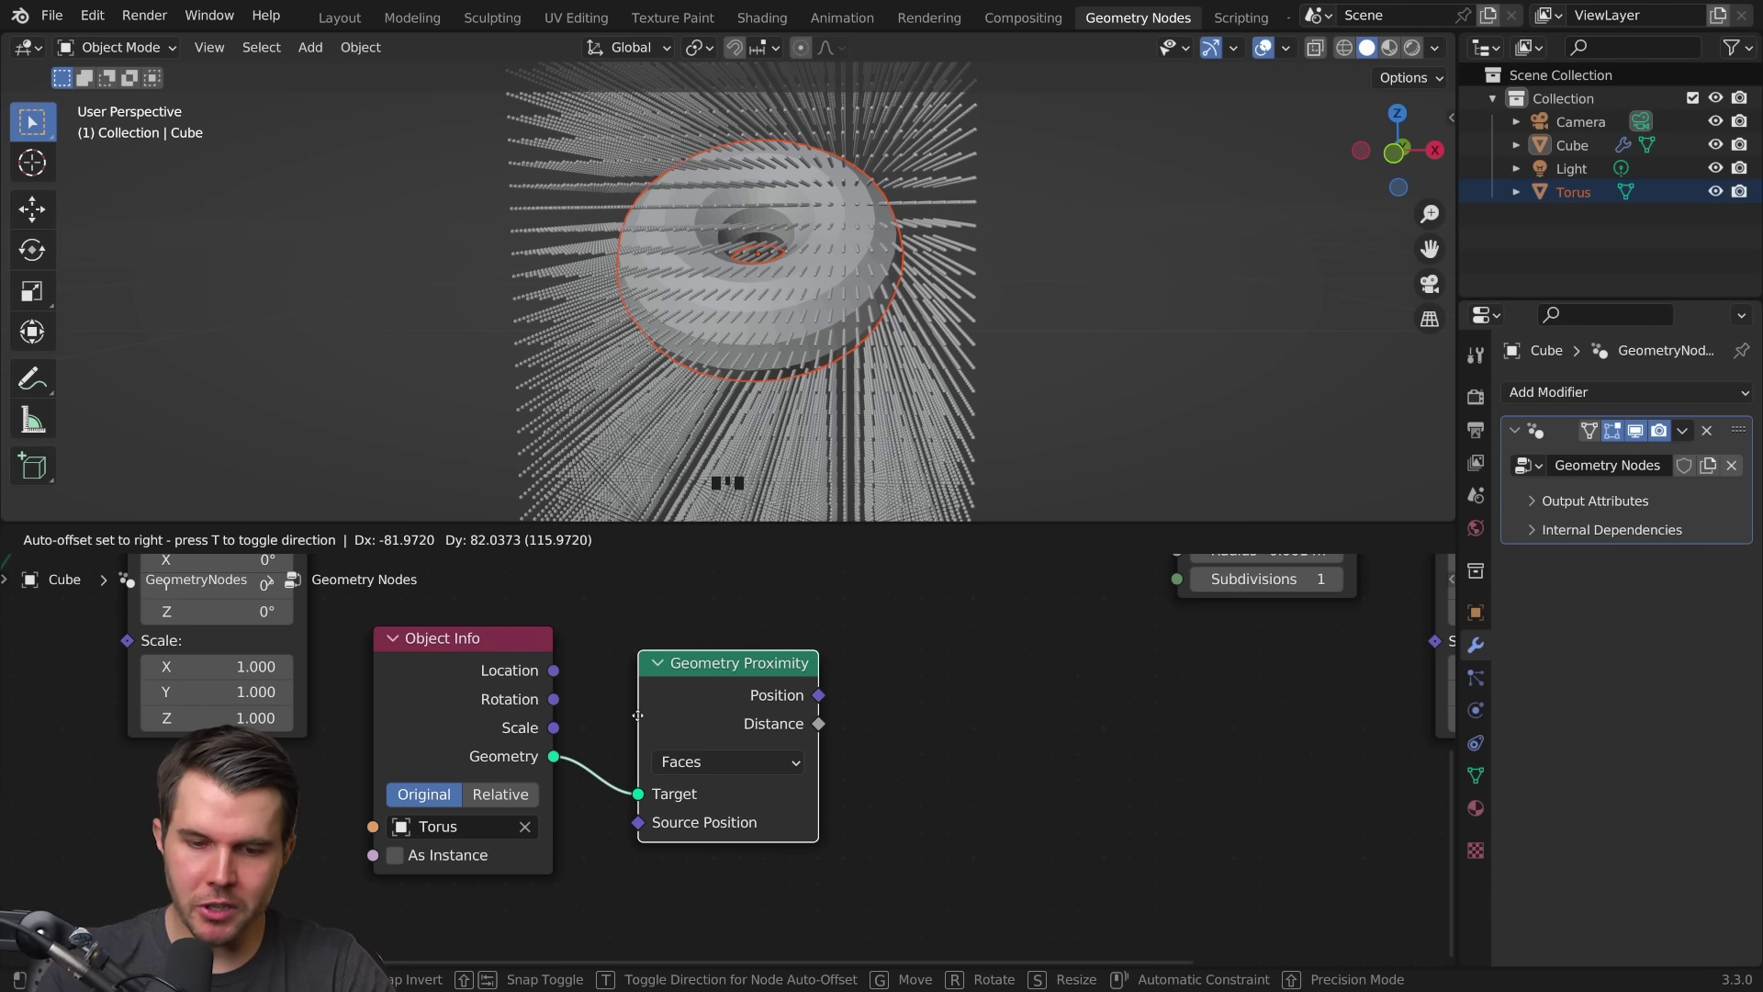
pyautogui.click(729, 717)
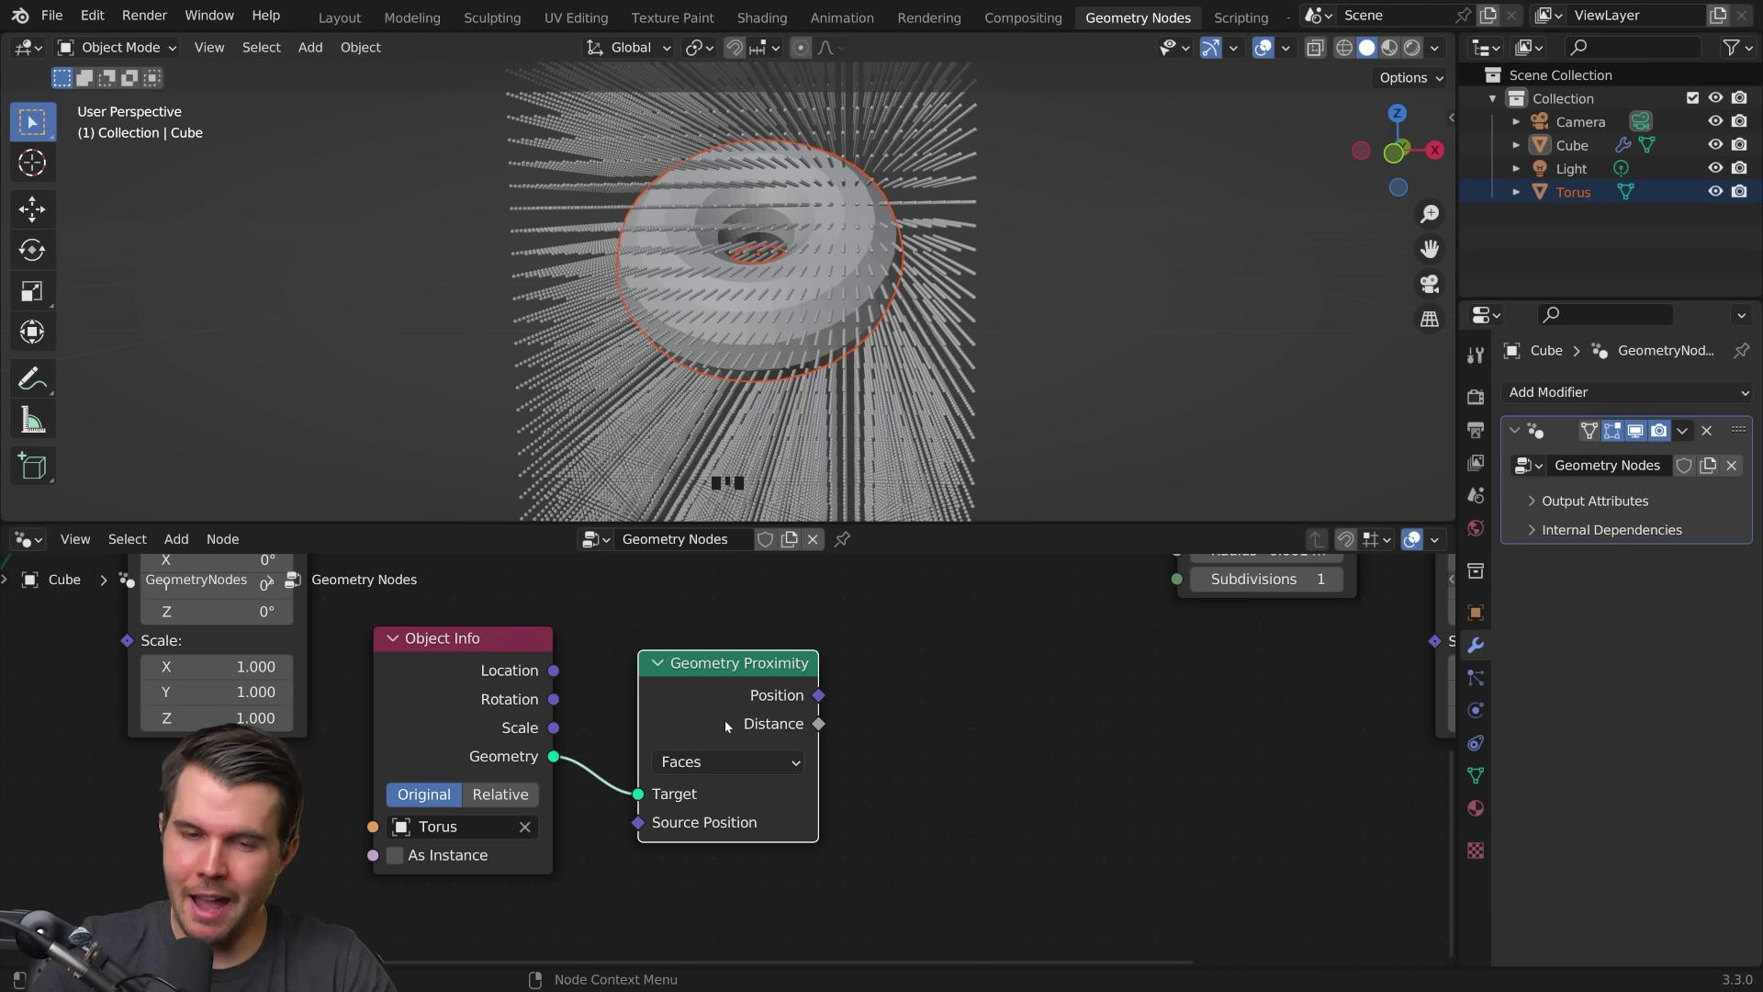
pyautogui.scroll(-1, 724, 720)
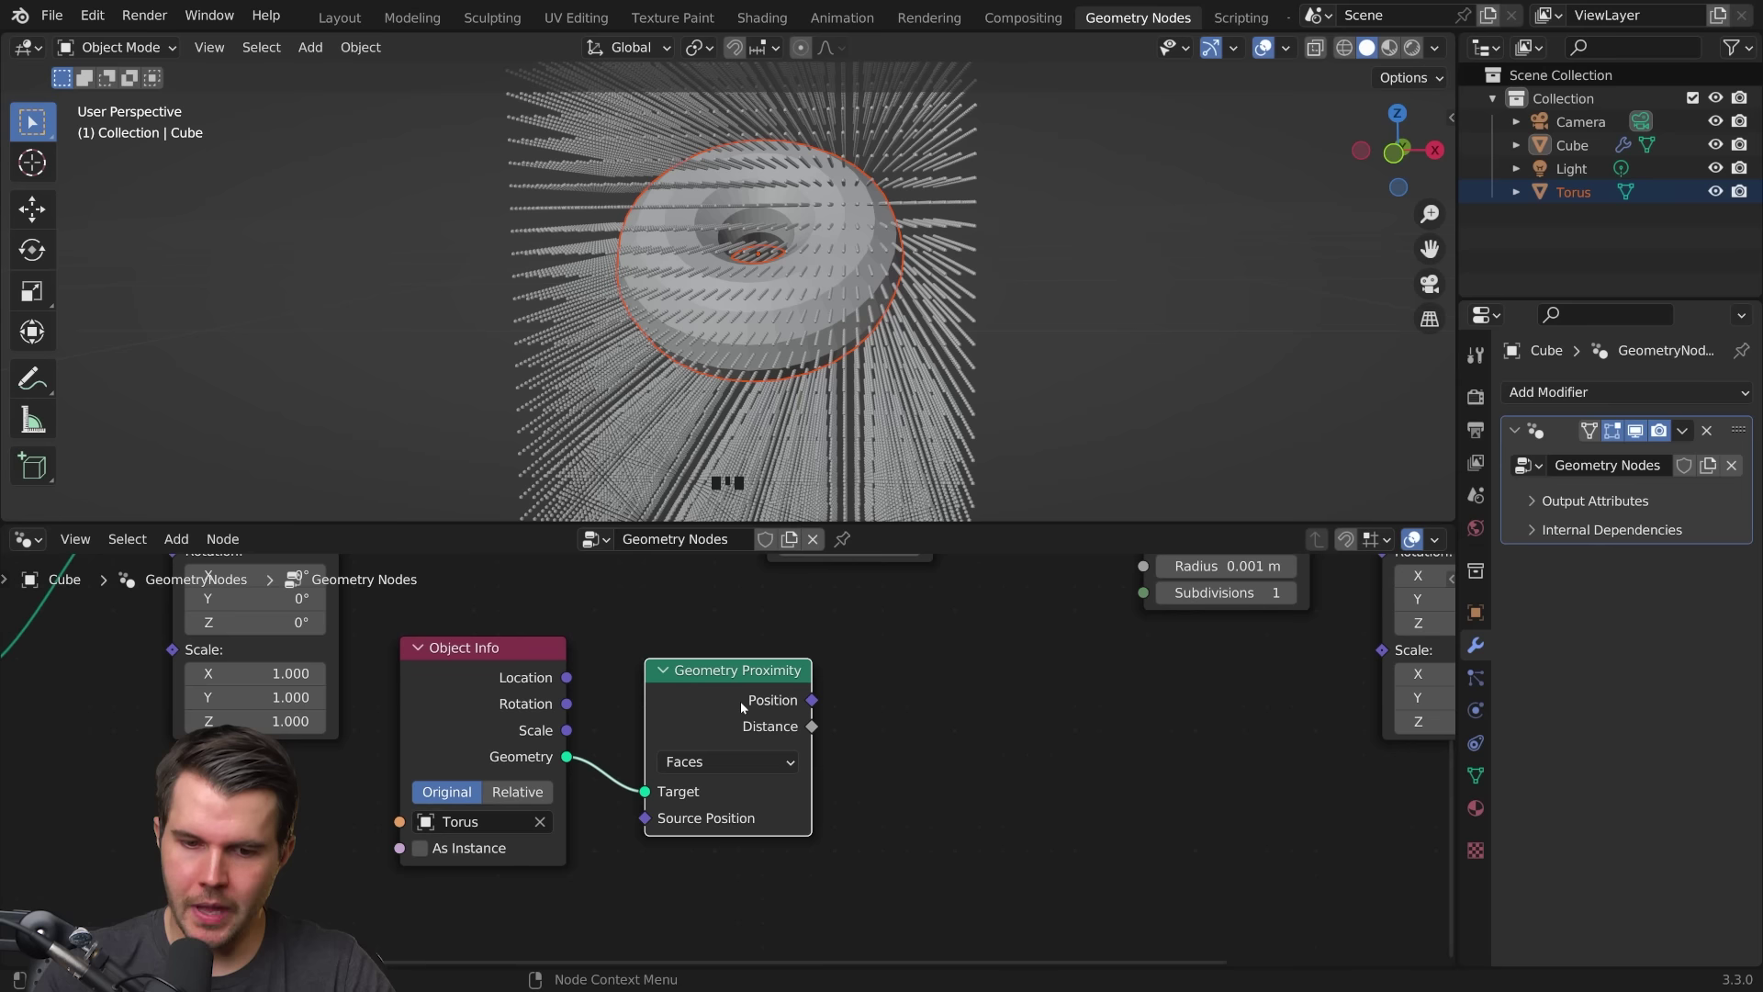
# Step: Wire the Geometry Proximity Distance output into the Mesh to Points node
pyautogui.moveTo(740, 700); pyautogui.dragTo(618, 841, button='middle')
pyautogui.moveTo(635, 857); pyautogui.dragTo(722, 808)
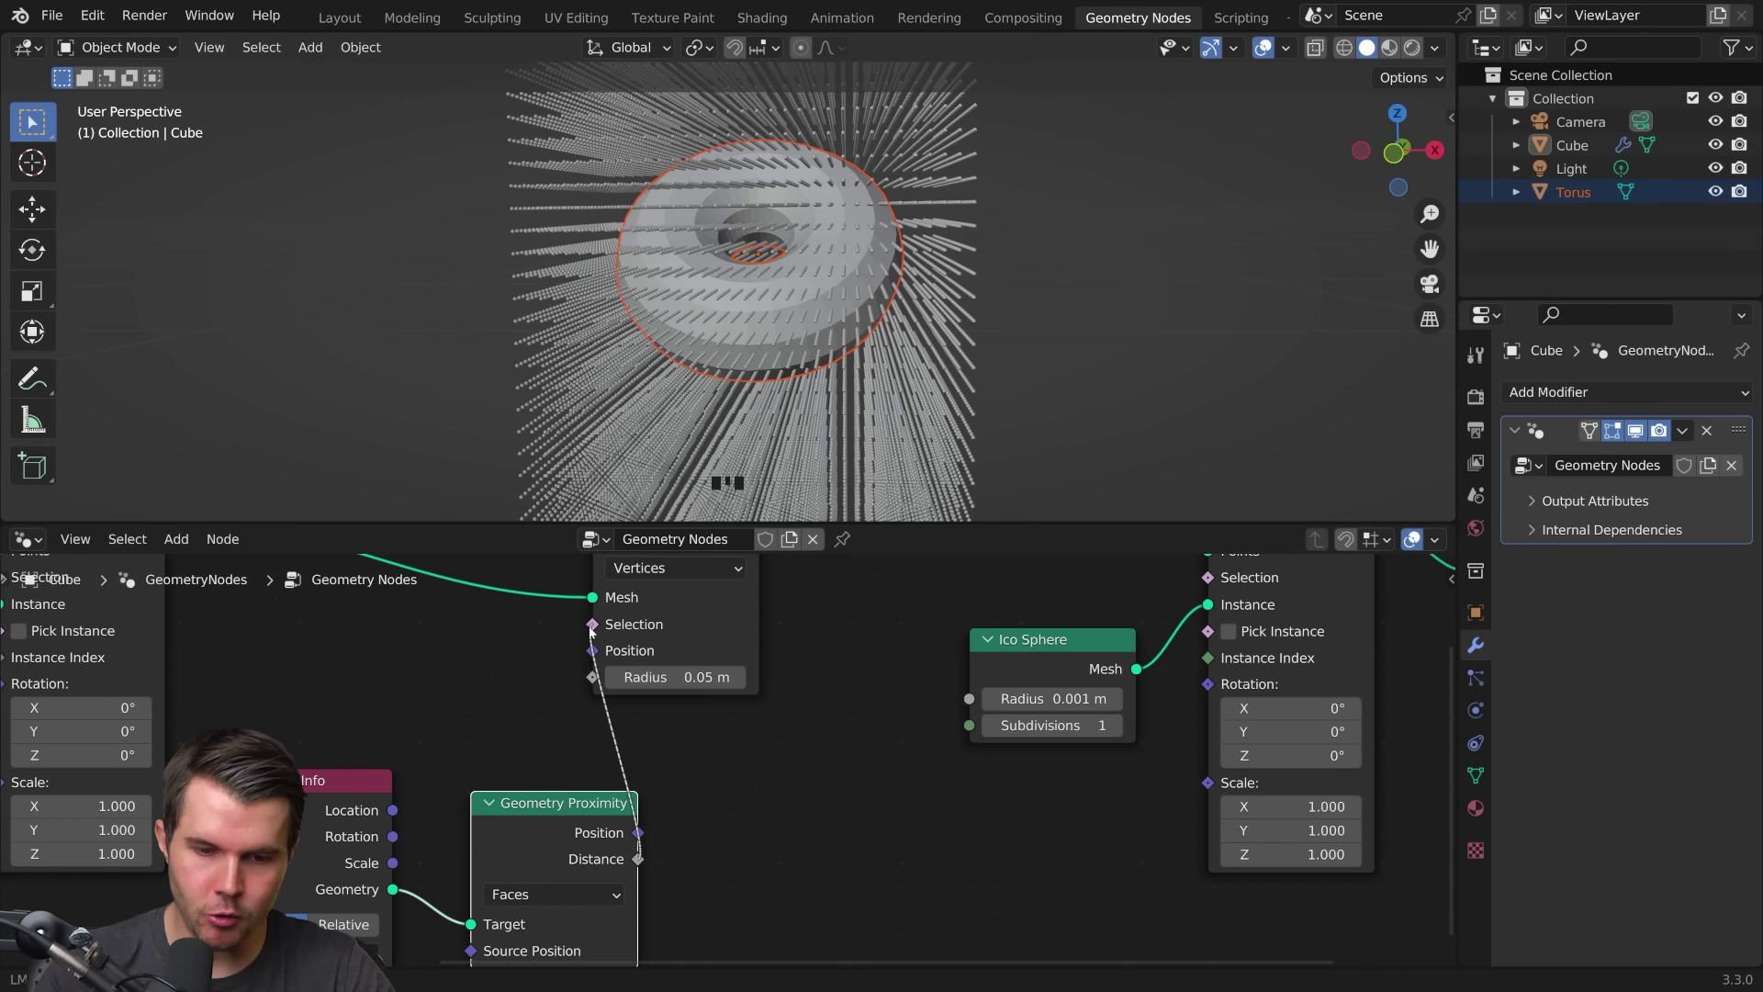
pyautogui.moveTo(522, 654); pyautogui.dragTo(592, 677)
pyautogui.scroll(-4, 684, 663)
pyautogui.moveTo(650, 591); pyautogui.dragTo(1252, 875)
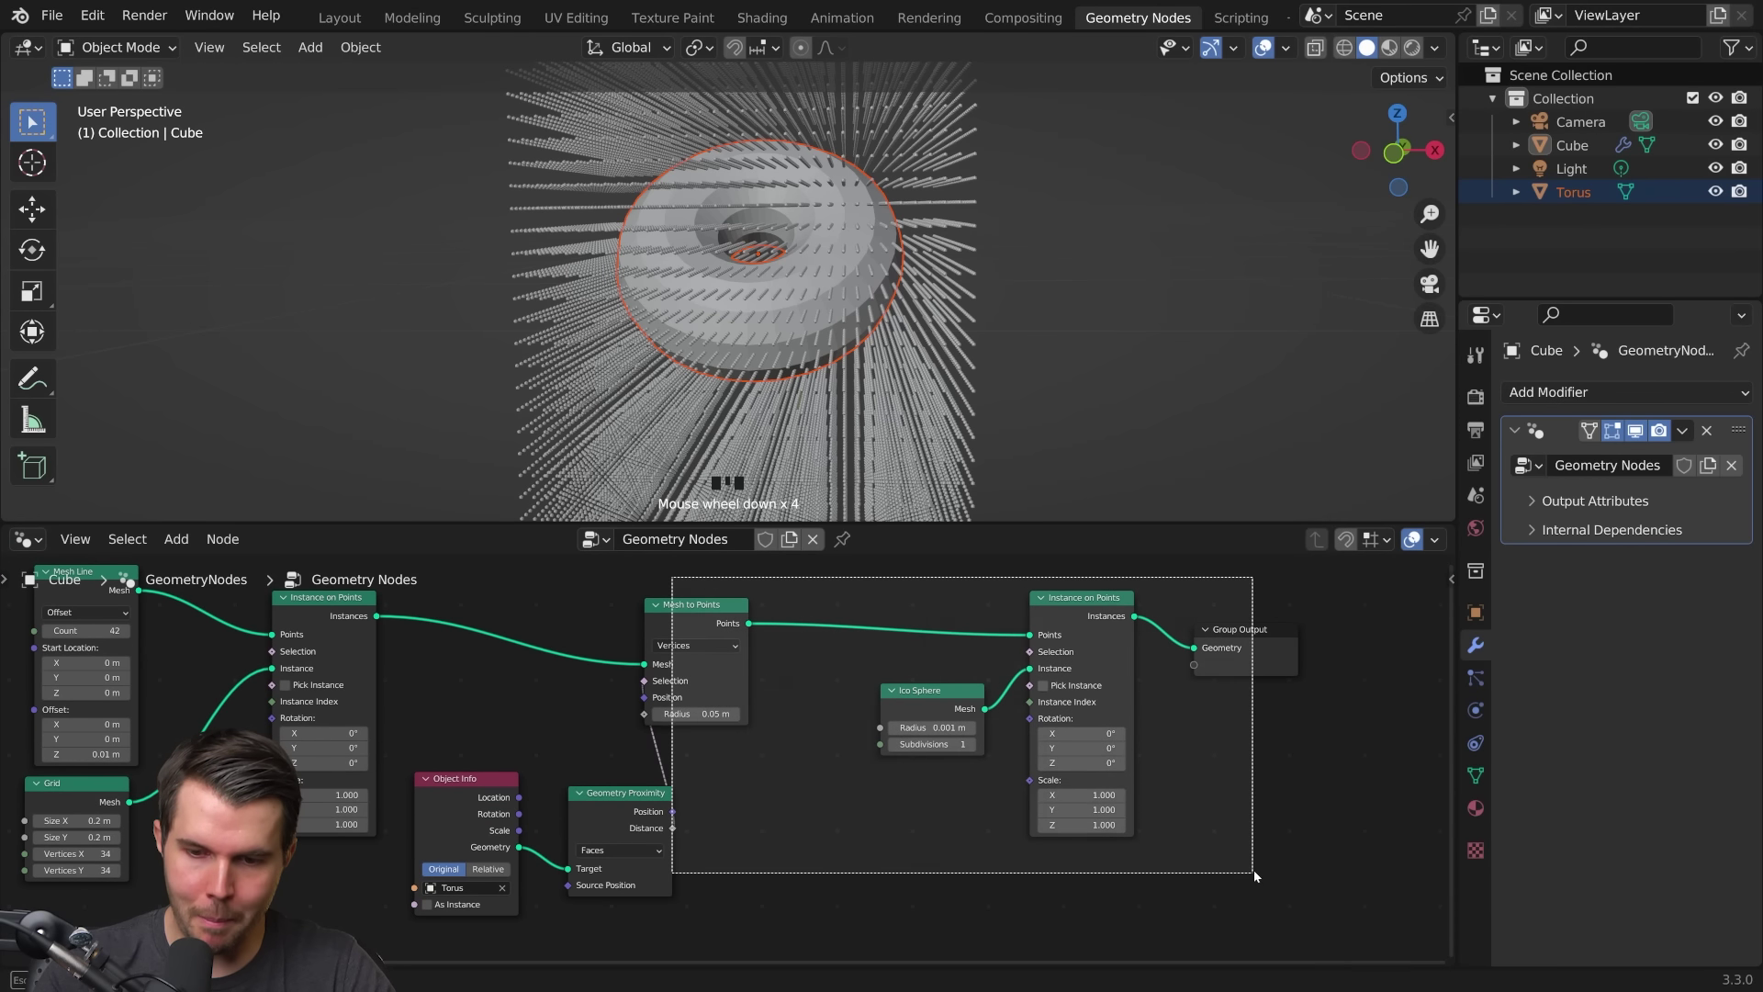
pyautogui.scroll(2, 777, 667)
# Step: Deselect all nodes and frame the whole node tree
pyautogui.hotkey('alt', 'a')
pyautogui.scroll(1, 695, 752)
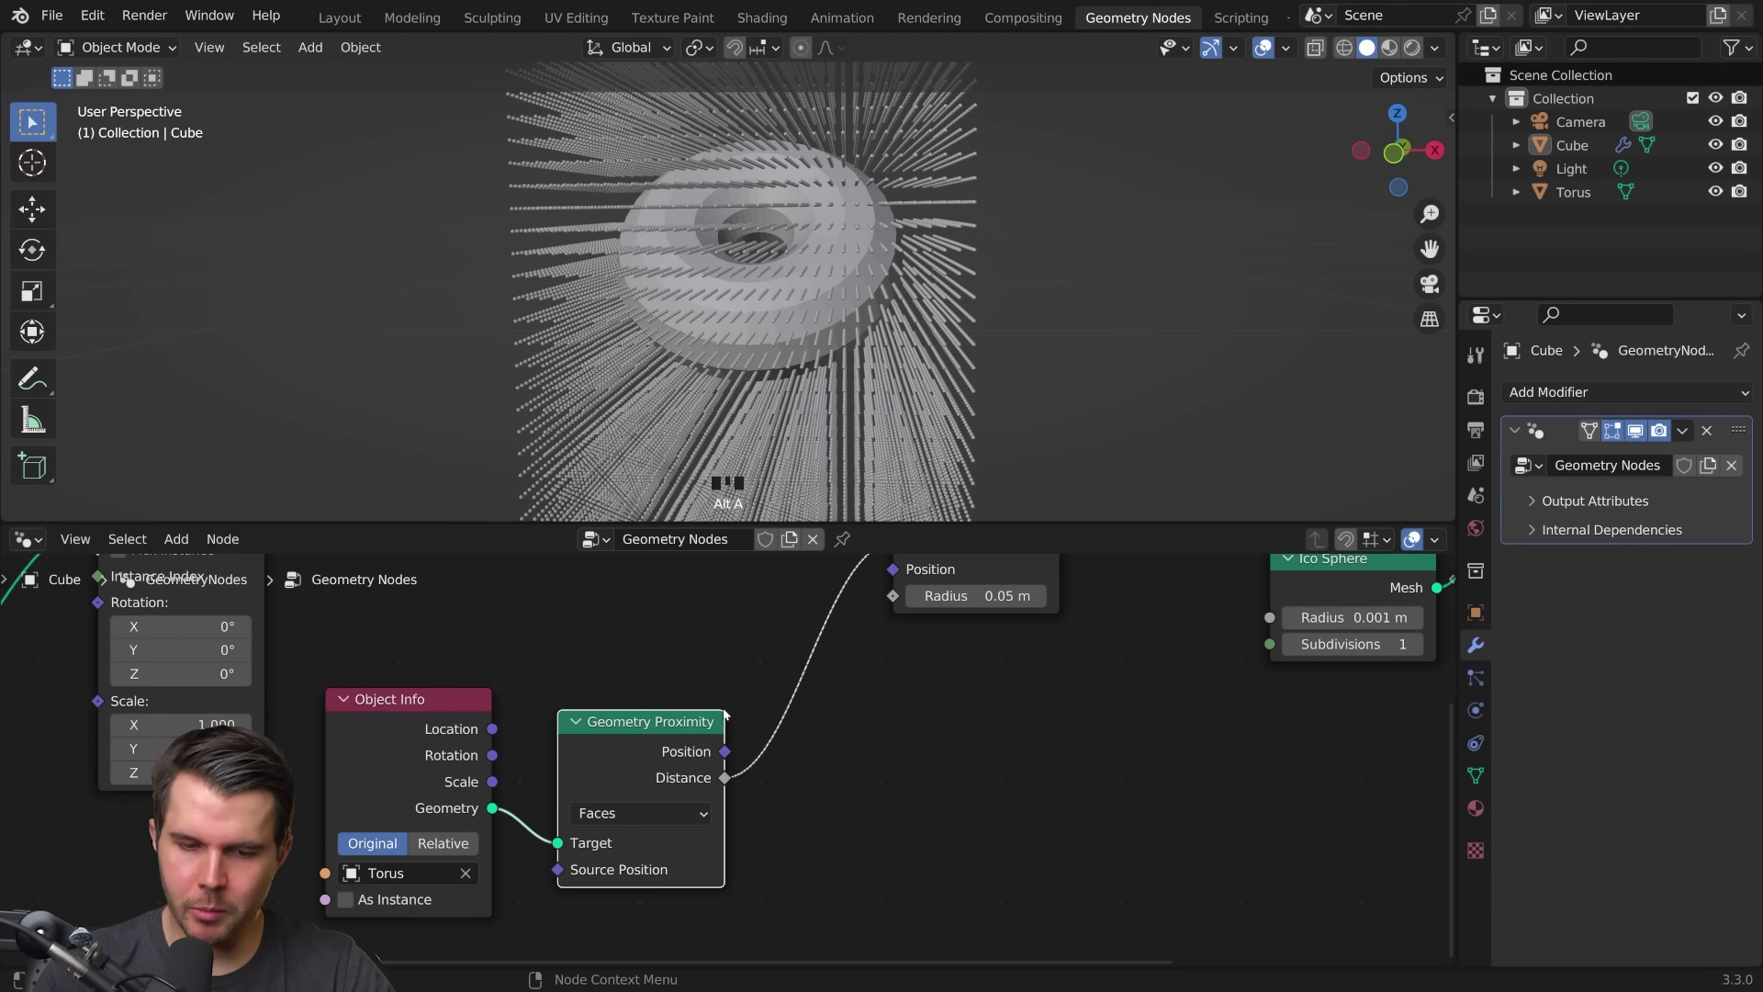
pyautogui.scroll(-1, 751, 695)
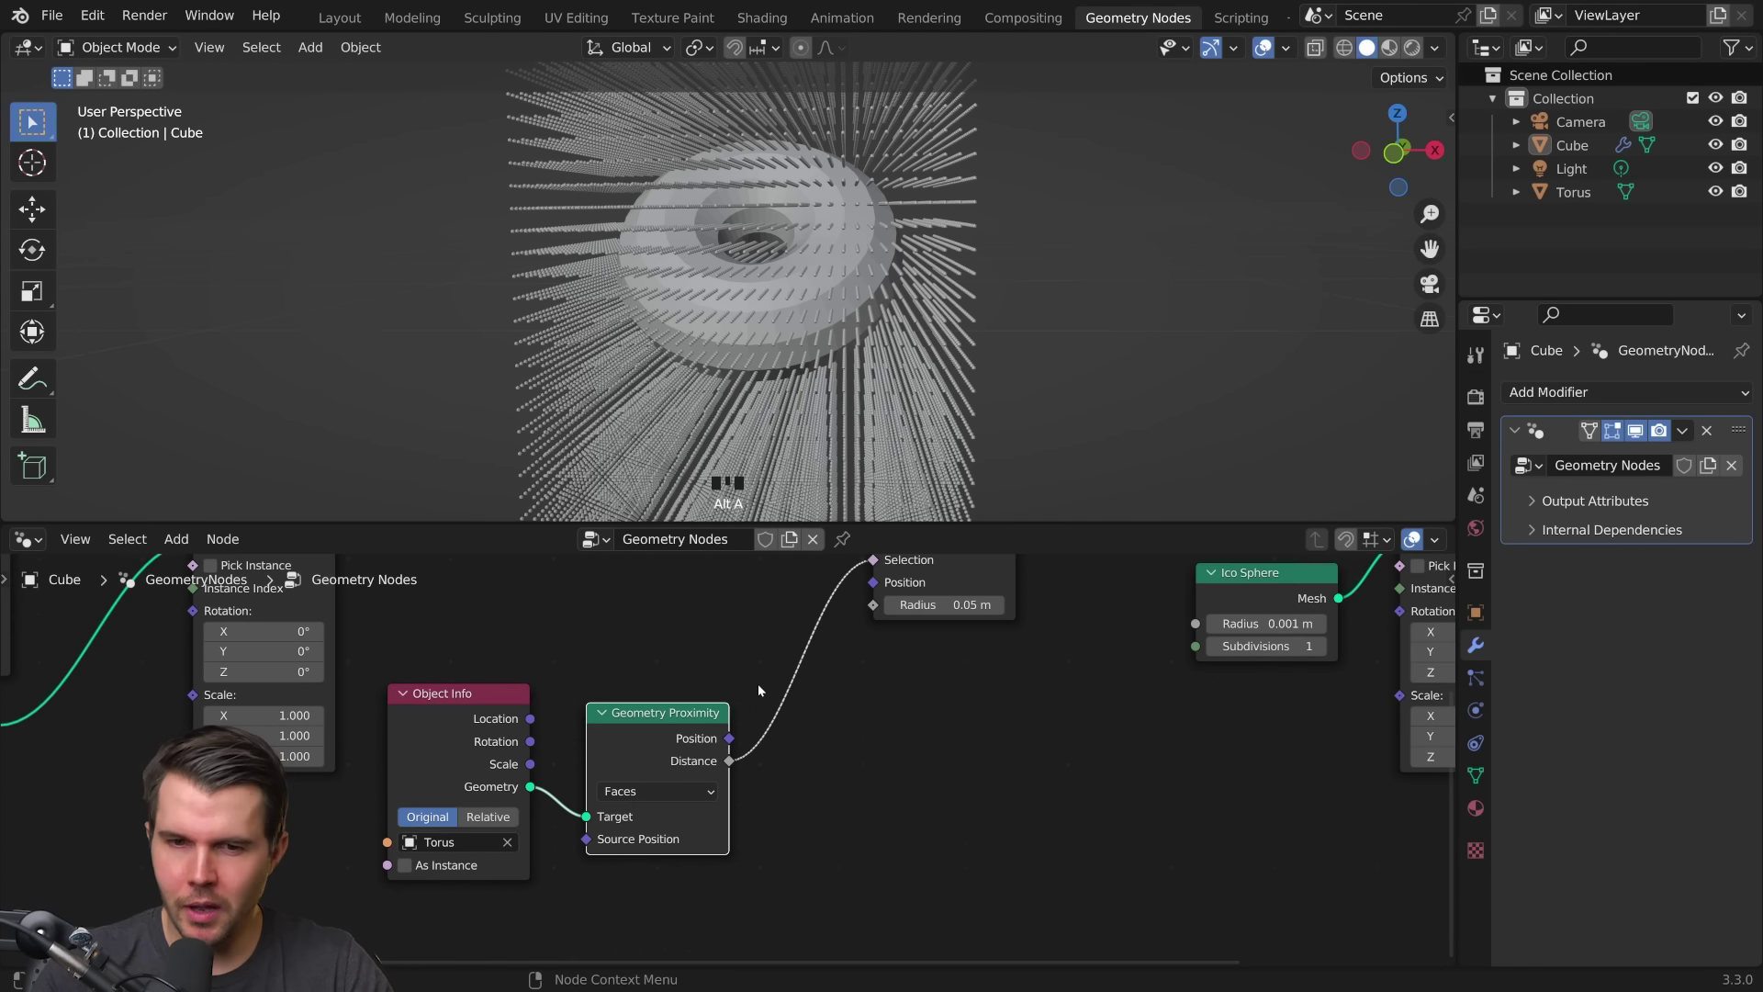
pyautogui.moveTo(758, 684); pyautogui.dragTo(819, 672, button='middle')
pyautogui.scroll(2, 783, 749)
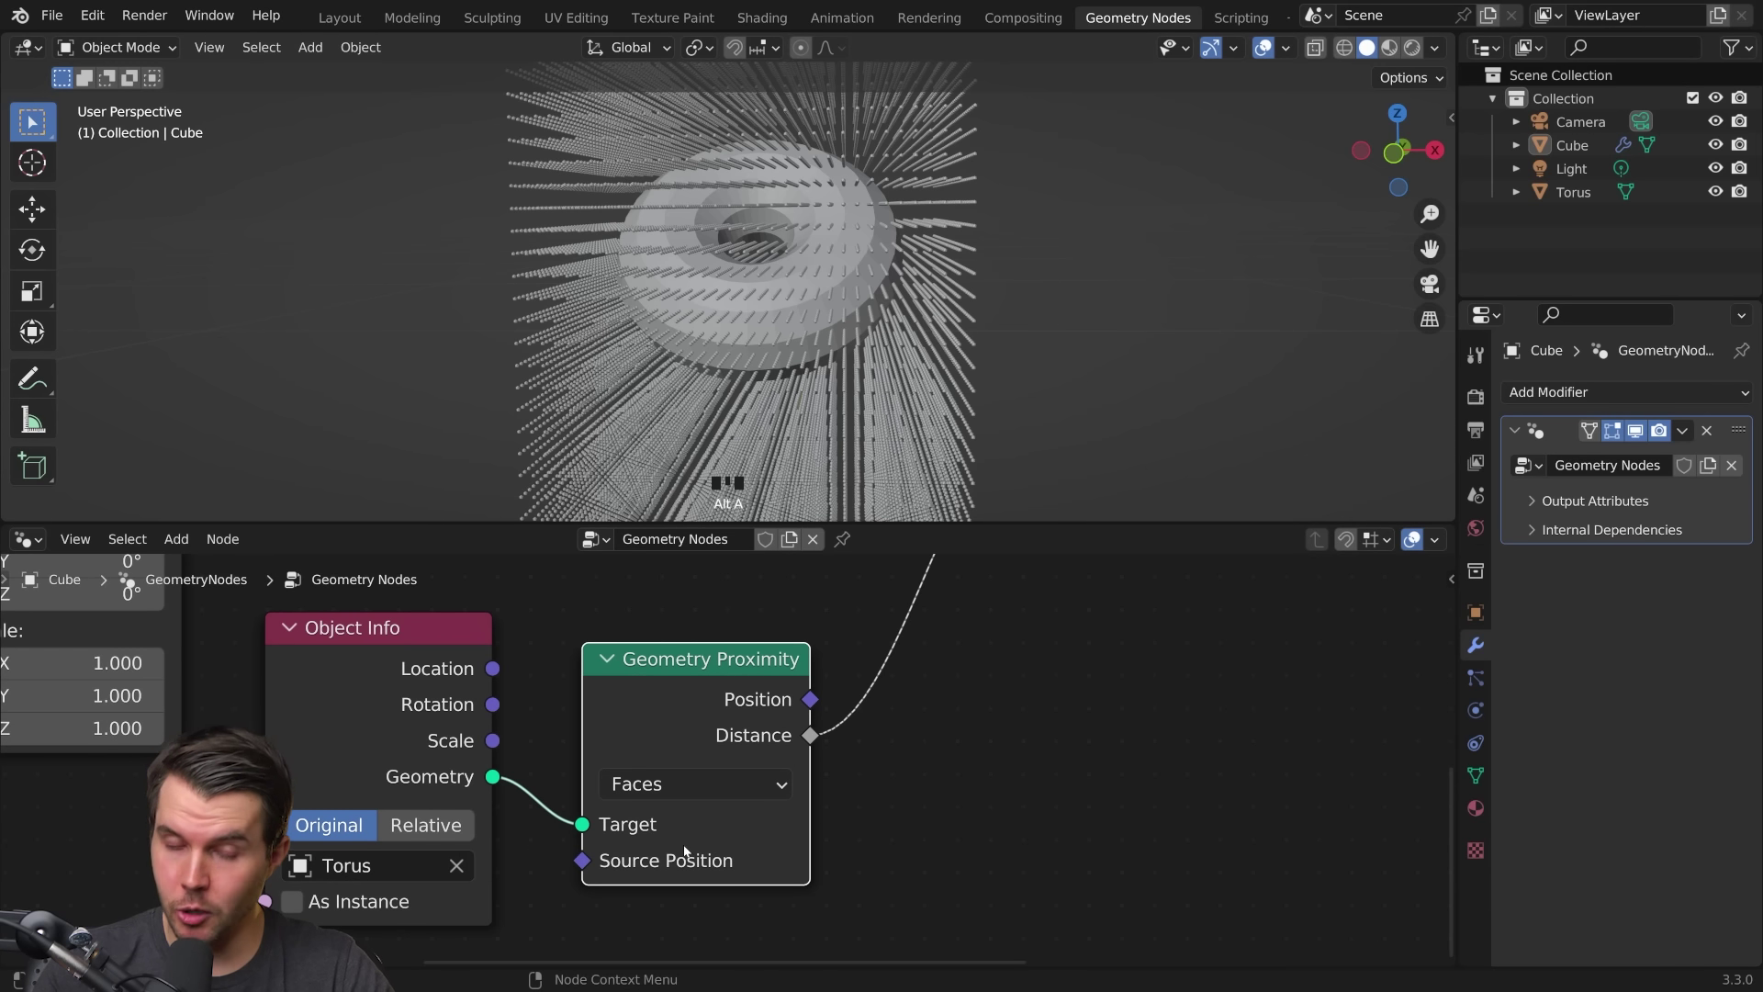
pyautogui.moveTo(614, 816)
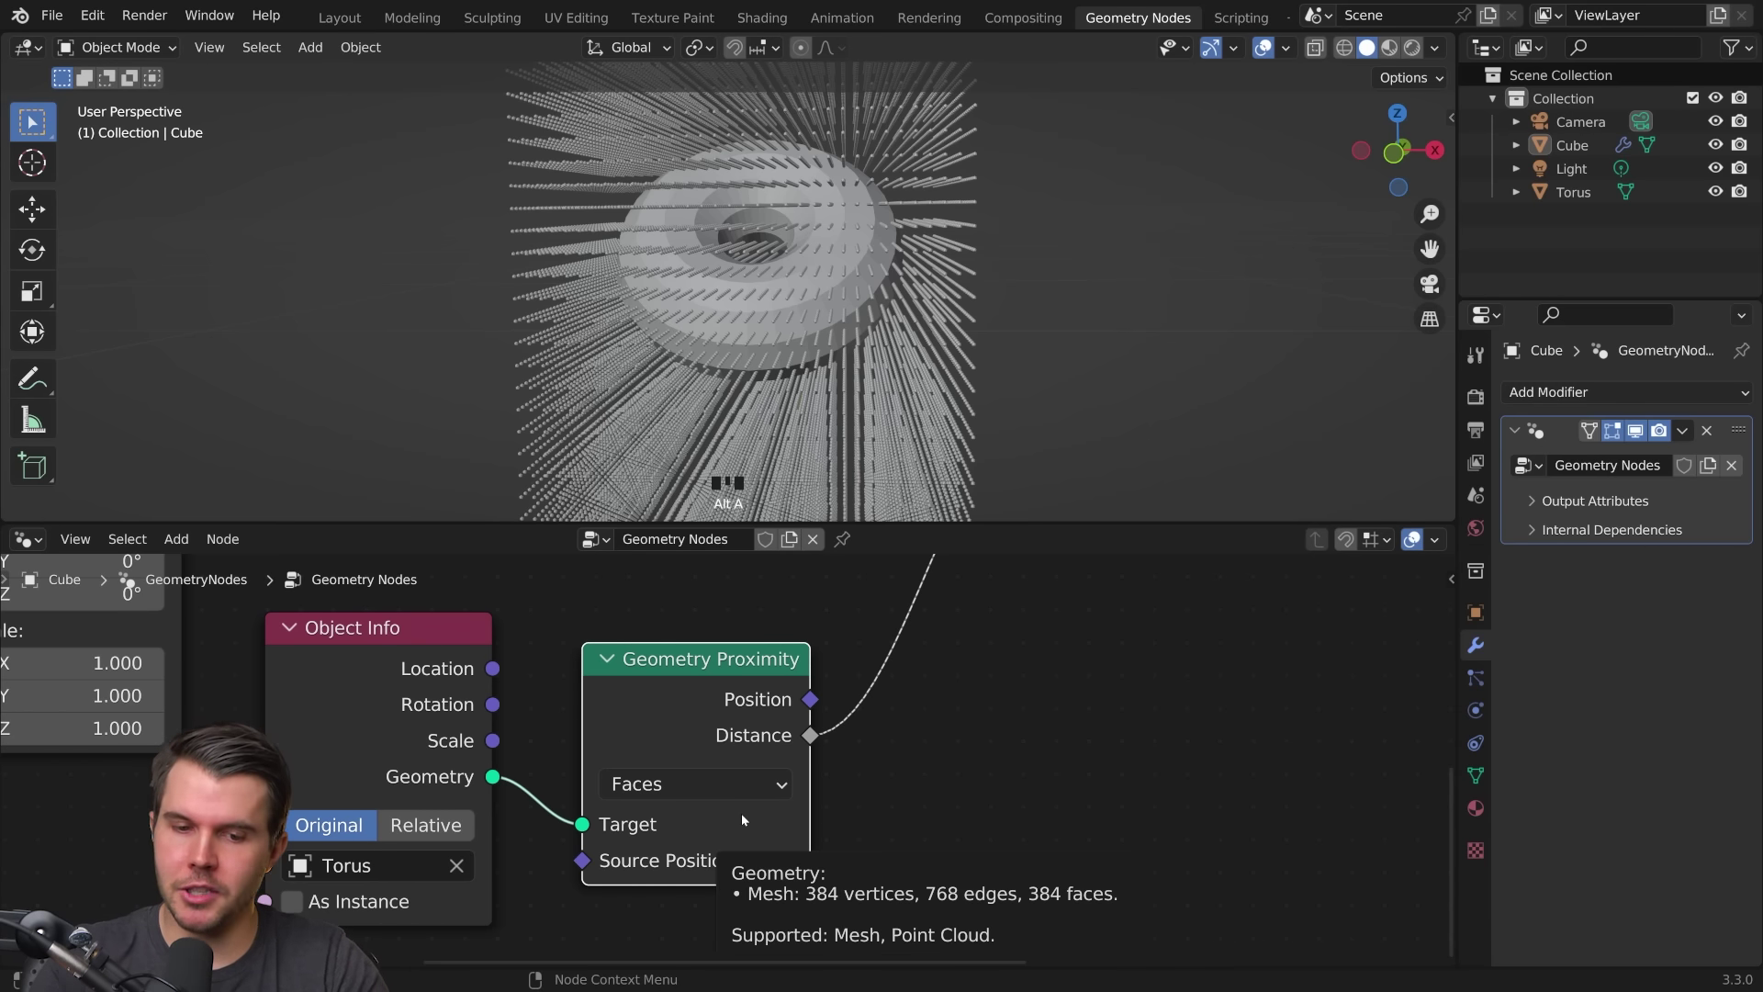
pyautogui.scroll(-5, 807, 329)
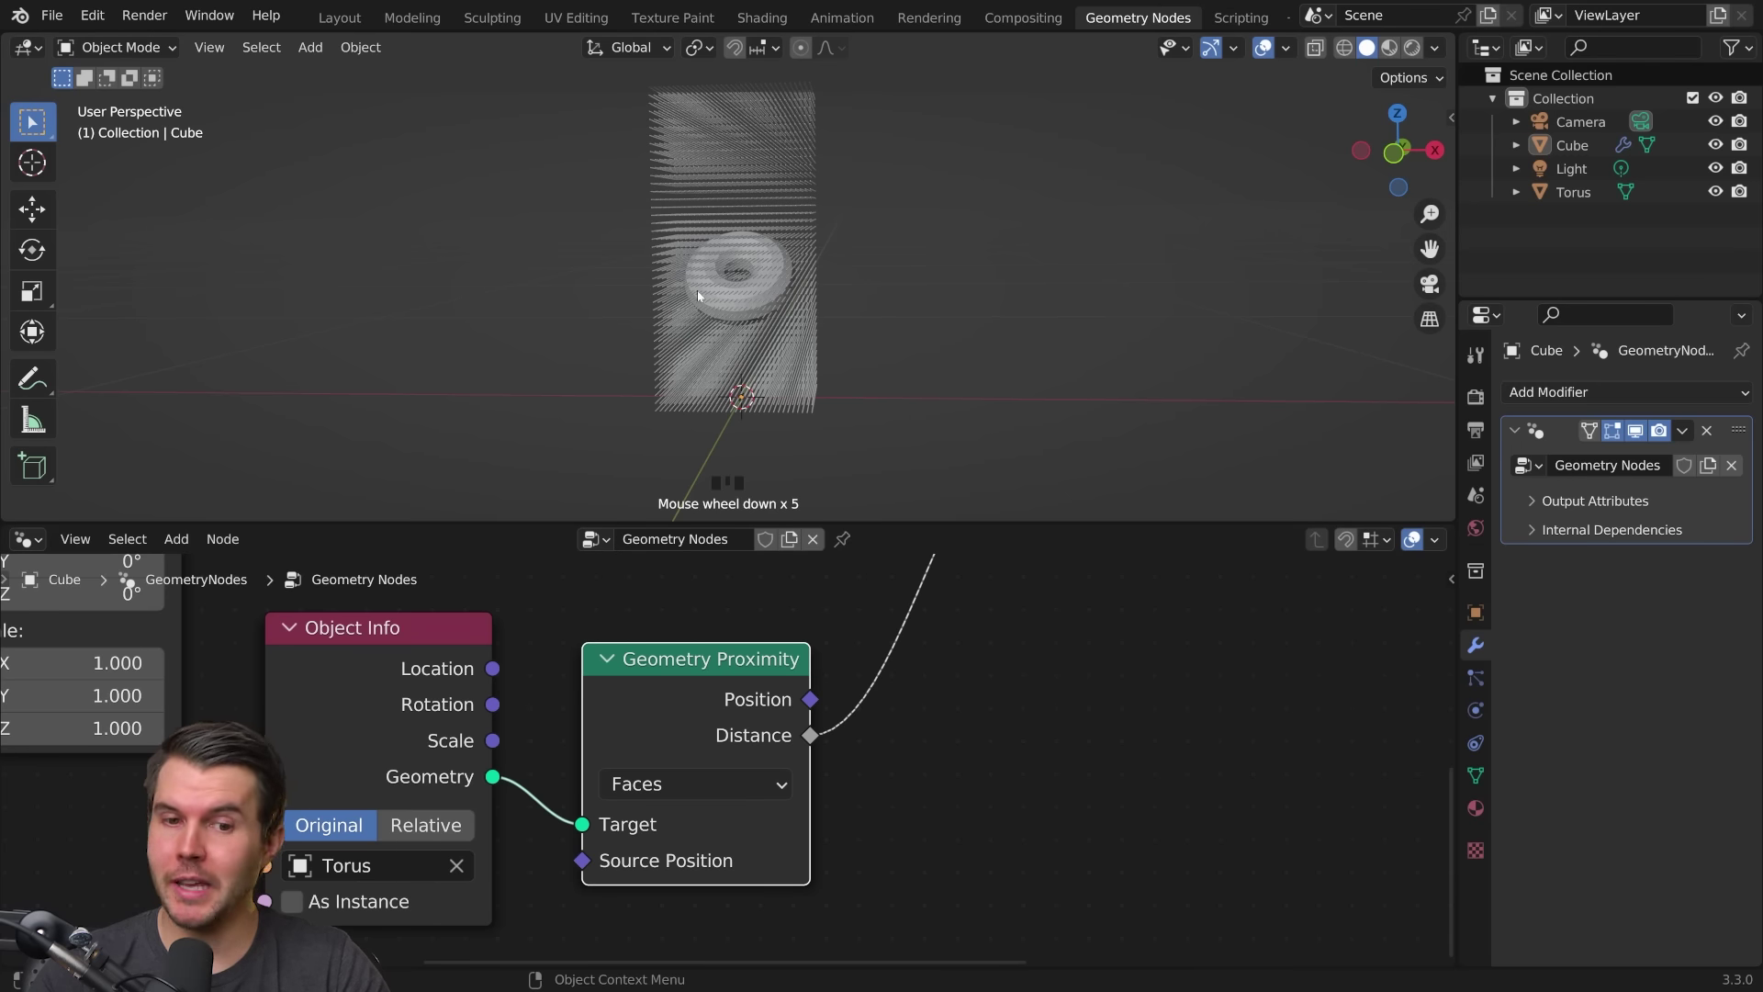
pyautogui.scroll(4, 900, 259)
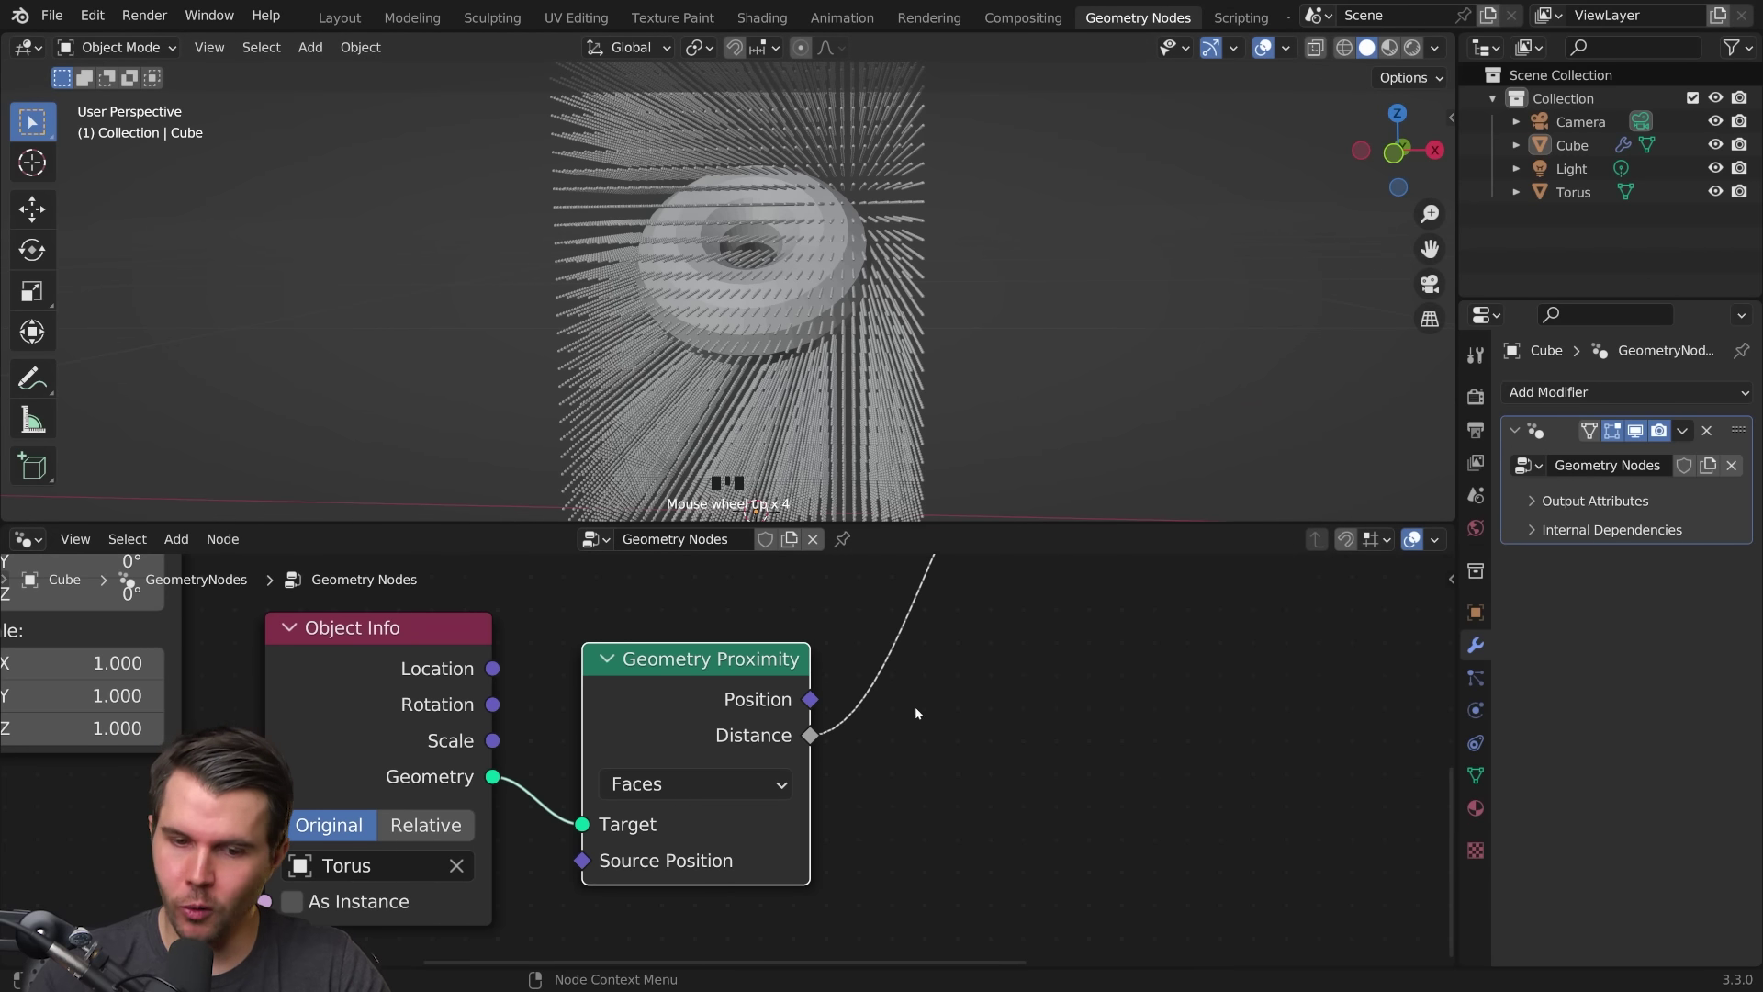
pyautogui.press('Home')
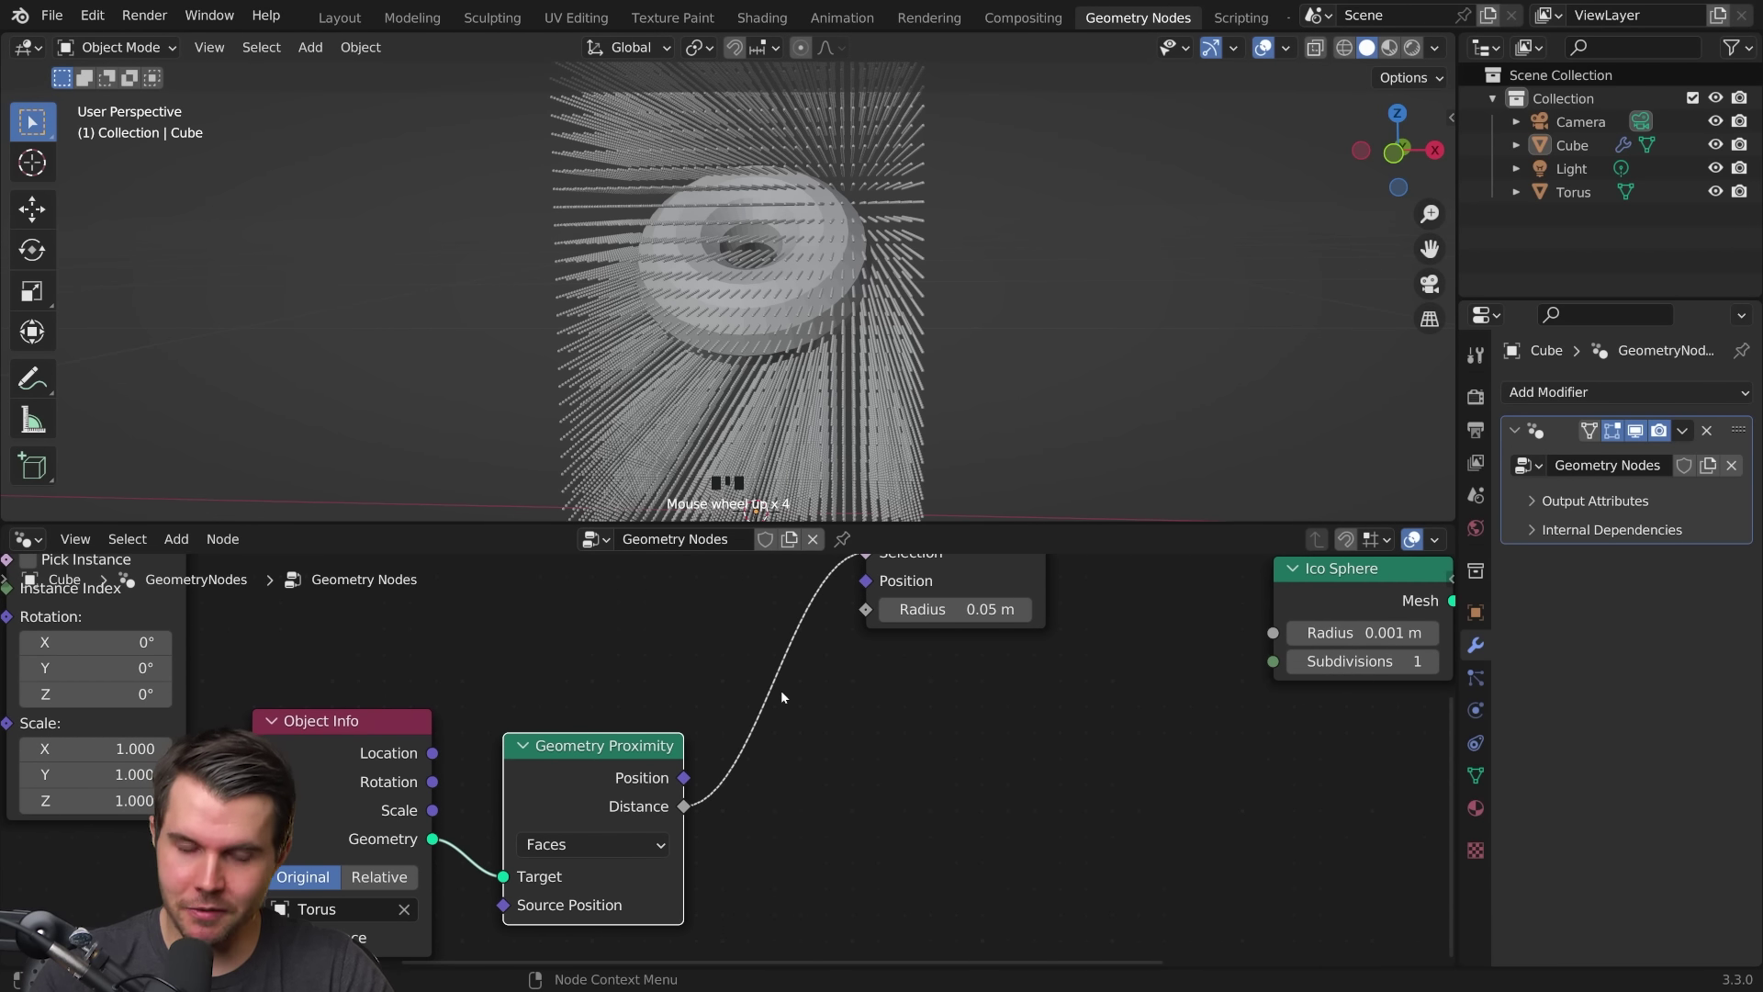
# Step: Add a Math node to the geometry node tree and set its operation to Less Than
pyautogui.hotkey('shift', 'a')
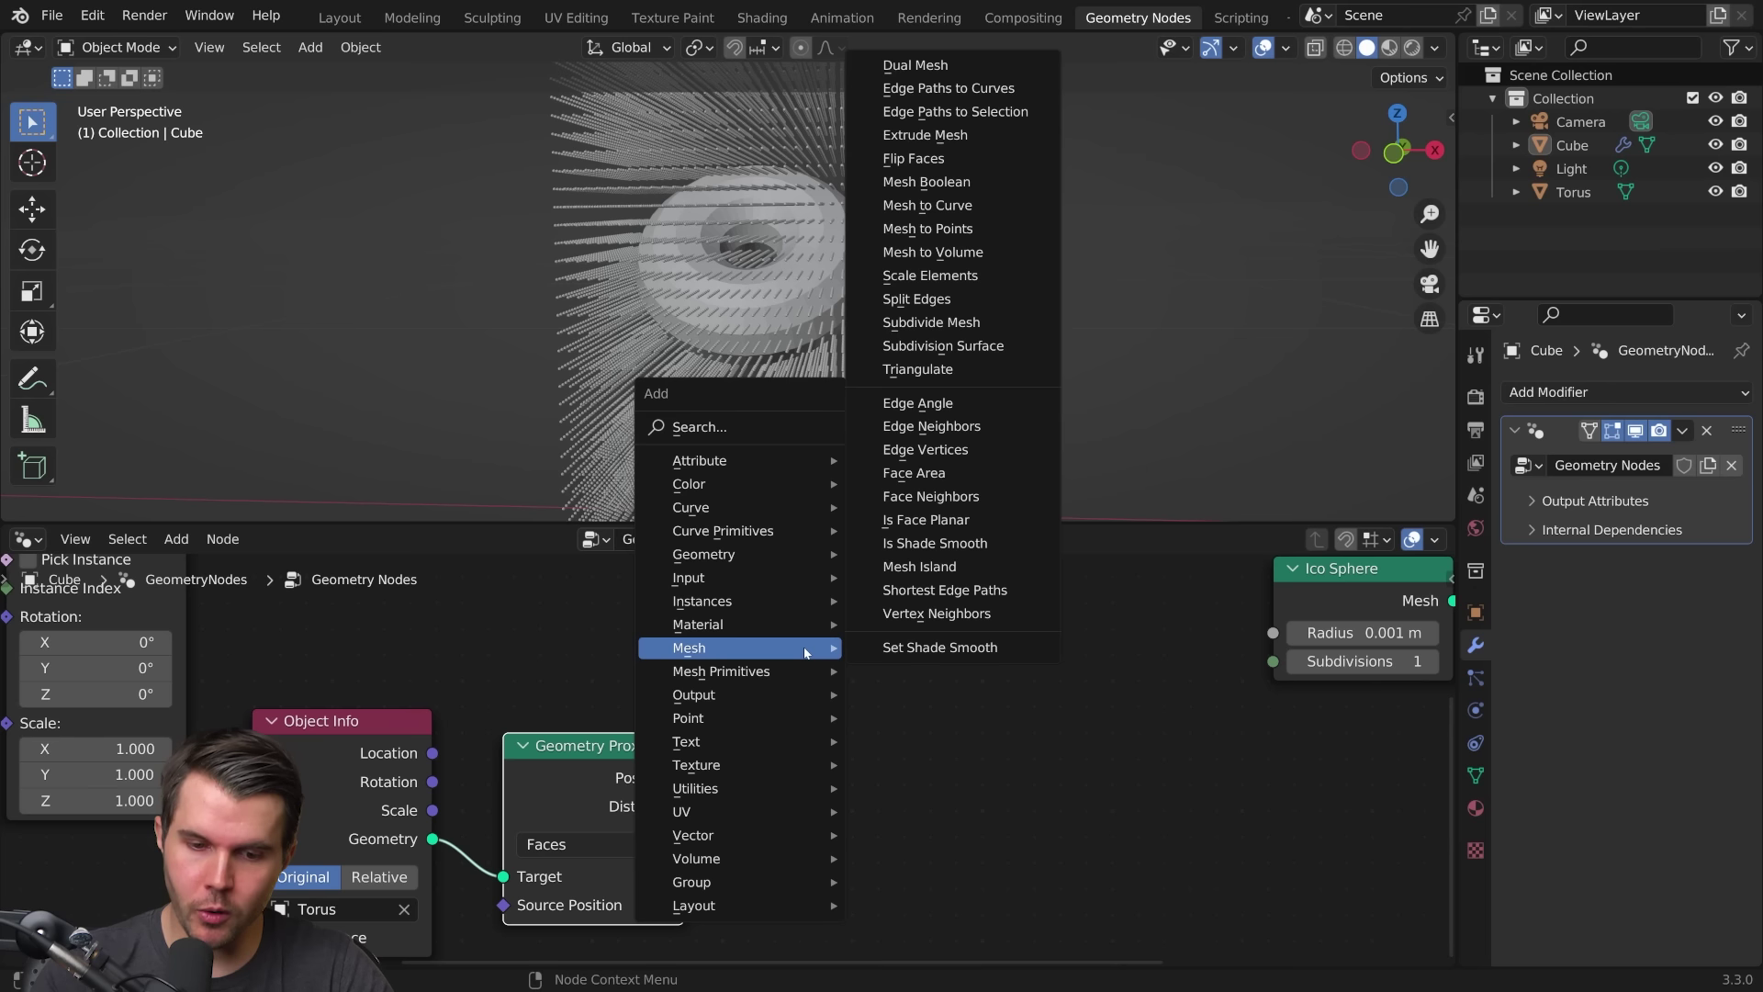
pyautogui.click(898, 716)
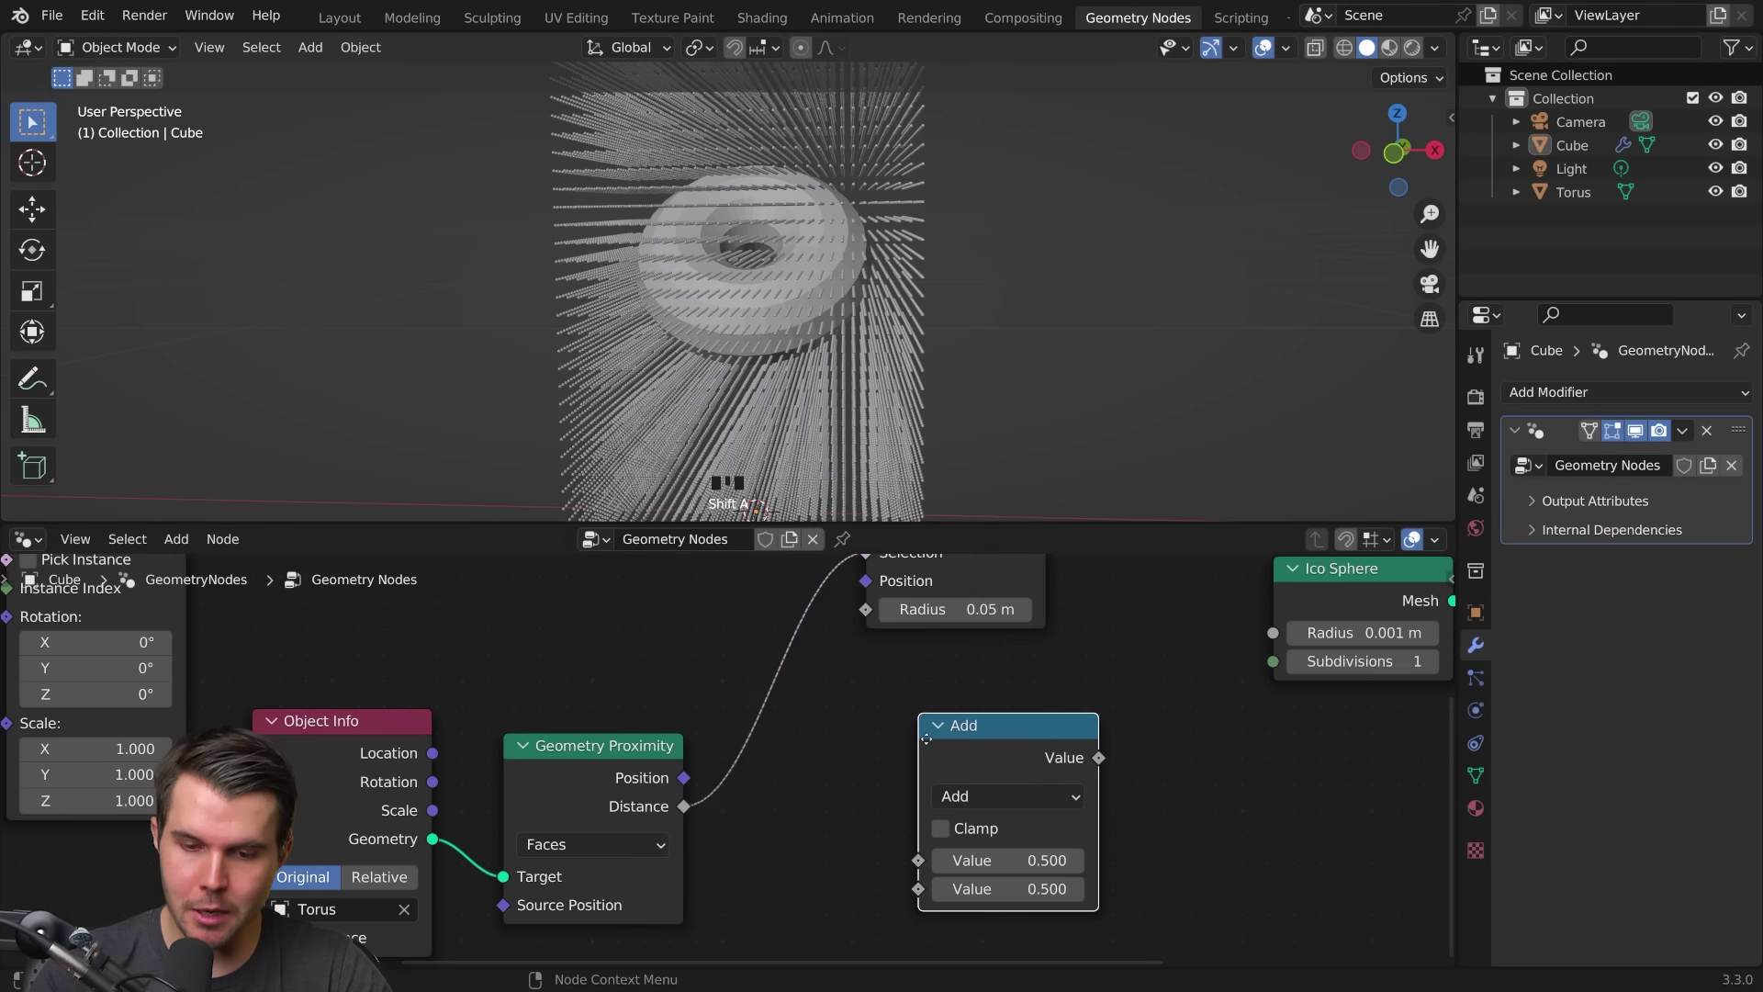
pyautogui.click(790, 685)
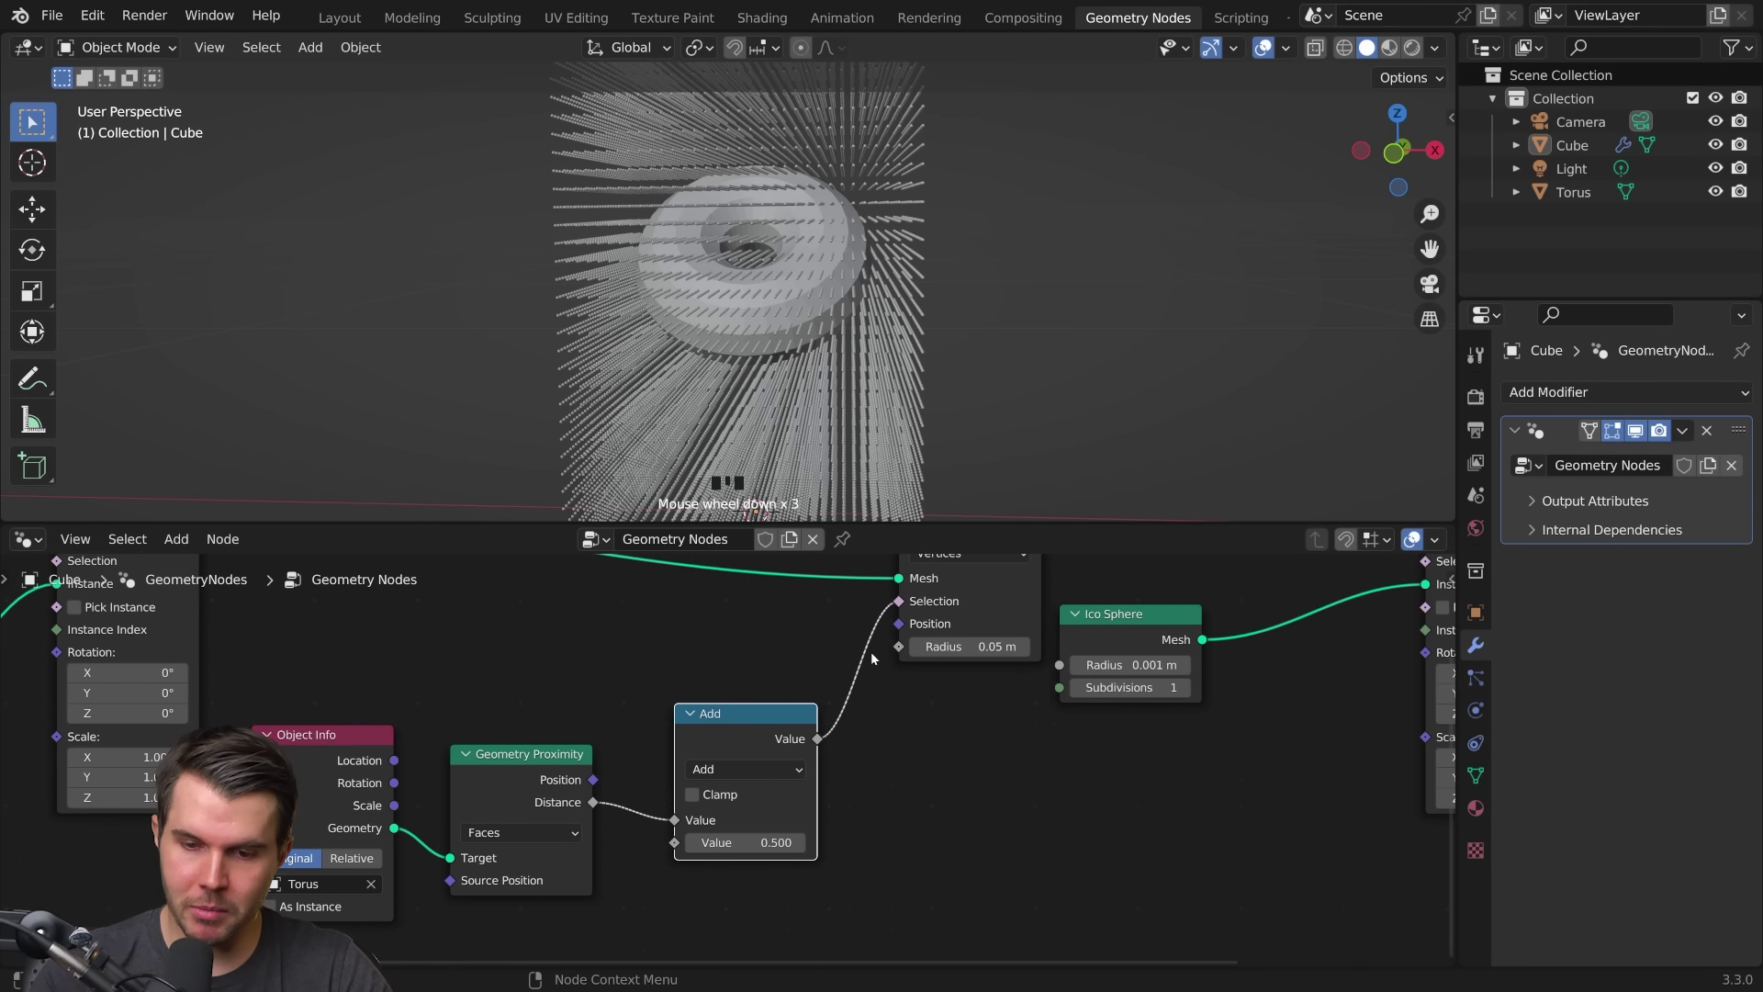
pyautogui.moveTo(871, 653); pyautogui.dragTo(745, 658, button='middle')
pyautogui.click(748, 774)
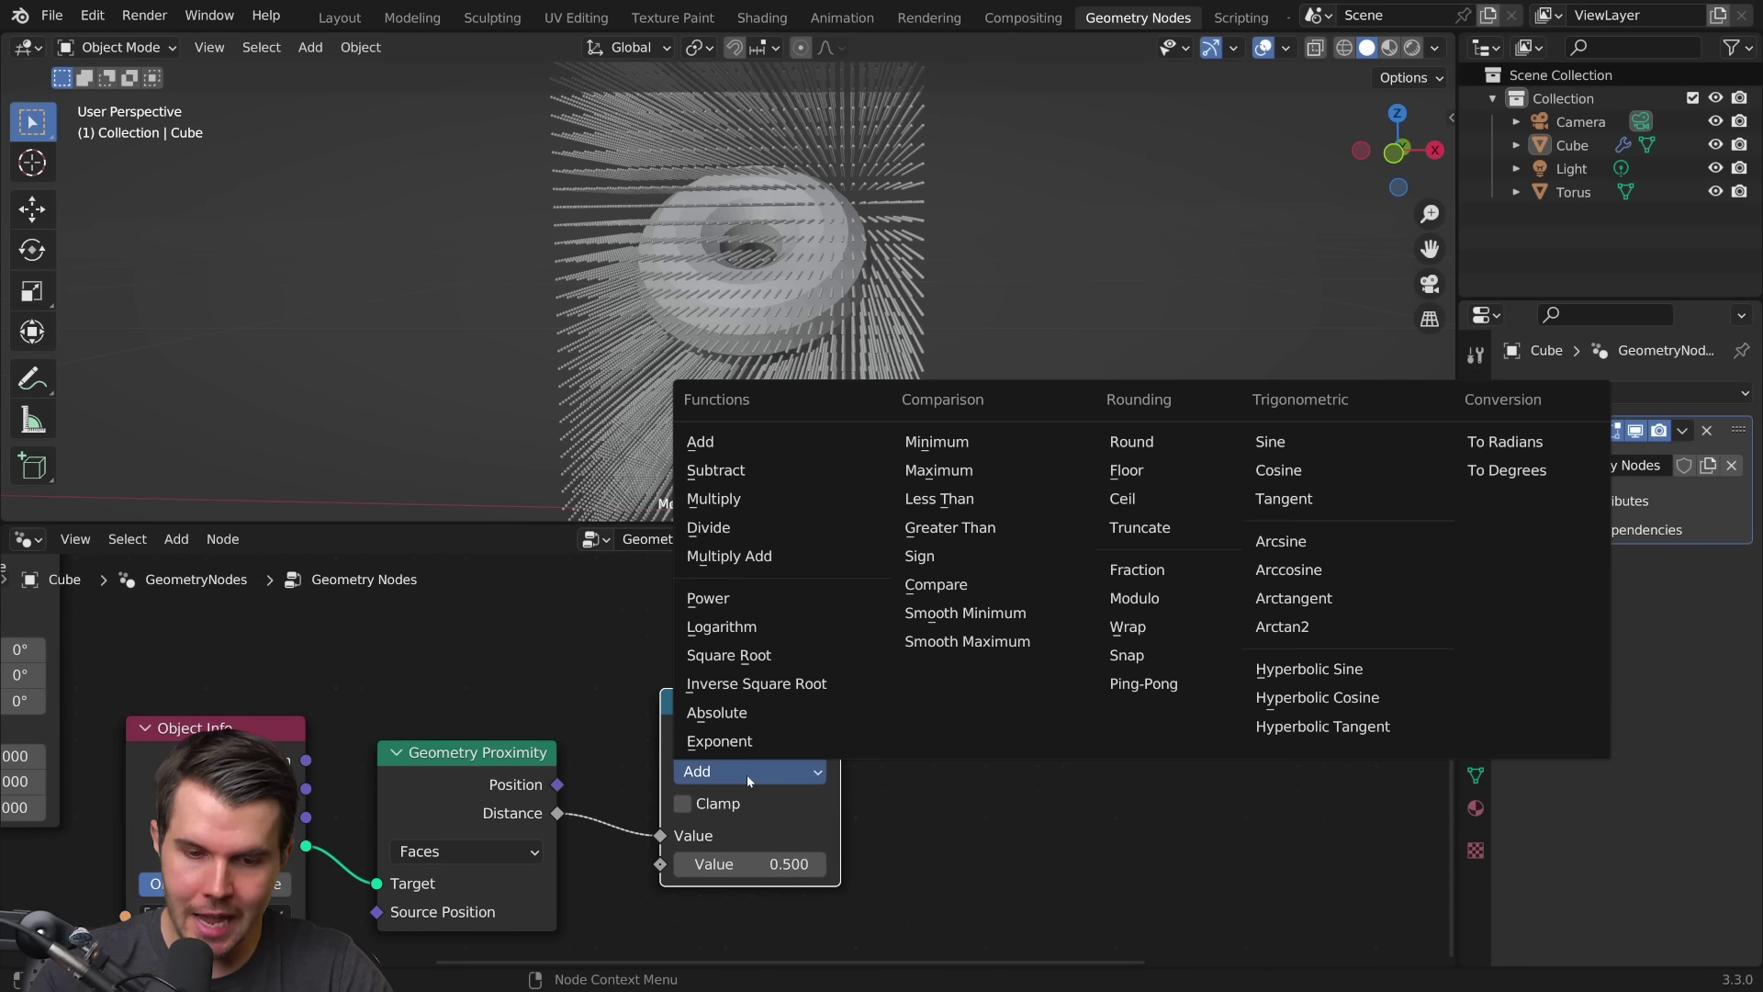
pyautogui.click(940, 499)
pyautogui.scroll(2, 745, 881)
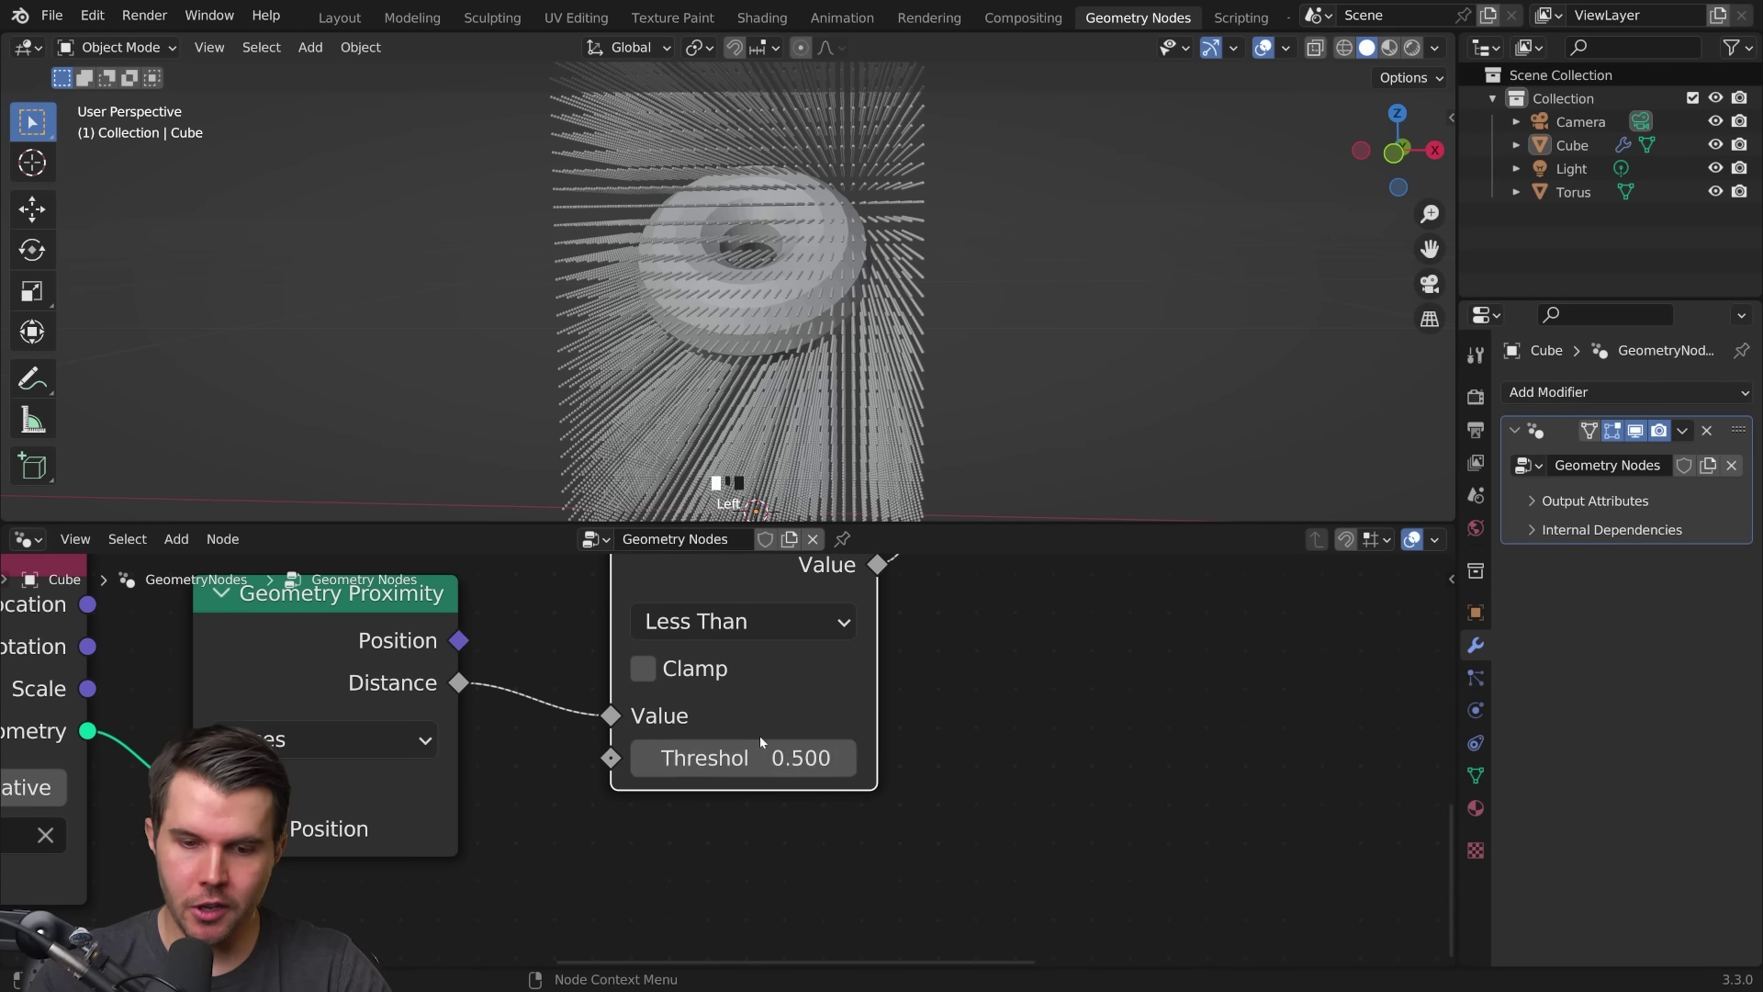
# Step: Set the Less Than Threshold to 0.001 and nudge Instance on Points left
pyautogui.click(644, 761)
pyautogui.click(645, 760)
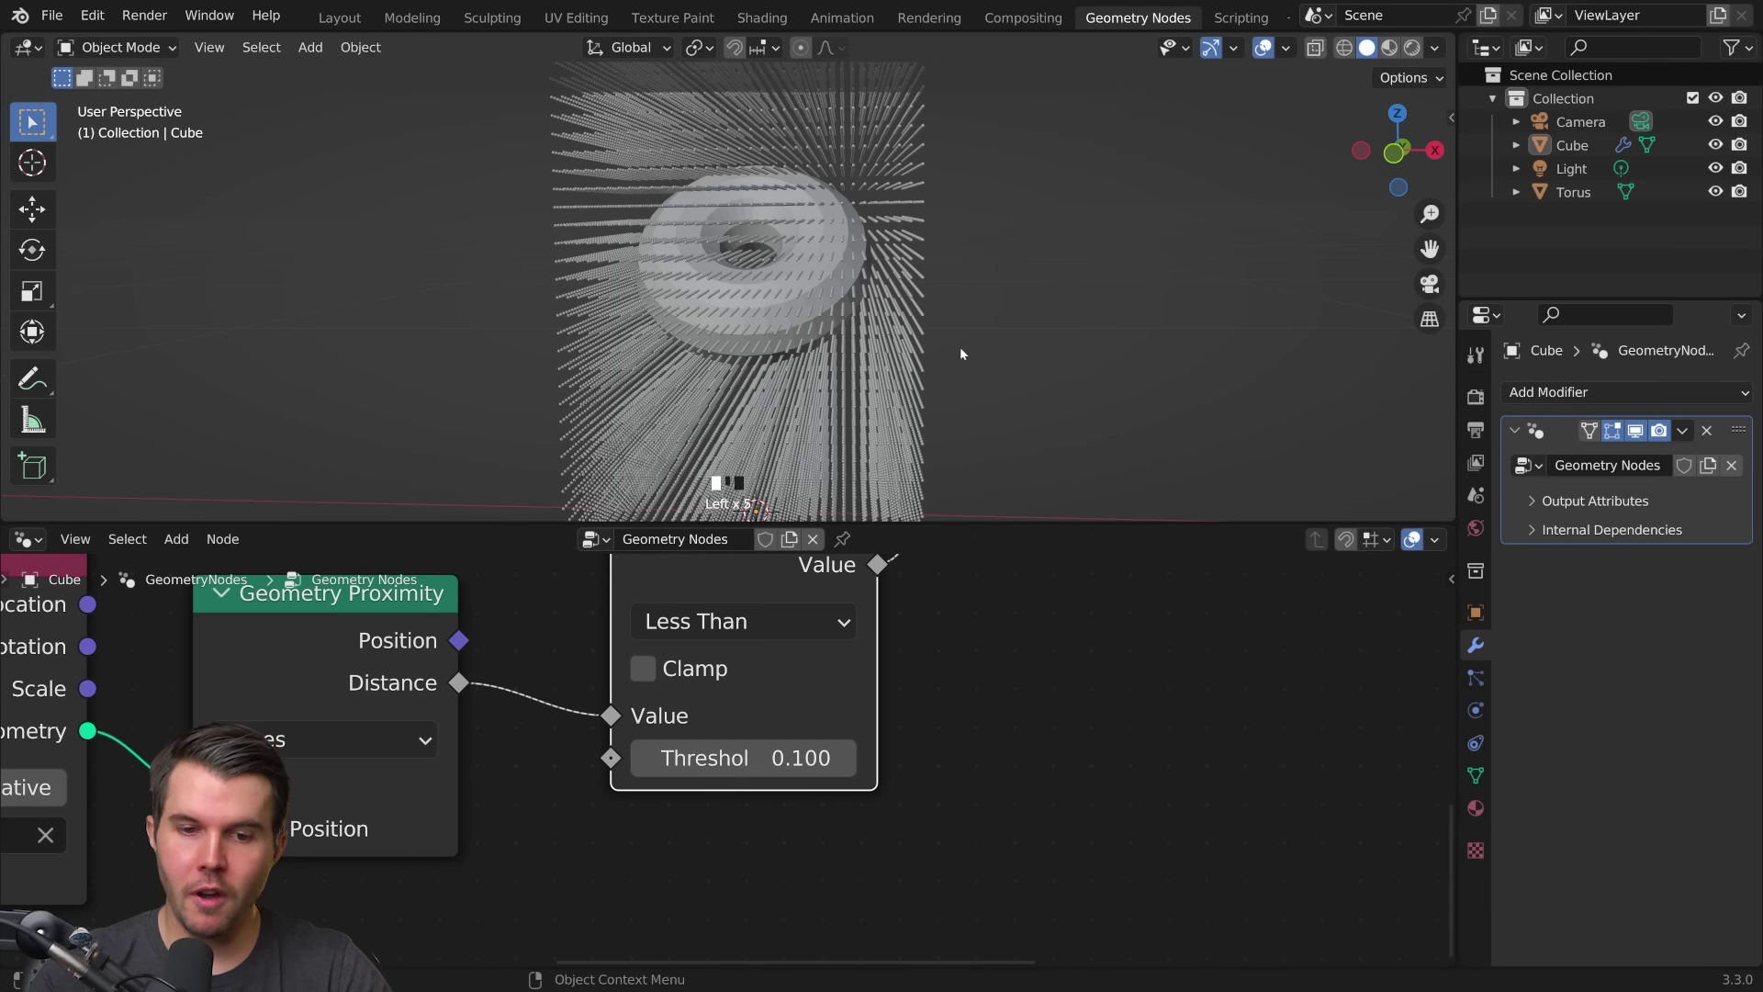
pyautogui.scroll(2, 759, 272)
pyautogui.scroll(-2, 800, 266)
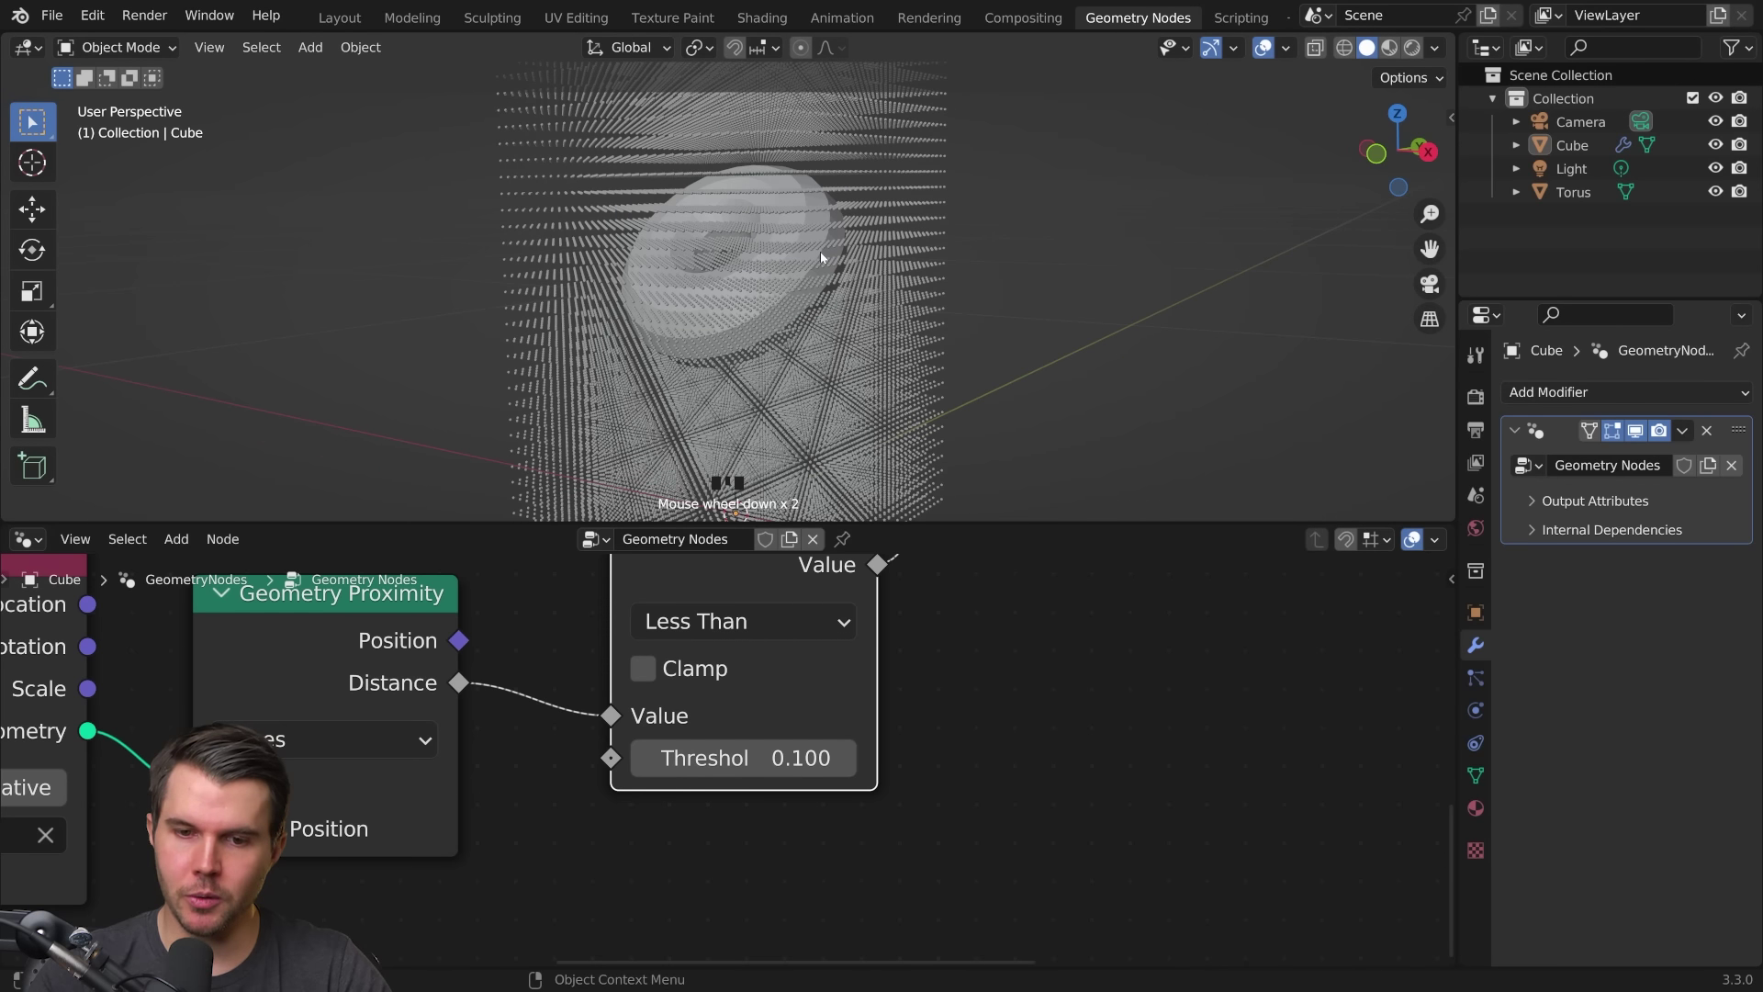
pyautogui.click(744, 758)
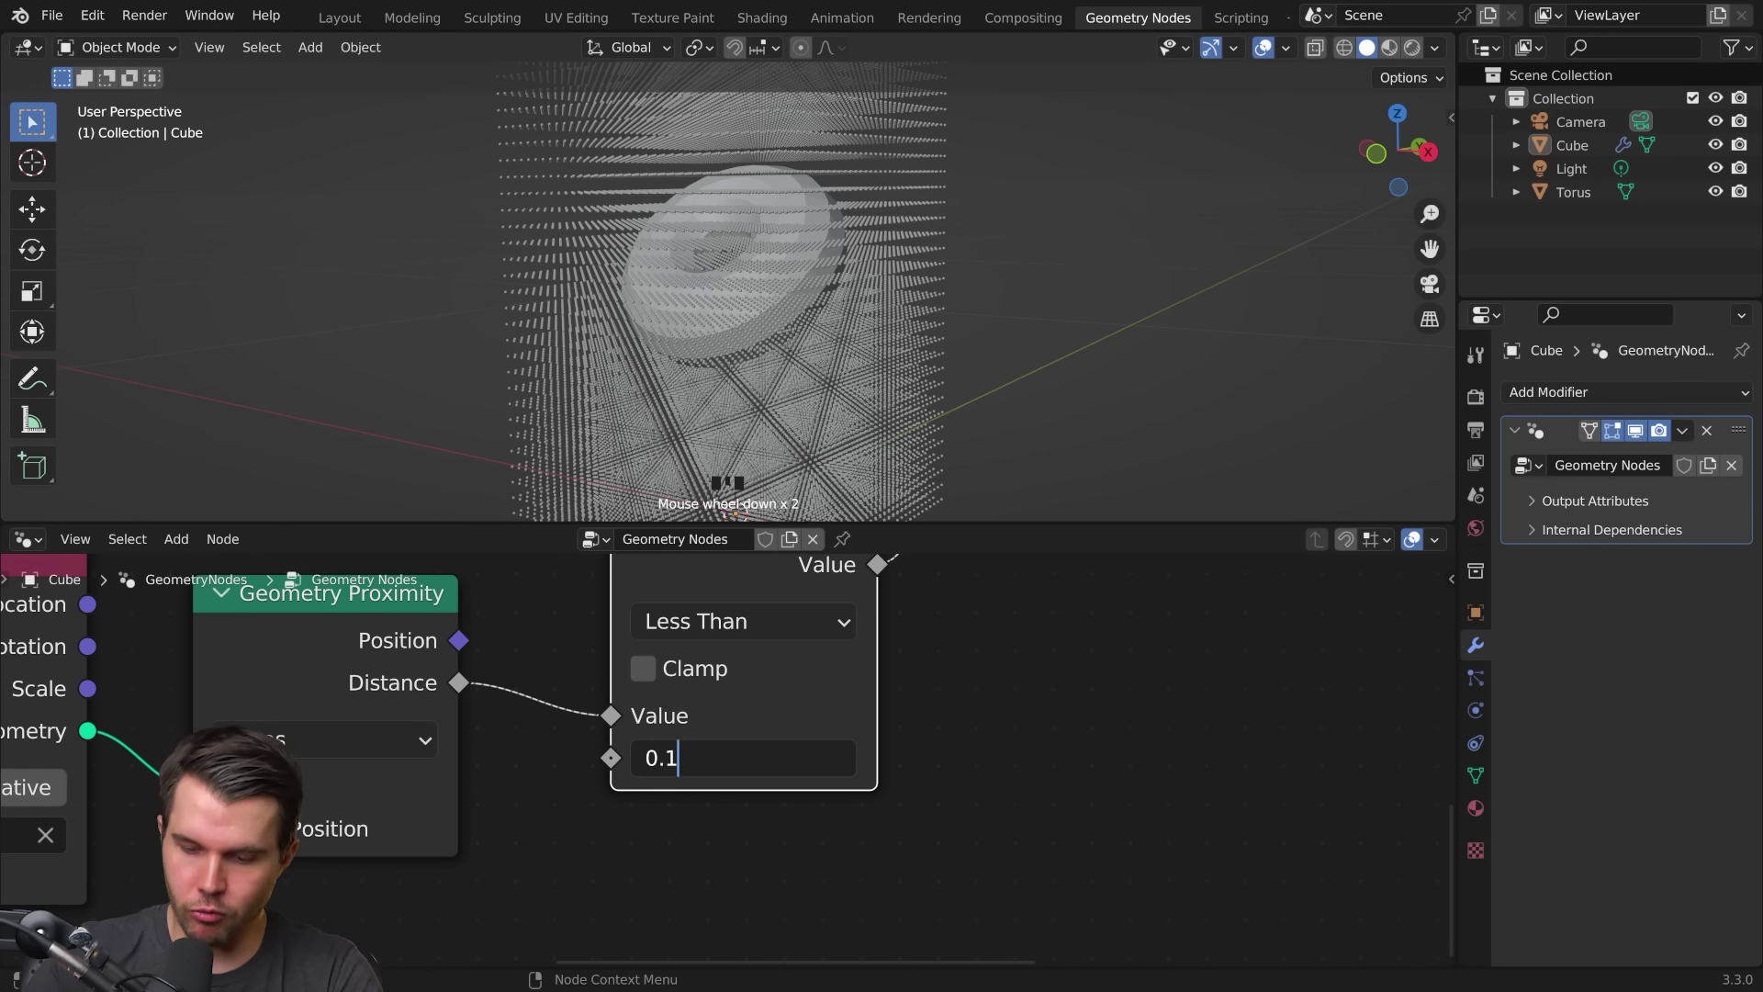
pyautogui.press('Left')
pyautogui.write('0')
pyautogui.press('Return')
pyautogui.moveTo(889, 250)
pyautogui.mouseDown(button='middle')
pyautogui.moveTo(925, 282)
pyautogui.moveTo(779, 307)
pyautogui.mouseUp(button='middle')
pyautogui.scroll(-7, 834, 265)
pyautogui.scroll(6, 834, 264)
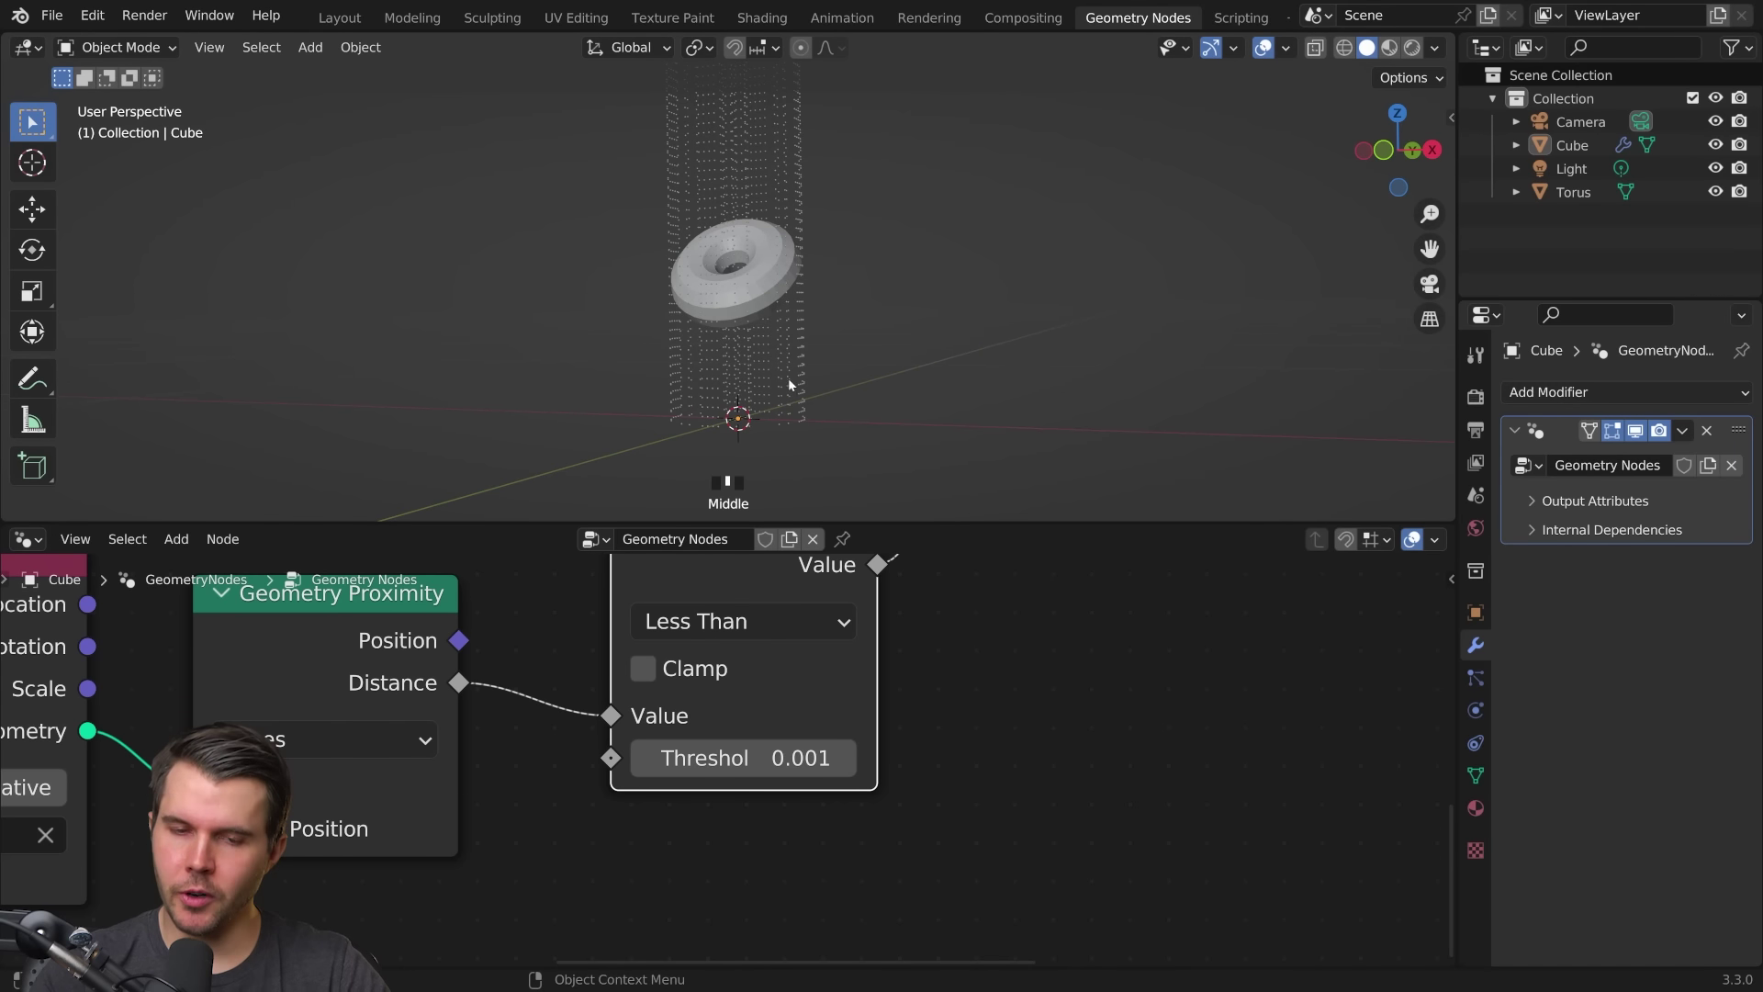
pyautogui.scroll(2, 786, 340)
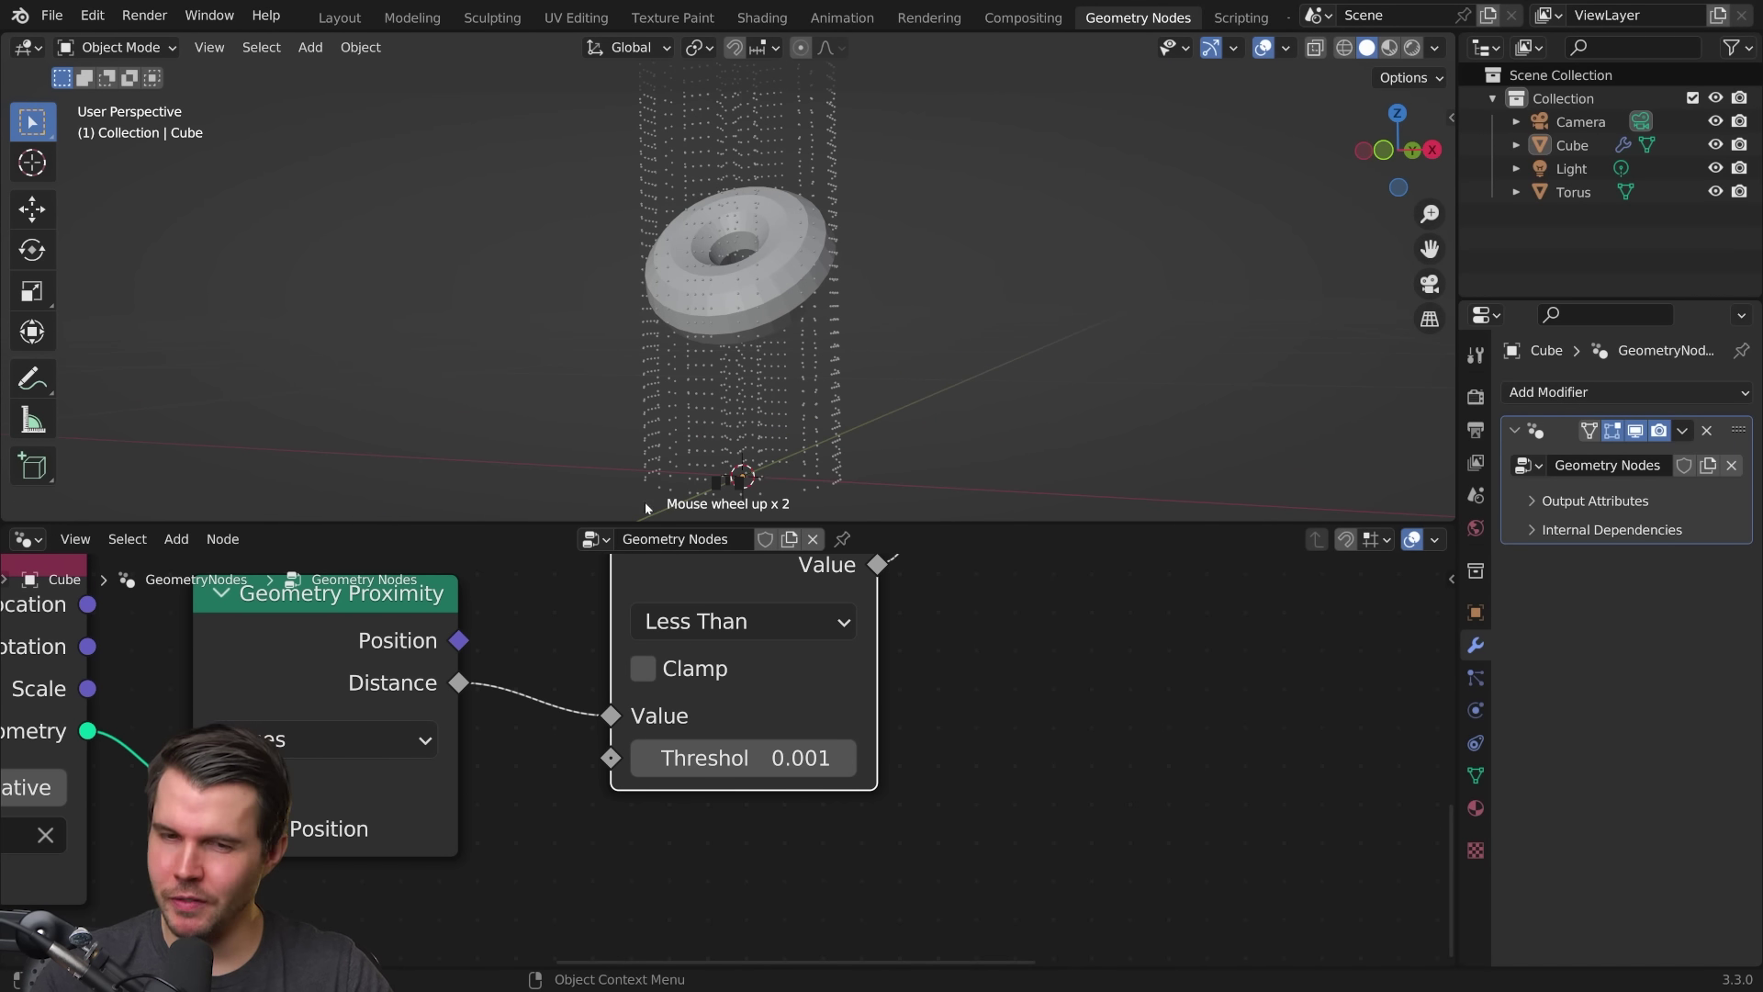
pyautogui.scroll(-4, 879, 827)
pyautogui.scroll(-2, 879, 828)
pyautogui.scroll(-2, 685, 717)
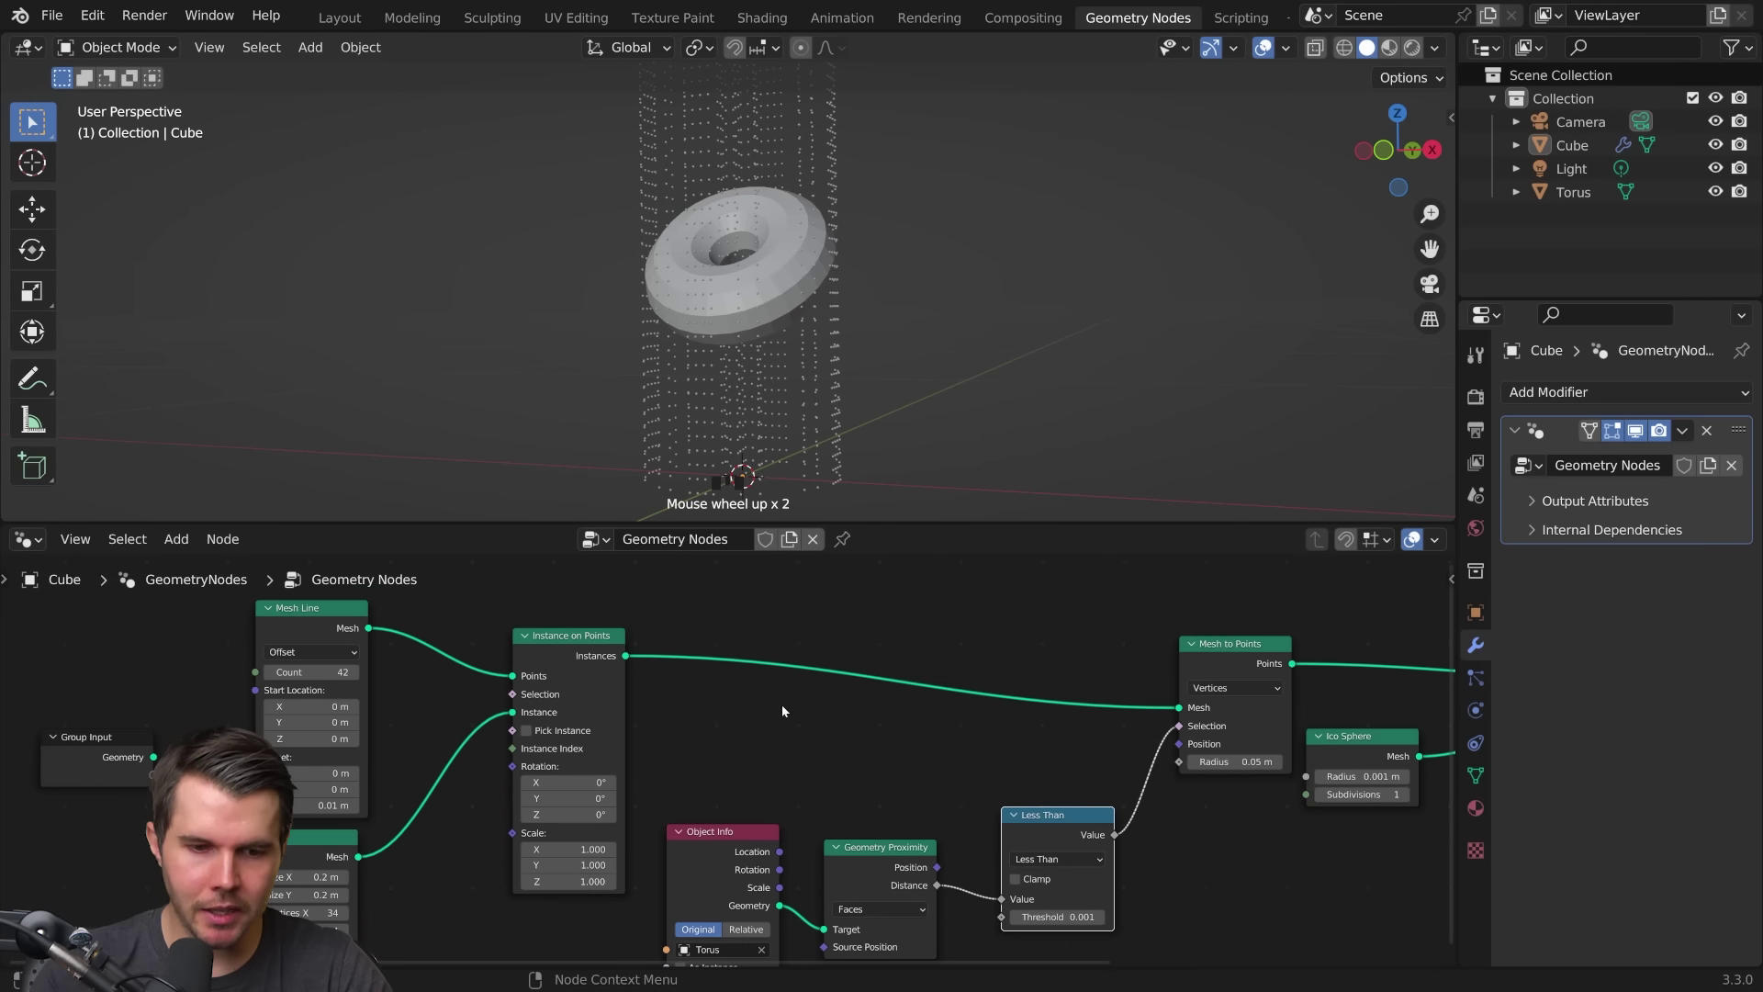
pyautogui.moveTo(579, 637); pyautogui.dragTo(553, 631)
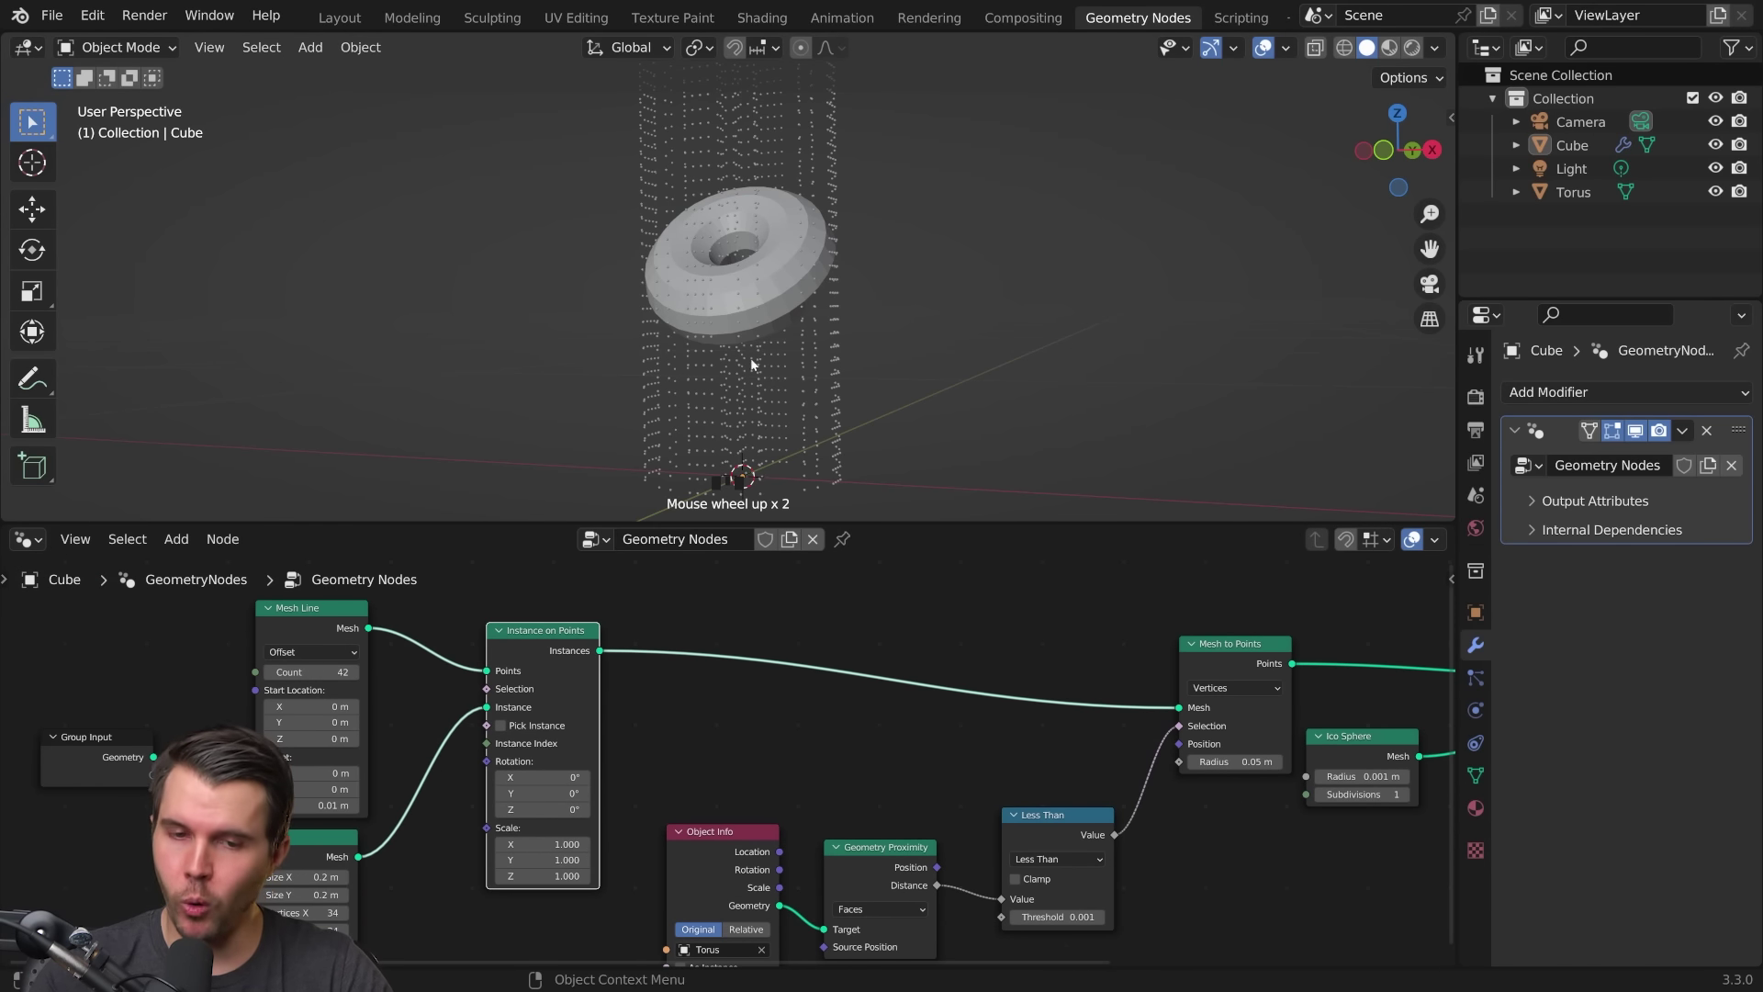
pyautogui.scroll(1, 710, 712)
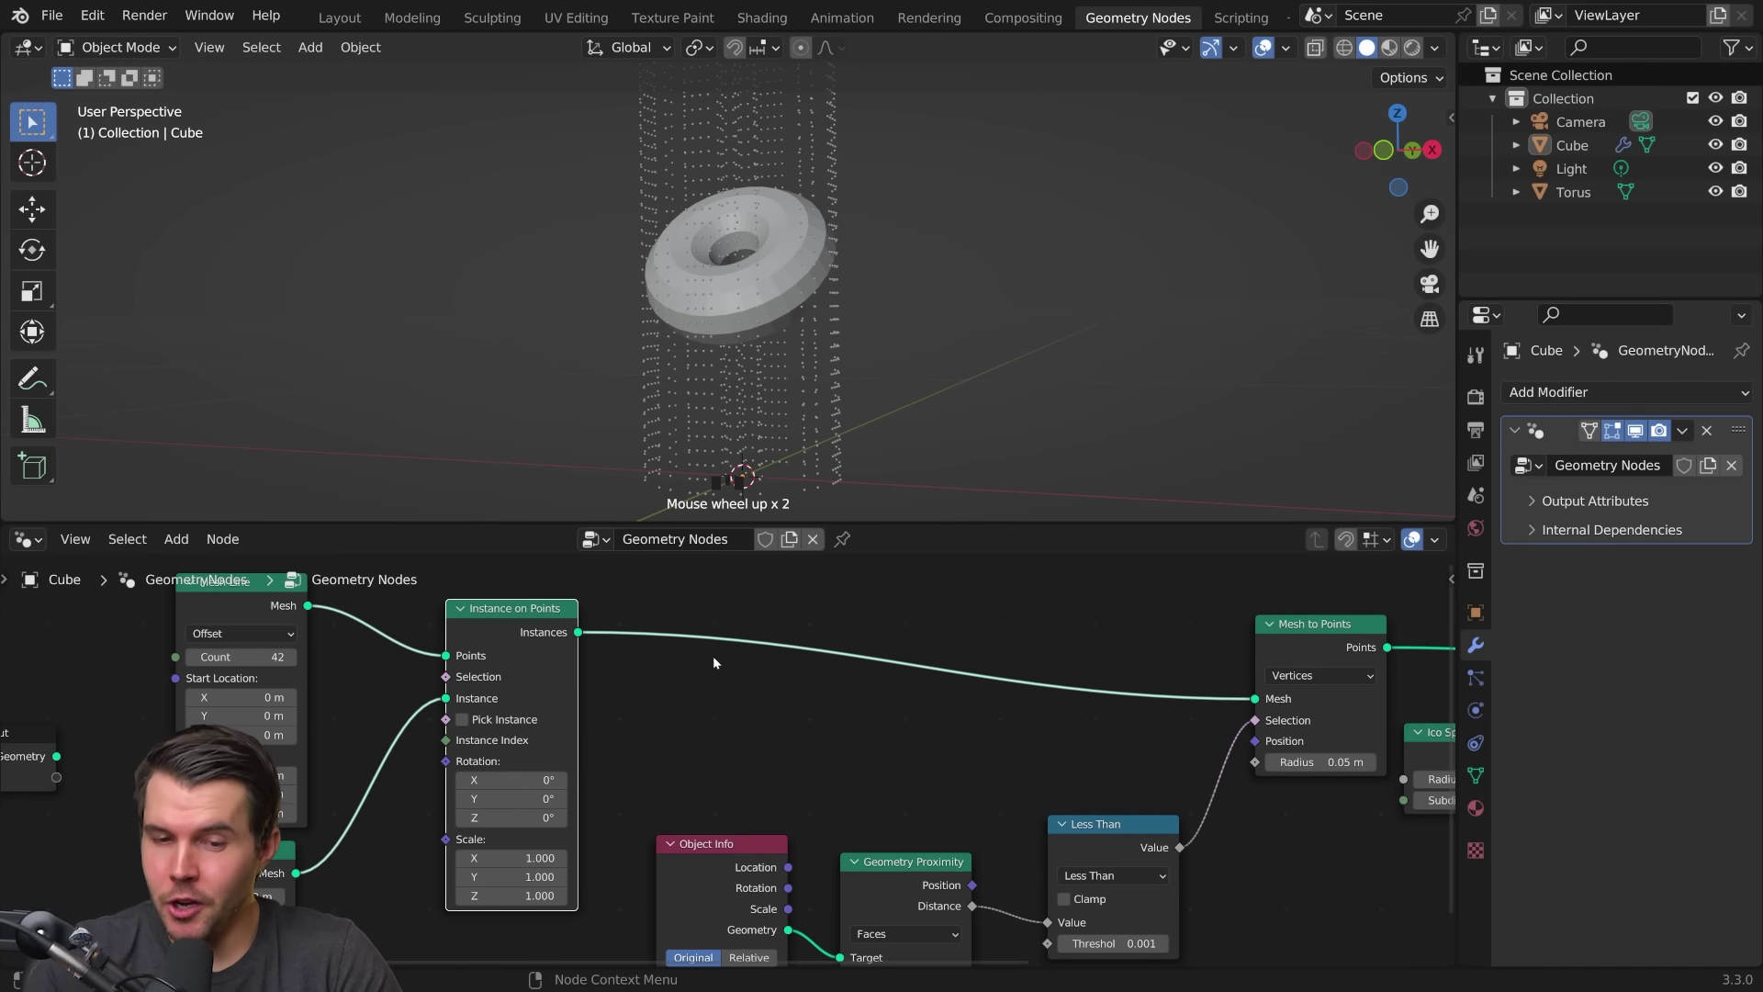
# Step: Drop a Realize Instances node onto the Instance on Points to Mesh to Points link
pyautogui.hotkey('shift', 'a')
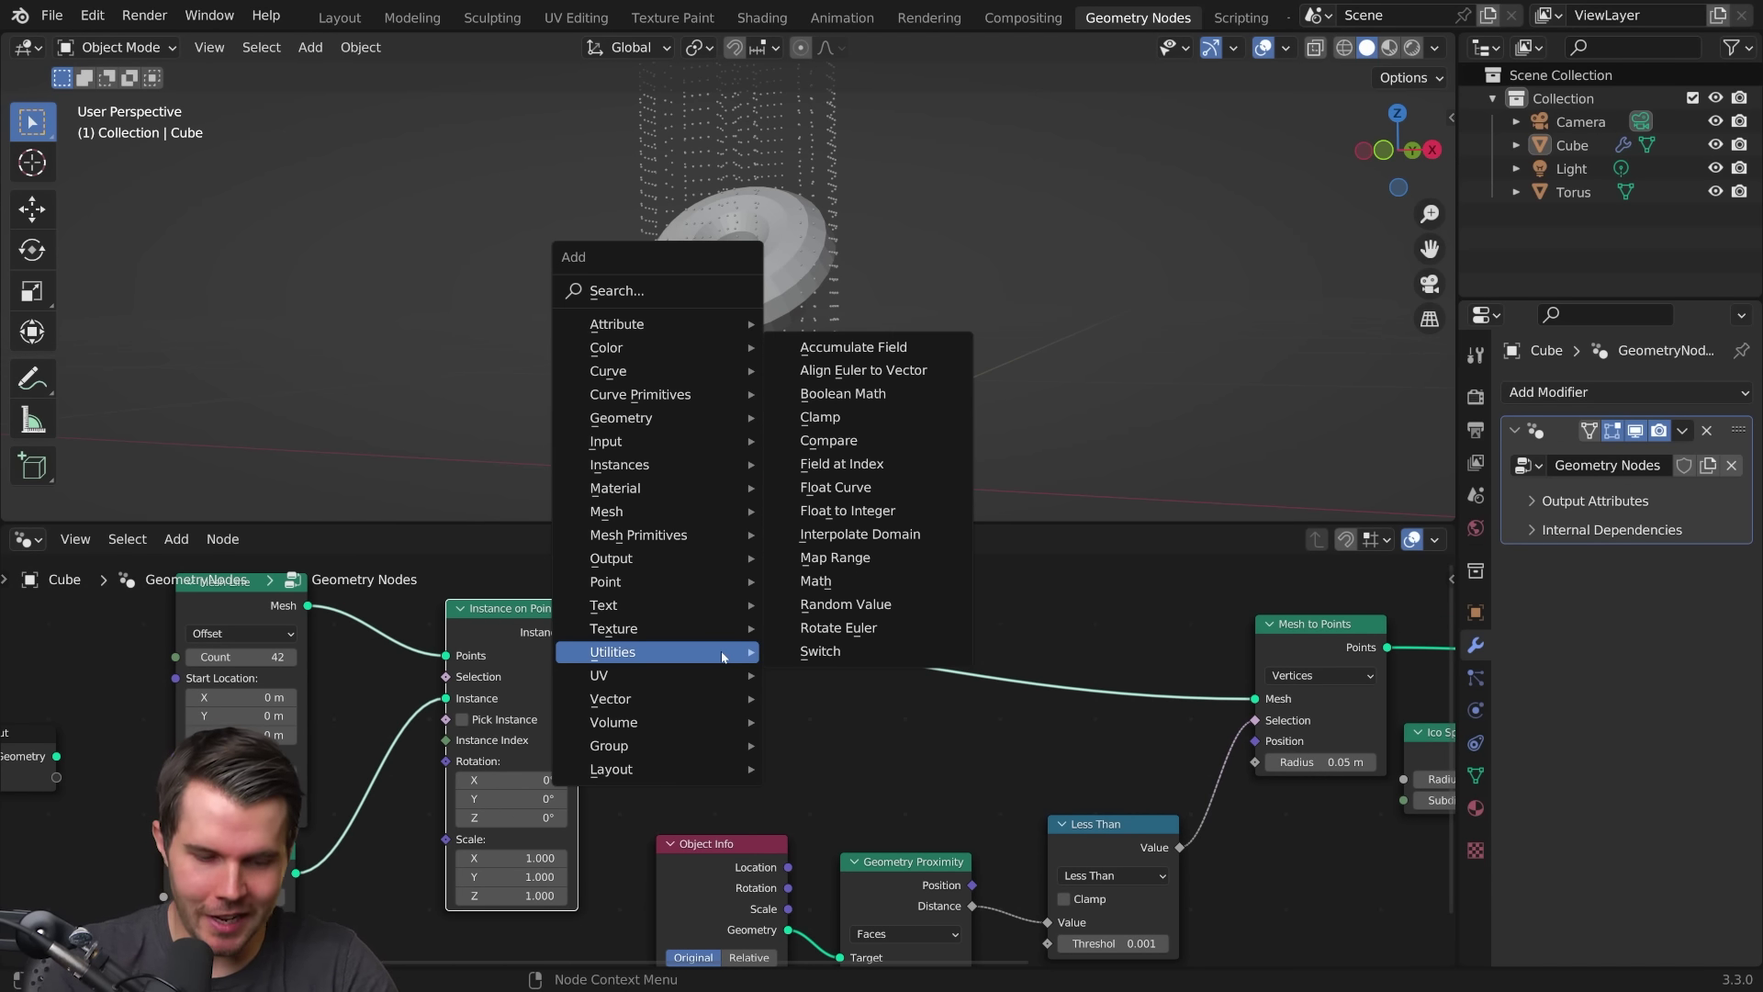
pyautogui.write('reali')
pyautogui.press('Return')
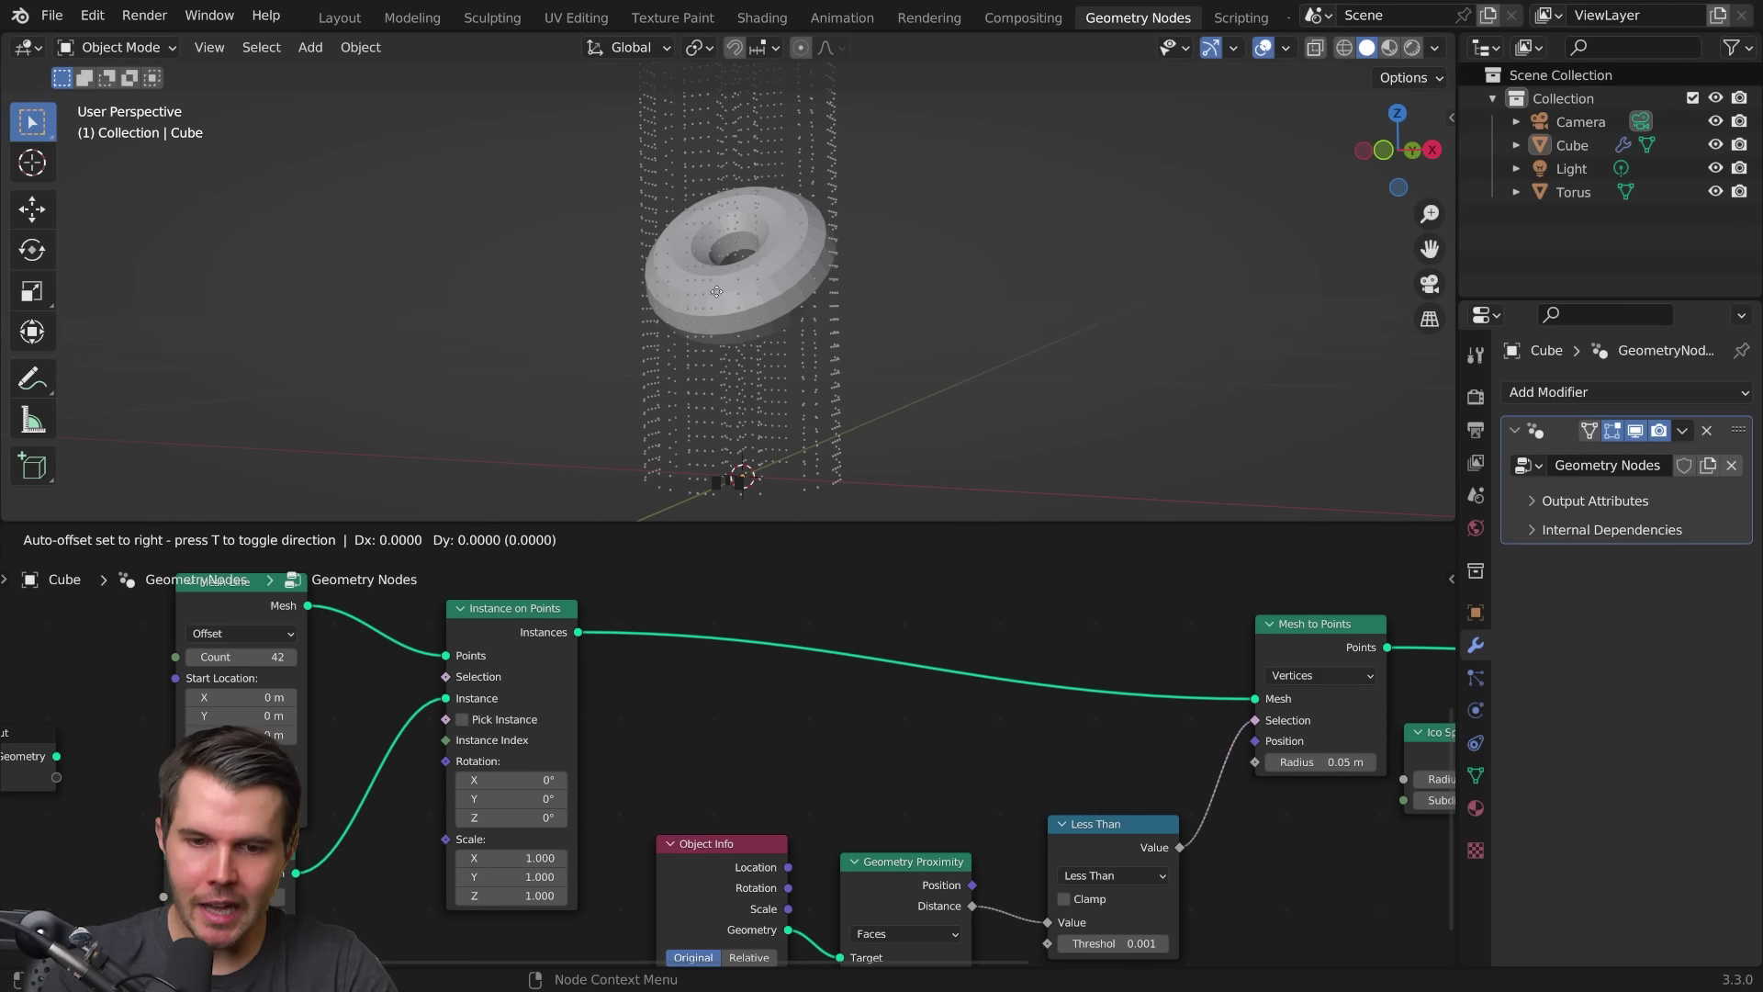
pyautogui.click(777, 627)
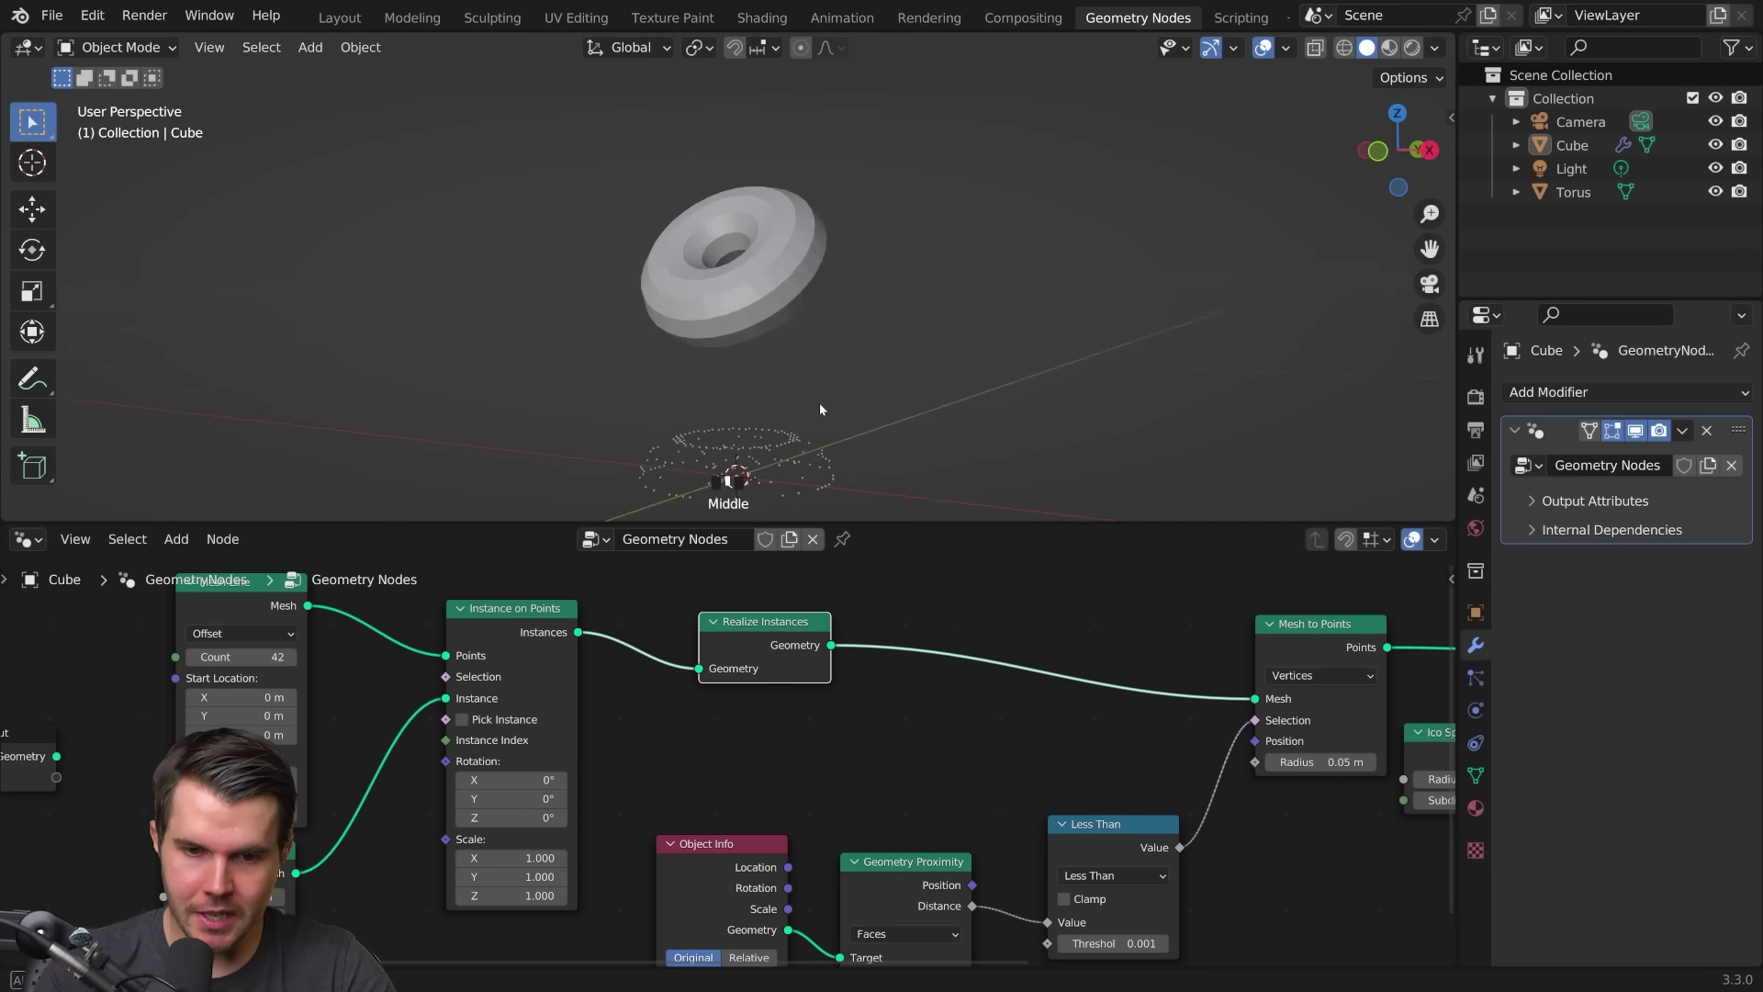
pyautogui.keyDown('shift'); pyautogui.moveTo(815, 403); pyautogui.dragTo(788, 333, button='middle'); pyautogui.keyUp('shift')
pyautogui.scroll(3, 795, 346)
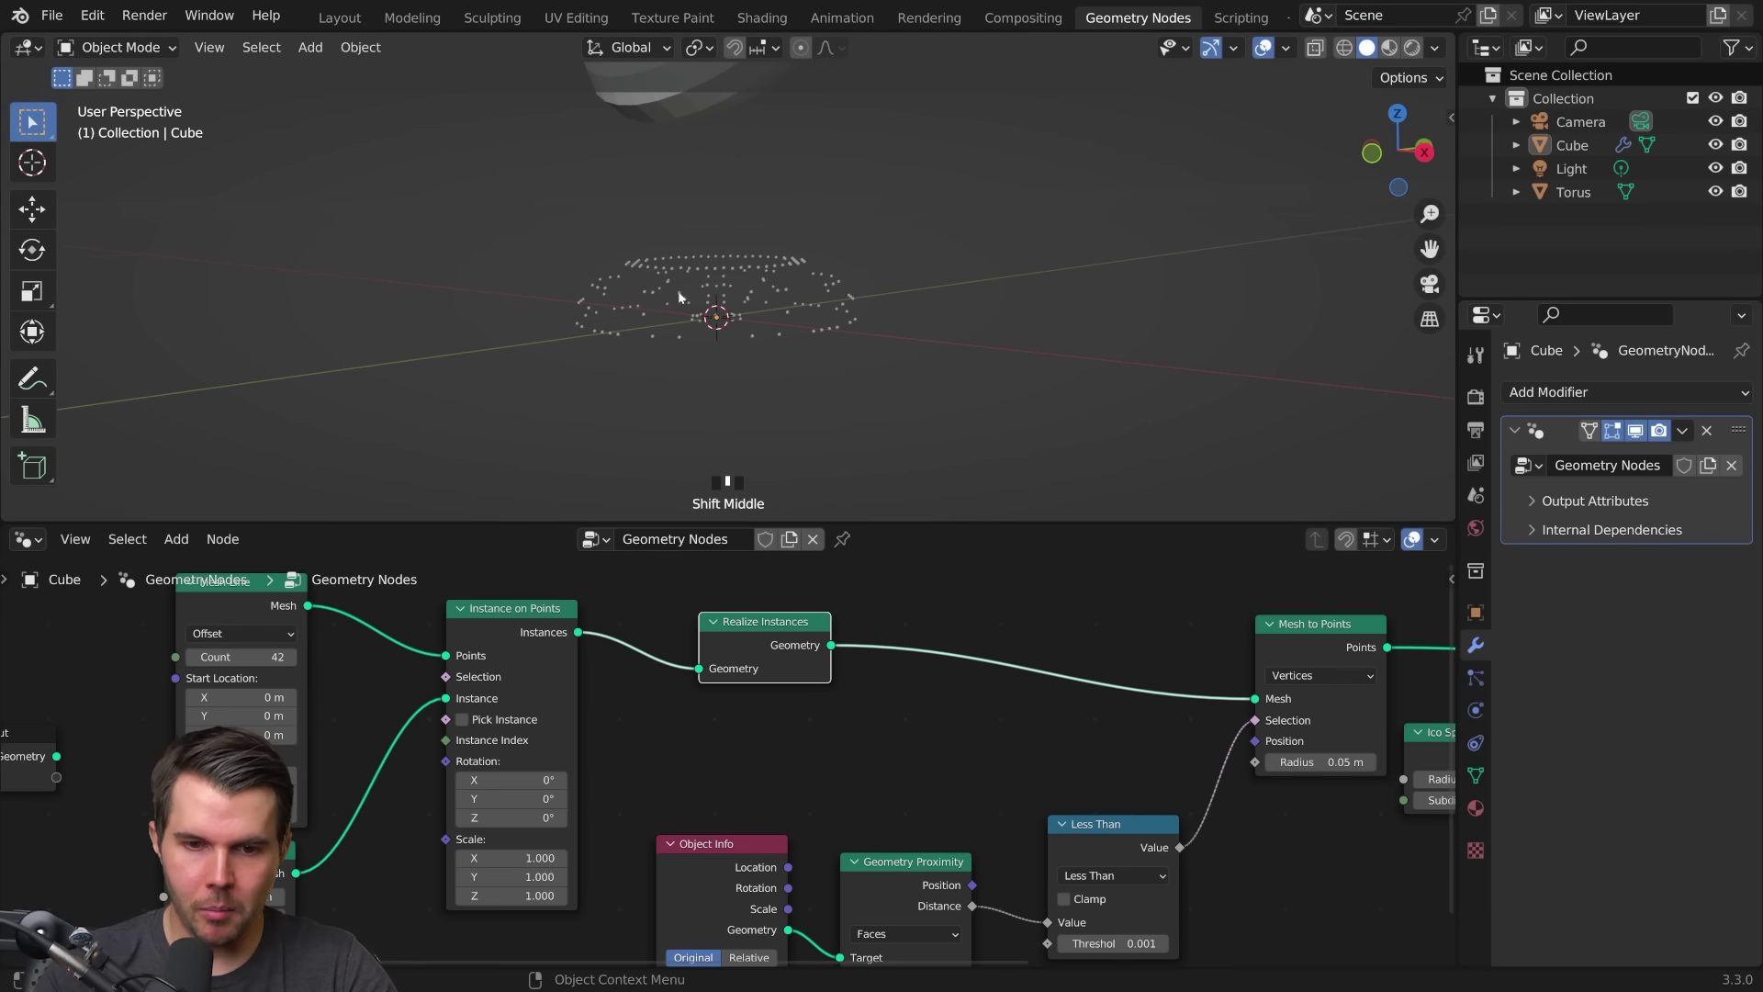
pyautogui.scroll(-2, 718, 293)
pyautogui.moveTo(868, 647); pyautogui.dragTo(738, 763, button='middle')
pyautogui.scroll(2, 737, 763)
pyautogui.scroll(2, 737, 763)
pyautogui.moveTo(682, 700); pyautogui.dragTo(690, 736)
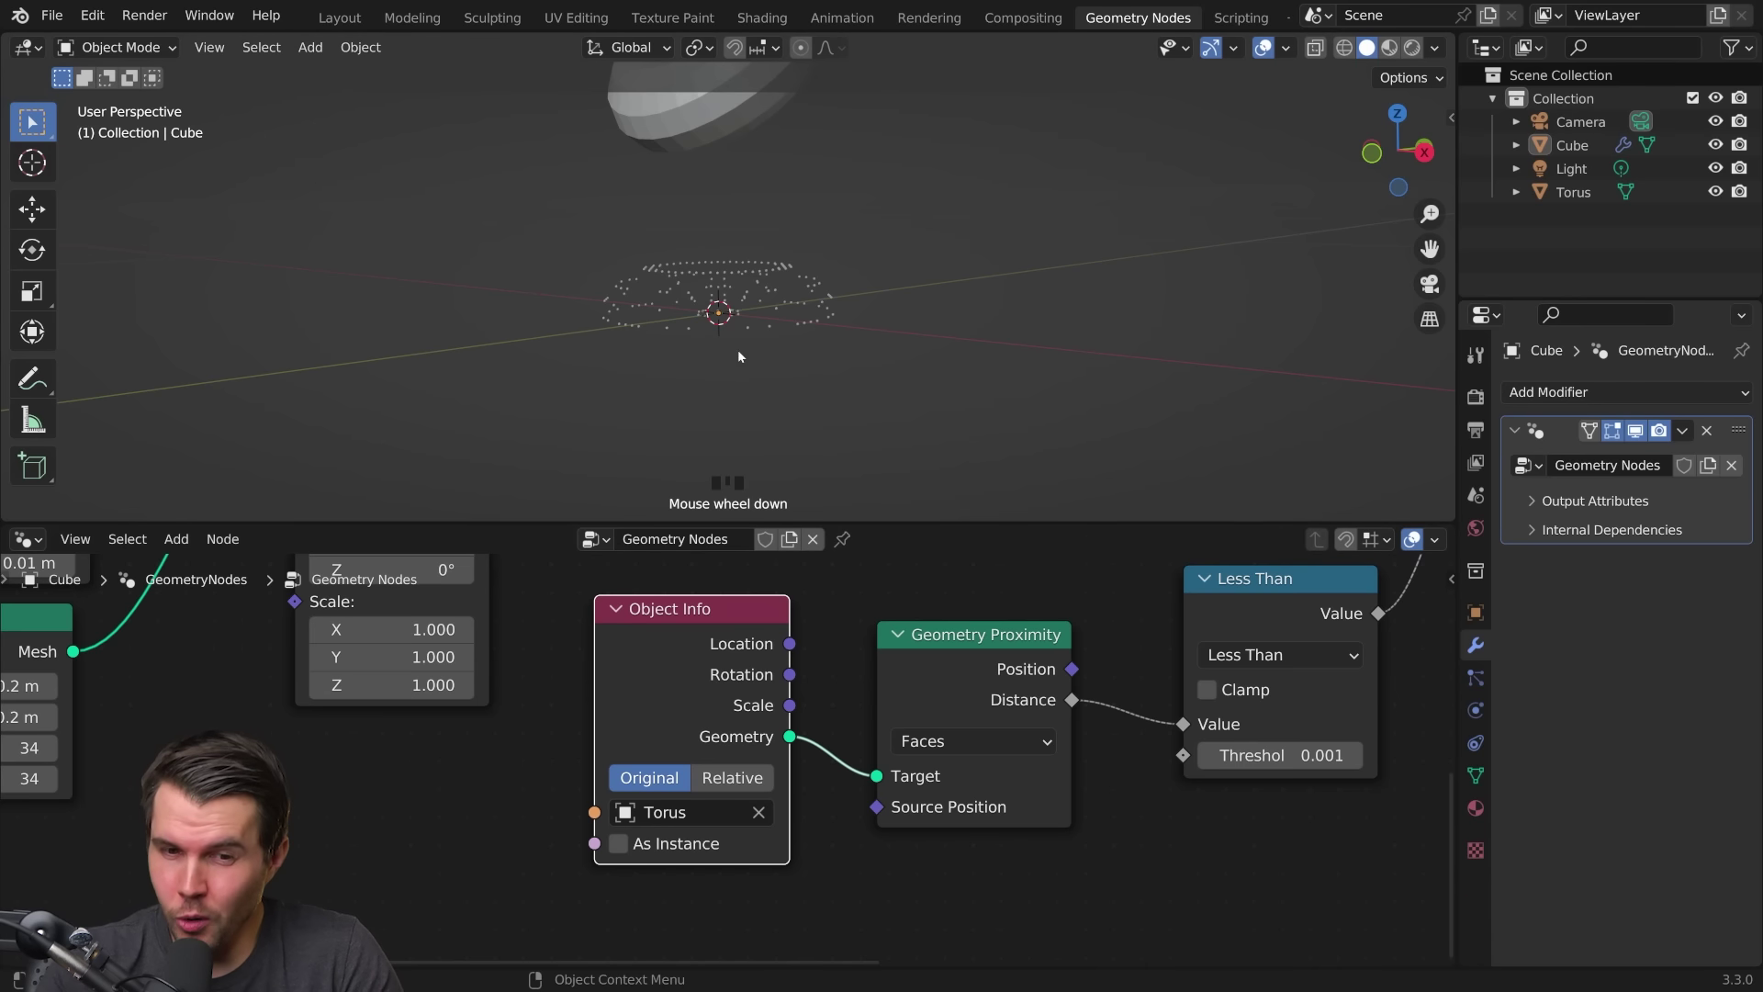
# Step: Switch Object Info to Relative and inspect the torus points in wireframe
pyautogui.click(731, 777)
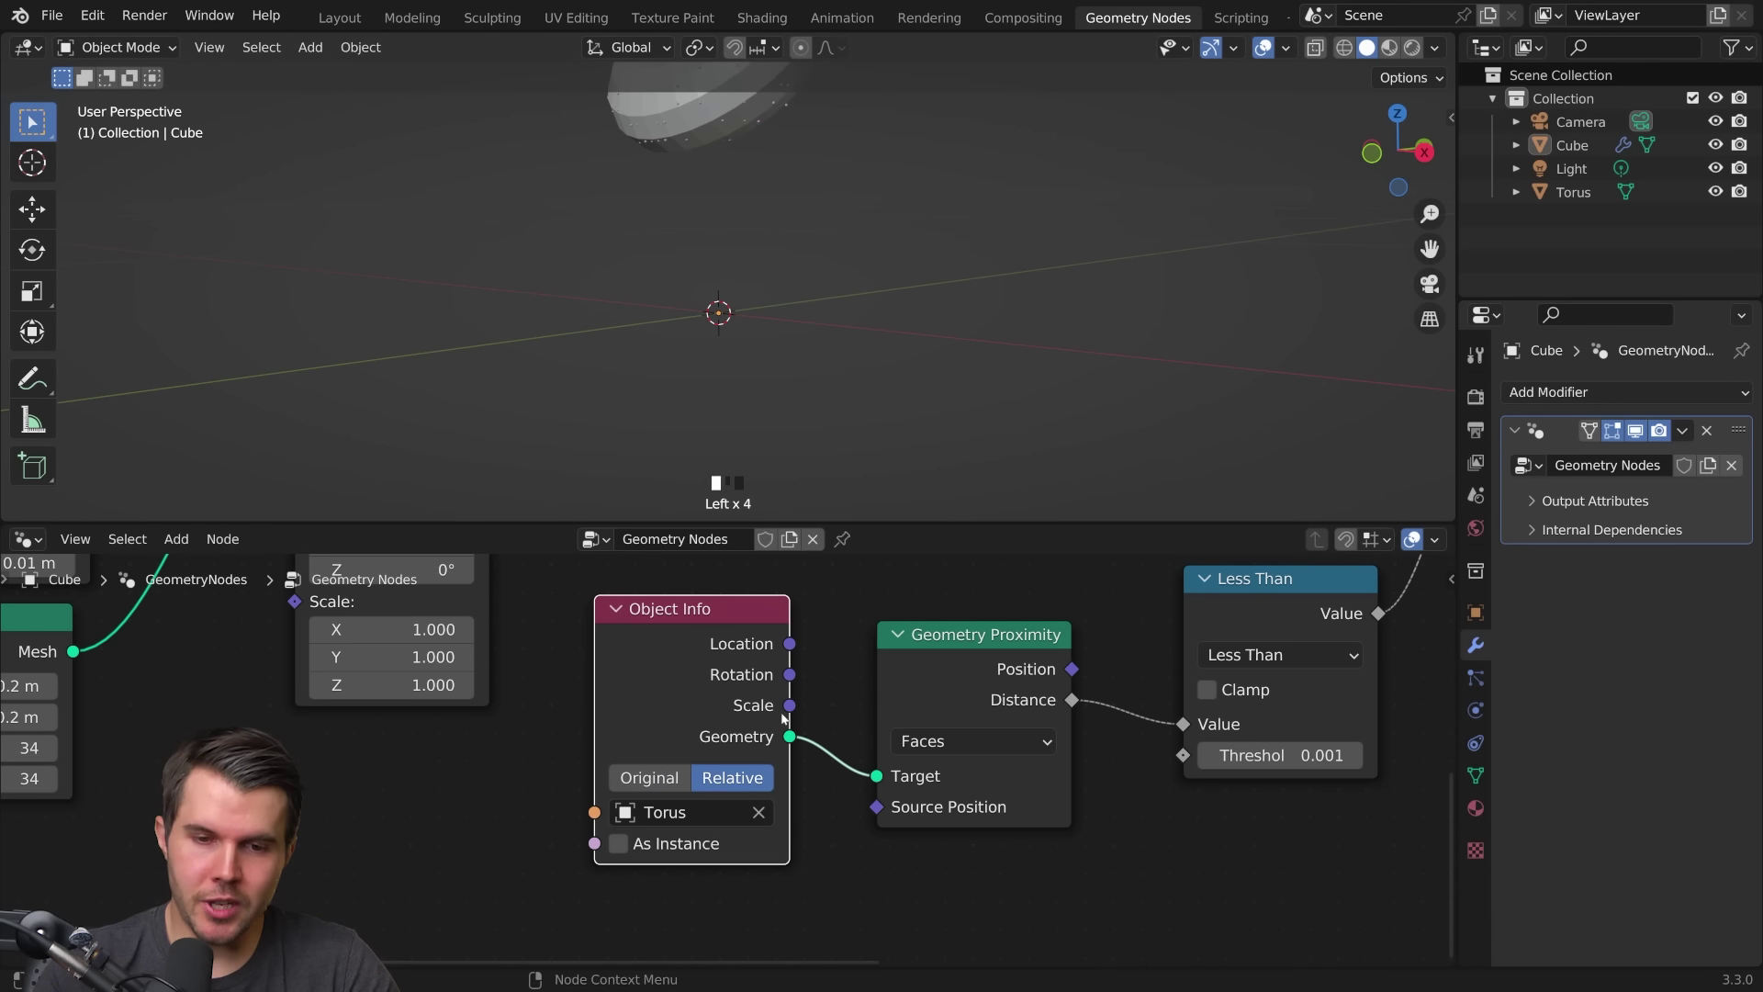
pyautogui.keyDown('shift'); pyautogui.moveTo(854, 194); pyautogui.dragTo(859, 239, button='middle'); pyautogui.keyUp('shift')
pyautogui.scroll(5, 859, 234)
pyautogui.press('z')
pyautogui.moveTo(831, 320); pyautogui.dragTo(947, 294, button='middle')
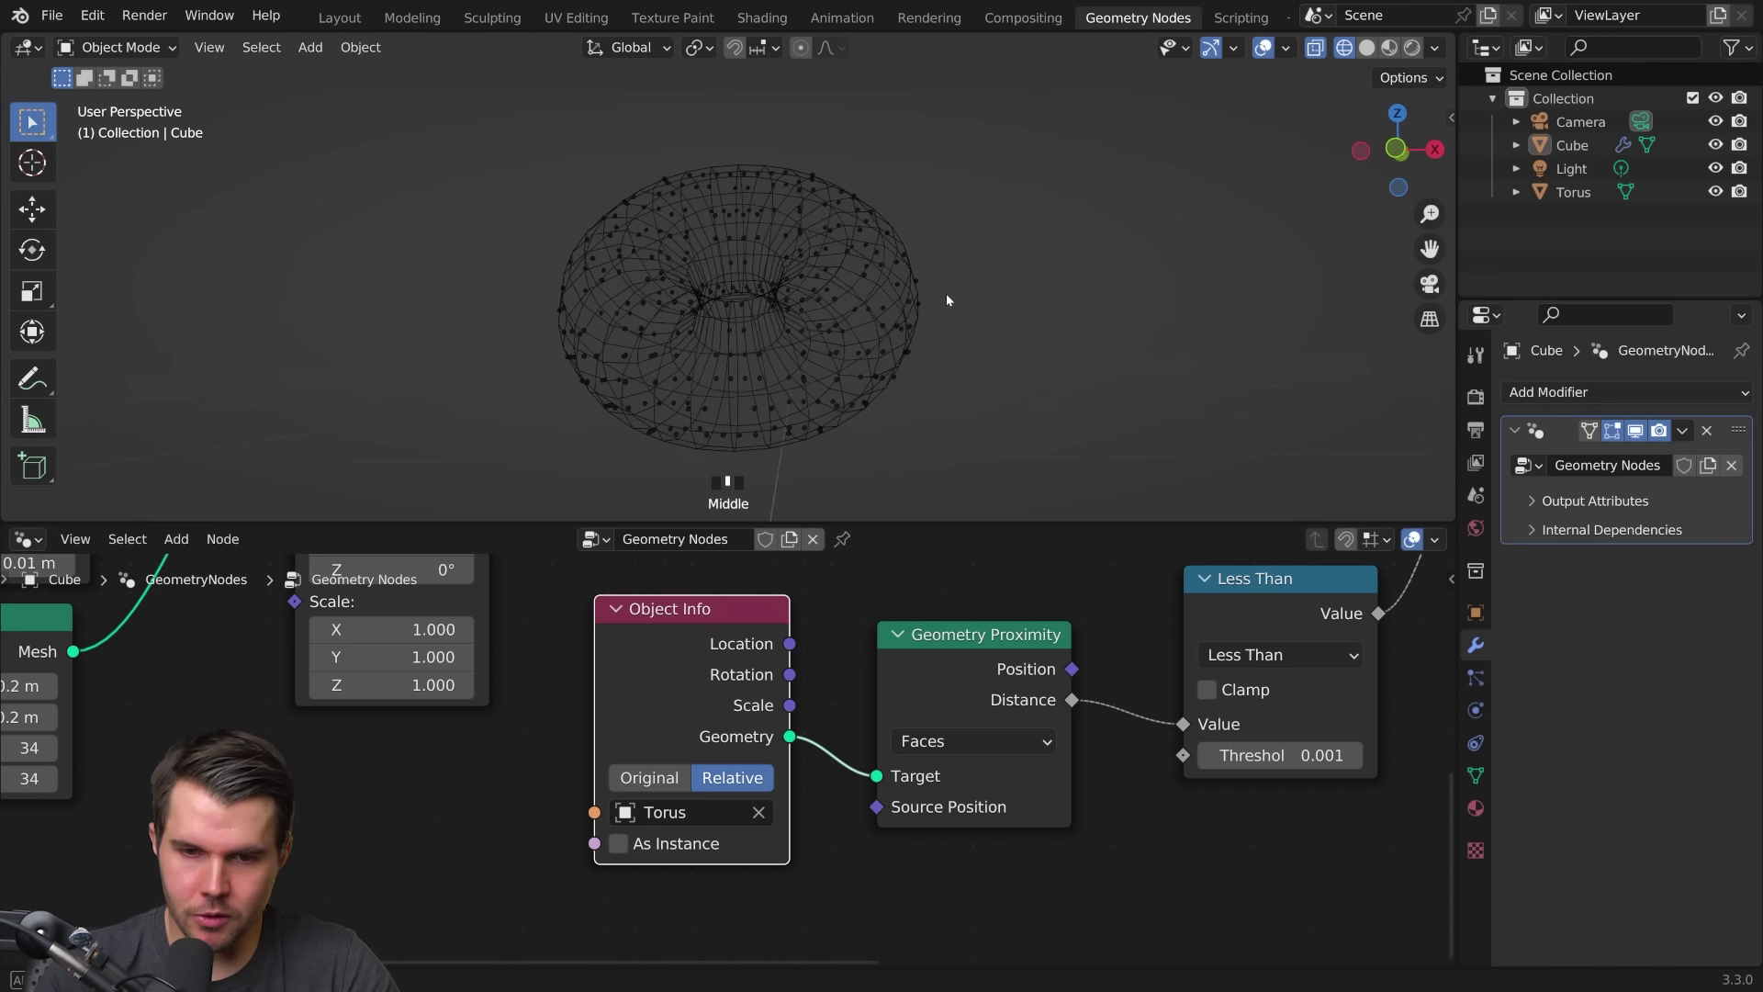
pyautogui.press('z')
pyautogui.moveTo(1072, 277); pyautogui.dragTo(953, 306, button='middle')
pyautogui.scroll(-2, 973, 252)
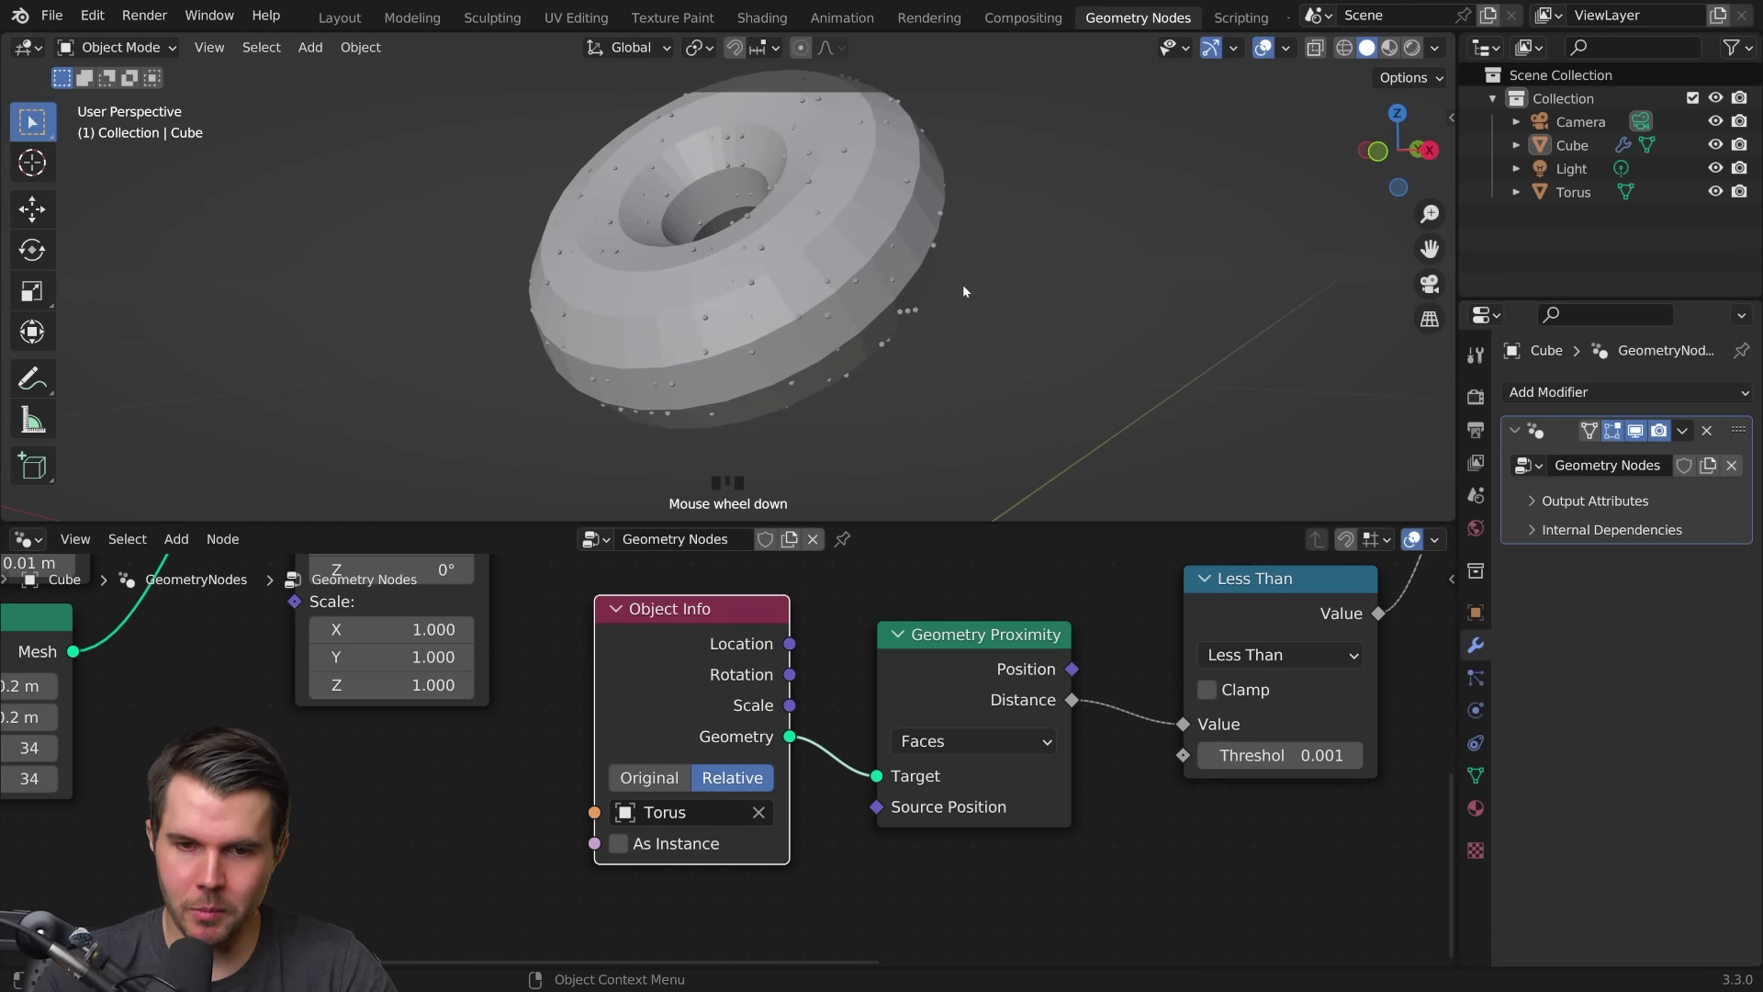
pyautogui.moveTo(964, 716); pyautogui.dragTo(772, 703, button='middle')
pyautogui.scroll(1, 773, 703)
# Step: Raise the Less Than Threshold to 0.002 and check the points in wireframe
pyautogui.hotkey('shift', 'z')
pyautogui.moveTo(674, 345); pyautogui.dragTo(660, 351, button='middle')
pyautogui.hotkey('shift', 'z')
pyautogui.click(771, 755)
pyautogui.write('0.002')
pyautogui.press('Return')
pyautogui.moveTo(831, 316)
pyautogui.mouseDown(button='middle')
pyautogui.moveTo(893, 275)
pyautogui.moveTo(699, 242)
pyautogui.moveTo(942, 258)
pyautogui.mouseUp(button='middle')
pyautogui.hotkey('shift', 'z')
pyautogui.scroll(3, 934, 274)
pyautogui.scroll(-2, 724, 231)
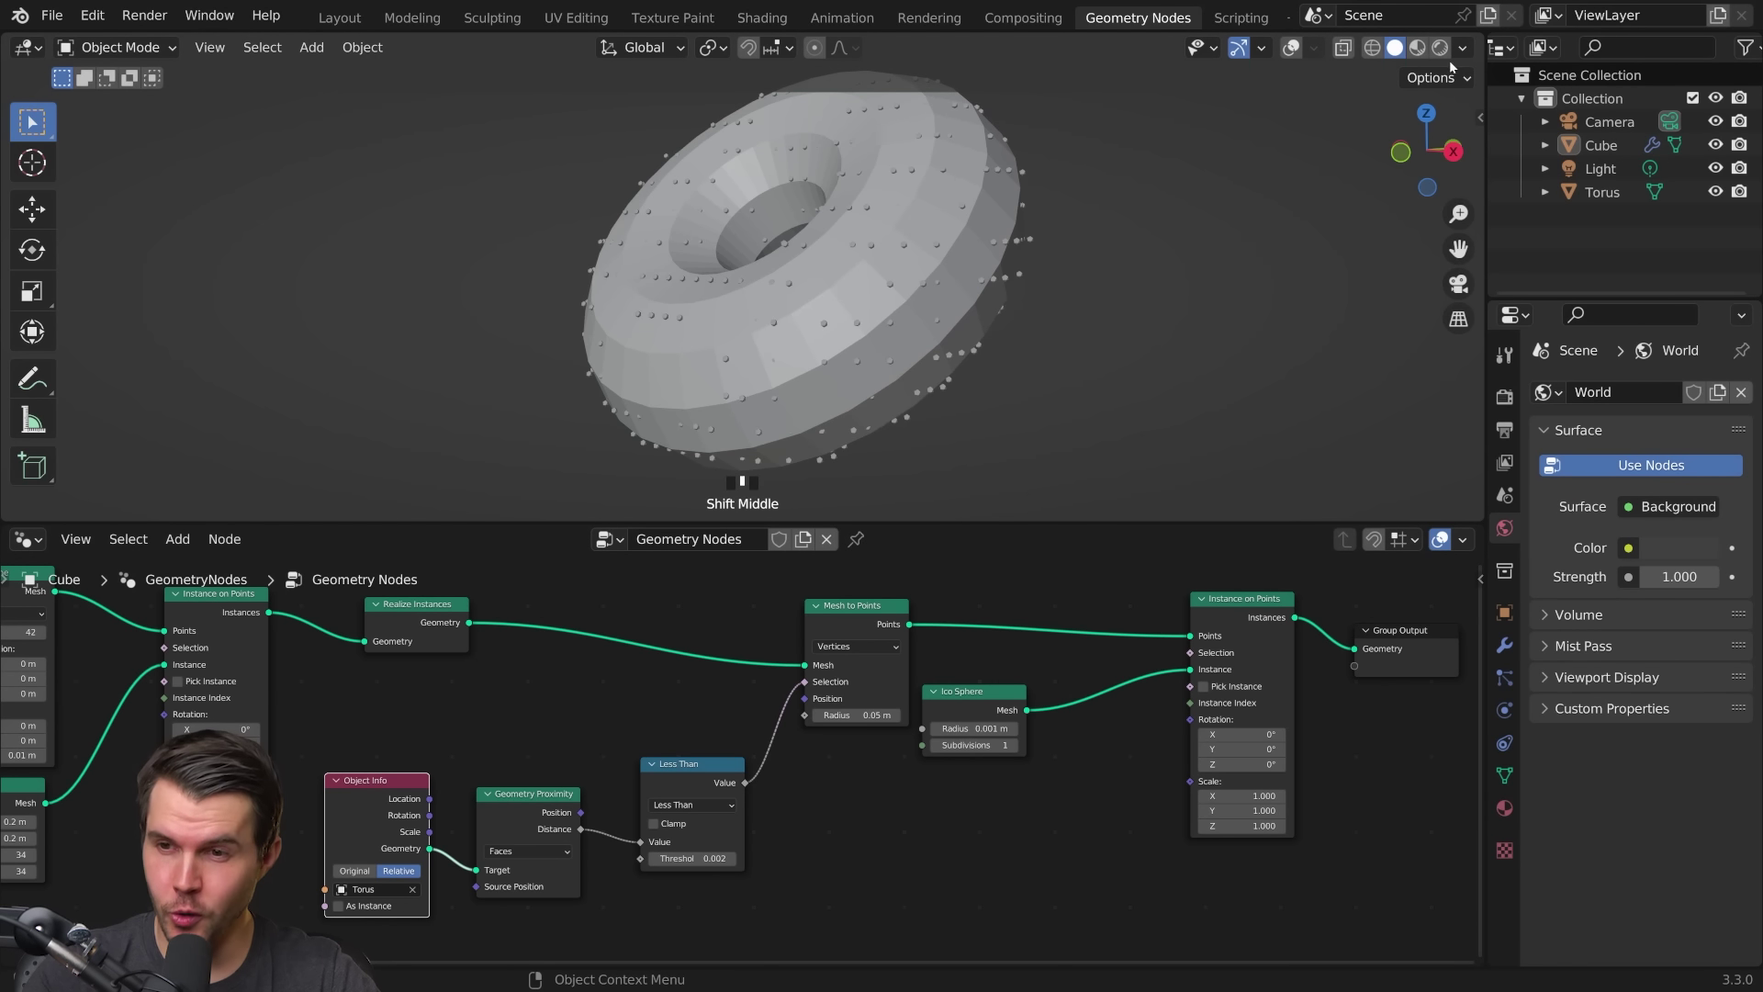
# Step: Preview rendered shading and set the World background strength to 0
pyautogui.click(1394, 47)
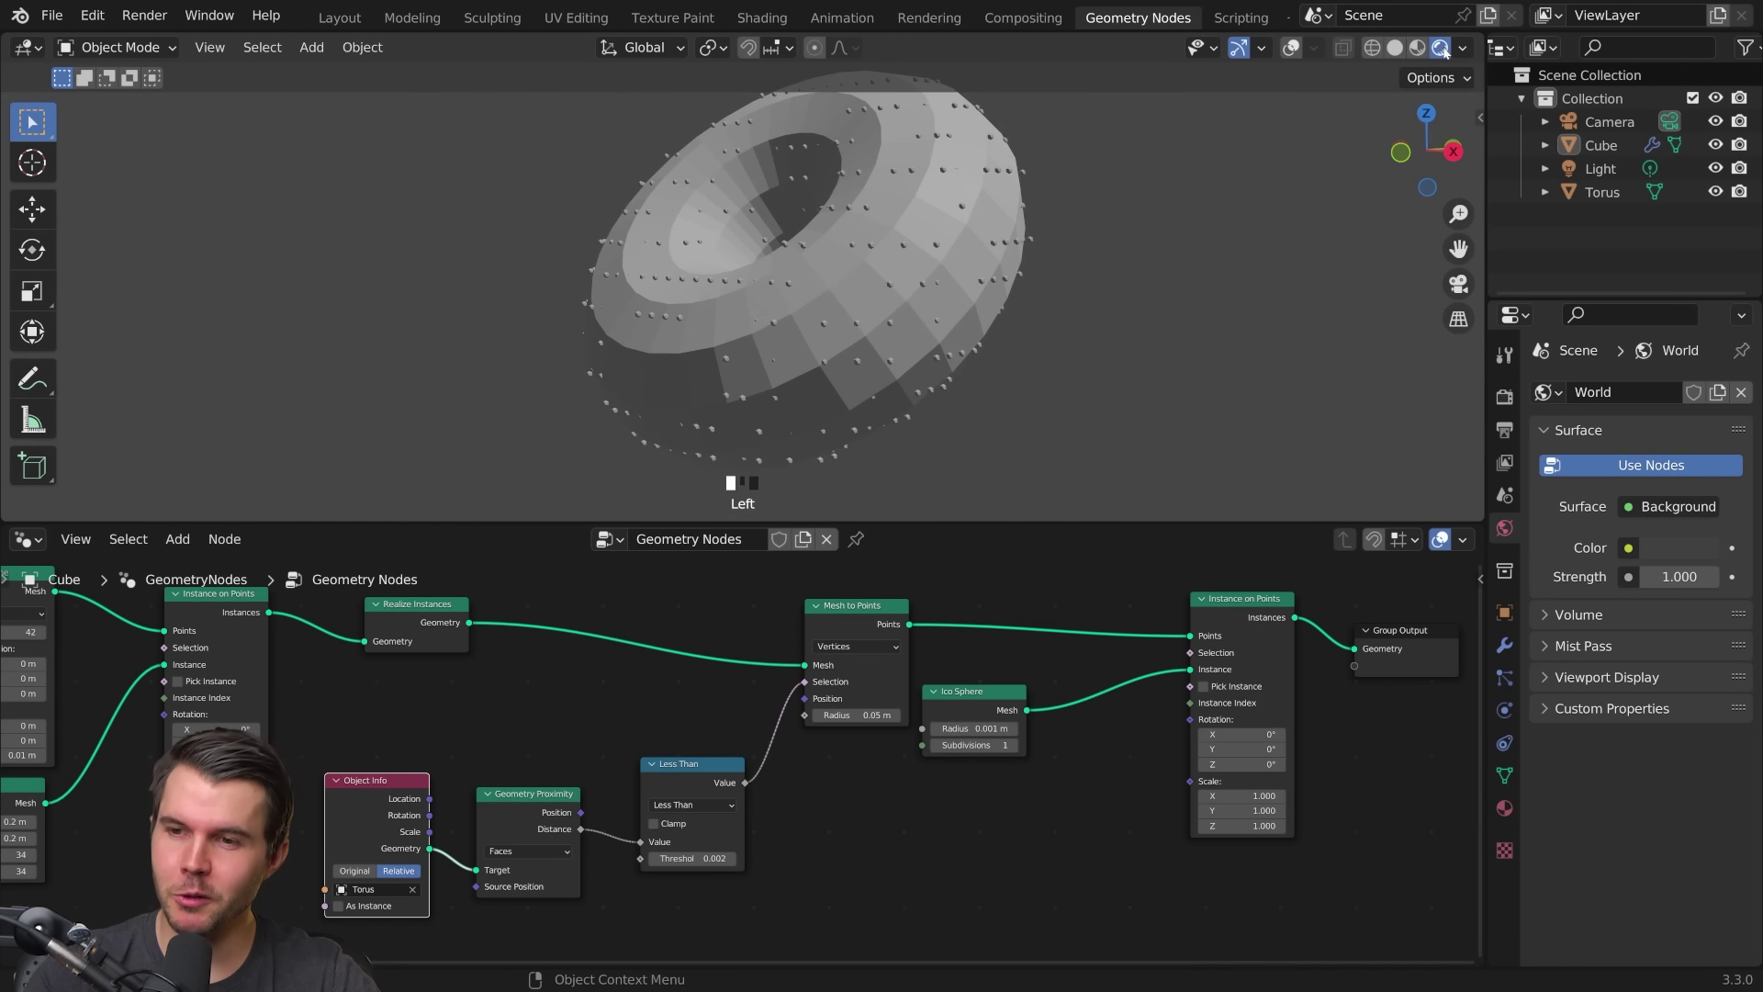
pyautogui.click(1505, 396)
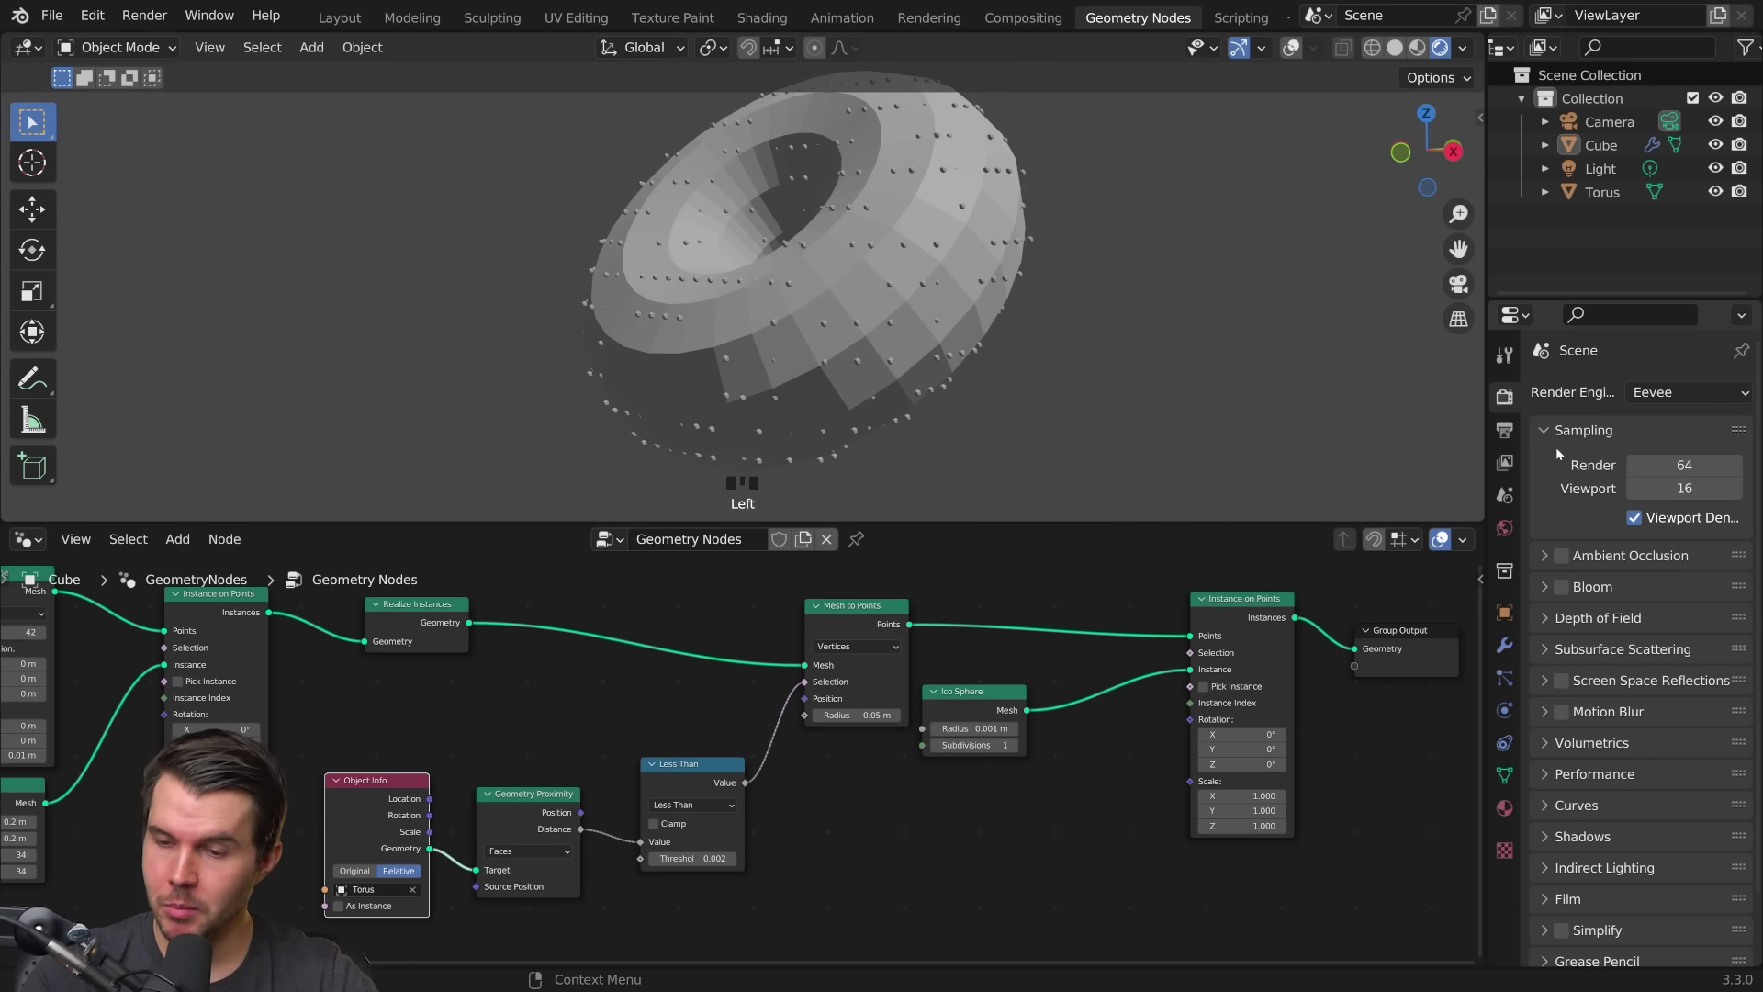
pyautogui.click(1505, 528)
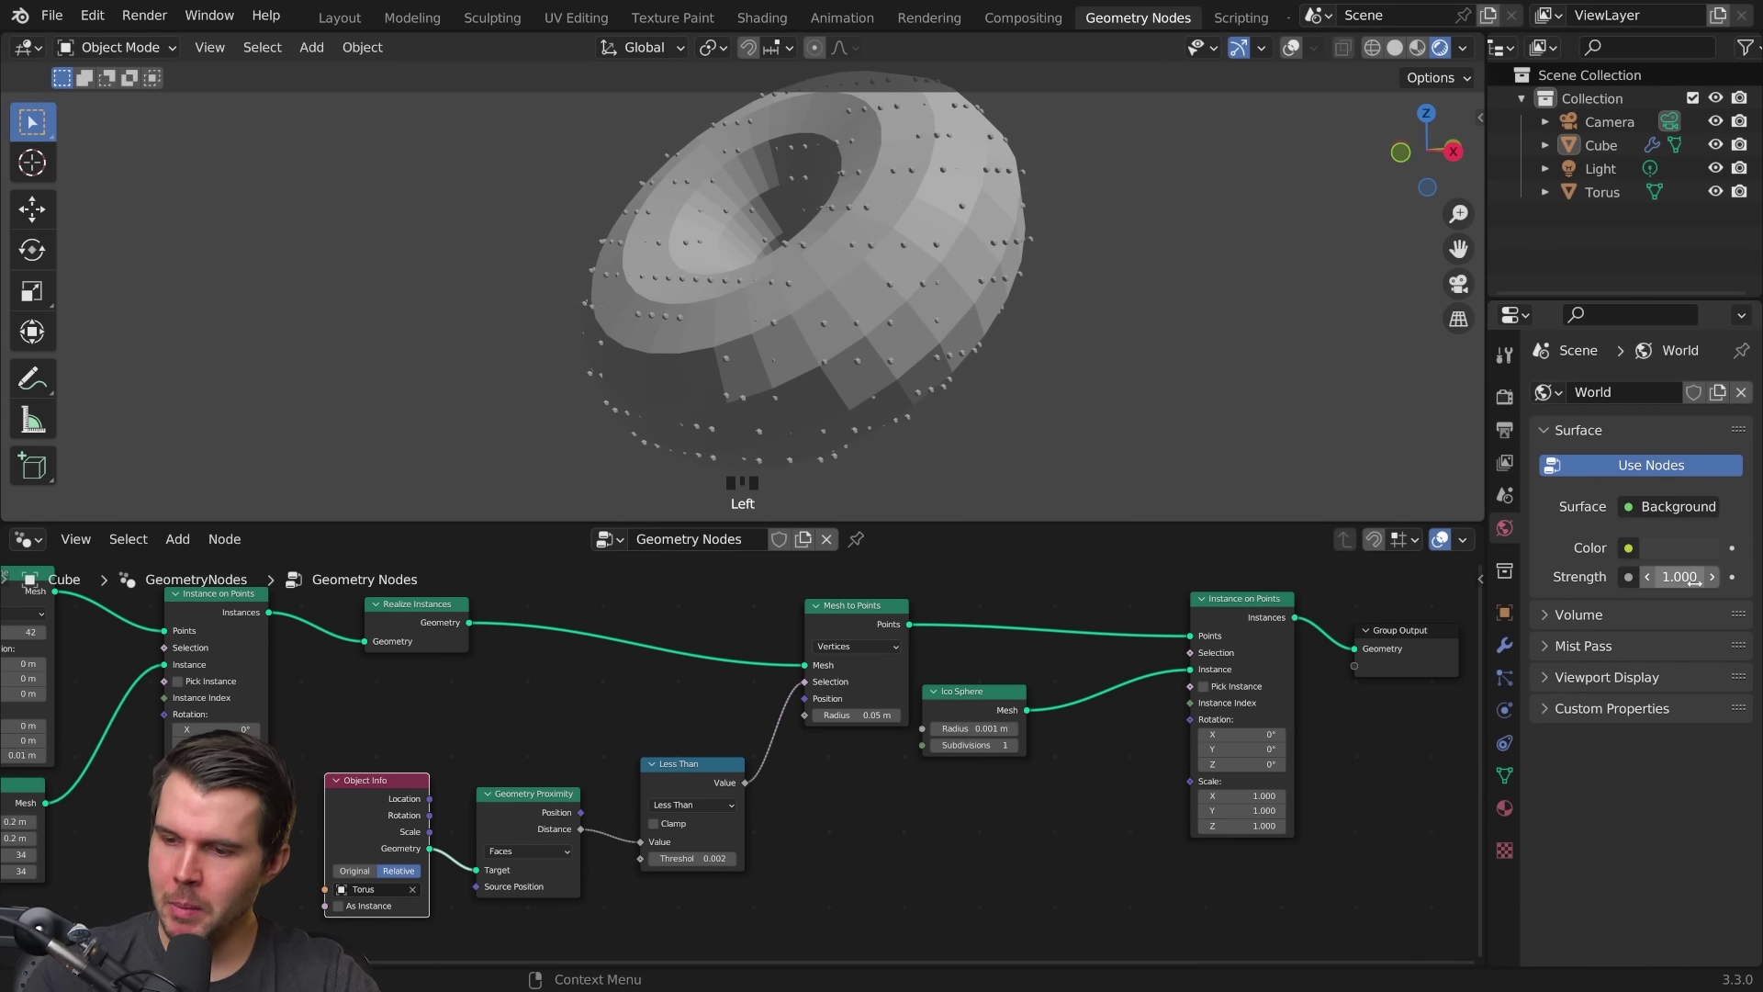
pyautogui.write('0')
pyautogui.press('Return')
# Step: Exclude the torus from renders and set its viewport Display As to Wire
pyautogui.click(1603, 191)
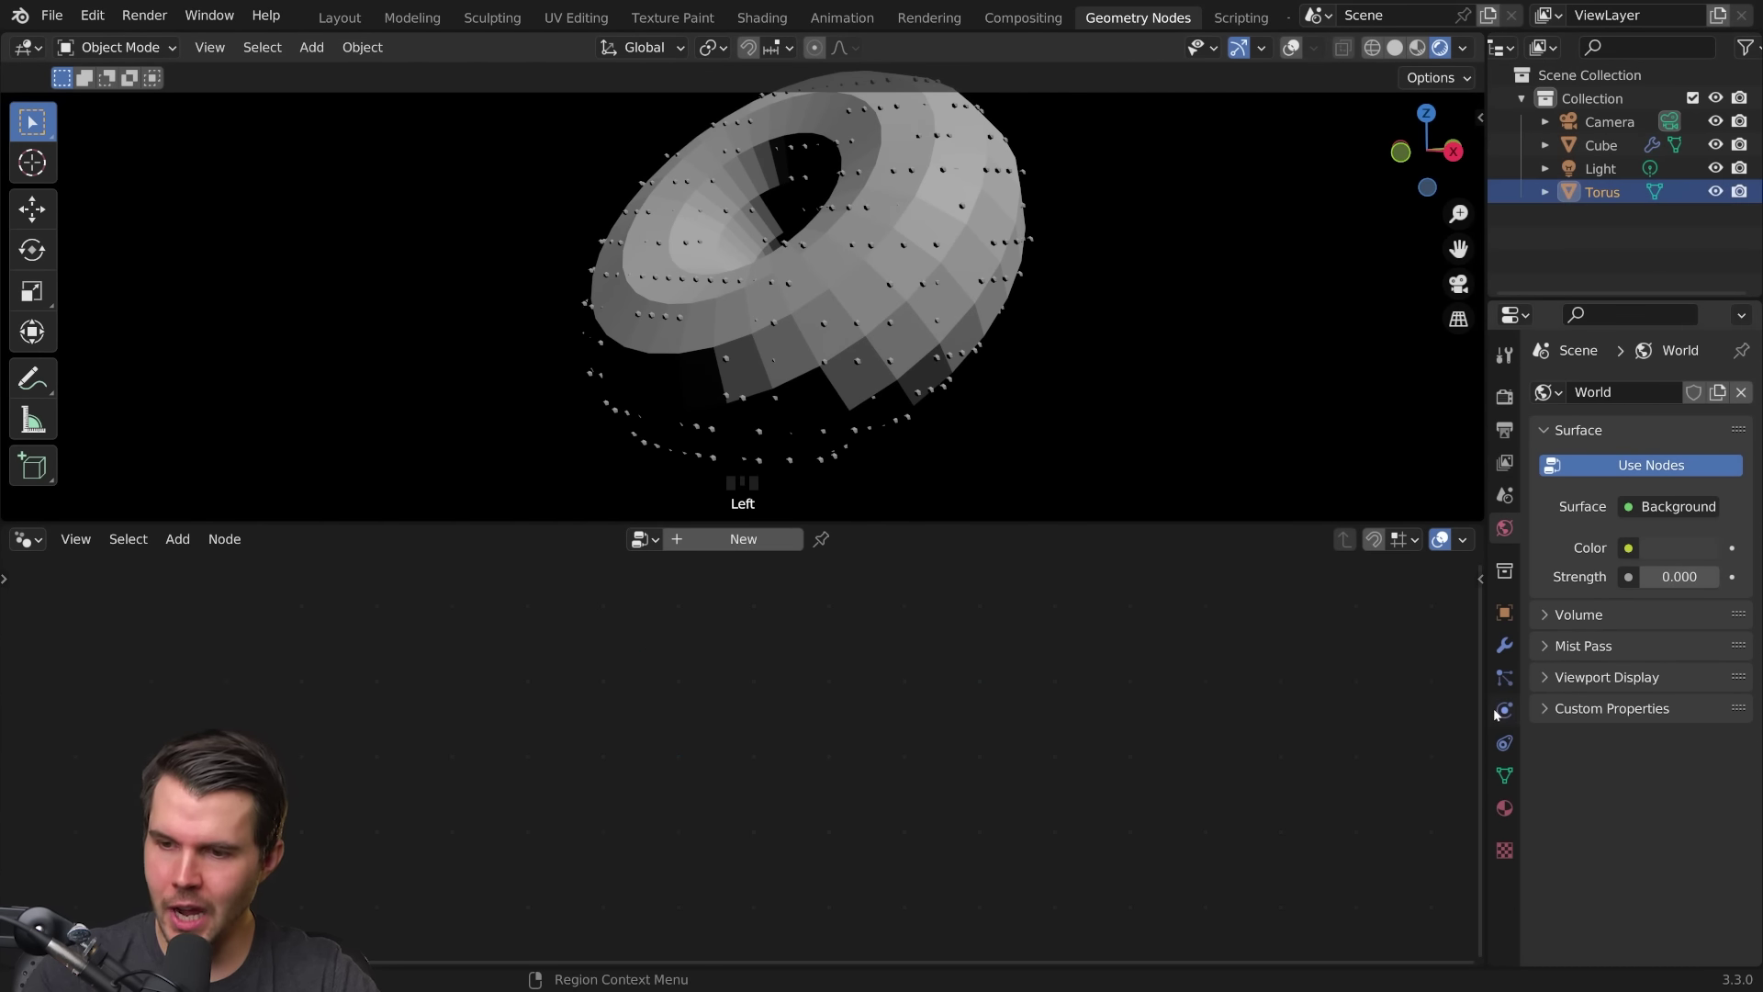
pyautogui.click(1739, 192)
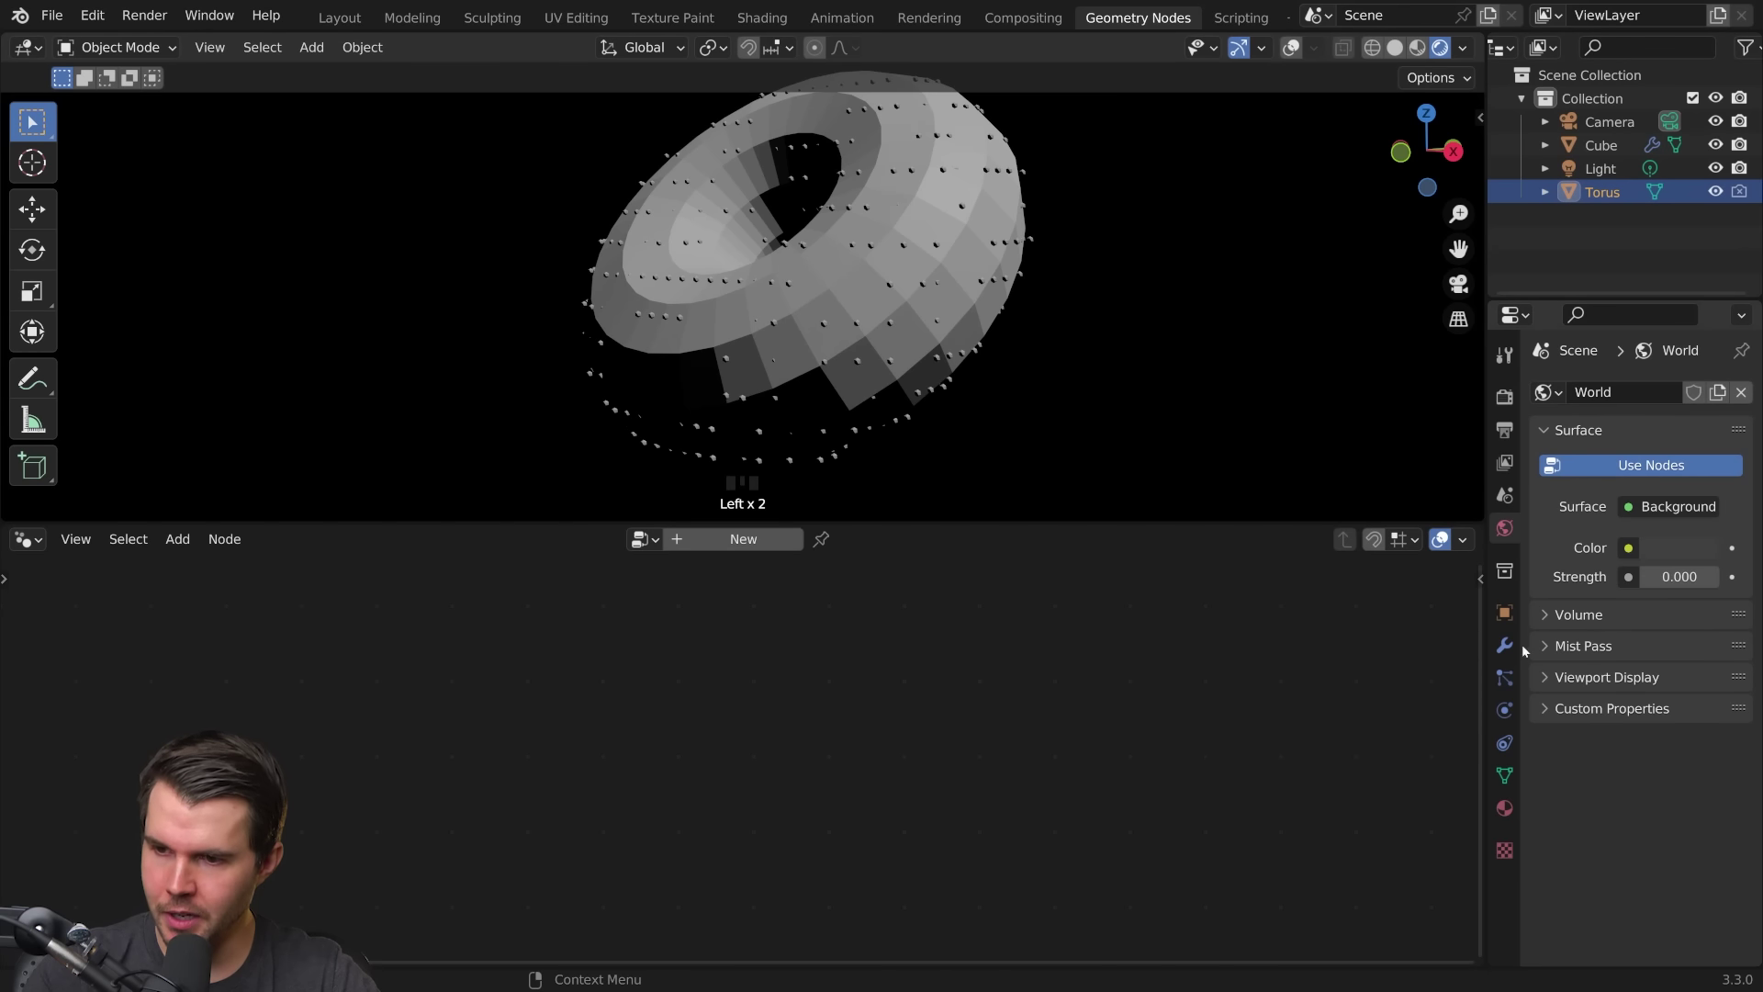
pyautogui.click(1506, 612)
pyautogui.scroll(-1, 1627, 689)
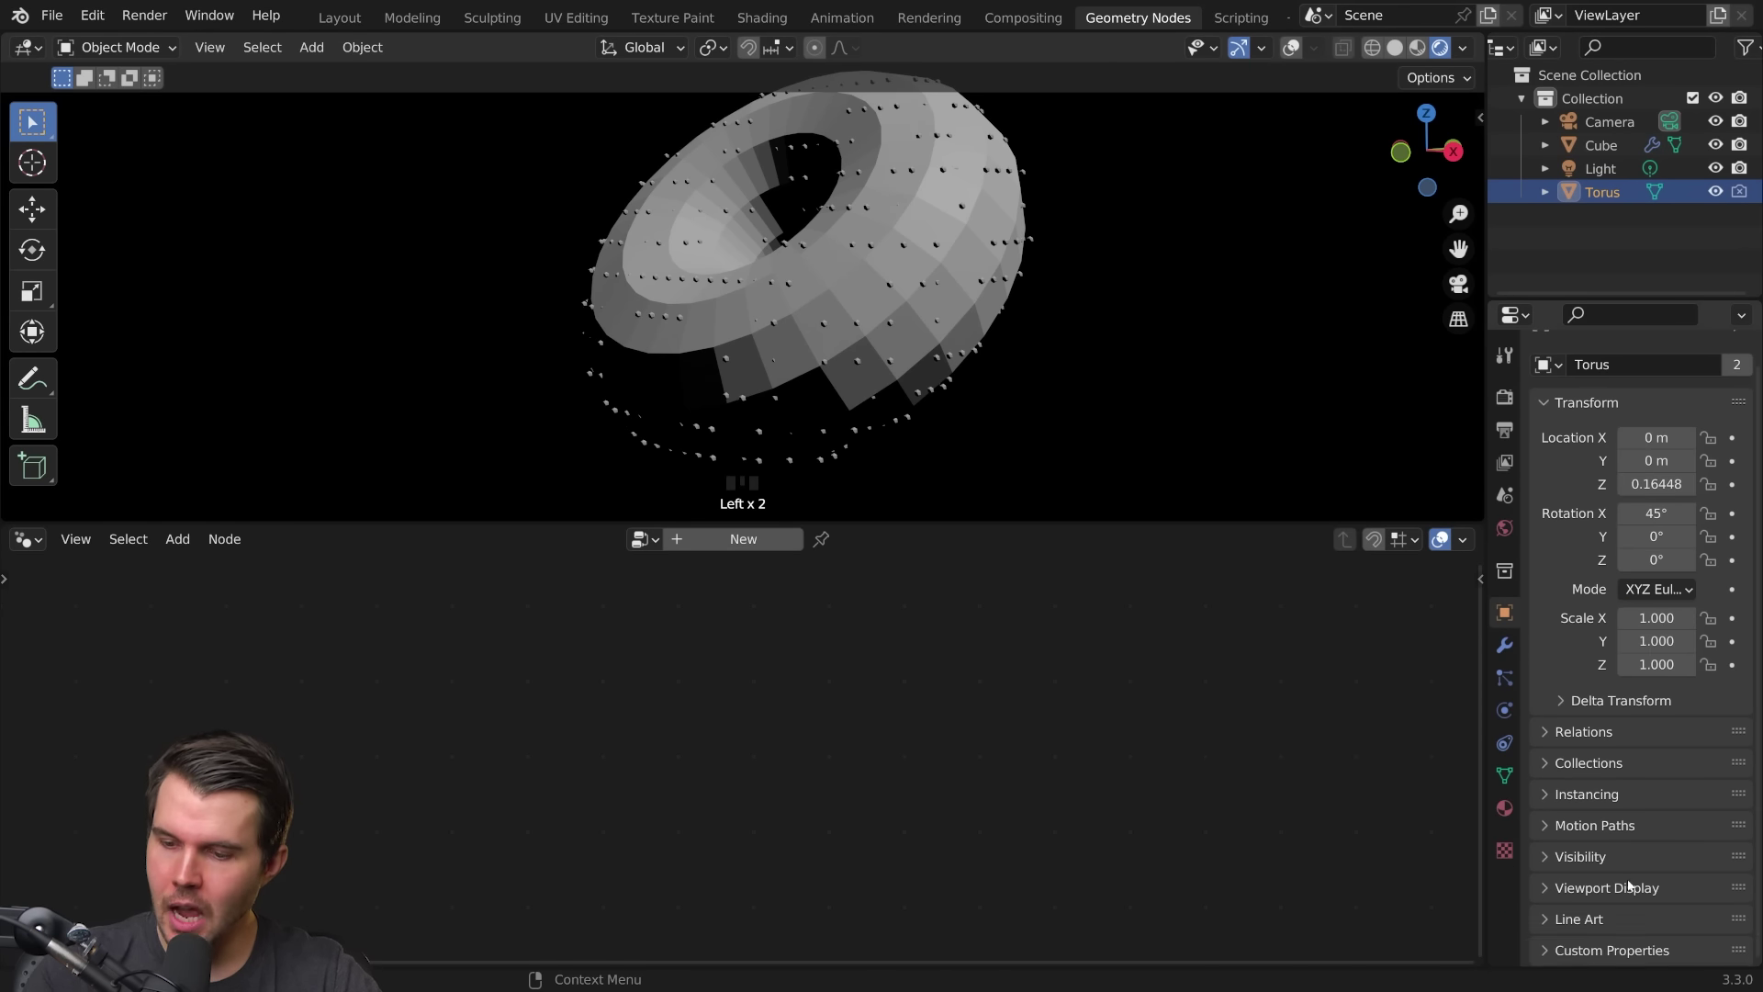
pyautogui.click(1606, 892)
pyautogui.scroll(-5, 1650, 558)
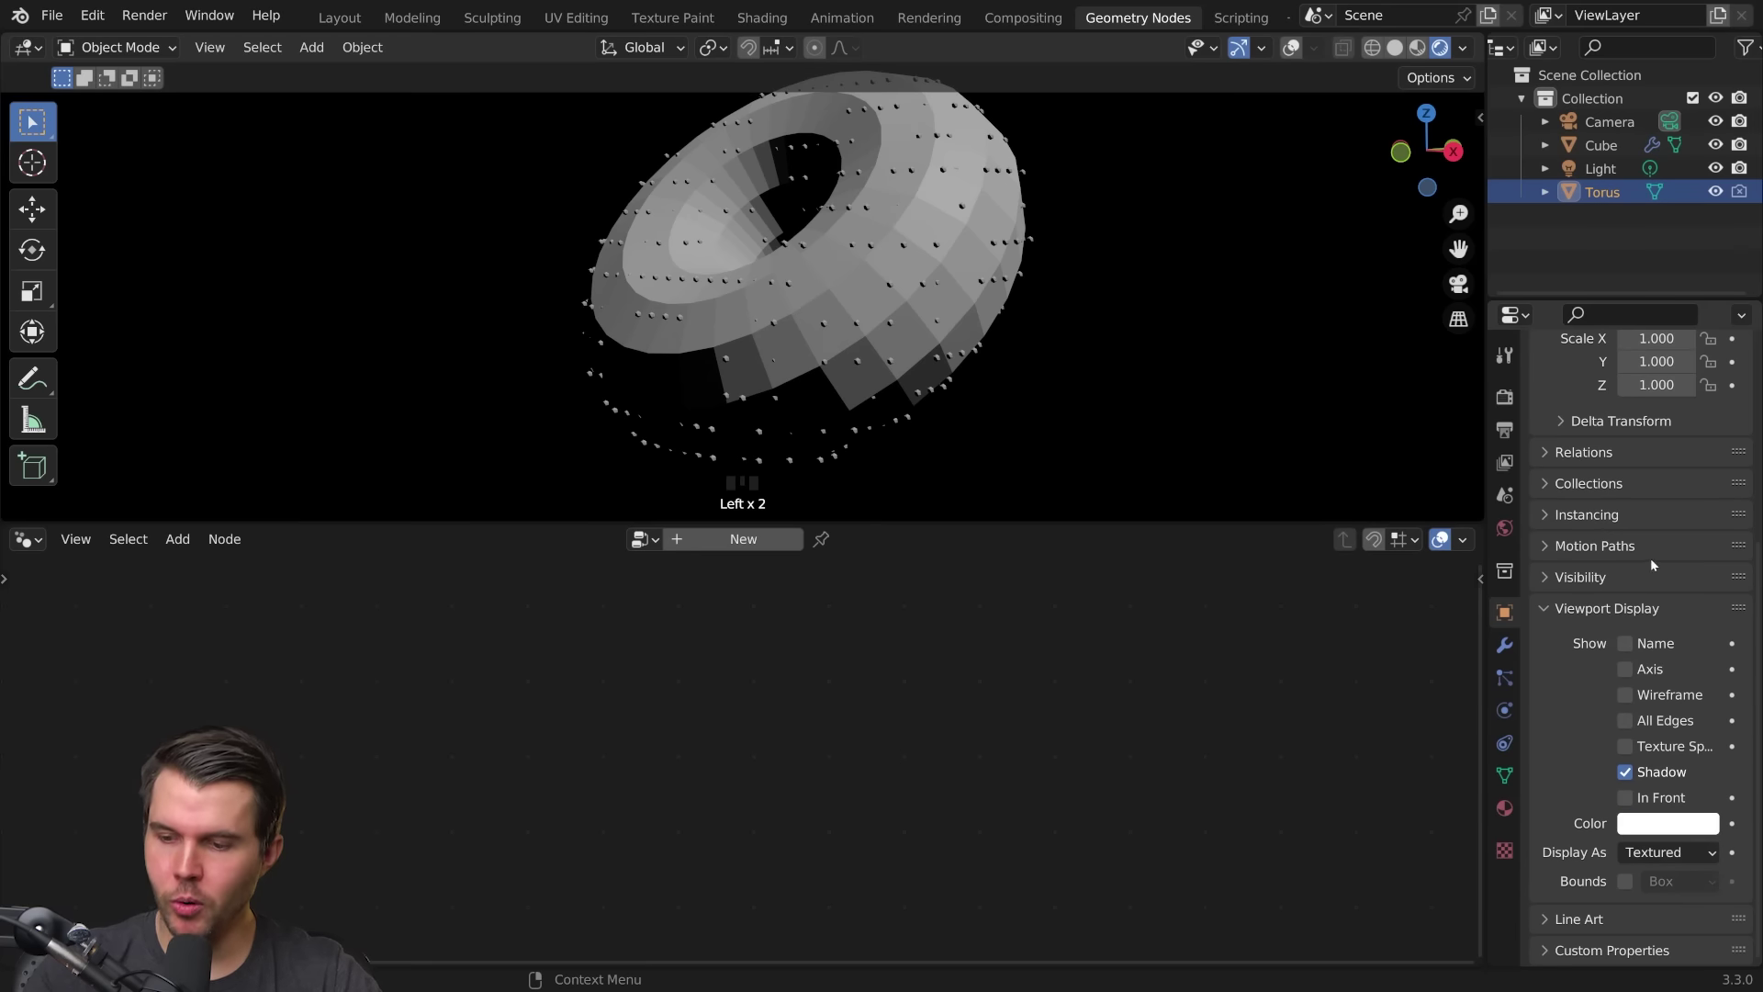
pyautogui.click(1643, 855)
pyautogui.click(1612, 800)
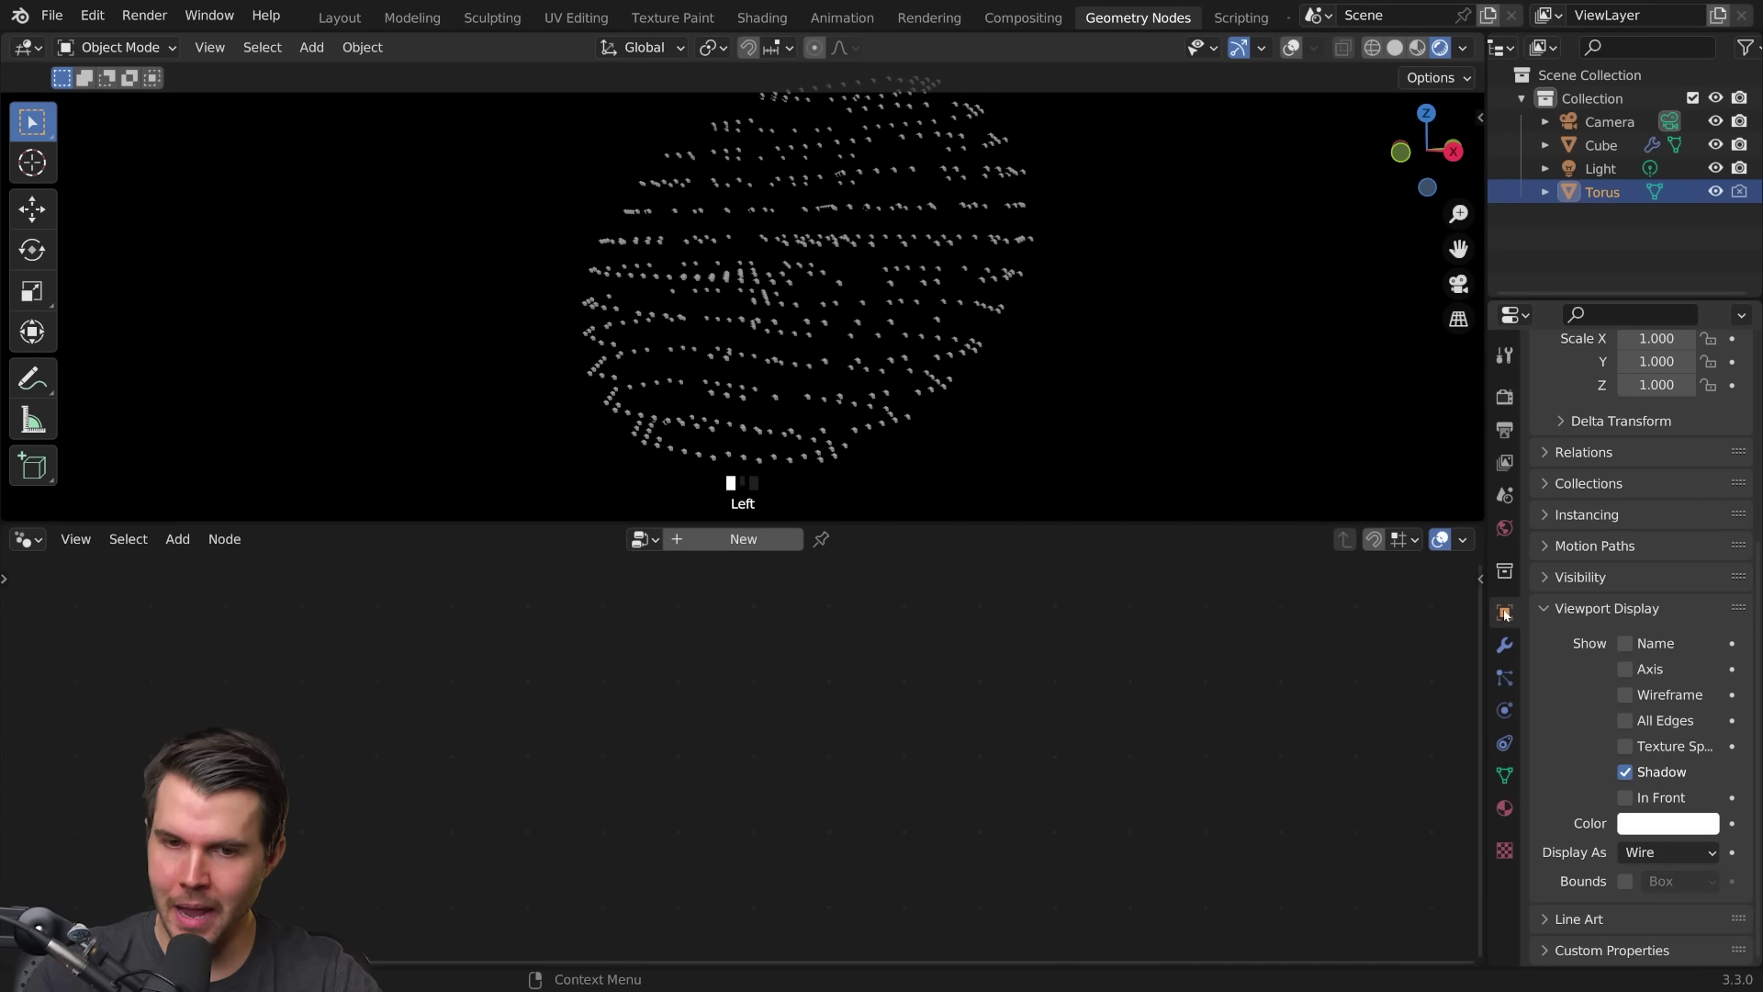
# Step: Inspect the point cloud around the wire torus and select the generating cube
pyautogui.moveTo(1375, 465)
pyautogui.mouseDown(button='middle')
pyautogui.moveTo(1105, 271)
pyautogui.moveTo(1128, 249)
pyautogui.moveTo(1150, 275)
pyautogui.mouseUp(button='middle')
pyautogui.press('z')
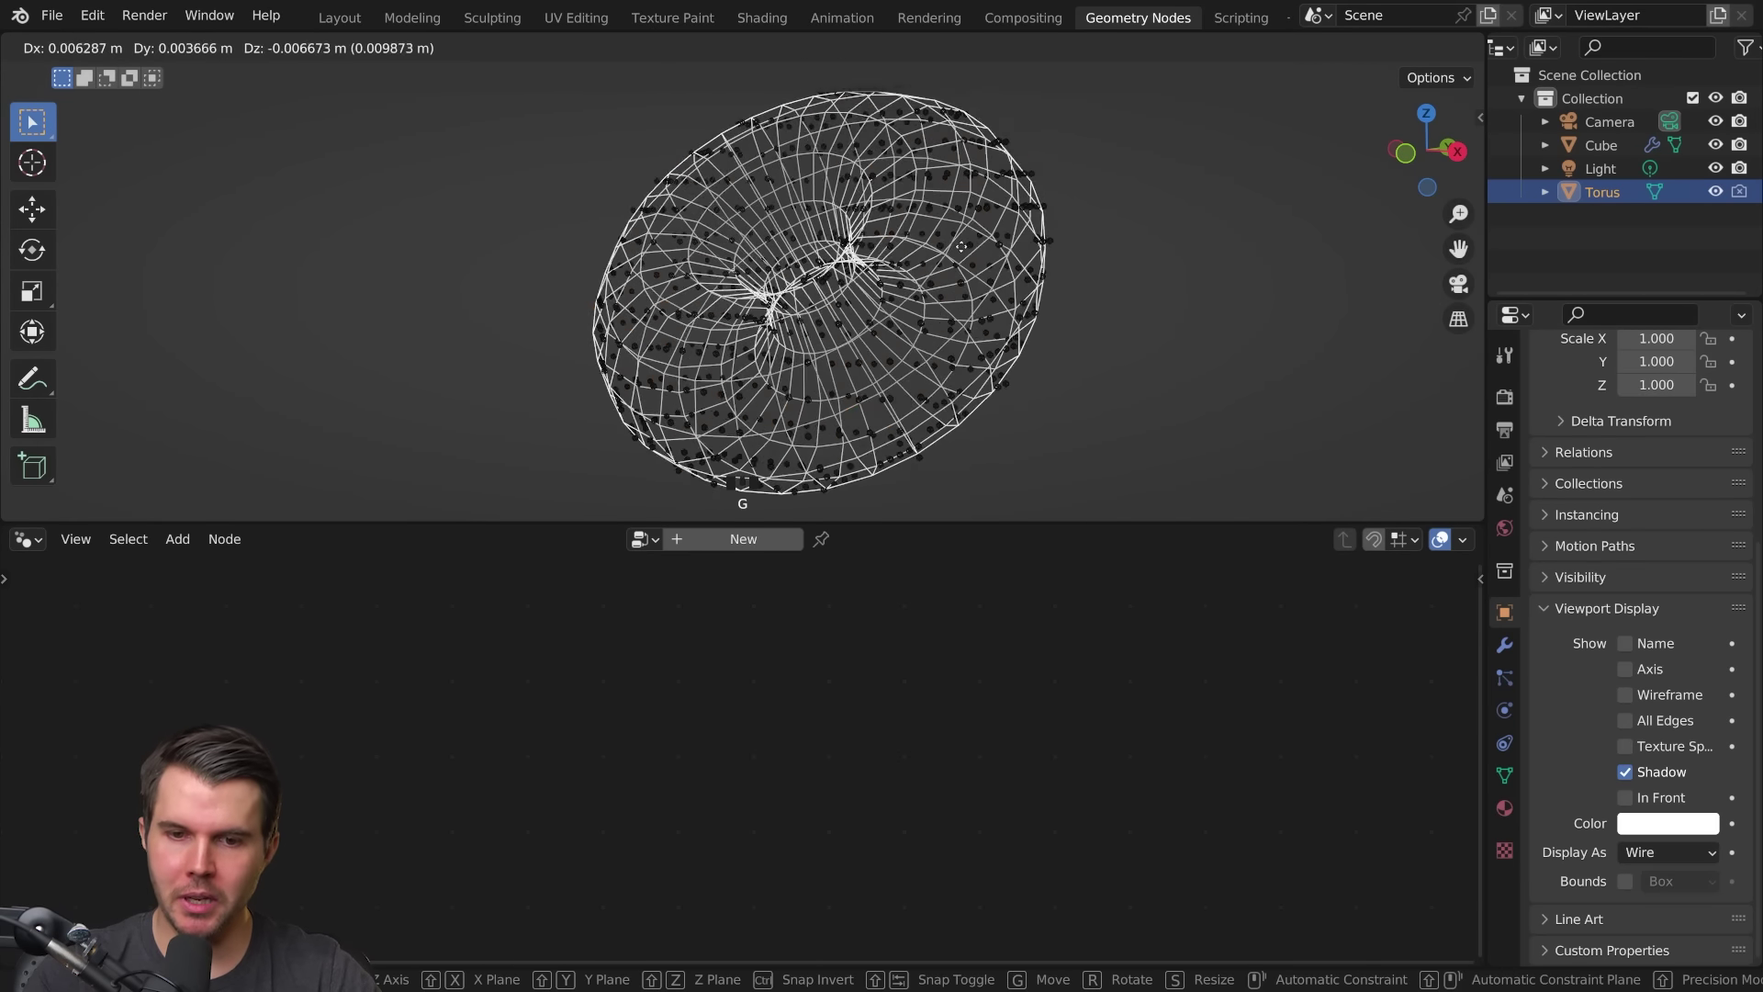
pyautogui.press('z')
pyautogui.click(1123, 251)
pyautogui.moveTo(1049, 246)
pyautogui.mouseDown(button='middle')
pyautogui.moveTo(1187, 216)
pyautogui.moveTo(960, 271)
pyautogui.moveTo(1048, 268)
pyautogui.mouseUp(button='middle')
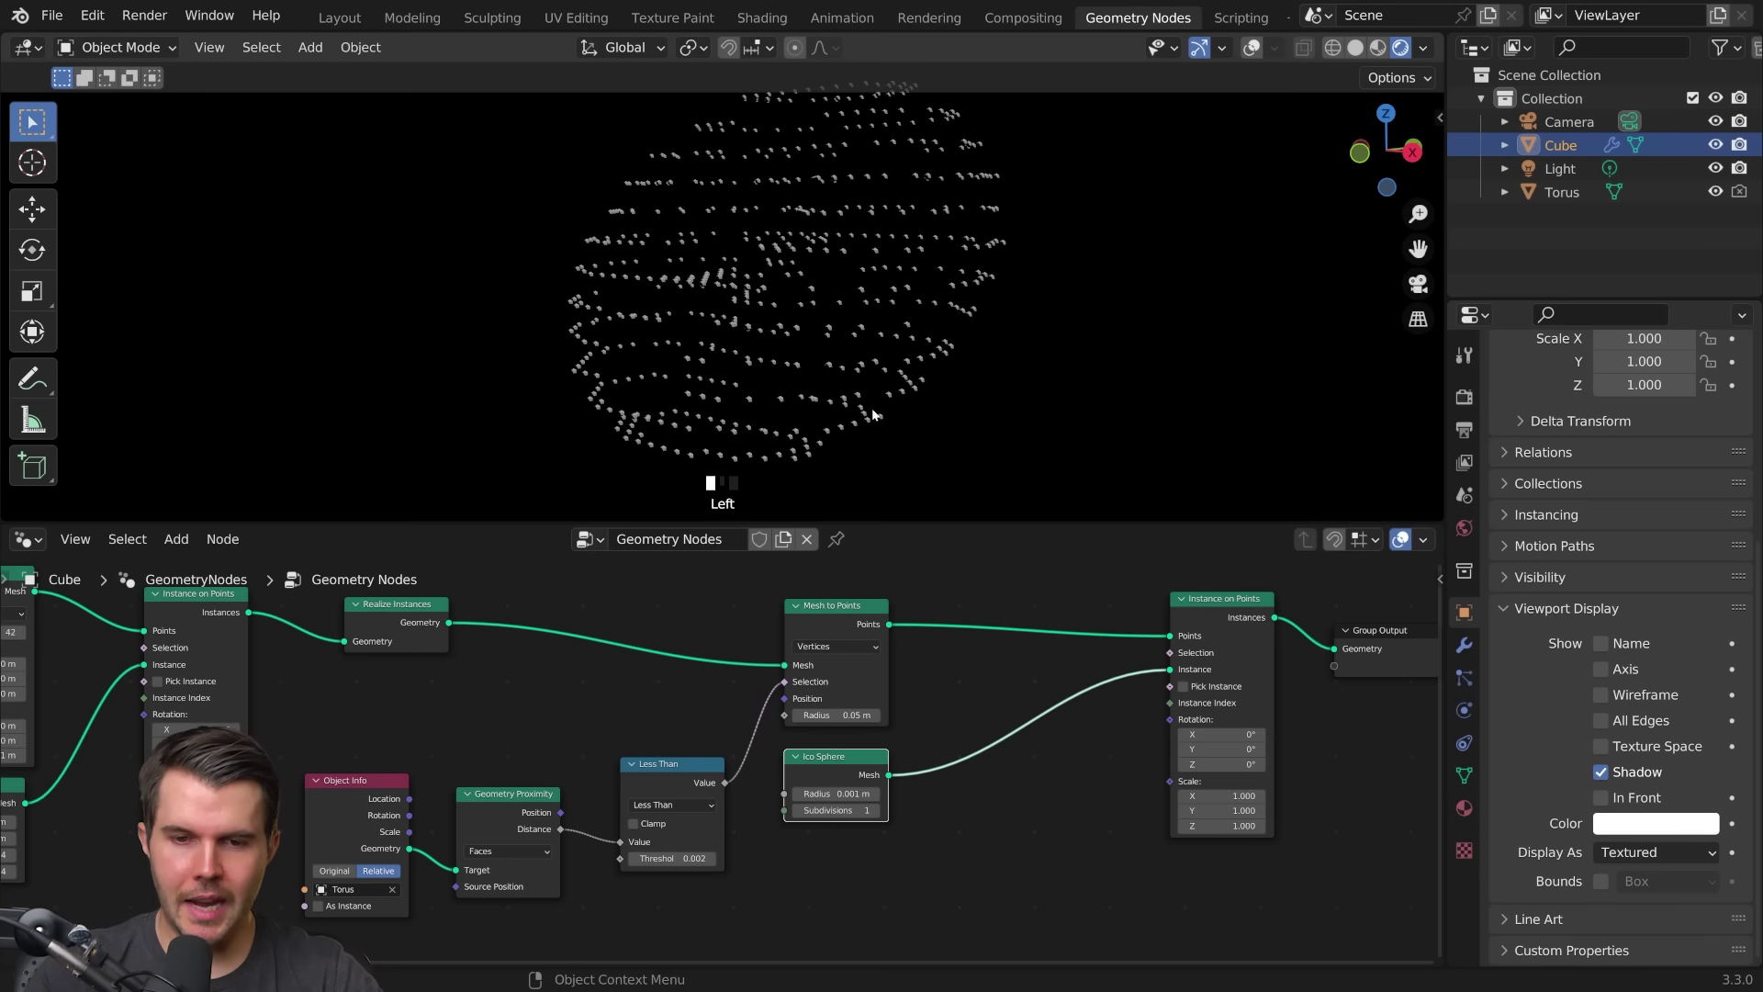
# Step: Switch the cube material's Surface from Principled BSDF to an Emission shader
pyautogui.click(1466, 805)
pyautogui.scroll(3, 1604, 827)
pyautogui.scroll(2, 1603, 843)
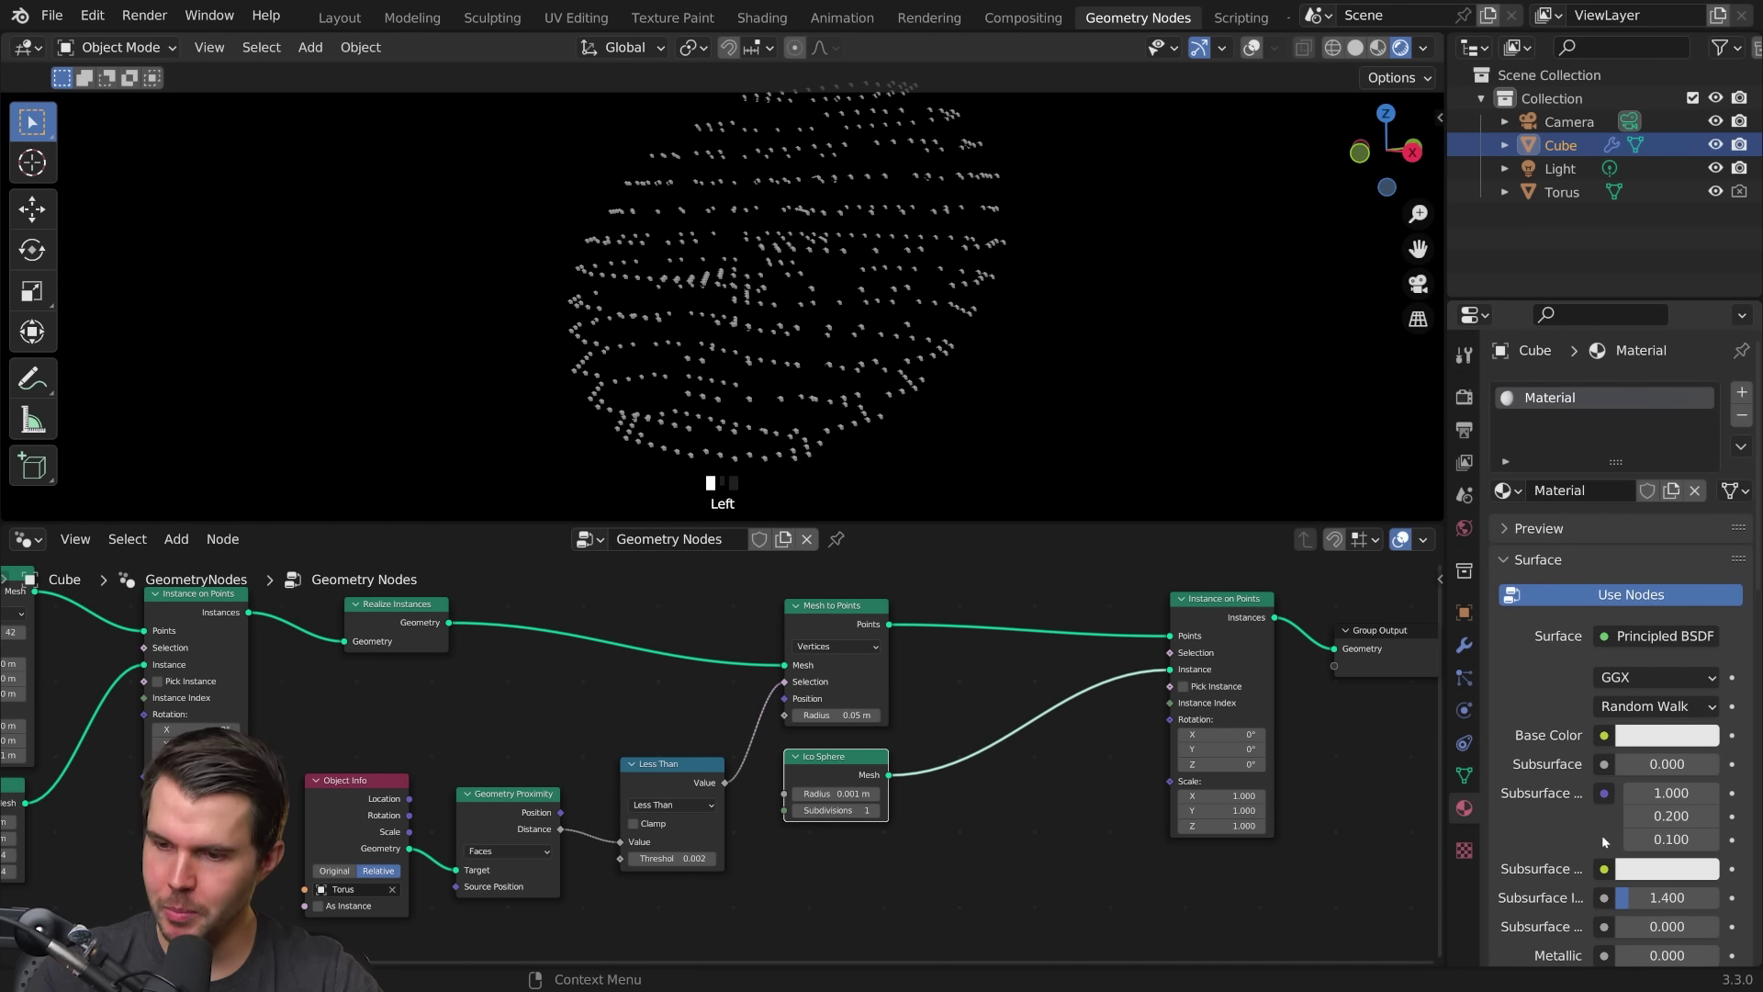
pyautogui.click(1645, 645)
pyautogui.click(1482, 174)
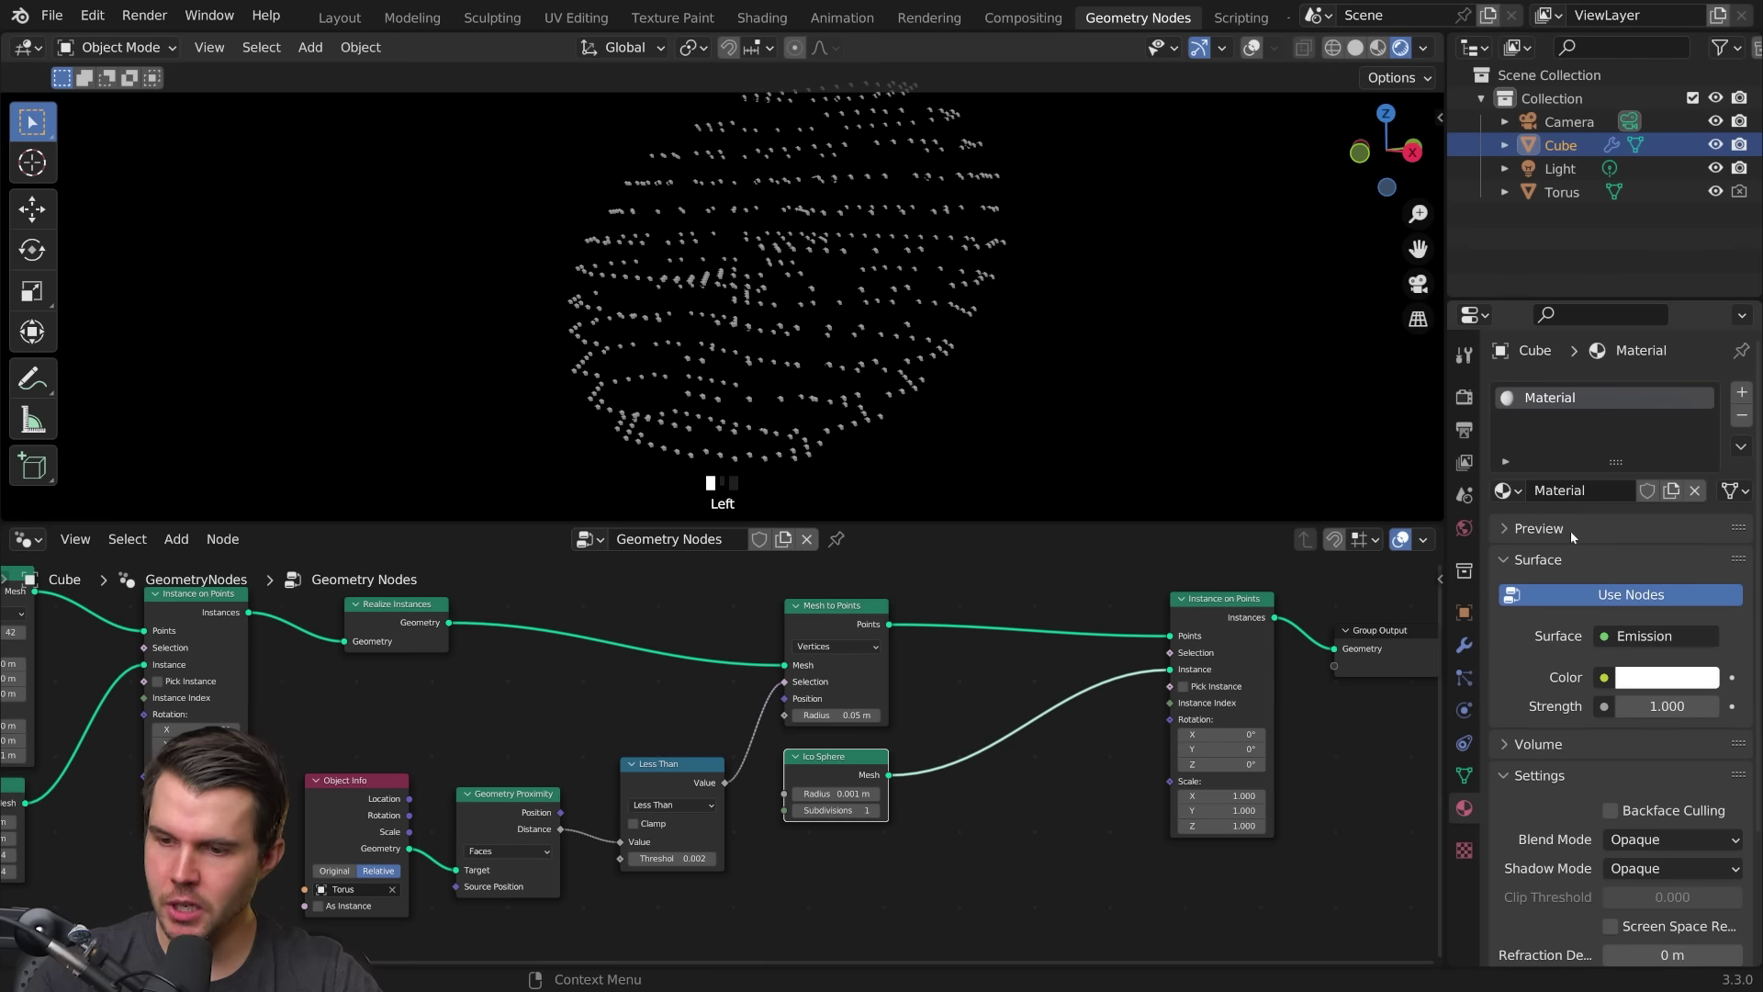
pyautogui.scroll(2, 950, 778)
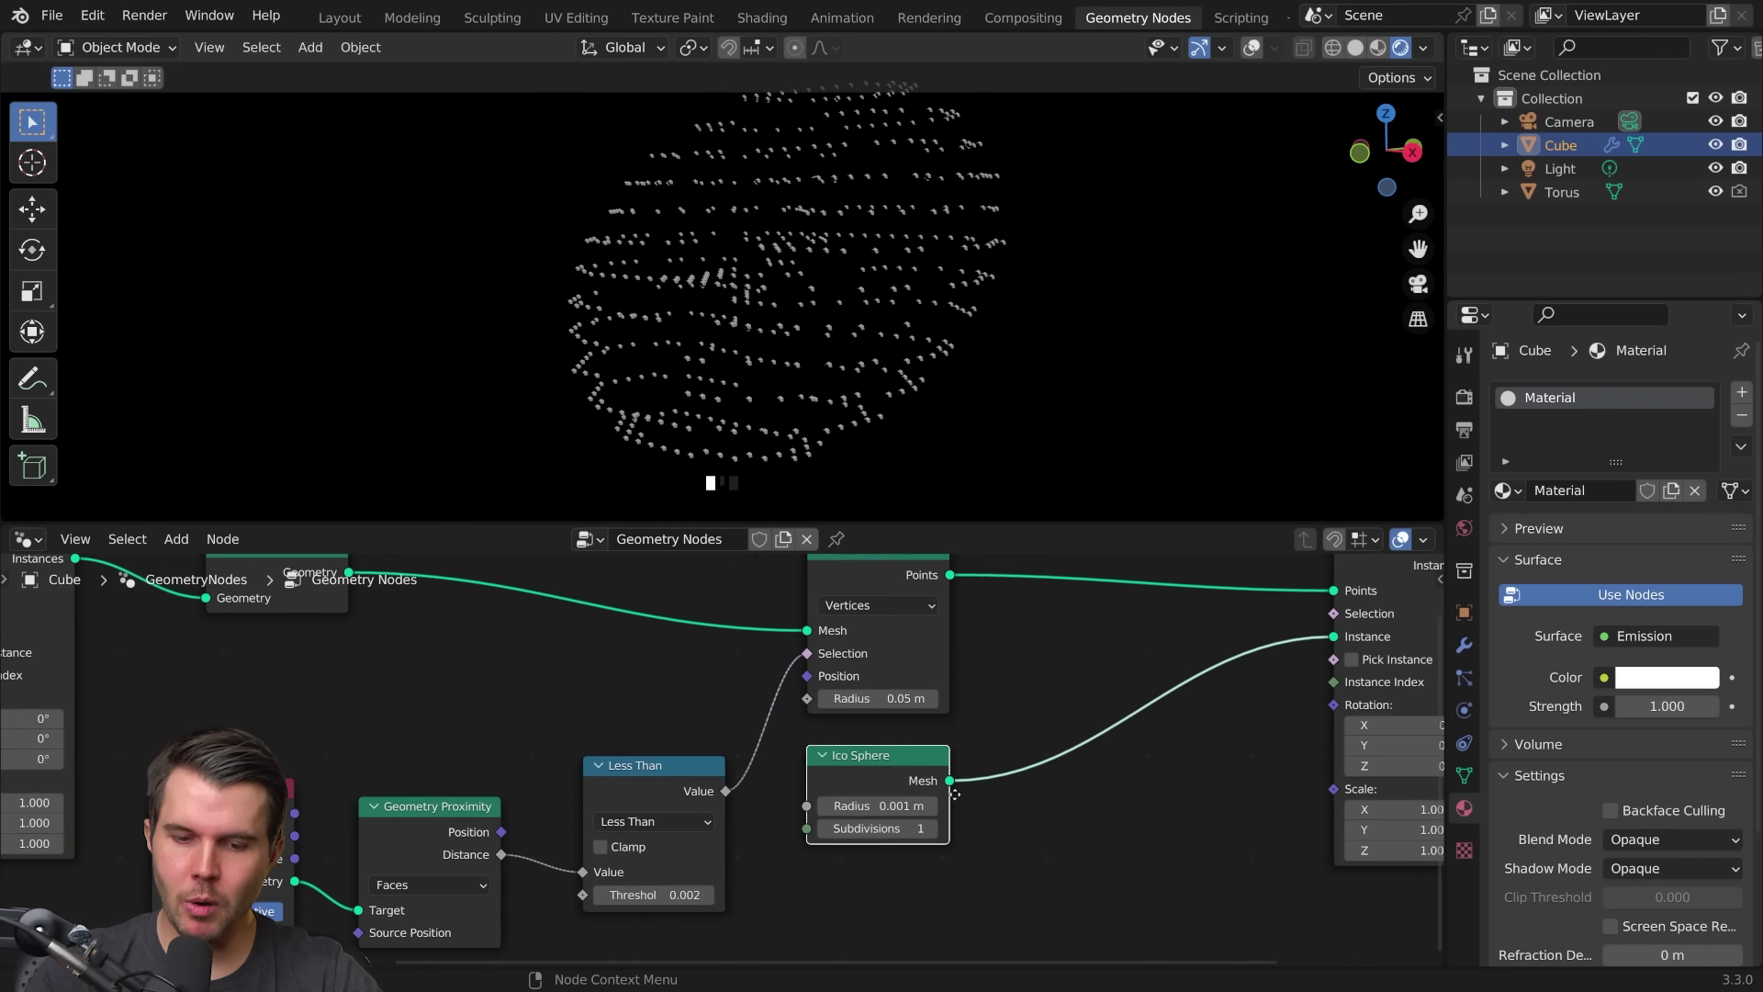
pyautogui.moveTo(883, 779); pyautogui.dragTo(767, 763, button='middle')
pyautogui.moveTo(776, 764); pyautogui.dragTo(765, 752)
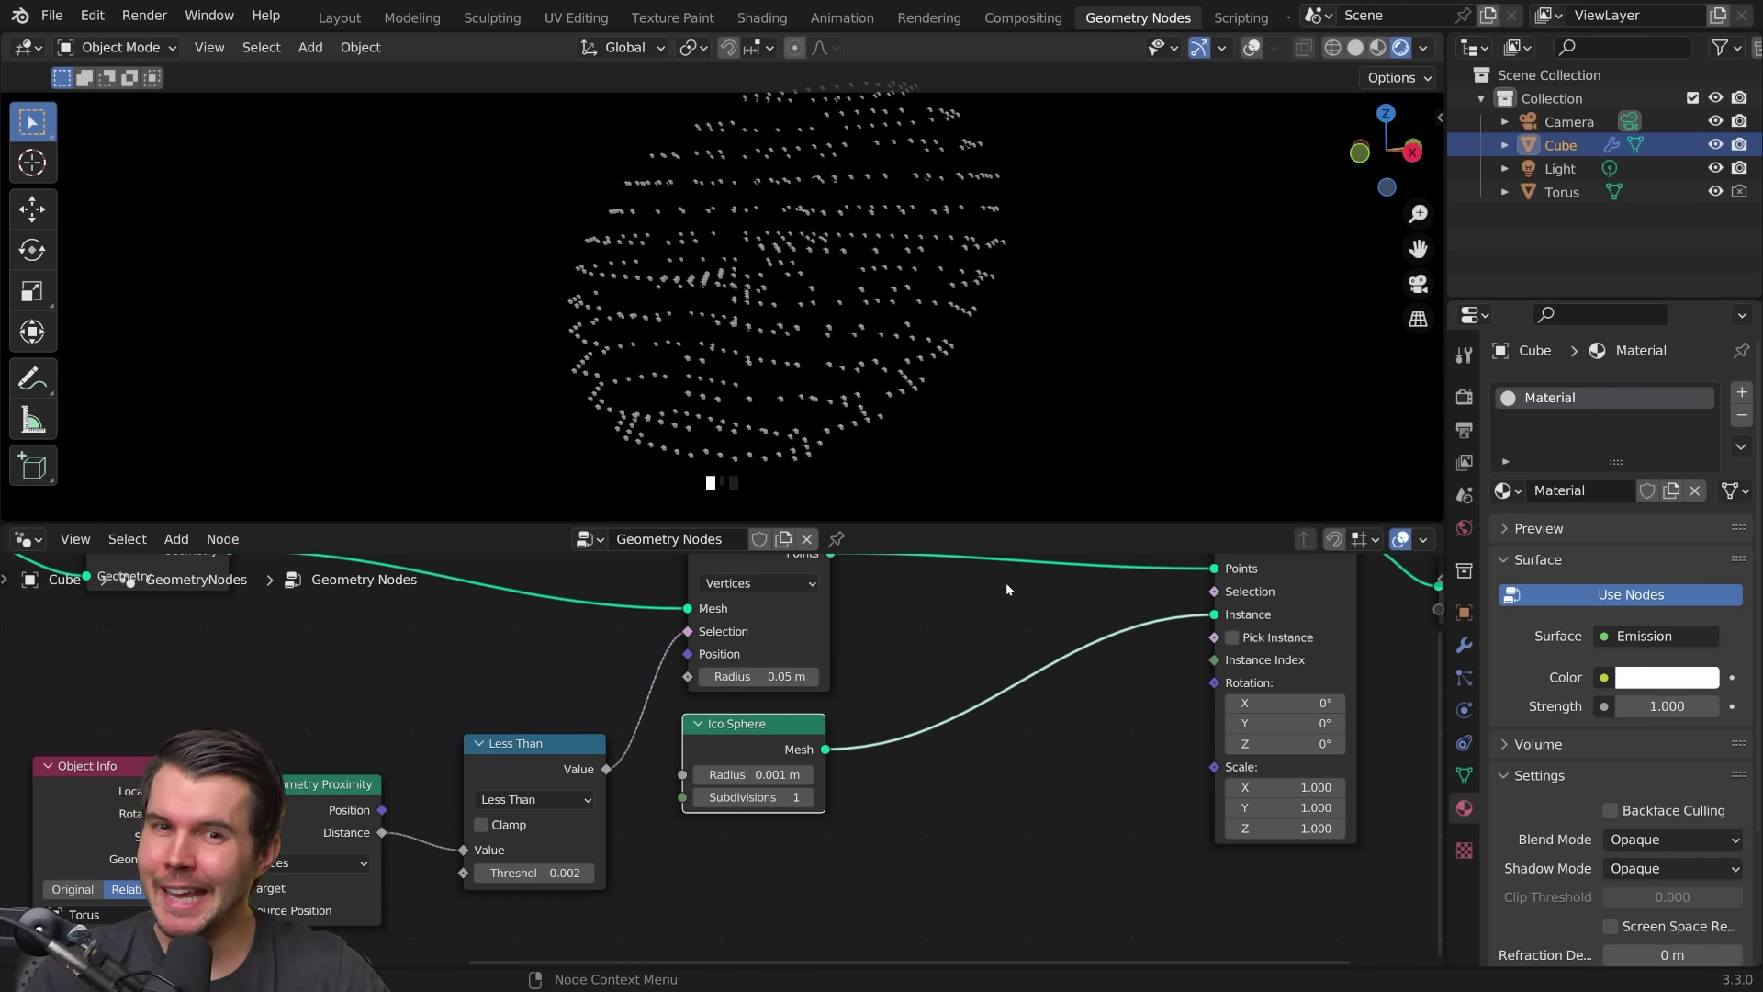
pyautogui.scroll(-1, 1007, 583)
pyautogui.moveTo(1015, 605); pyautogui.dragTo(985, 633, button='middle')
pyautogui.scroll(1, 1168, 591)
pyautogui.moveTo(1169, 591); pyautogui.dragTo(584, 587, button='middle')
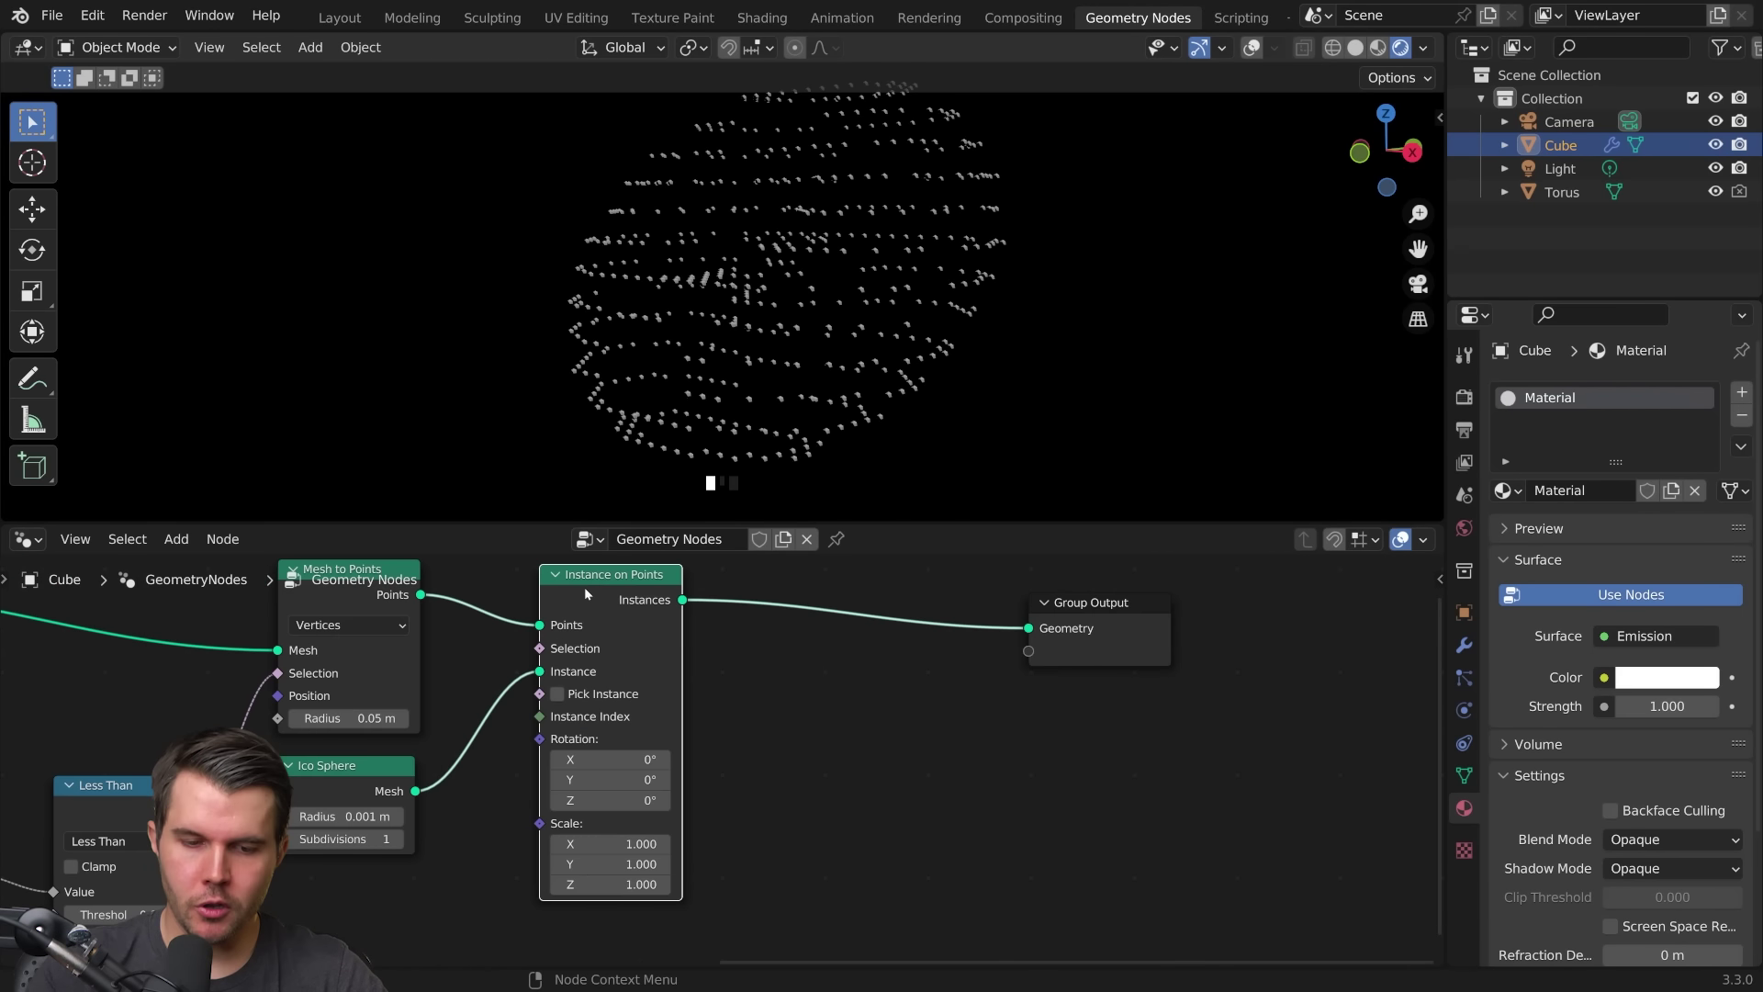
# Step: Insert a Set Material node before Group Output using the material renamed Pixels
pyautogui.hotkey('shift', 'a')
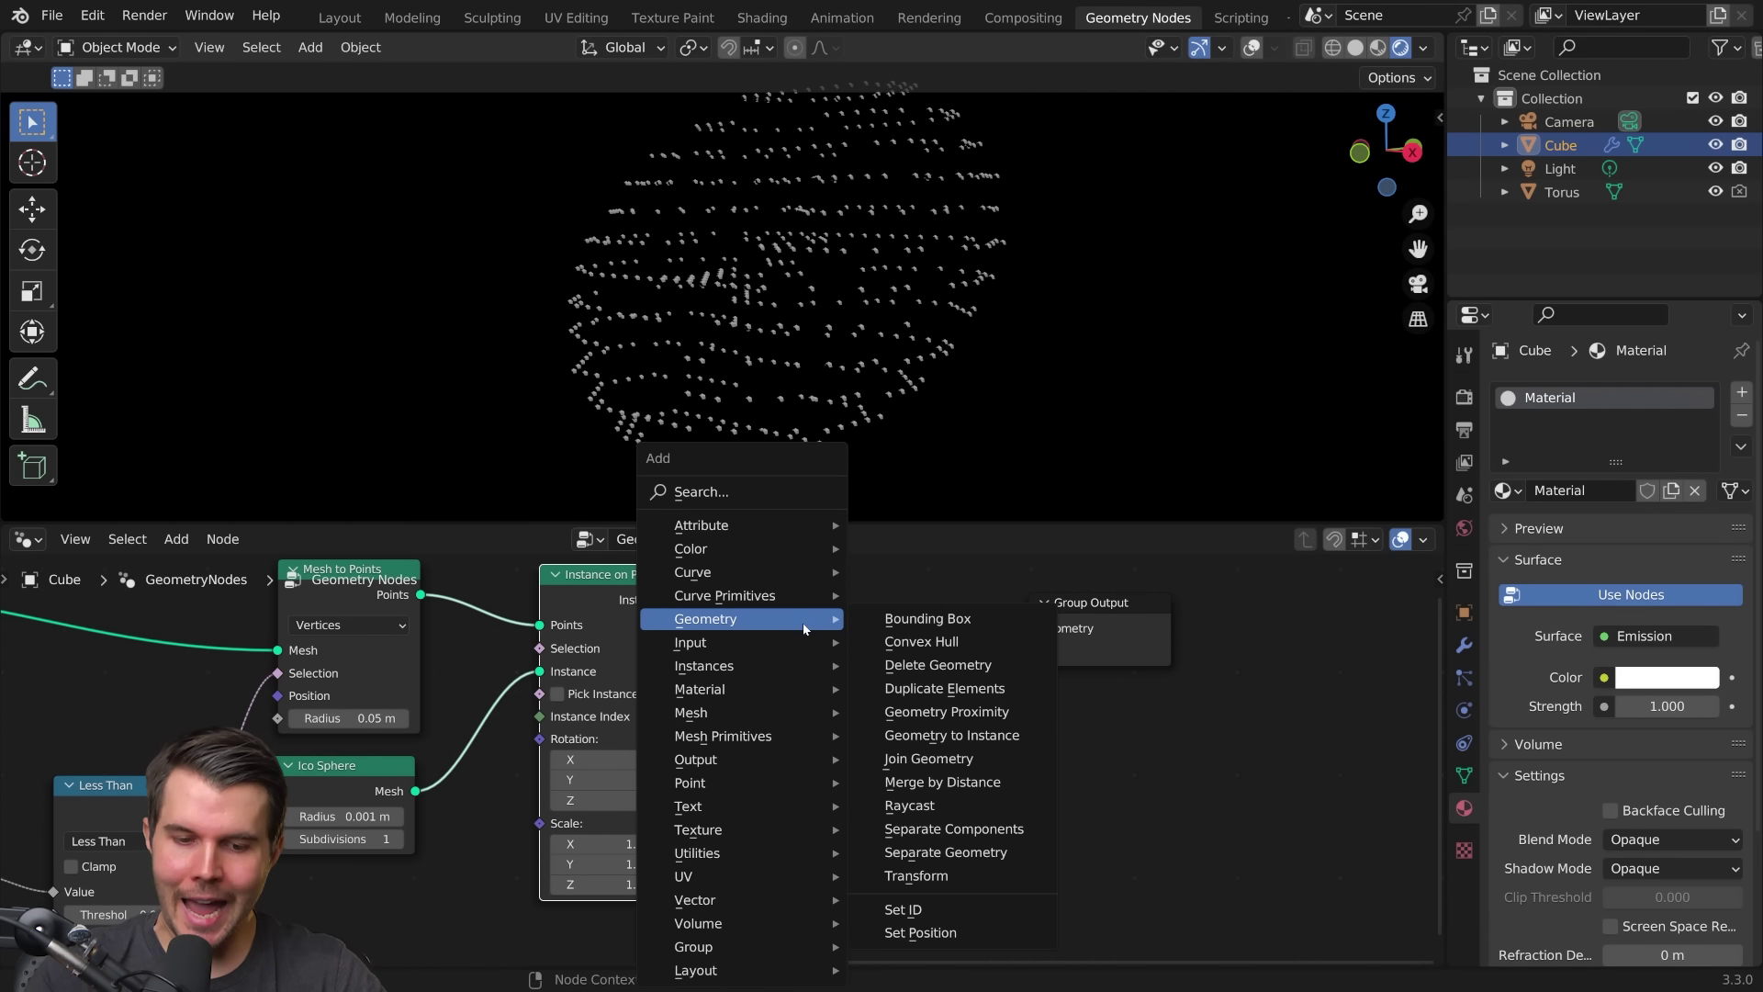
pyautogui.click(921, 778)
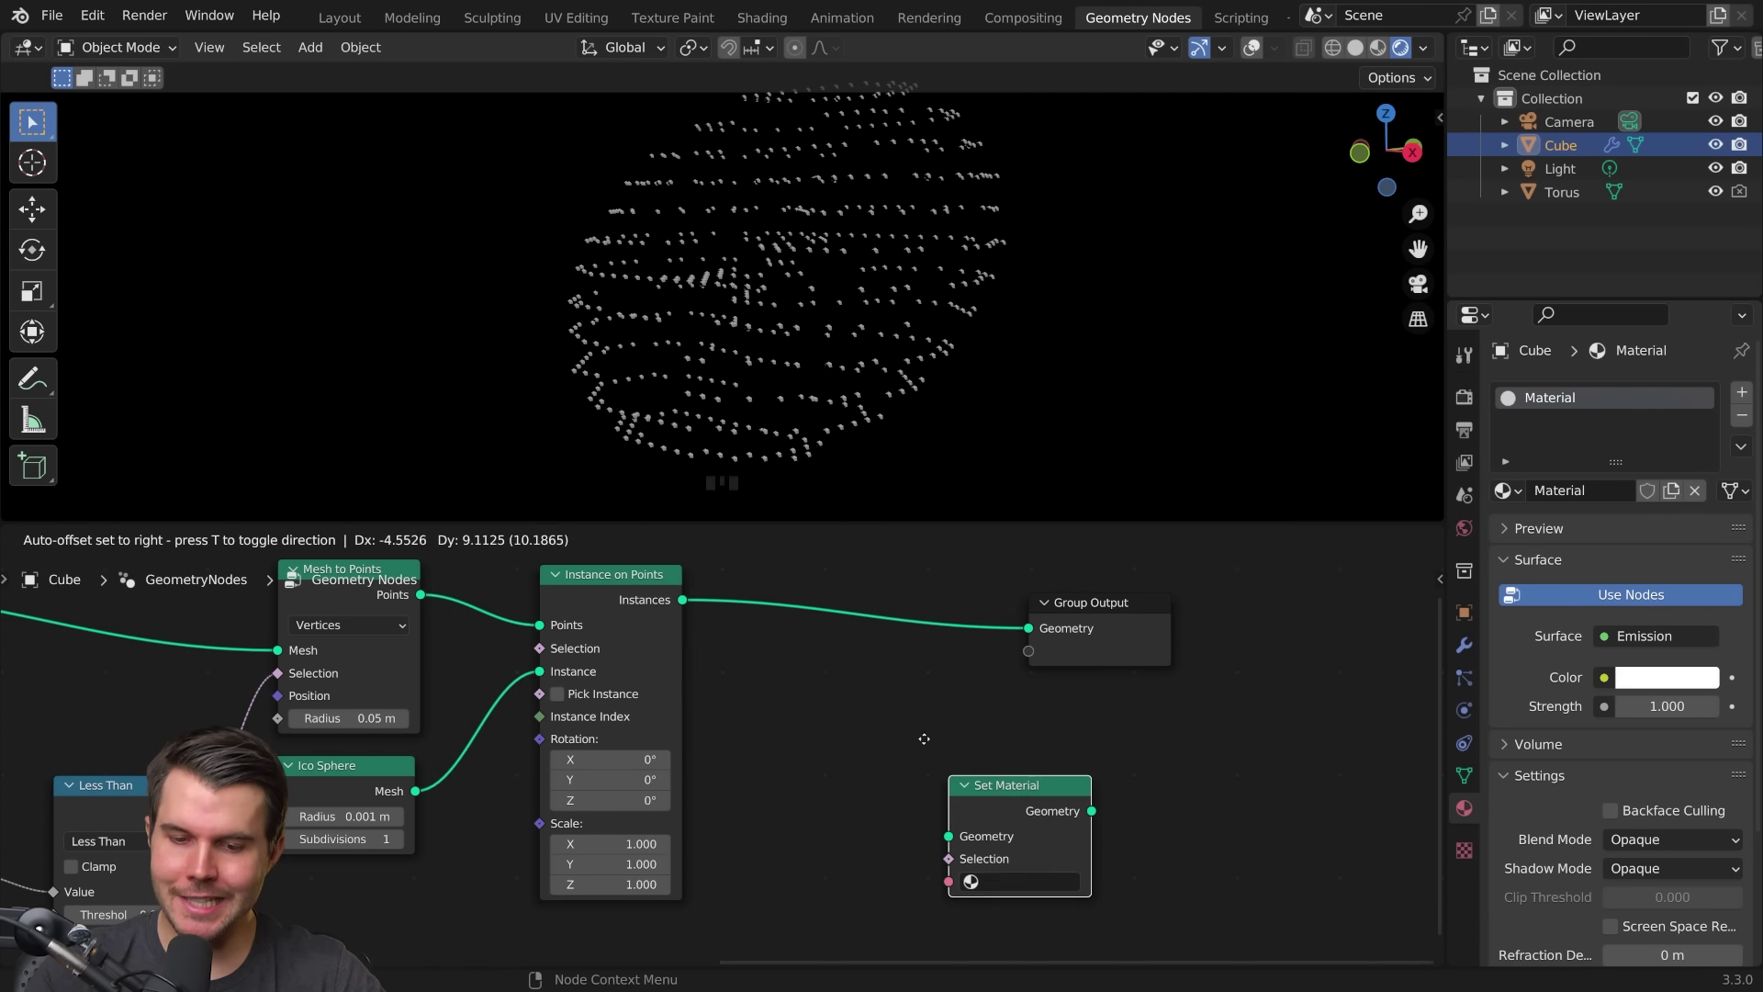
pyautogui.click(802, 601)
pyautogui.click(873, 700)
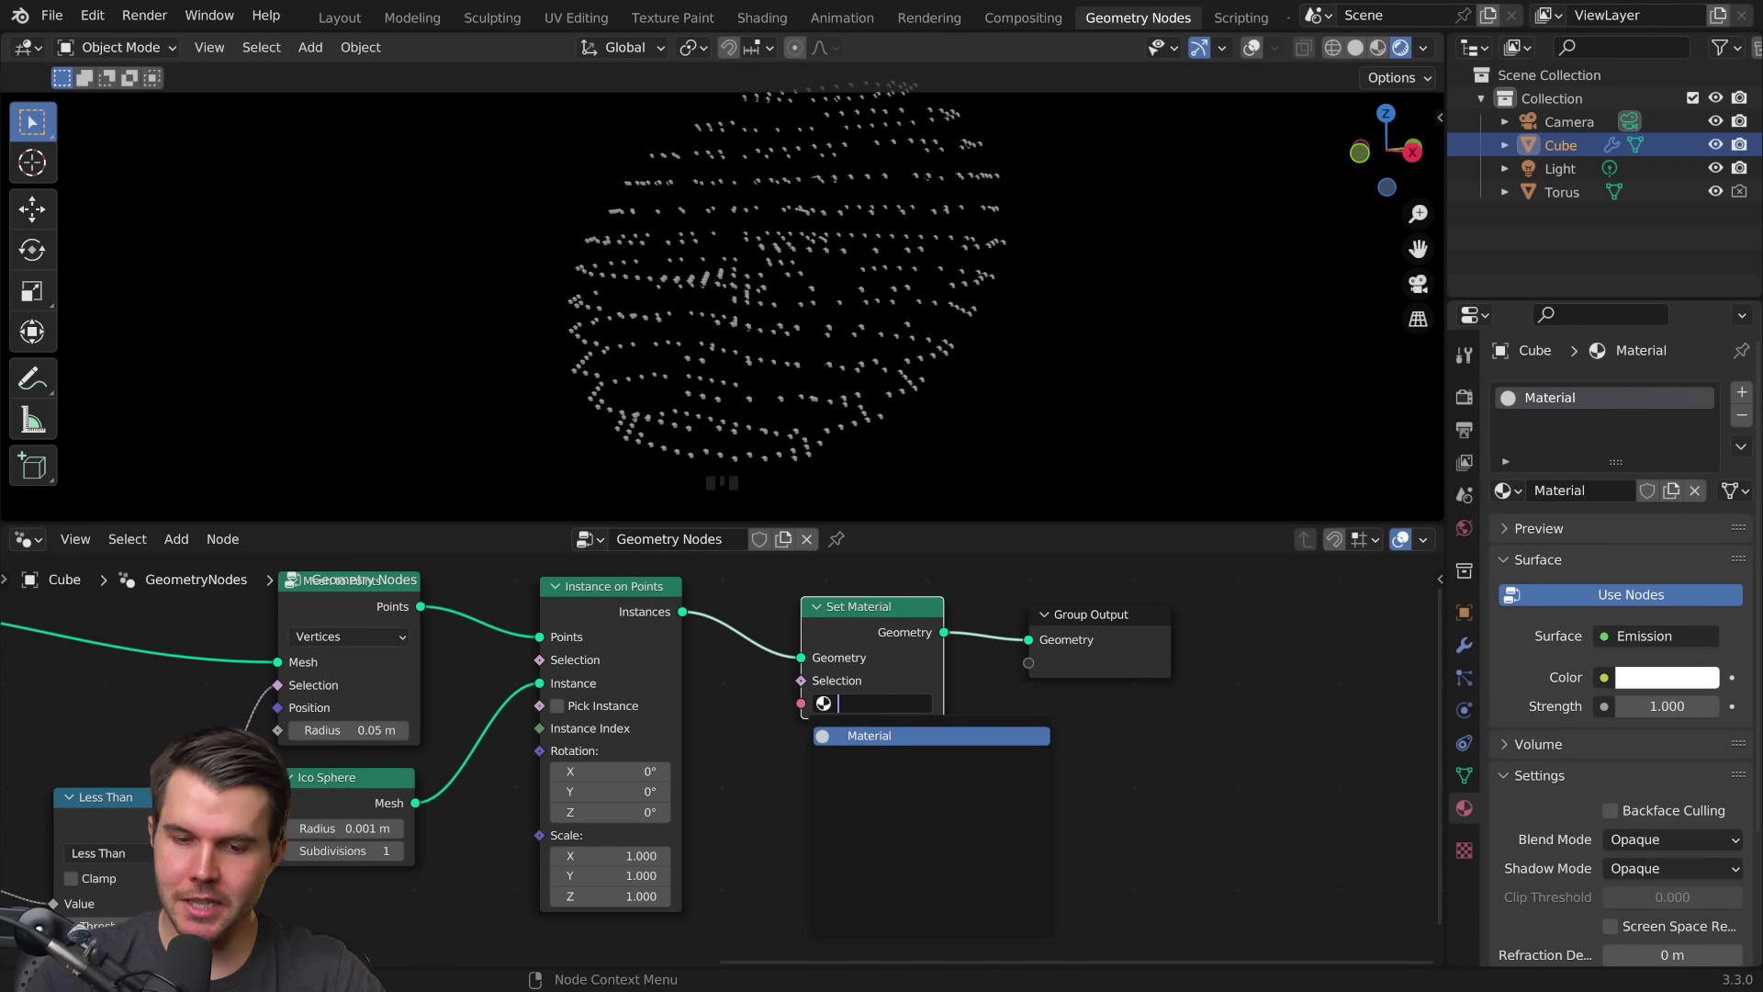
pyautogui.press('Return')
pyautogui.doubleClick(1564, 491)
pyautogui.write('Pix')
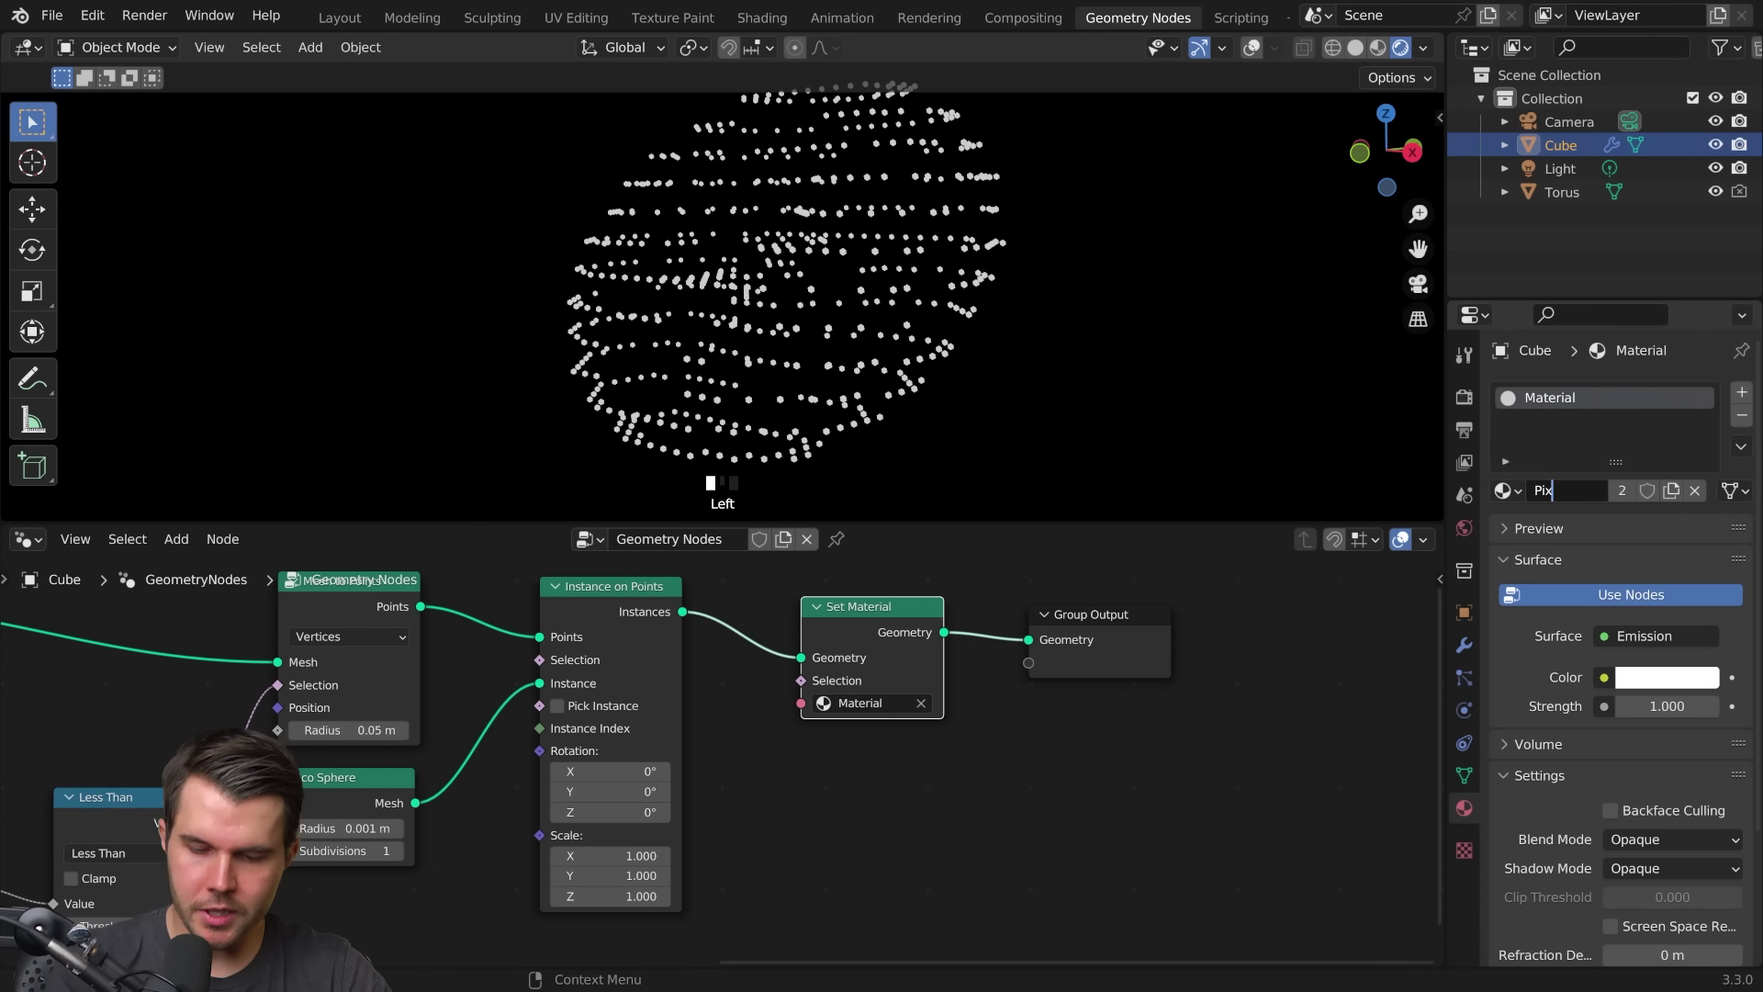
pyautogui.write('els')
pyautogui.press('Return')
# Step: Make the Pixels emission light blue at strength 10 and enable Bloom
pyautogui.click(1667, 677)
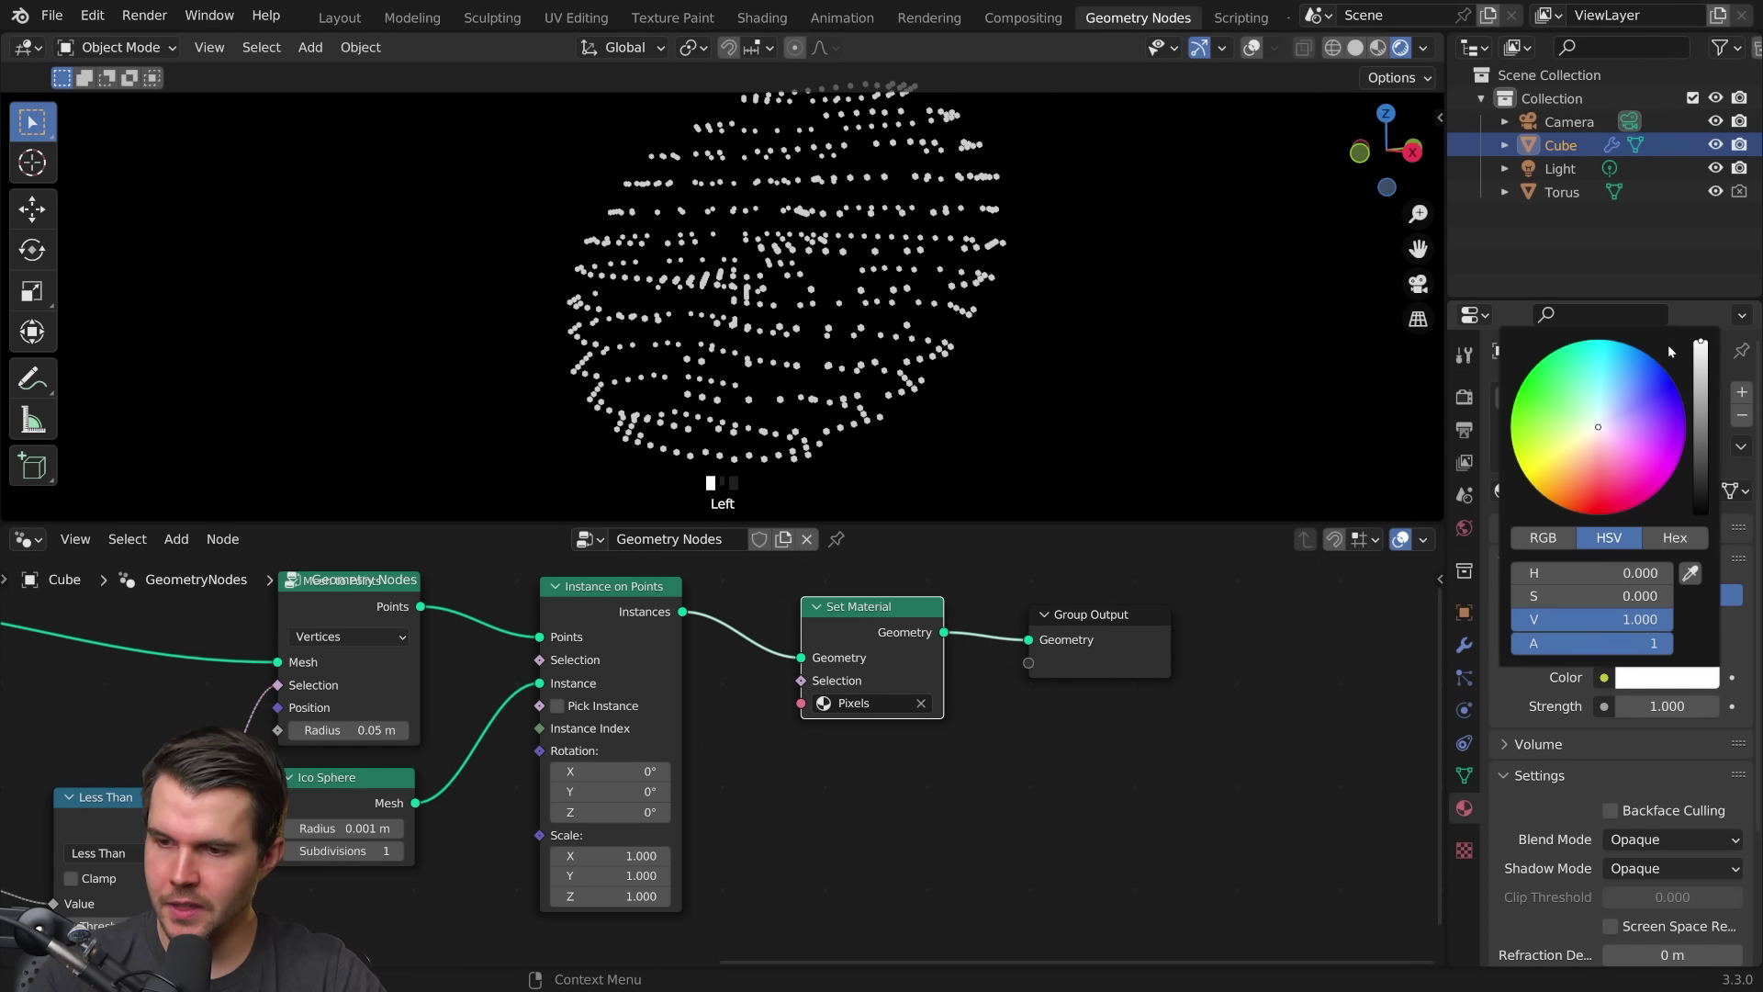
pyautogui.click(1621, 376)
pyautogui.click(1694, 706)
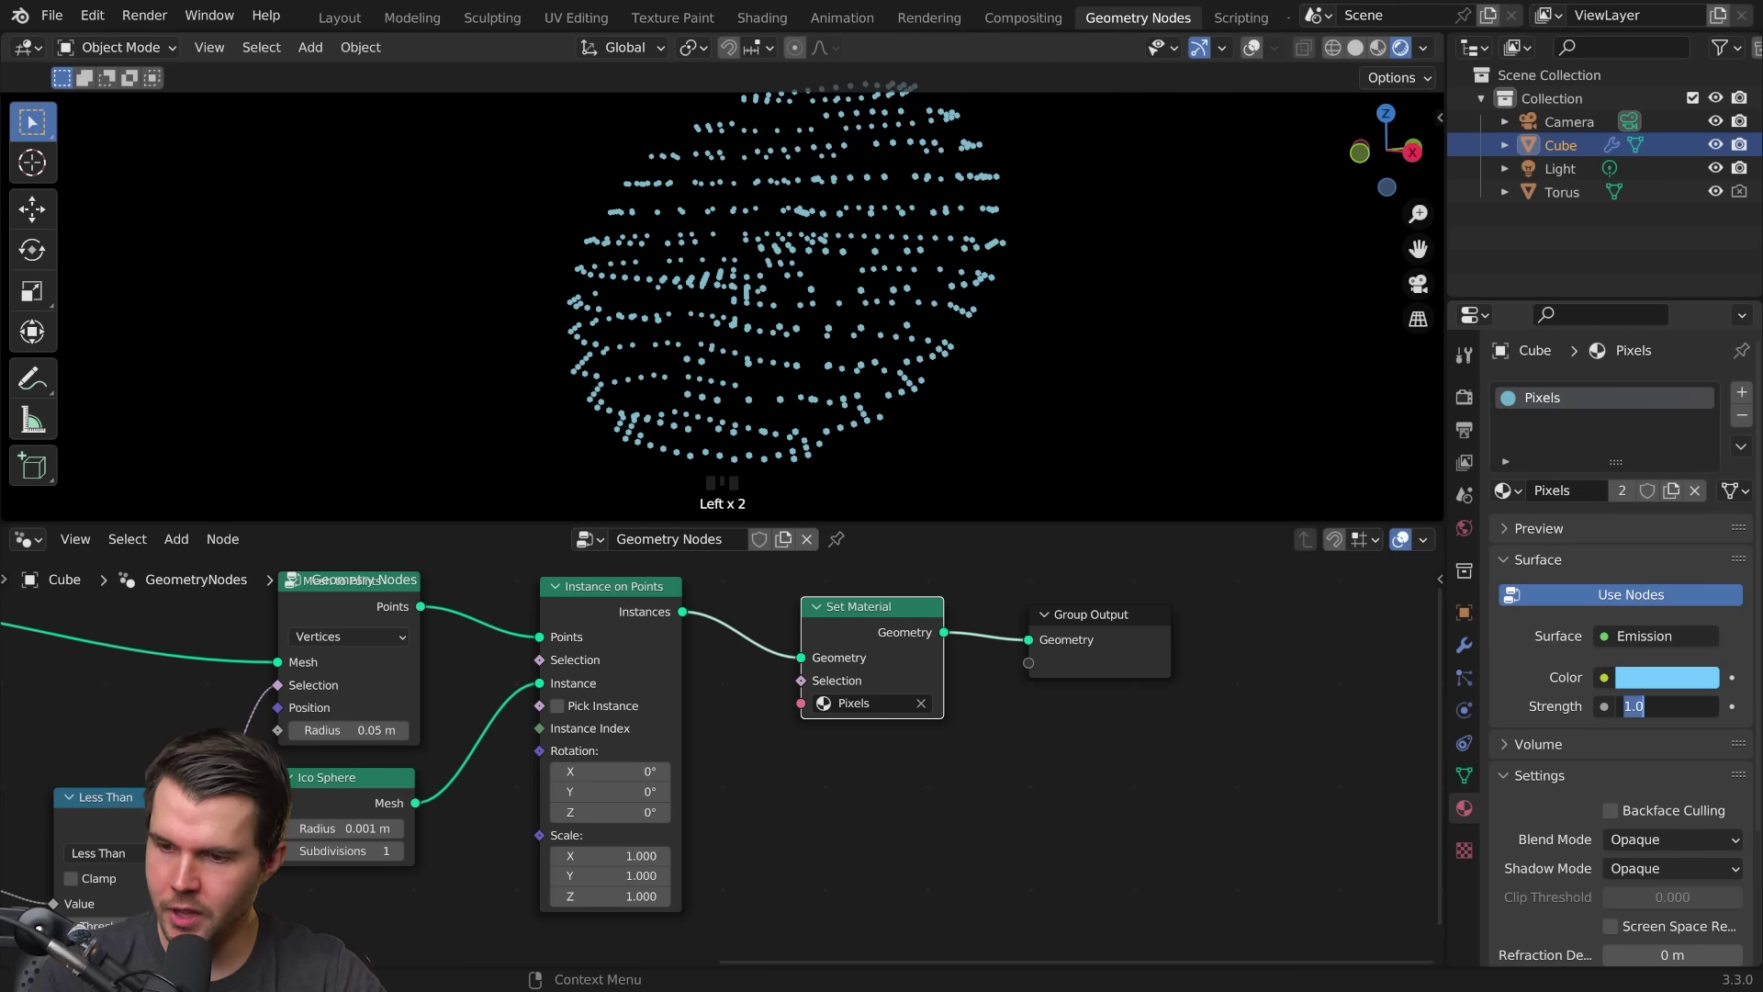
pyautogui.write('10')
pyautogui.press('Return')
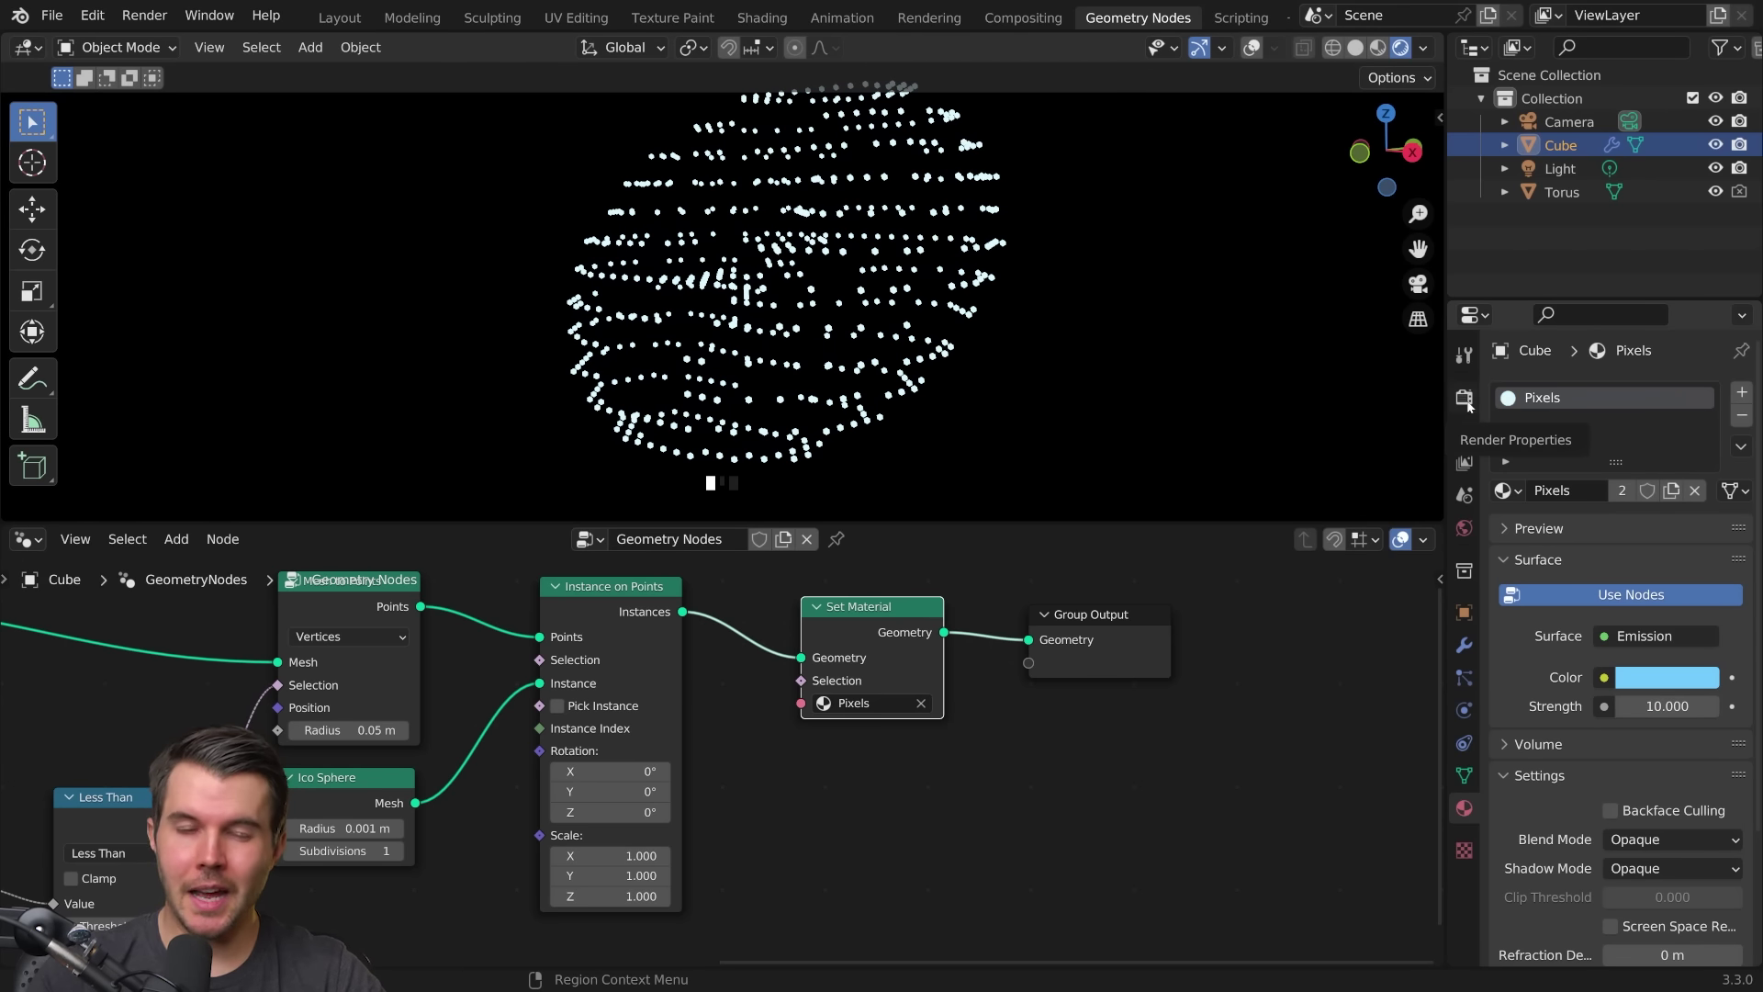
pyautogui.click(1465, 395)
pyautogui.click(1521, 588)
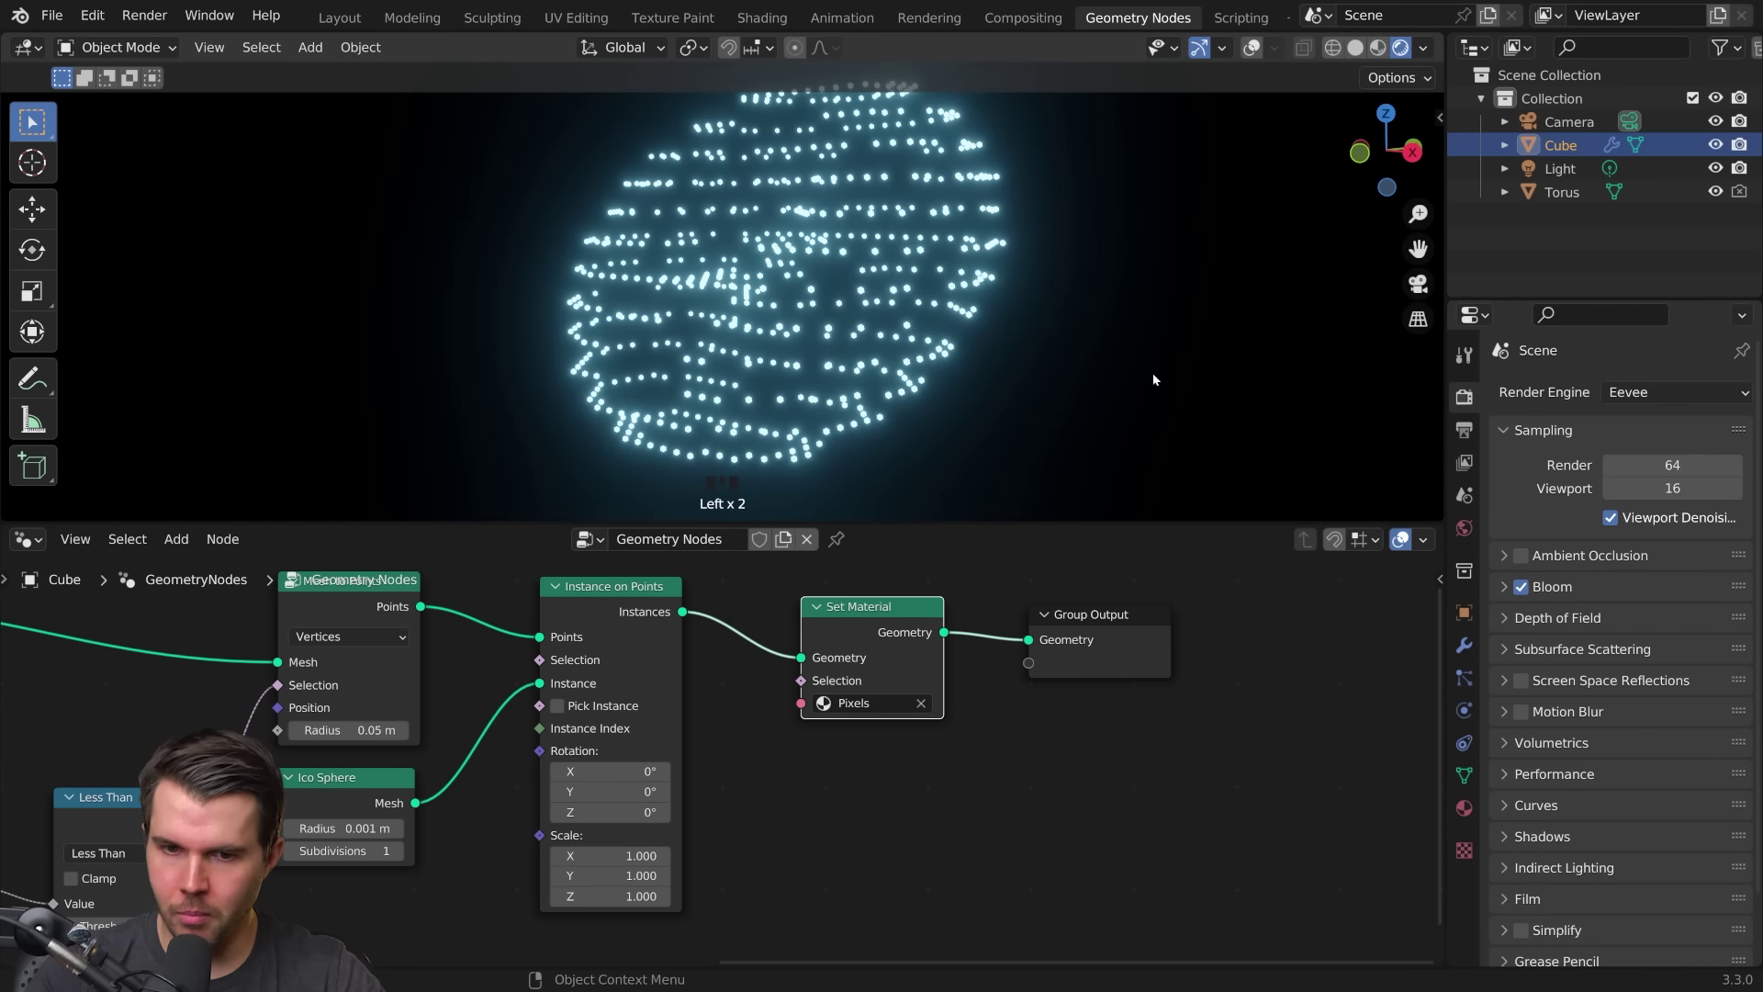
pyautogui.moveTo(1024, 315)
pyautogui.mouseDown(button='middle')
pyautogui.moveTo(1118, 299)
pyautogui.moveTo(1035, 381)
pyautogui.mouseUp(button='middle')
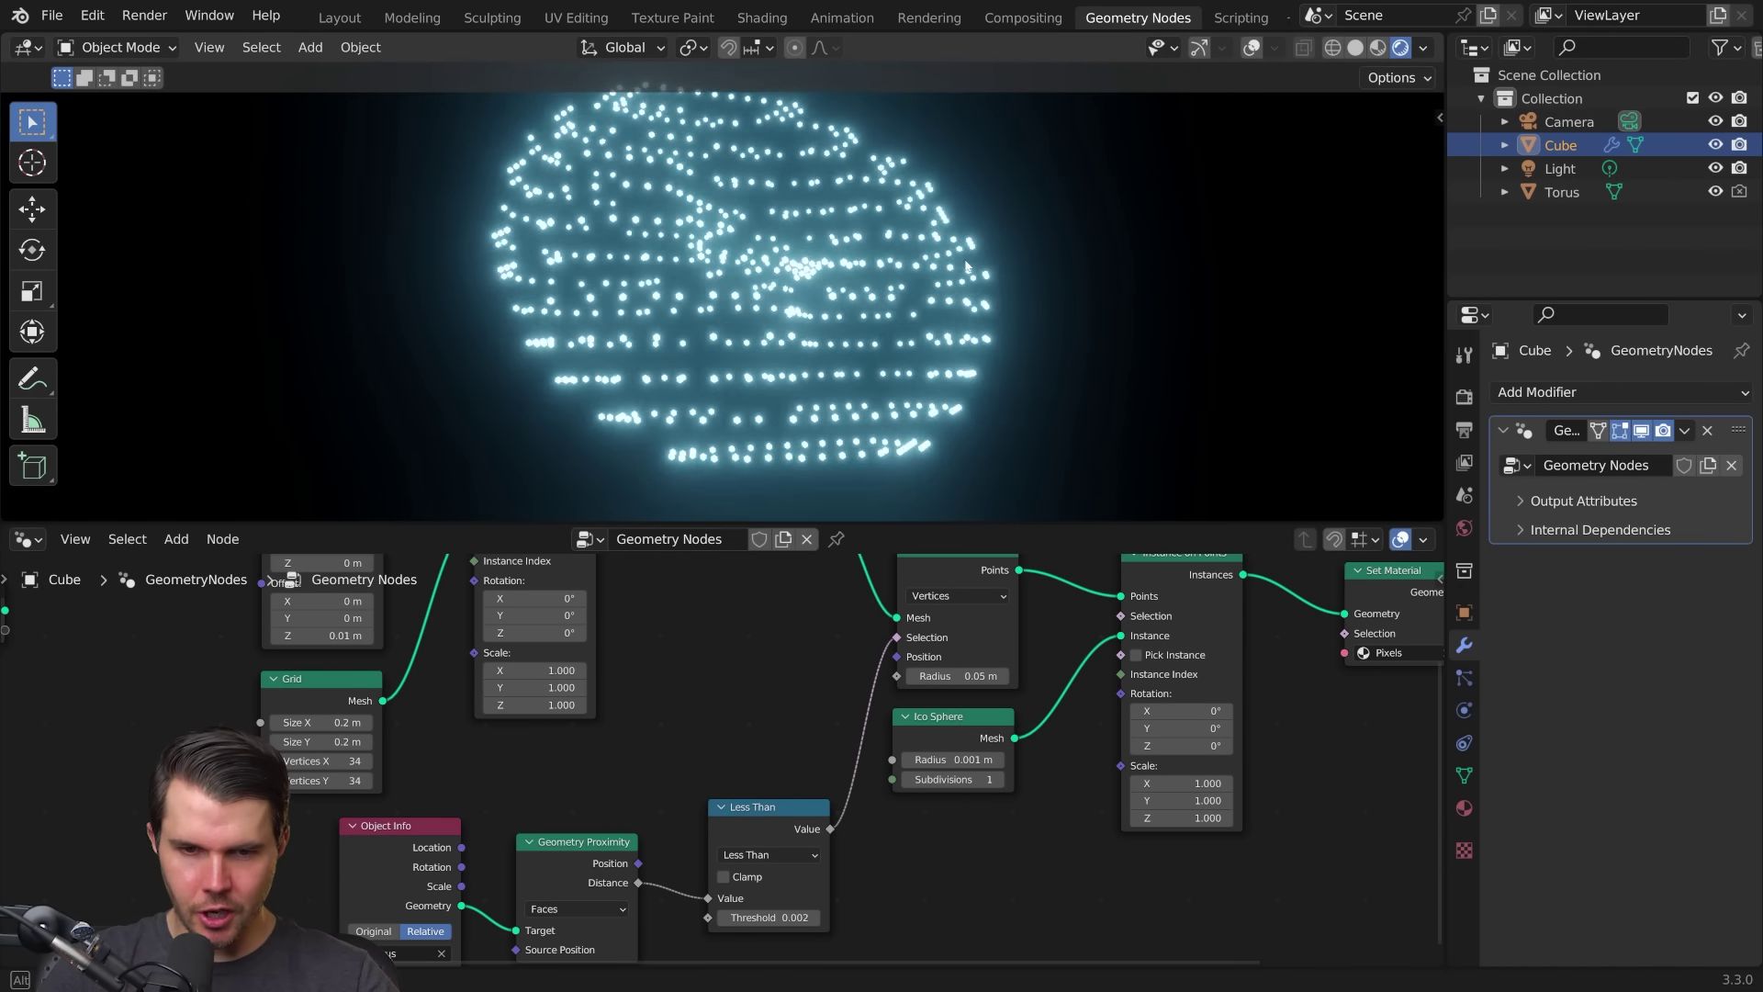
pyautogui.scroll(-2, 718, 626)
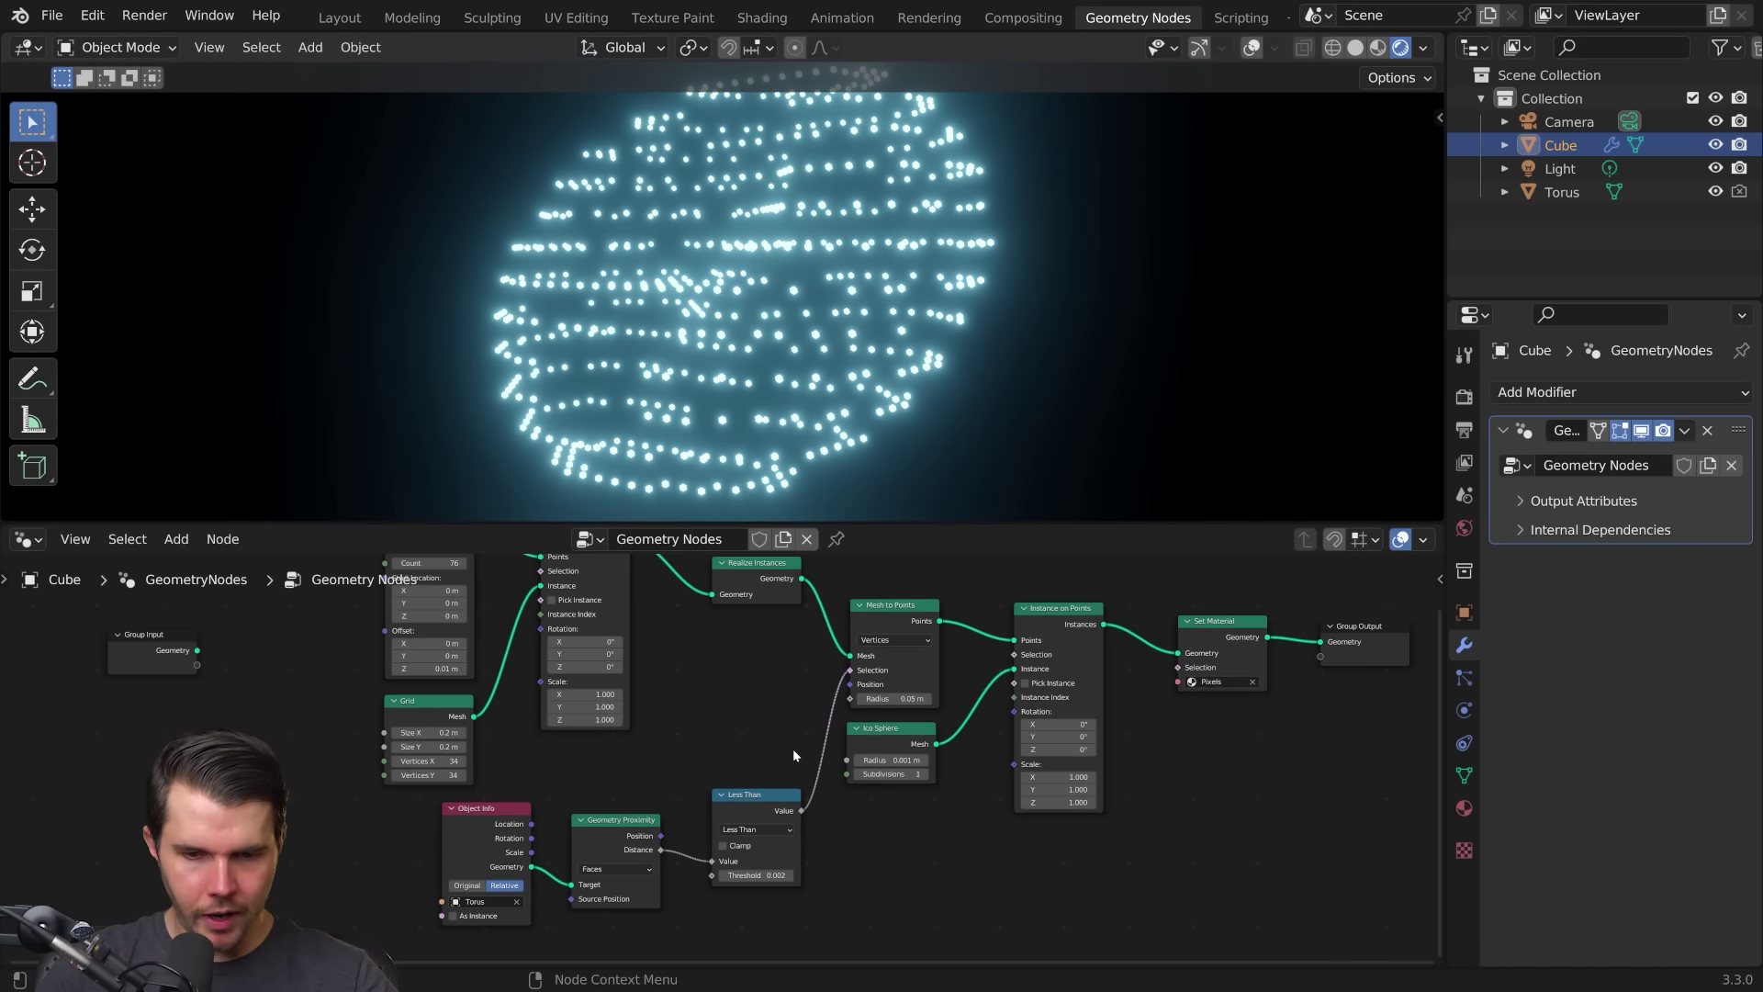
pyautogui.scroll(1, 831, 726)
pyautogui.scroll(1, 772, 722)
pyautogui.scroll(1, 711, 718)
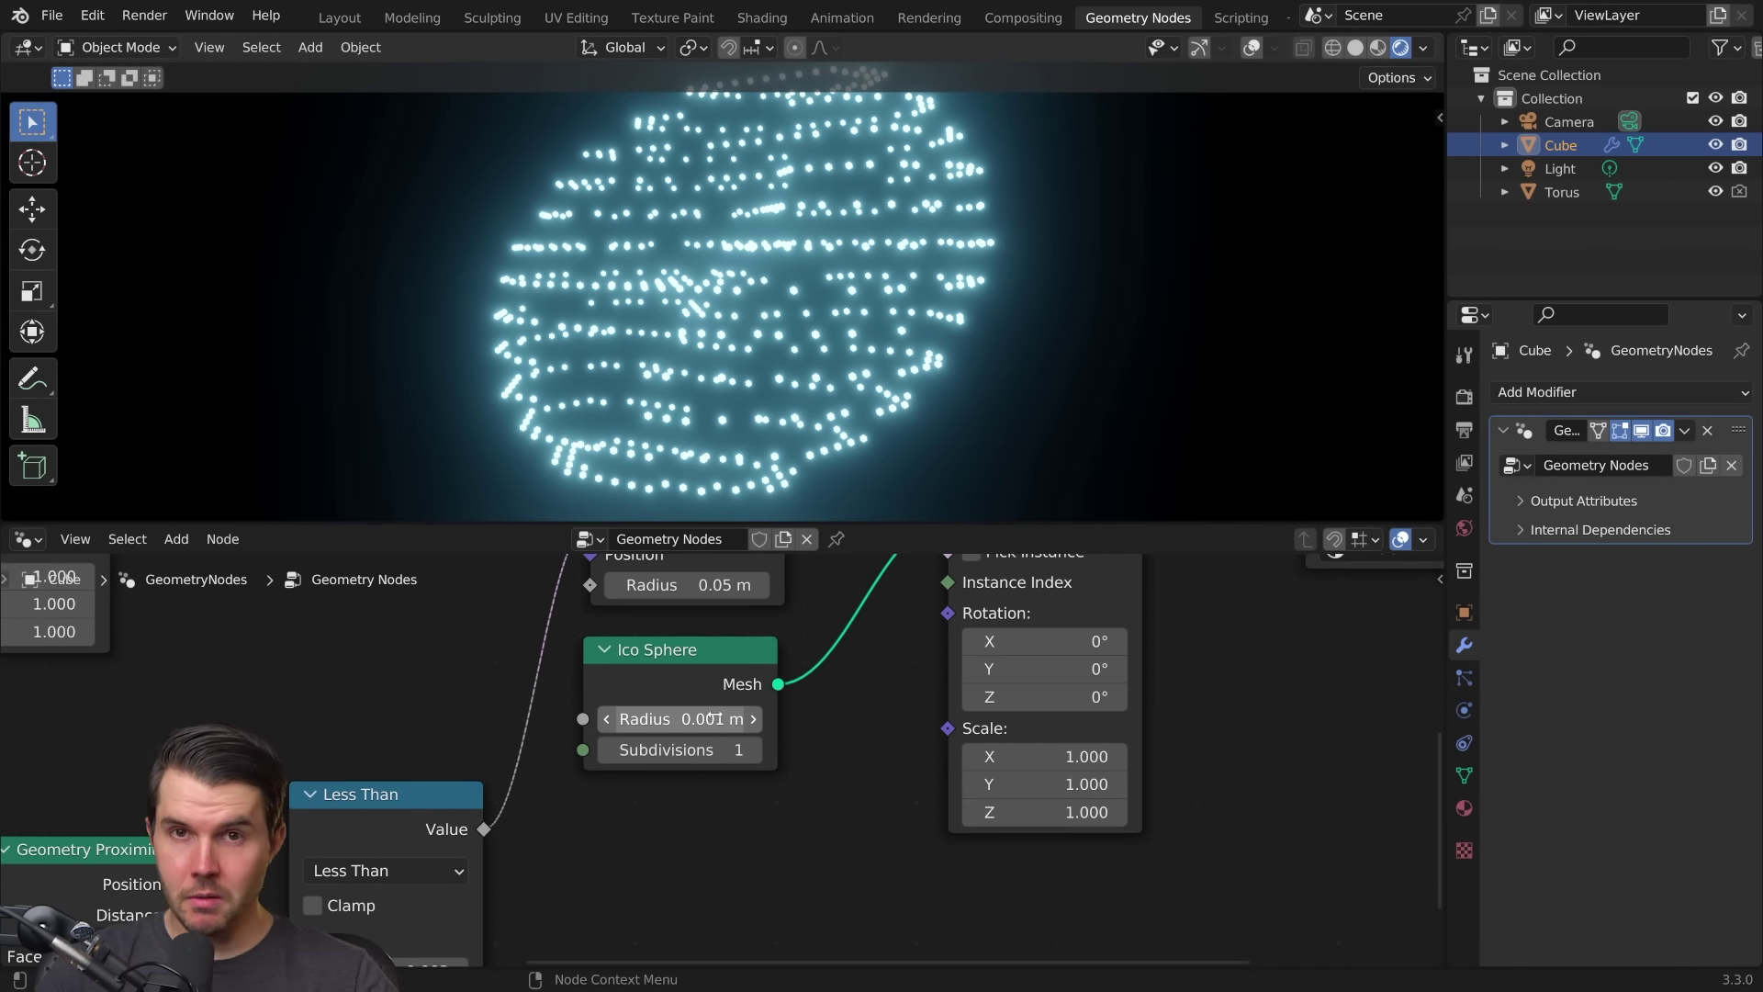
pyautogui.scroll(1, 714, 715)
# Step: Set the Ico Sphere radius to 0.0002 m and the Grid vertices to 130 by 130
pyautogui.click(715, 718)
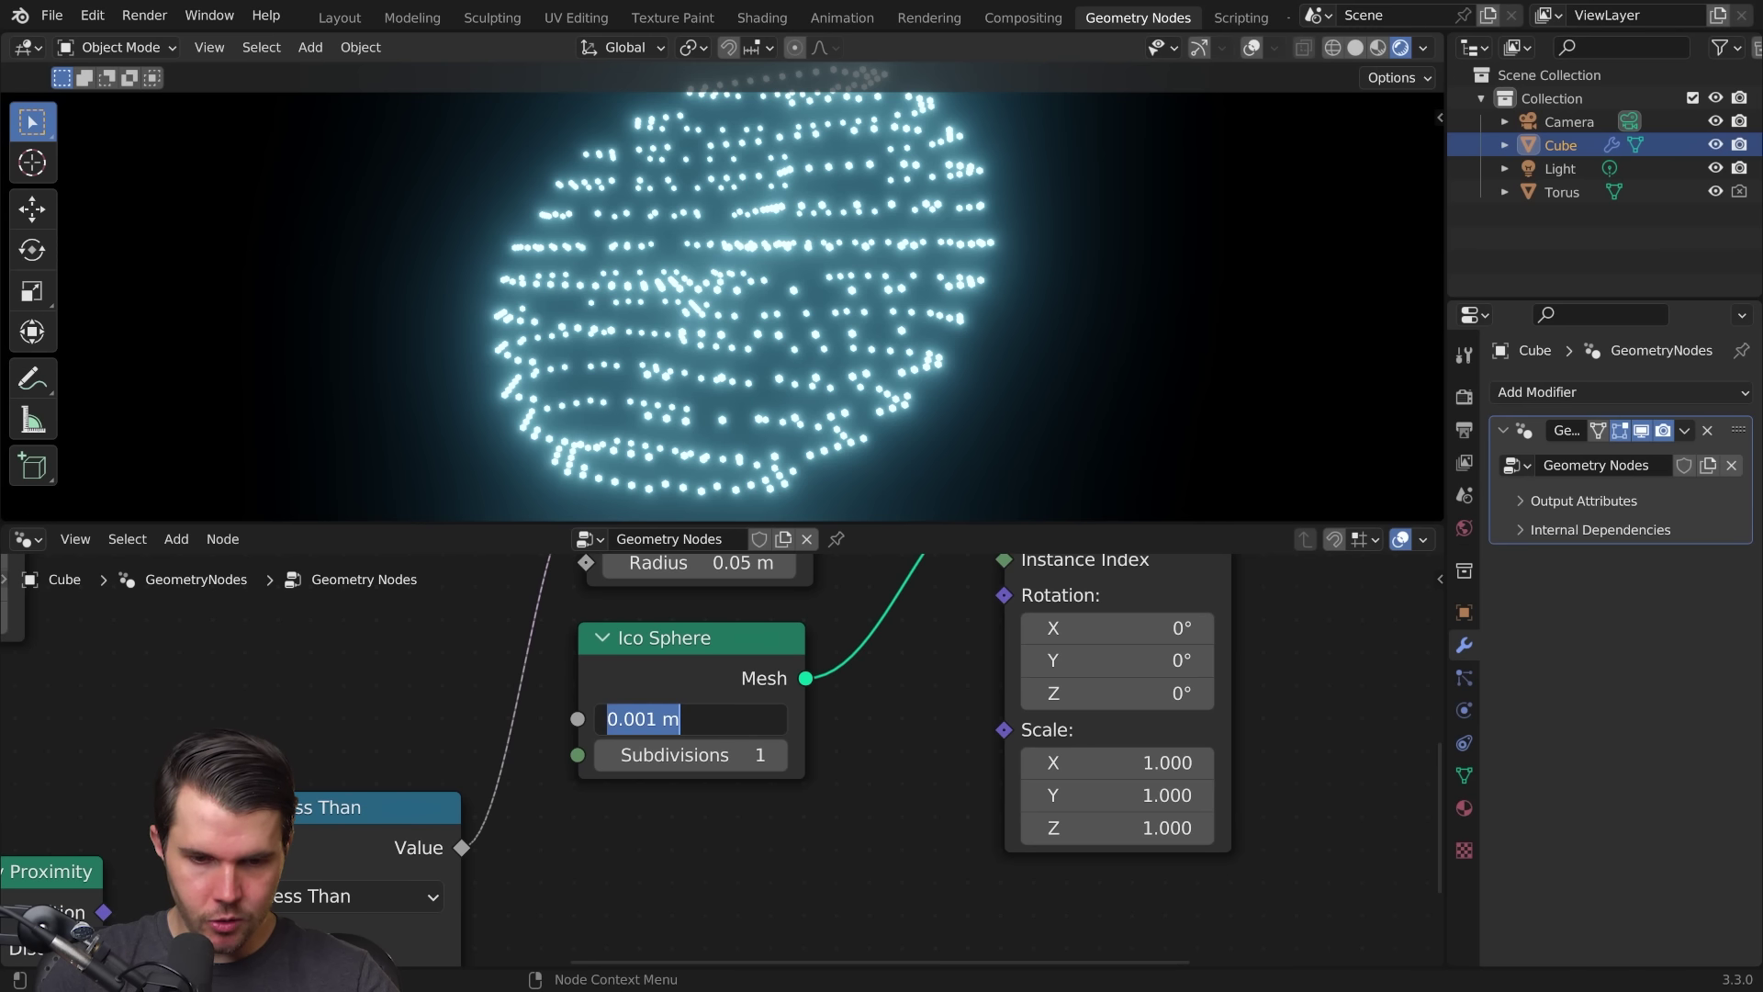
pyautogui.click(659, 718)
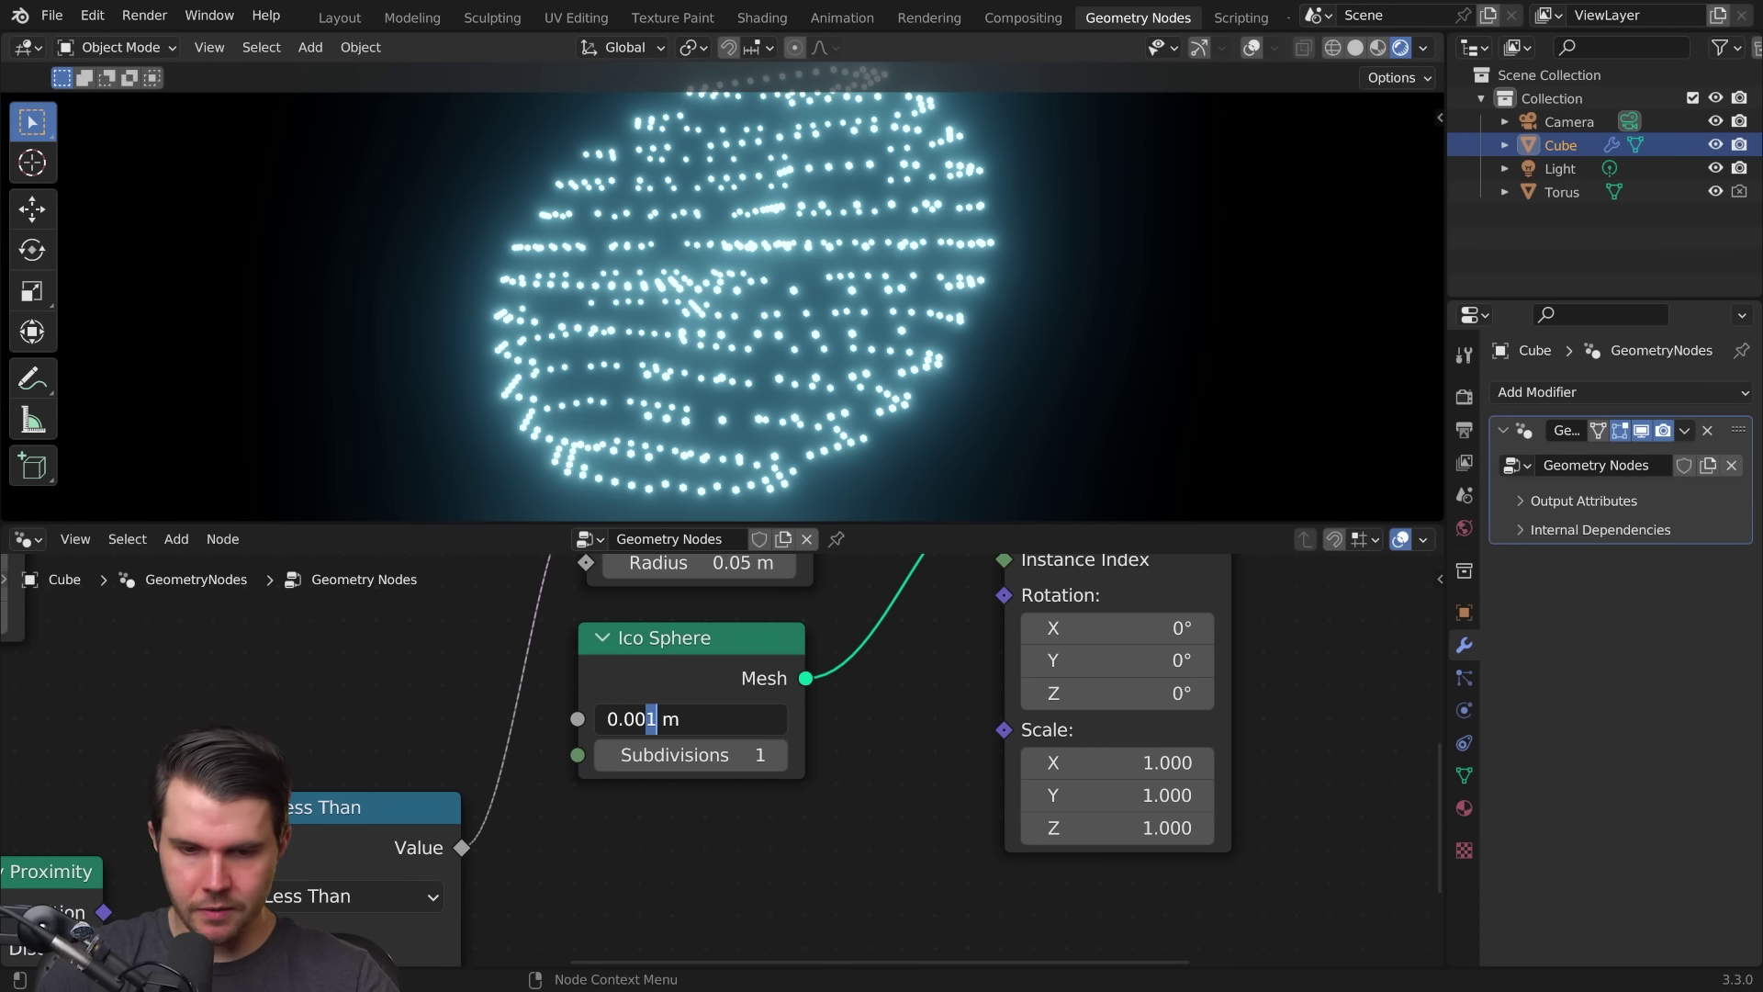
pyautogui.write('05')
pyautogui.press('BackSpace')
pyautogui.press('Return')
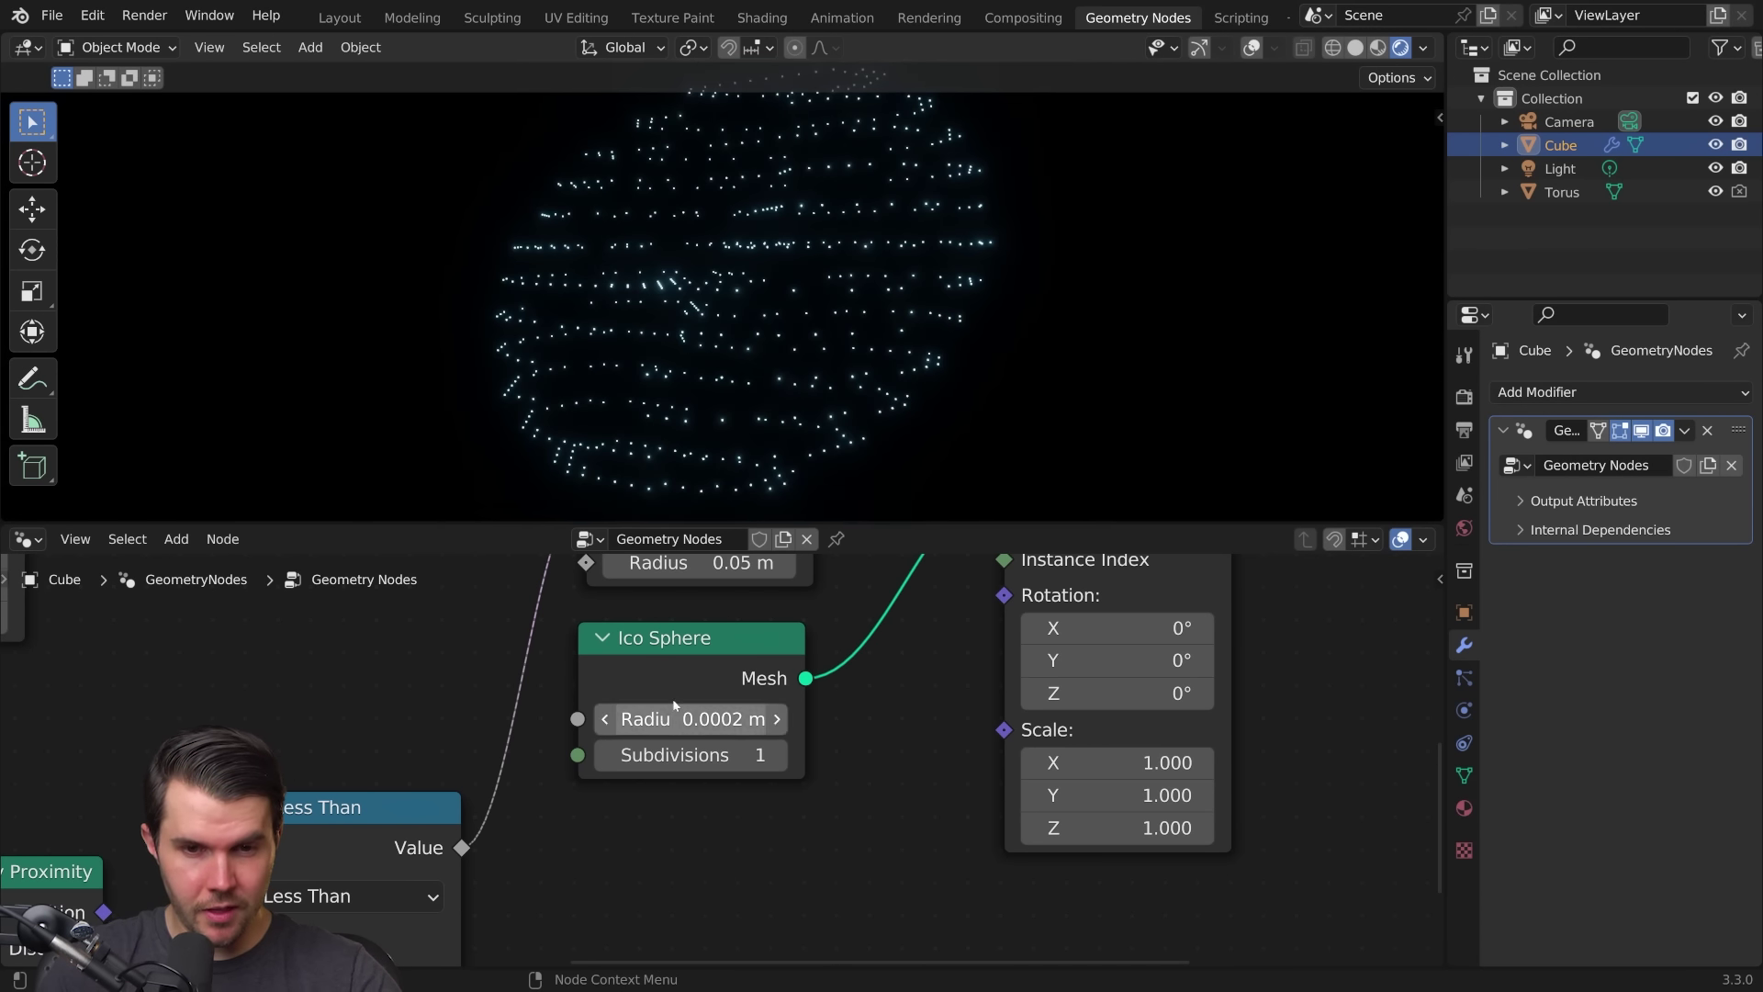
pyautogui.moveTo(41, 716); pyautogui.dragTo(646, 784, button='middle')
pyautogui.scroll(2, 646, 783)
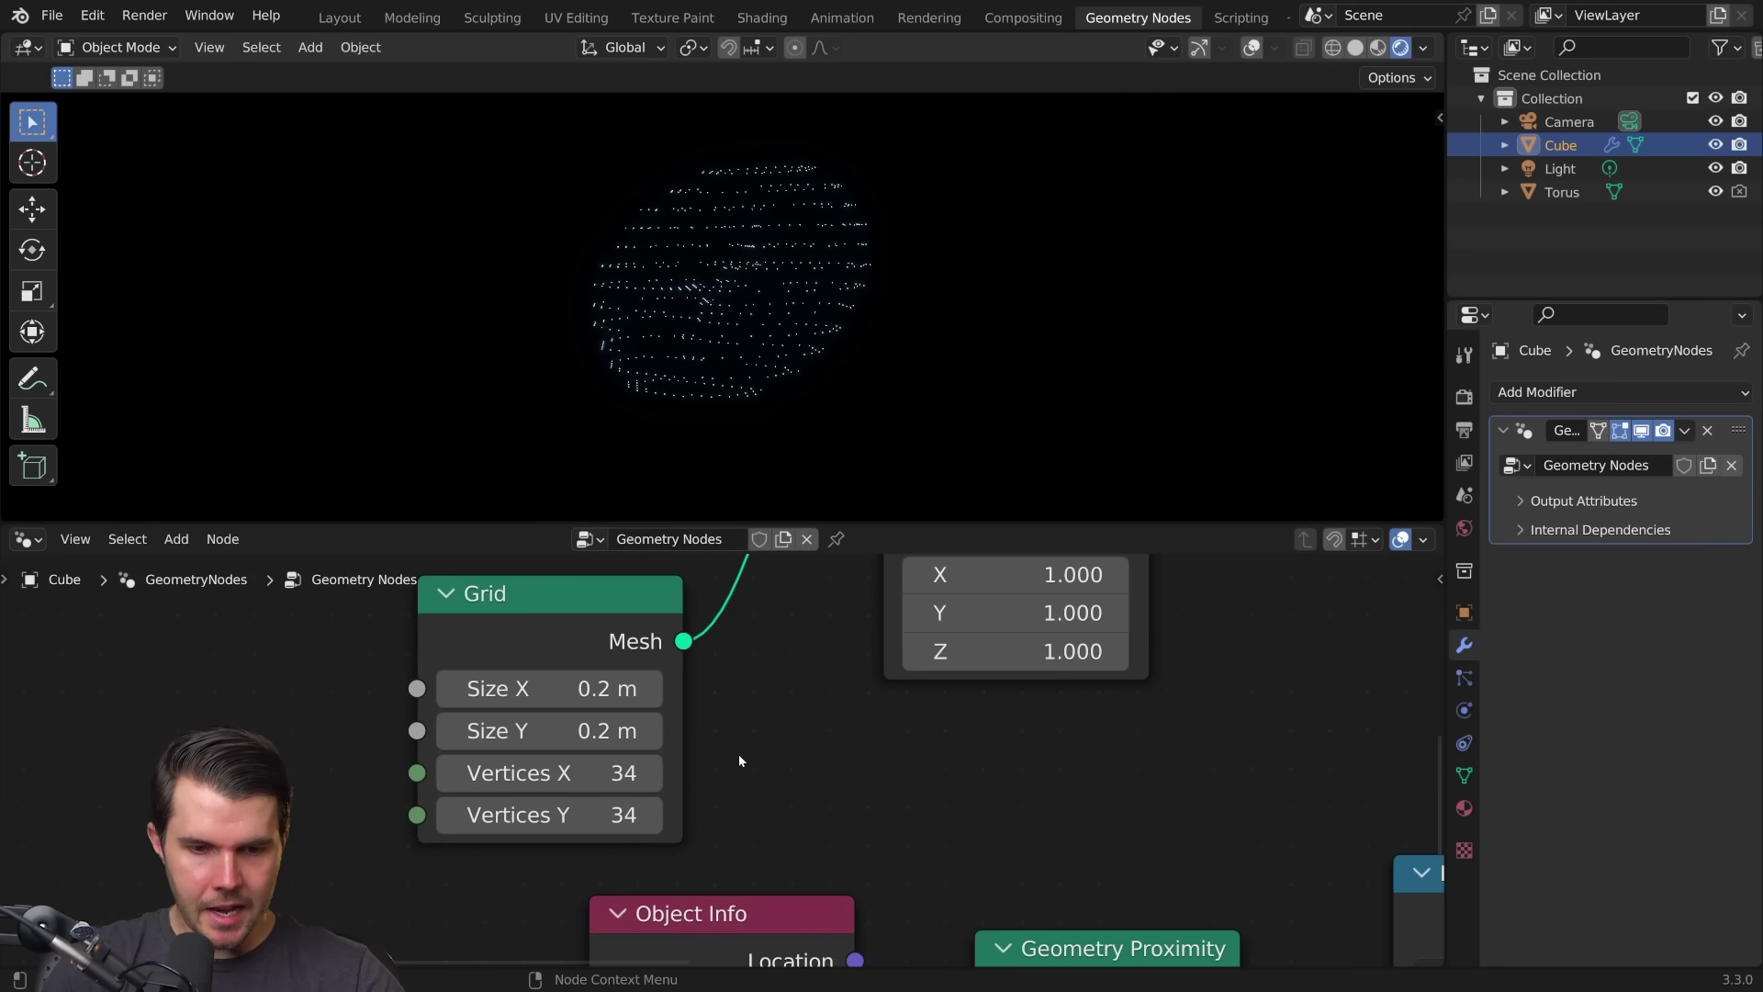
pyautogui.scroll(1, 709, 768)
pyautogui.scroll(3, 822, 234)
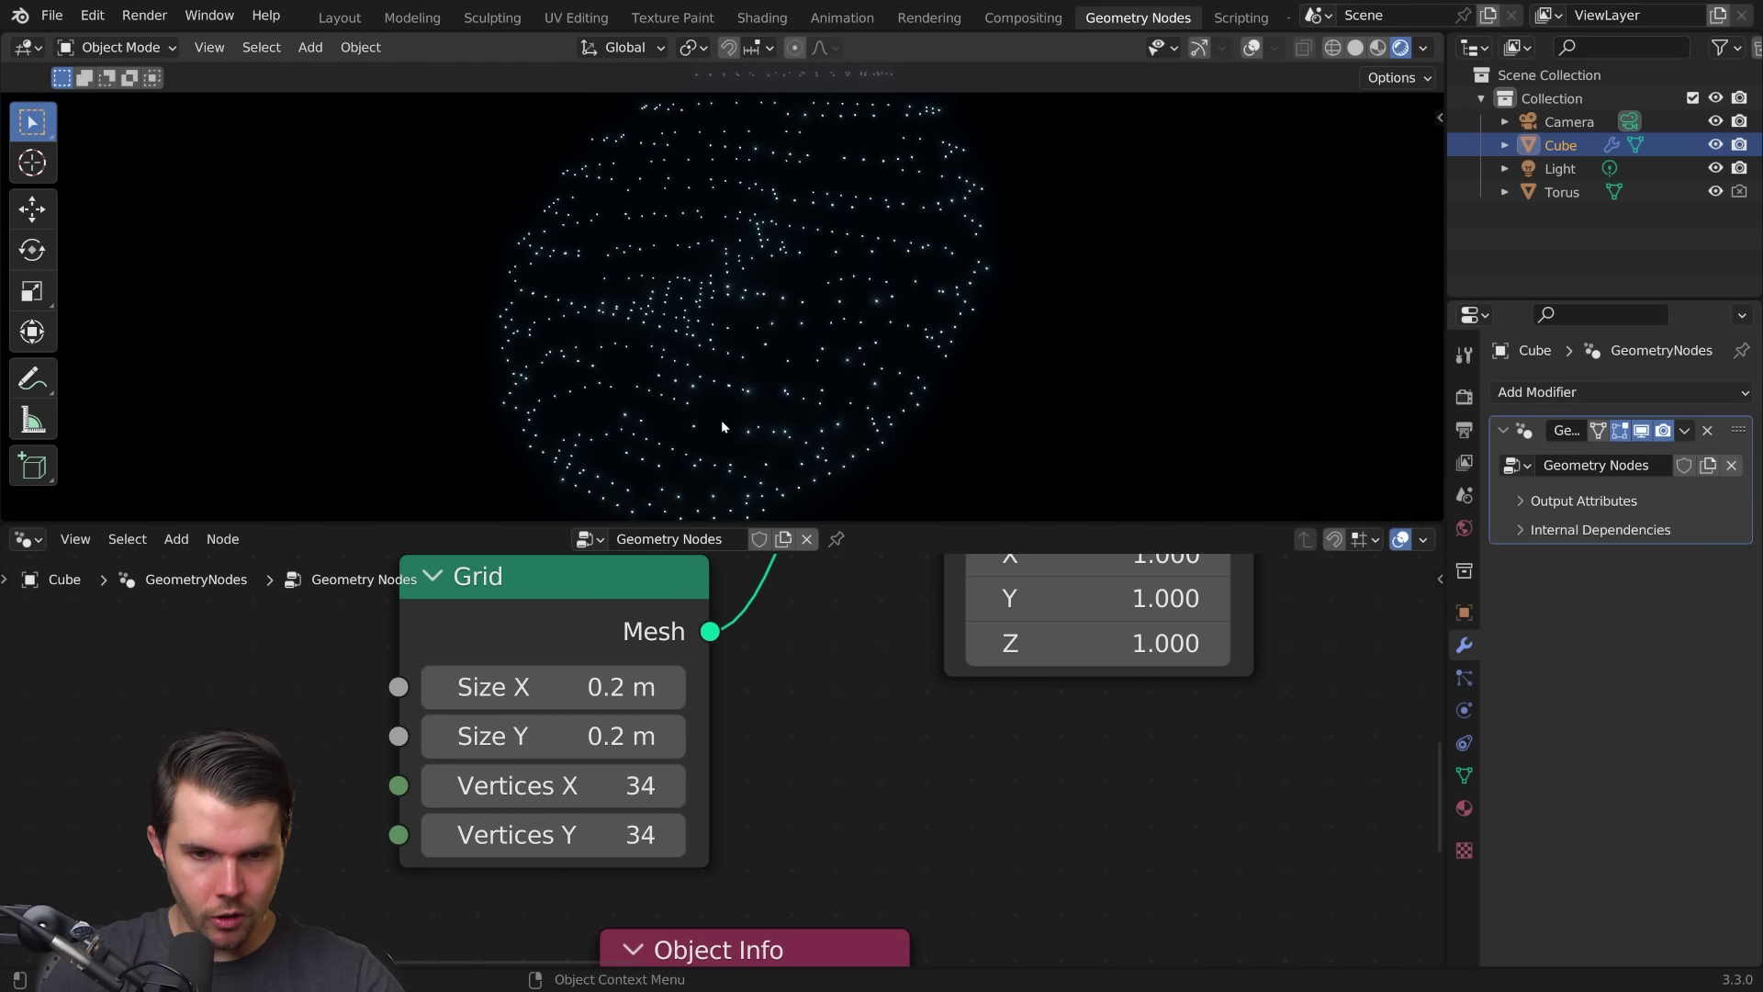
pyautogui.moveTo(552, 785)
pyautogui.mouseDown()
pyautogui.moveTo(736, 786)
pyautogui.moveTo(716, 786)
pyautogui.mouseUp()
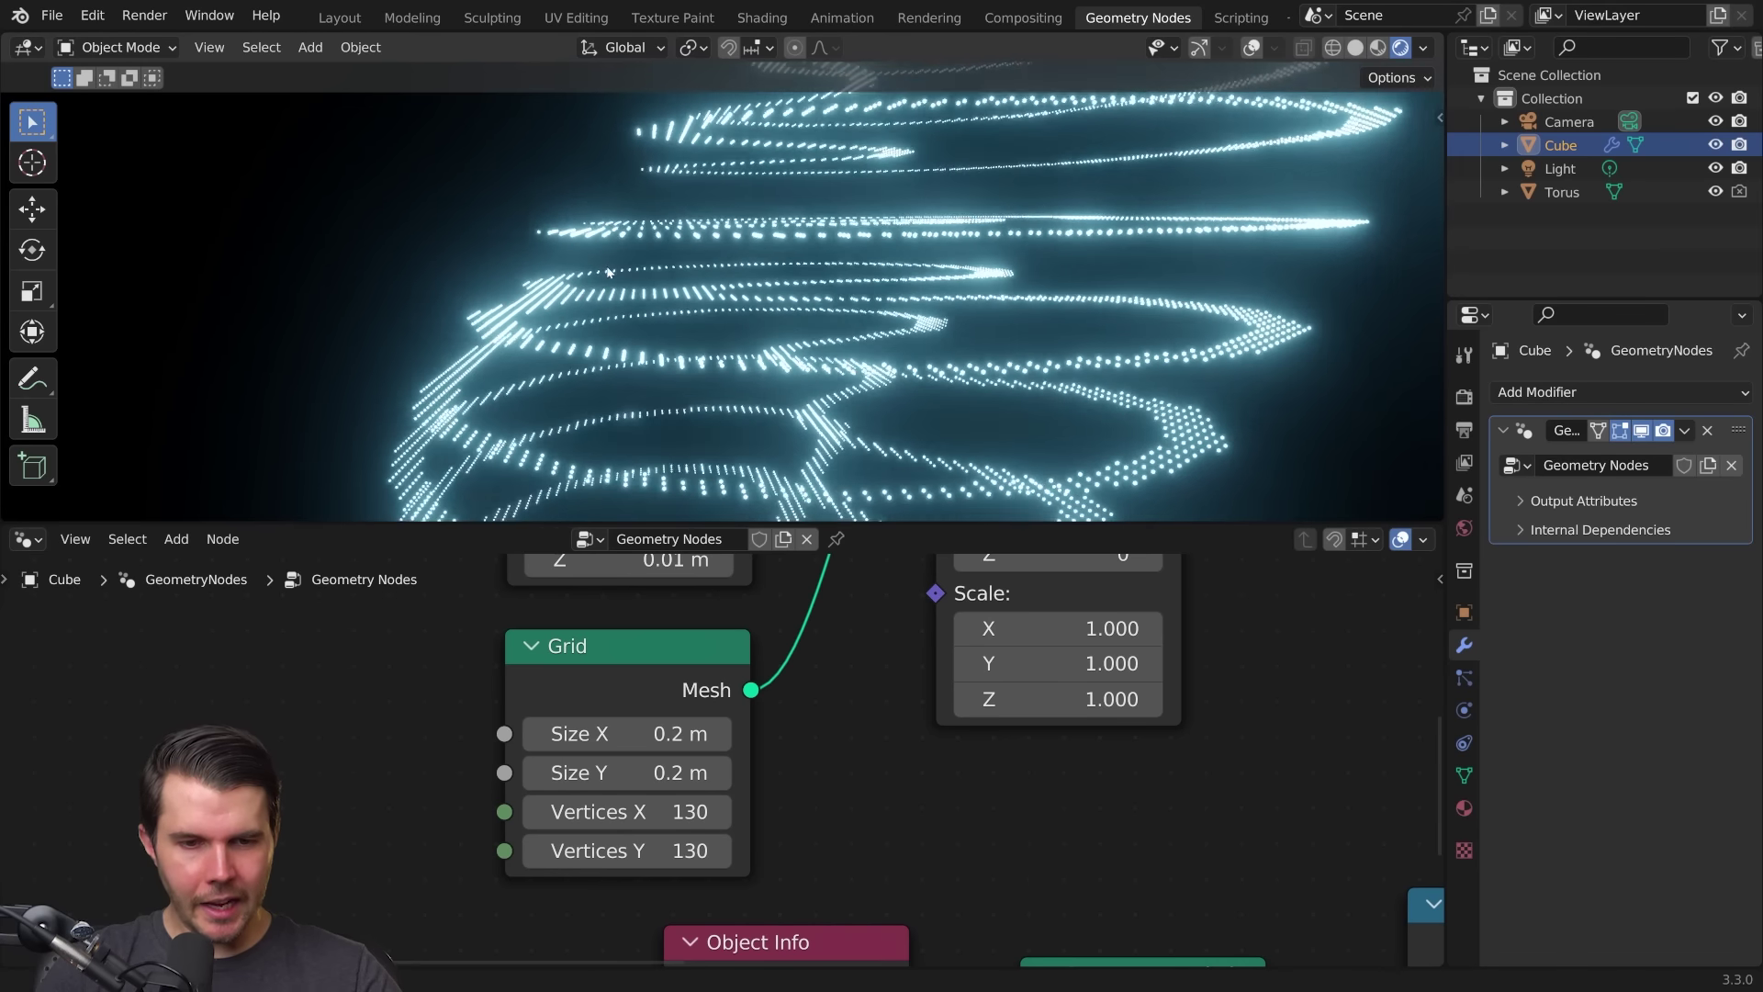
pyautogui.moveTo(609, 272)
pyautogui.mouseDown(button='middle')
pyautogui.moveTo(586, 248)
pyautogui.moveTo(649, 262)
pyautogui.mouseUp(button='middle')
pyautogui.moveTo(1350, 909); pyautogui.dragTo(1048, 771, button='middle')
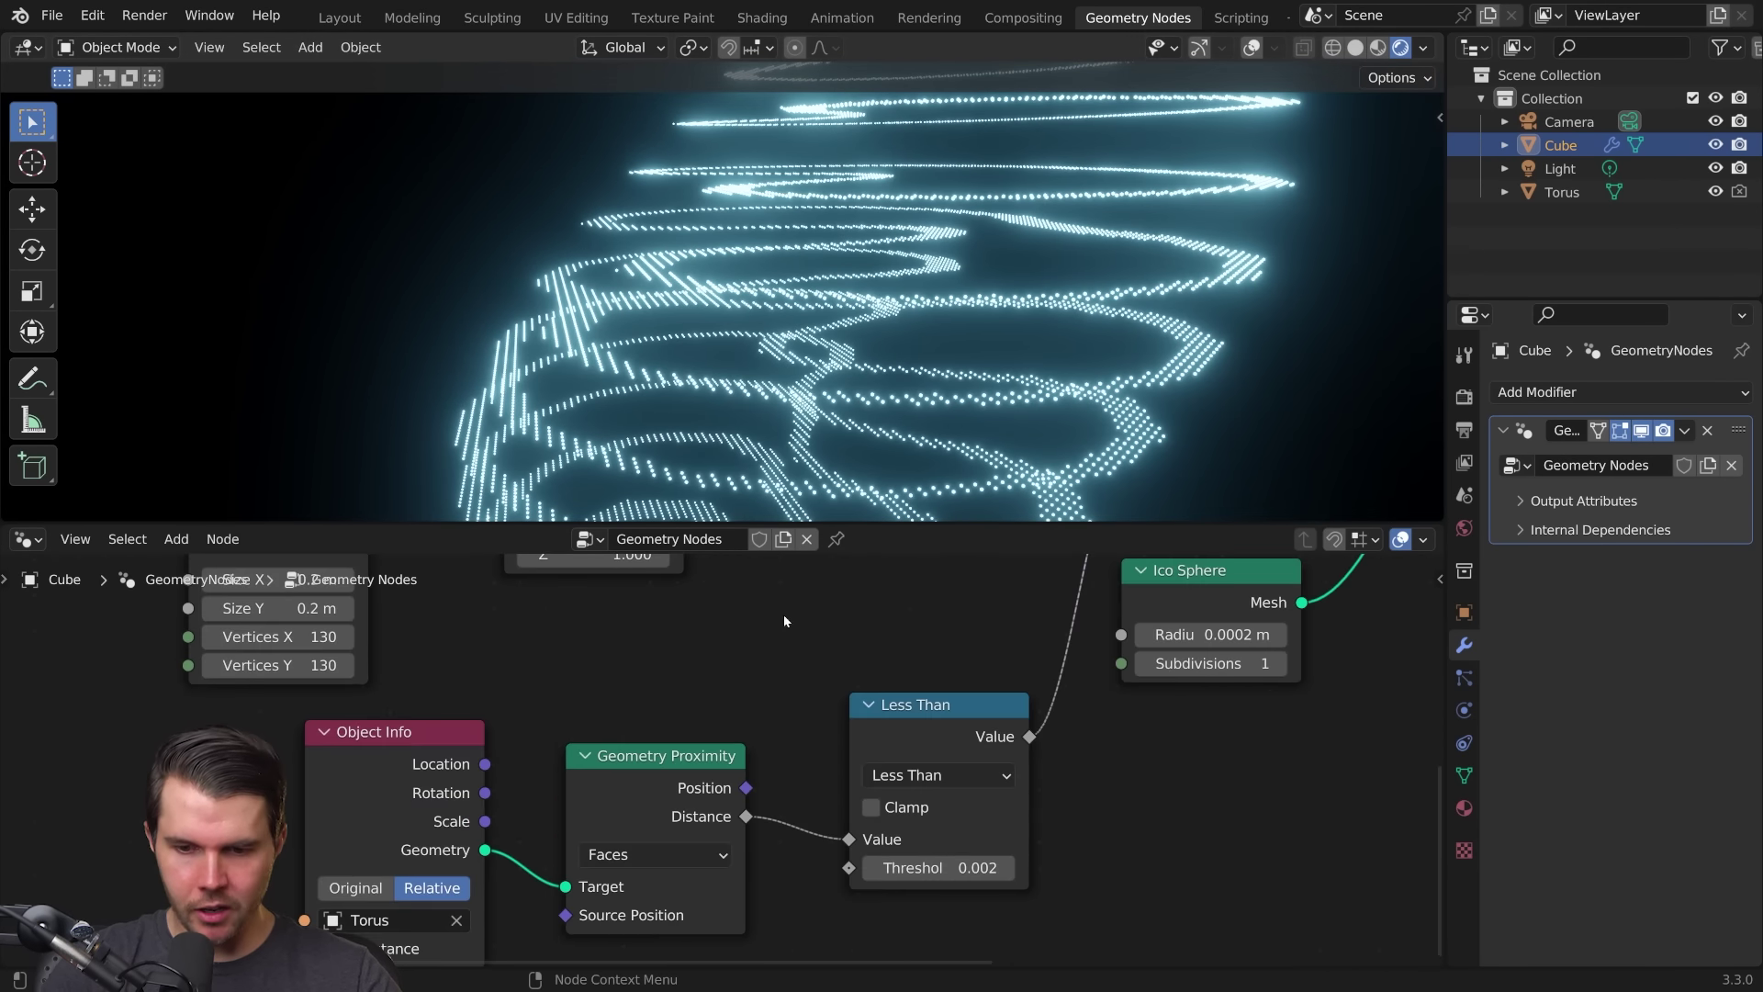
pyautogui.moveTo(1239, 895); pyautogui.dragTo(1003, 785, button='middle')
pyautogui.scroll(2, 1003, 783)
pyautogui.click(758, 743)
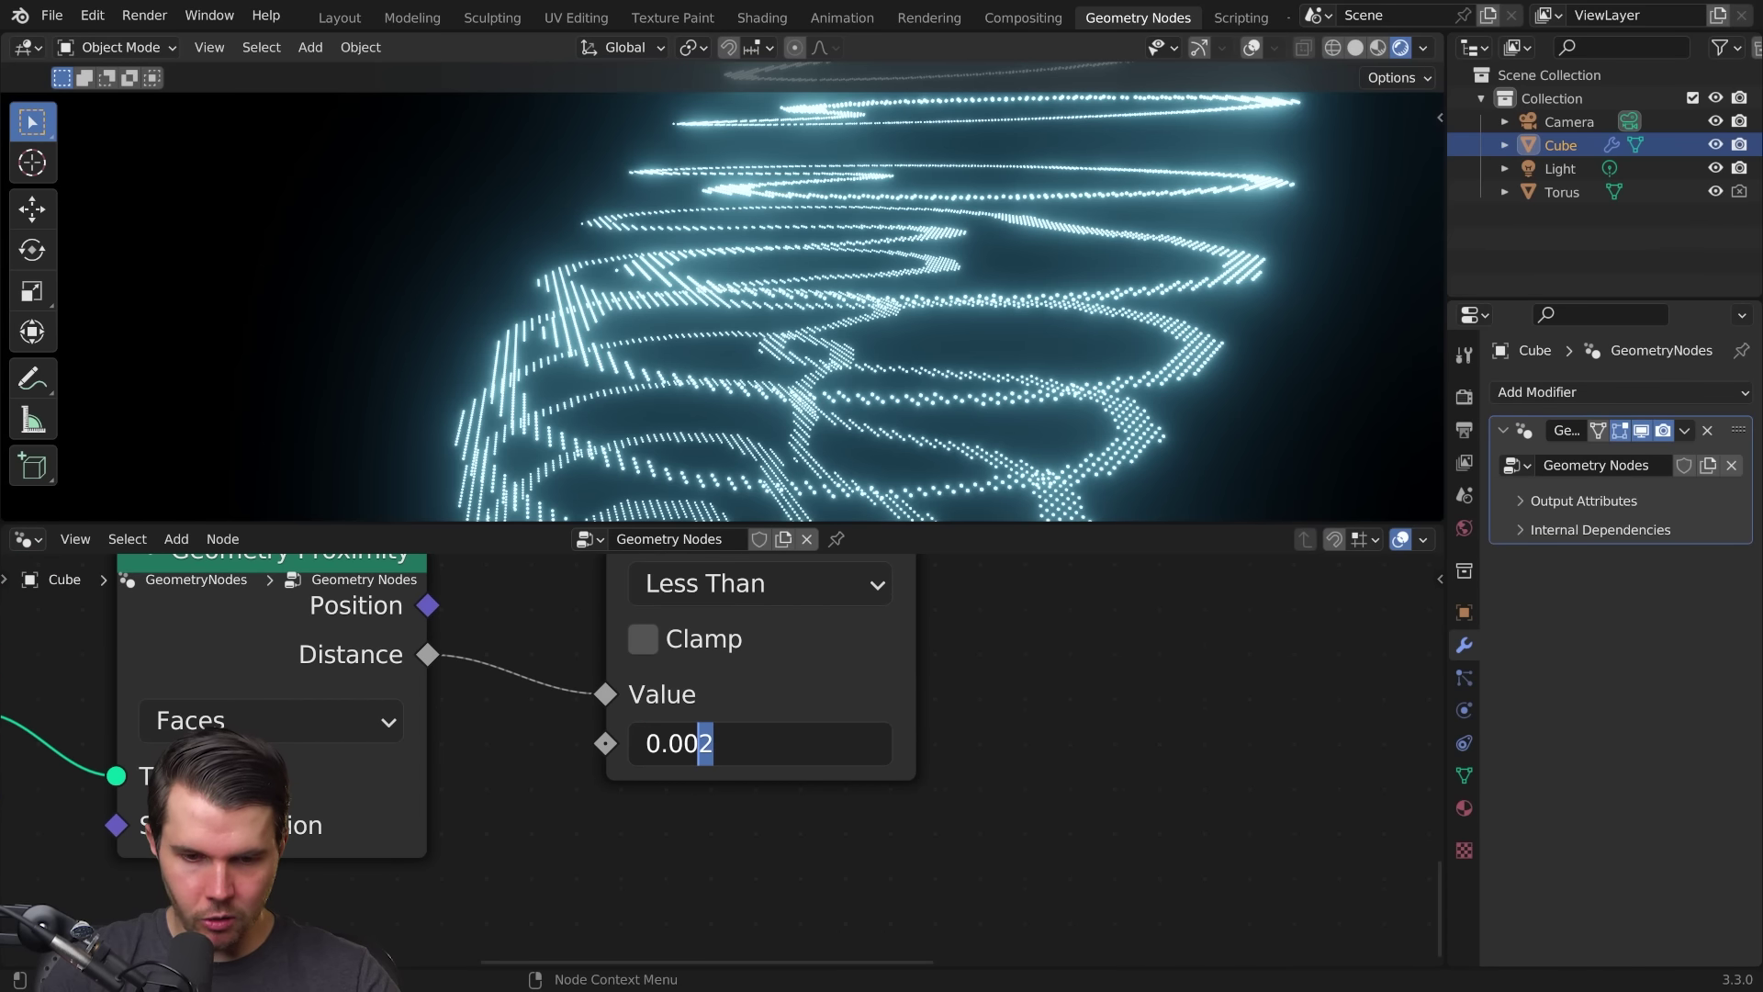
pyautogui.write('1')
pyautogui.press('Return')
pyautogui.moveTo(788, 322)
pyautogui.mouseDown(button='middle')
pyautogui.moveTo(884, 278)
pyautogui.moveTo(855, 331)
pyautogui.mouseUp(button='middle')
pyautogui.scroll(-4, 884, 276)
pyautogui.scroll(-2, 561, 698)
pyautogui.scroll(-2, 561, 699)
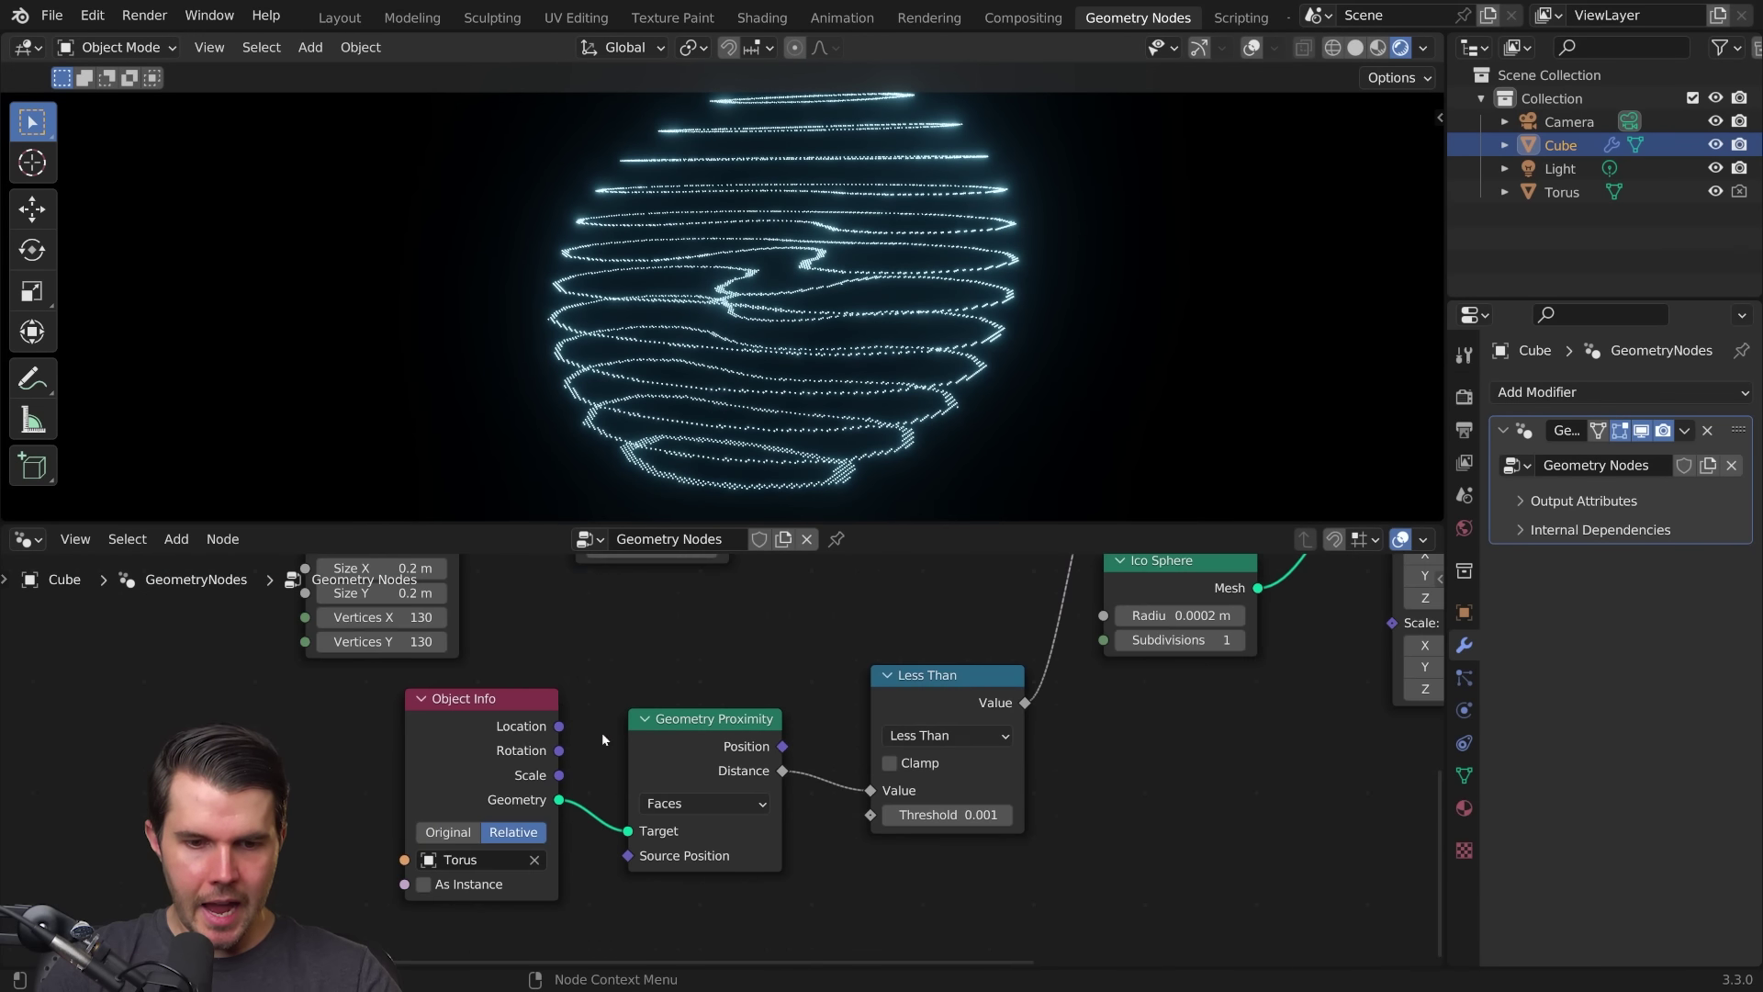
# Step: Lower the Mesh Line Offset Z to 0.001 m
pyautogui.moveTo(560, 699); pyautogui.dragTo(805, 965, button='middle')
pyautogui.moveTo(772, 220)
pyautogui.mouseDown(button='middle')
pyautogui.moveTo(806, 180)
pyautogui.moveTo(769, 452)
pyautogui.mouseUp(button='middle')
pyautogui.scroll(1, 736, 643)
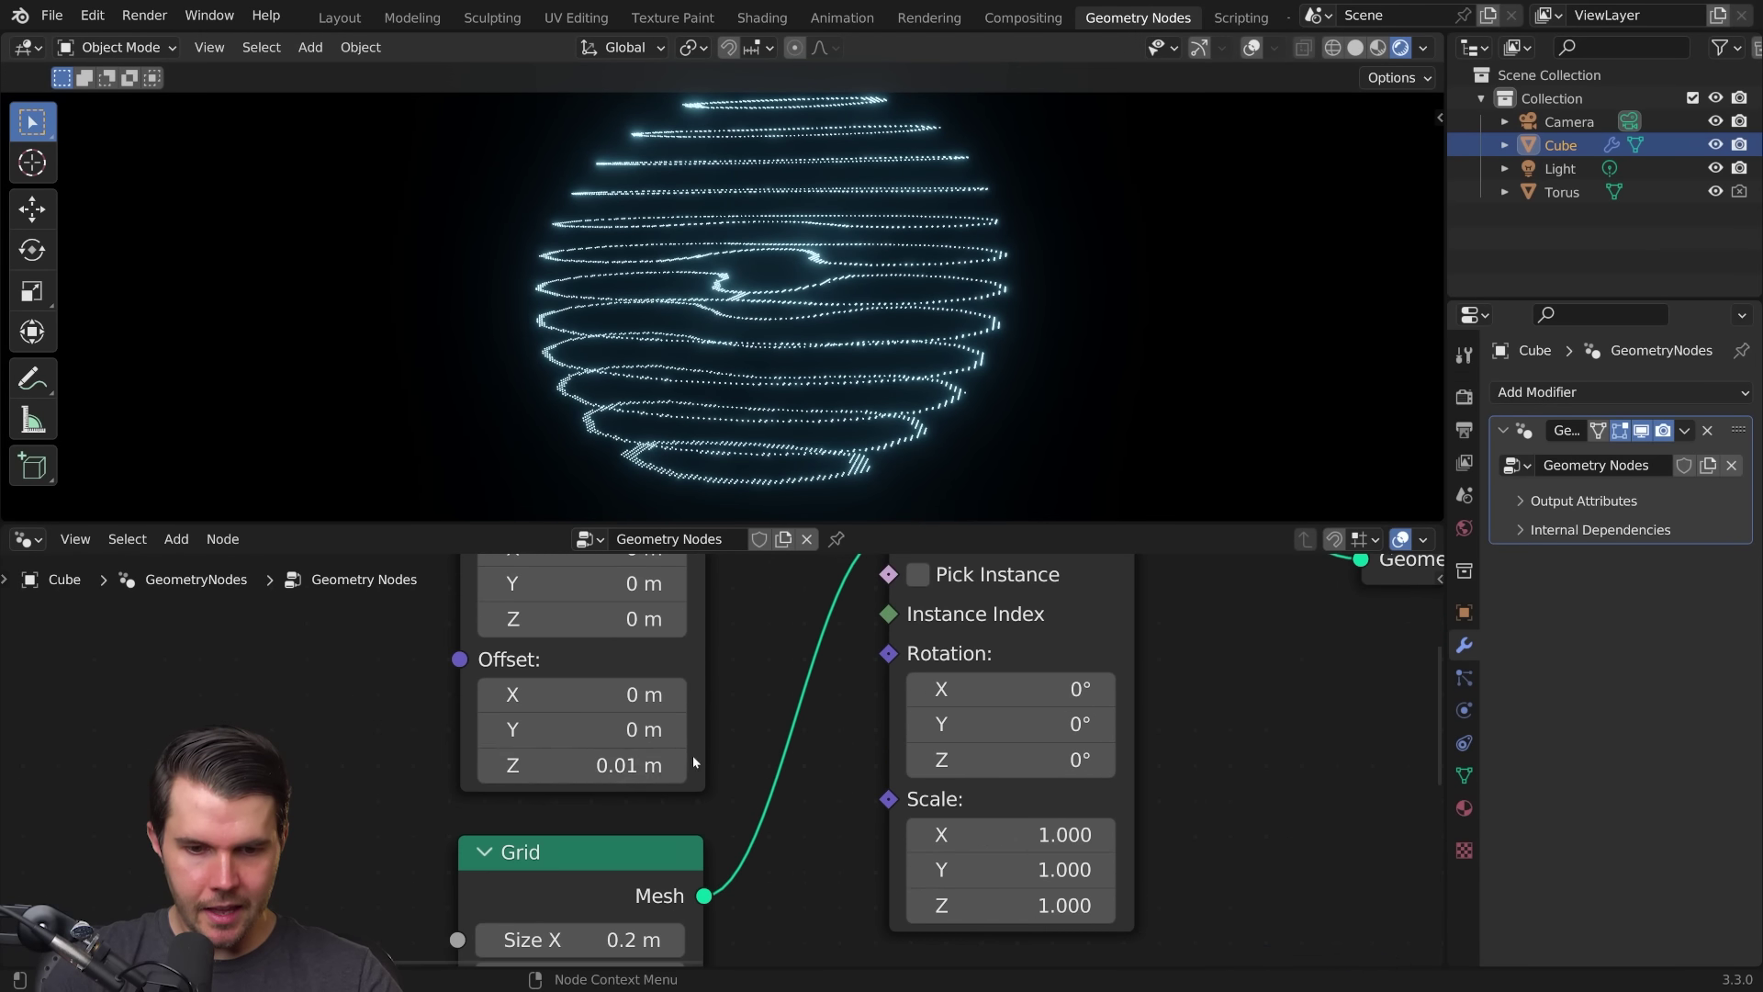
pyautogui.scroll(1, 686, 761)
pyautogui.click(649, 766)
pyautogui.click(468, 766)
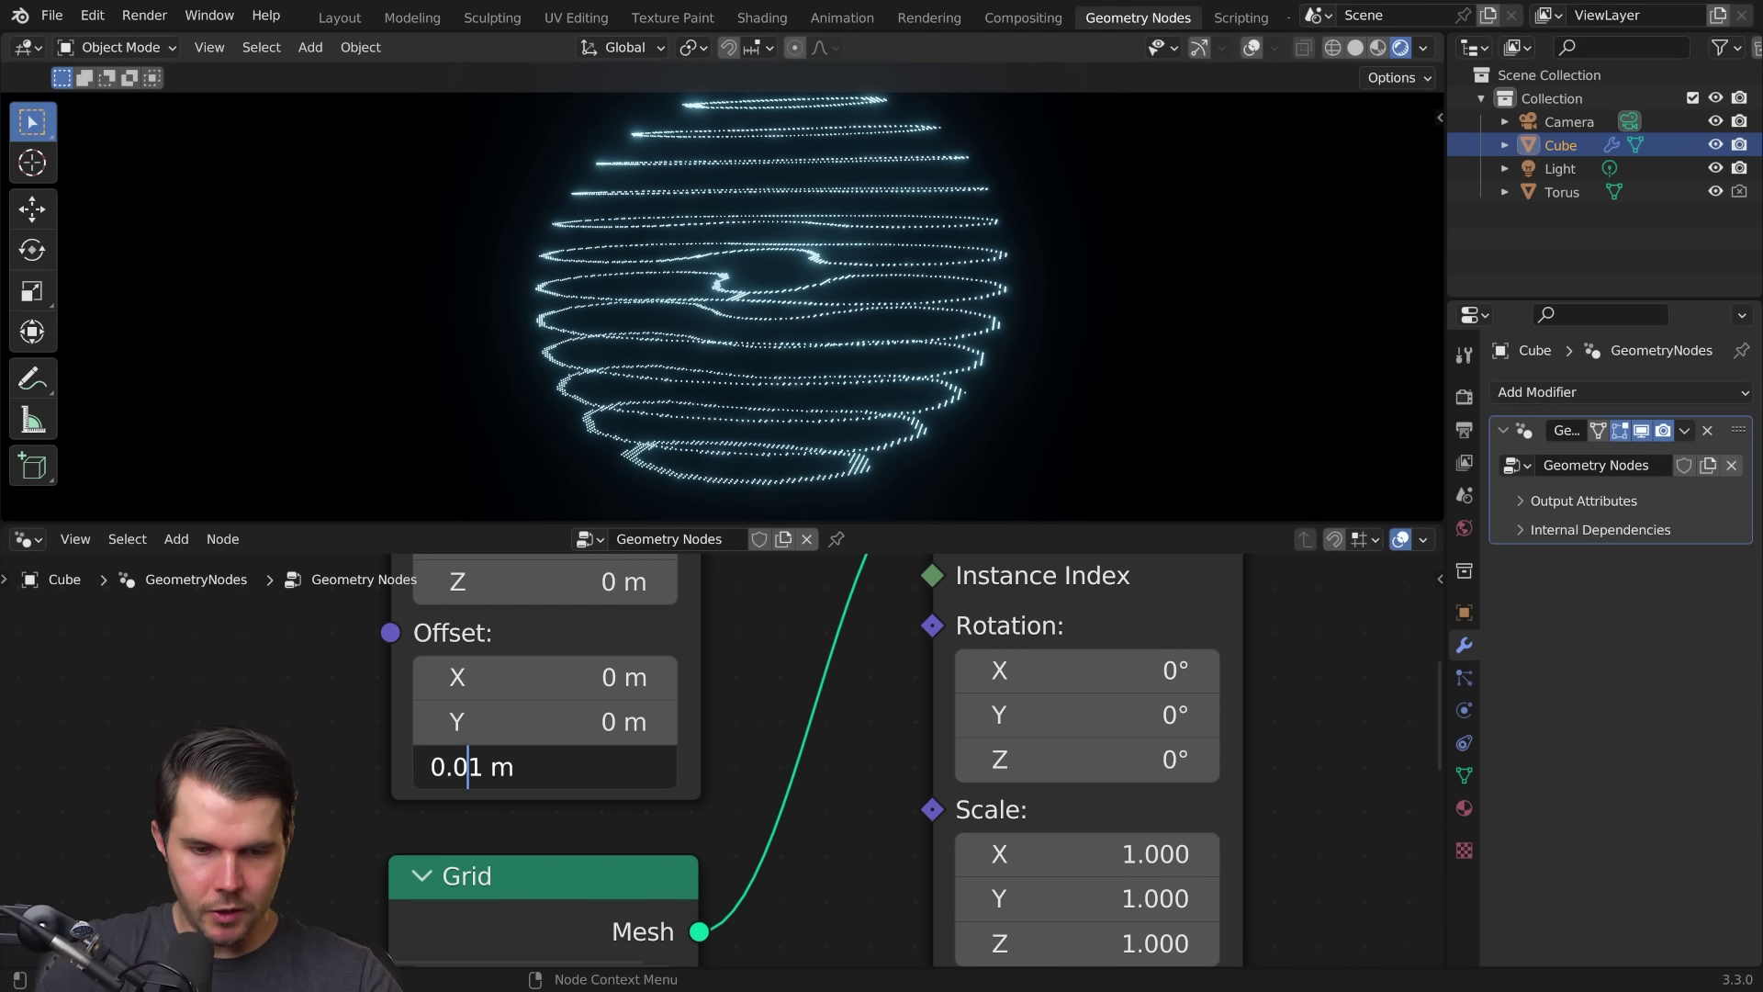
pyautogui.write('0')
pyautogui.press('Return')
pyautogui.scroll(-1, 593, 744)
# Step: Raise the Mesh Line Count to 231 so the point torus is complete
pyautogui.moveTo(593, 720); pyautogui.dragTo(594, 858, button='middle')
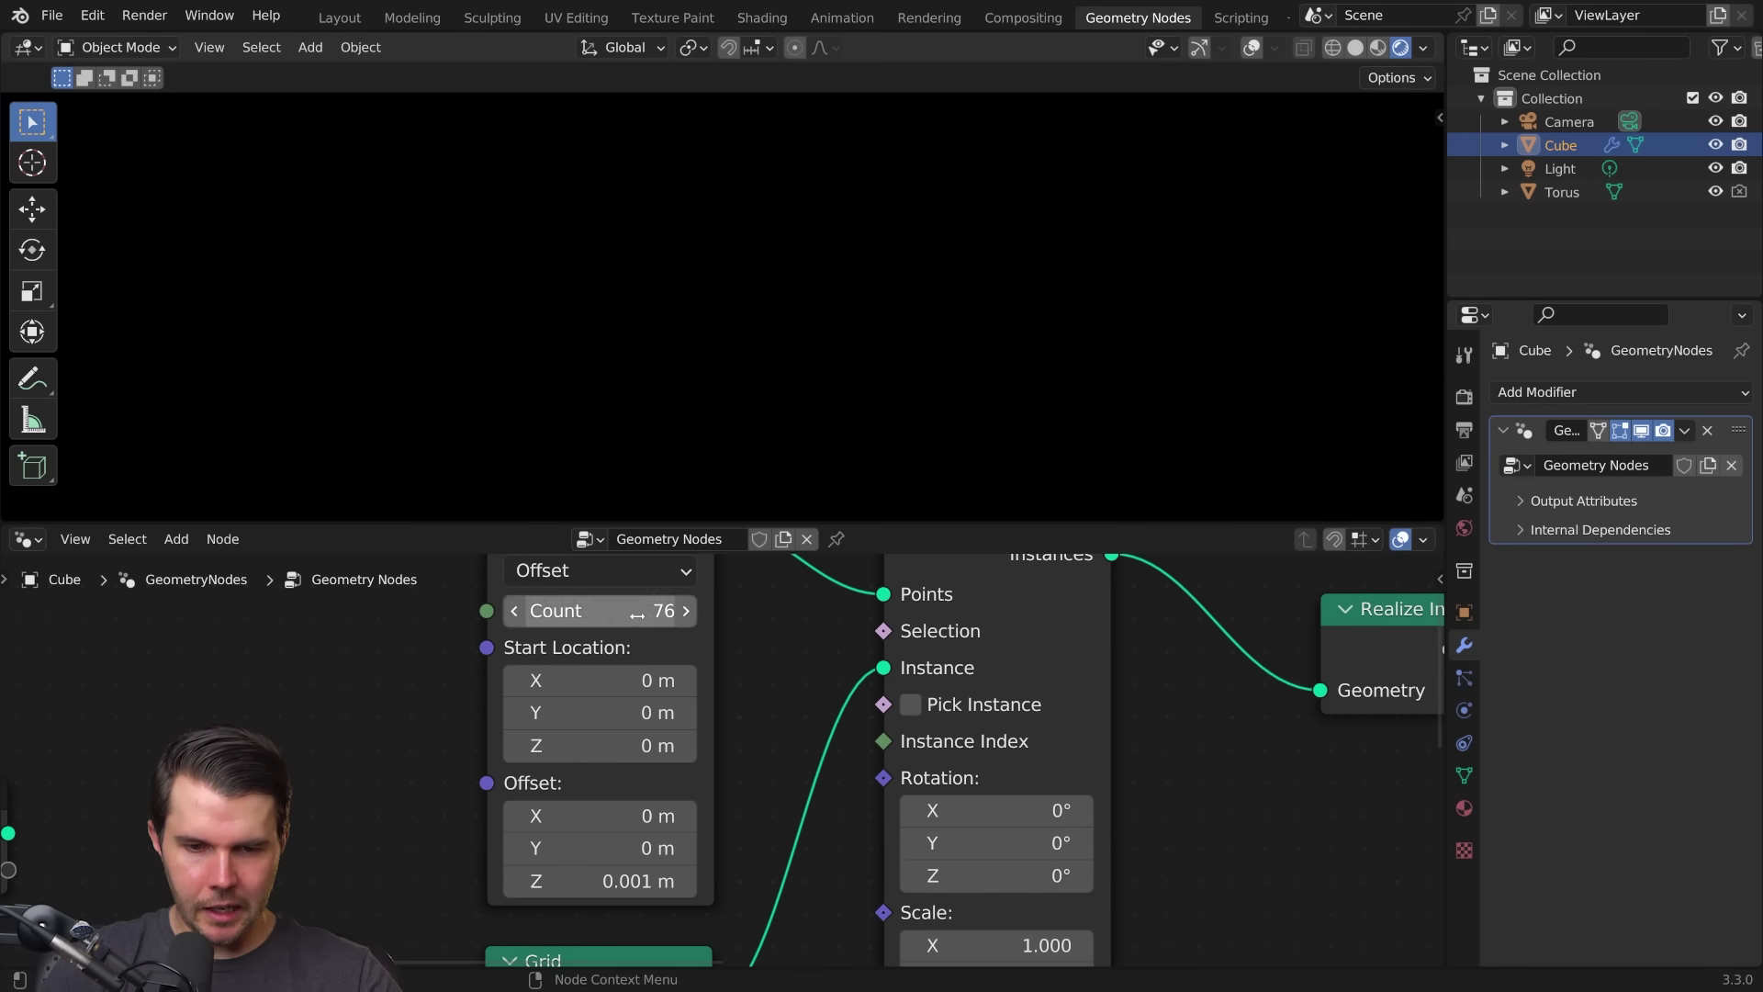
pyautogui.moveTo(598, 611); pyautogui.dragTo(717, 611)
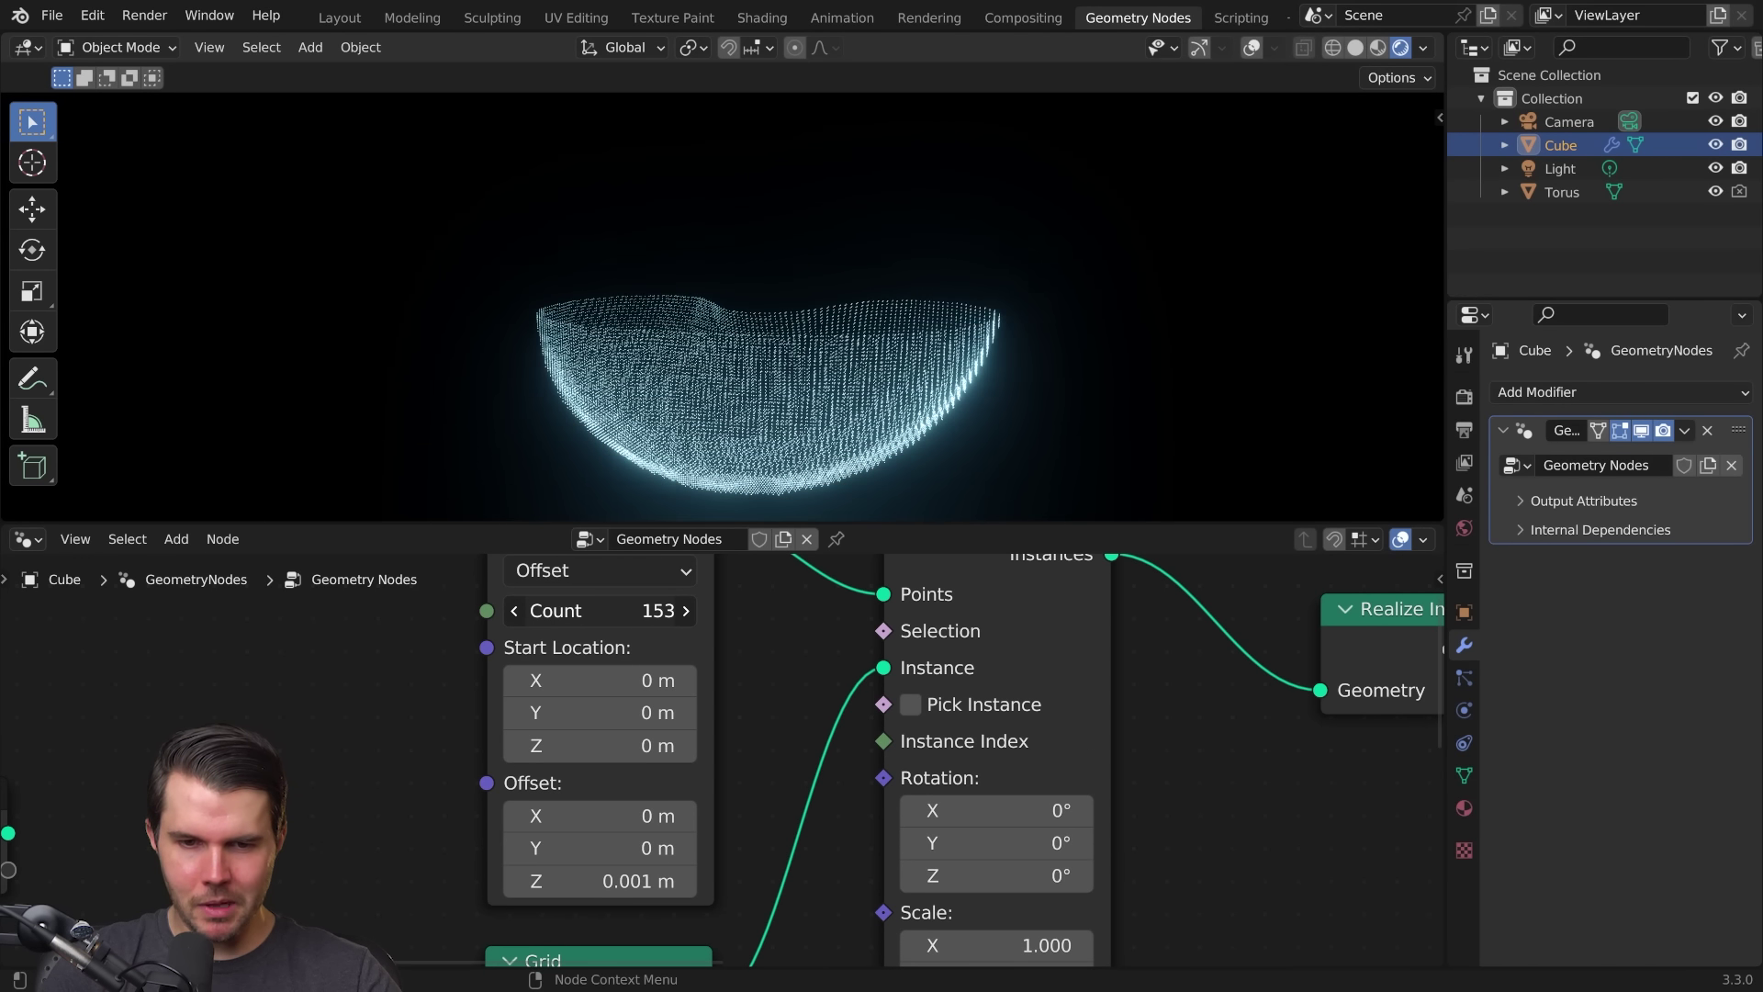
pyautogui.moveTo(716, 611); pyautogui.dragTo(813, 610)
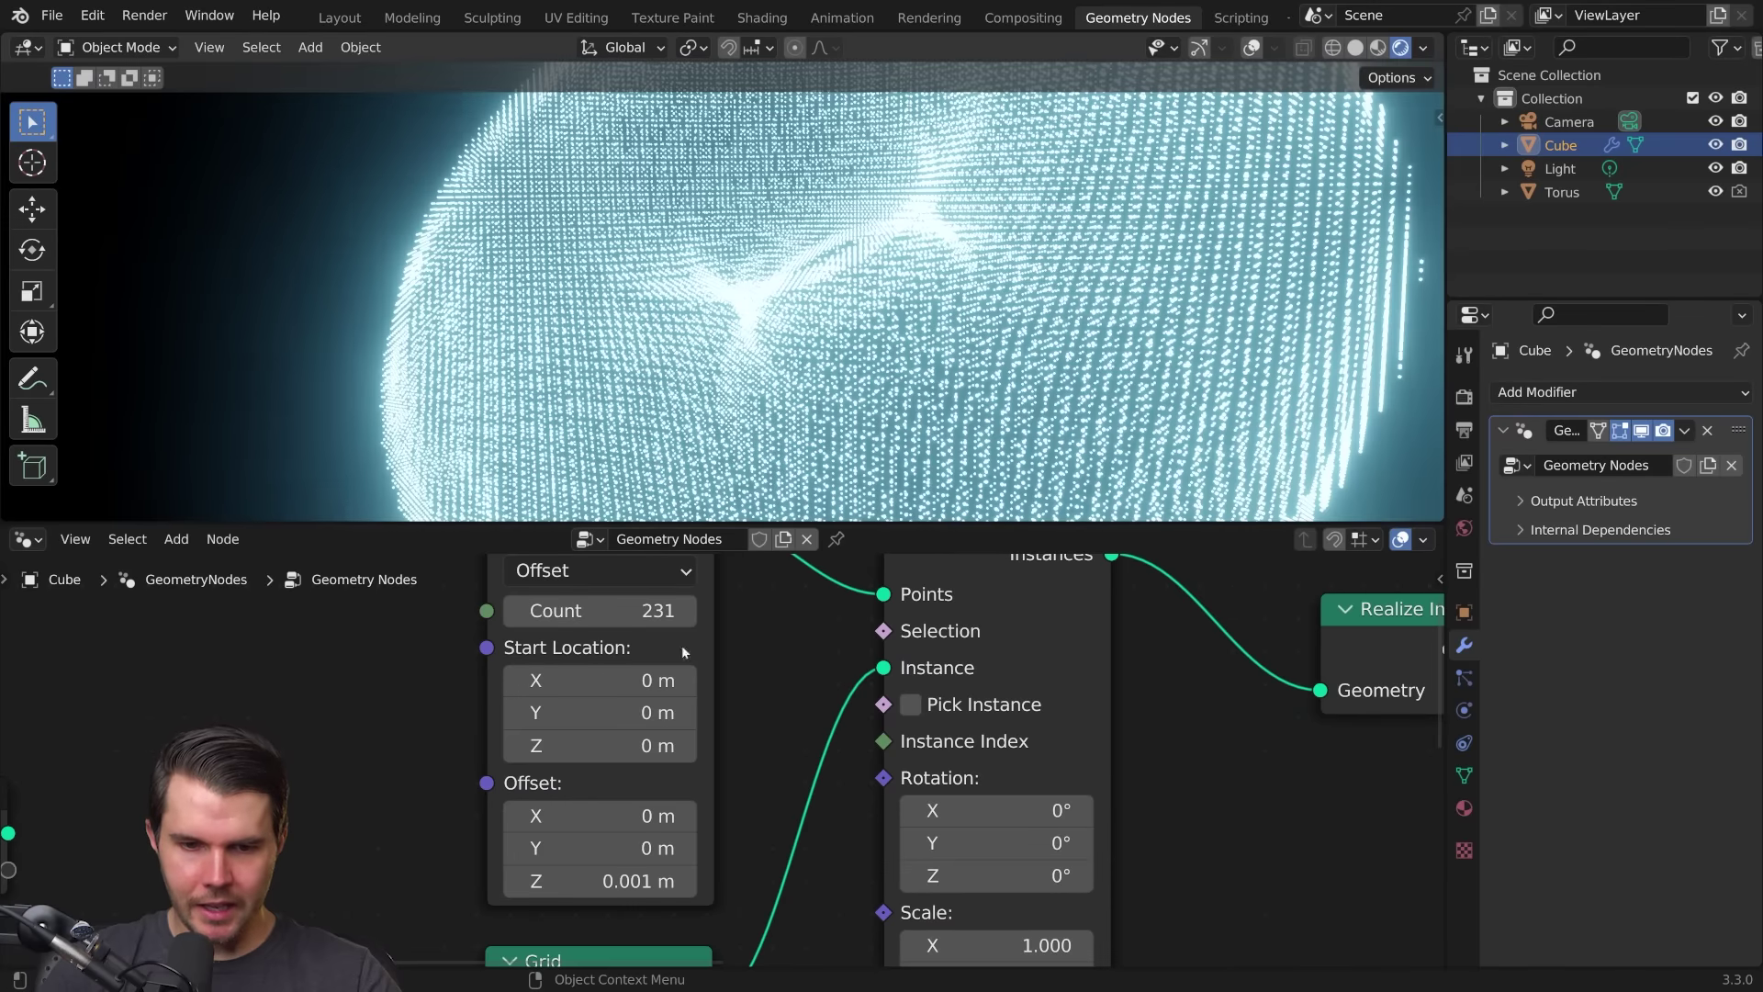
pyautogui.scroll(-3, 788, 331)
pyautogui.scroll(3, 788, 332)
pyautogui.scroll(-4, 789, 330)
pyautogui.scroll(-3, 998, 357)
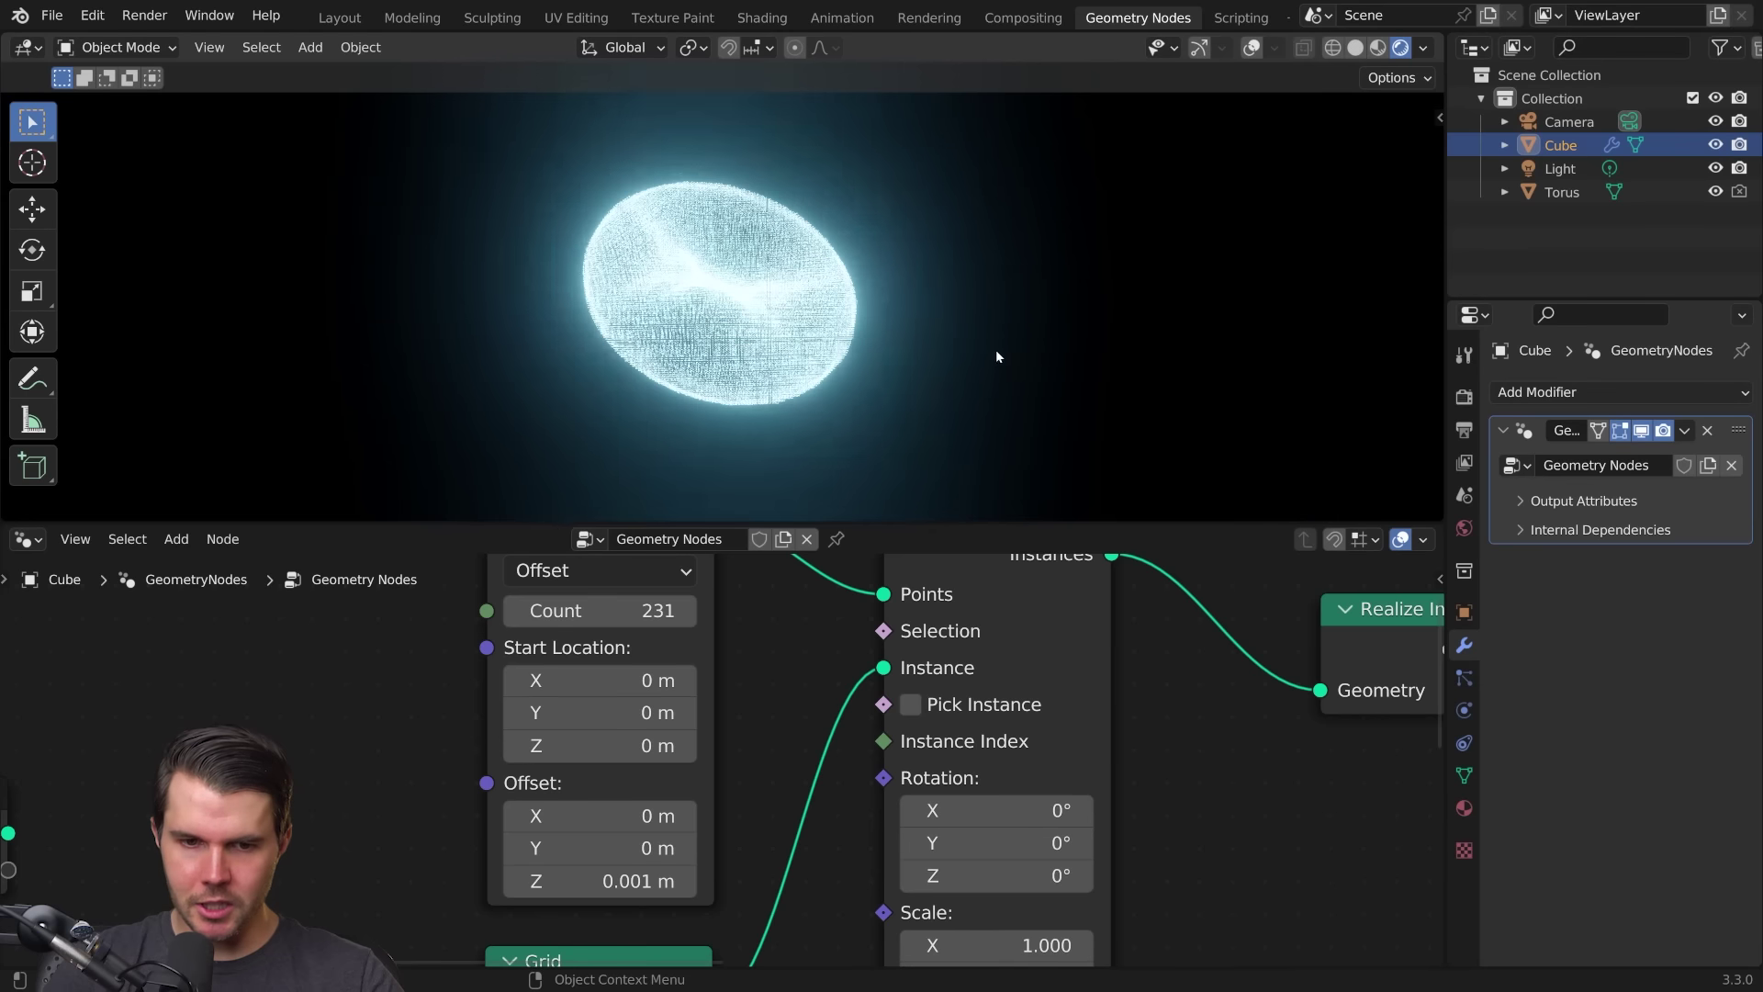
pyautogui.moveTo(997, 356); pyautogui.dragTo(856, 370, button='middle')
pyautogui.scroll(2, 856, 370)
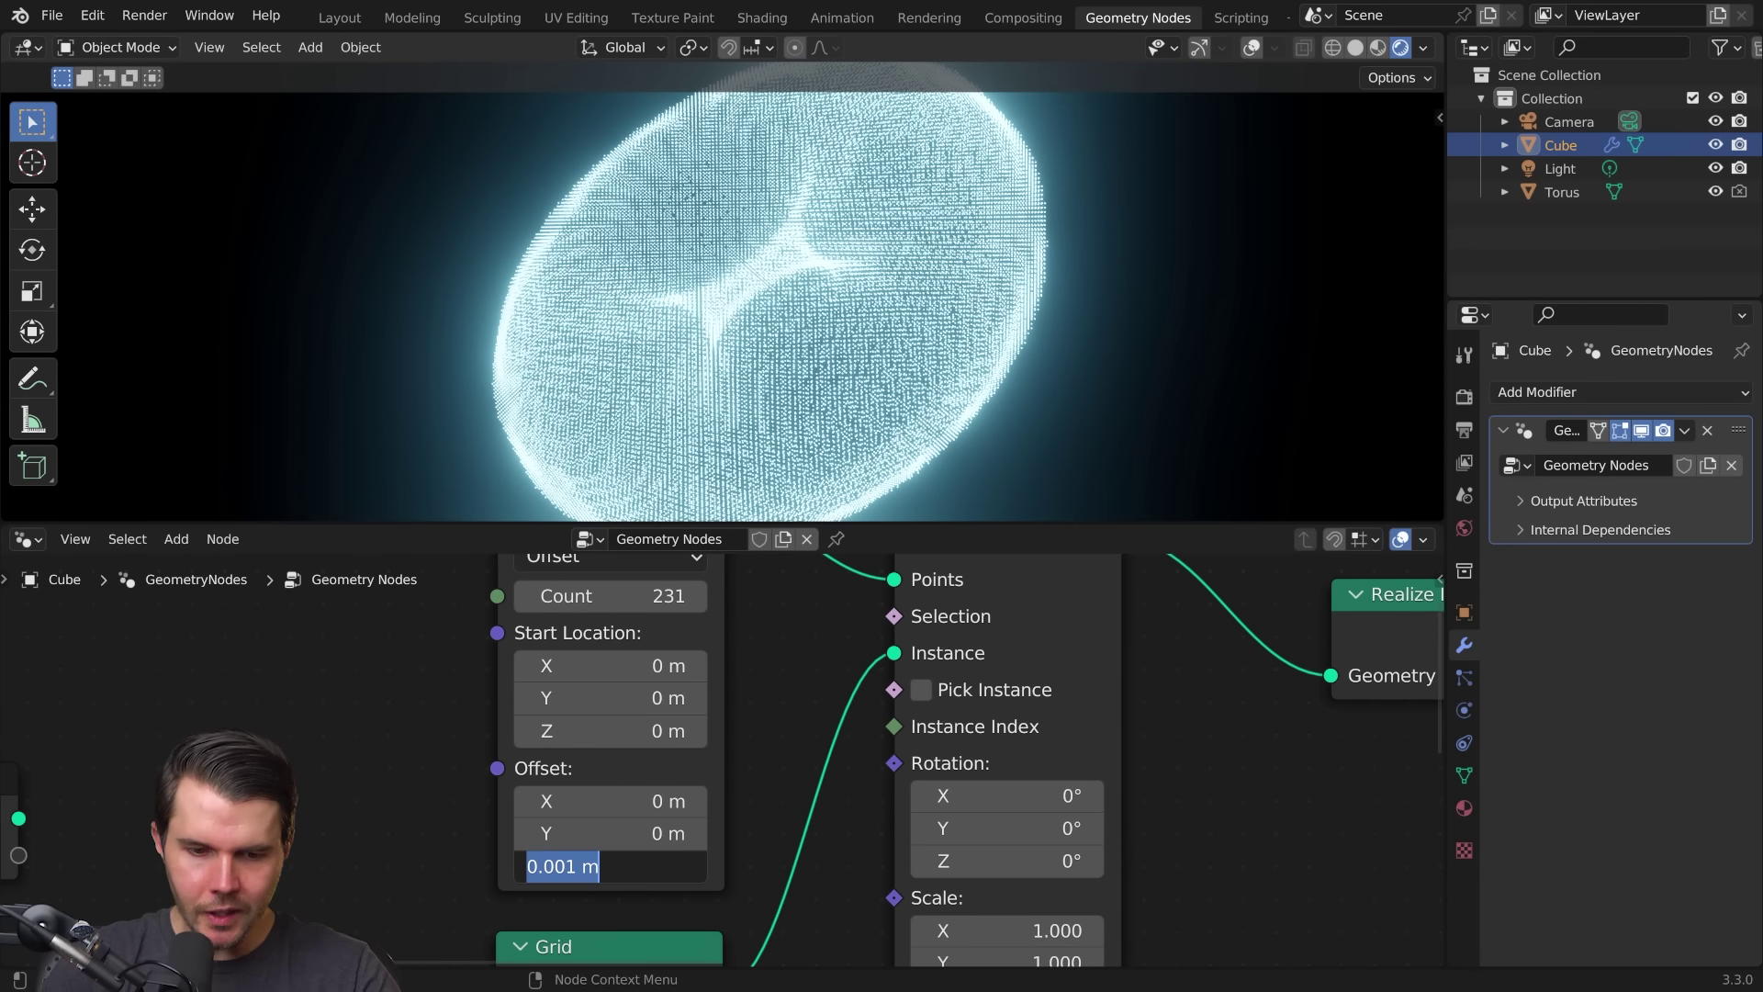
# Step: Change the Offset Z to 0.004 m and orbit around the point cloud
pyautogui.moveTo(556, 865); pyautogui.dragTo(577, 865)
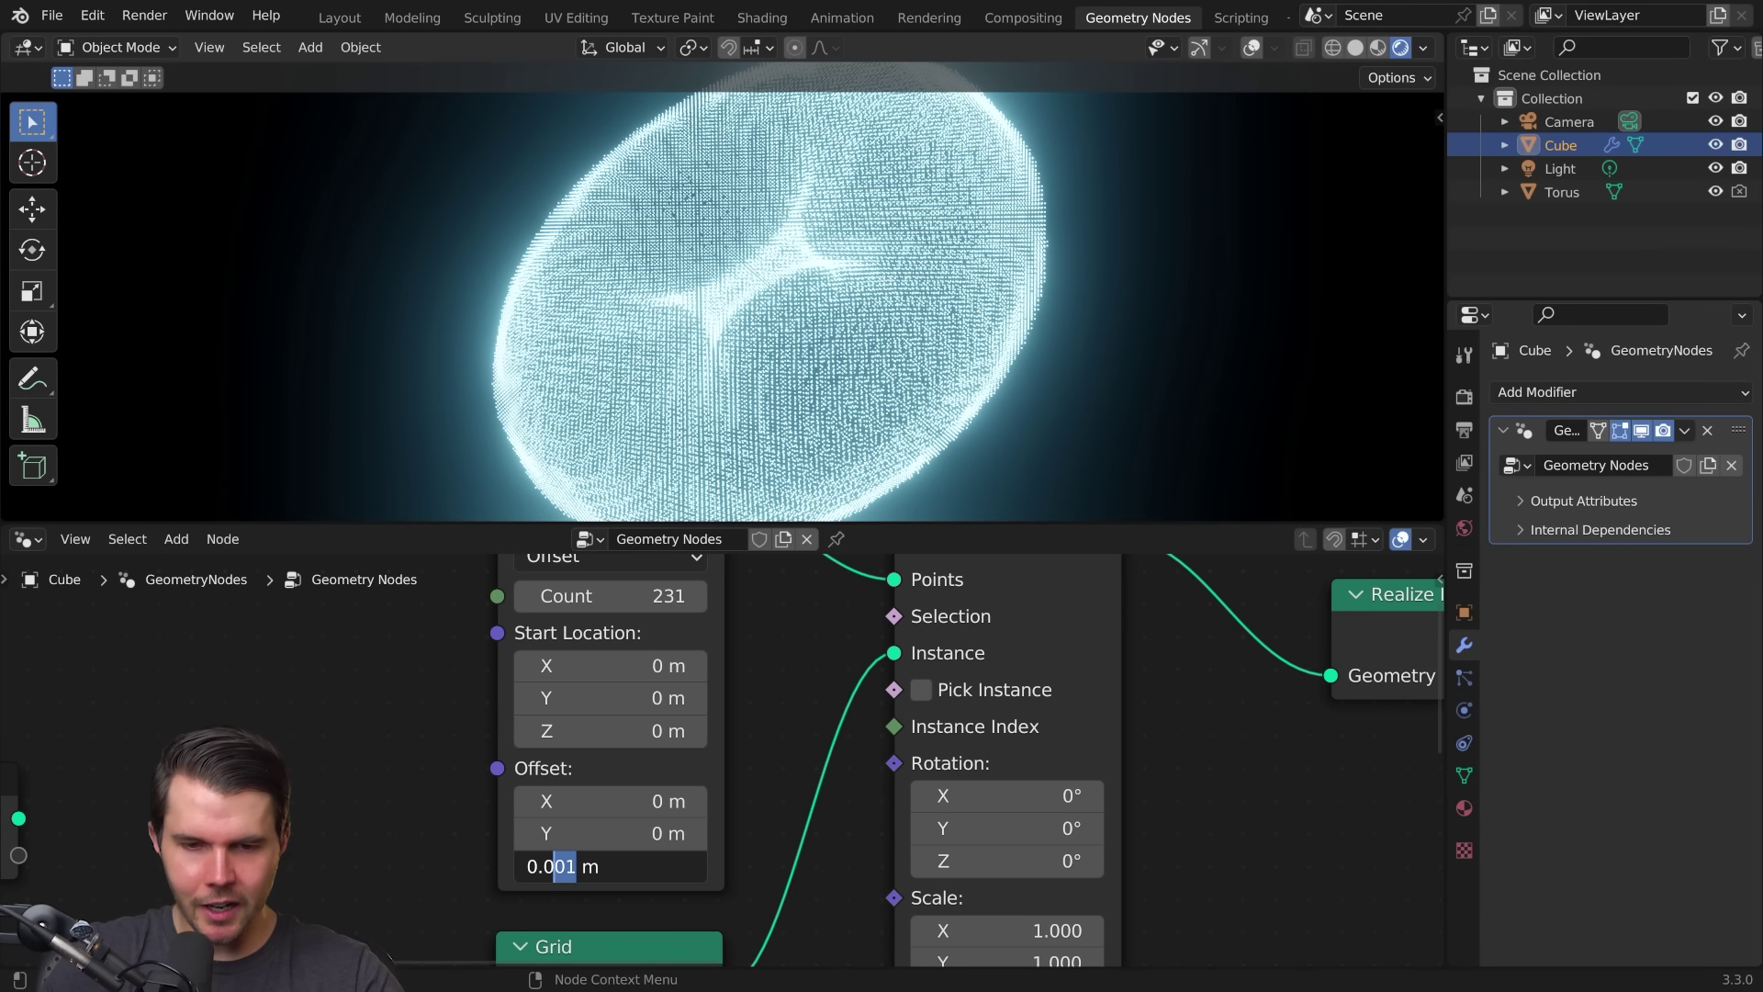
pyautogui.write('04')
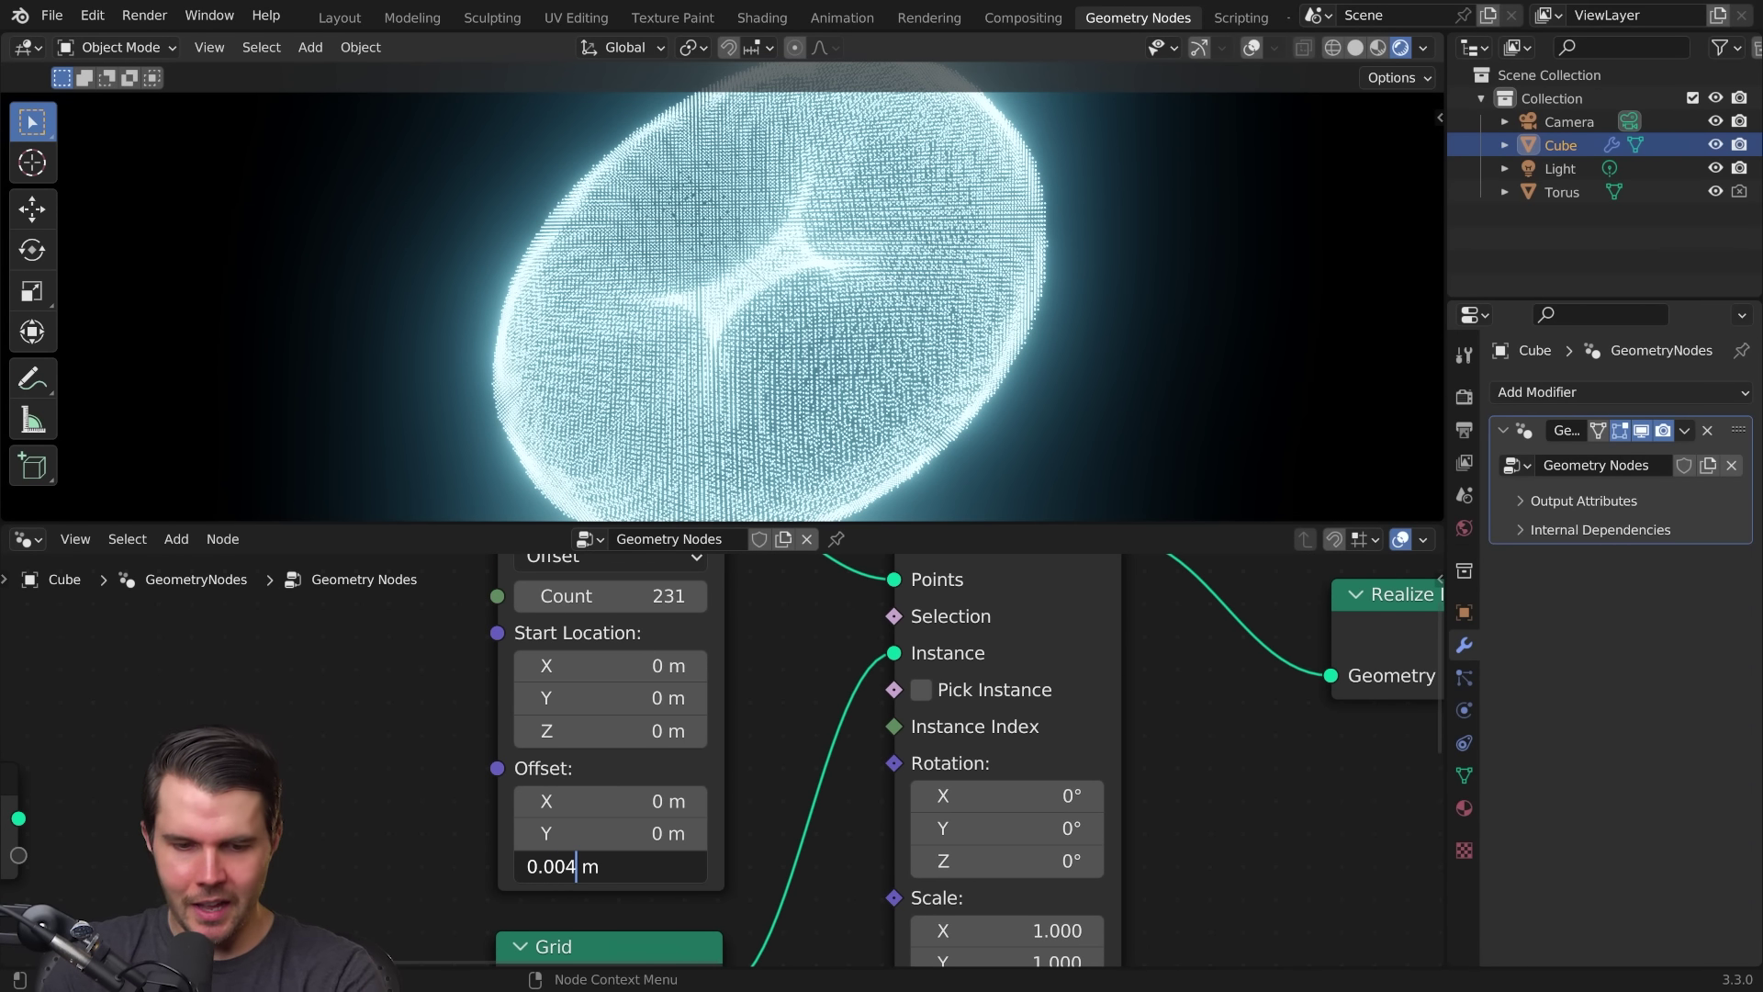
pyautogui.press('Return')
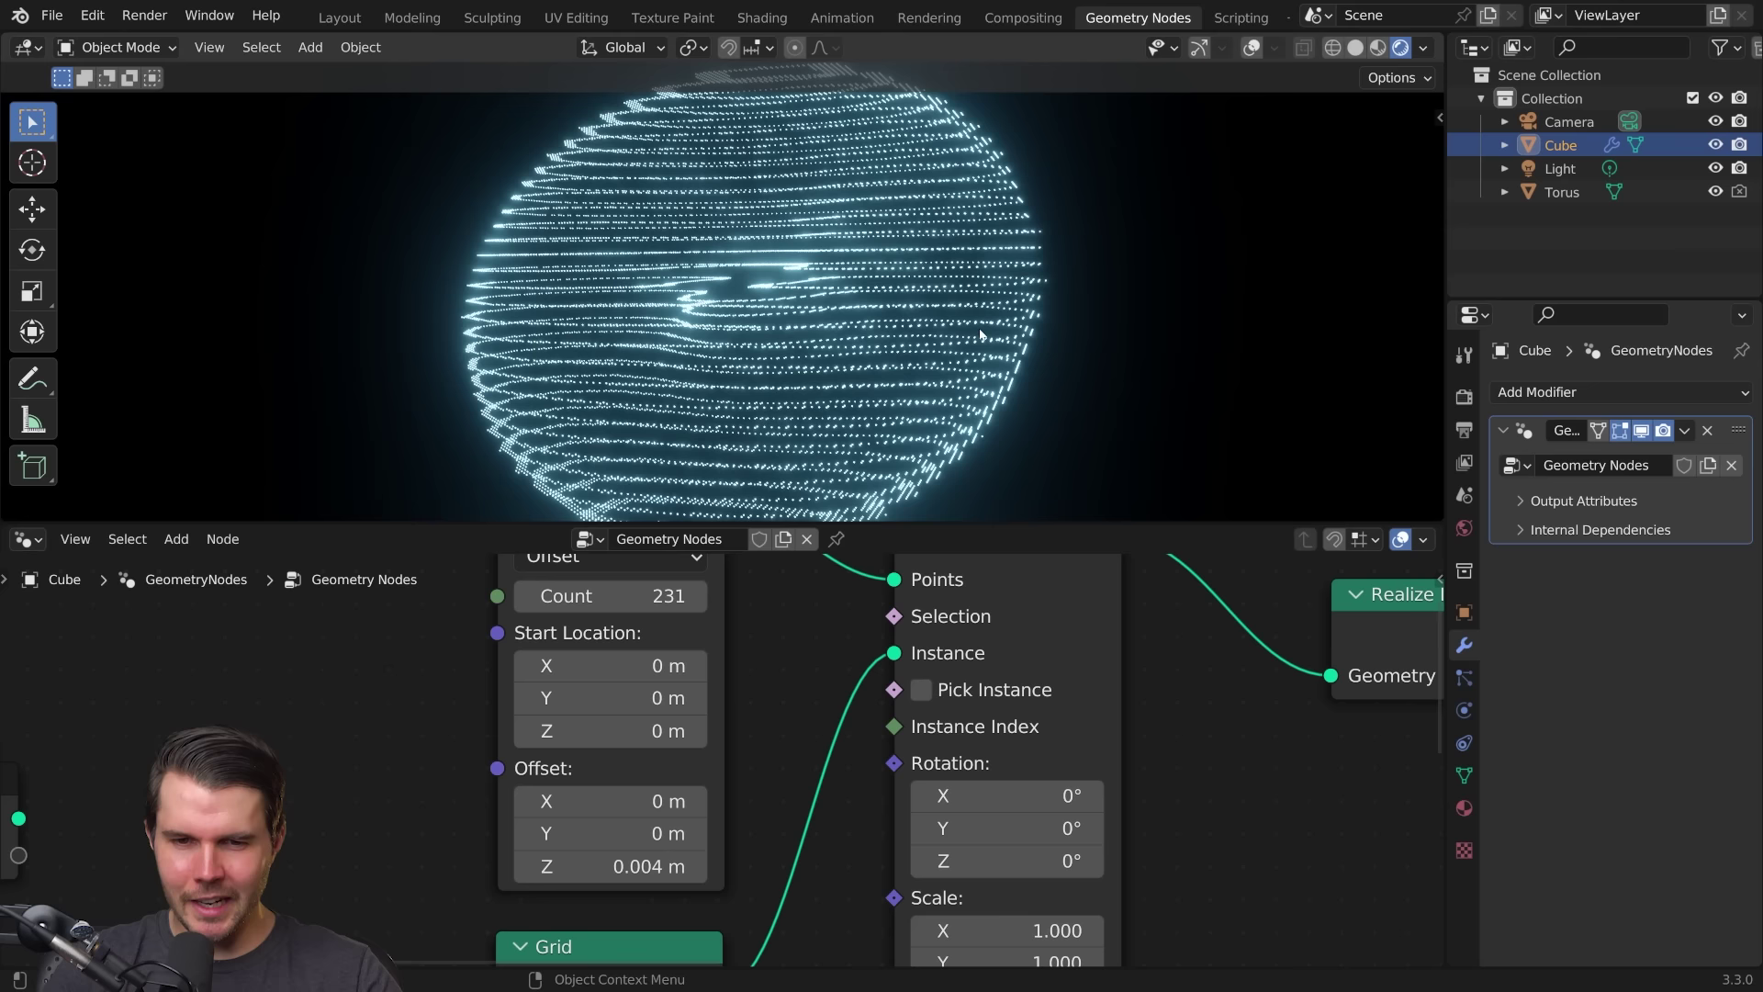
pyautogui.moveTo(957, 318)
pyautogui.mouseDown(button='middle')
pyautogui.moveTo(698, 343)
pyautogui.moveTo(716, 396)
pyautogui.mouseUp(button='middle')
pyautogui.scroll(2, 735, 411)
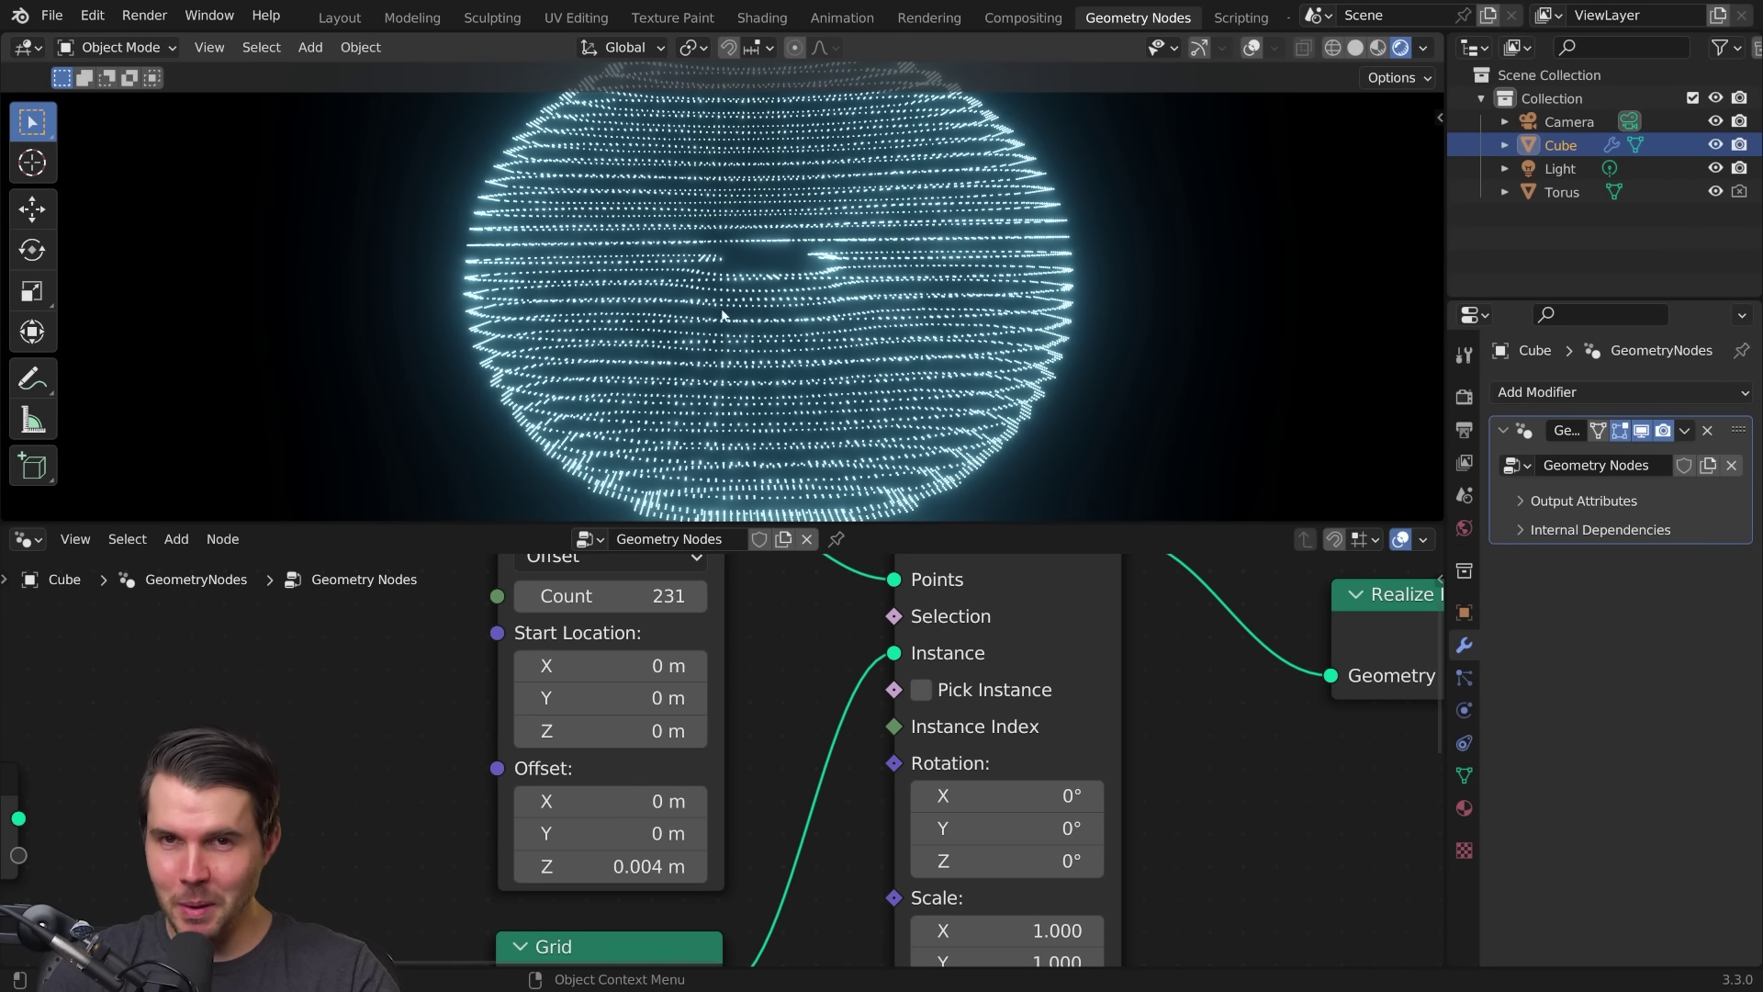
pyautogui.scroll(-2, 675, 168)
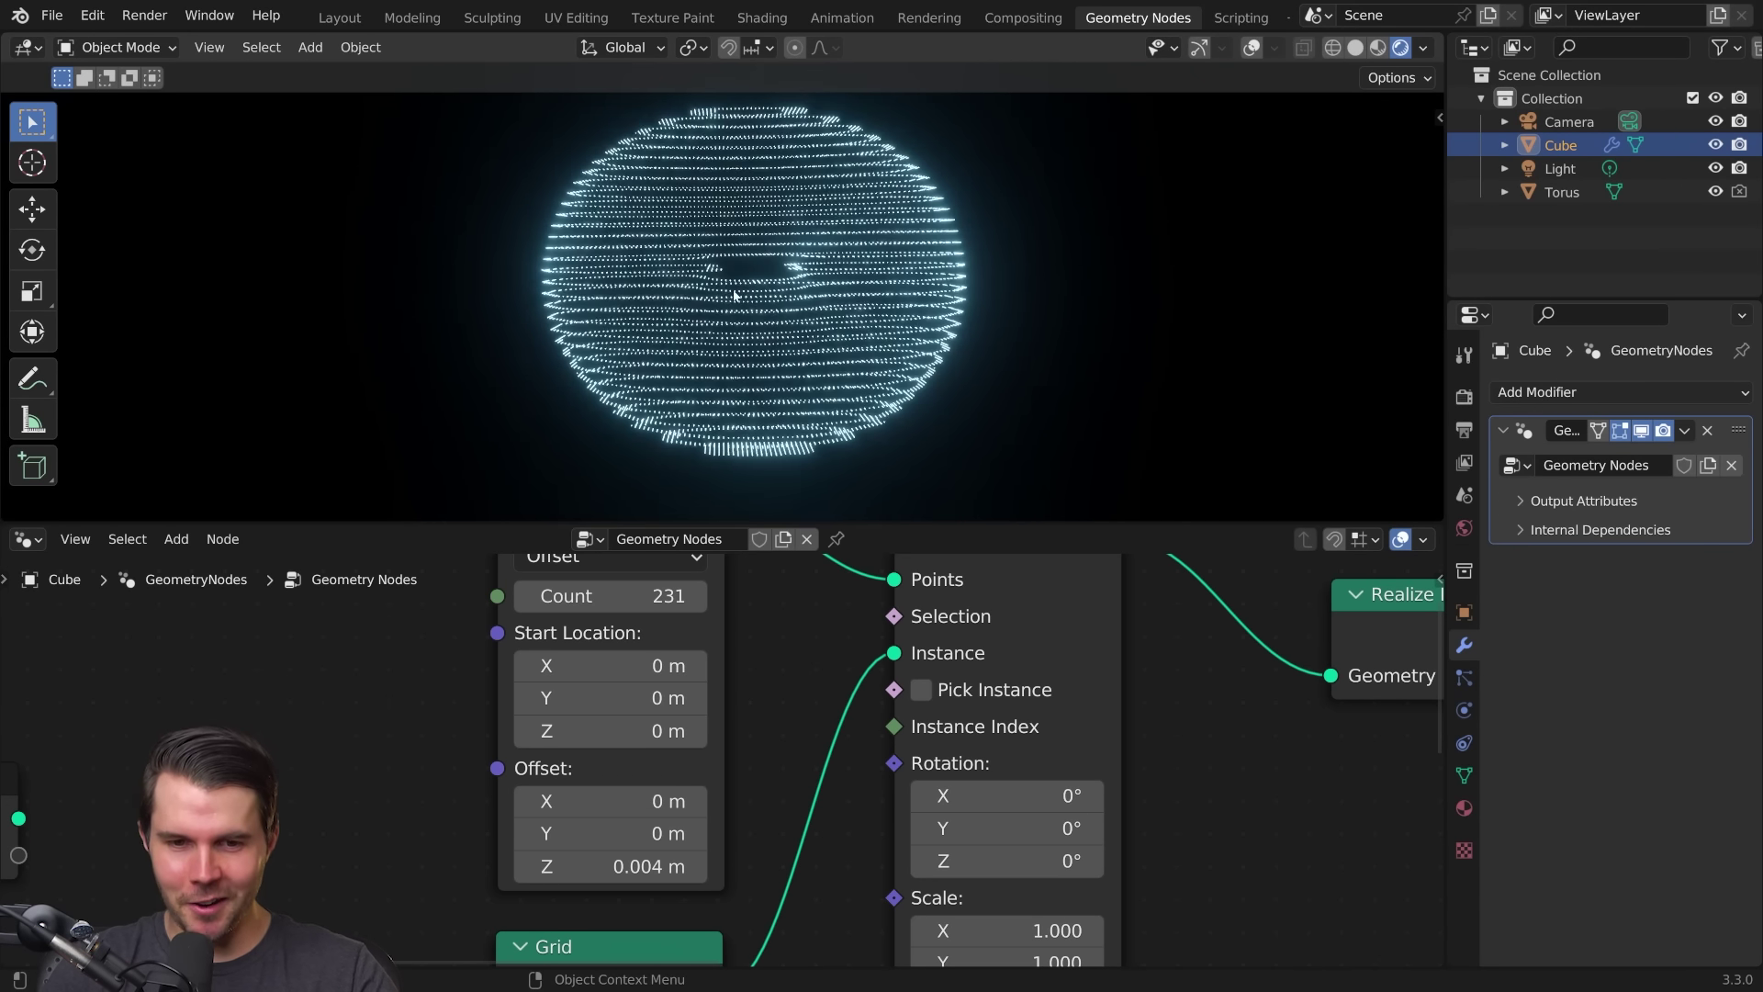
pyautogui.moveTo(675, 168); pyautogui.dragTo(688, 301, button='middle')
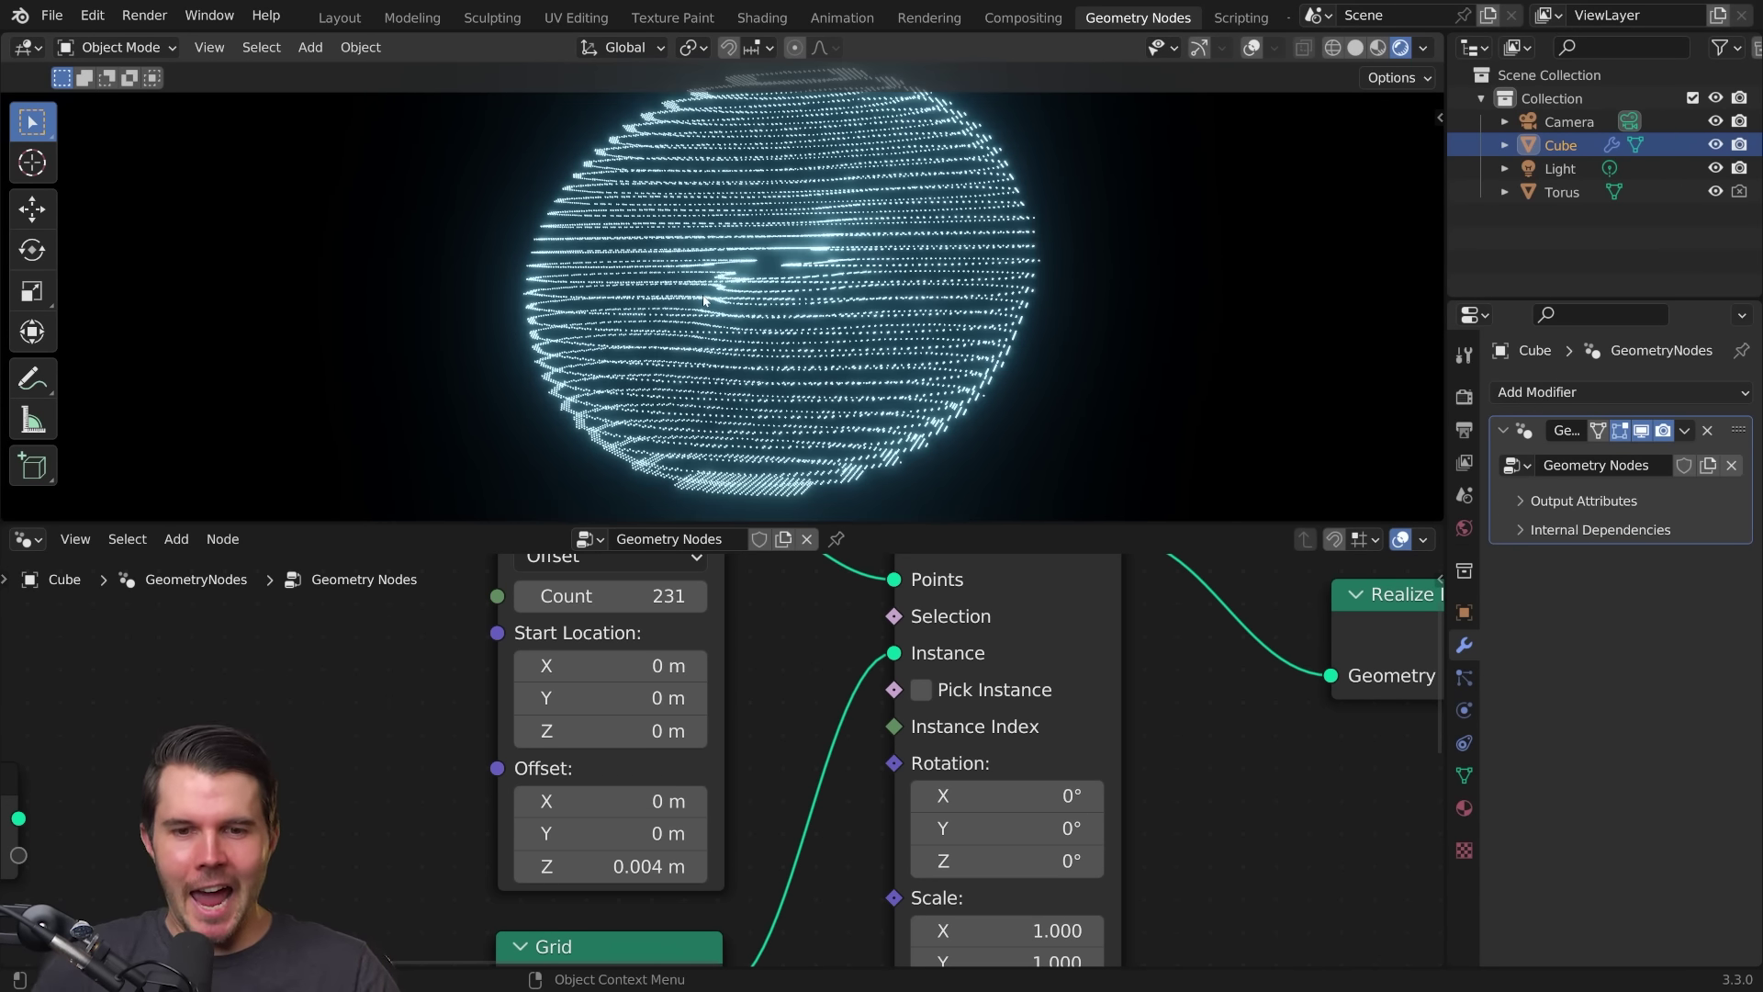
pyautogui.moveTo(819, 316); pyautogui.dragTo(880, 320, button='middle')
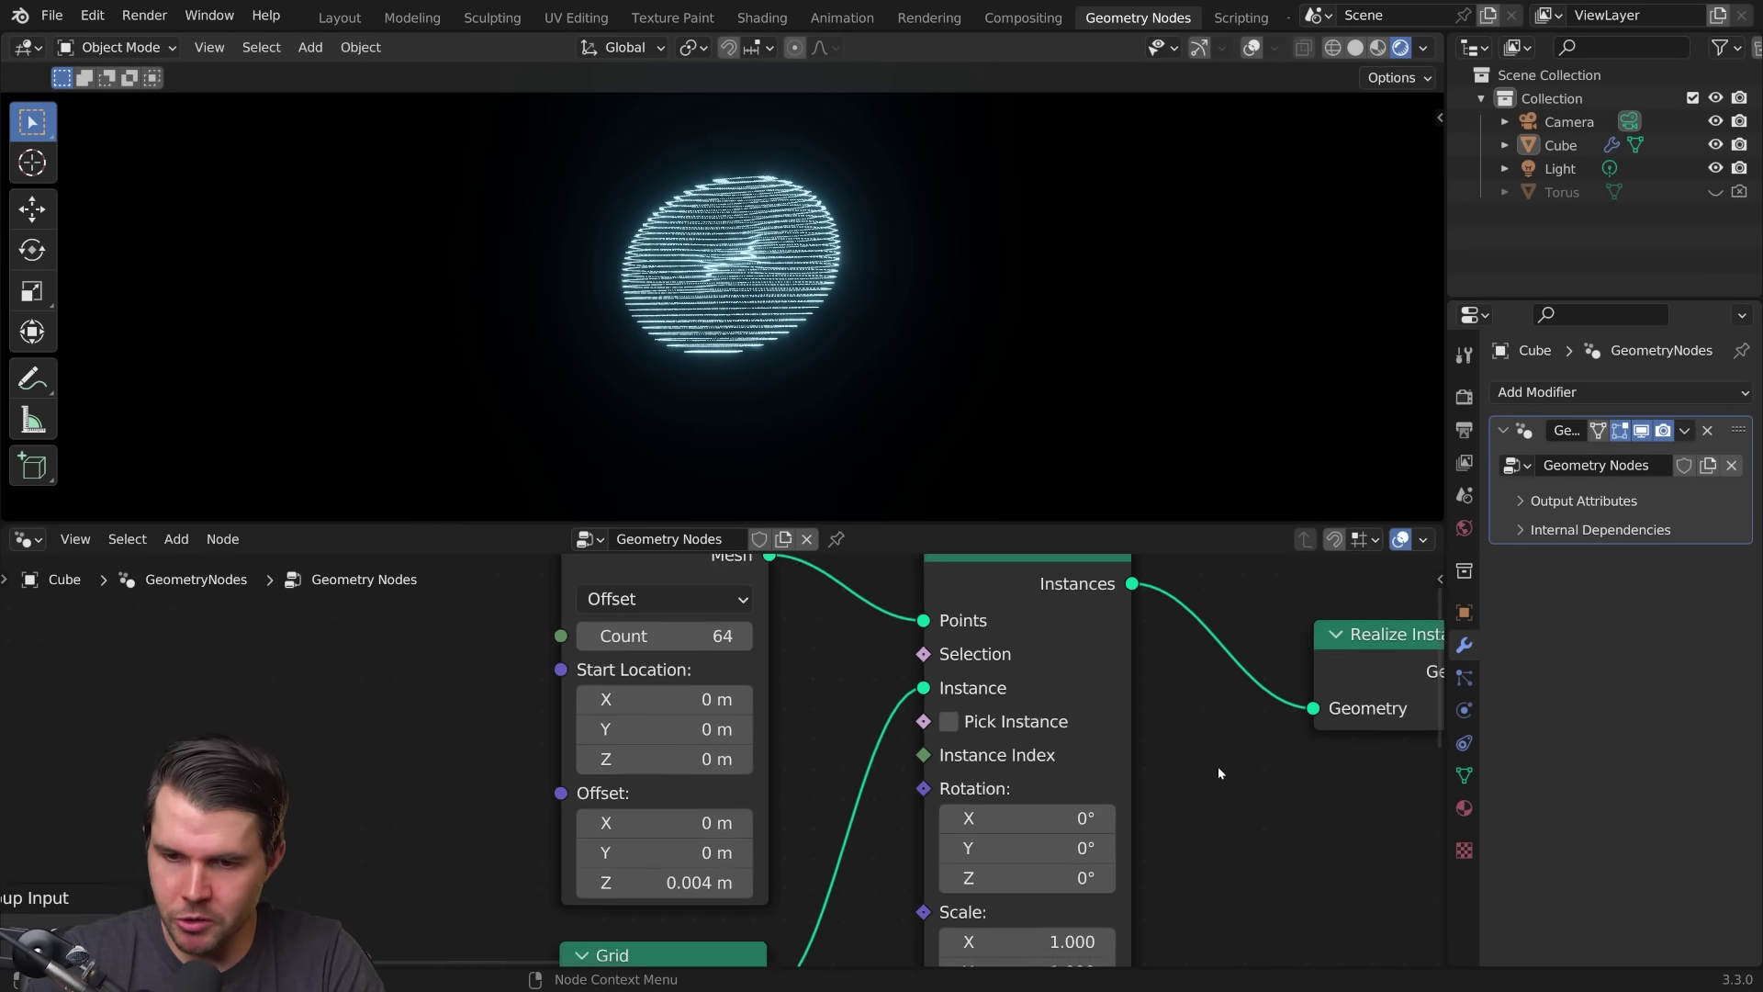
pyautogui.scroll(-2, 1228, 767)
# Step: Pan the node editor to show the Mesh to Points and Ico Sphere nodes
pyautogui.moveTo(1227, 767); pyautogui.dragTo(853, 667, button='middle')
pyautogui.scroll(-2, 853, 667)
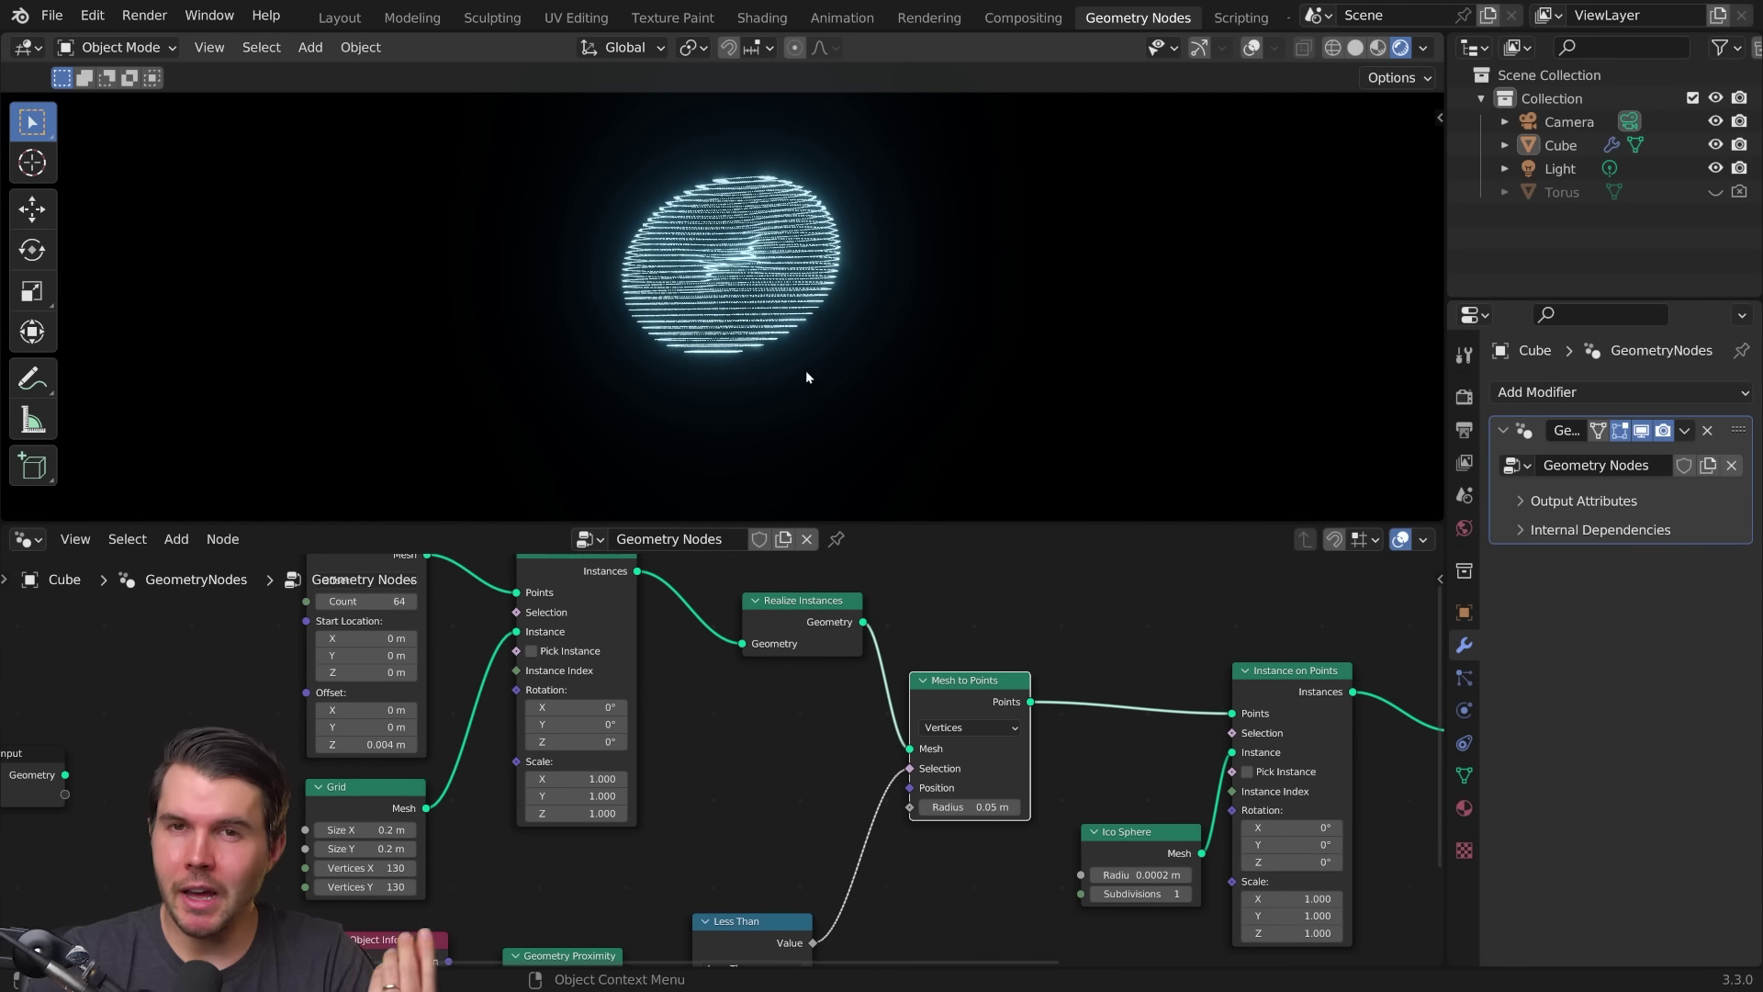
pyautogui.scroll(2, 798, 348)
pyautogui.scroll(2, 758, 337)
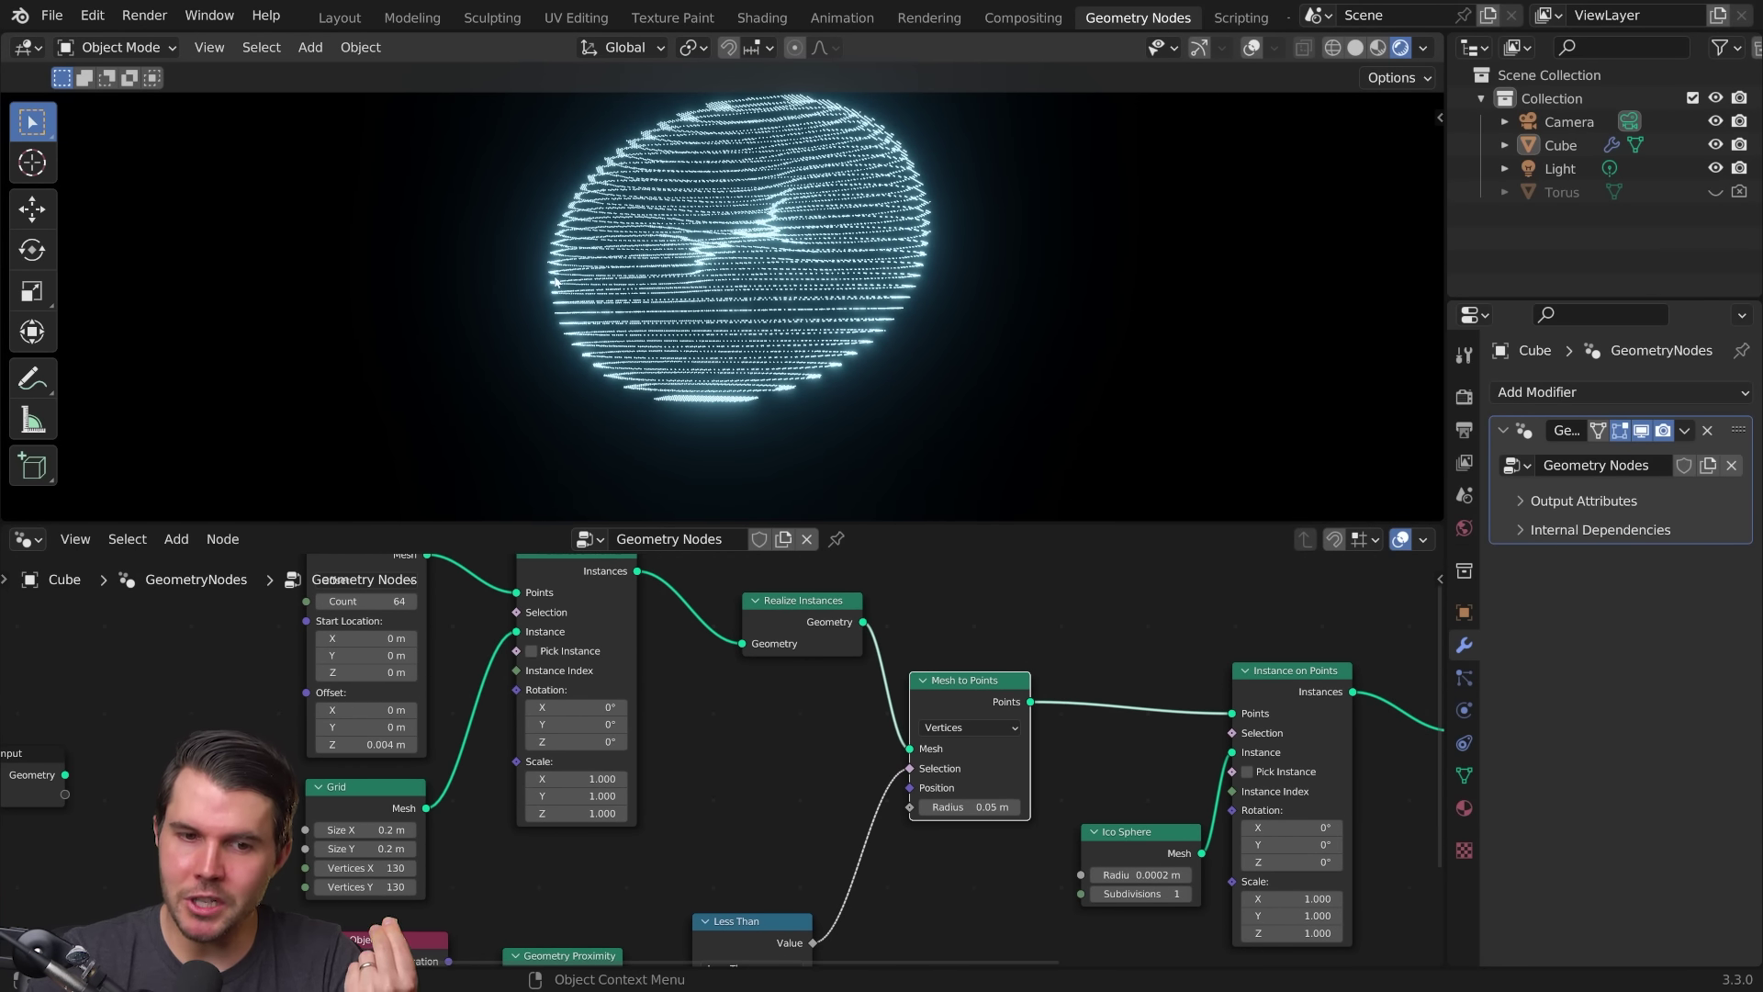
pyautogui.scroll(2, 610, 330)
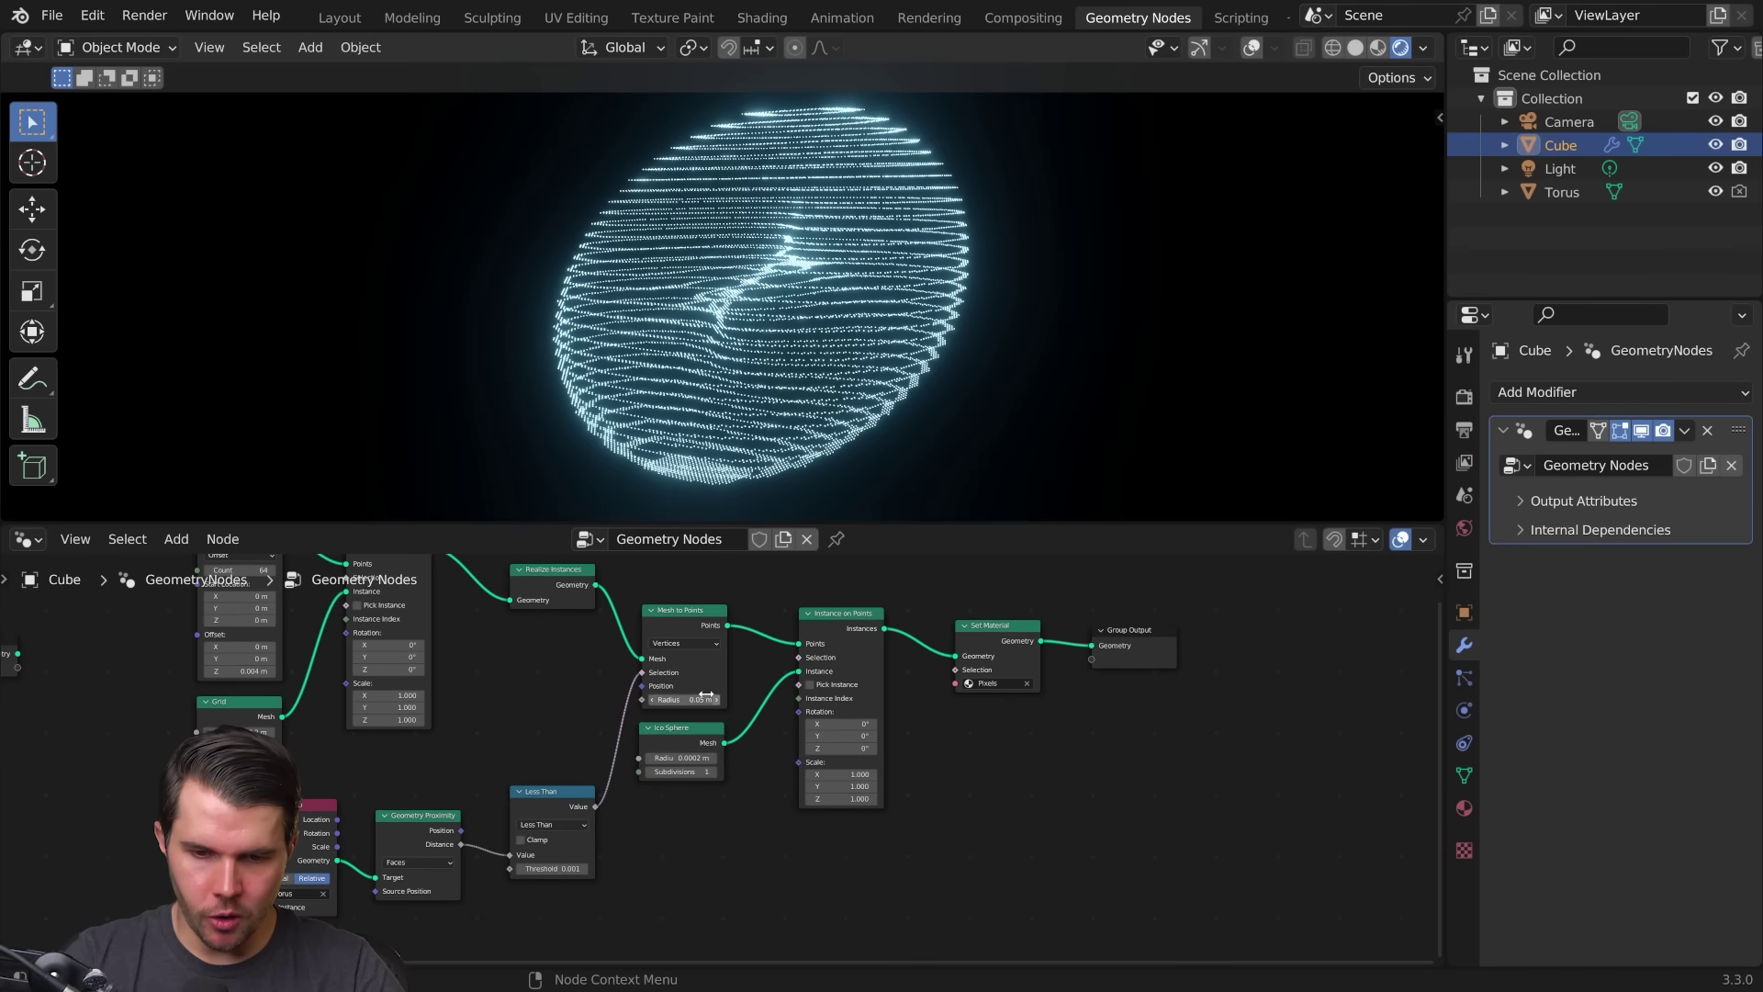
# Step: Shift the right-hand nodes over and place Ico Sphere beside Instance on Points
pyautogui.moveTo(706, 689); pyautogui.dragTo(764, 719, button='middle')
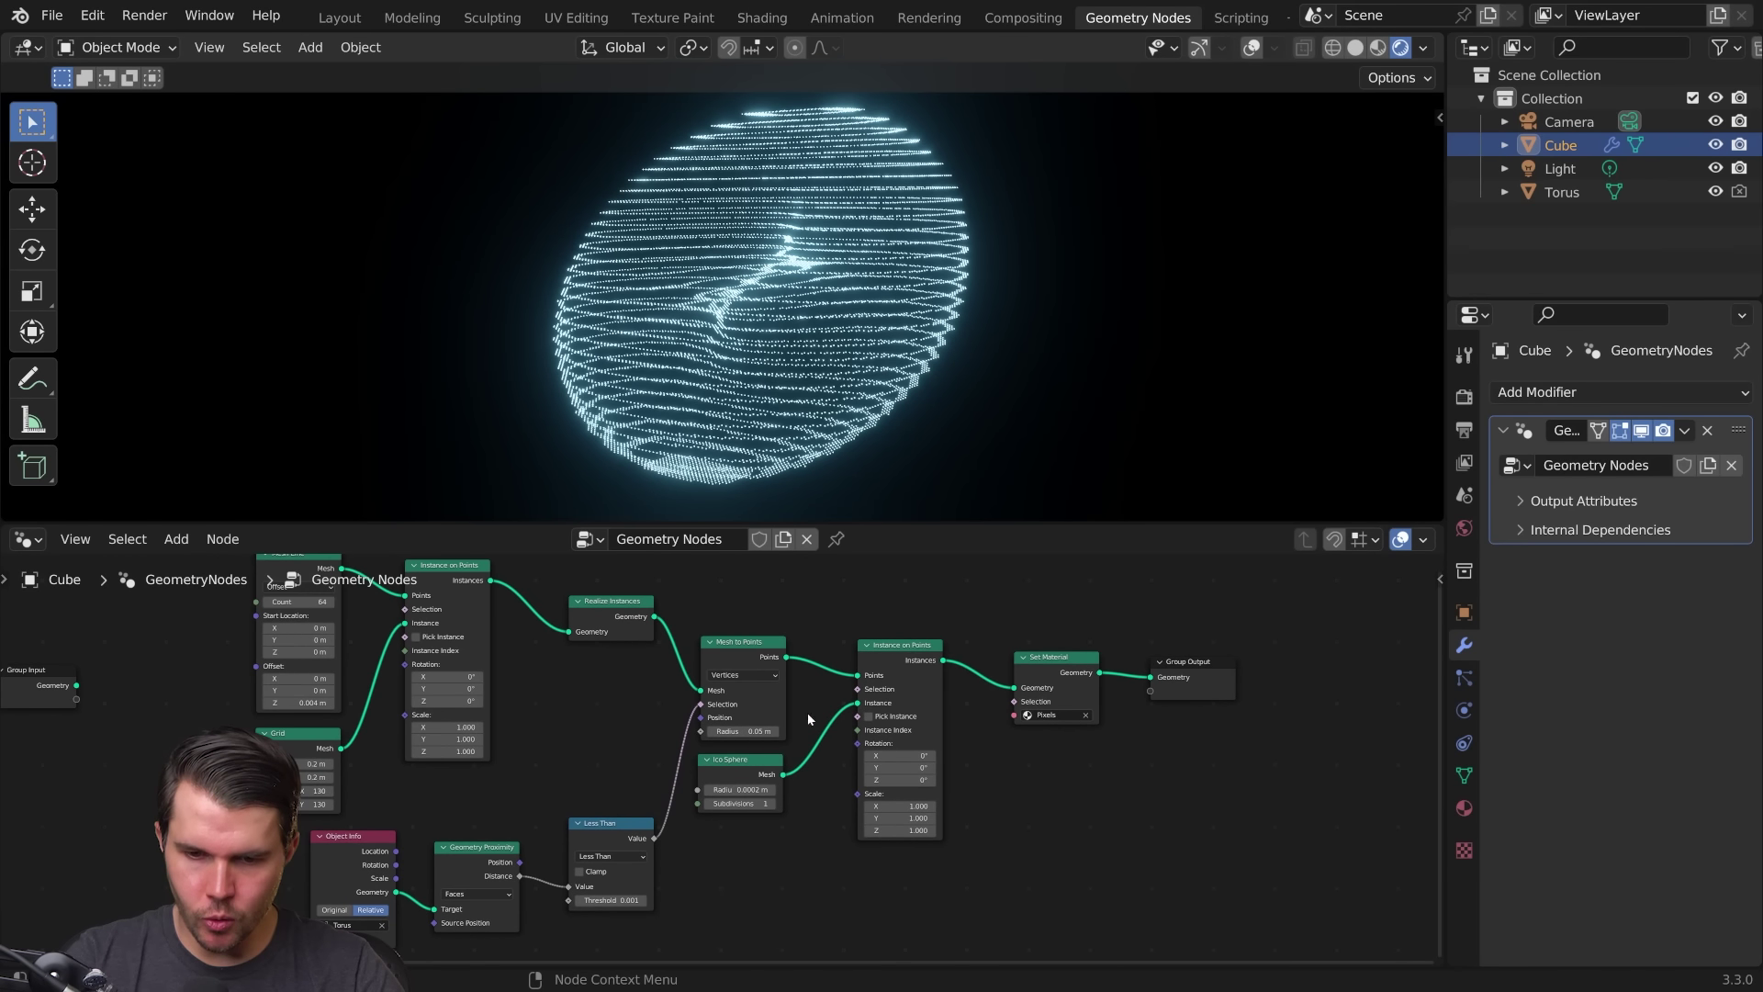
pyautogui.moveTo(763, 767); pyautogui.dragTo(900, 657)
pyautogui.rightClick(900, 657)
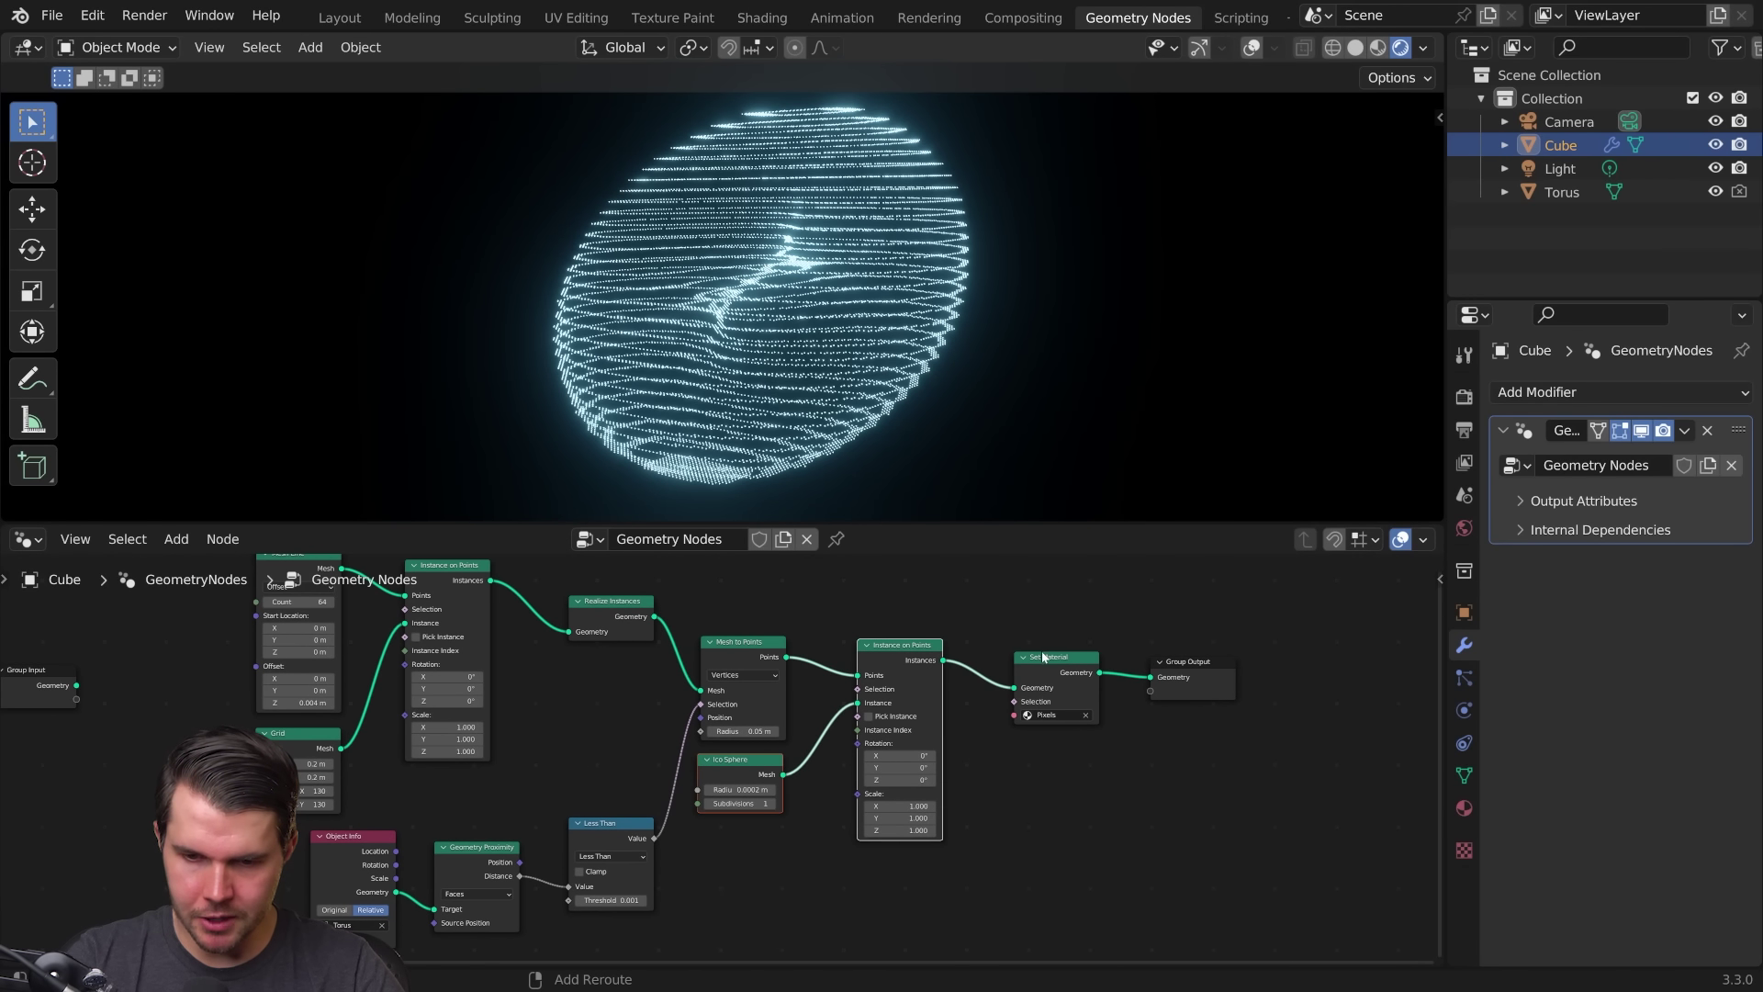
pyautogui.press('g')
pyautogui.click(1419, 671)
pyautogui.moveTo(1427, 667); pyautogui.dragTo(1121, 660, button='middle')
pyautogui.moveTo(730, 767); pyautogui.dragTo(800, 714)
# Step: Frame Ico Sphere, Instance on Points and Set Material, labelling the frame Pixels
pyautogui.moveTo(718, 602); pyautogui.dragTo(1044, 843)
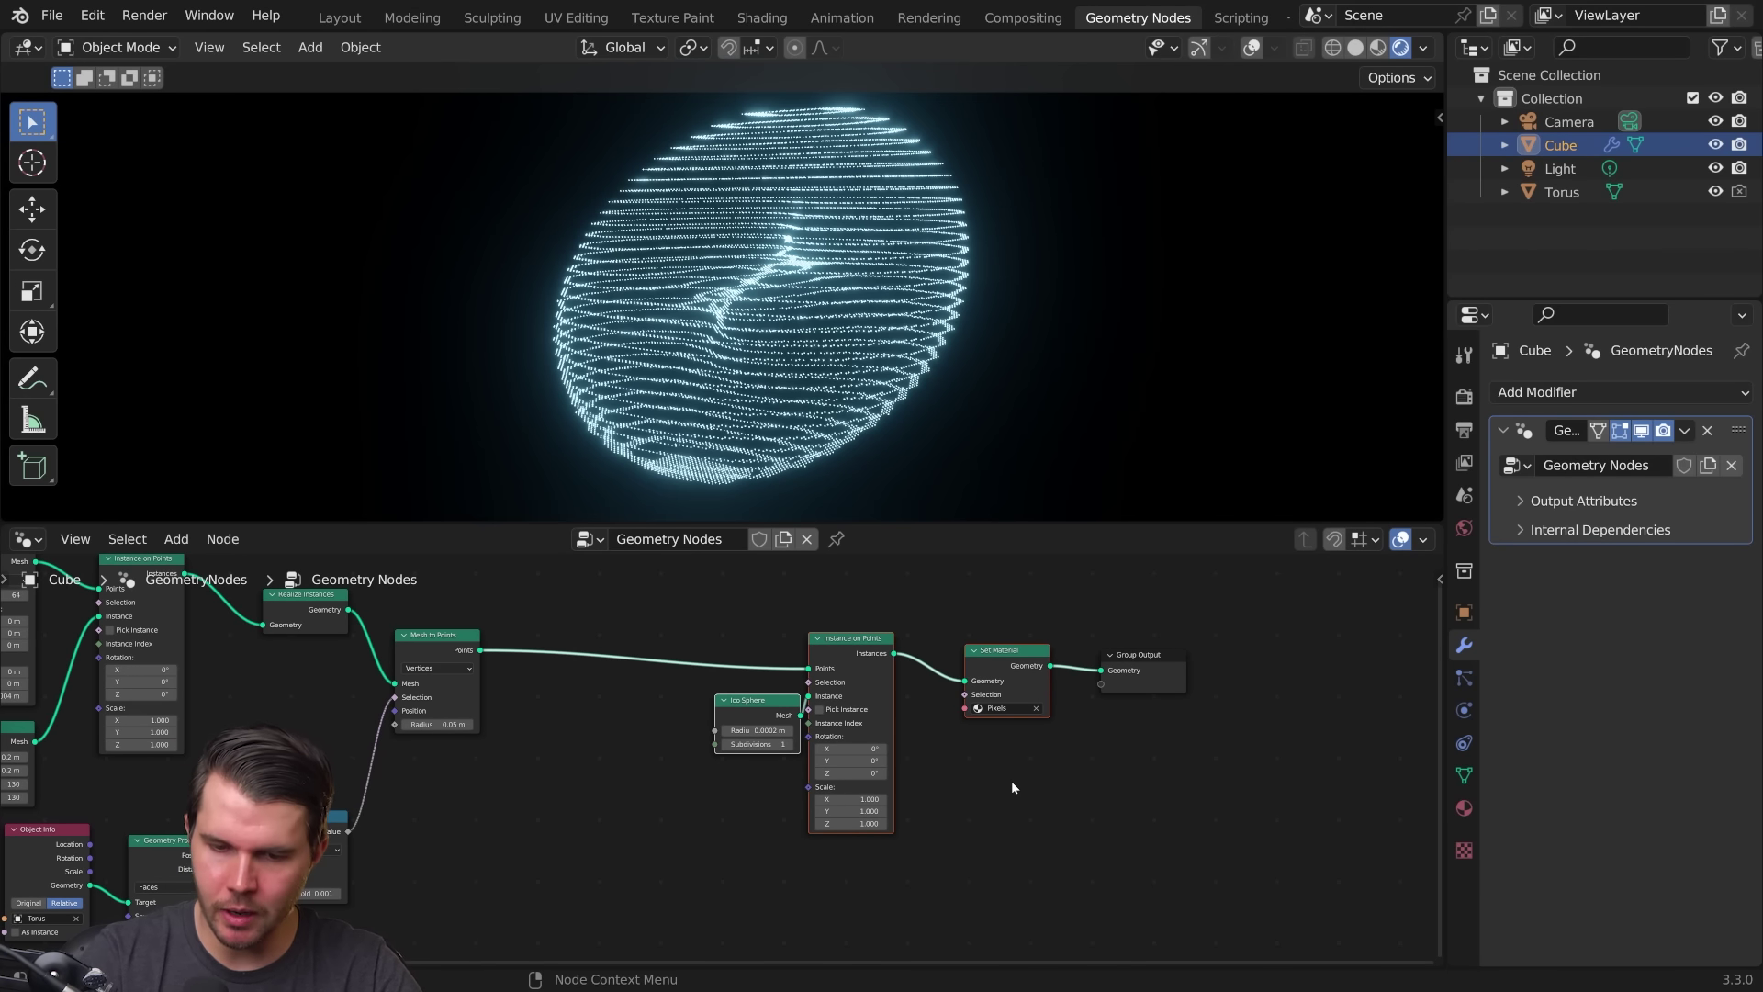
pyautogui.hotkey('ctrl', 'j')
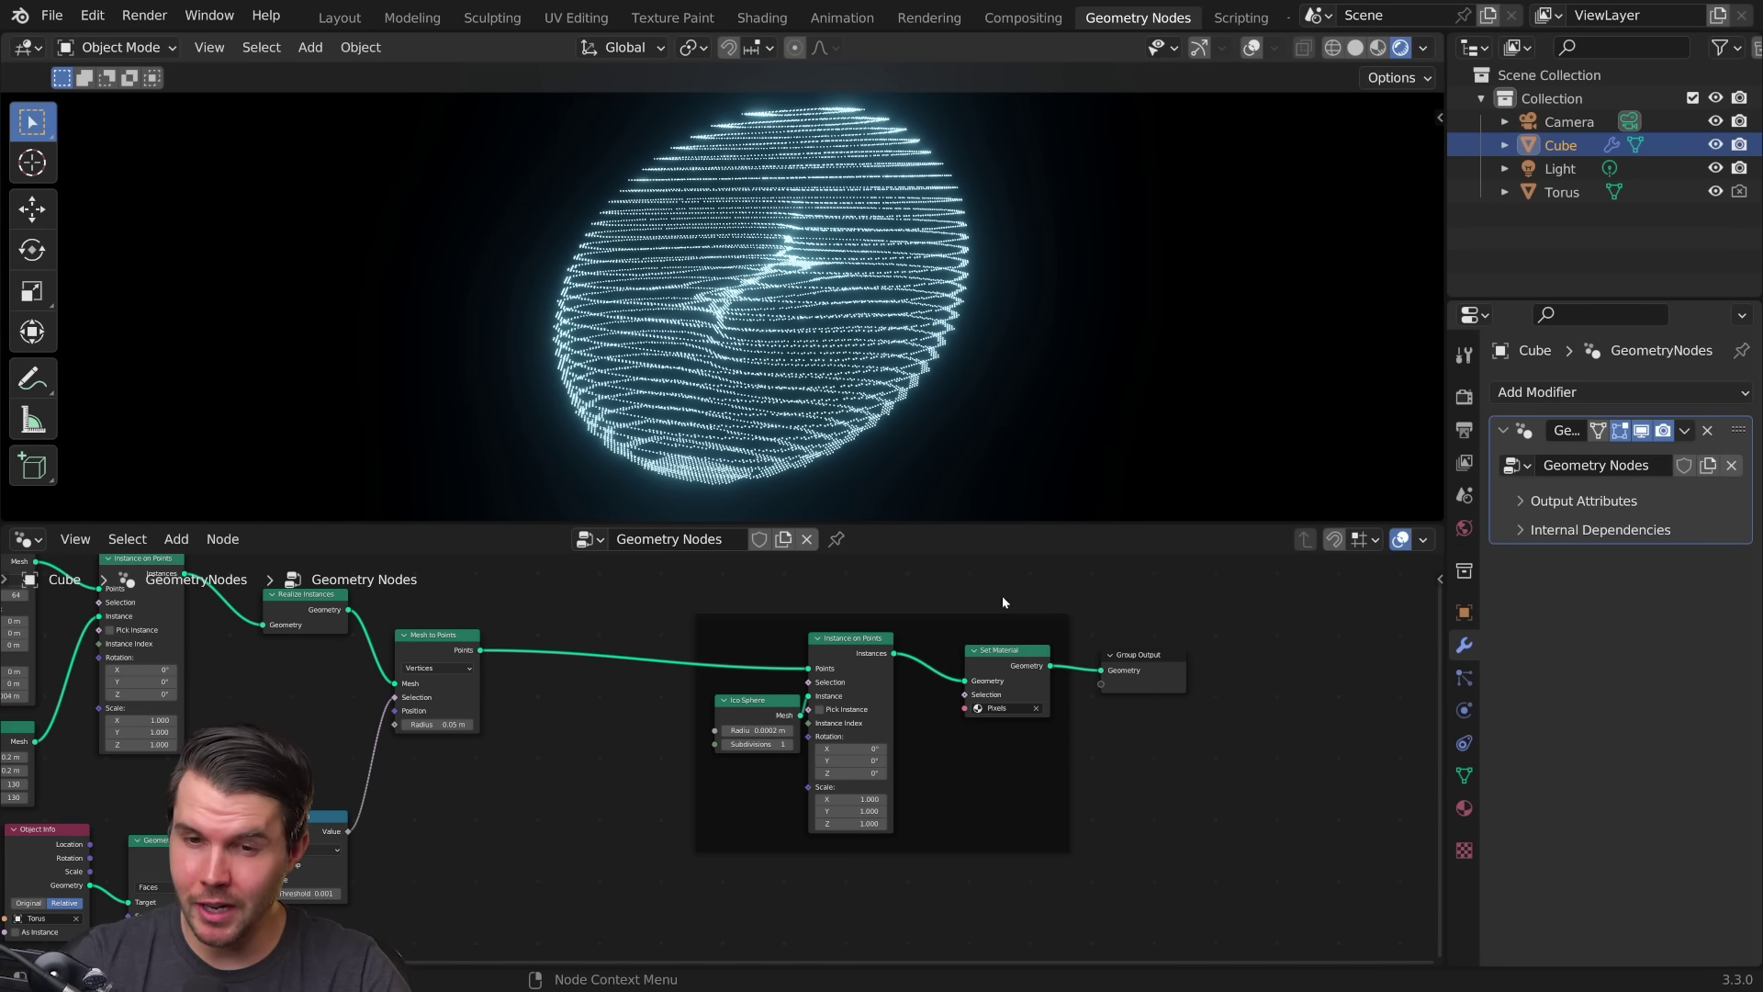
pyautogui.press('n')
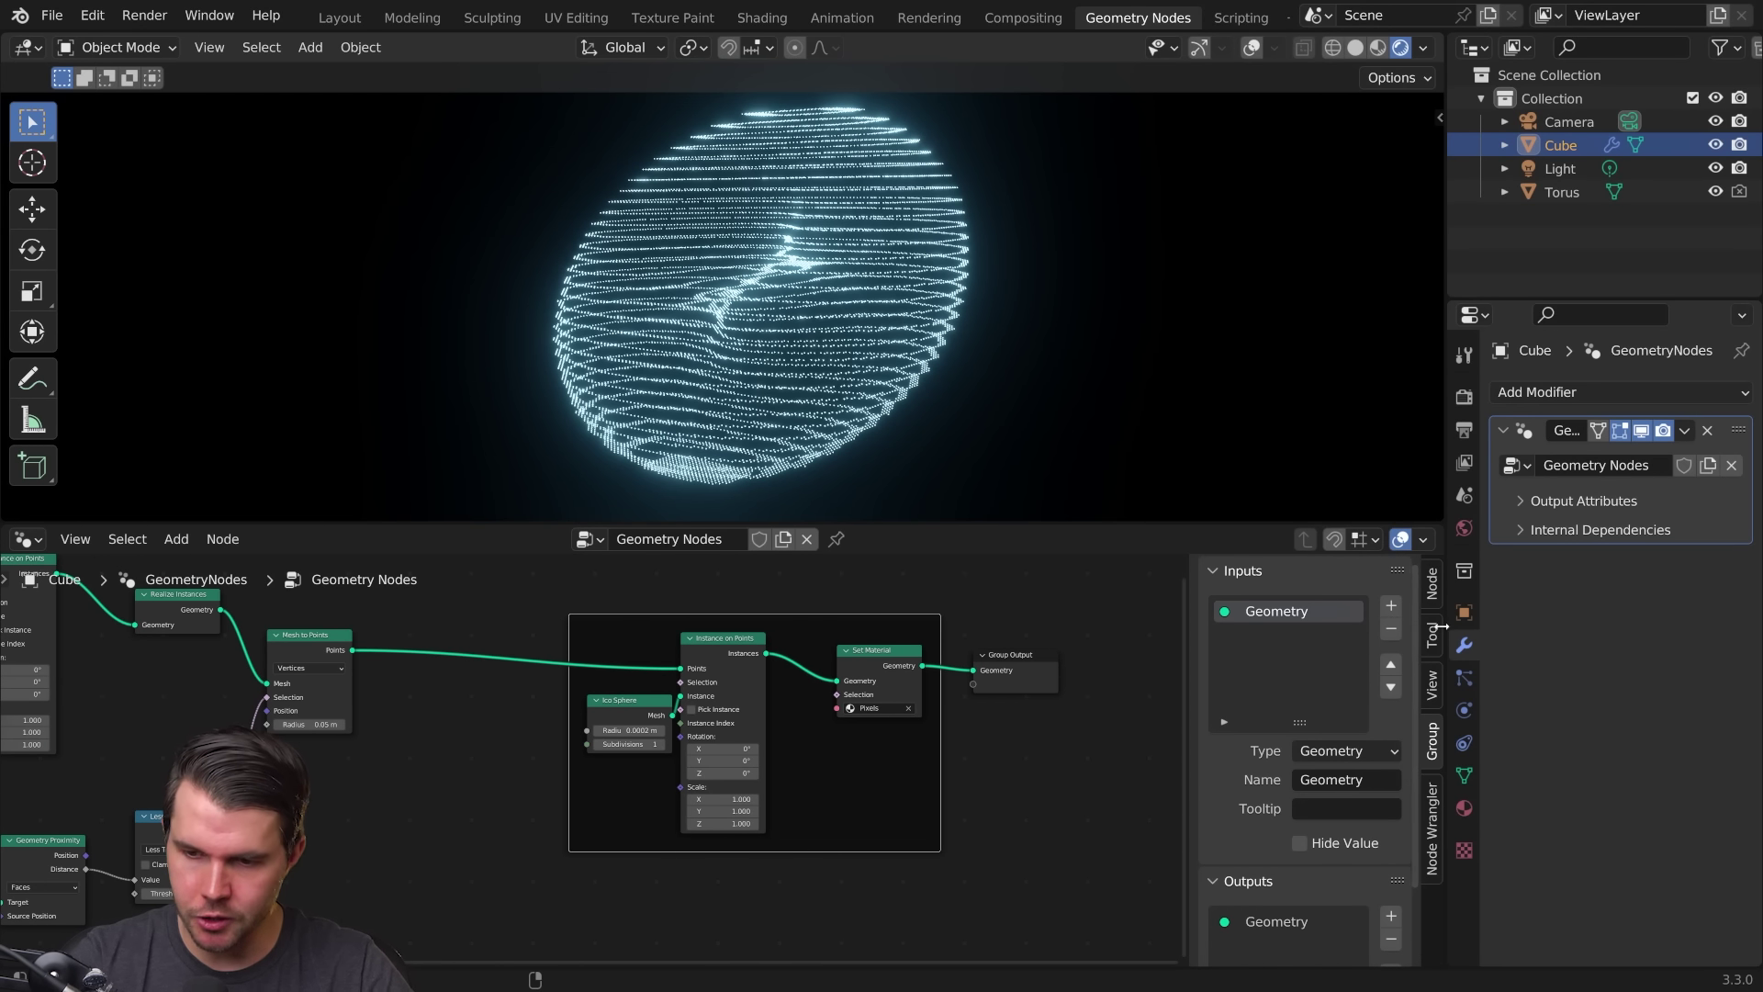
pyautogui.click(1433, 602)
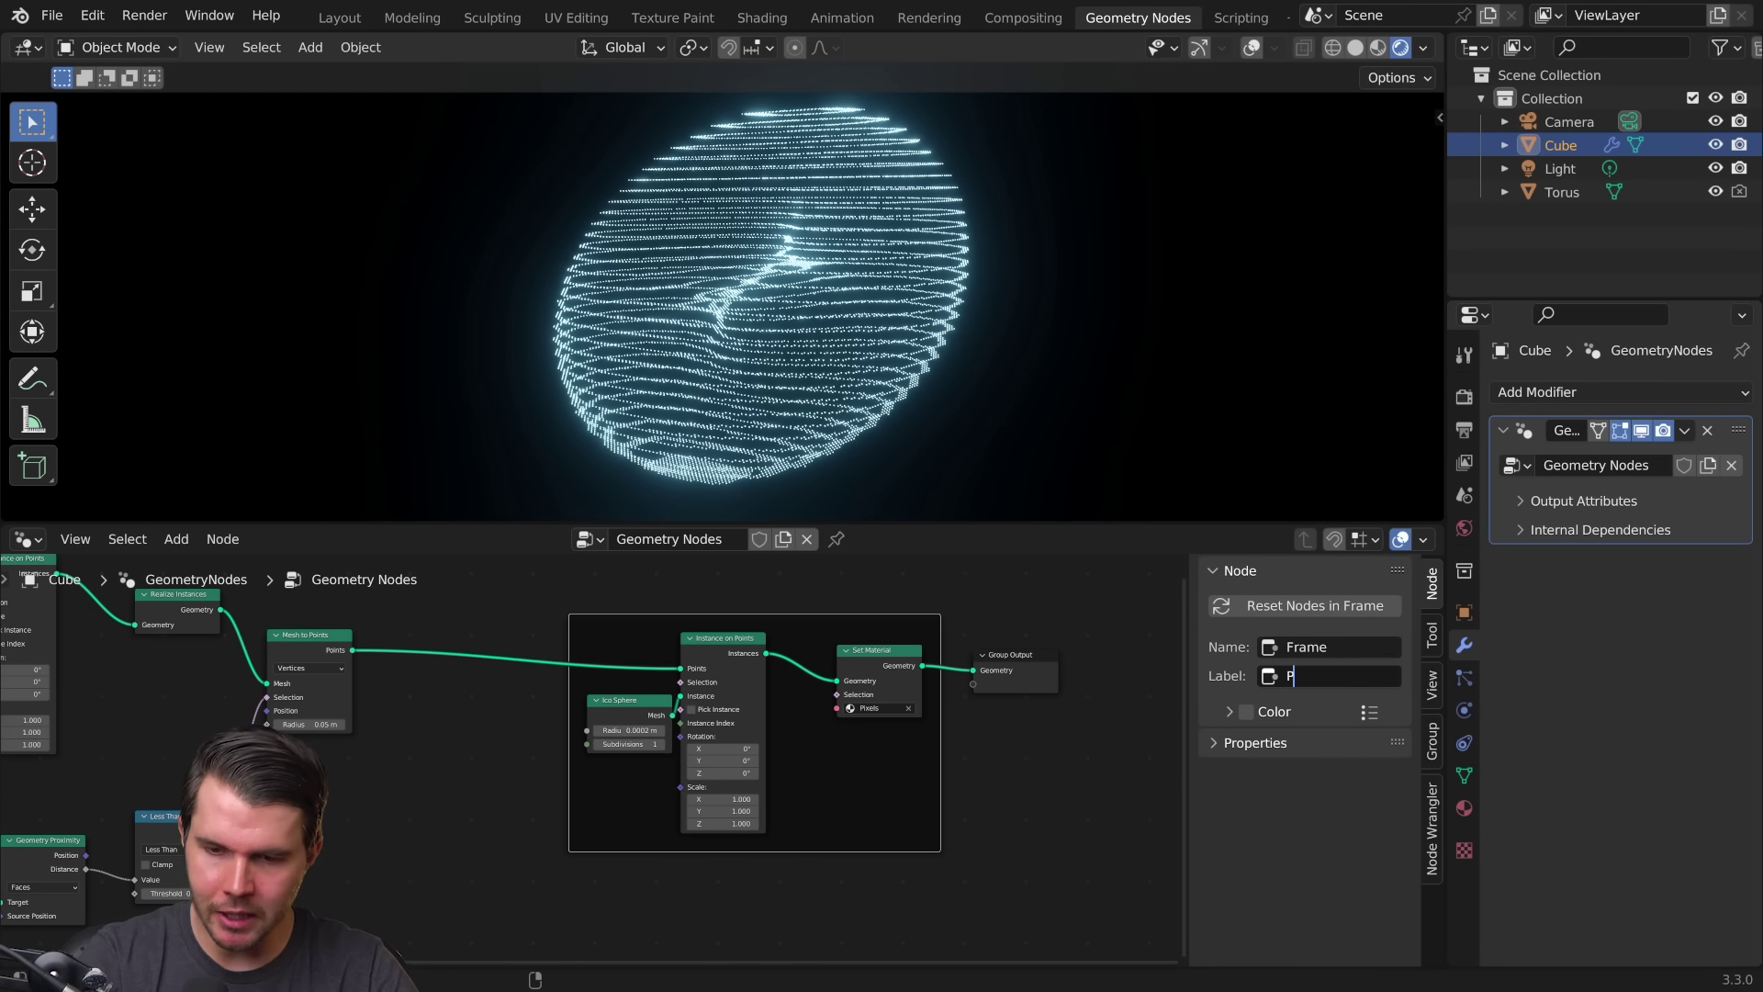
pyautogui.press('n')
pyautogui.hscroll(-5, 1115, 685)
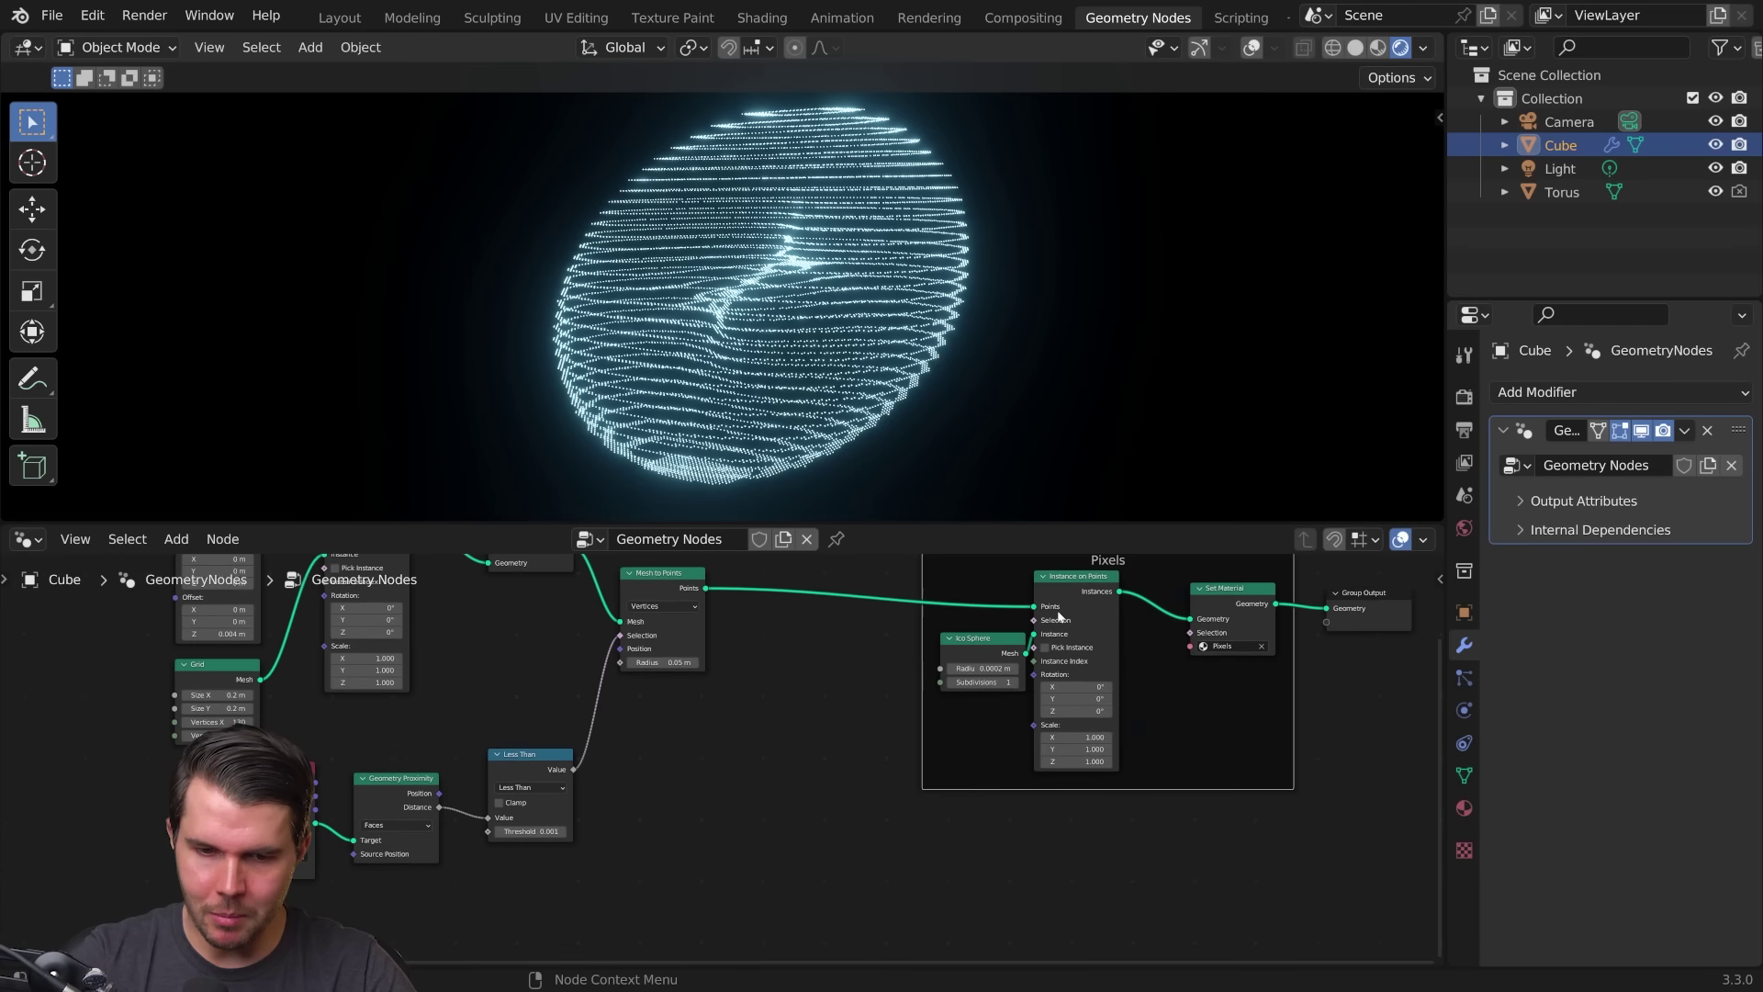
pyautogui.hscroll(-5, 961, 685)
pyautogui.hscroll(-2, 639, 667)
# Step: Move the left-hand group of nodes to a new position
pyautogui.moveTo(412, 582); pyautogui.dragTo(795, 865)
pyautogui.press('g')
pyautogui.click(762, 883)
pyautogui.scroll(2, 758, 650)
pyautogui.scroll(1, 759, 651)
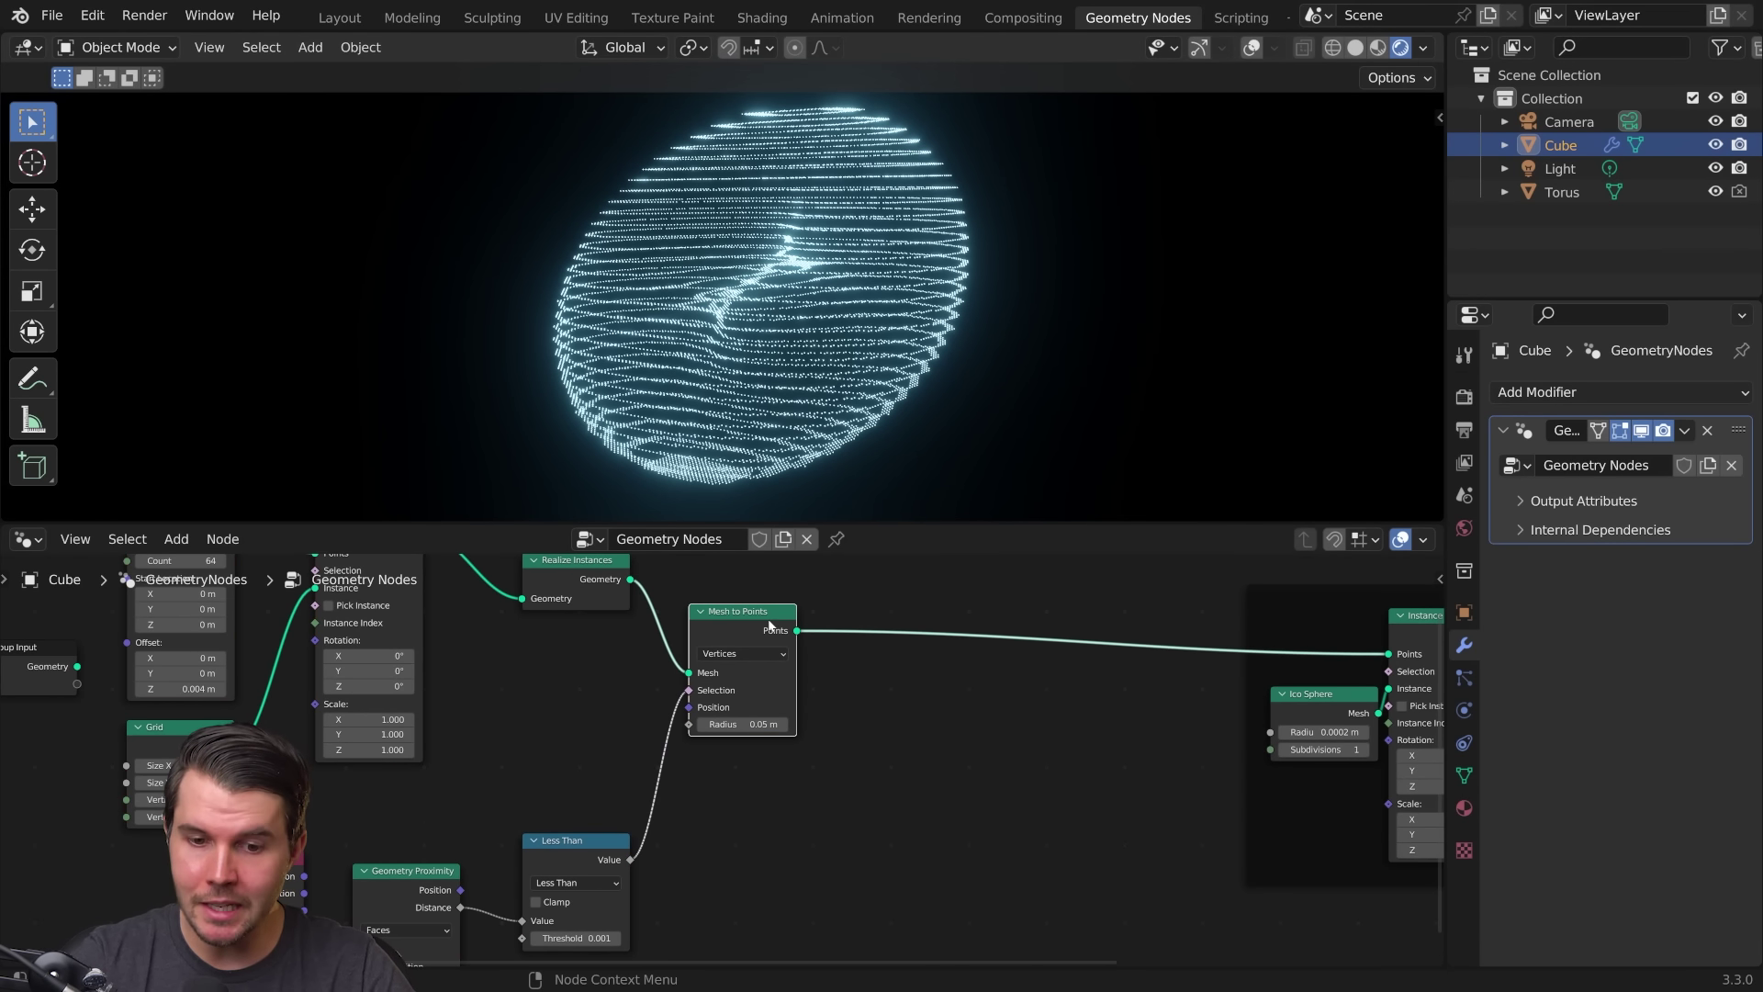
# Step: Add an Instance on Points node after the Mesh to Points output
pyautogui.click(768, 627)
pyautogui.scroll(1, 933, 670)
pyautogui.moveTo(933, 670); pyautogui.dragTo(677, 675, button='middle')
pyautogui.moveTo(605, 611); pyautogui.dragTo(710, 751)
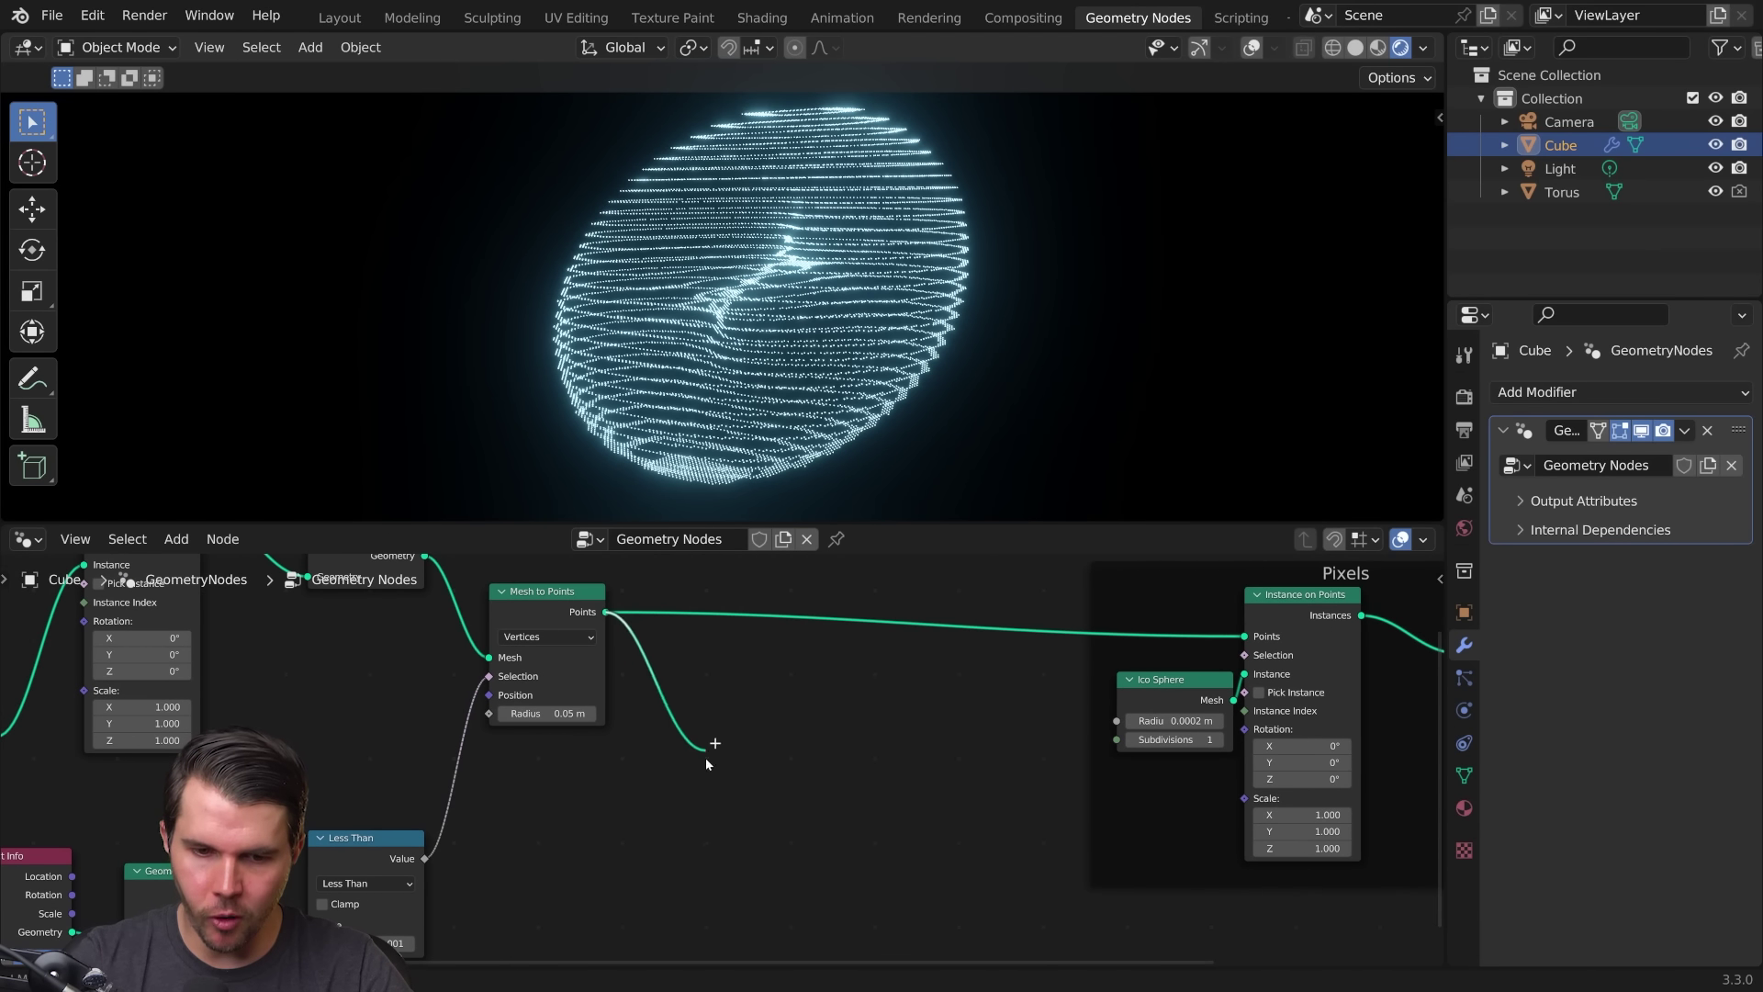
pyautogui.moveTo(706, 823); pyautogui.dragTo(703, 824)
pyautogui.write('instance')
pyautogui.press('Return')
pyautogui.click(701, 823)
pyautogui.scroll(1, 702, 823)
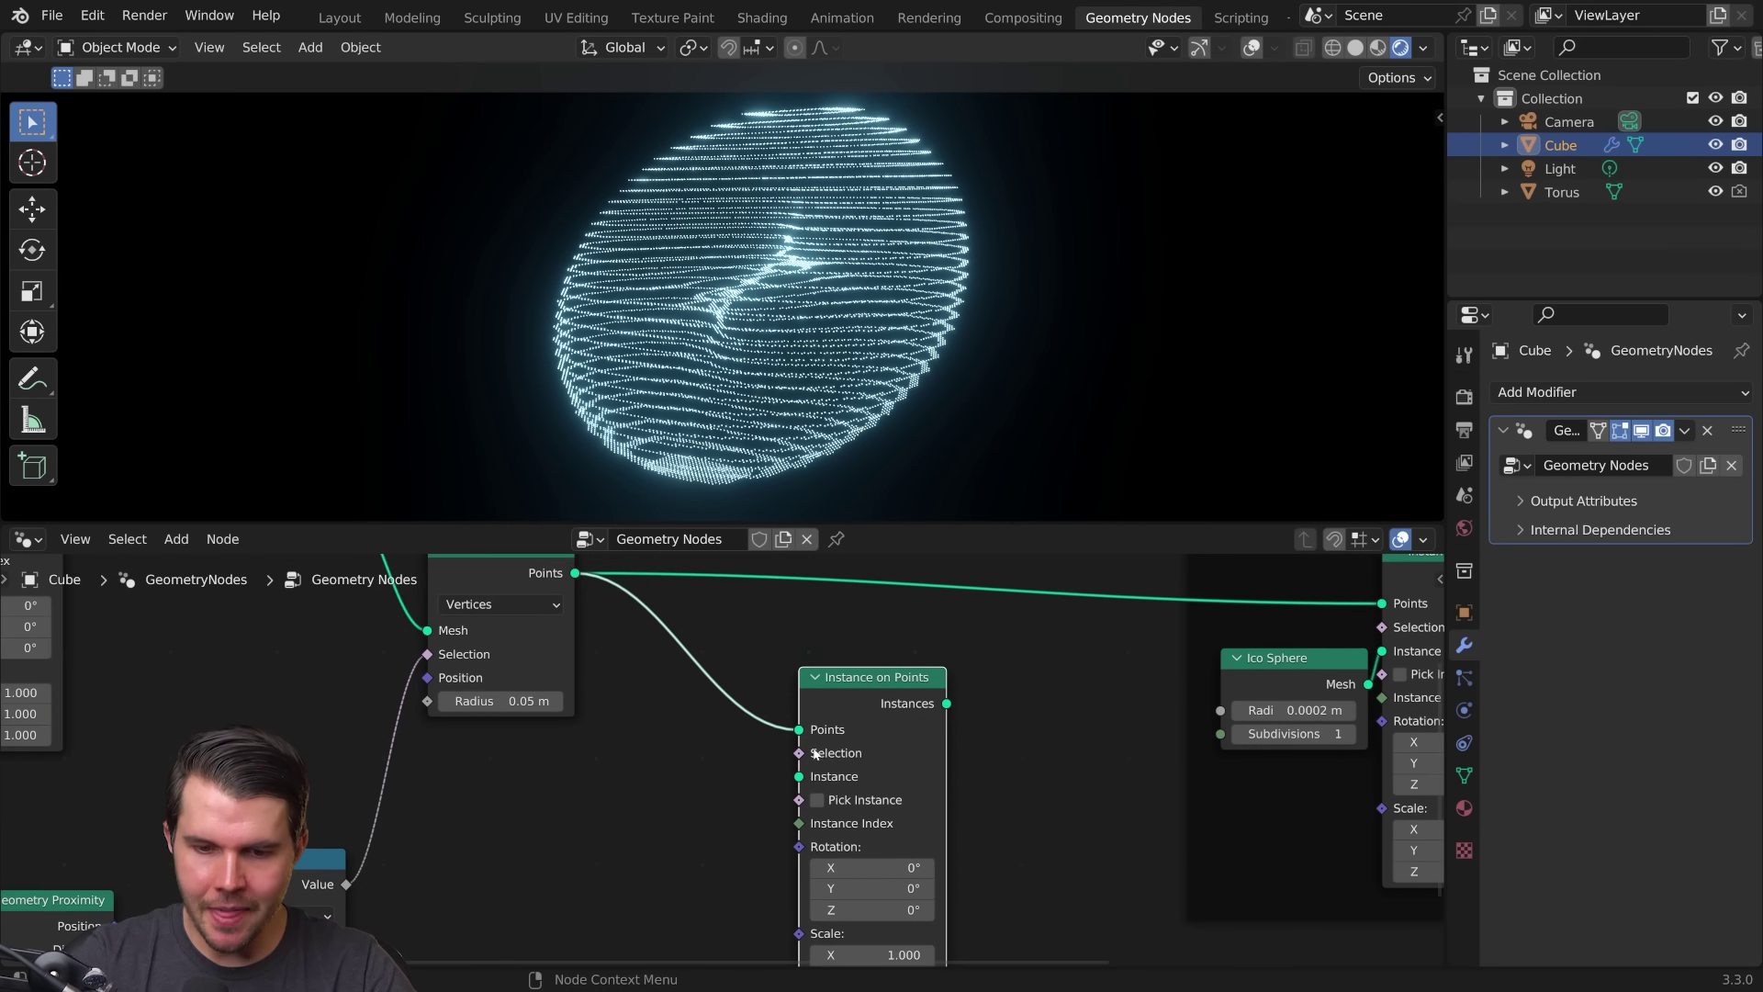
# Step: Instance a 1 m Curve Line (End Z 1 m) on the points and send it to the output
pyautogui.moveTo(814, 758); pyautogui.dragTo(865, 645, button='middle')
pyautogui.moveTo(403, 763); pyautogui.dragTo(436, 689)
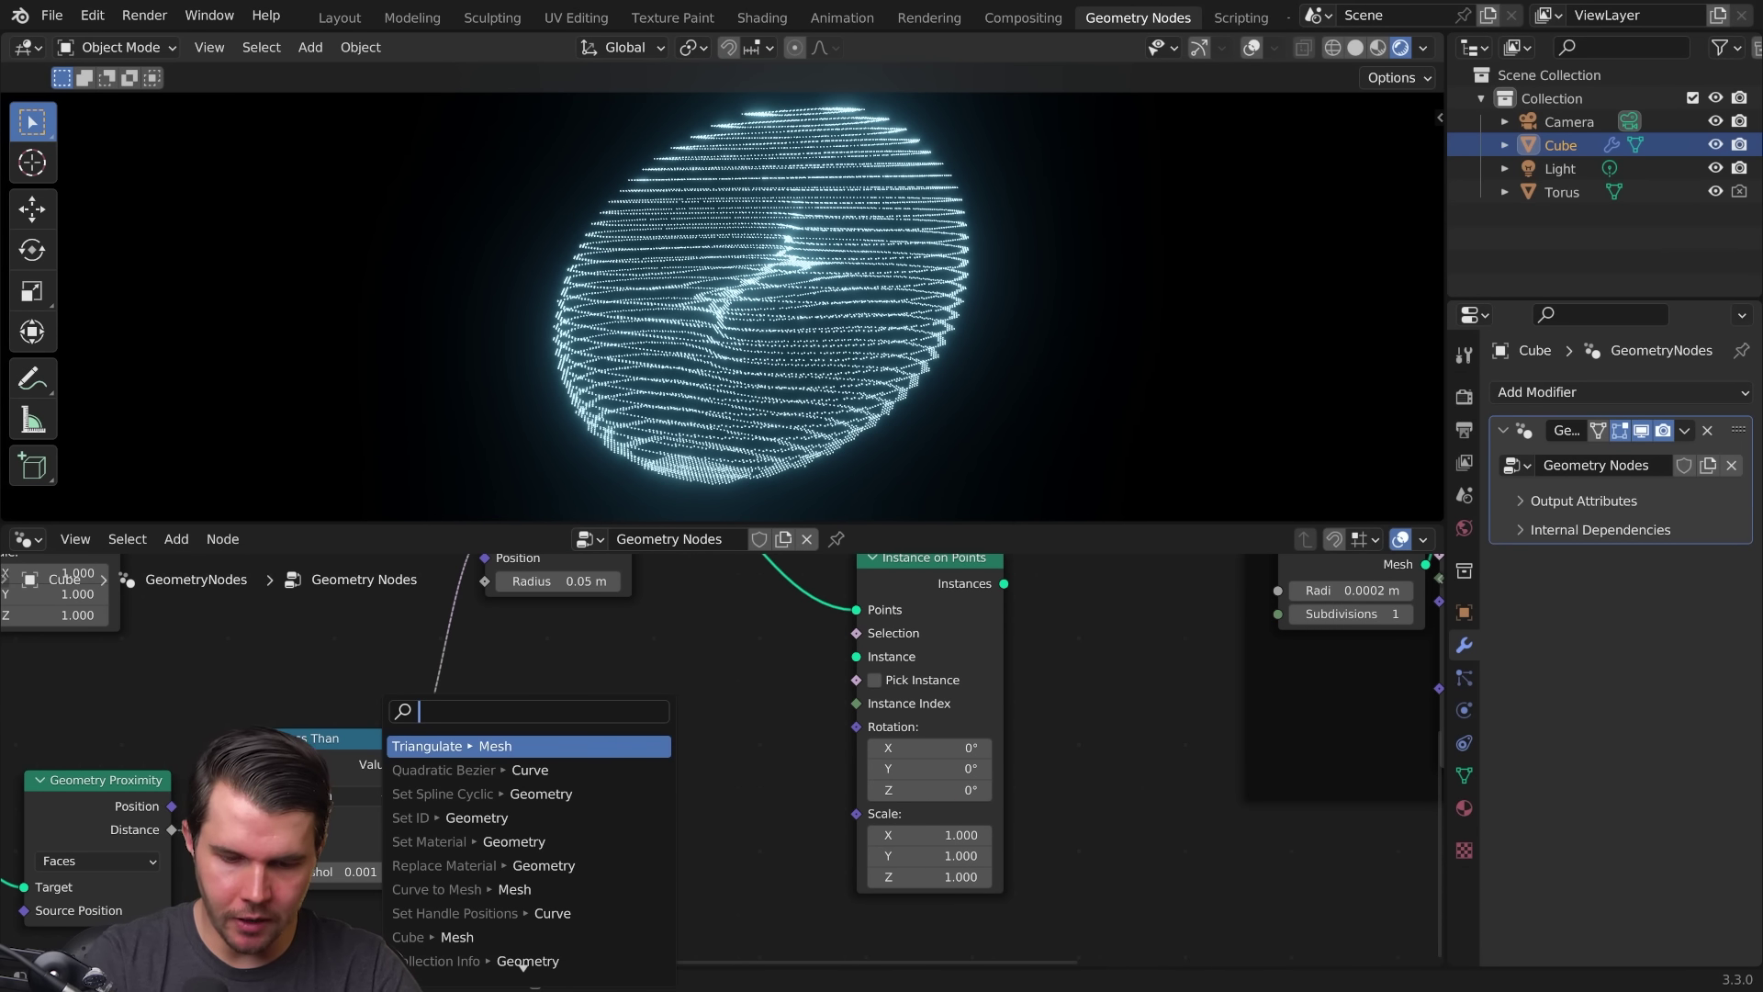
pyautogui.write('Curve lin')
pyautogui.press('Return')
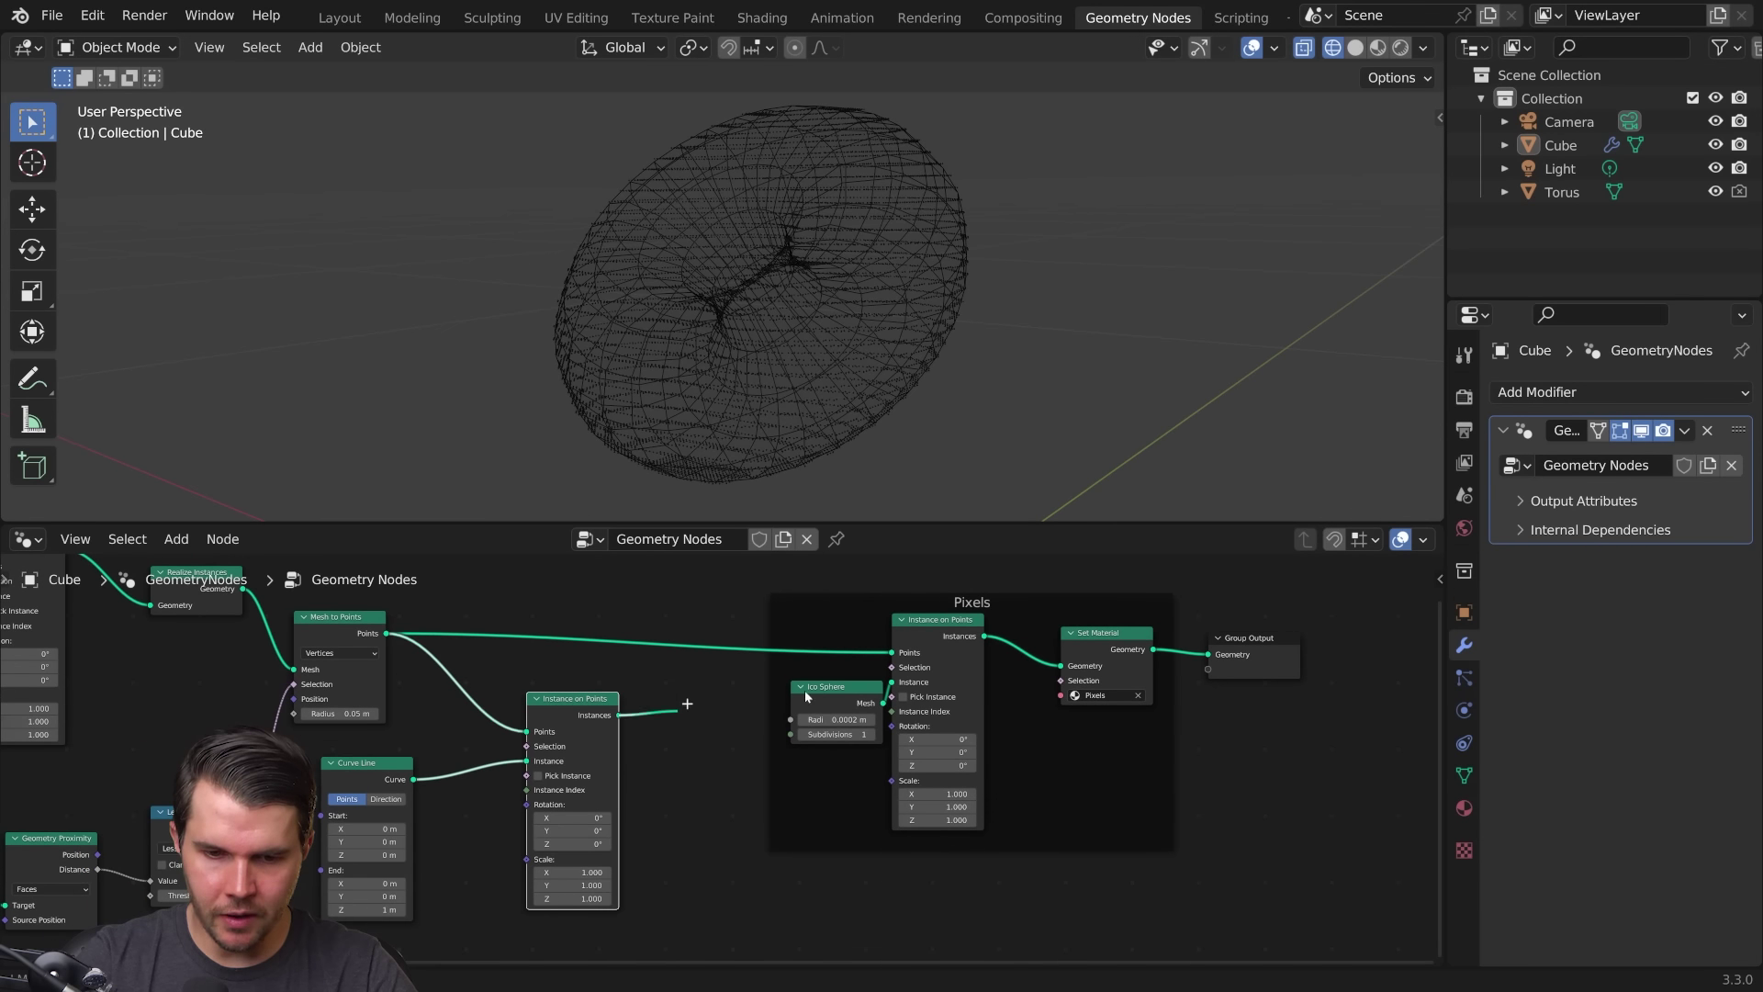
pyautogui.moveTo(619, 714); pyautogui.dragTo(1209, 656)
pyautogui.moveTo(935, 316)
pyautogui.mouseDown(button='middle')
pyautogui.moveTo(781, 327)
pyautogui.moveTo(729, 361)
pyautogui.mouseUp(button='middle')
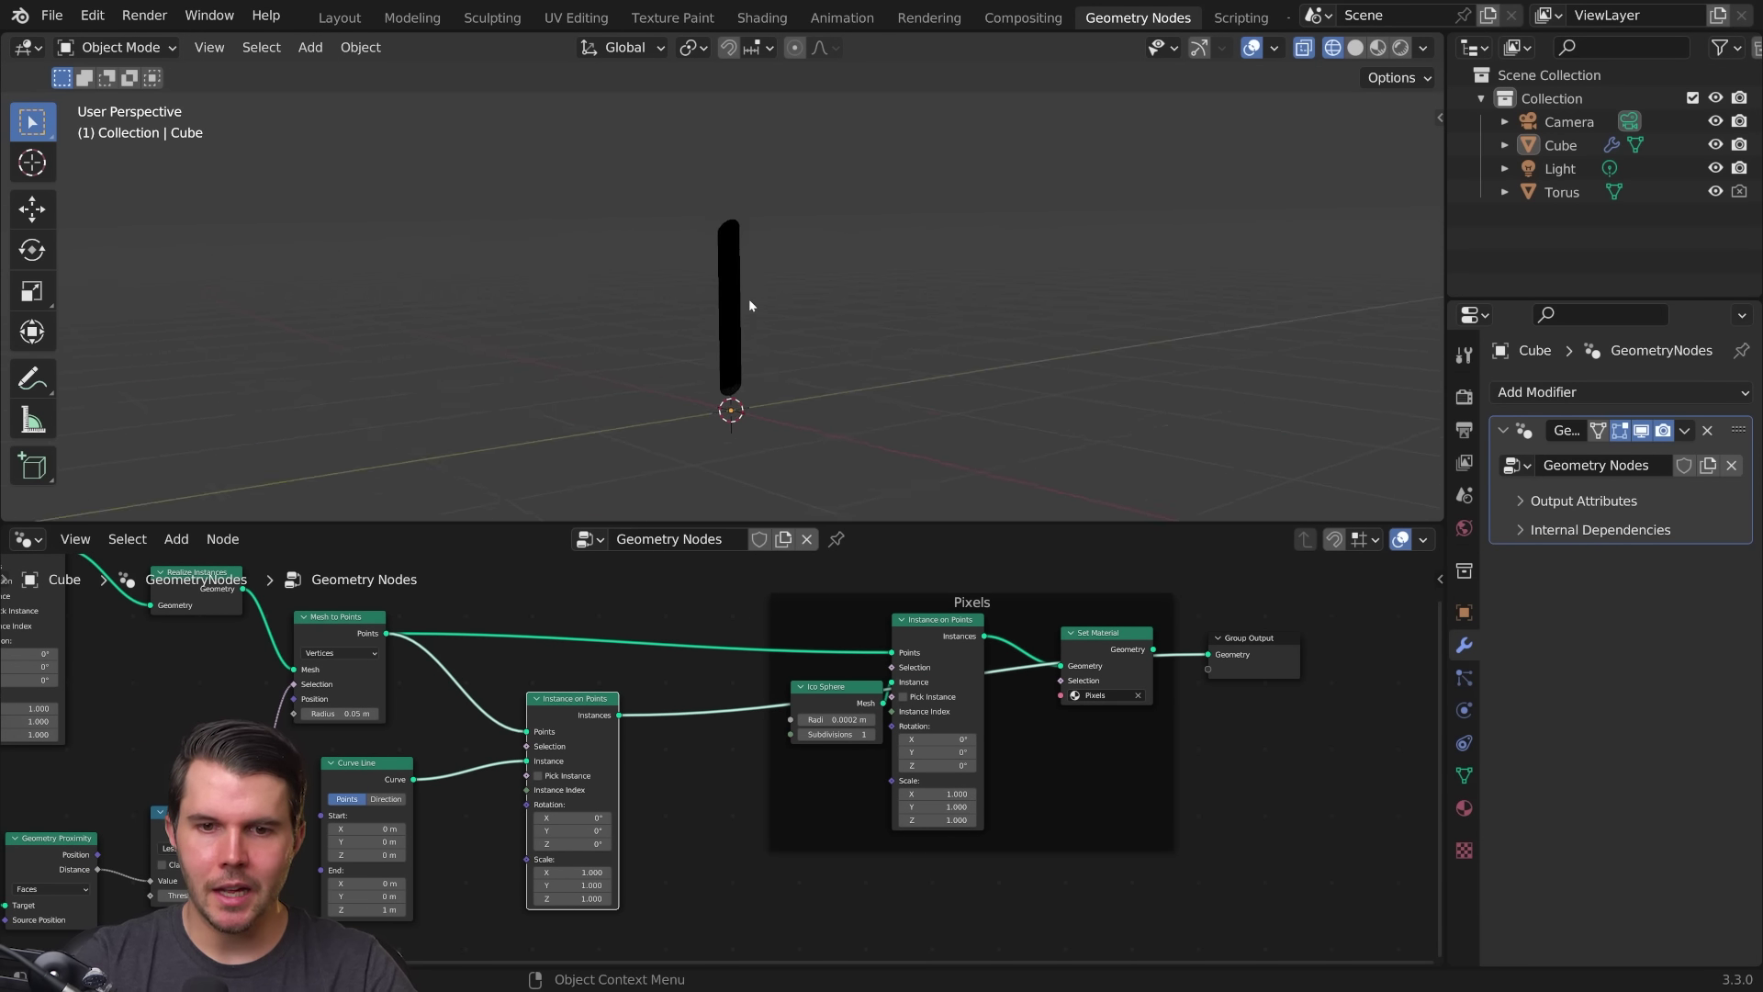
pyautogui.scroll(2, 861, 602)
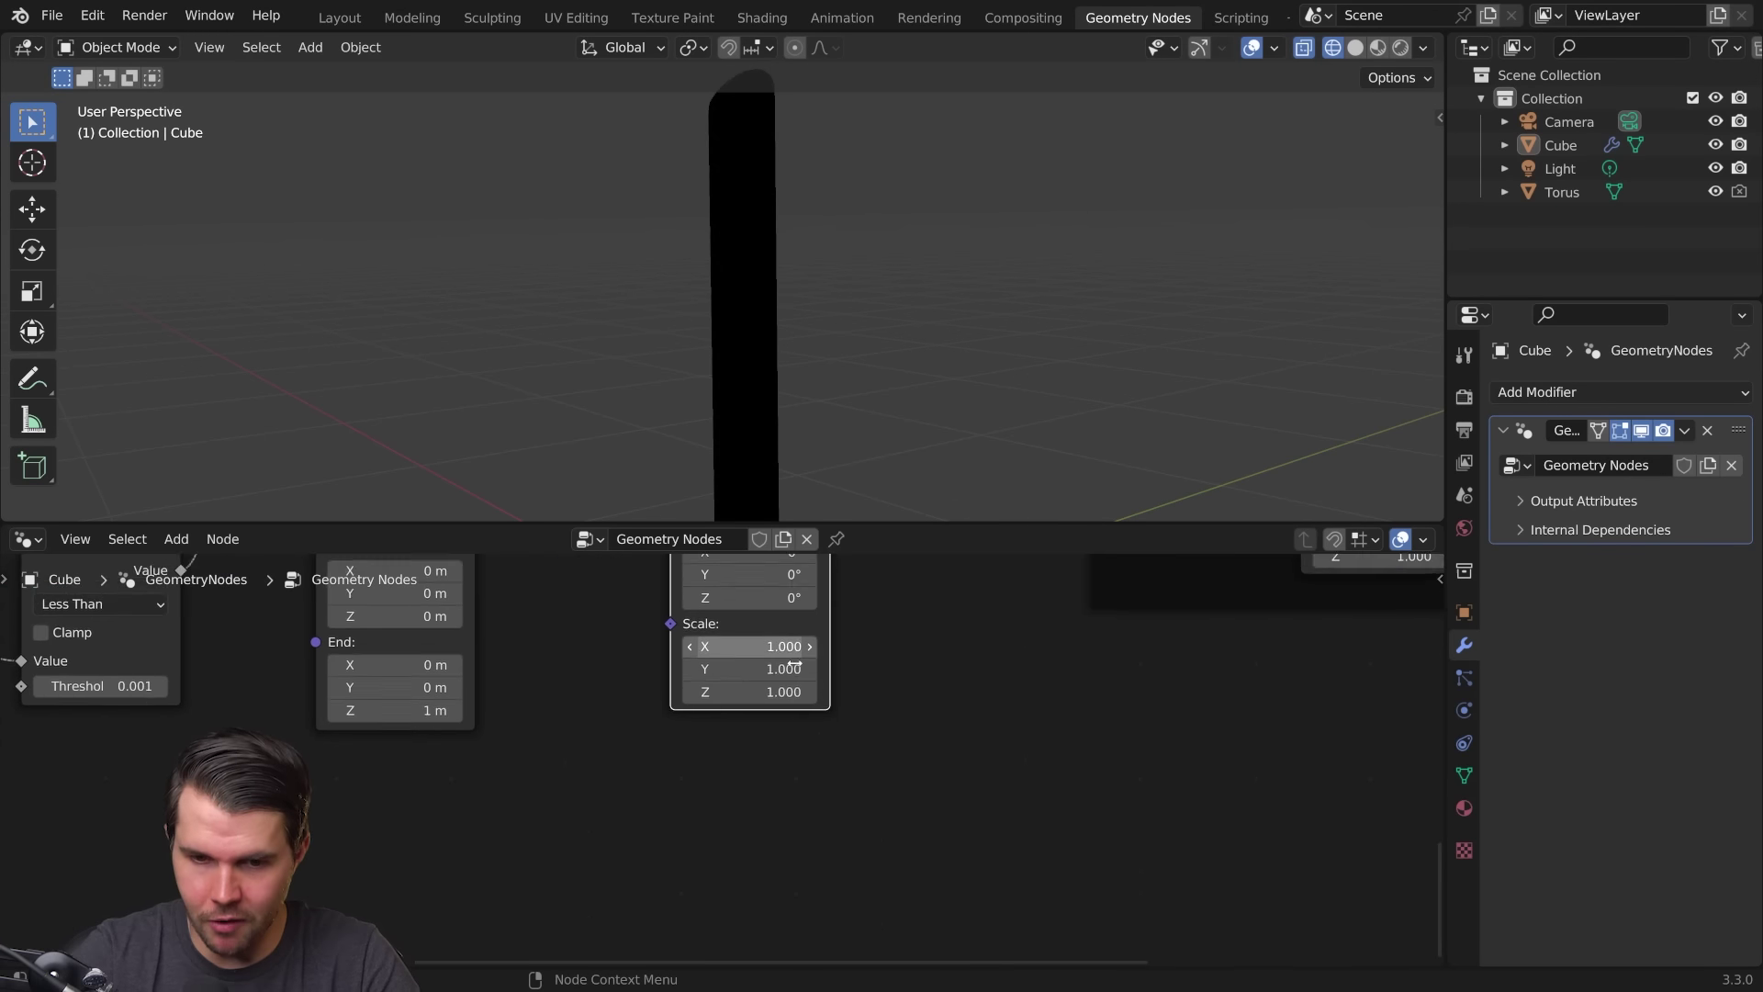
pyautogui.moveTo(861, 603); pyautogui.dragTo(811, 716, button='middle')
pyautogui.scroll(1, 813, 717)
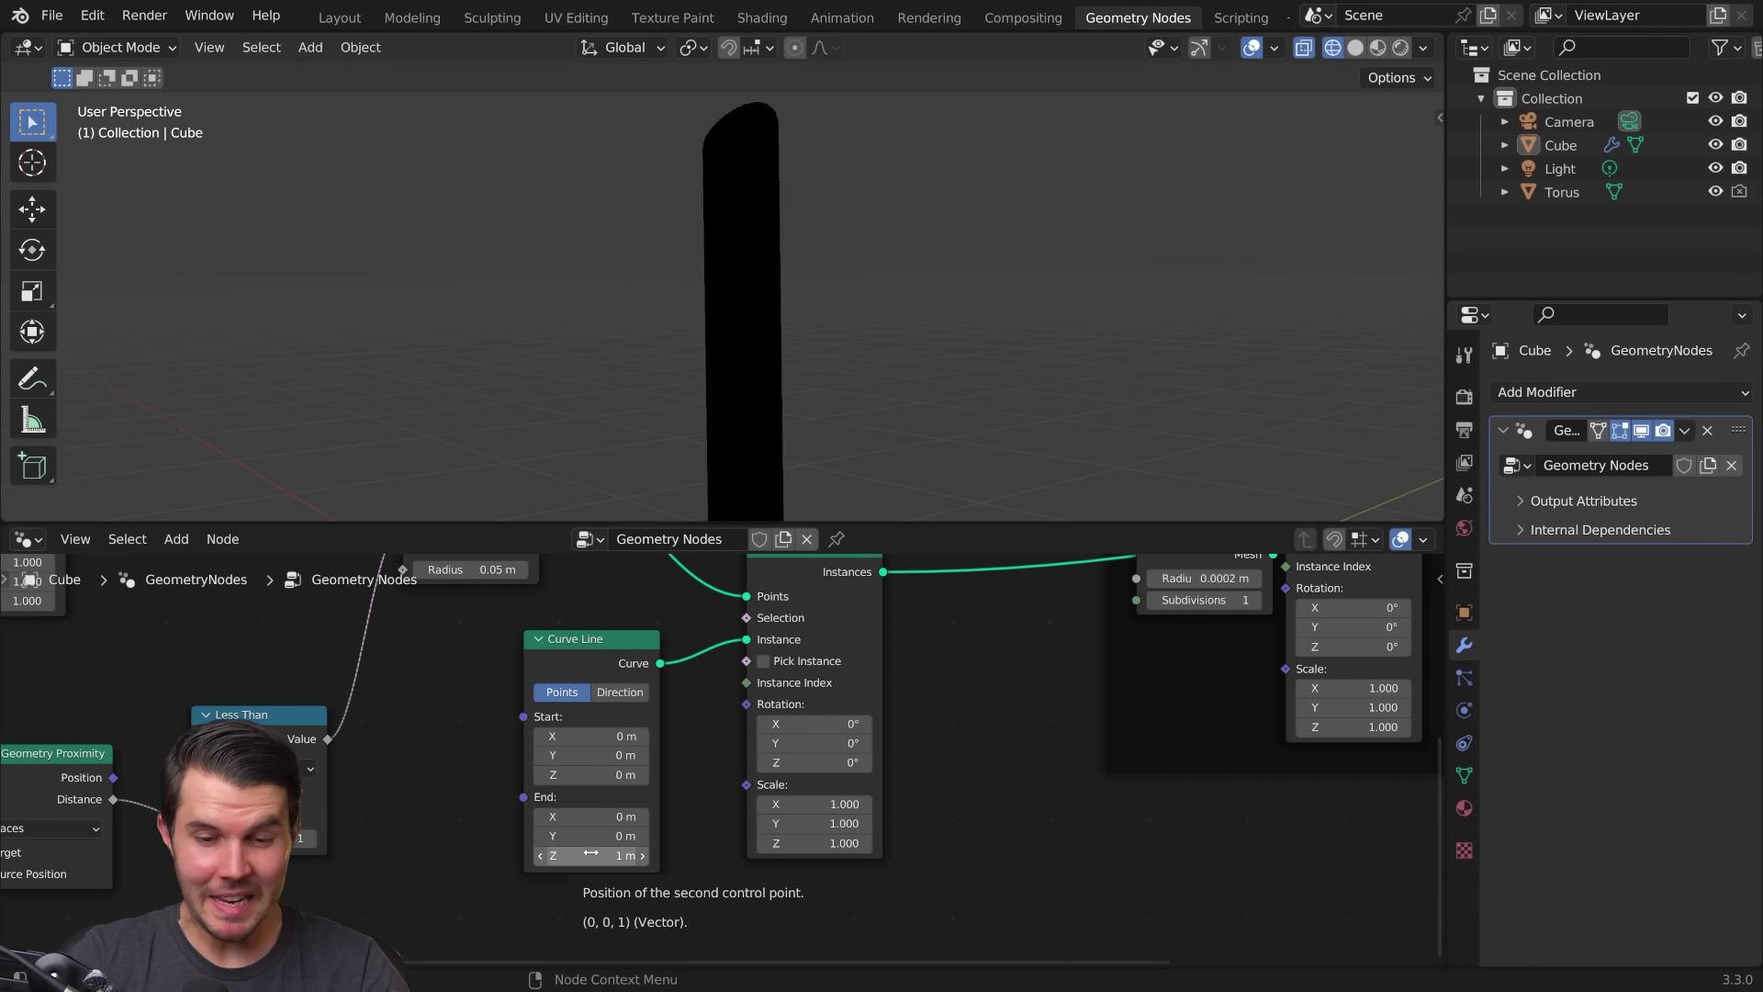
pyautogui.moveTo(857, 386)
pyautogui.mouseDown(button='middle')
pyautogui.moveTo(874, 275)
pyautogui.moveTo(893, 303)
pyautogui.moveTo(817, 319)
pyautogui.moveTo(834, 352)
pyautogui.moveTo(780, 254)
pyautogui.moveTo(820, 304)
pyautogui.moveTo(837, 292)
pyautogui.mouseUp(button='middle')
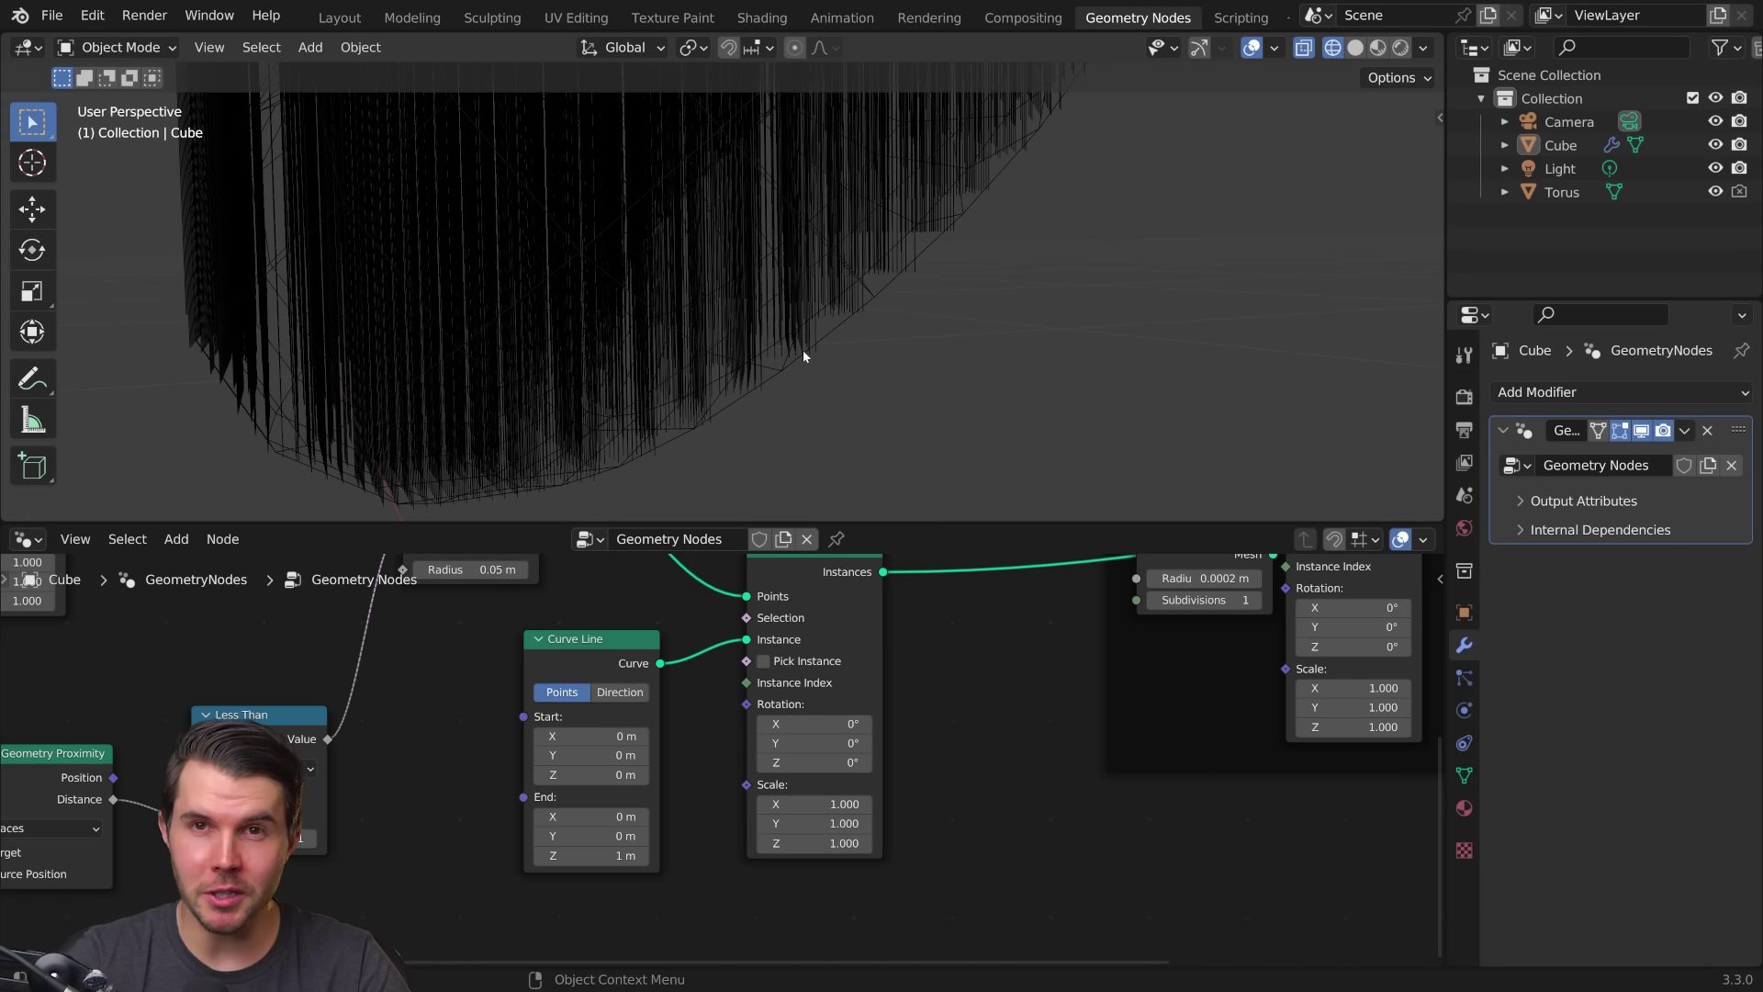
pyautogui.scroll(-3, 798, 352)
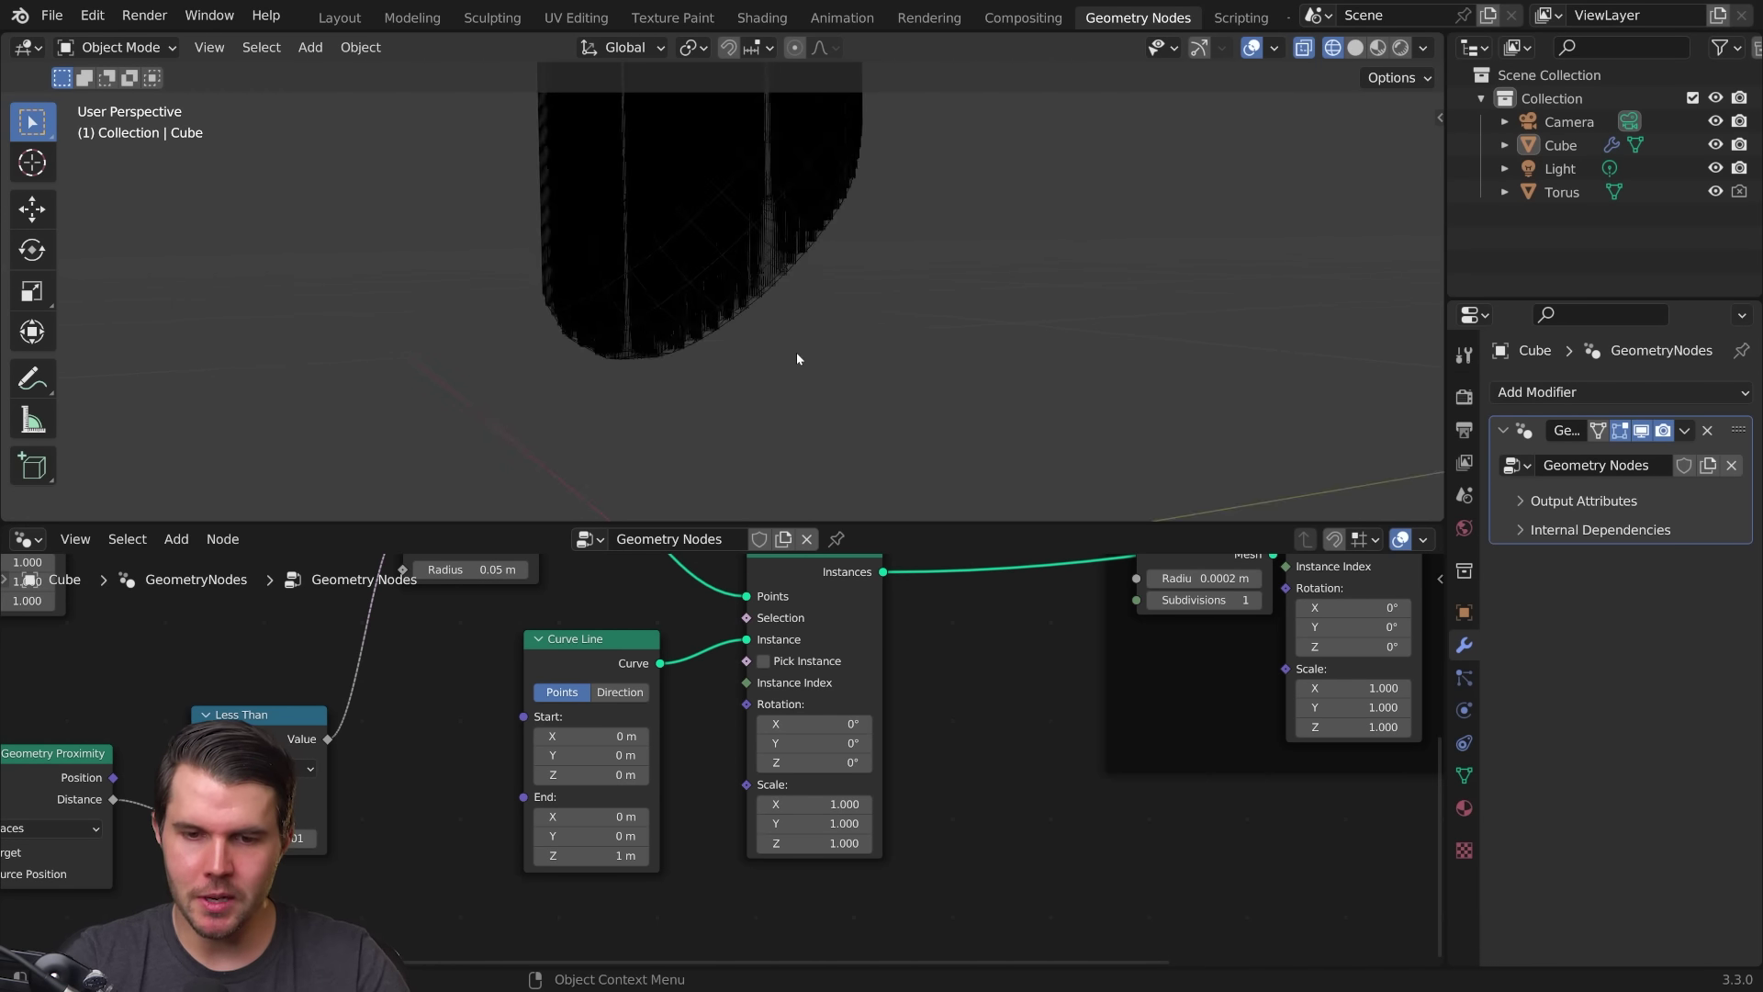
pyautogui.scroll(-2, 796, 358)
pyautogui.scroll(-2, 776, 643)
# Step: Move the Ico Sphere frame aside and insert a Set Position node after the line instances
pyautogui.moveTo(776, 644); pyautogui.dragTo(810, 621, button='middle')
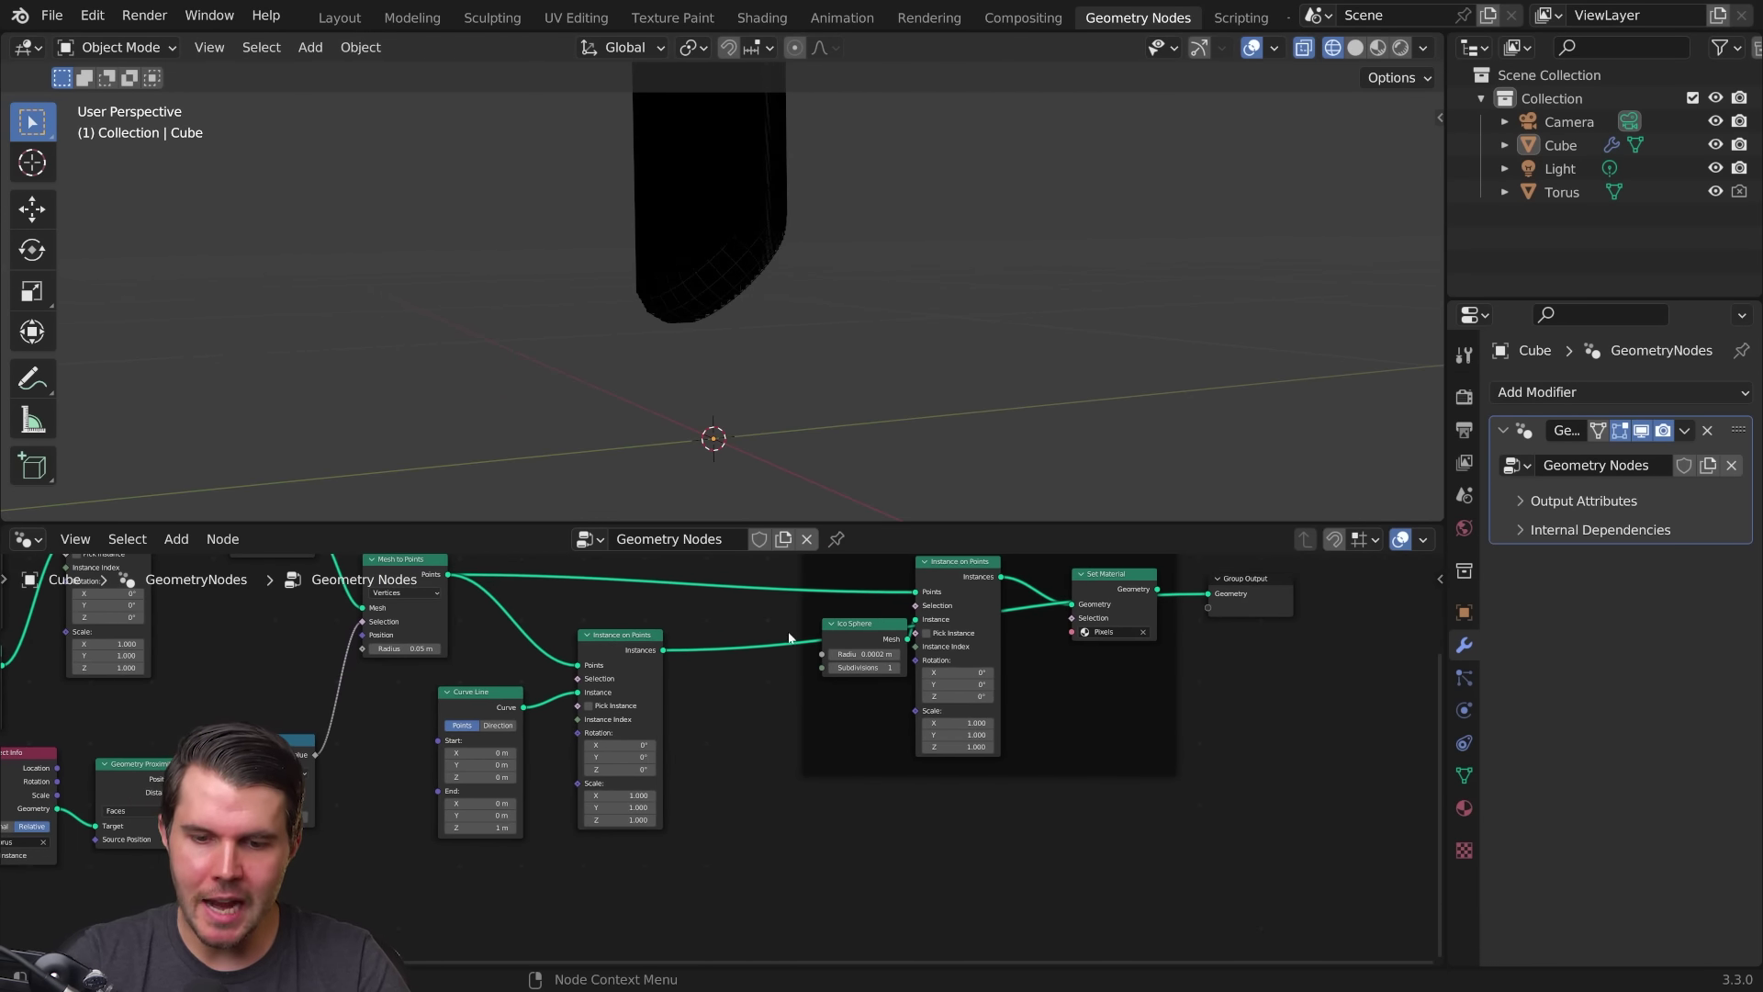
pyautogui.scroll(-2, 811, 619)
pyautogui.moveTo(854, 606); pyautogui.dragTo(992, 606)
pyautogui.scroll(3, 774, 695)
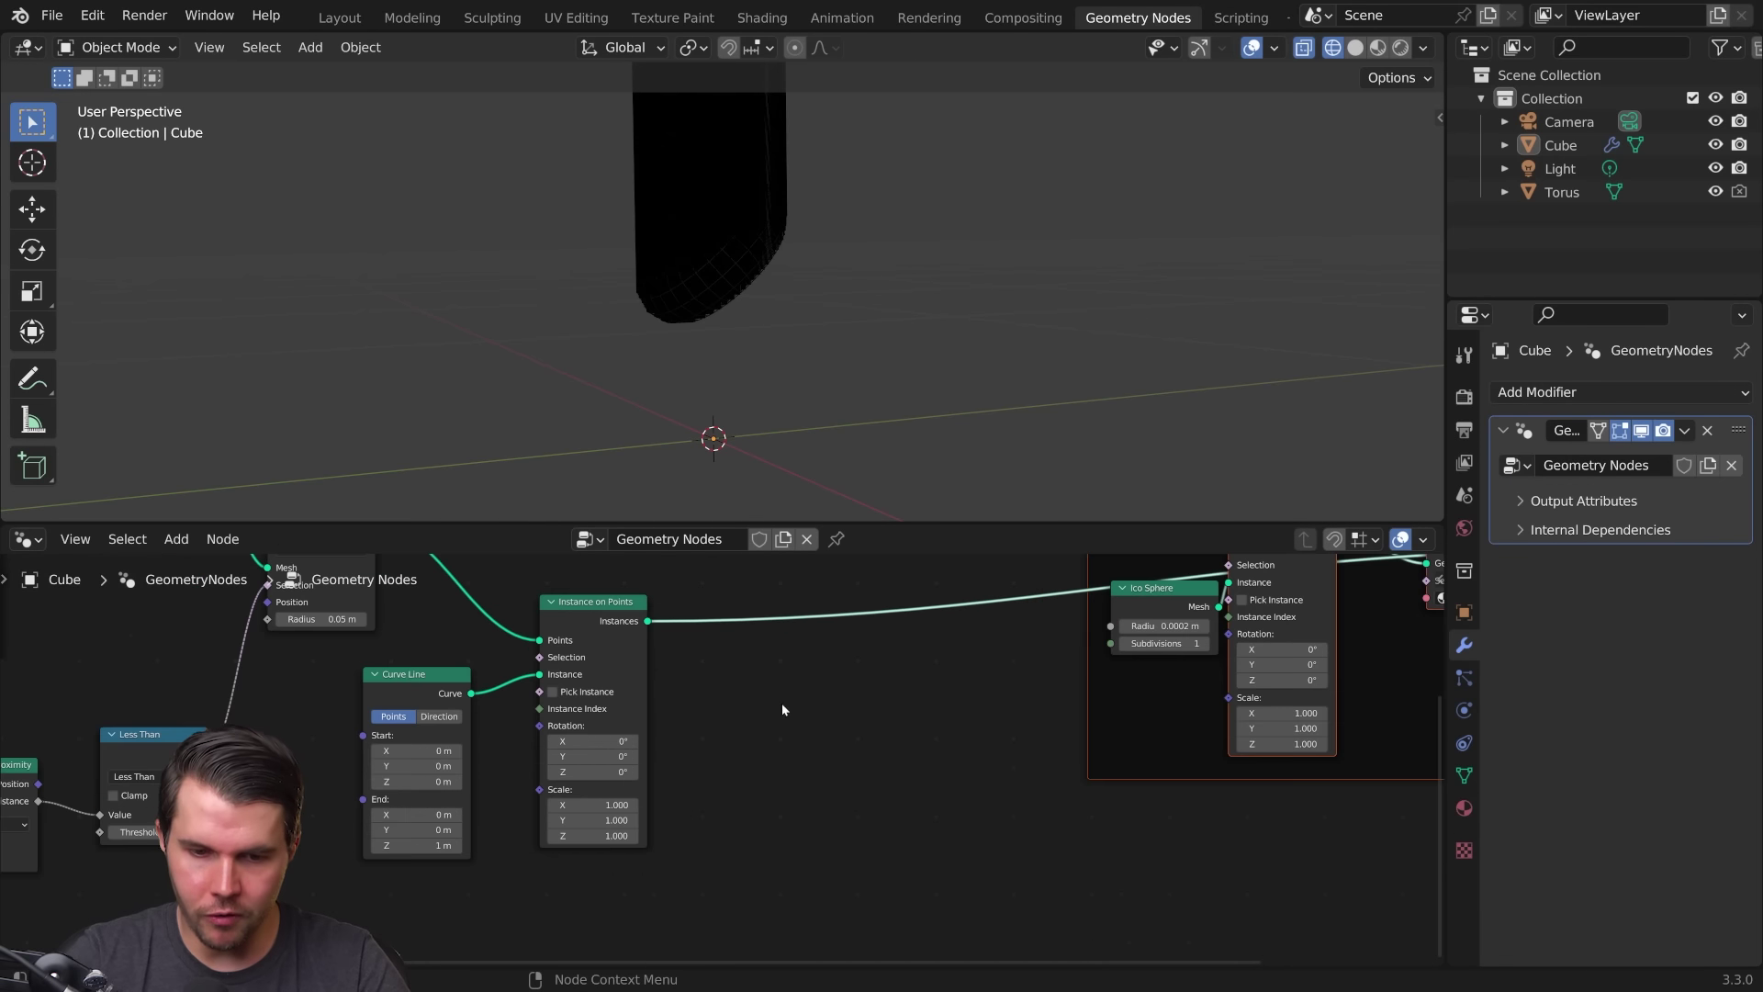
pyautogui.scroll(2, 773, 697)
pyautogui.moveTo(620, 688); pyautogui.dragTo(595, 619, button='middle')
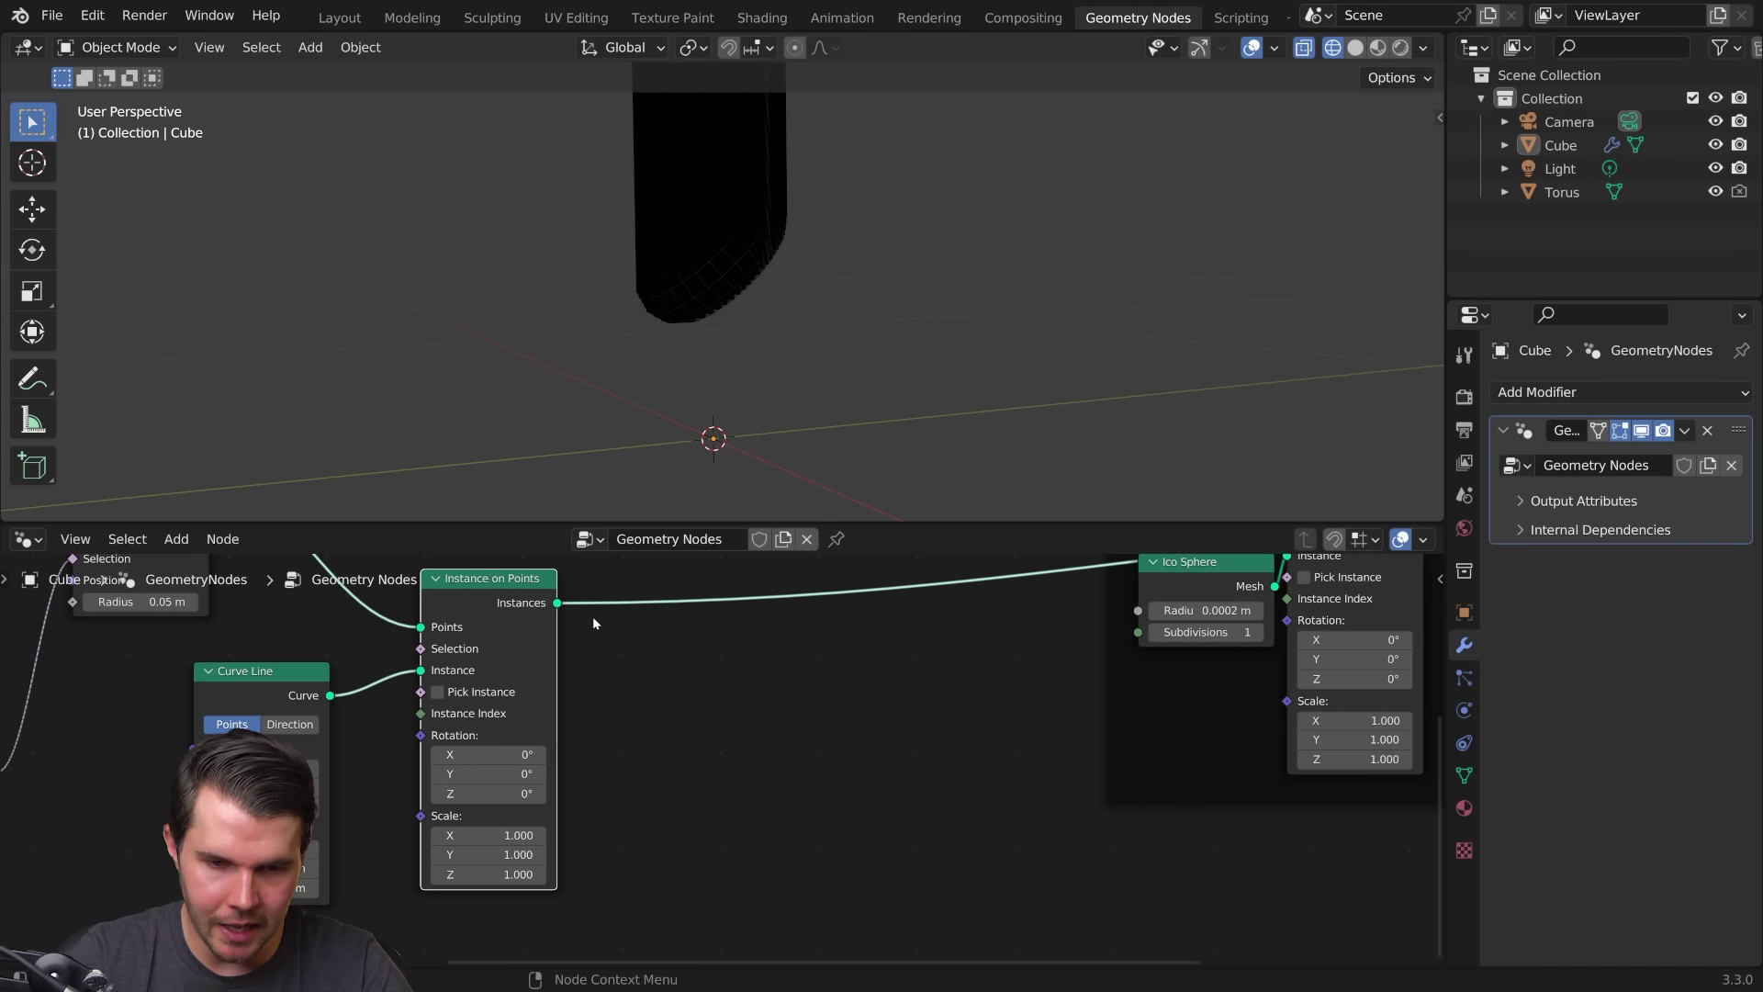
pyautogui.scroll(-2, 682, 625)
pyautogui.hotkey('shift', 'a')
pyautogui.click(689, 477)
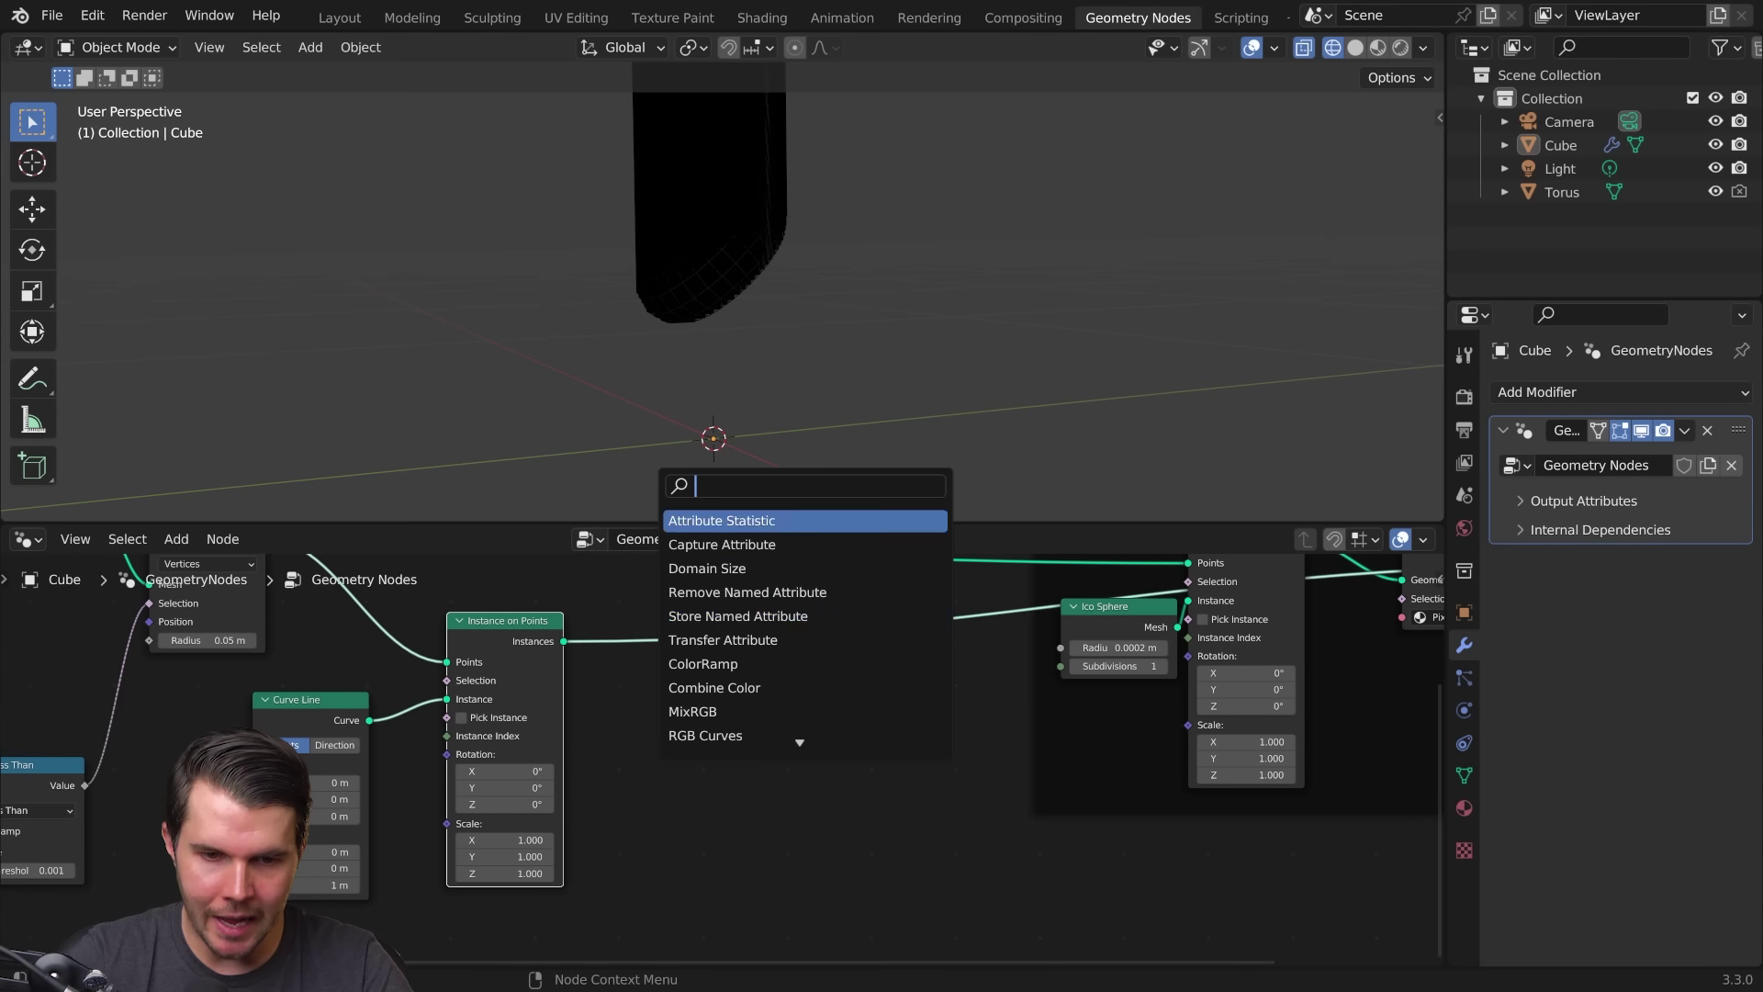
pyautogui.write('set')
pyautogui.press('Down')
pyautogui.press('Return')
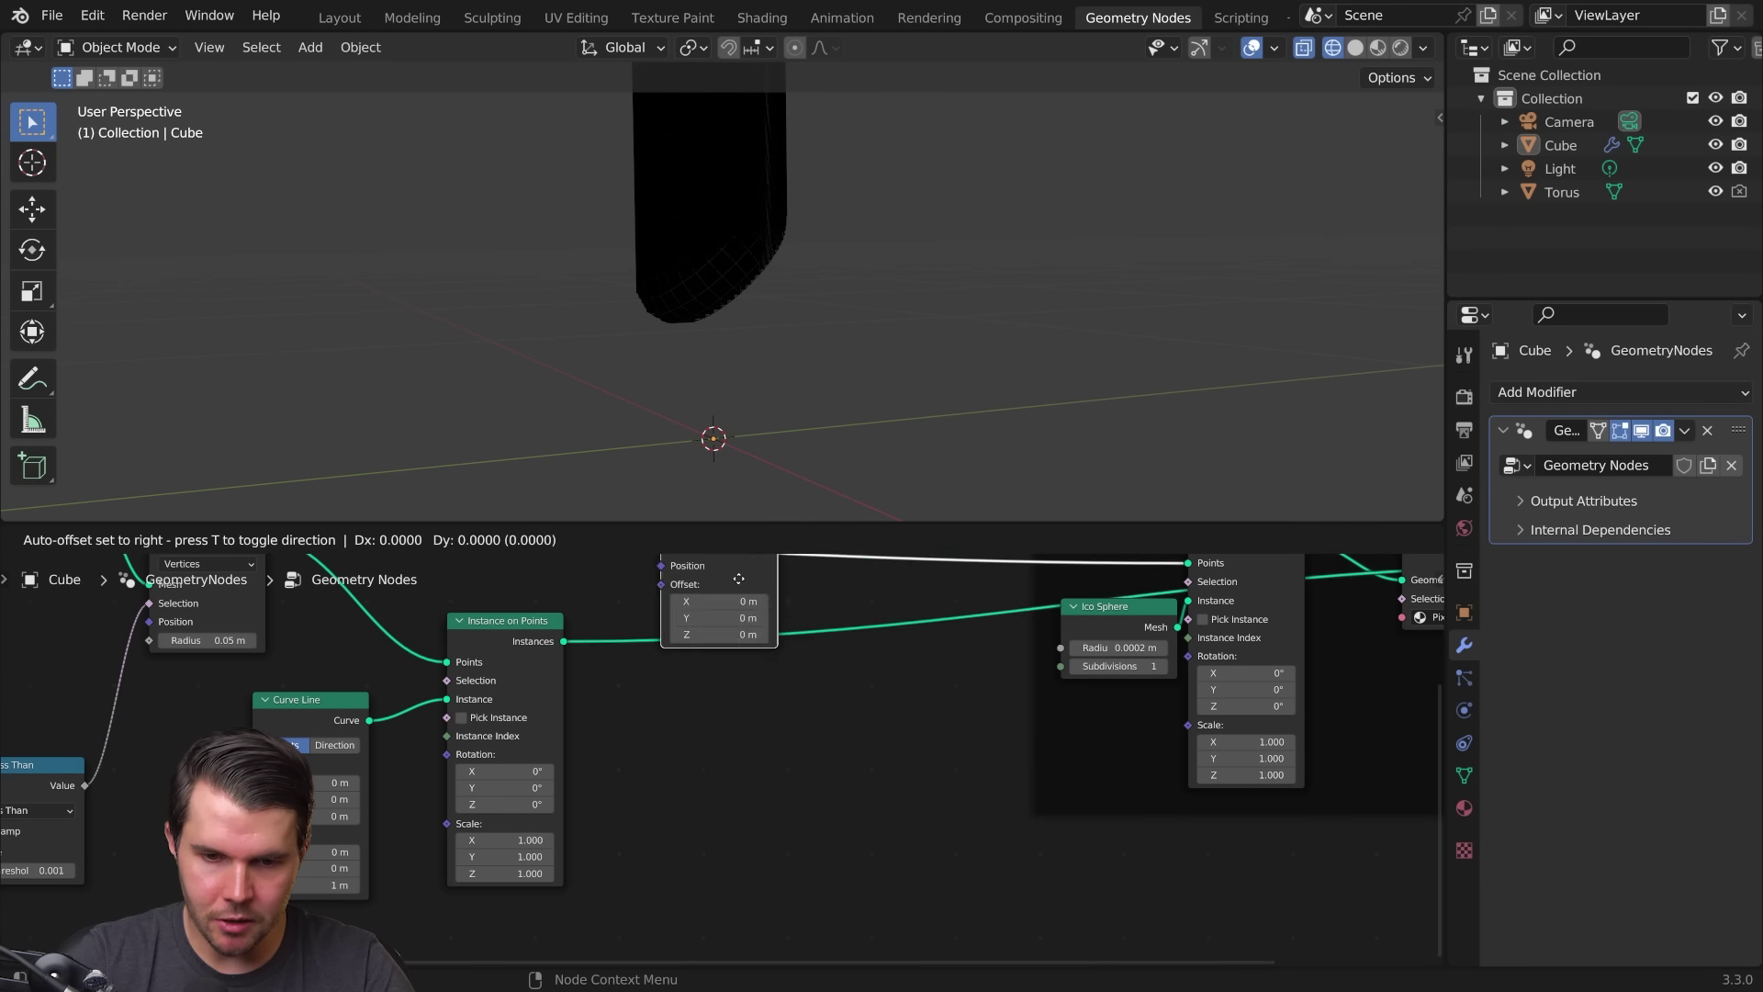
pyautogui.click(854, 688)
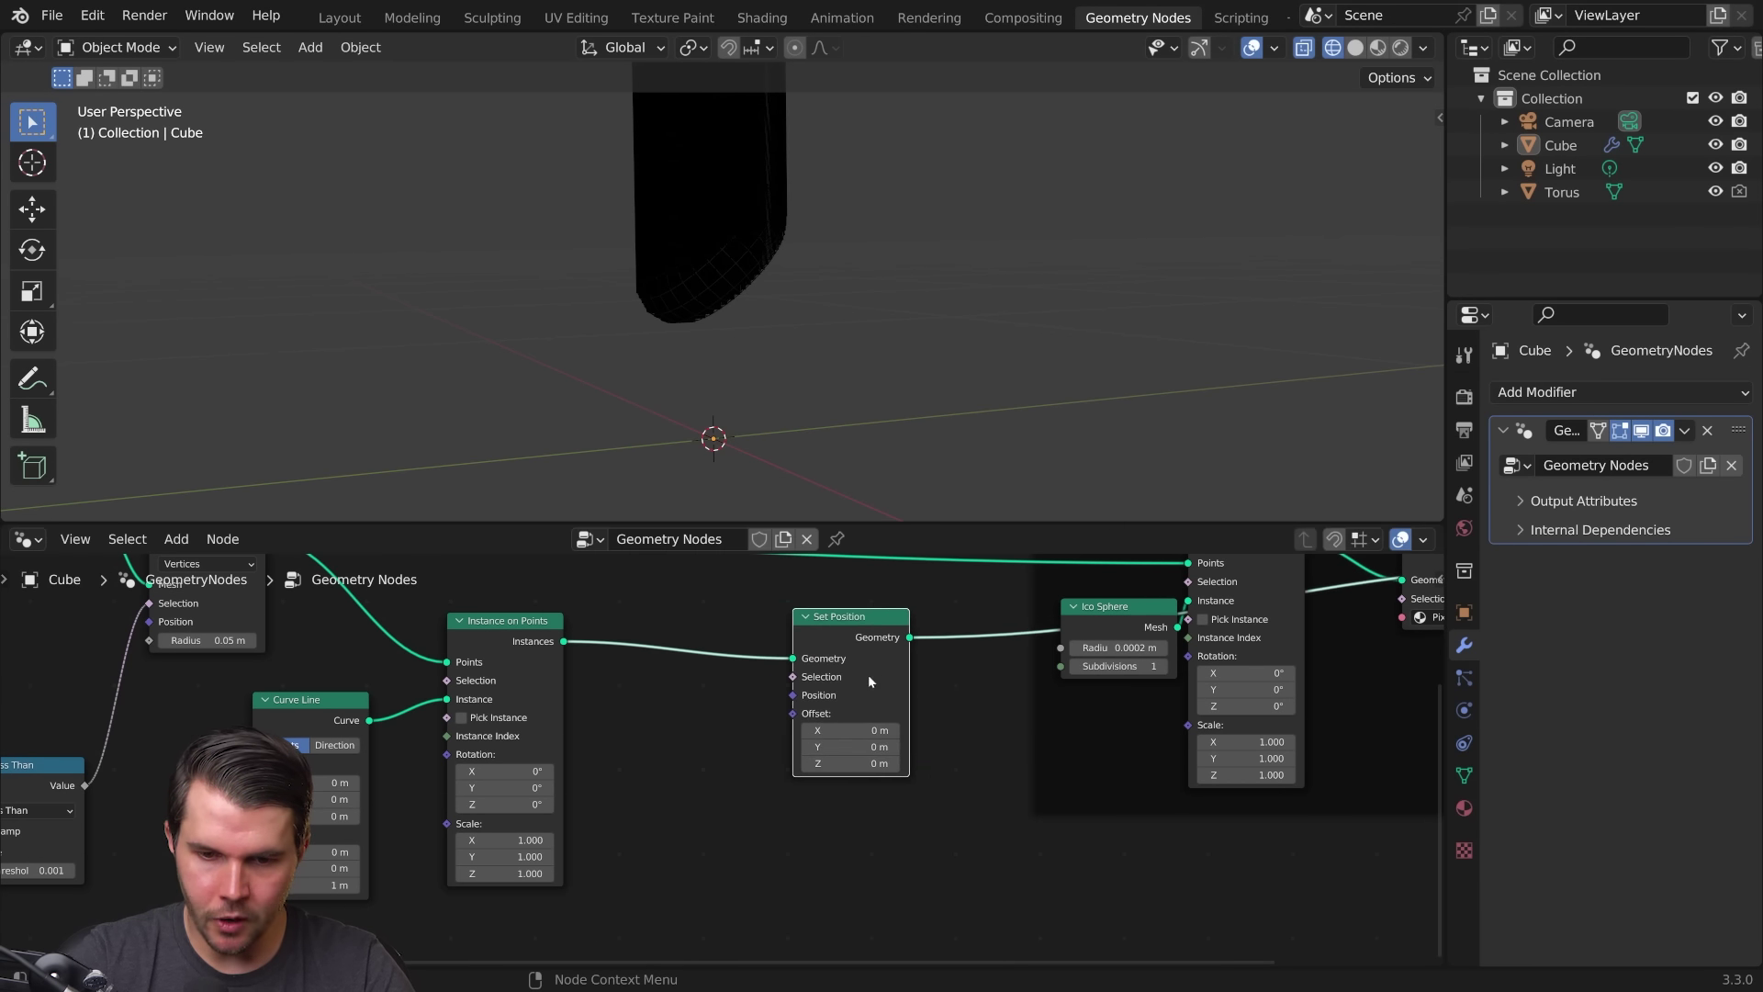
pyautogui.scroll(2, 853, 683)
pyautogui.moveTo(761, 686); pyautogui.dragTo(761, 686)
# Step: Orbit the 3D view around the black column of lines
pyautogui.moveTo(783, 355); pyautogui.dragTo(814, 355, button='middle')
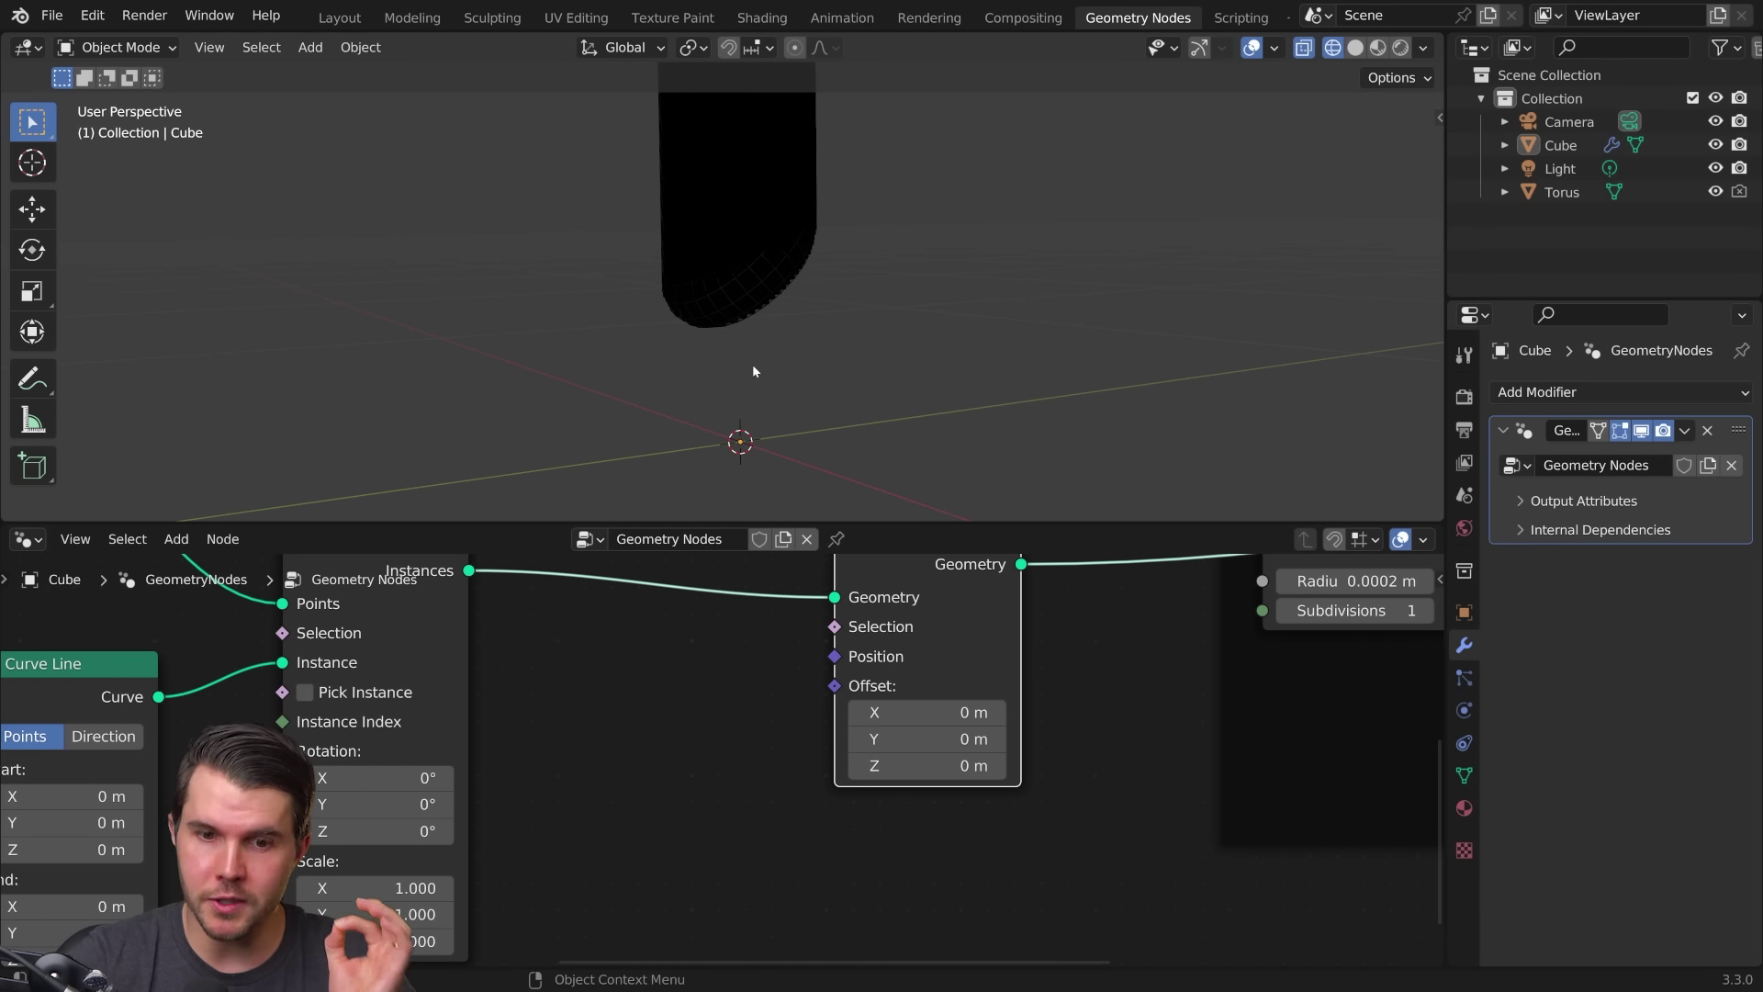
pyautogui.moveTo(809, 392)
pyautogui.mouseDown(button='middle')
pyautogui.moveTo(836, 372)
pyautogui.moveTo(773, 312)
pyautogui.mouseUp(button='middle')
pyautogui.hotkey('shift', 'a')
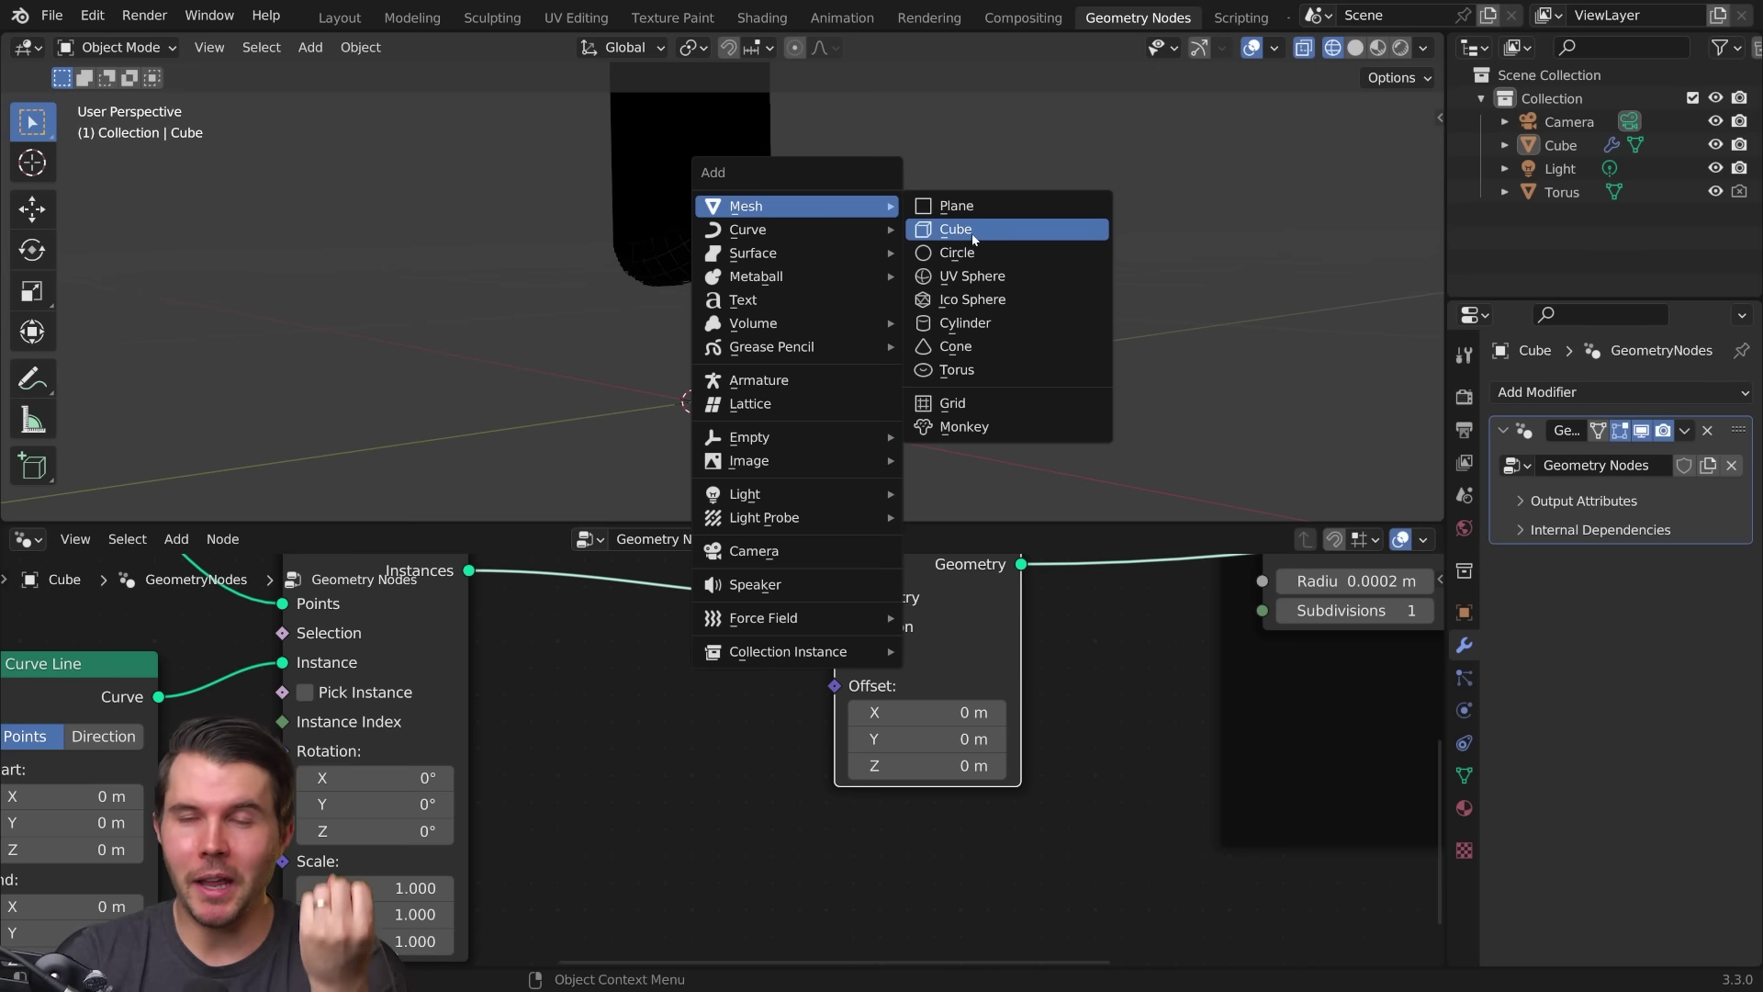
# Step: Add a UV sphere, scale it down, and apply its scale
pyautogui.click(996, 281)
pyautogui.press('s')
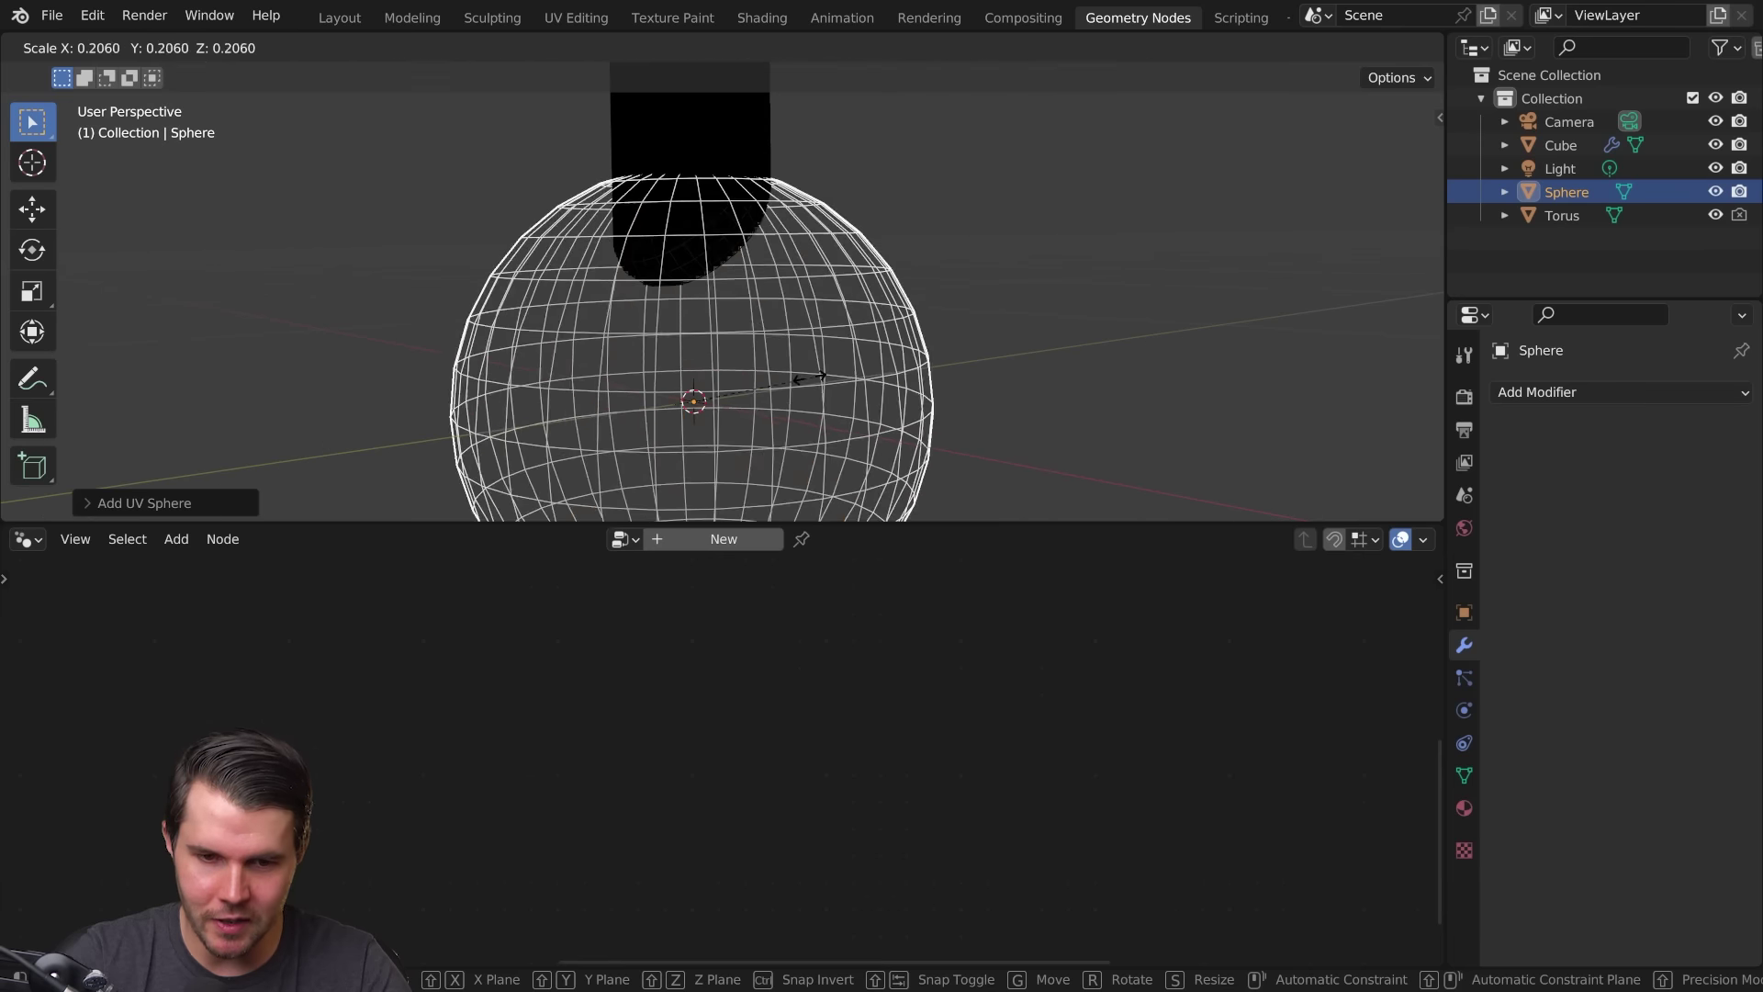
pyautogui.click(771, 411)
pyautogui.press('s')
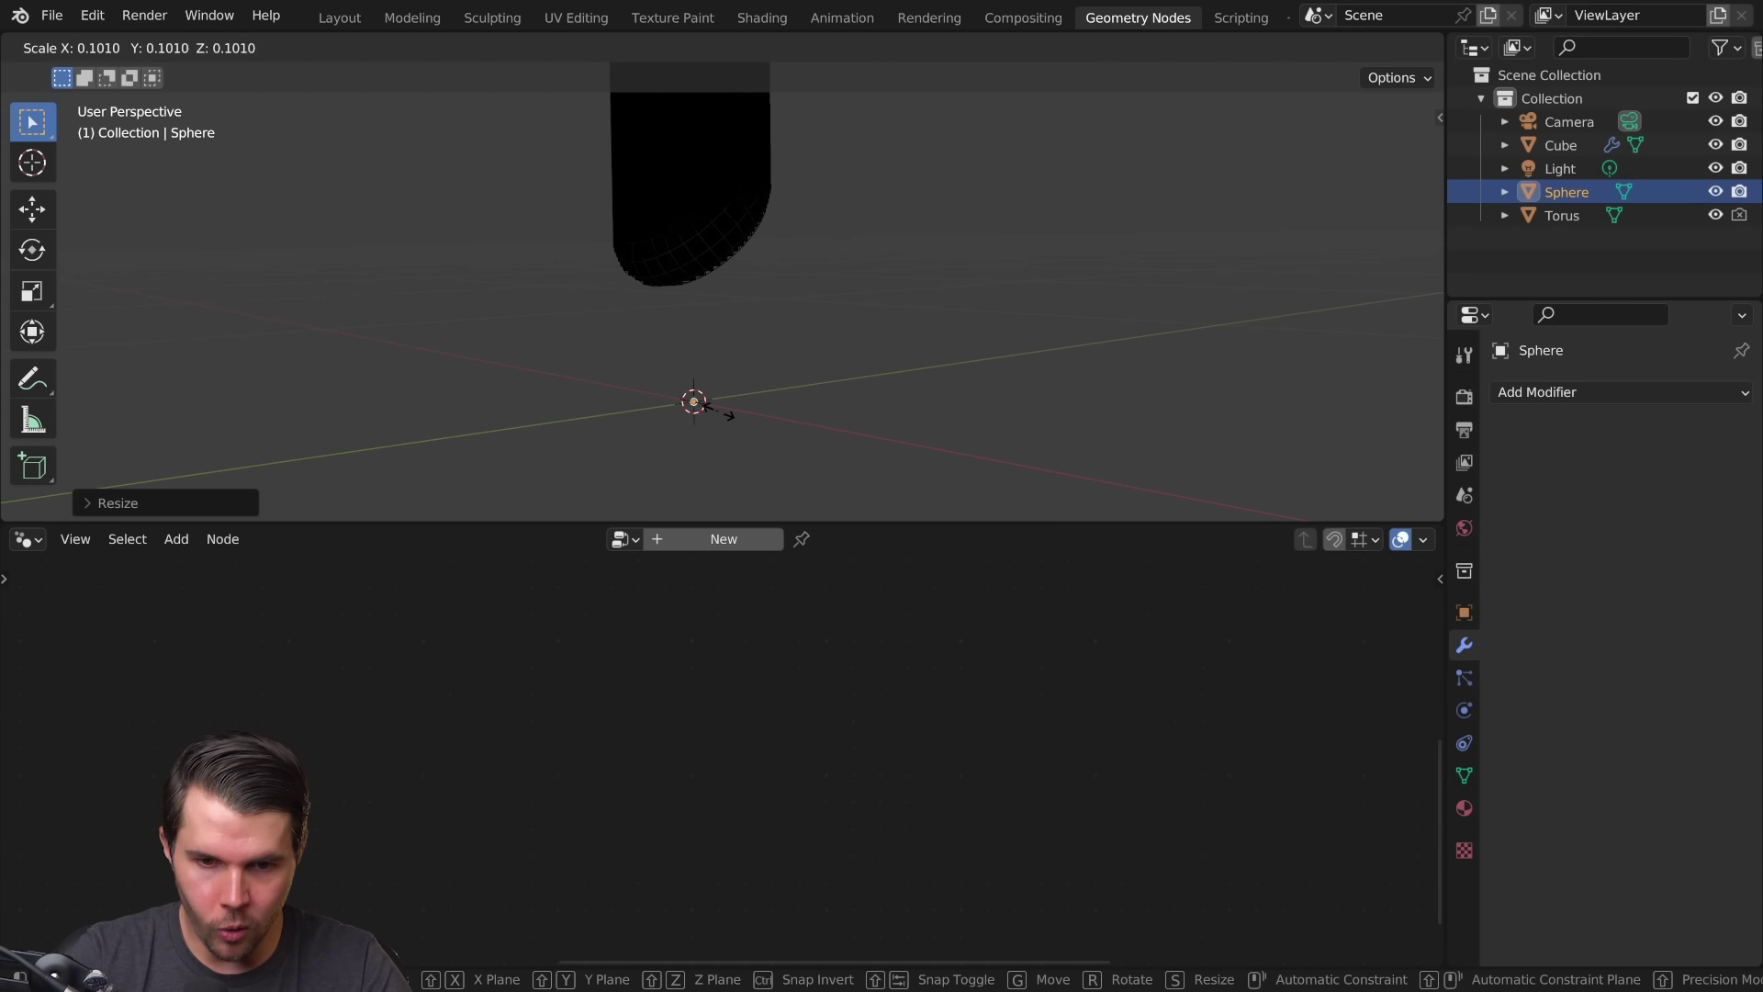
pyautogui.click(715, 411)
pyautogui.hotkey('ctrl', 'a')
pyautogui.click(715, 411)
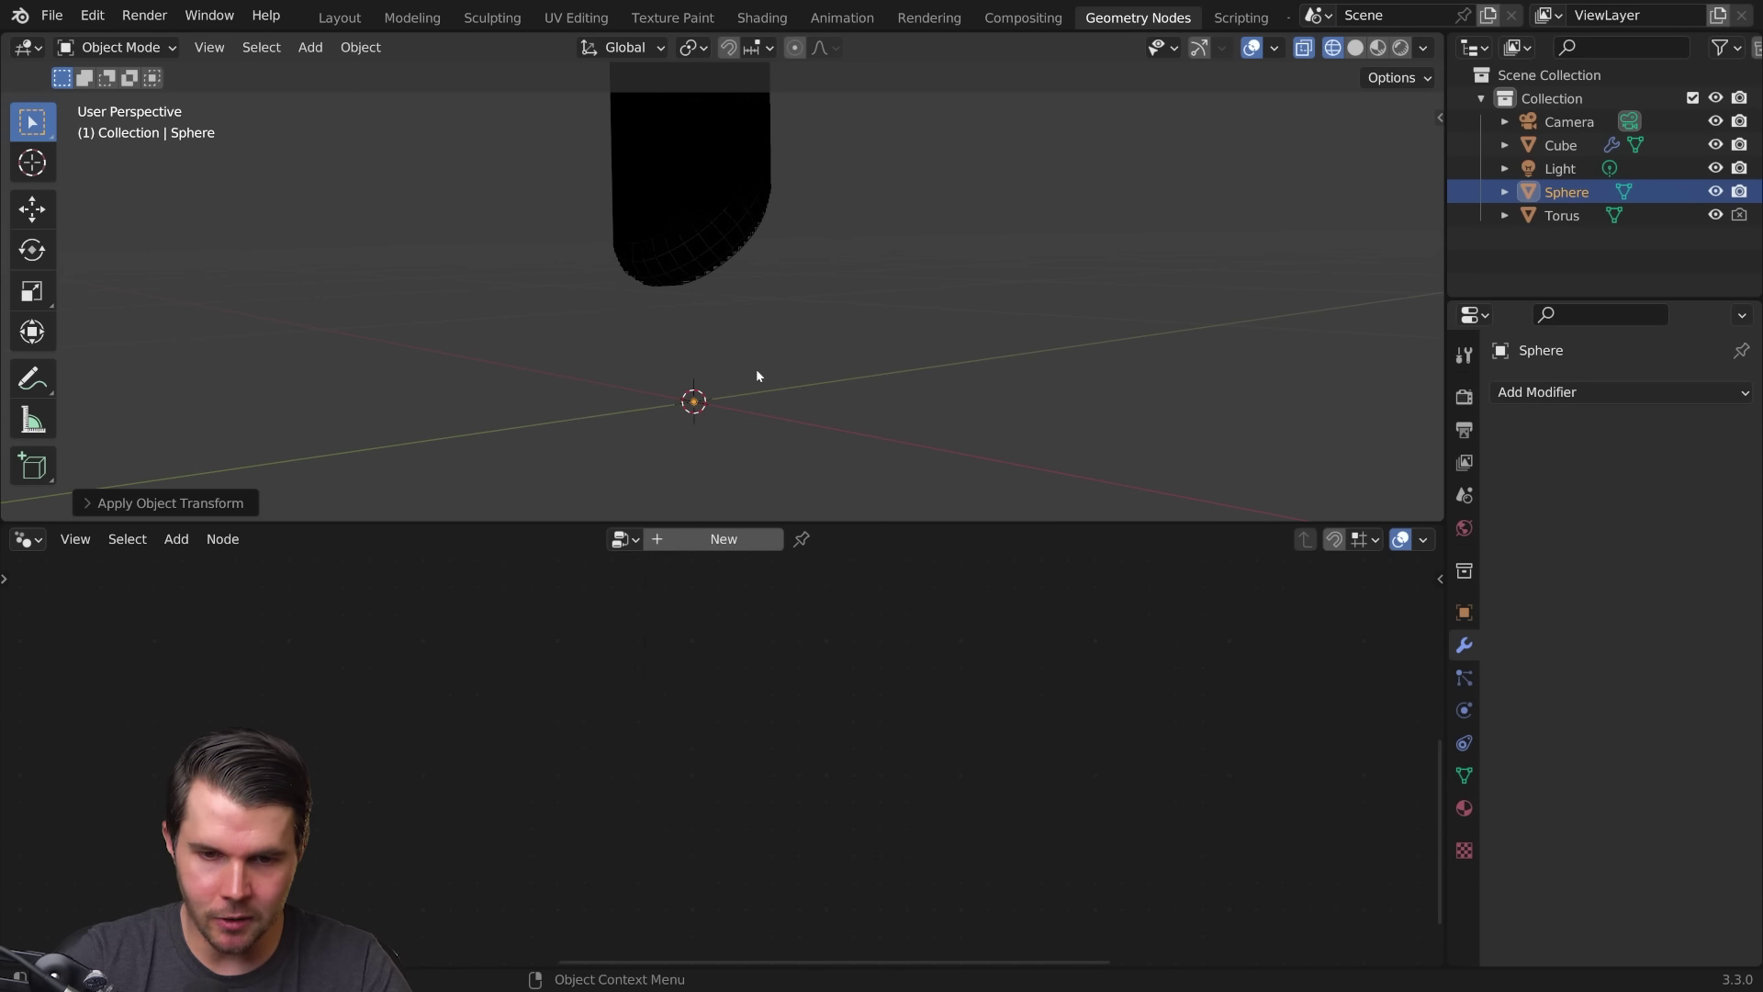
# Step: Select the Cube, pin its node tree in the editor, then deselect it
pyautogui.click(781, 245)
pyautogui.click(838, 540)
pyautogui.click(779, 258)
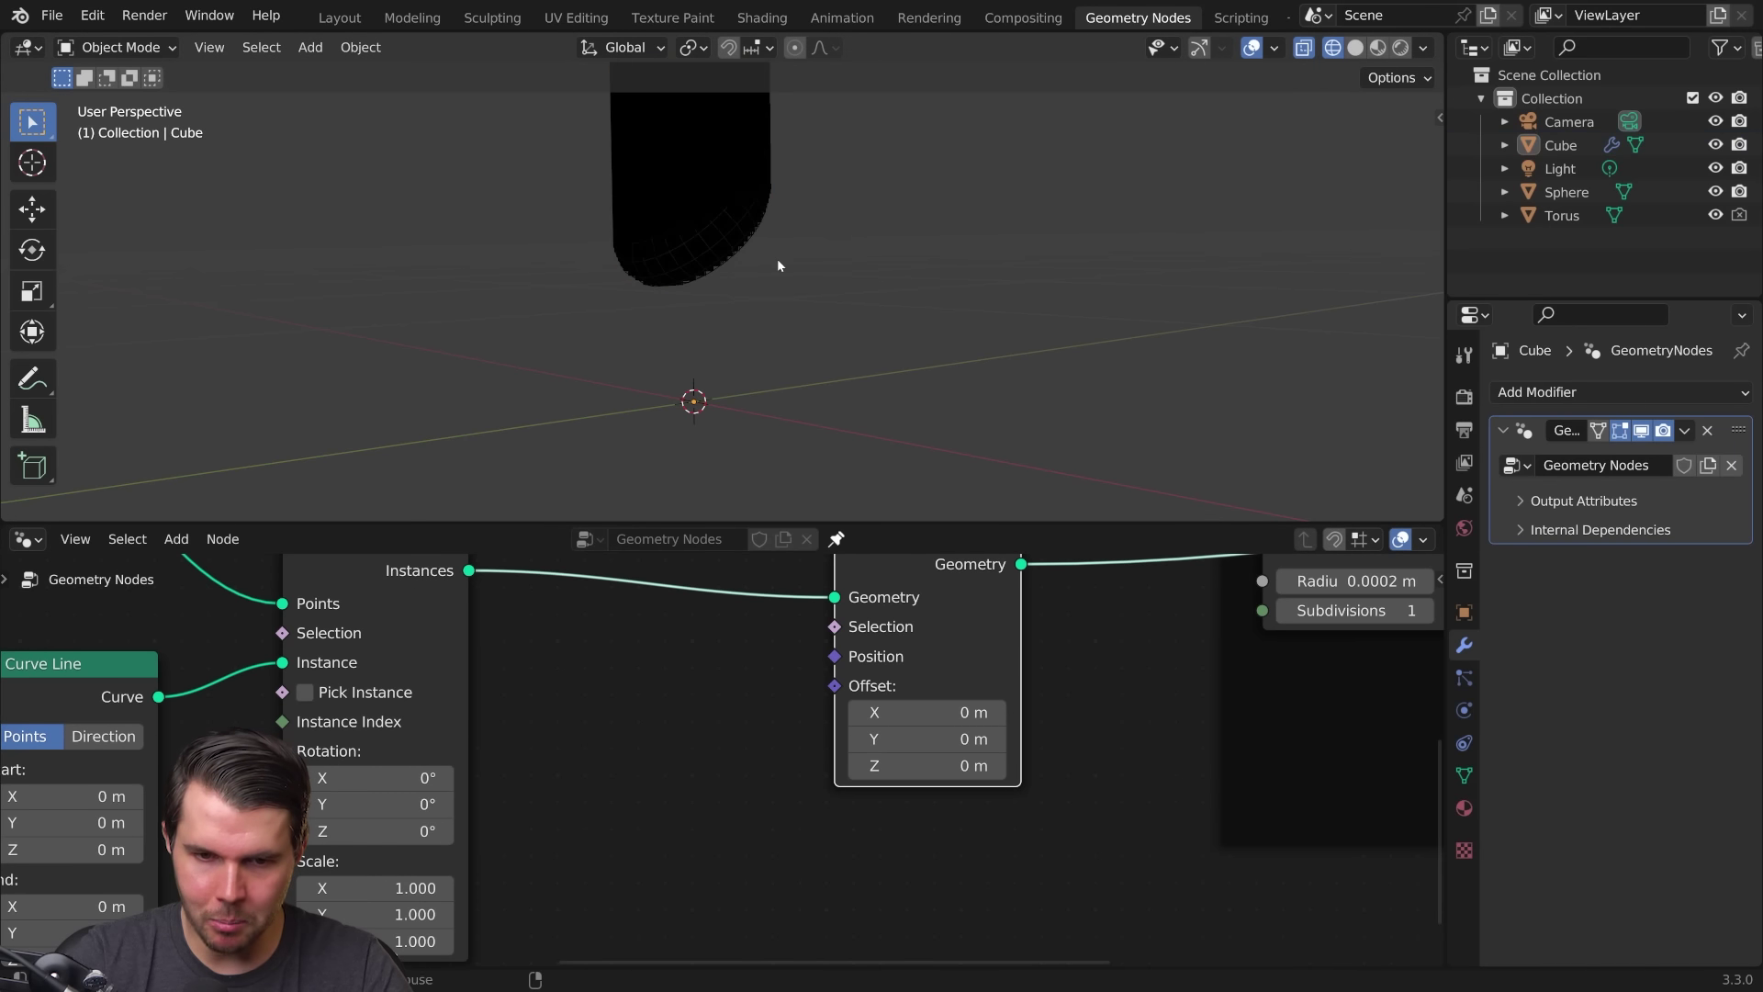
pyautogui.scroll(-1, 836, 564)
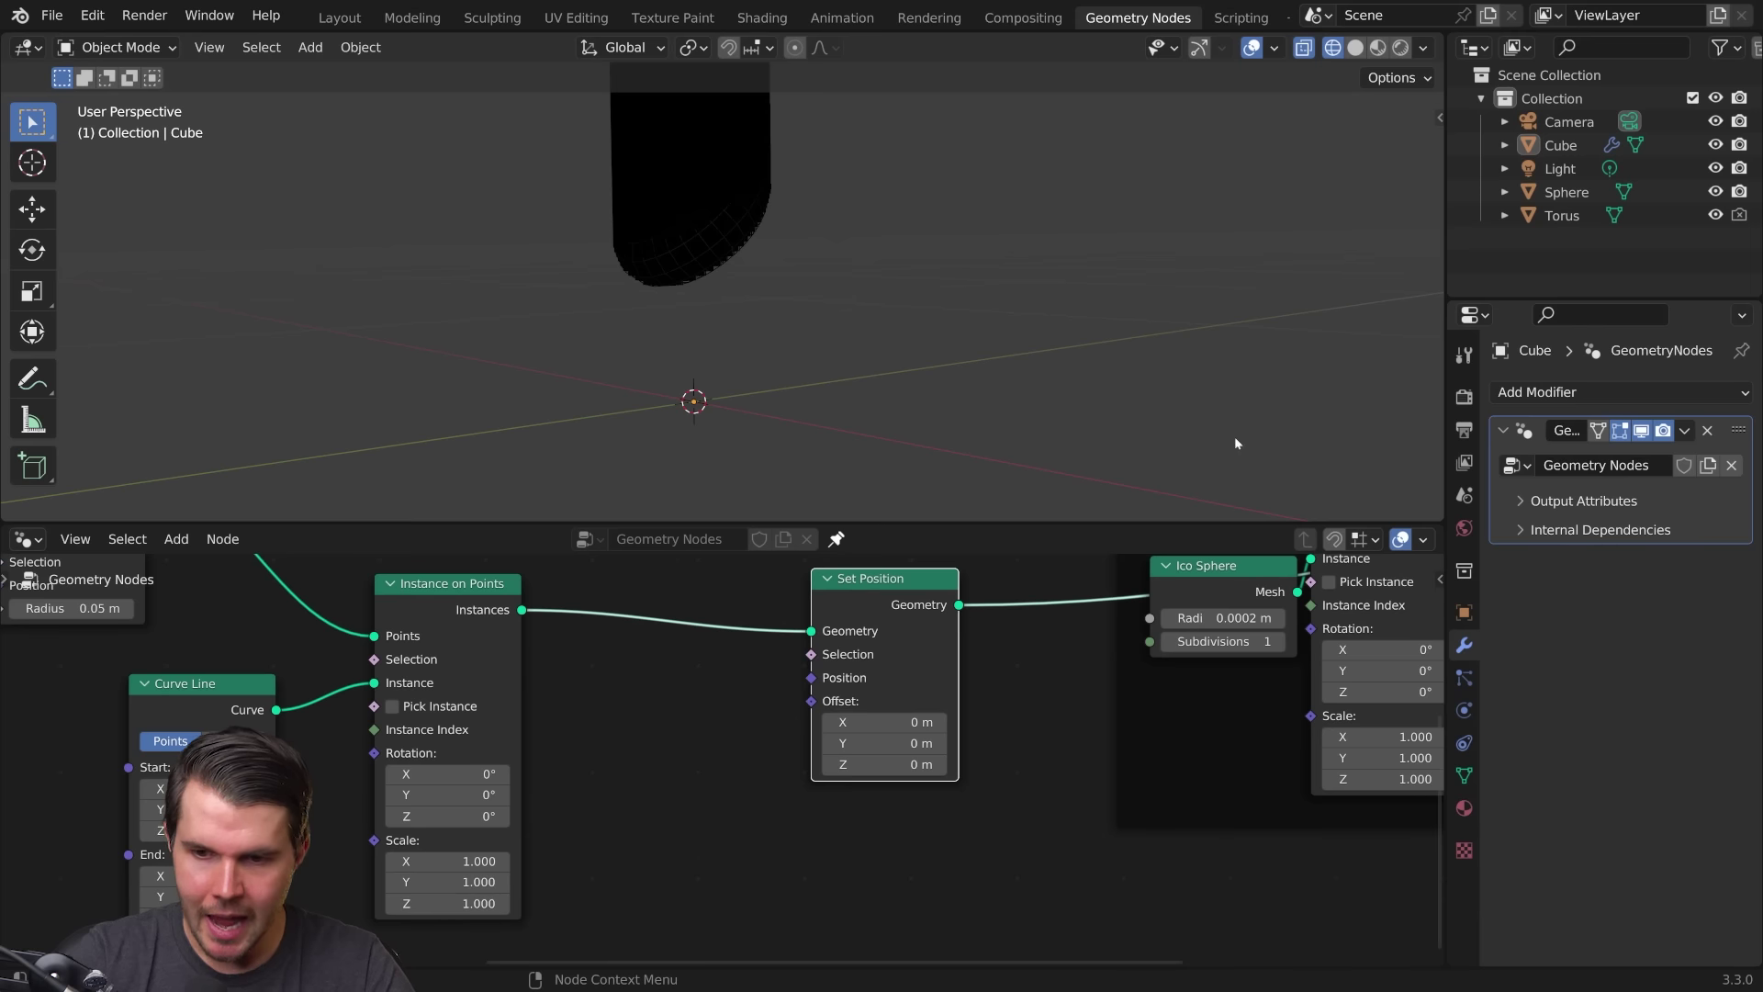
# Step: Drop the Sphere into the node tree as Object Info and feed its Location to Set Position
pyautogui.moveTo(1567, 200); pyautogui.dragTo(585, 682)
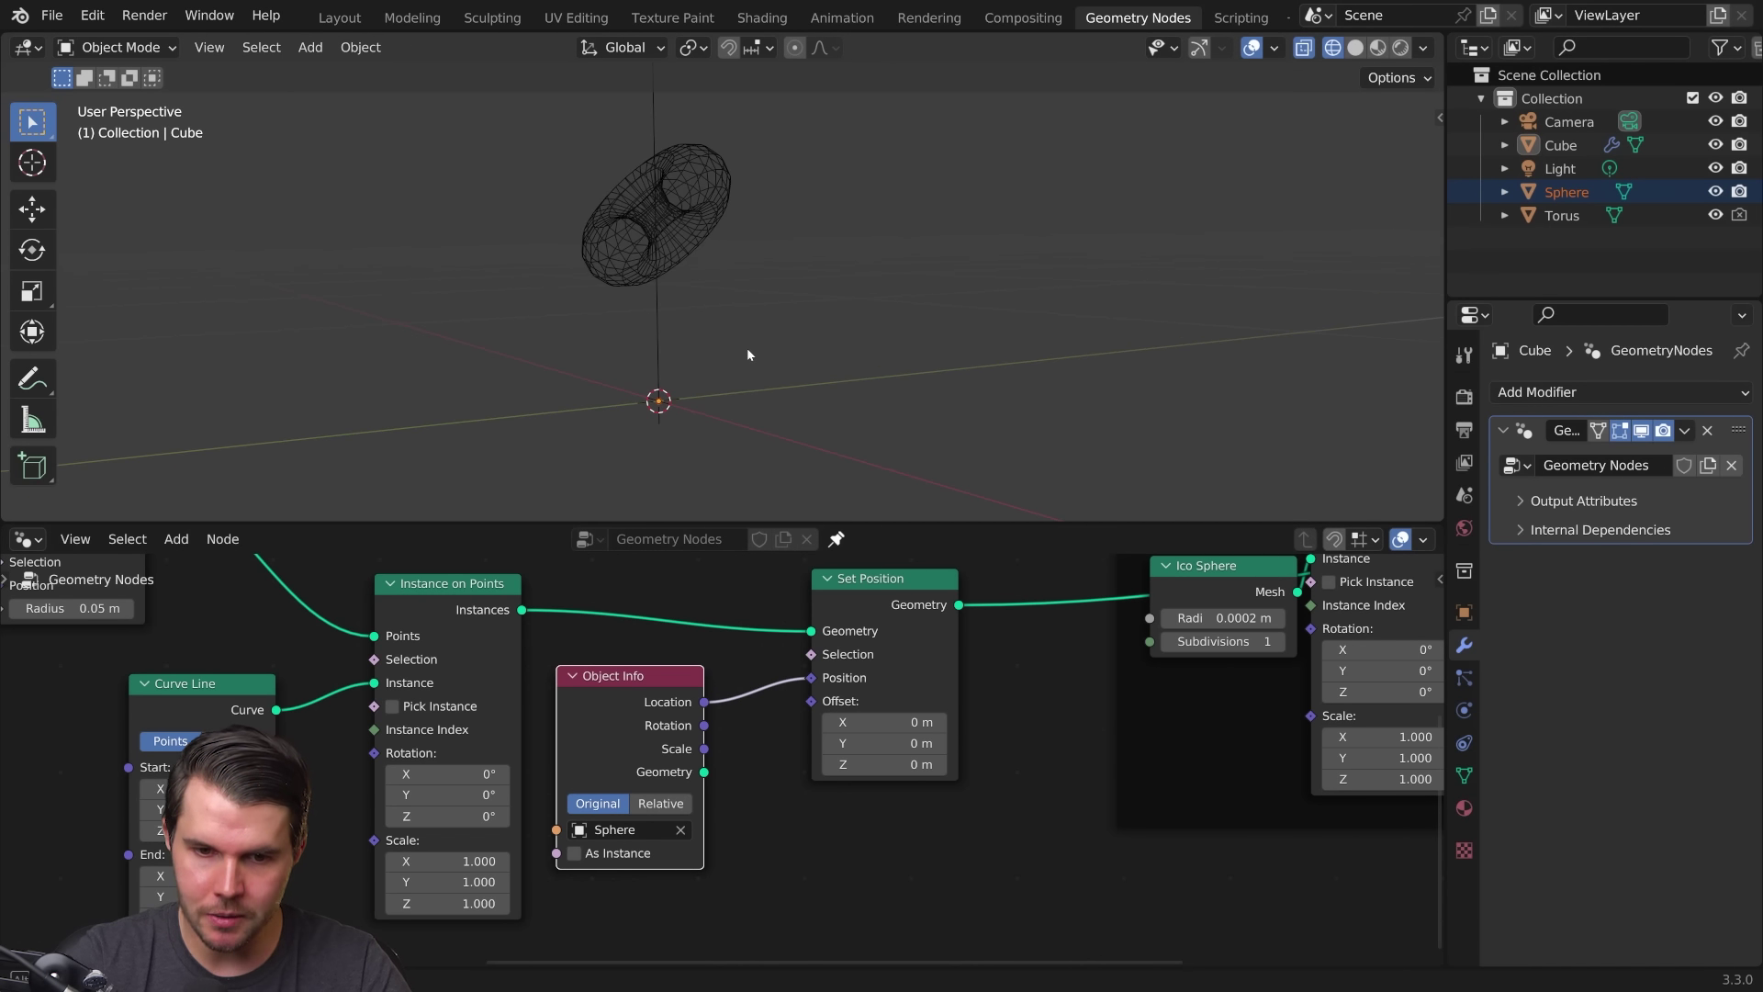
pyautogui.moveTo(748, 348)
pyautogui.mouseDown(button='middle')
pyautogui.moveTo(862, 324)
pyautogui.moveTo(896, 431)
pyautogui.moveTo(784, 320)
pyautogui.mouseUp(button='middle')
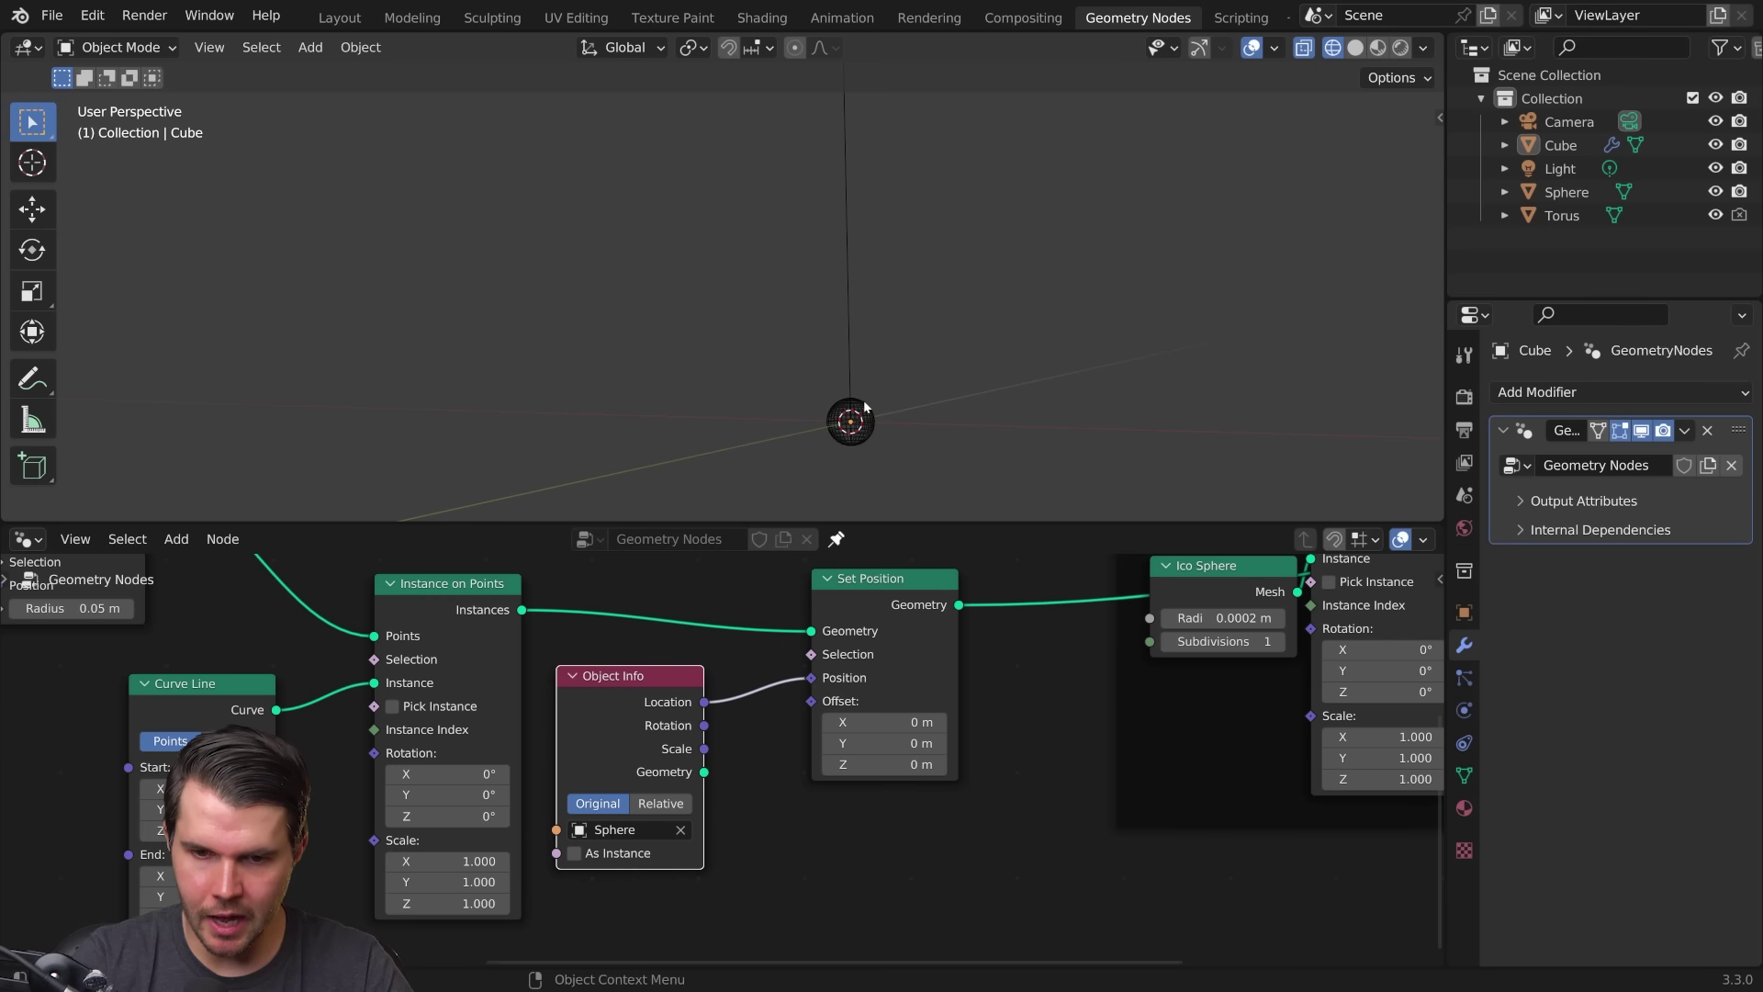
pyautogui.moveTo(846, 187)
pyautogui.mouseDown(button='middle')
pyautogui.moveTo(815, 316)
pyautogui.moveTo(646, 342)
pyautogui.moveTo(724, 288)
pyautogui.mouseUp(button='middle')
pyautogui.moveTo(715, 169)
pyautogui.mouseDown(button='middle')
pyautogui.moveTo(731, 266)
pyautogui.moveTo(732, 237)
pyautogui.mouseUp(button='middle')
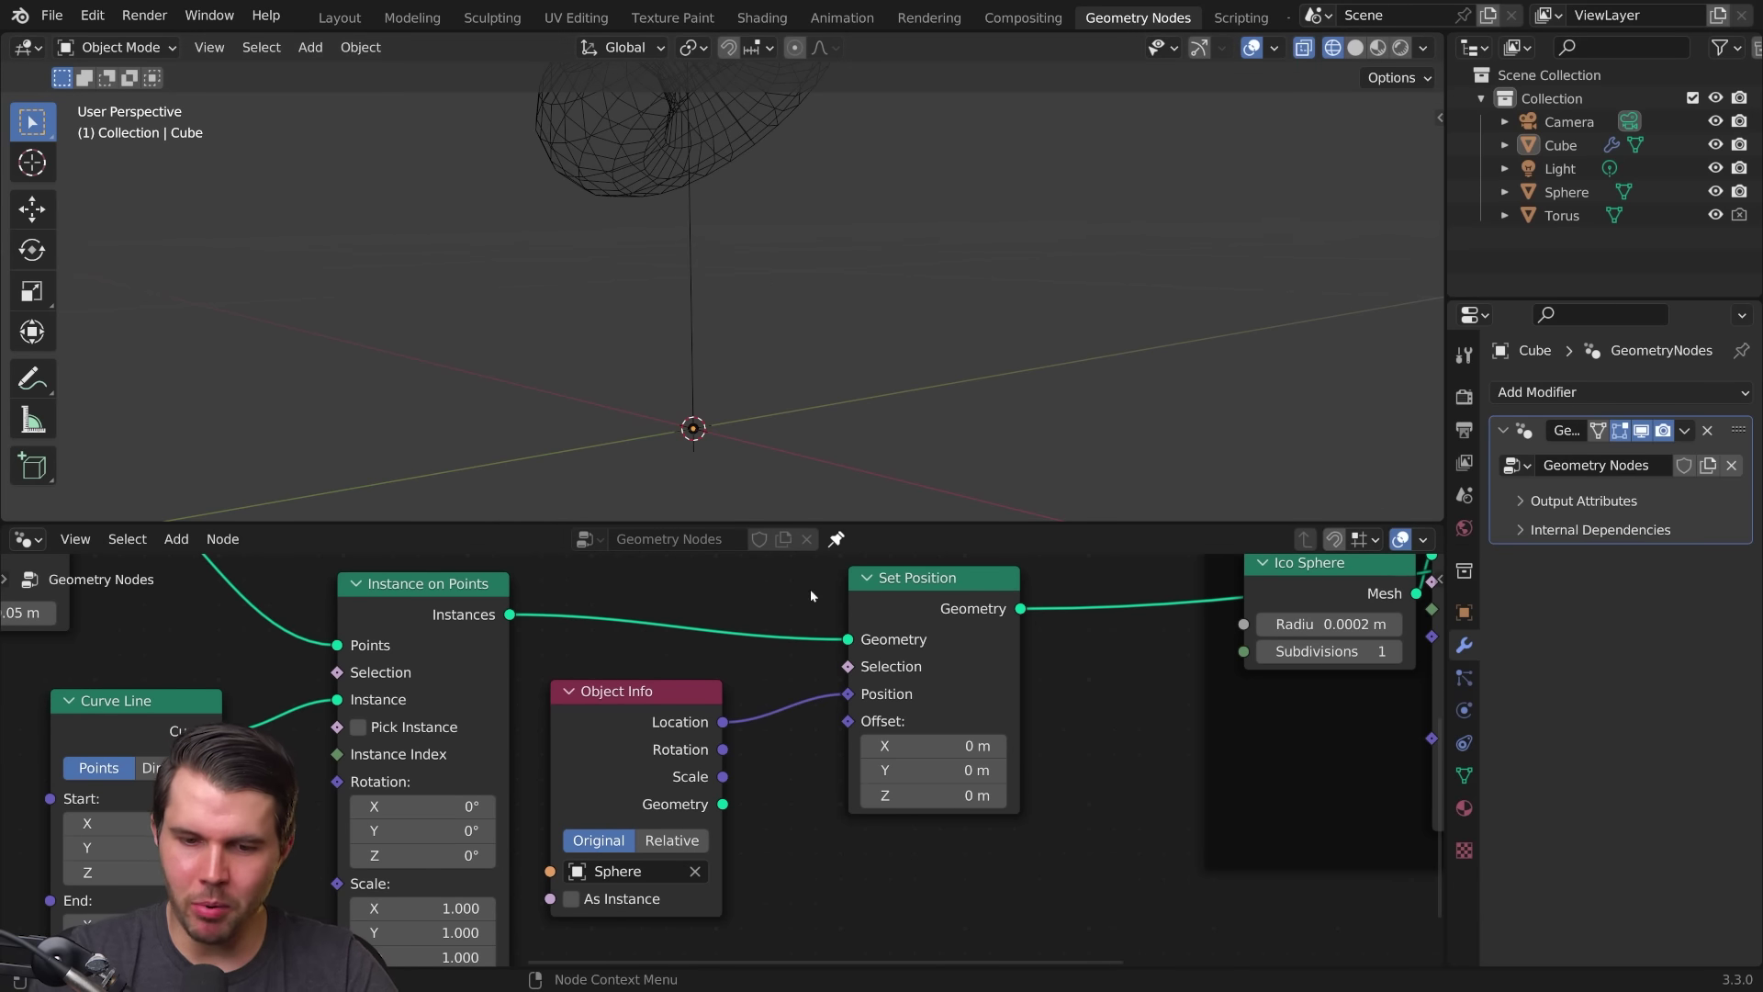
pyautogui.scroll(-1, 766, 673)
pyautogui.moveTo(766, 674)
pyautogui.mouseDown(button='middle')
pyautogui.moveTo(770, 602)
pyautogui.moveTo(815, 685)
pyautogui.mouseUp(button='middle')
pyautogui.scroll(-2, 851, 593)
pyautogui.scroll(2, 850, 594)
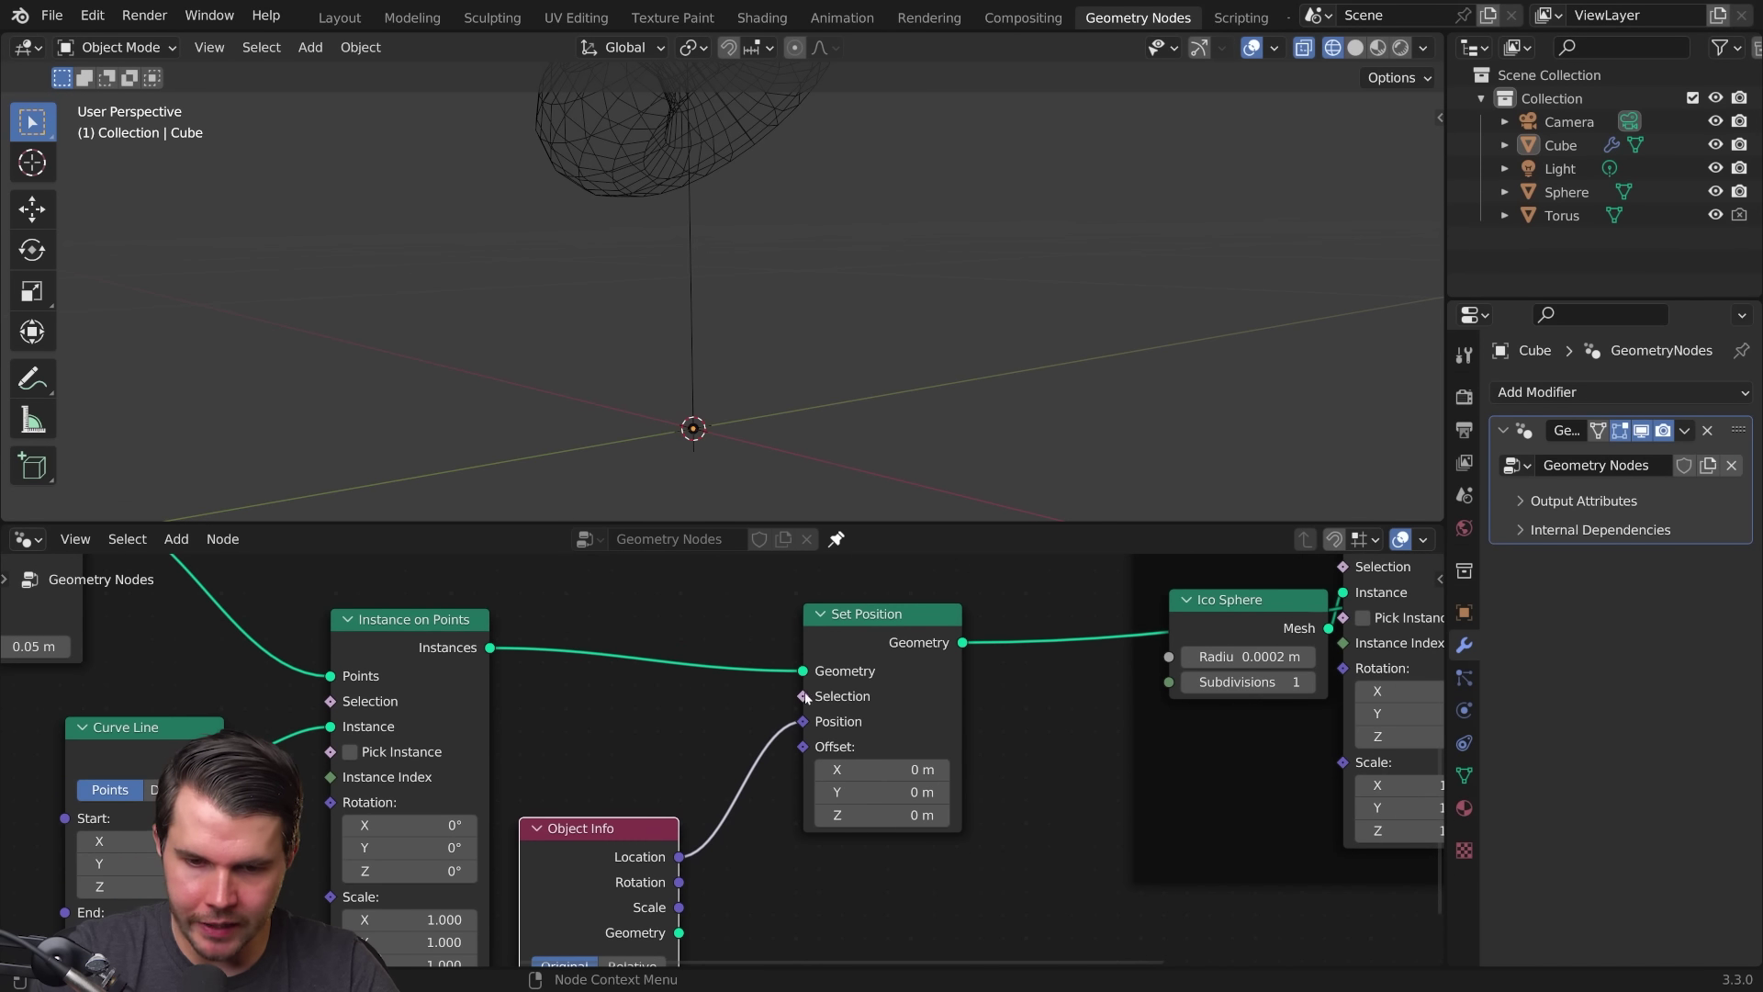
# Step: Feed Set Position's Selection with an Endpoint Selection node, Start Size 0, End Size 1
pyautogui.moveTo(672, 705); pyautogui.dragTo(673, 708)
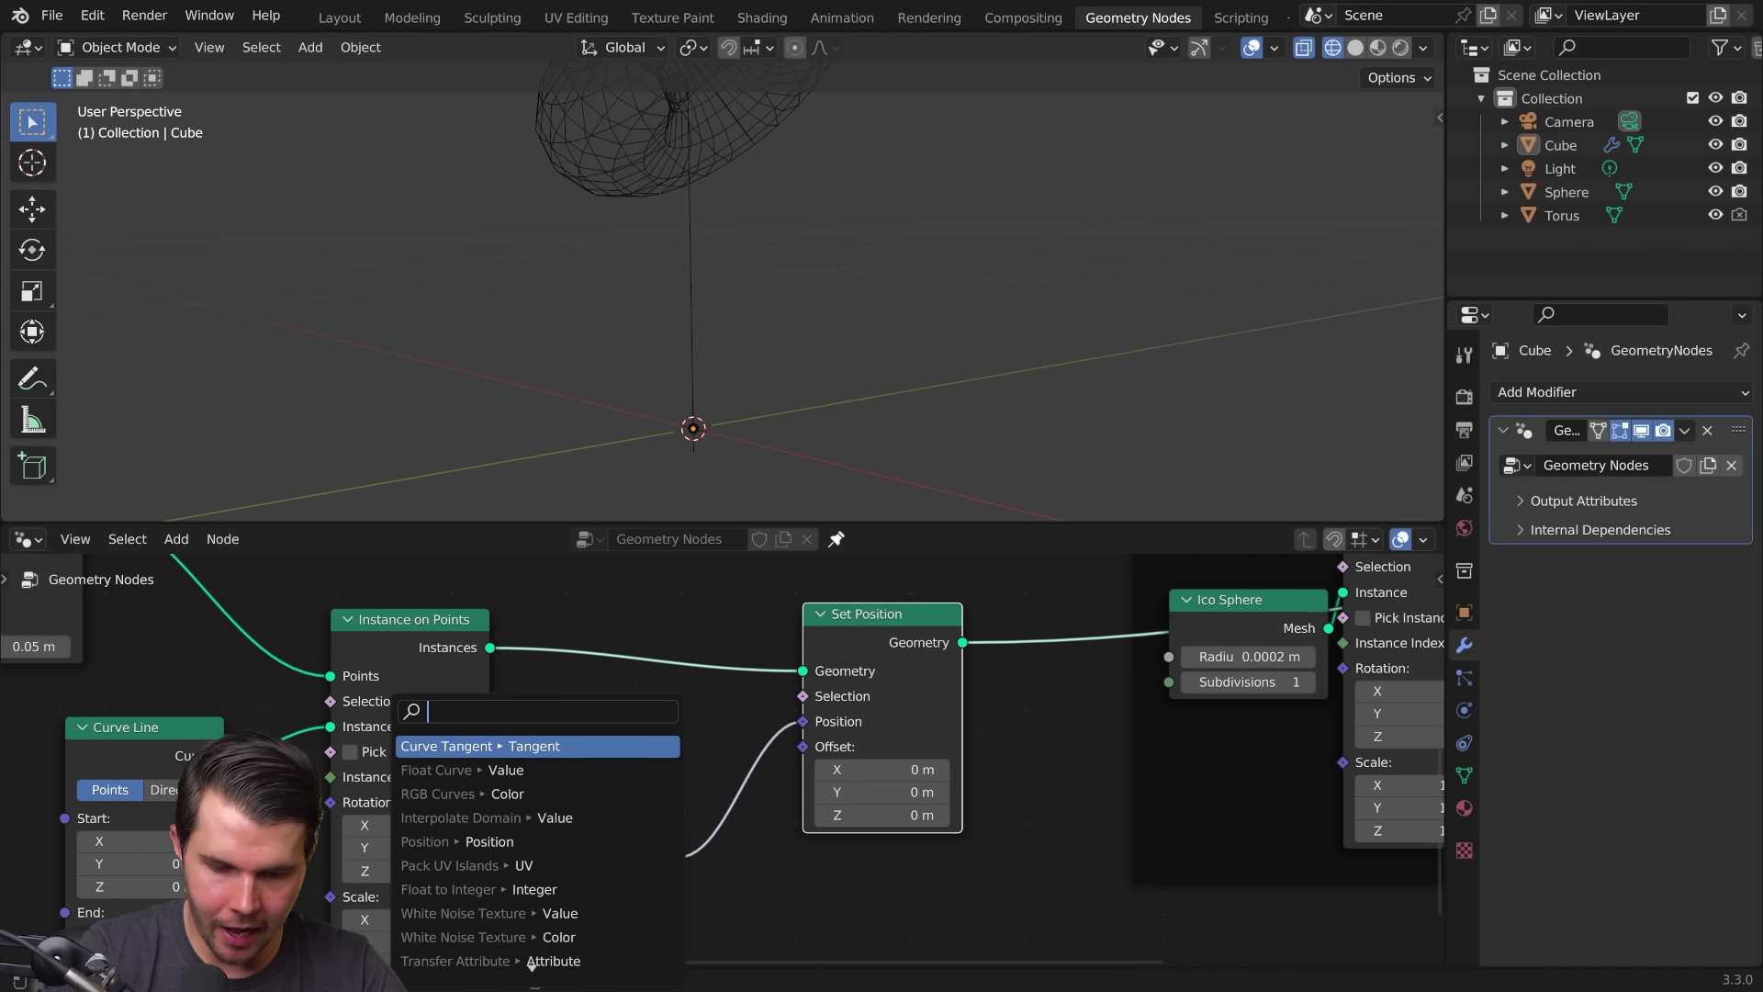
pyautogui.write('endpo')
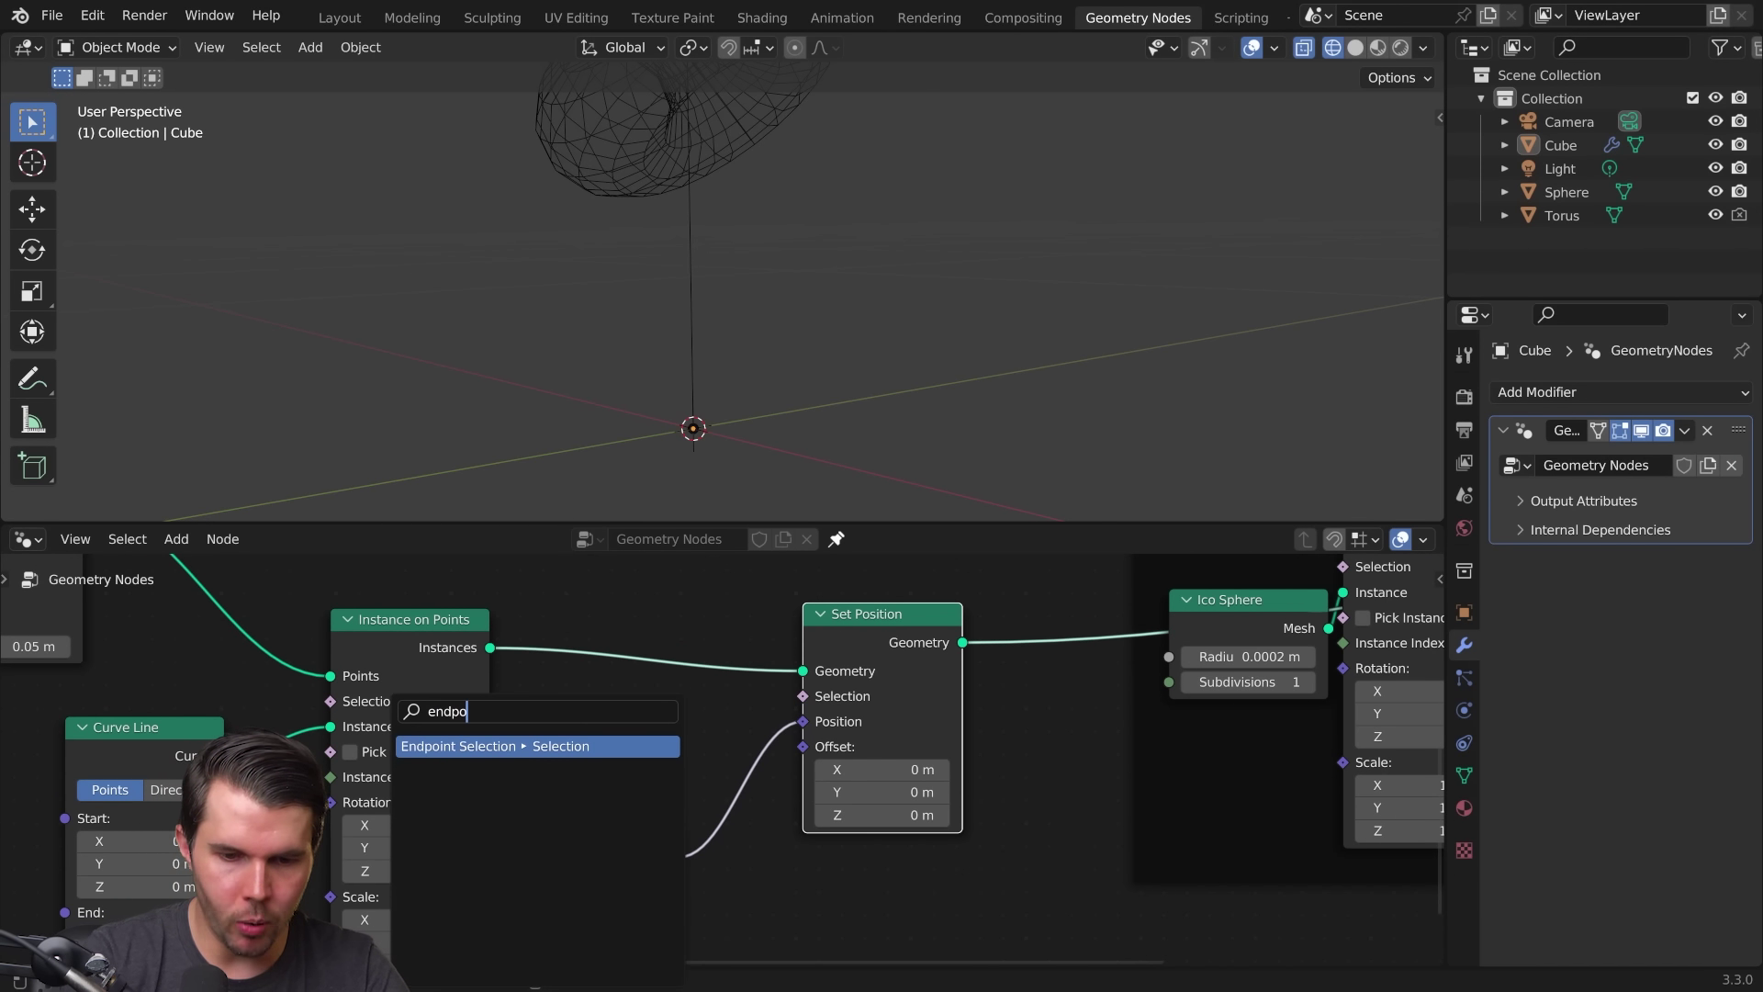
pyautogui.press('Return')
pyautogui.click(531, 752)
pyautogui.scroll(2, 511, 755)
pyautogui.scroll(2, 510, 755)
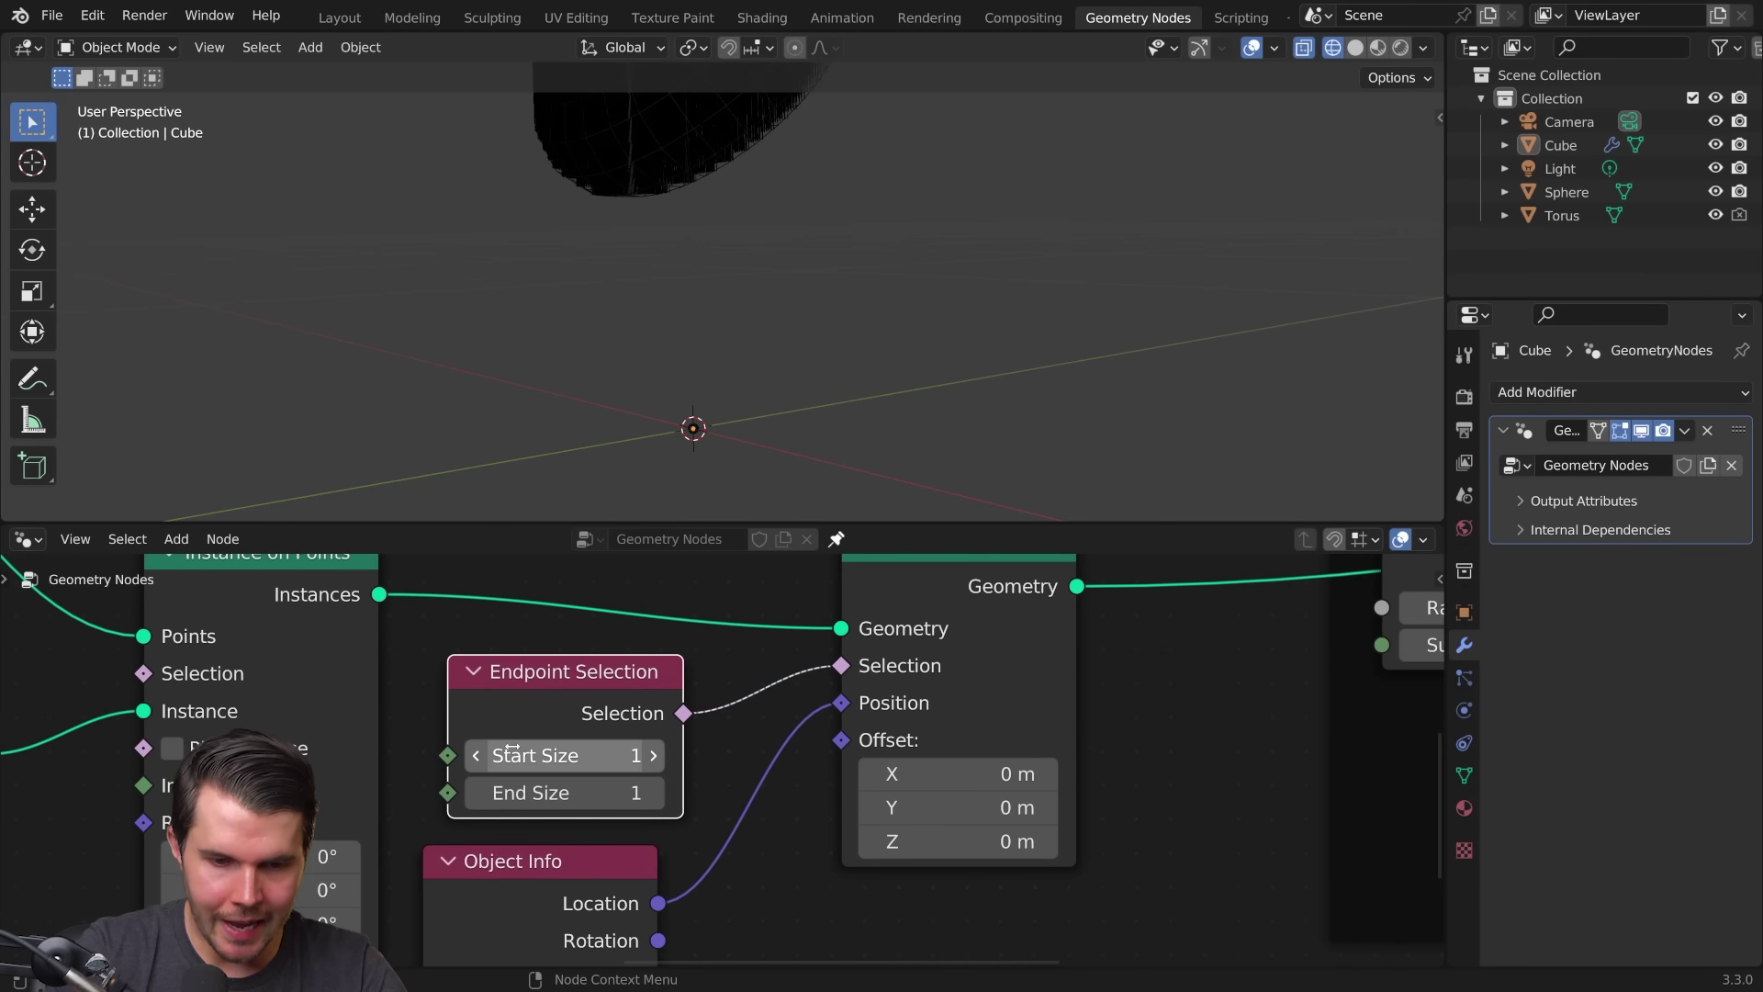
pyautogui.click(475, 755)
pyautogui.moveTo(765, 215); pyautogui.dragTo(767, 204, button='middle')
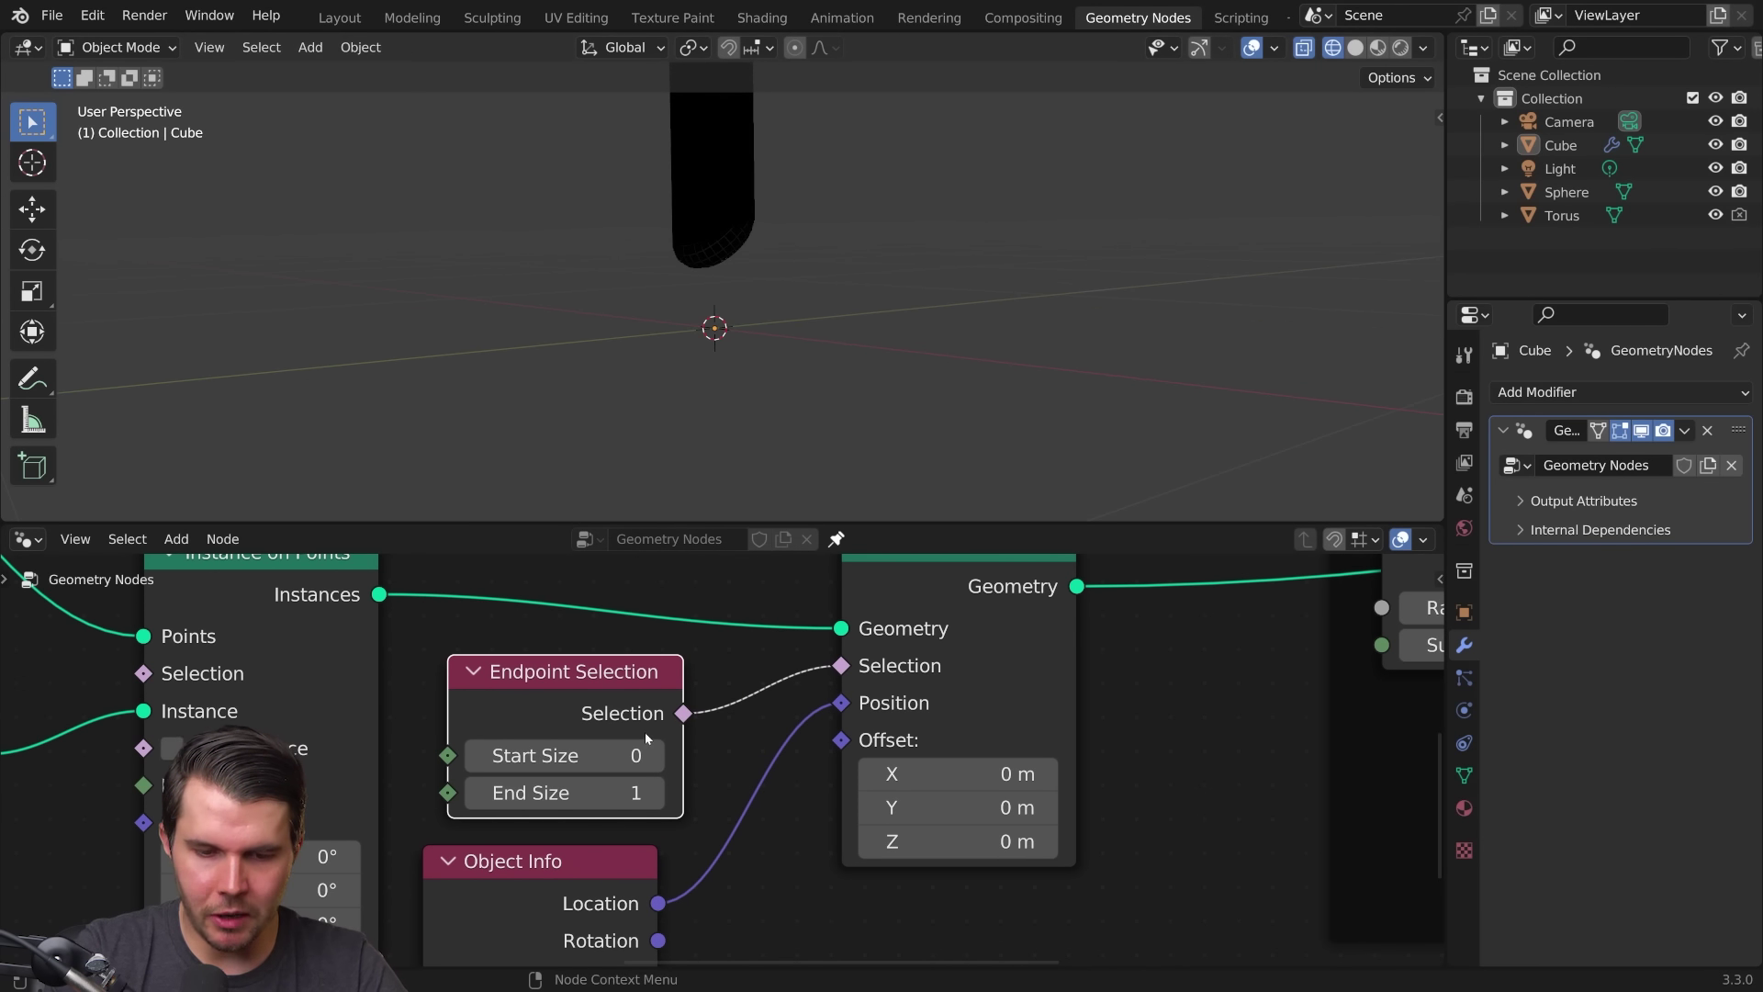
pyautogui.scroll(1, 603, 755)
pyautogui.scroll(1, 601, 756)
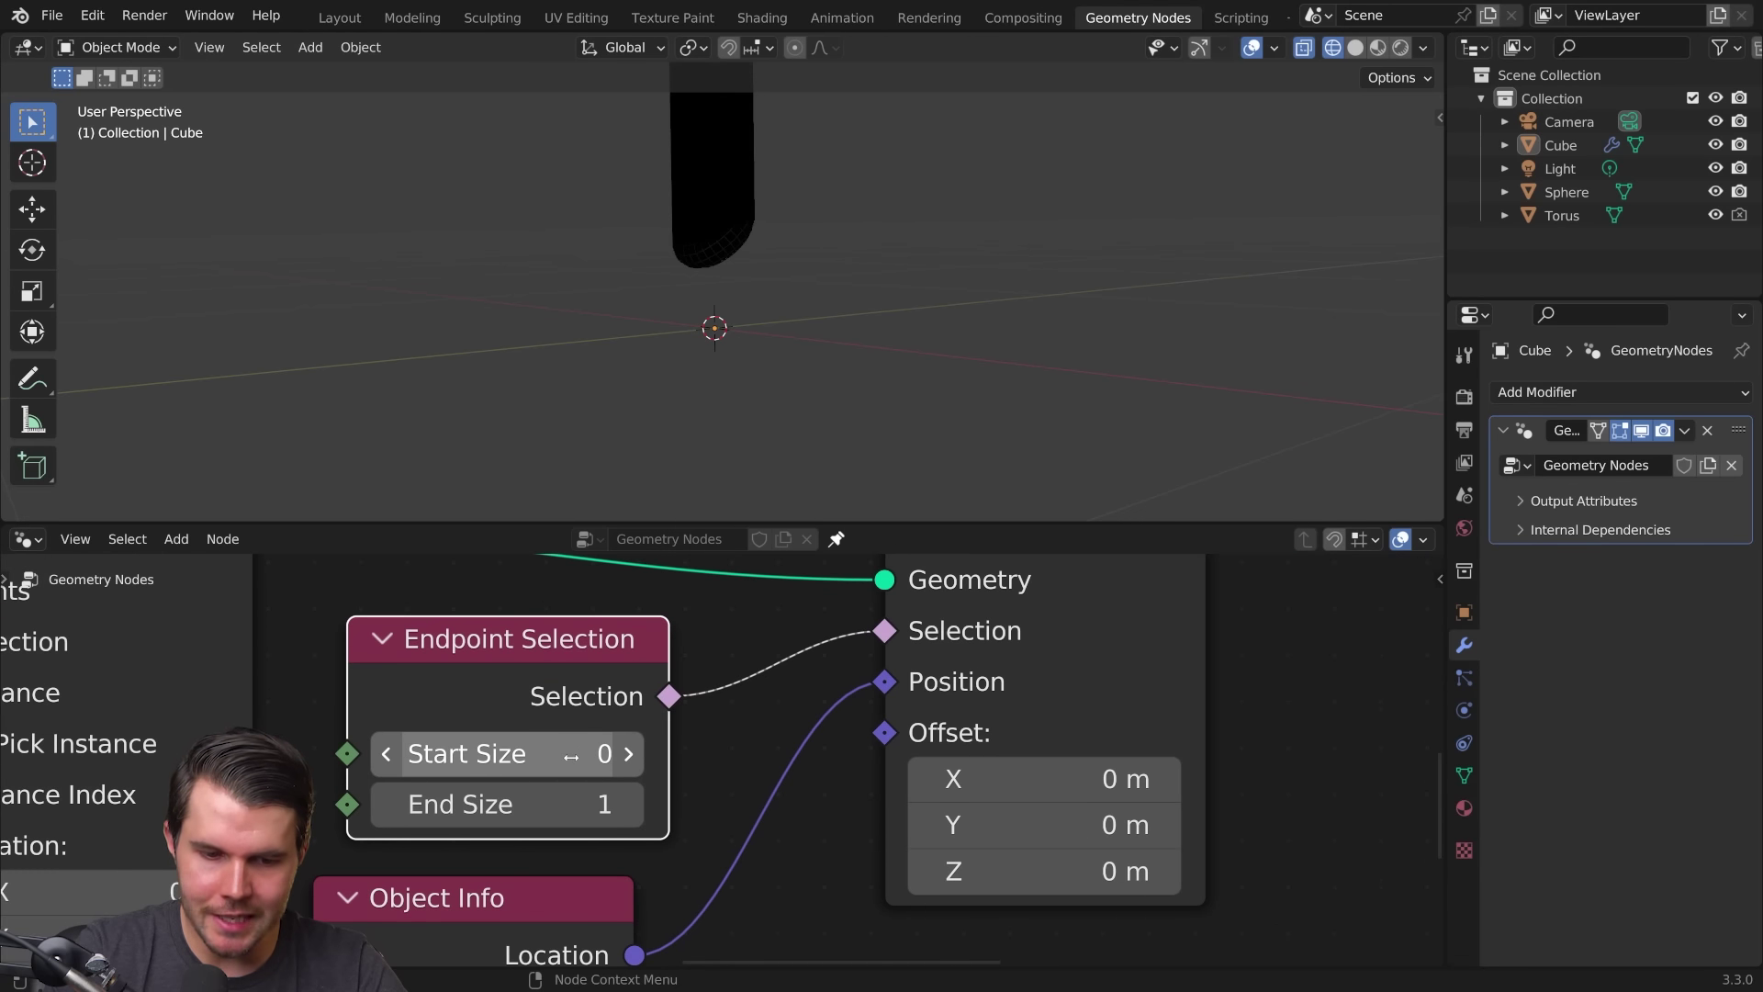
pyautogui.scroll(-1, 806, 714)
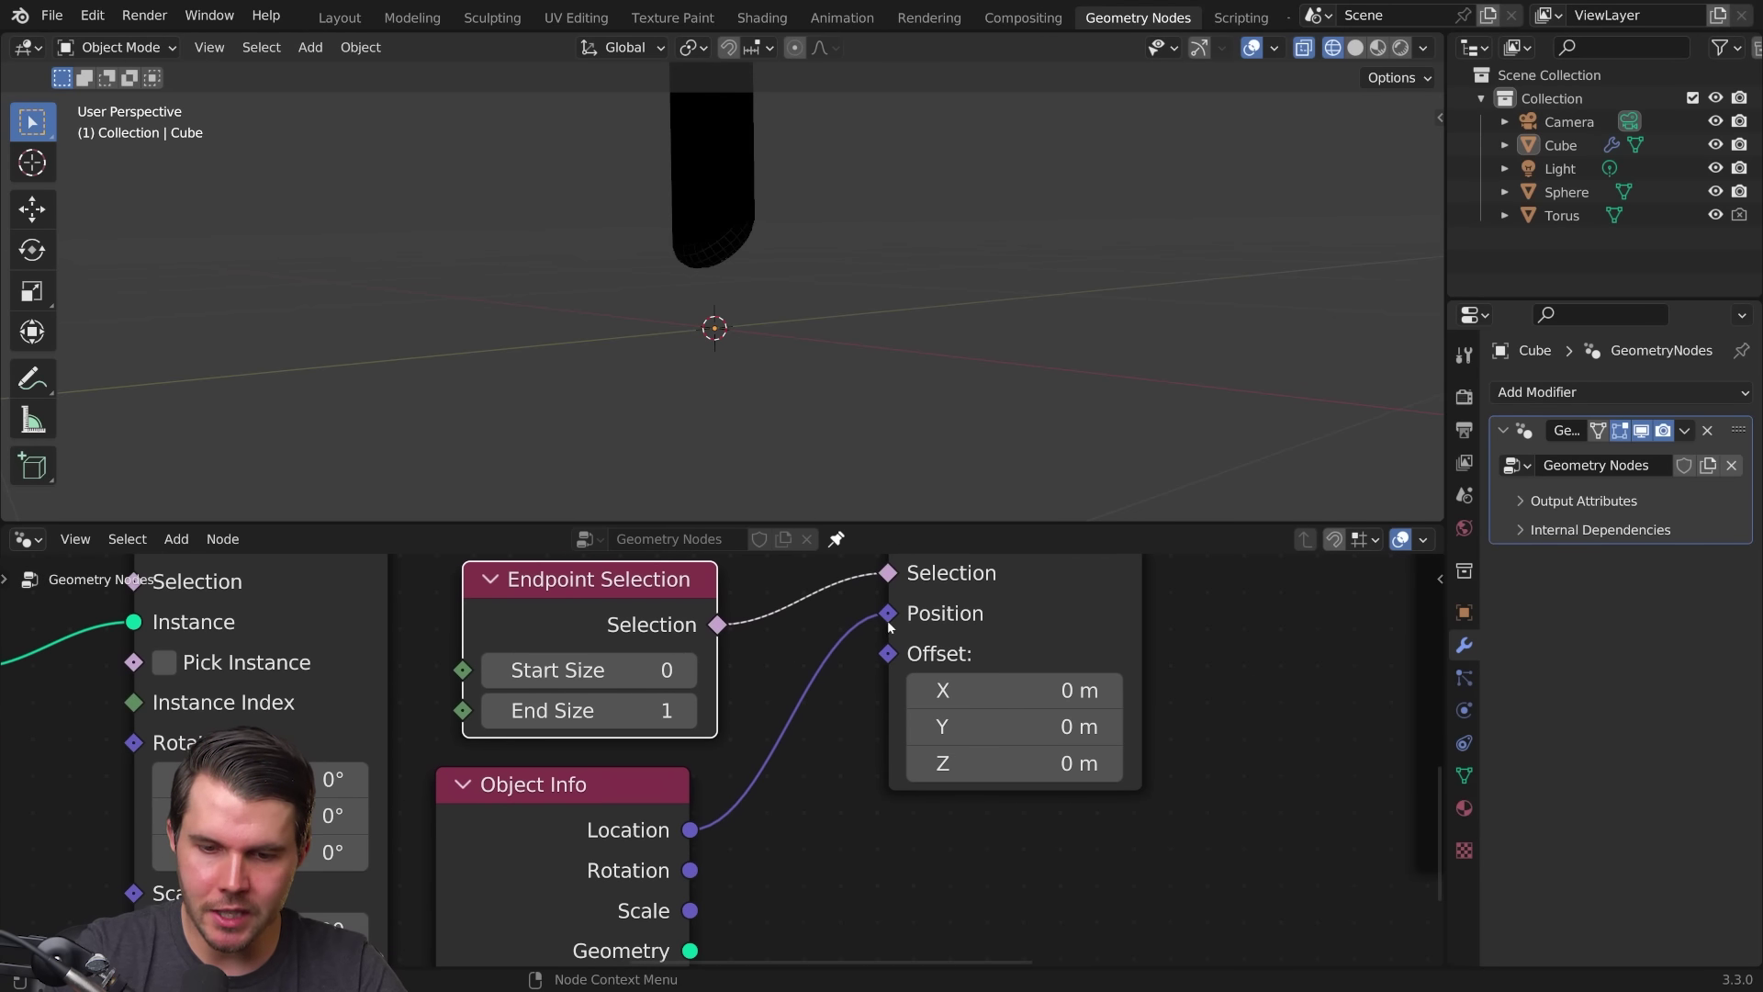
pyautogui.moveTo(666, 776)
pyautogui.mouseDown(button='middle')
pyautogui.moveTo(653, 696)
pyautogui.moveTo(655, 765)
pyautogui.mouseUp(button='middle')
pyautogui.scroll(1, 655, 765)
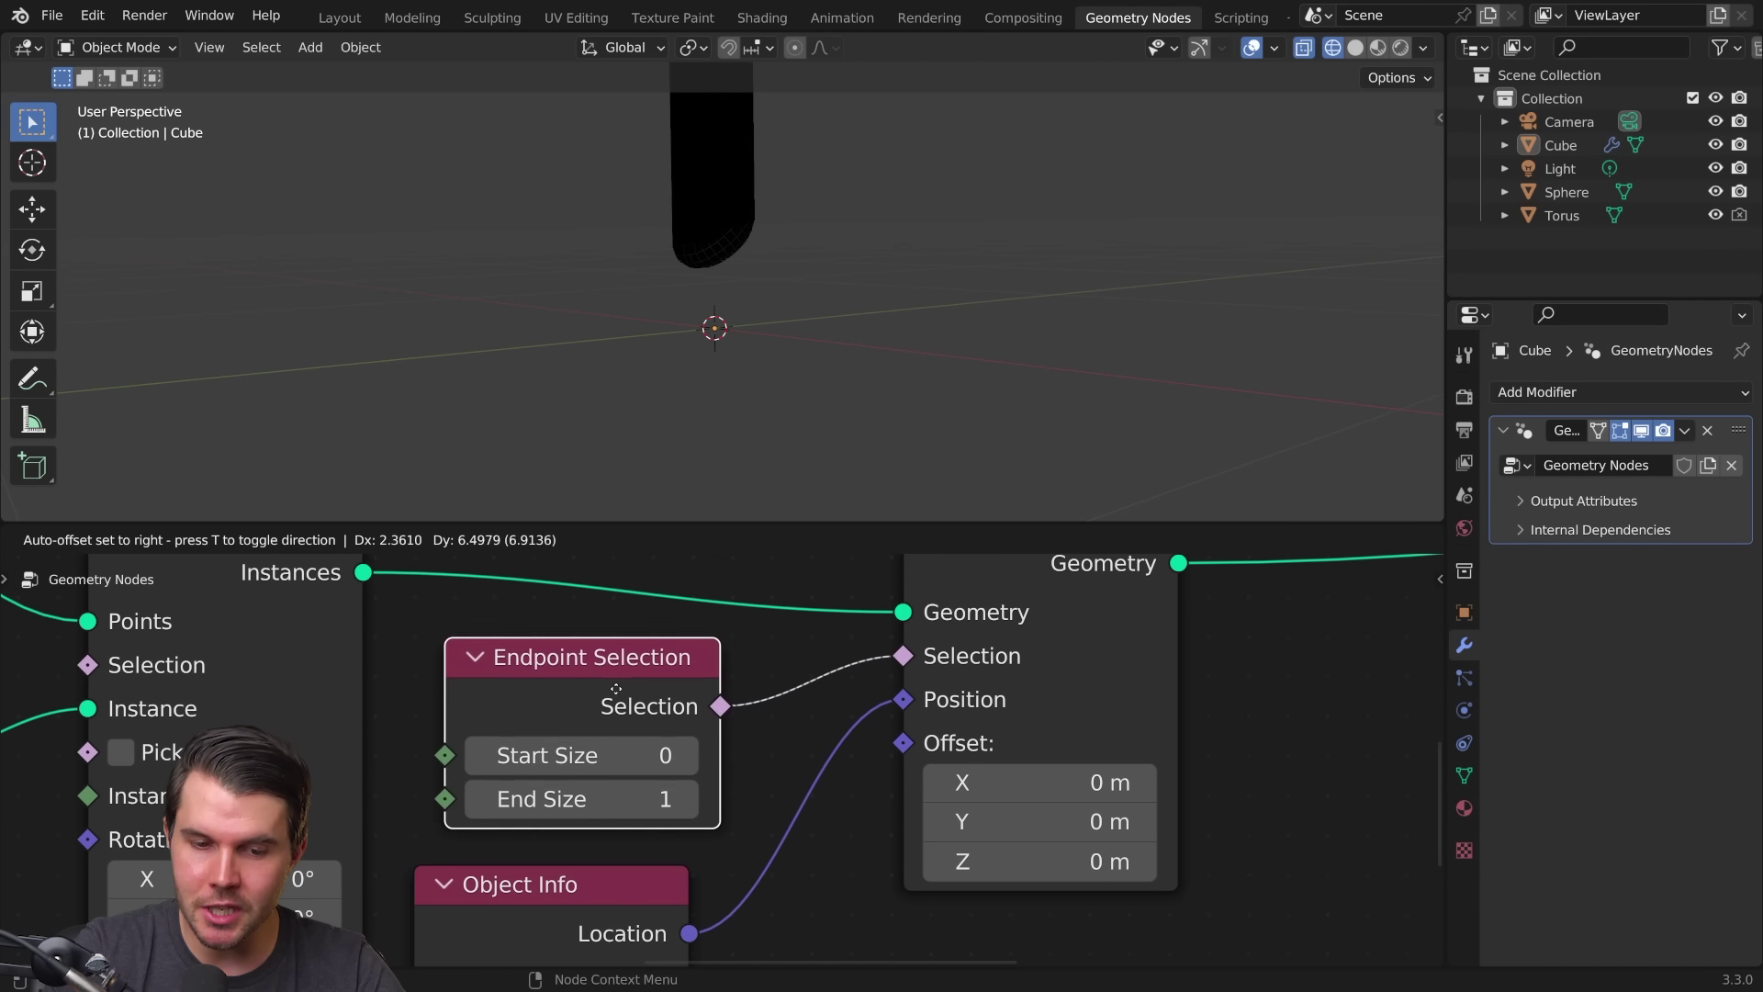
pyautogui.moveTo(578, 663); pyautogui.dragTo(585, 660)
pyautogui.moveTo(755, 373)
pyautogui.mouseDown(button='middle')
pyautogui.moveTo(722, 375)
pyautogui.moveTo(743, 324)
pyautogui.mouseUp(button='middle')
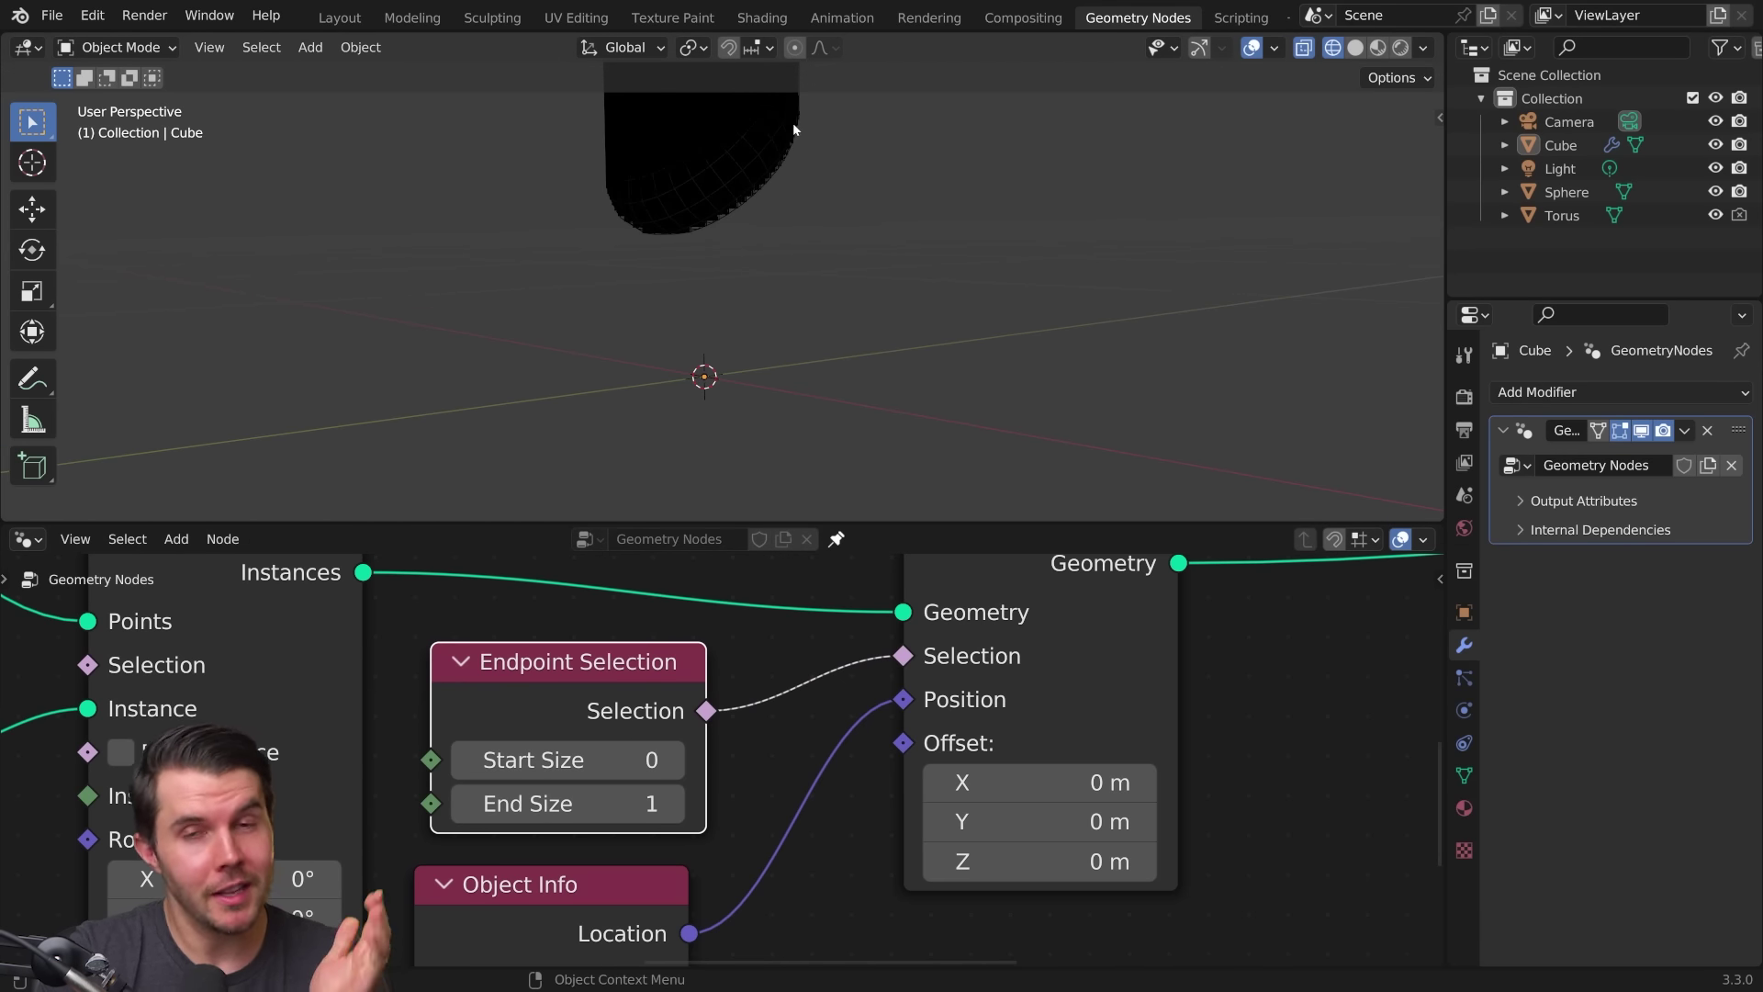
pyautogui.moveTo(814, 121); pyautogui.dragTo(808, 140, button='middle')
pyautogui.scroll(-2, 605, 648)
pyautogui.scroll(-1, 605, 643)
pyautogui.scroll(-1, 725, 702)
pyautogui.scroll(-2, 726, 702)
pyautogui.moveTo(234, 644); pyautogui.dragTo(647, 716, button='middle')
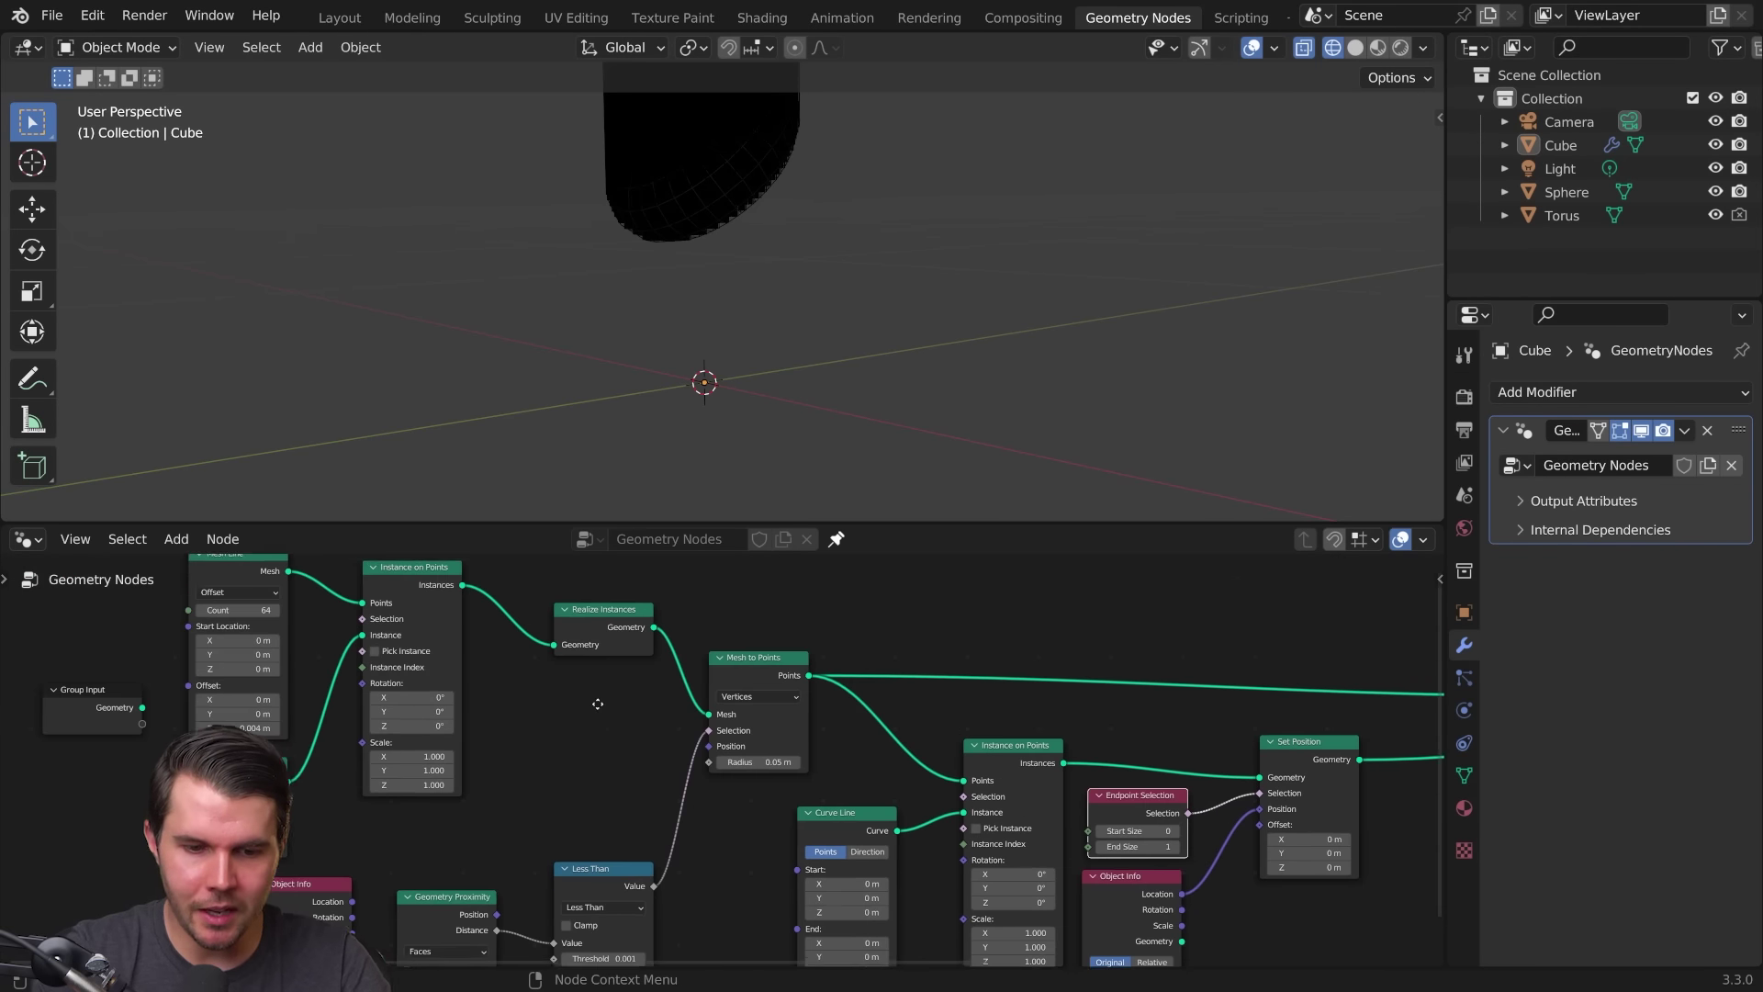
pyautogui.scroll(1, 840, 632)
pyautogui.scroll(2, 839, 632)
pyautogui.moveTo(839, 632); pyautogui.dragTo(647, 622, button='middle')
pyautogui.scroll(1, 597, 618)
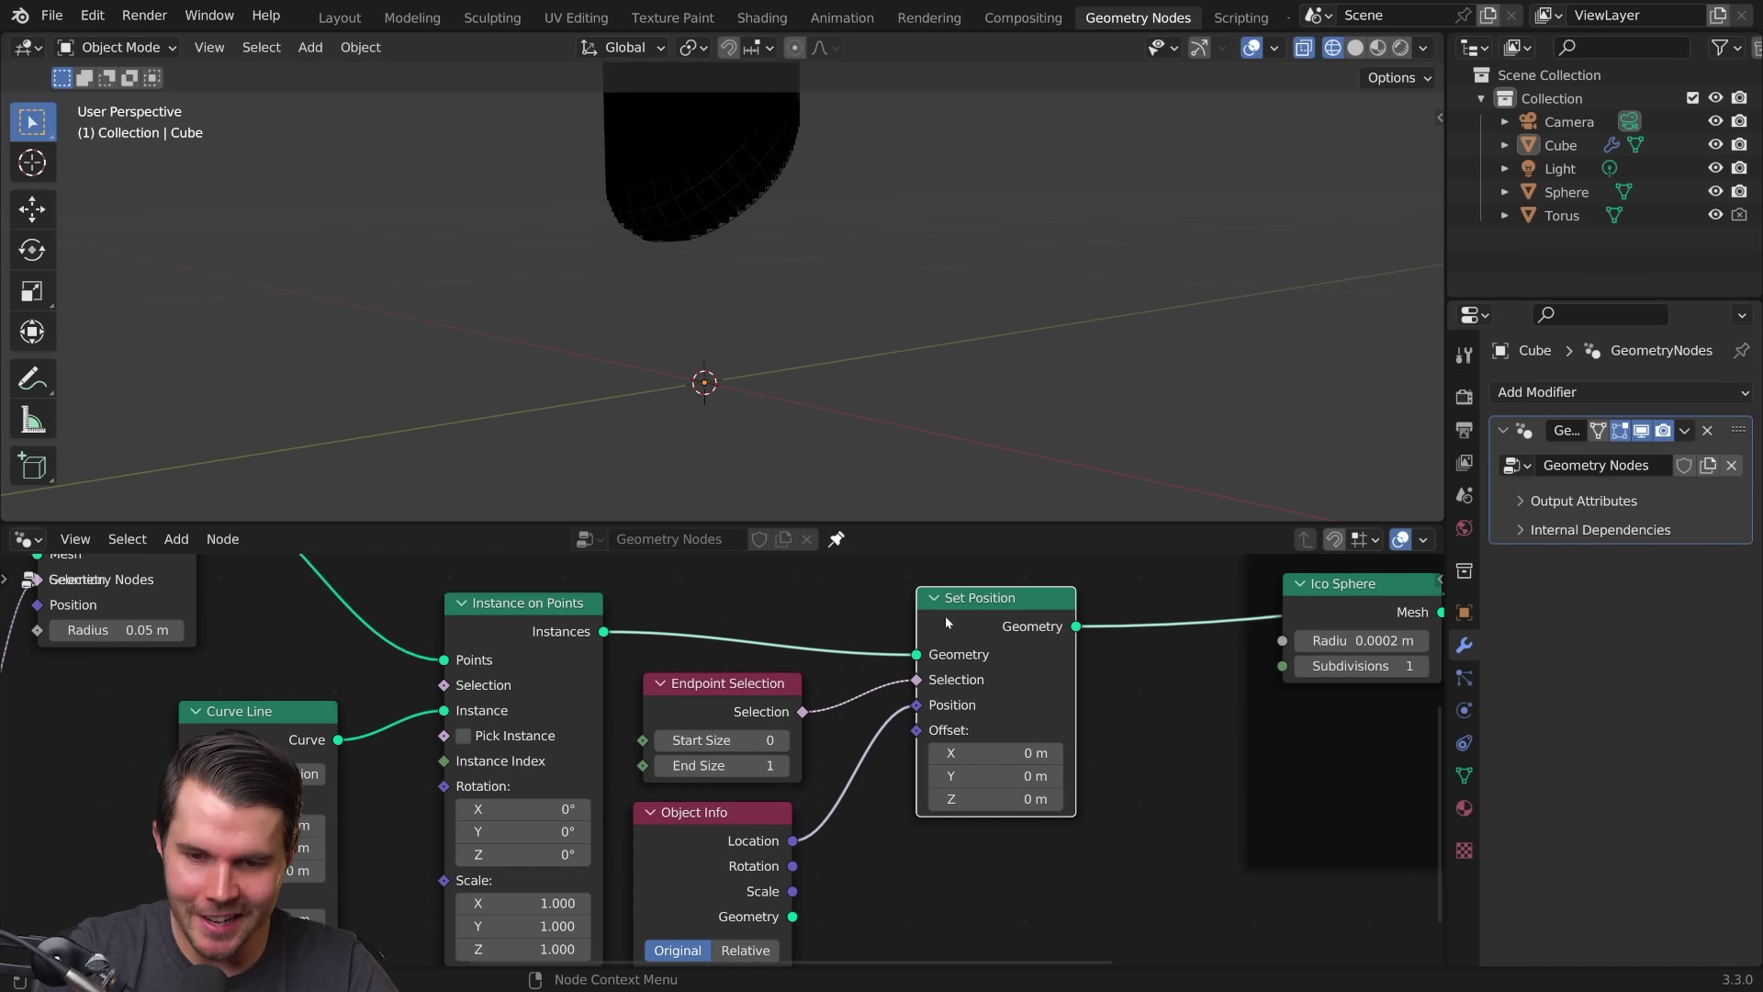
pyautogui.scroll(1, 730, 691)
# Step: Insert a Realize Instances node on the link before Set Position
pyautogui.hotkey('shift', 'a')
pyautogui.write('r')
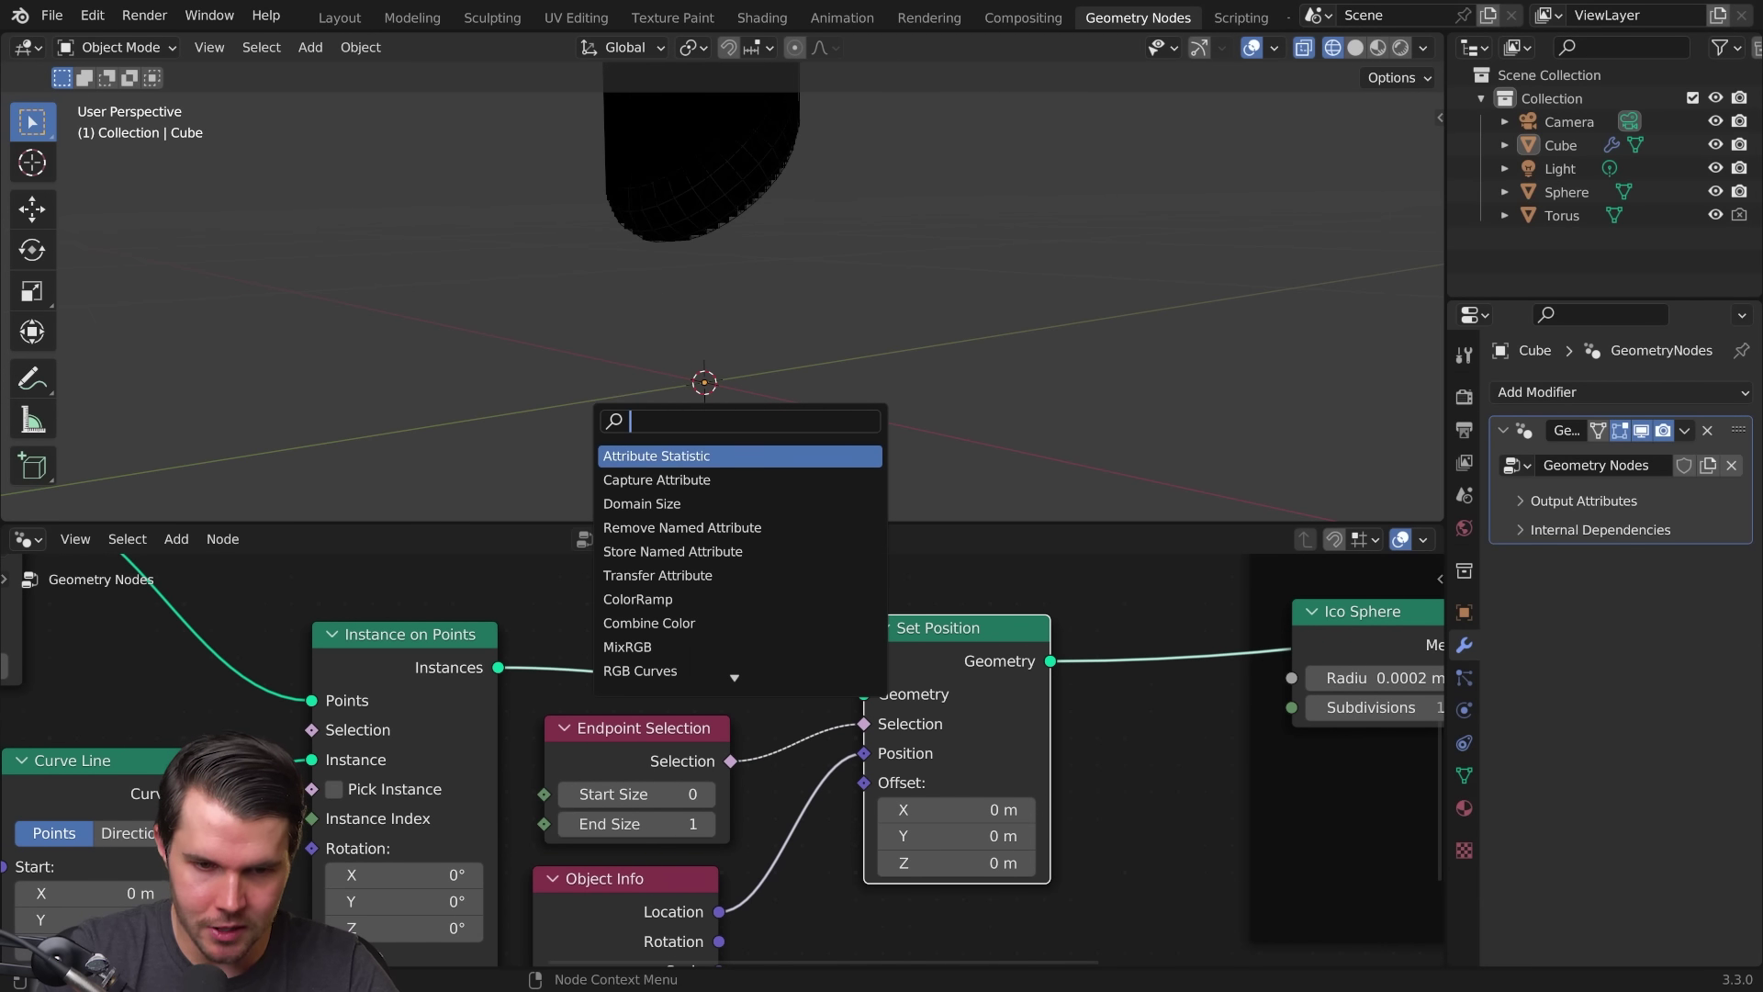
pyautogui.write('eali')
pyautogui.press('Return')
pyautogui.click(623, 617)
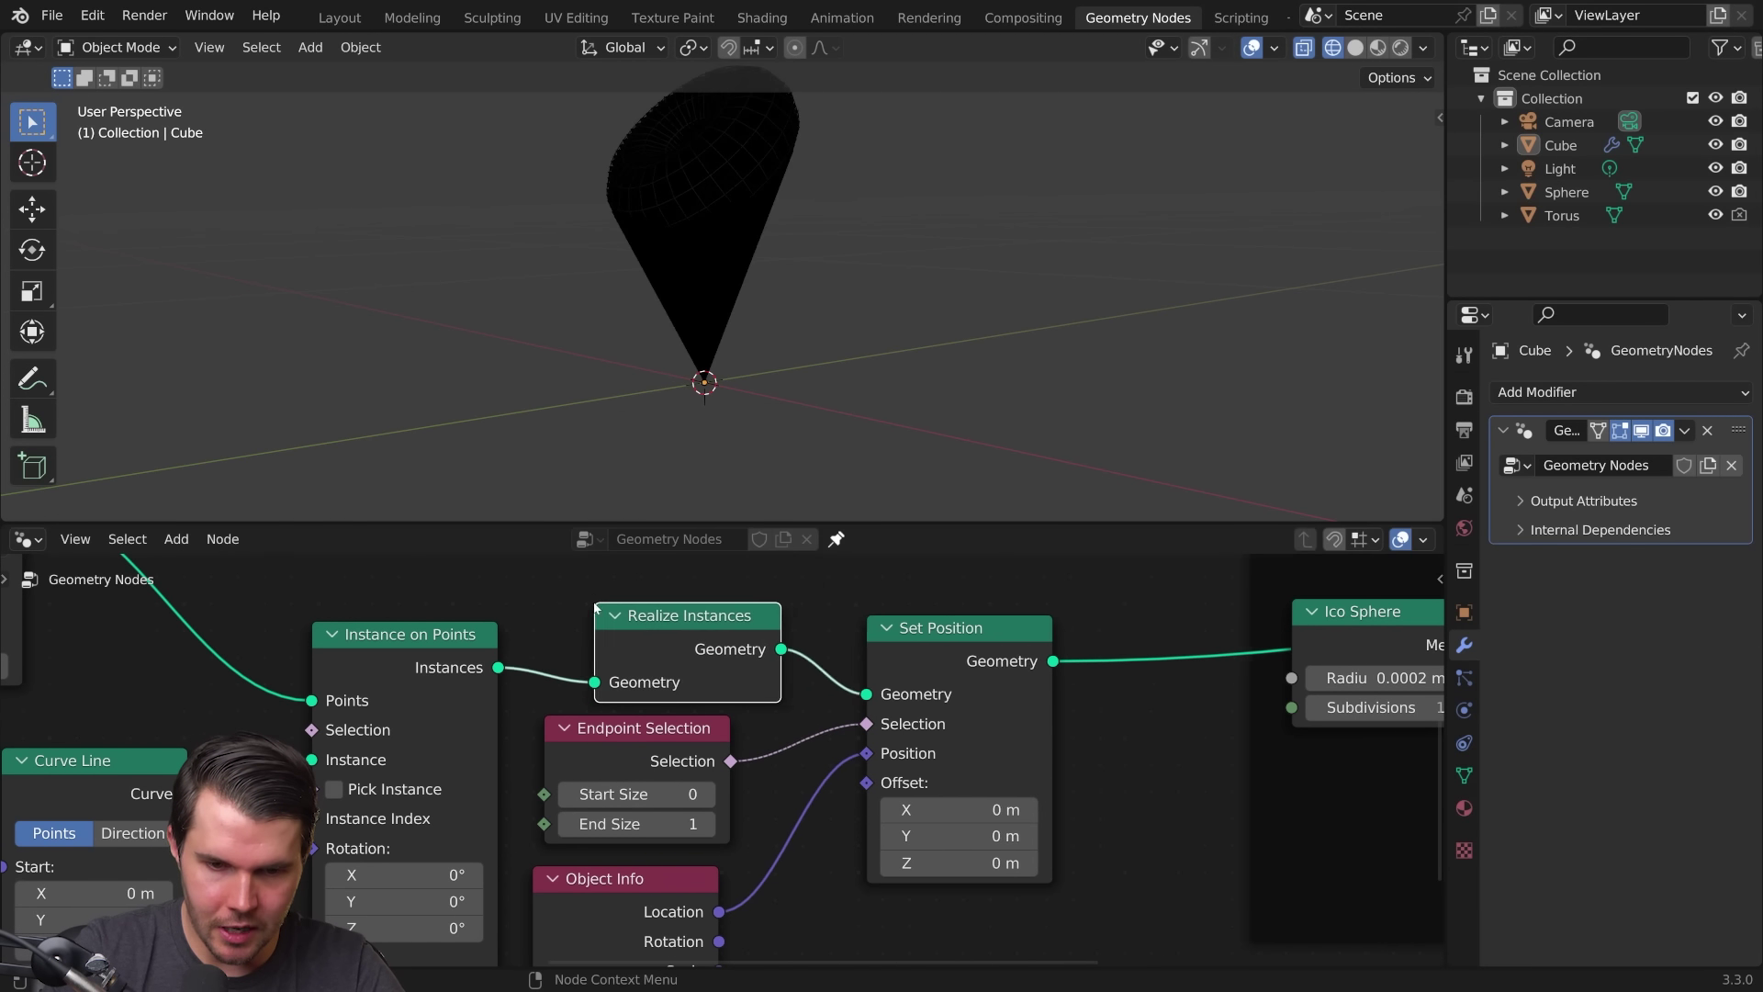
pyautogui.moveTo(771, 317); pyautogui.dragTo(898, 269, button='middle')
# Step: Switch the viewport to Solid shading and orbit around the black cone
pyautogui.press('z')
pyautogui.click(1098, 270)
pyautogui.moveTo(1053, 310)
pyautogui.mouseDown(button='middle')
pyautogui.moveTo(856, 213)
pyautogui.moveTo(751, 297)
pyautogui.moveTo(836, 218)
pyautogui.moveTo(873, 243)
pyautogui.mouseUp(button='middle')
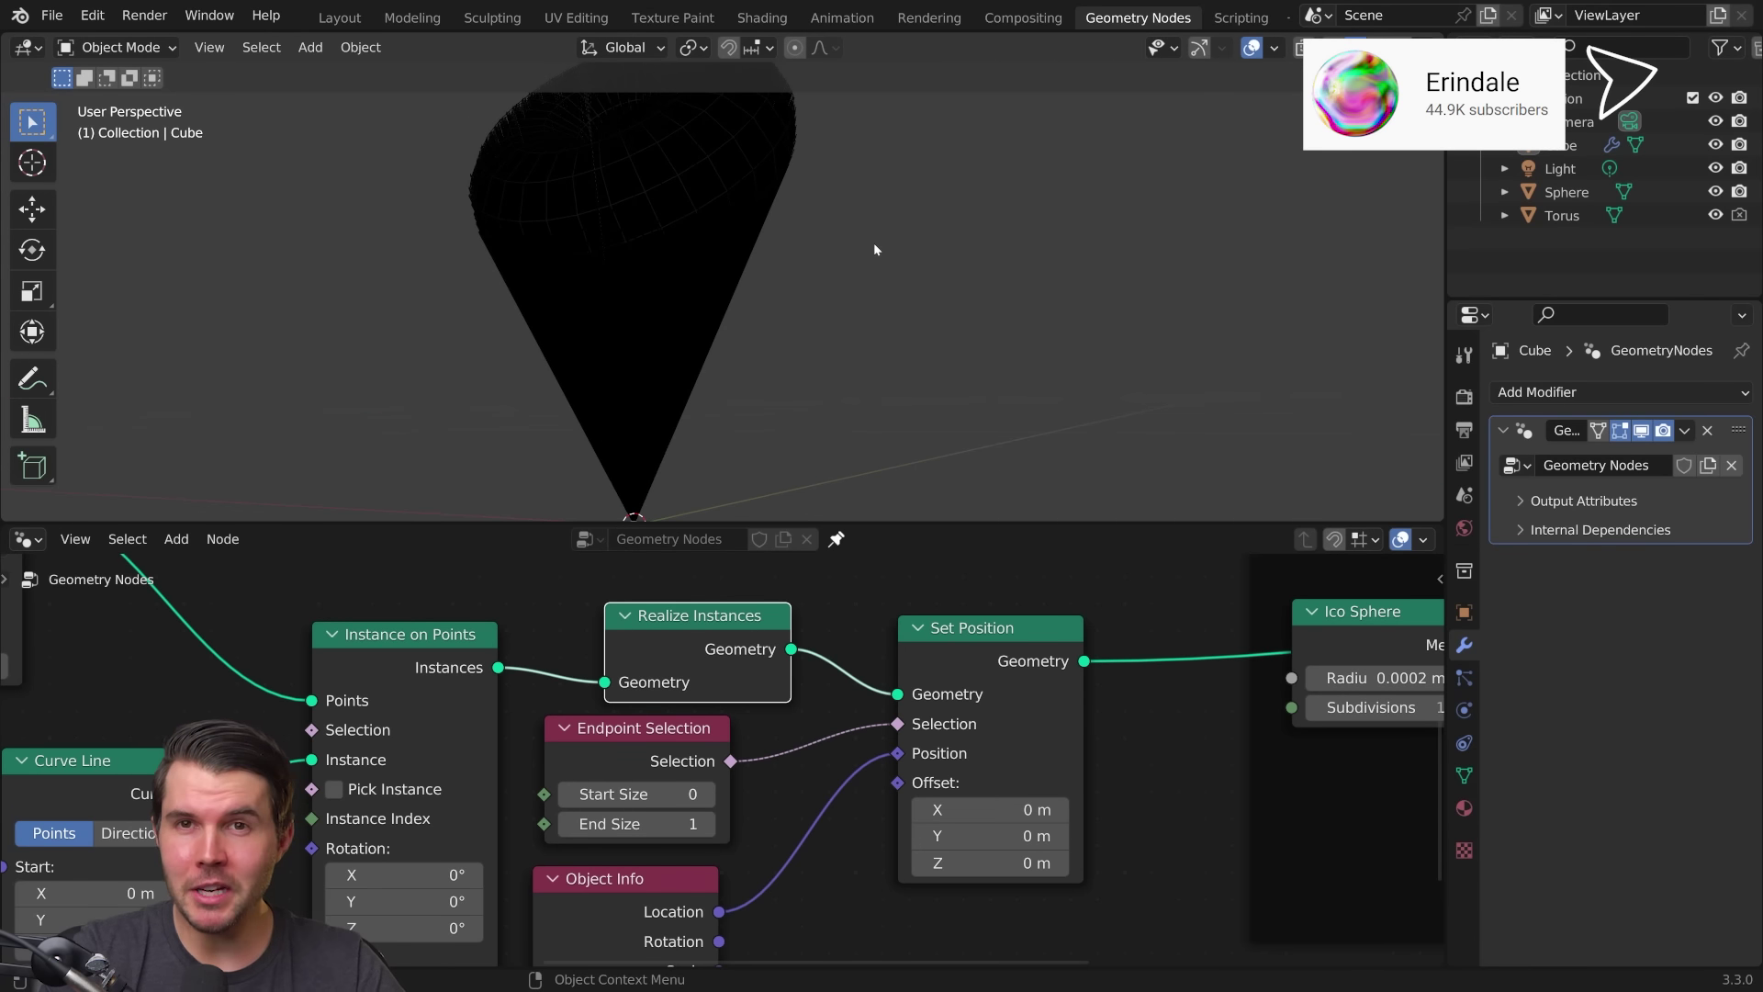
pyautogui.scroll(-3, 889, 248)
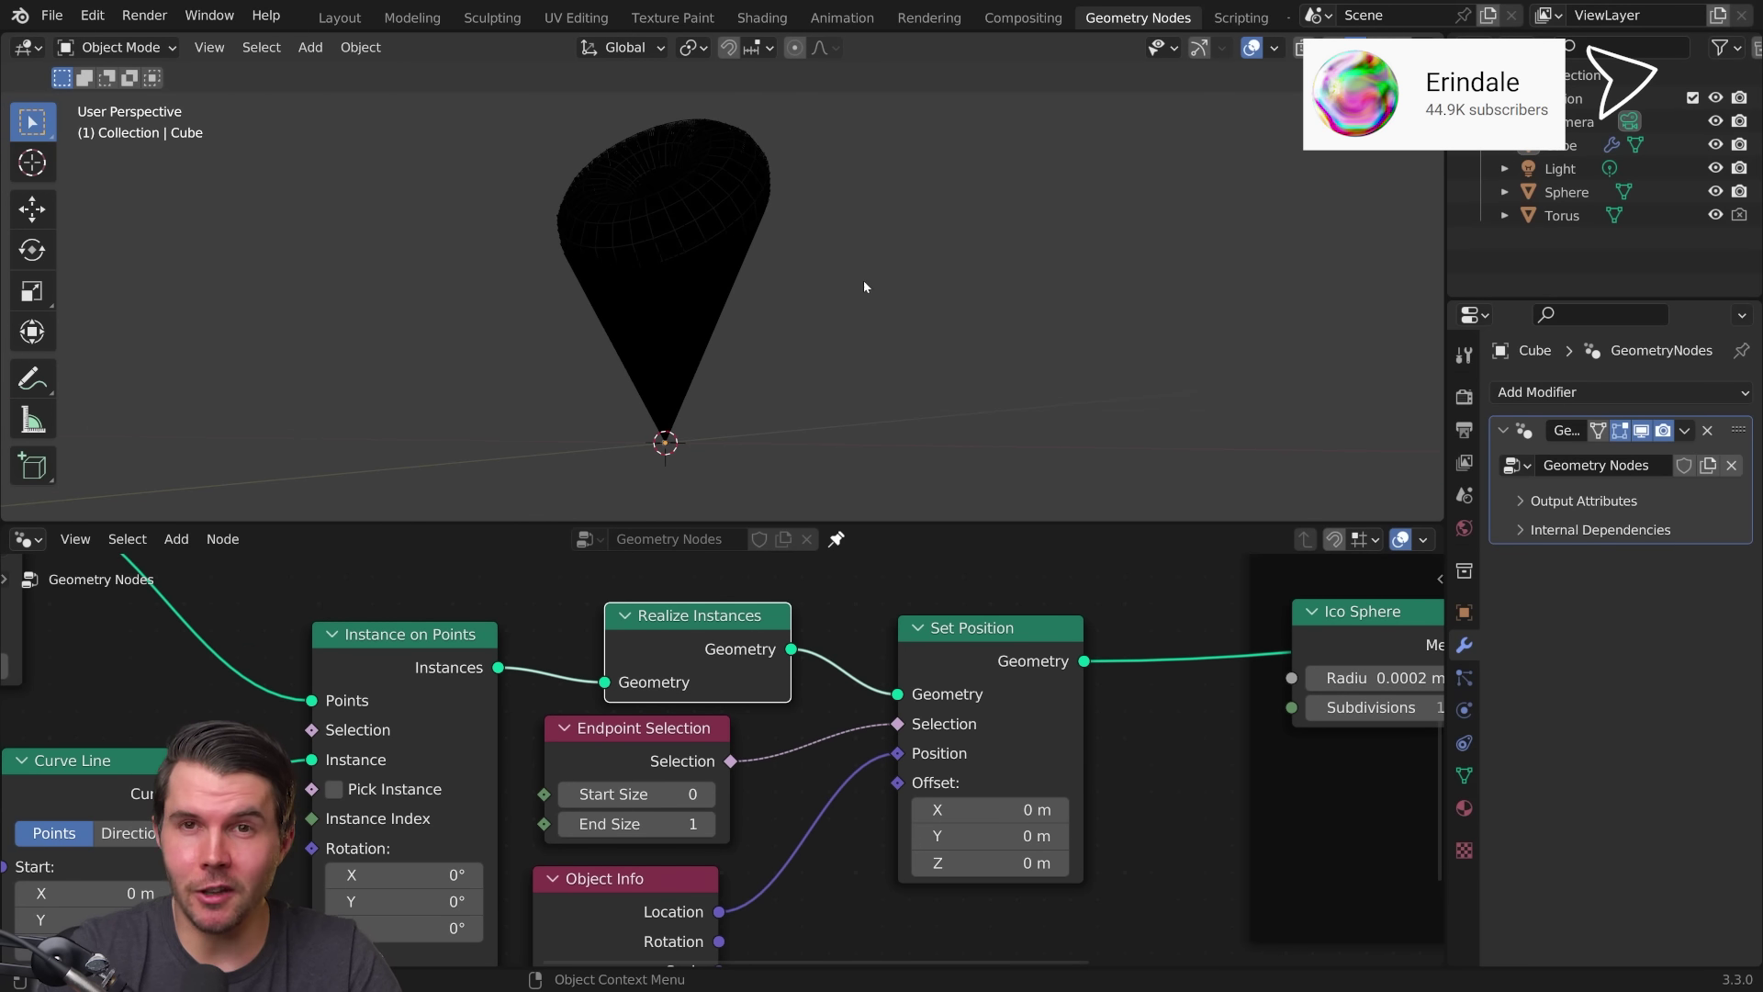
pyautogui.moveTo(864, 287)
pyautogui.mouseDown(button='middle')
pyautogui.moveTo(883, 321)
pyautogui.moveTo(976, 267)
pyautogui.moveTo(988, 323)
pyautogui.moveTo(960, 328)
pyautogui.mouseUp(button='middle')
pyautogui.scroll(2, 950, 310)
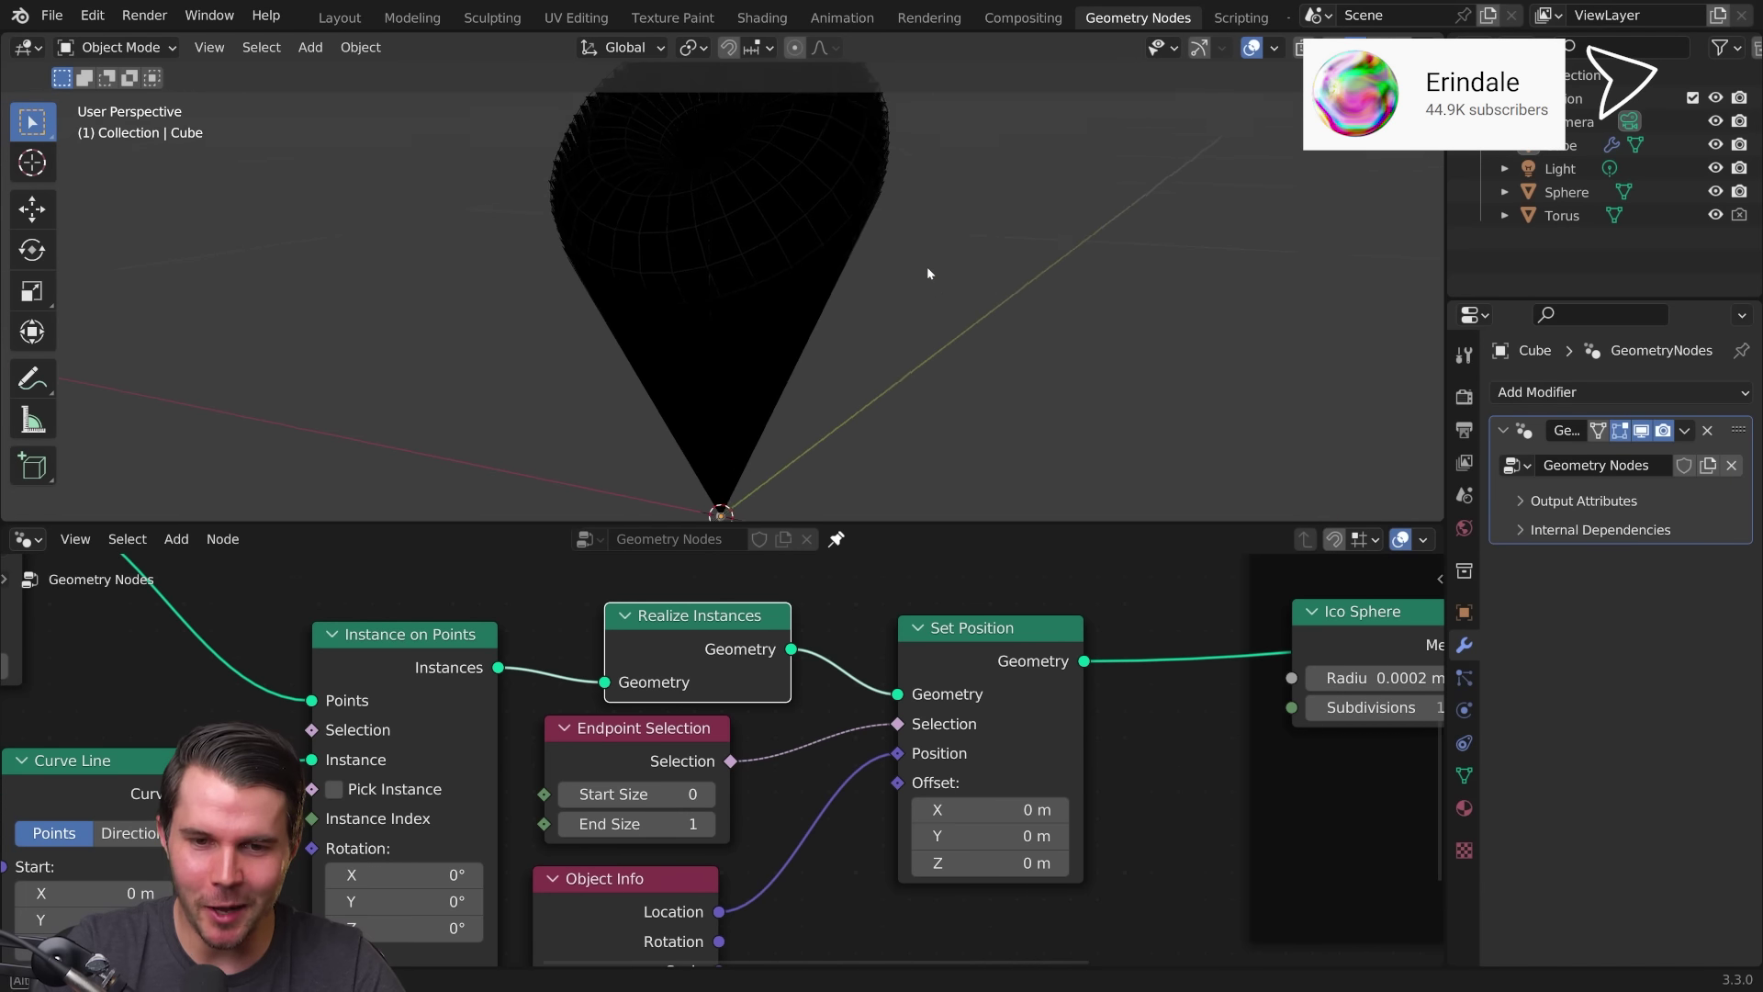
pyautogui.moveTo(915, 261)
pyautogui.mouseDown(button='middle')
pyautogui.moveTo(847, 234)
pyautogui.moveTo(802, 280)
pyautogui.moveTo(828, 261)
pyautogui.moveTo(834, 277)
pyautogui.mouseUp(button='middle')
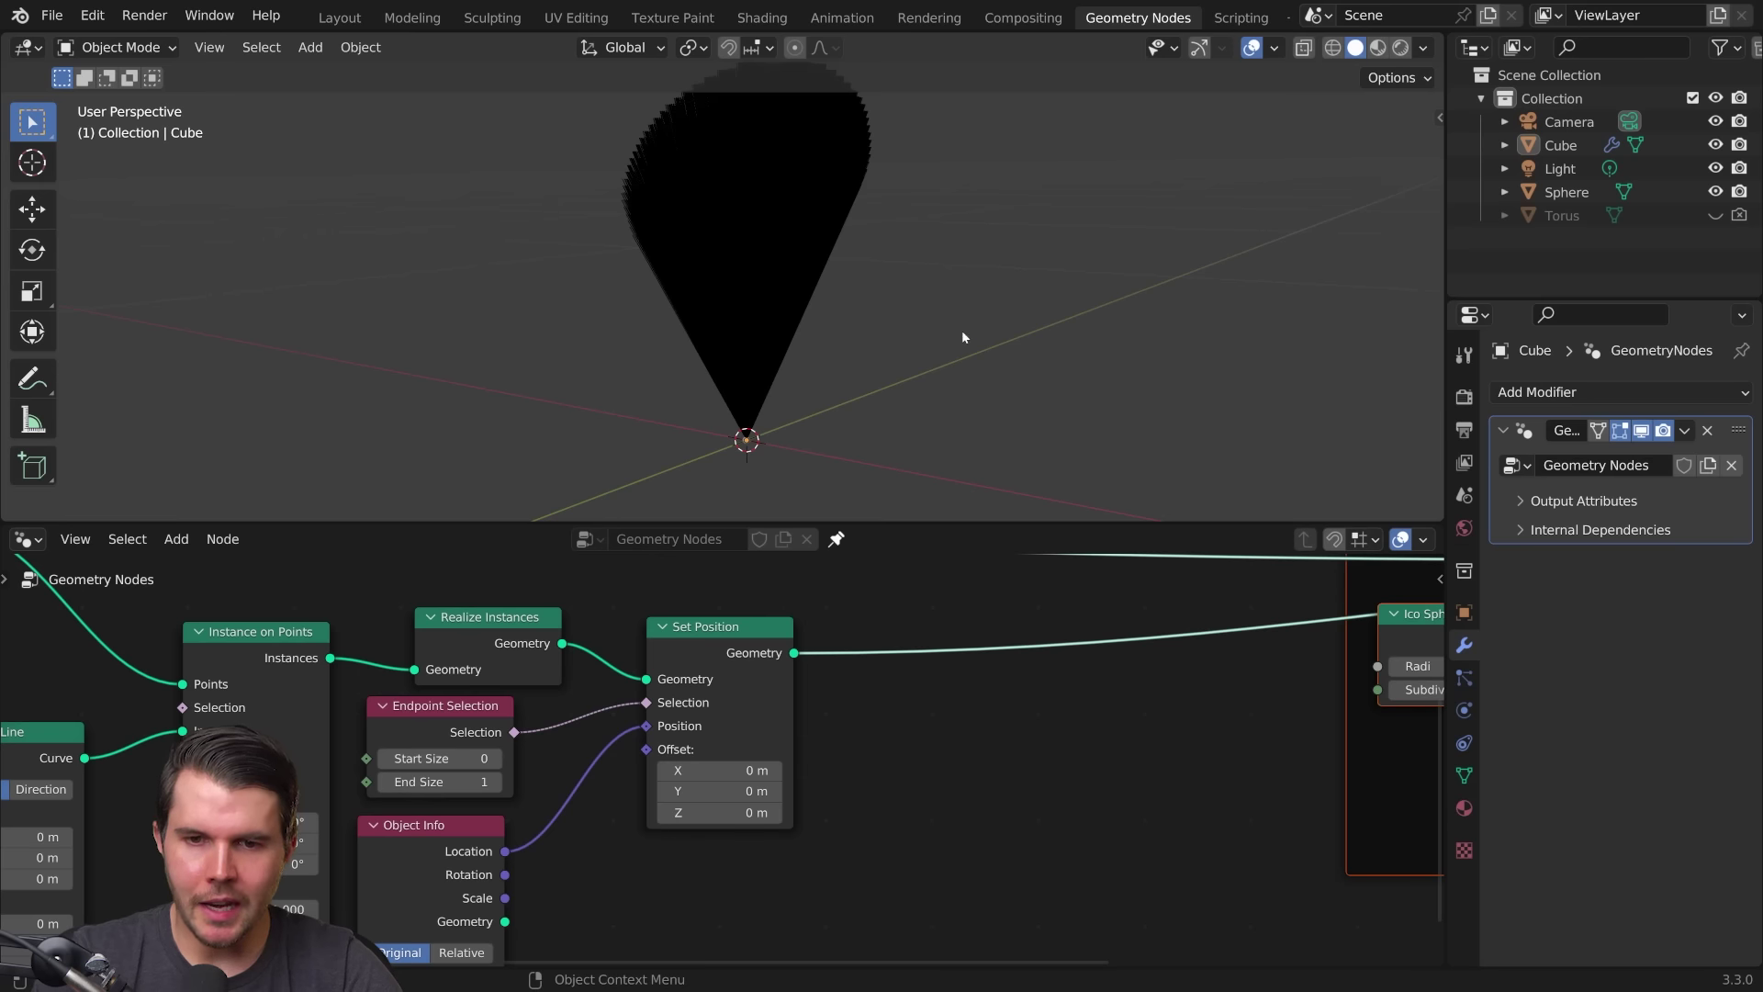
# Step: Briefly preview Rendered shading without overlays, then restore Solid shading and overlays
pyautogui.press('z')
pyautogui.click(1004, 140)
pyautogui.click(1252, 49)
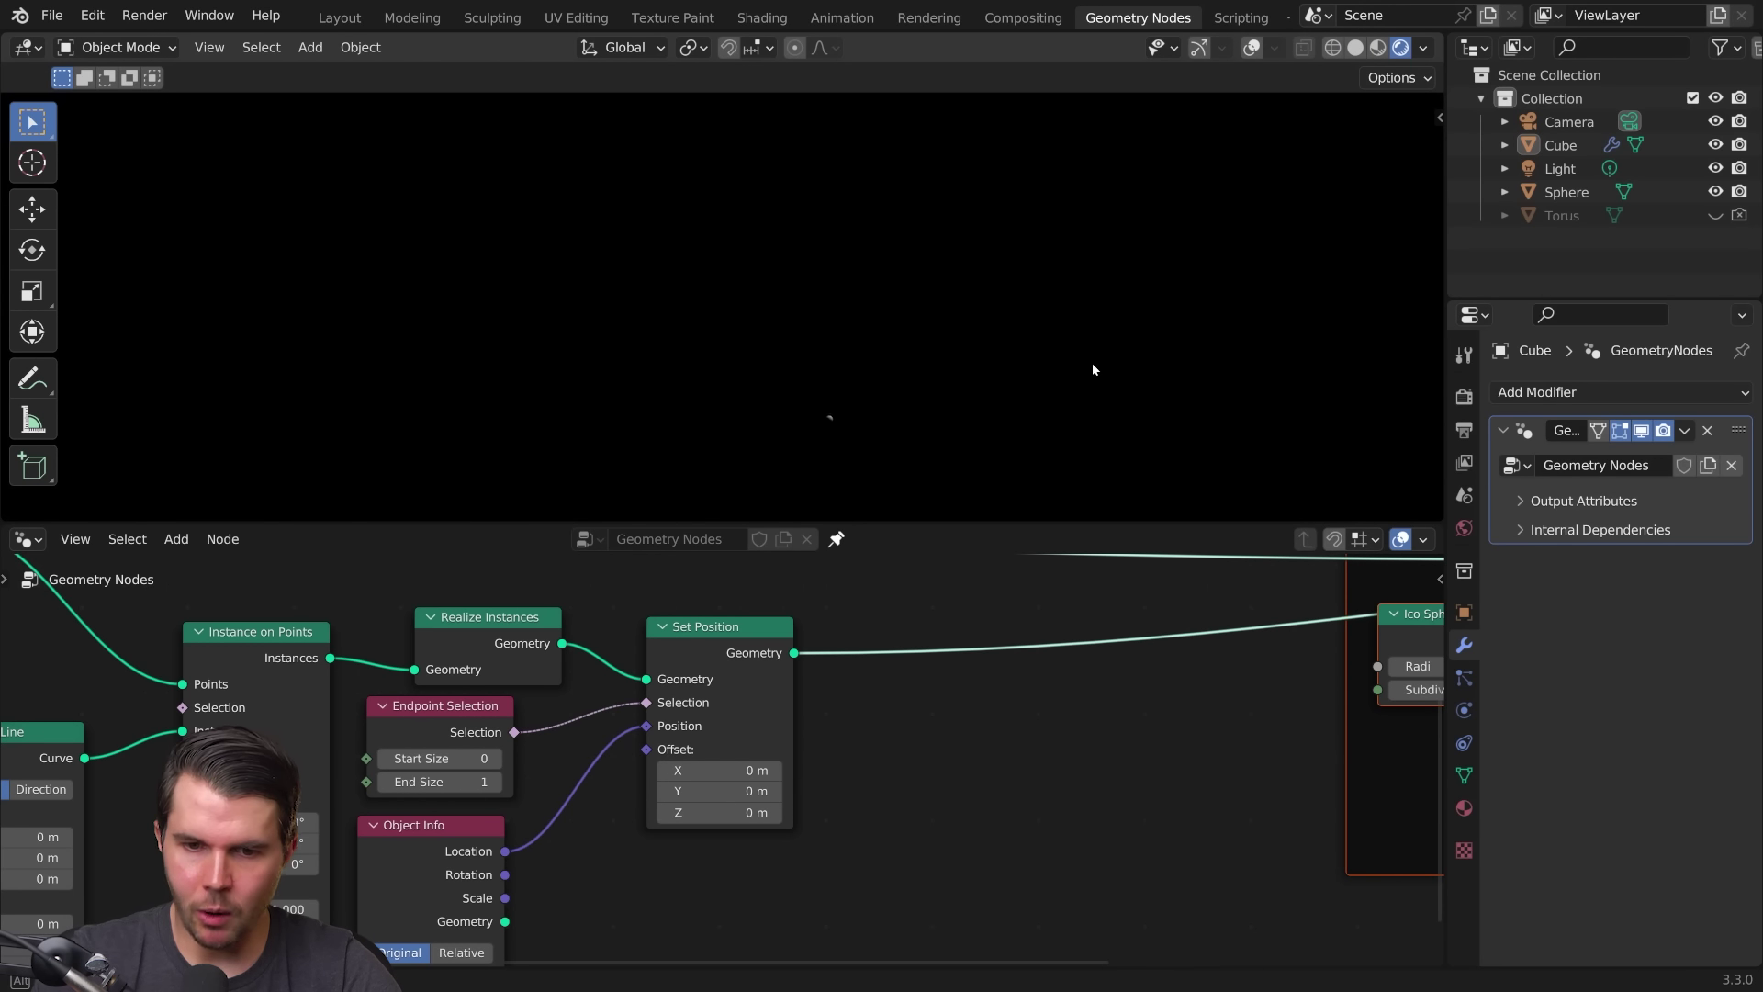
pyautogui.press('z')
pyautogui.click(1006, 317)
pyautogui.click(1252, 49)
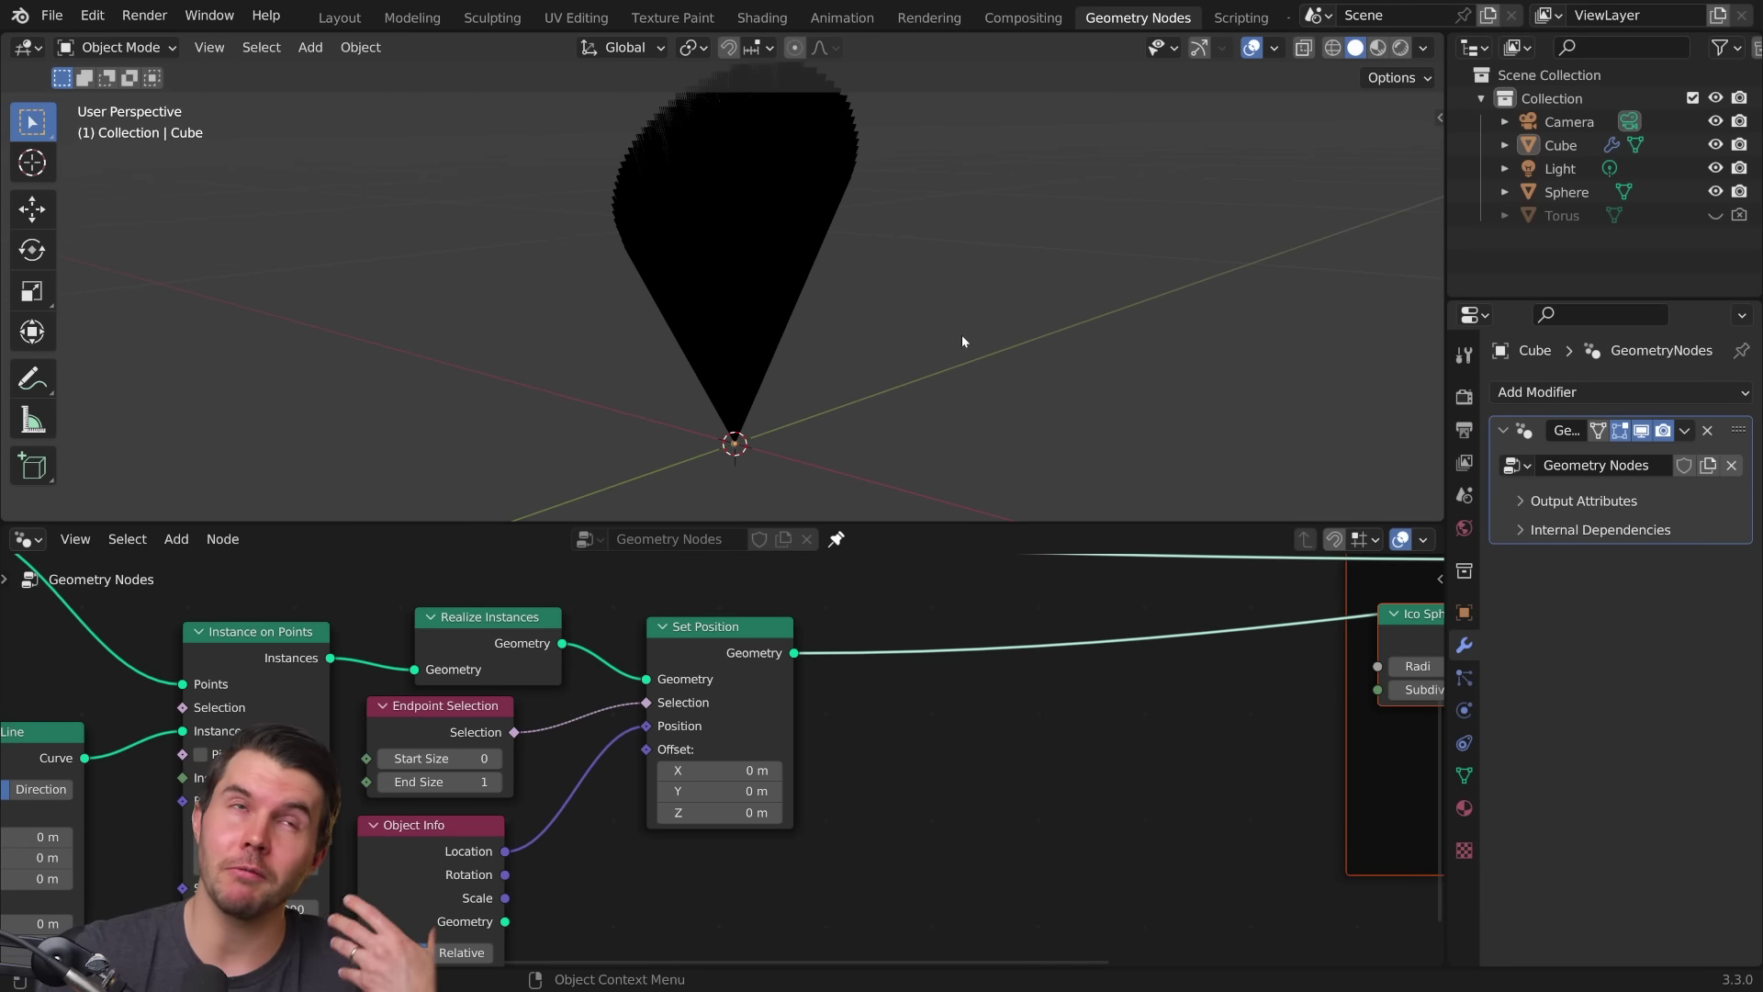
pyautogui.moveTo(920, 373); pyautogui.dragTo(883, 524, button='middle')
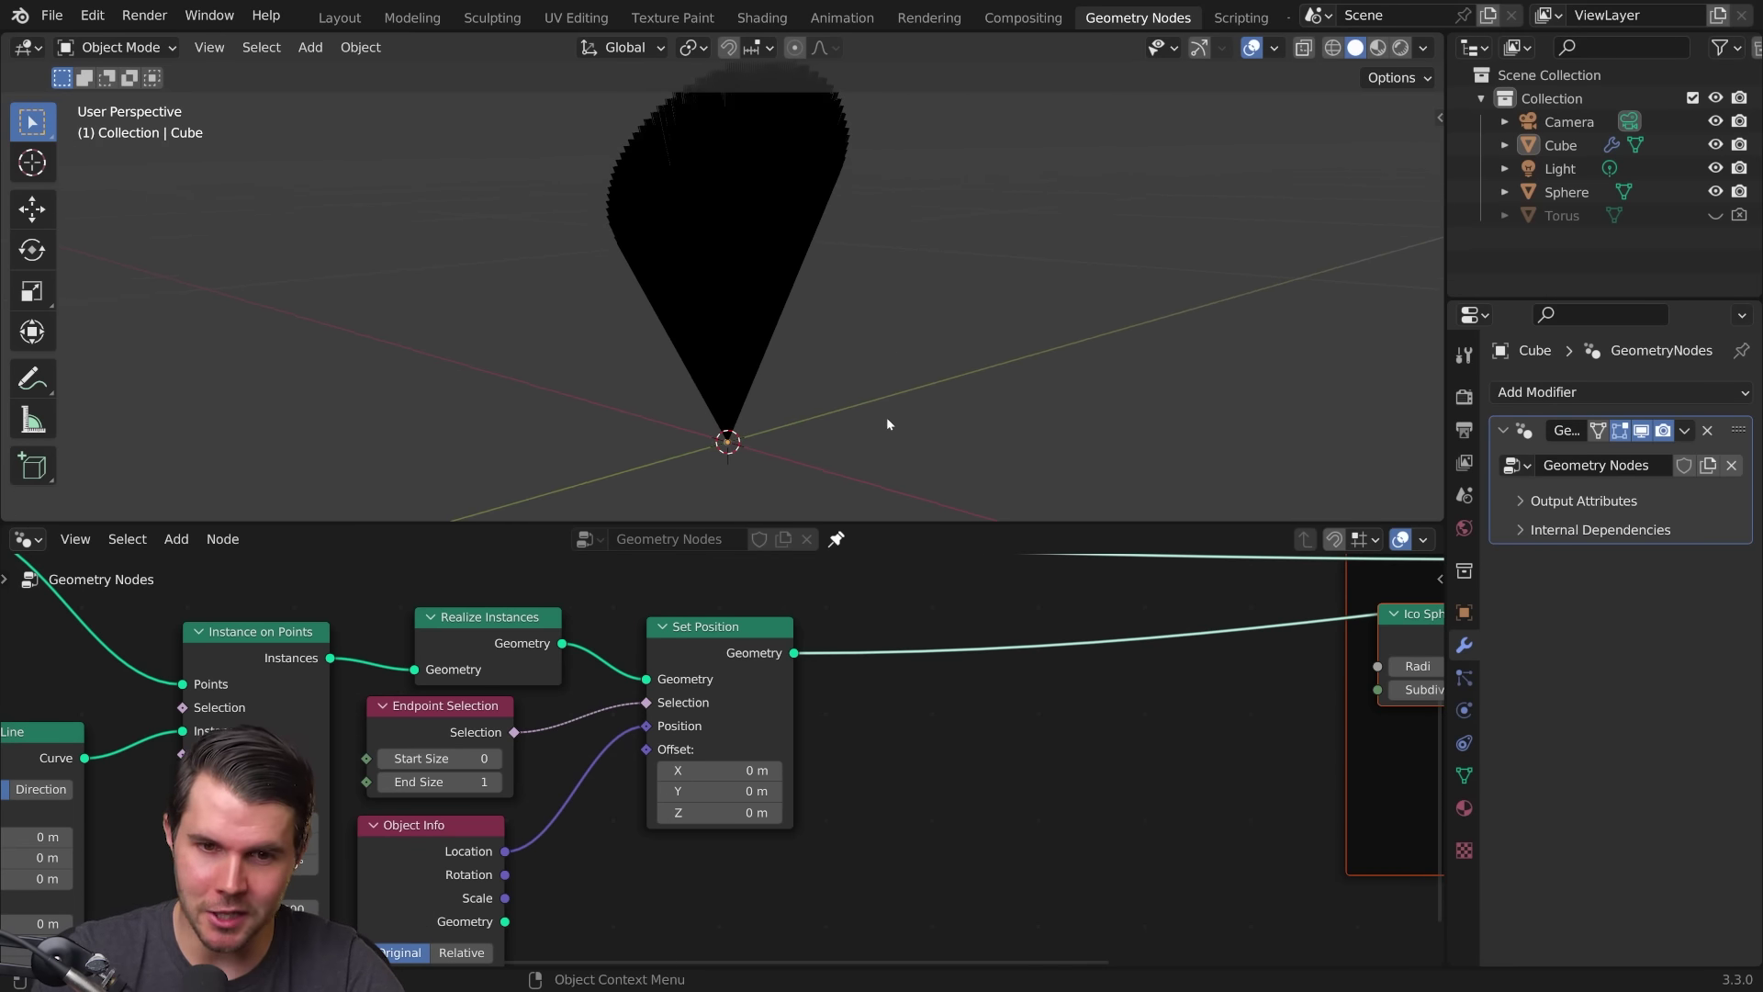
pyautogui.moveTo(855, 685); pyautogui.dragTo(691, 691, button='middle')
pyautogui.scroll(-1, 691, 689)
pyautogui.scroll(2, 692, 685)
# Step: Insert a Curve to Mesh node after Set Position
pyautogui.hotkey('shift', 'a')
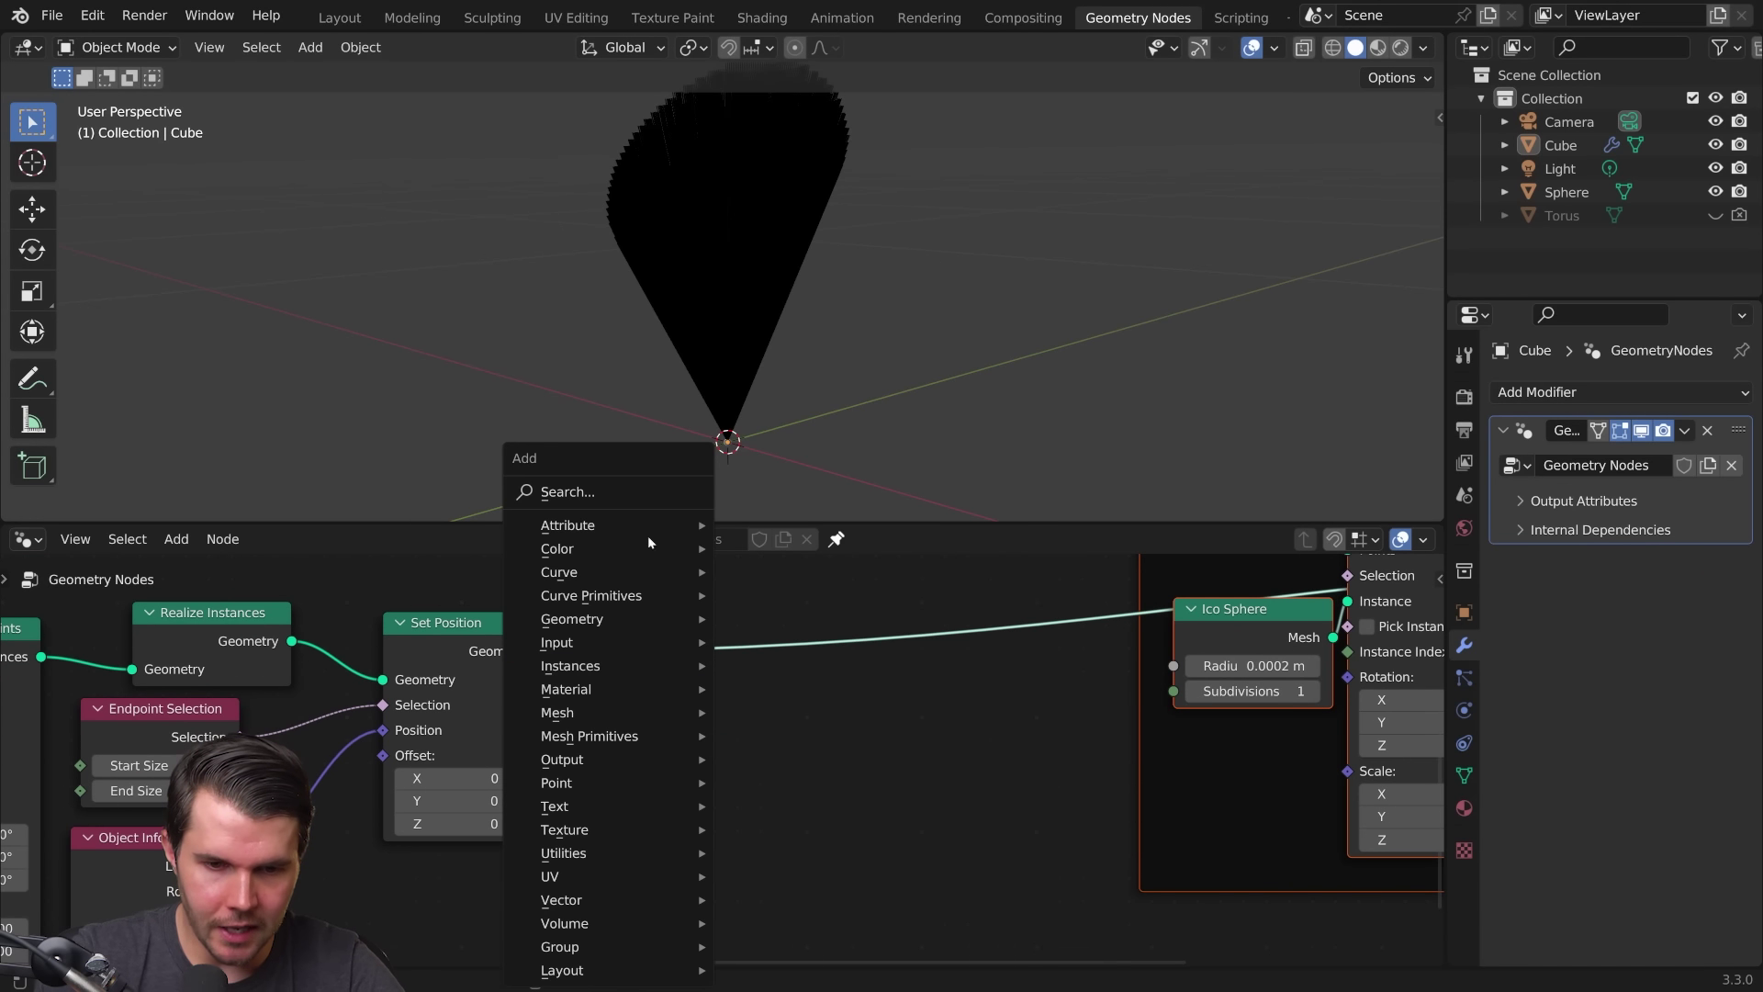
pyautogui.click(633, 496)
pyautogui.write('curve to m')
pyautogui.press('Return')
pyautogui.click(828, 662)
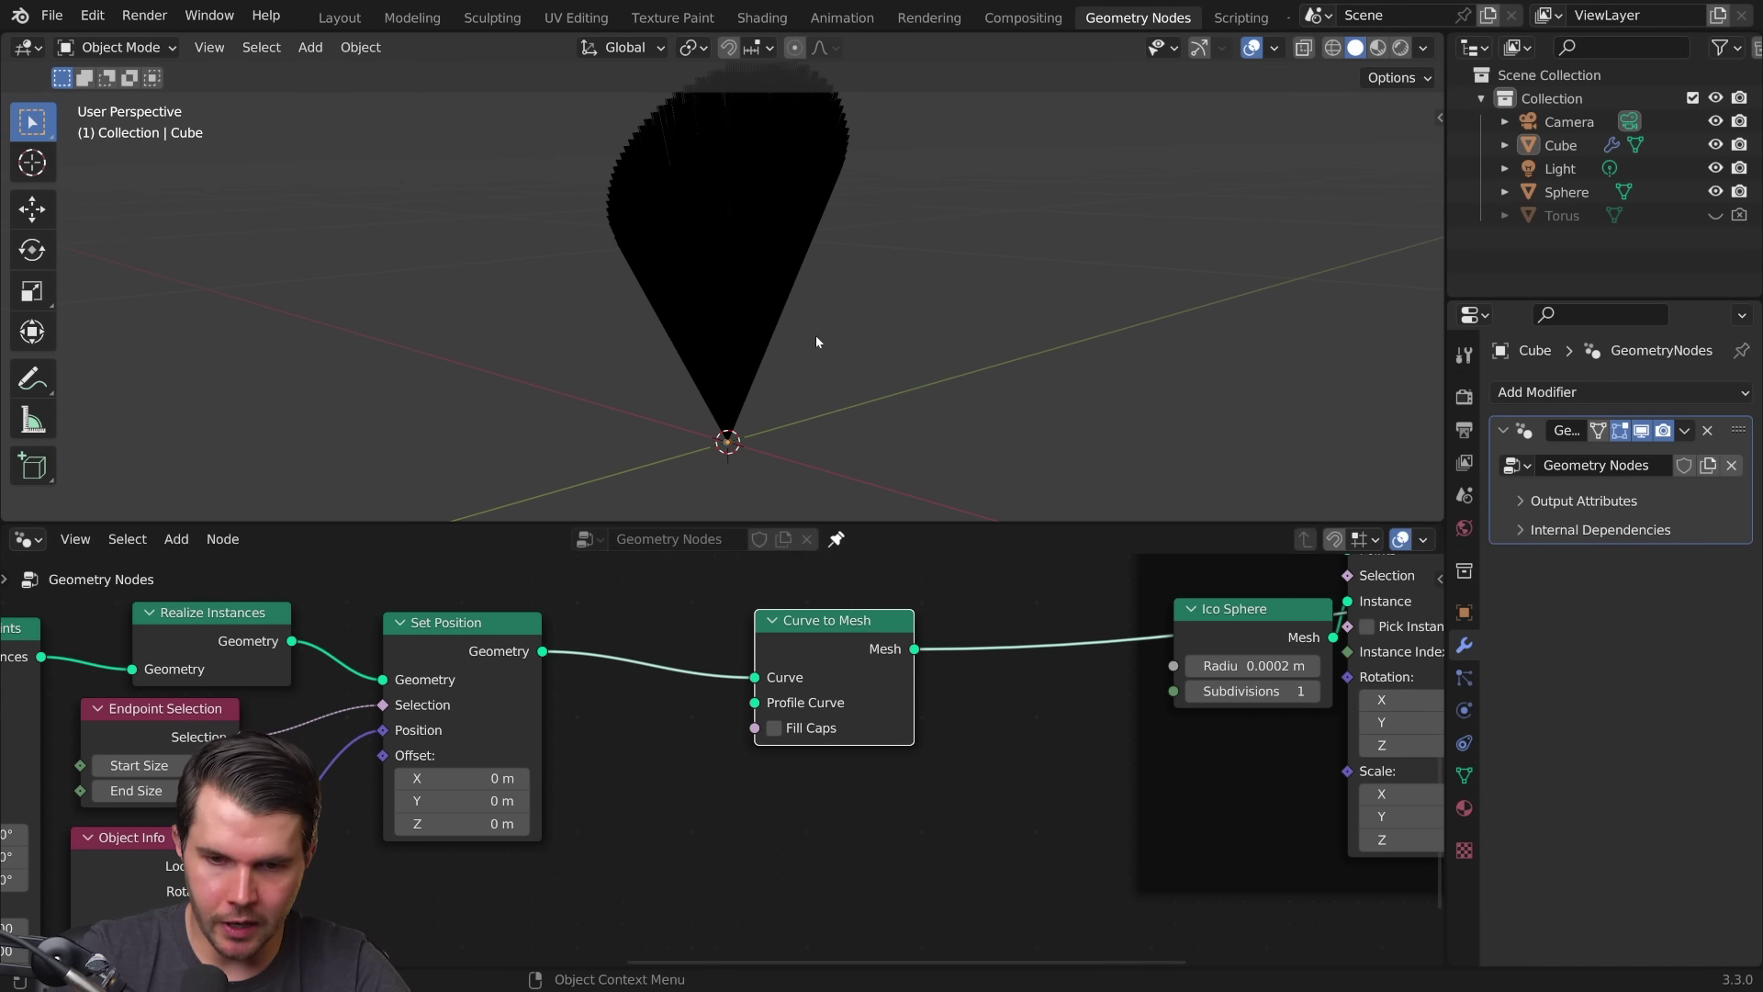
pyautogui.moveTo(805, 326); pyautogui.dragTo(869, 312, button='middle')
pyautogui.scroll(1, 869, 312)
pyautogui.scroll(2, 909, 334)
pyautogui.scroll(1, 846, 335)
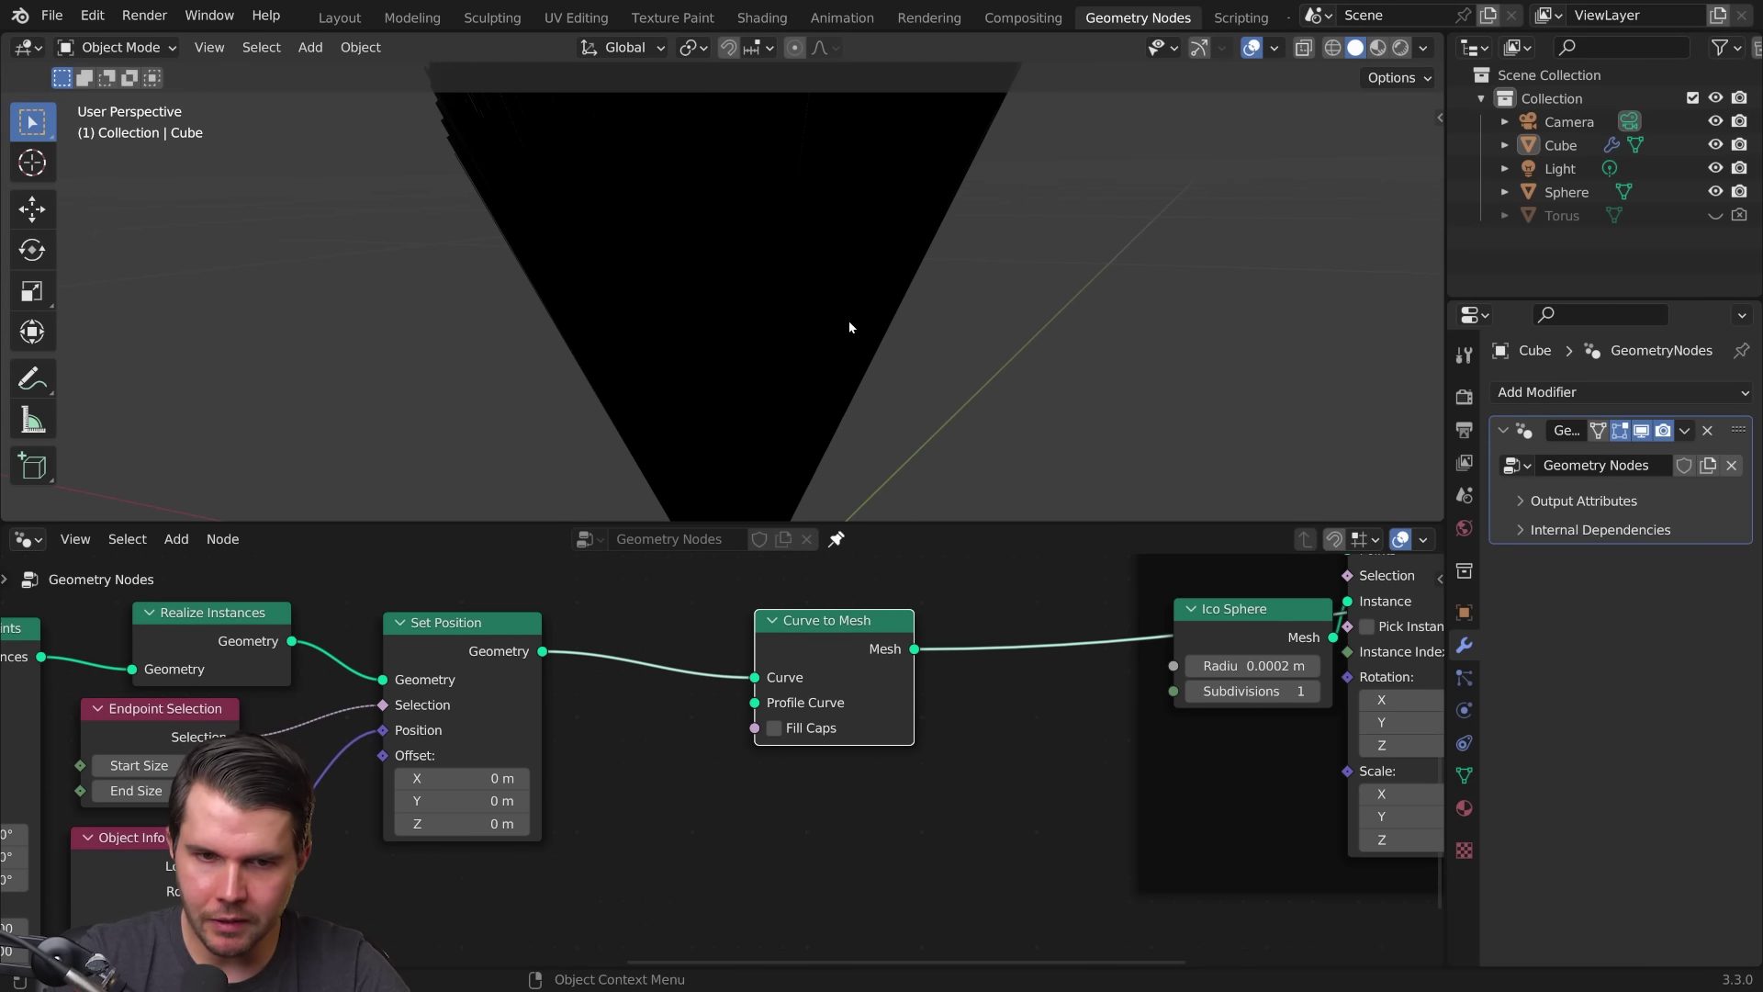
pyautogui.scroll(2, 848, 321)
pyautogui.scroll(1, 847, 372)
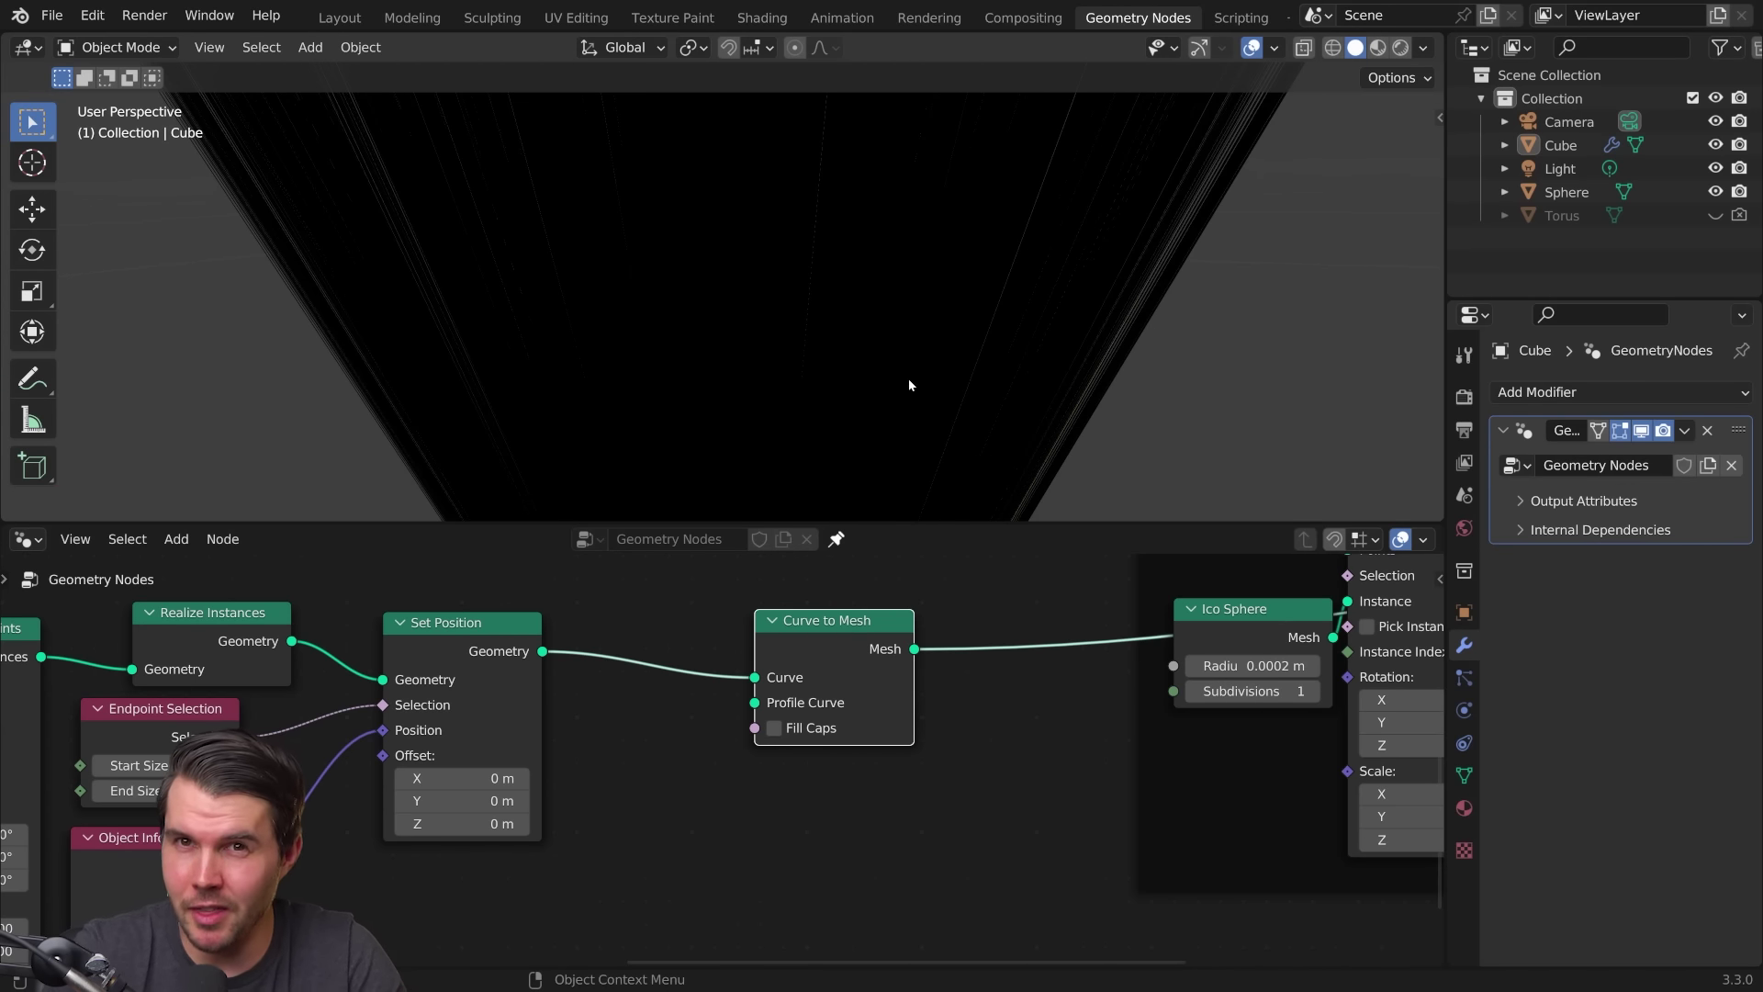
pyautogui.moveTo(772, 689); pyautogui.dragTo(780, 648, button='middle')
pyautogui.moveTo(762, 666)
pyautogui.mouseDown()
pyautogui.moveTo(830, 665)
pyautogui.moveTo(496, 711)
pyautogui.mouseUp()
pyautogui.write('curve ci')
# Step: Add a Curve Circle profile with radius 0.001 m and resolution 3
pyautogui.press('Return')
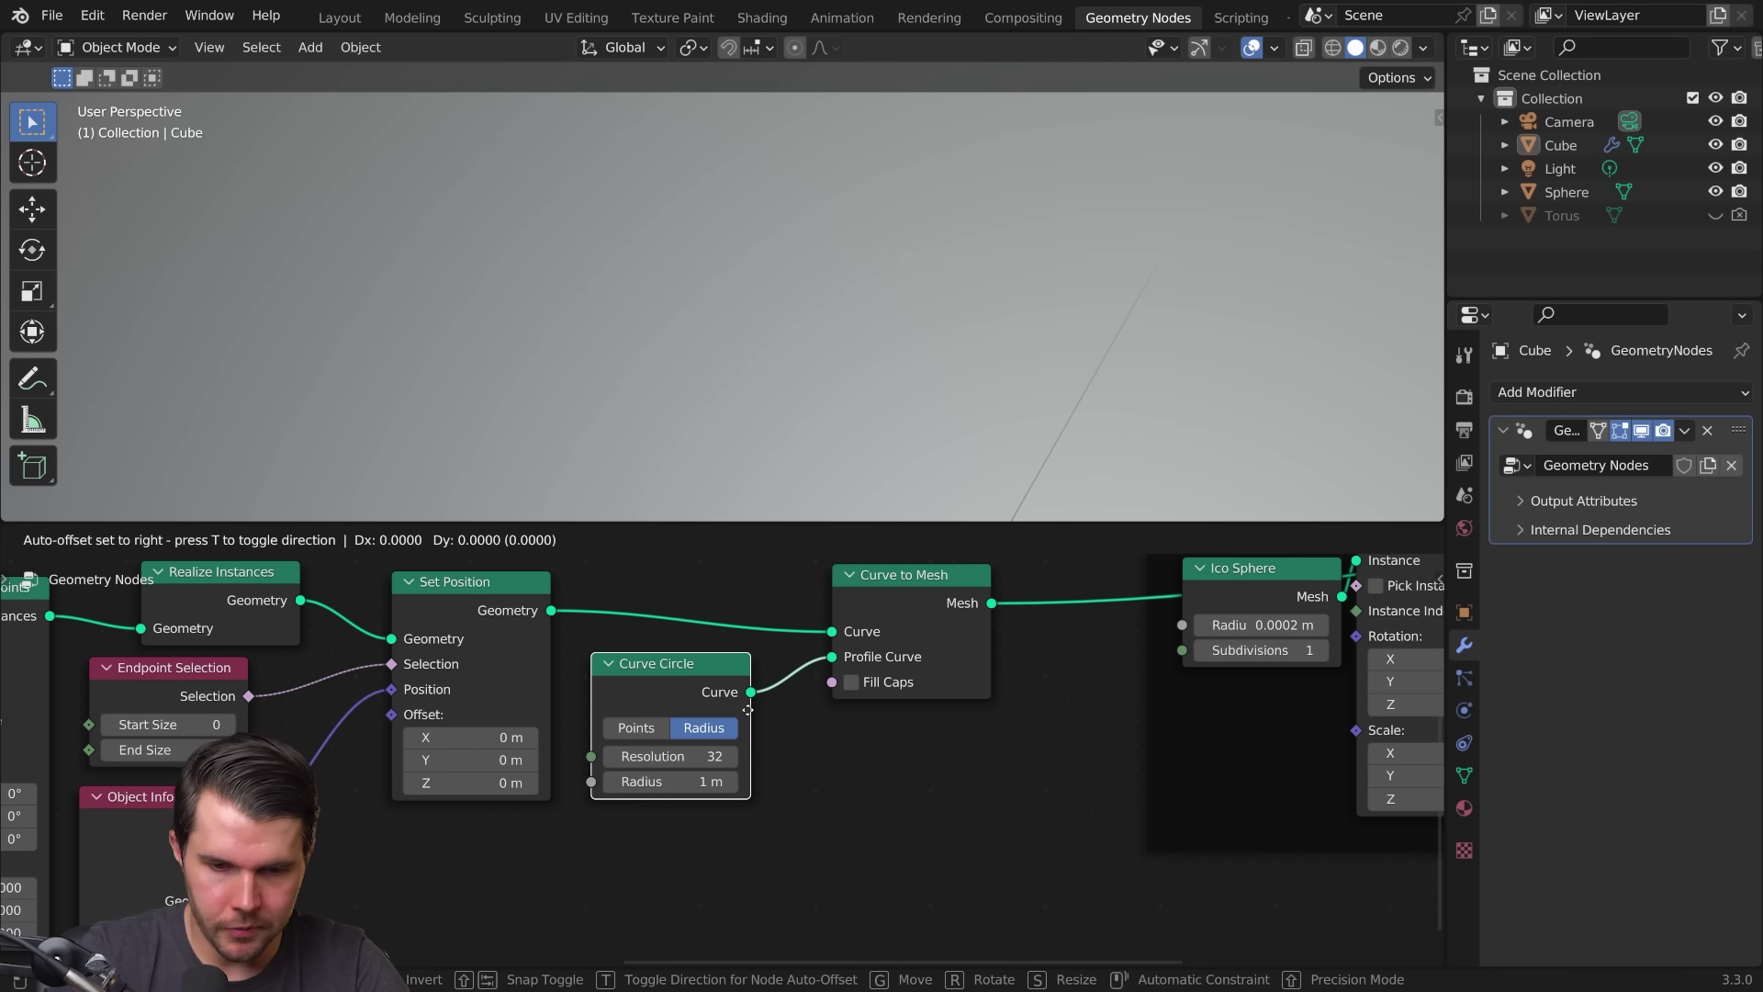
pyautogui.click(760, 709)
pyautogui.scroll(-2, 822, 394)
pyautogui.scroll(-3, 827, 366)
pyautogui.scroll(-3, 827, 341)
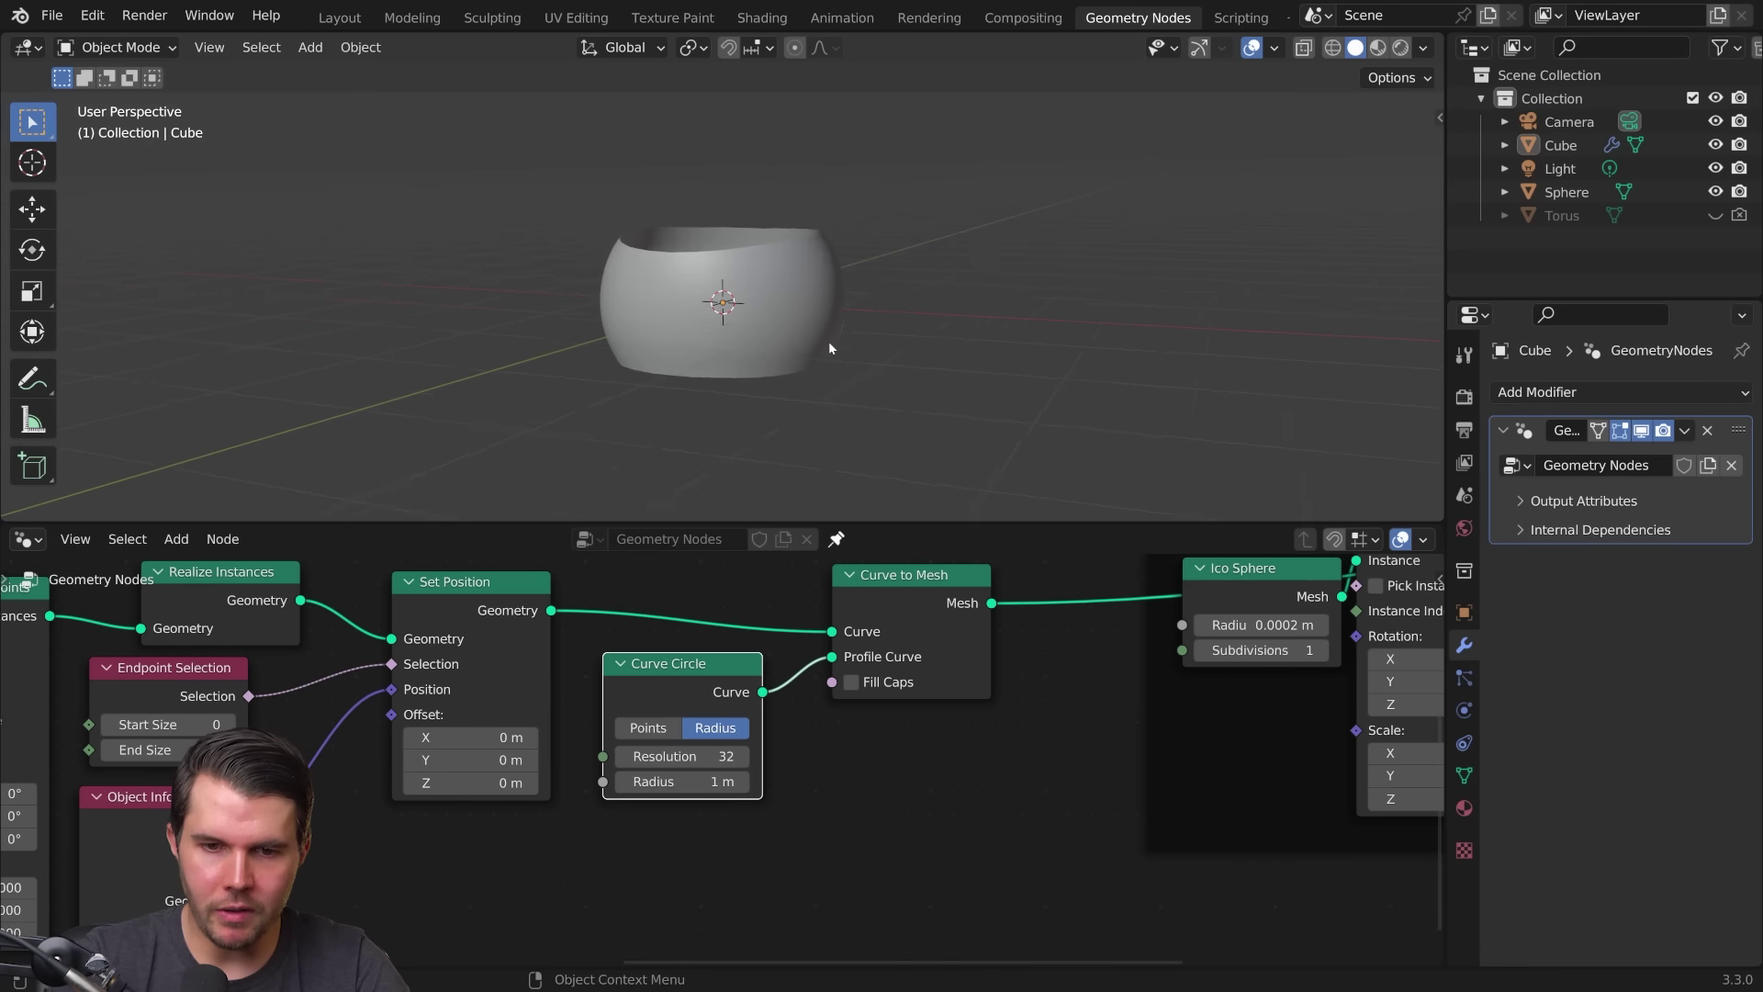
pyautogui.scroll(2, 775, 412)
pyautogui.scroll(3, 767, 408)
pyautogui.scroll(3, 815, 380)
pyautogui.scroll(1, 815, 379)
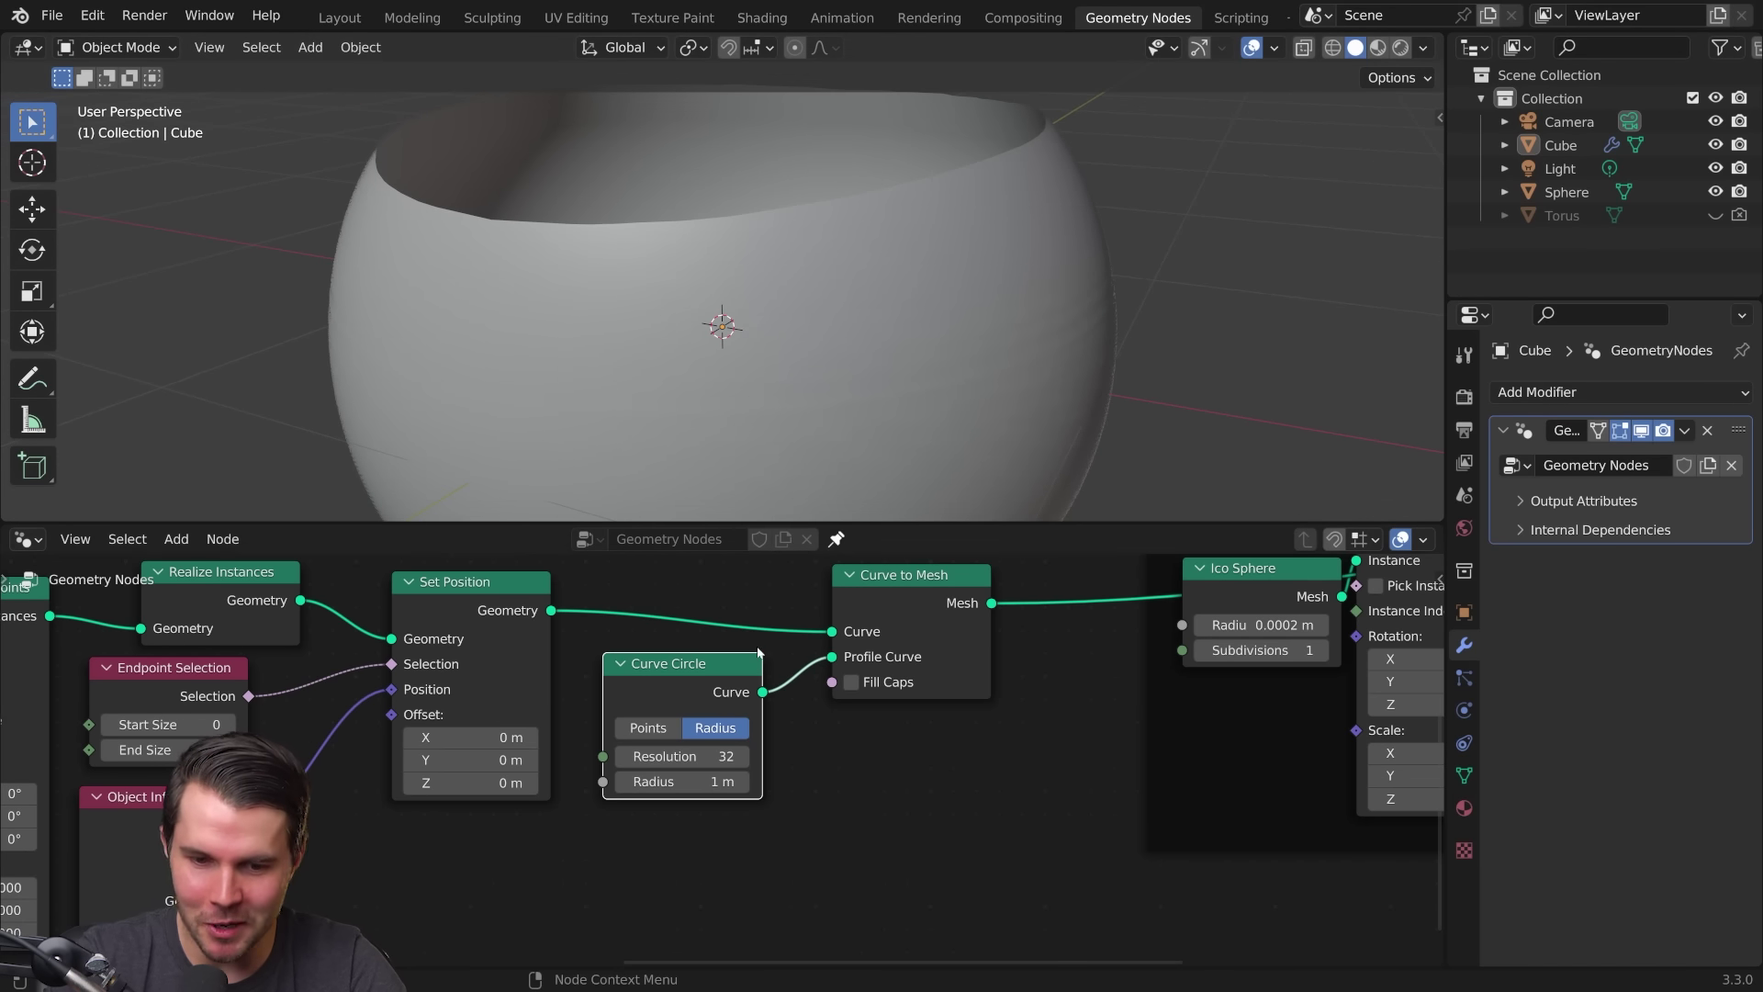
pyautogui.scroll(2, 718, 751)
pyautogui.write('.001')
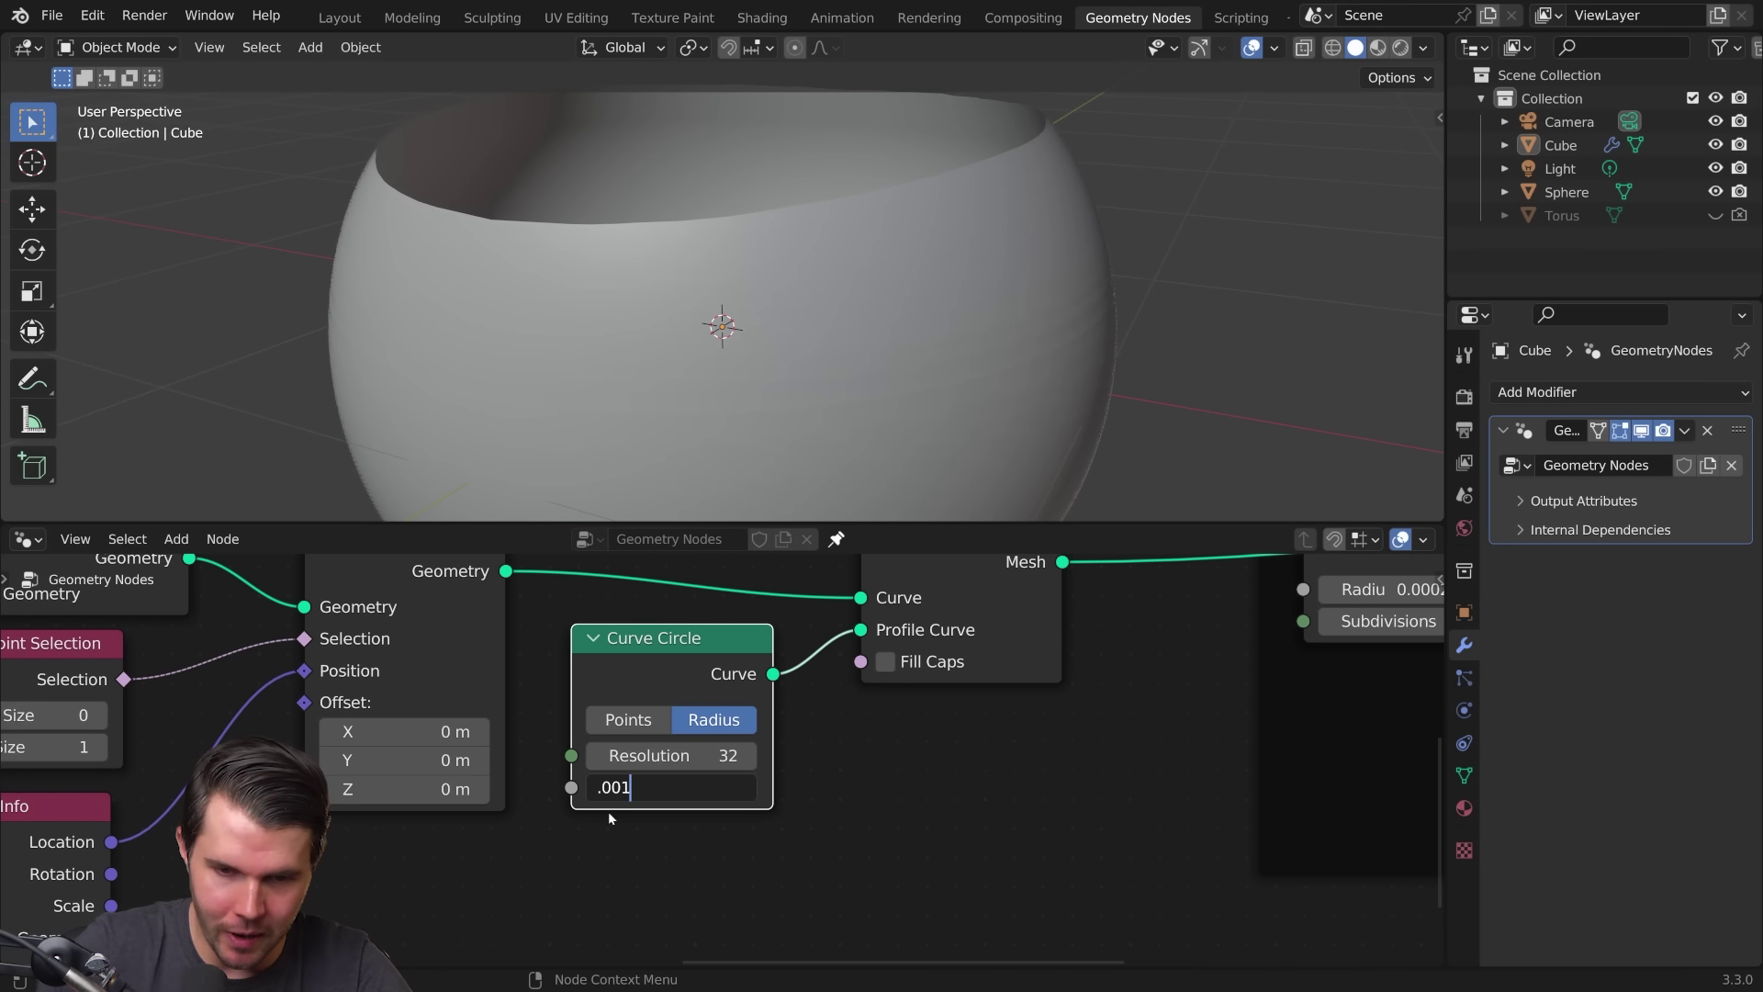
pyautogui.press('Return')
pyautogui.scroll(2, 873, 348)
pyautogui.scroll(2, 878, 352)
pyautogui.scroll(2, 760, 257)
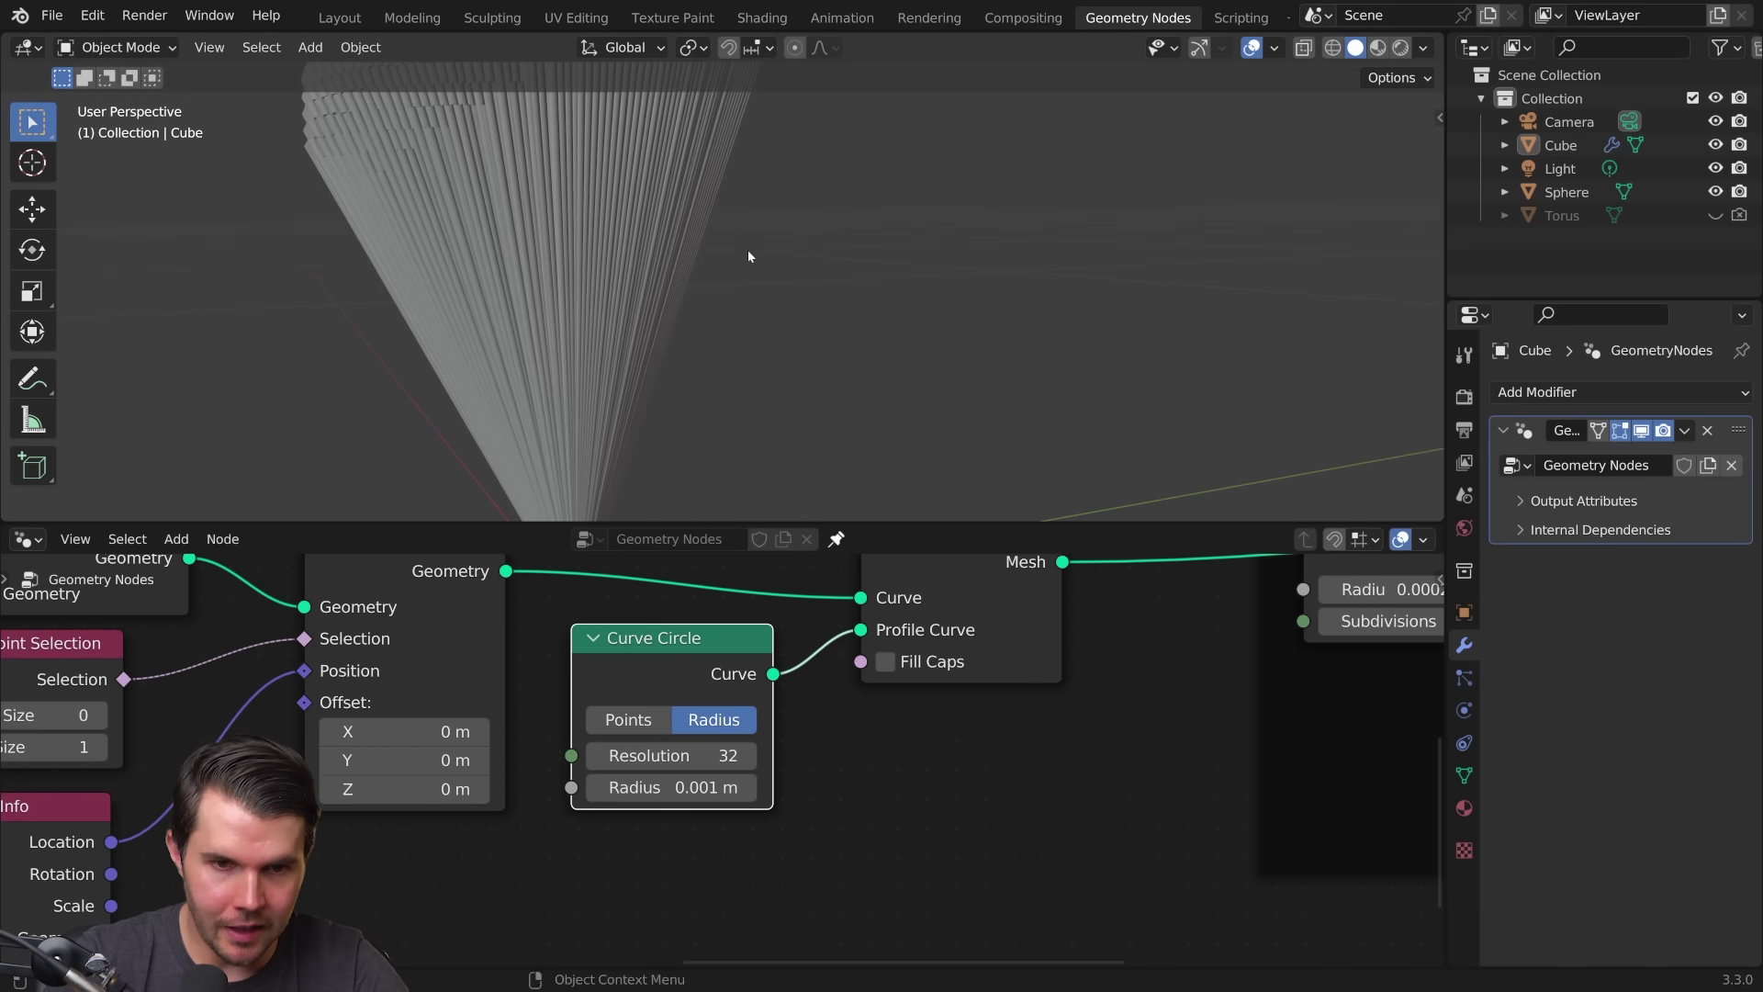
pyautogui.scroll(2, 759, 258)
pyautogui.scroll(1, 685, 753)
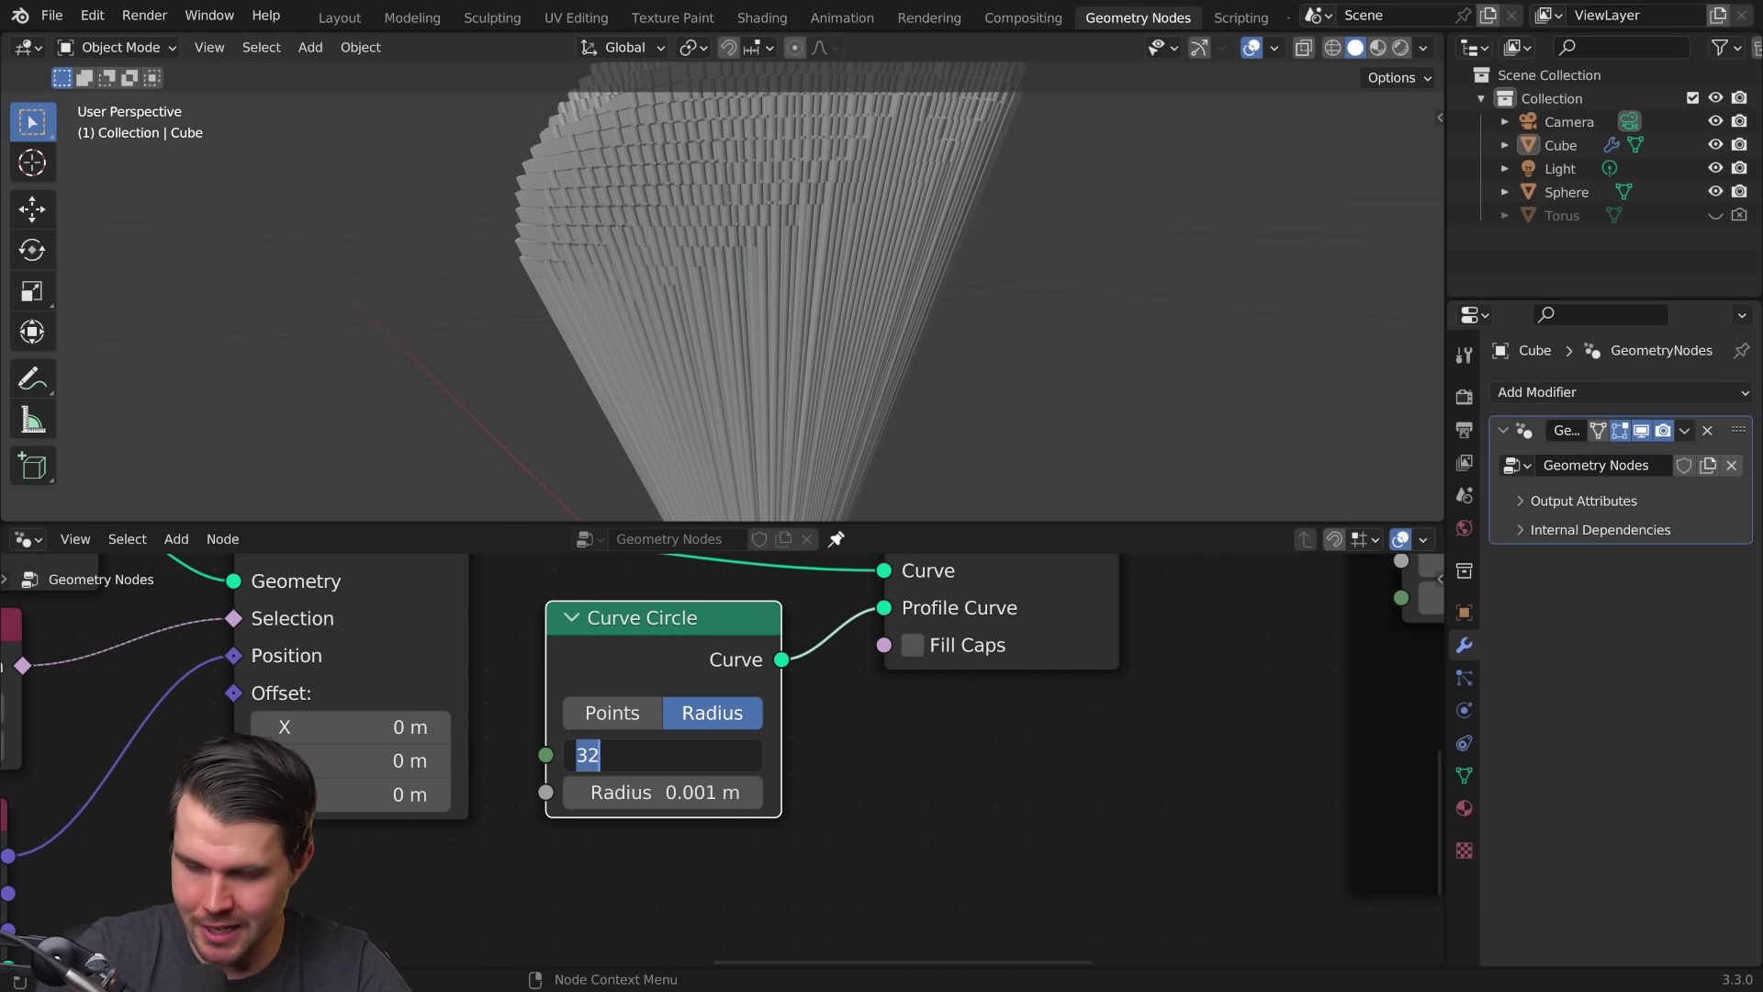
pyautogui.write('3')
pyautogui.press('Return')
pyautogui.scroll(2, 964, 220)
pyautogui.scroll(2, 902, 276)
pyautogui.scroll(2, 882, 303)
pyautogui.scroll(2, 840, 290)
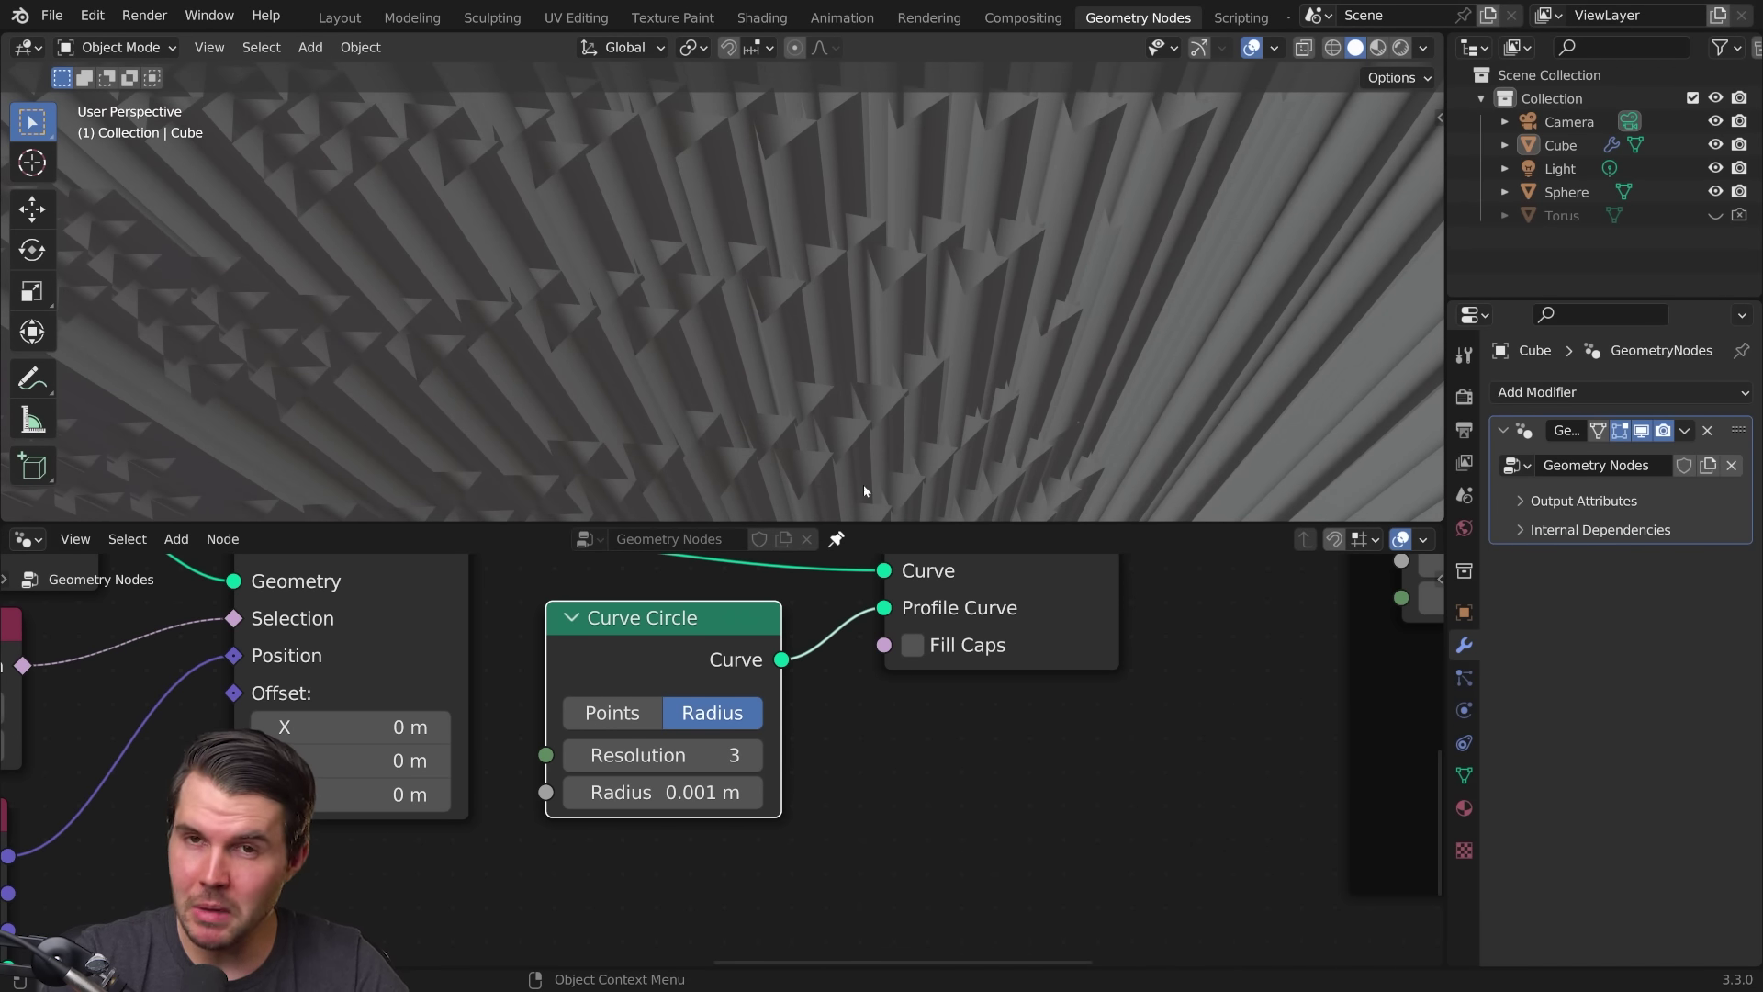
pyautogui.moveTo(865, 497)
pyautogui.mouseDown(button='middle')
pyautogui.moveTo(957, 295)
pyautogui.moveTo(888, 412)
pyautogui.moveTo(726, 307)
pyautogui.moveTo(815, 324)
pyautogui.moveTo(1007, 566)
pyautogui.mouseUp(button='middle')
pyautogui.scroll(-3, 956, 295)
pyautogui.scroll(-2, 1076, 441)
pyautogui.scroll(-2, 1125, 714)
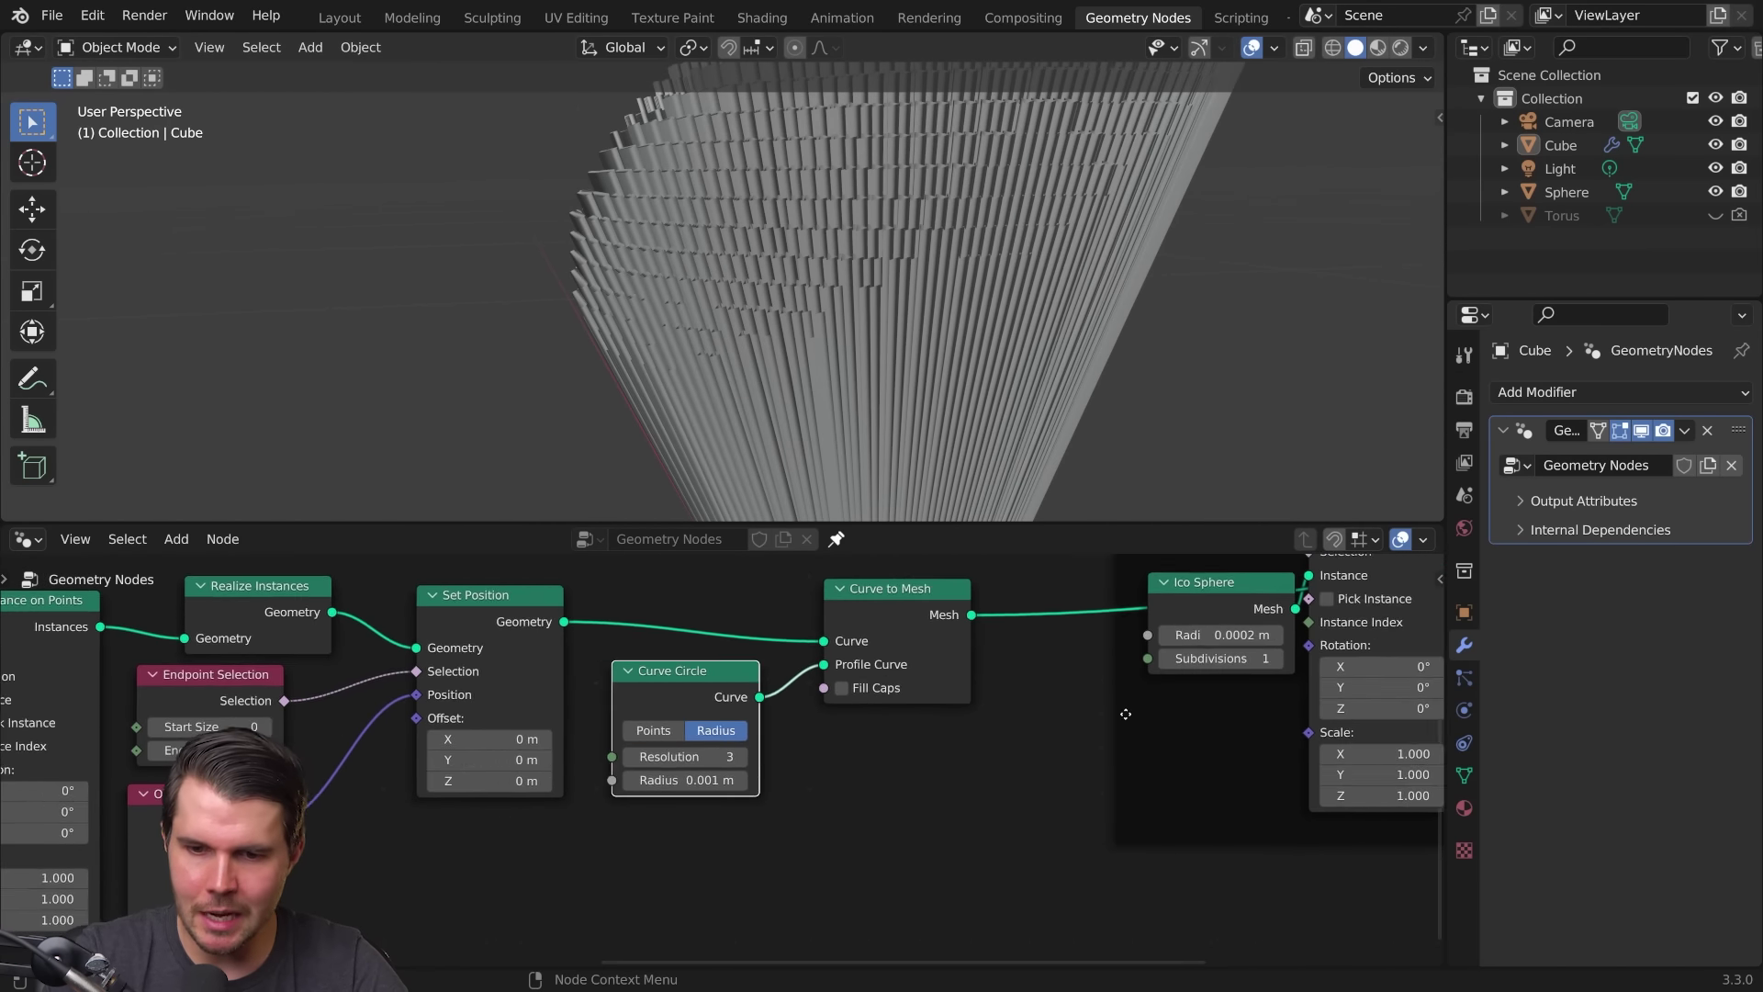
pyautogui.scroll(-2, 1124, 713)
pyautogui.scroll(-2, 1089, 702)
pyautogui.scroll(-1, 1047, 696)
# Step: Combine the Pixels Set Material output with the tubes through a Join Geometry node
pyautogui.moveTo(1029, 687)
pyautogui.mouseDown()
pyautogui.moveTo(1108, 826)
pyautogui.moveTo(1126, 772)
pyautogui.mouseUp()
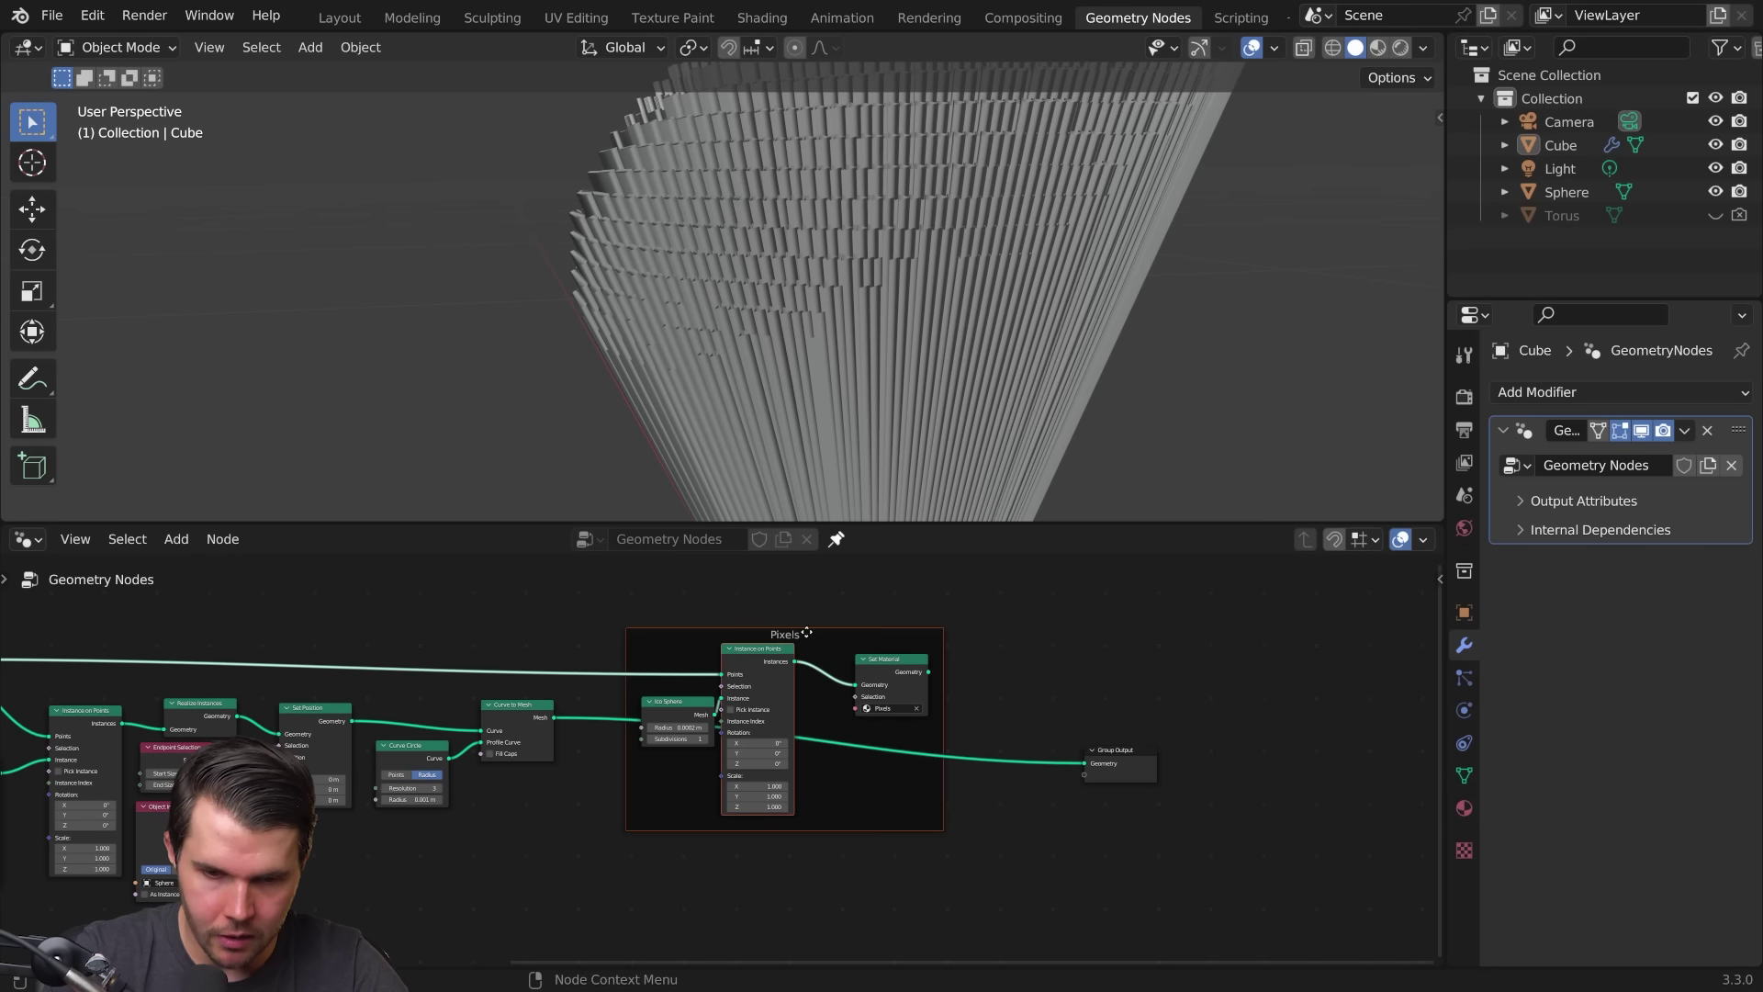
pyautogui.moveTo(813, 638); pyautogui.dragTo(641, 591)
pyautogui.moveTo(641, 590); pyautogui.dragTo(720, 665, button='middle')
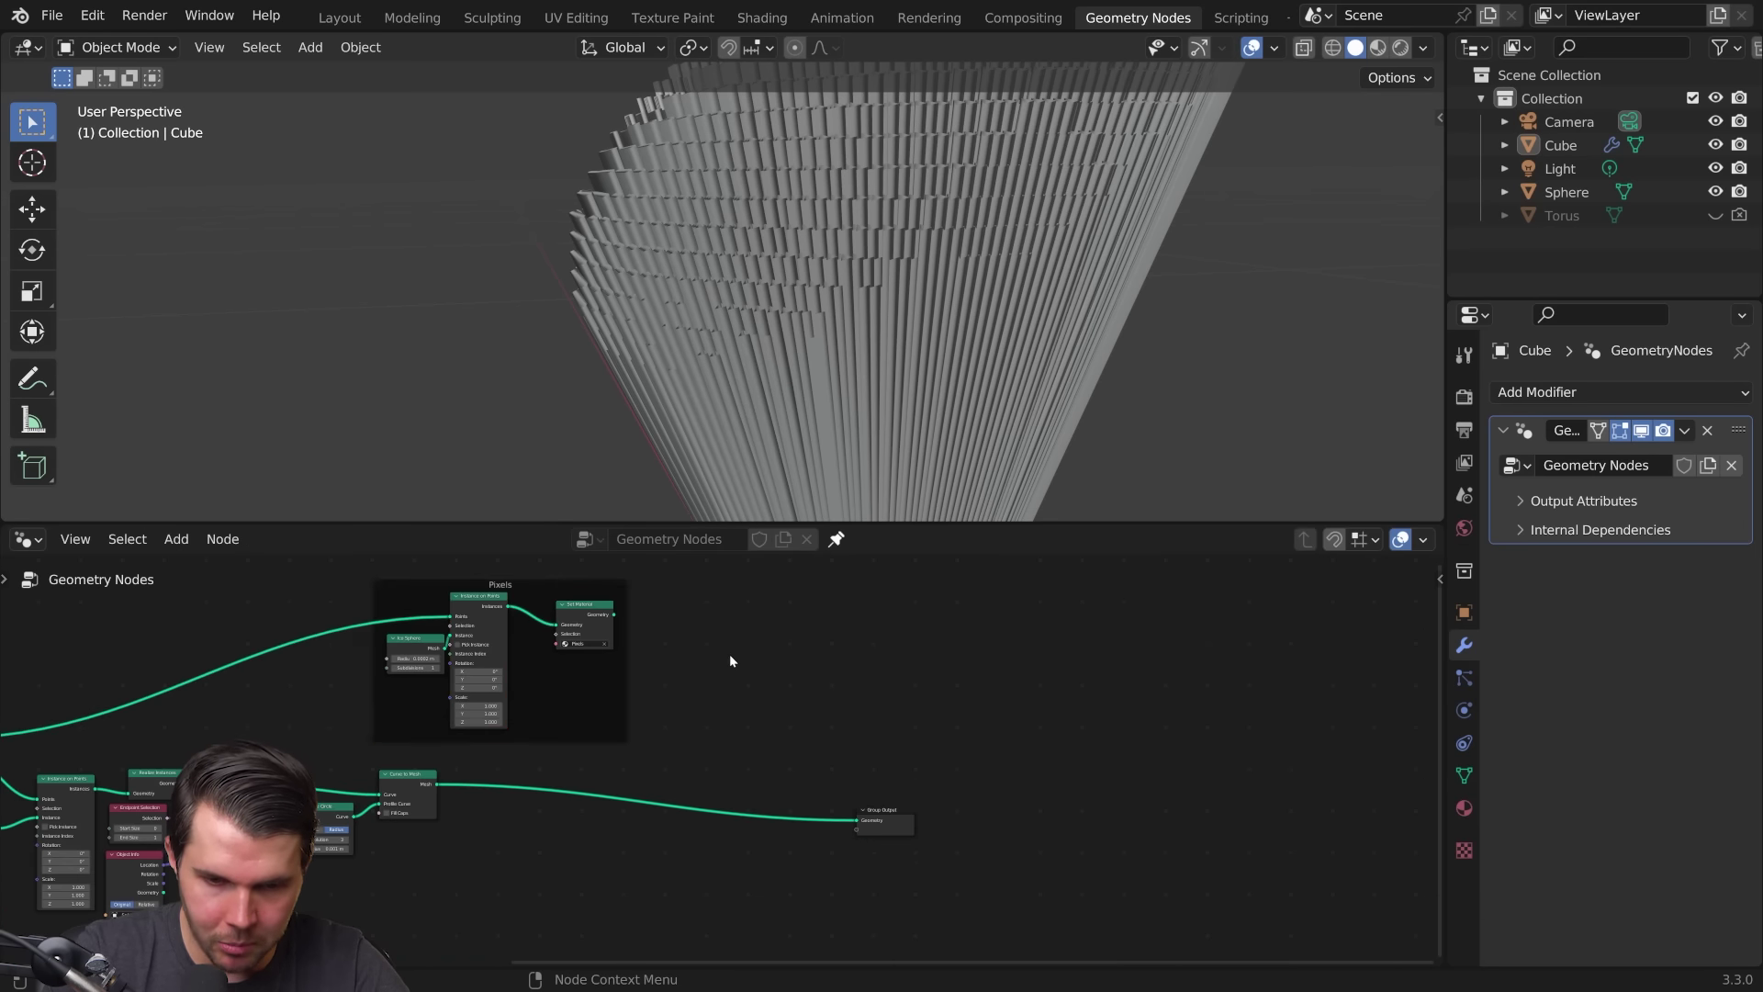
pyautogui.hotkey('shift', 'a')
pyautogui.click(575, 491)
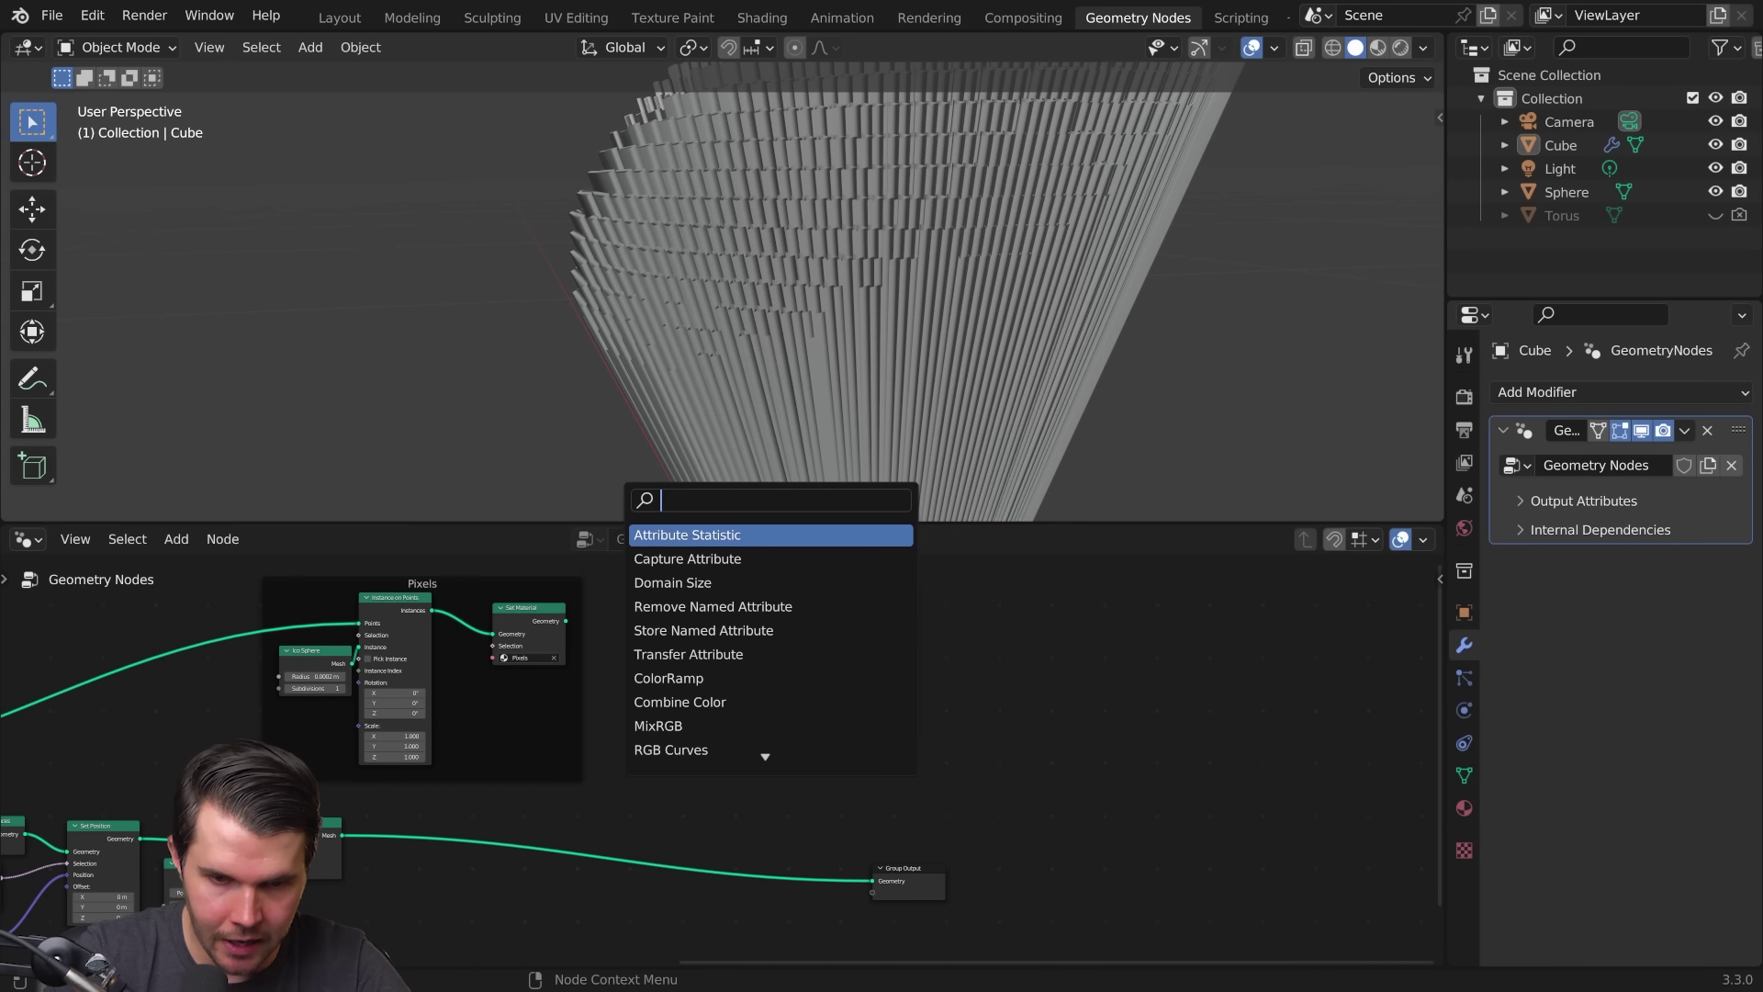
pyautogui.write('join')
pyautogui.press('Down')
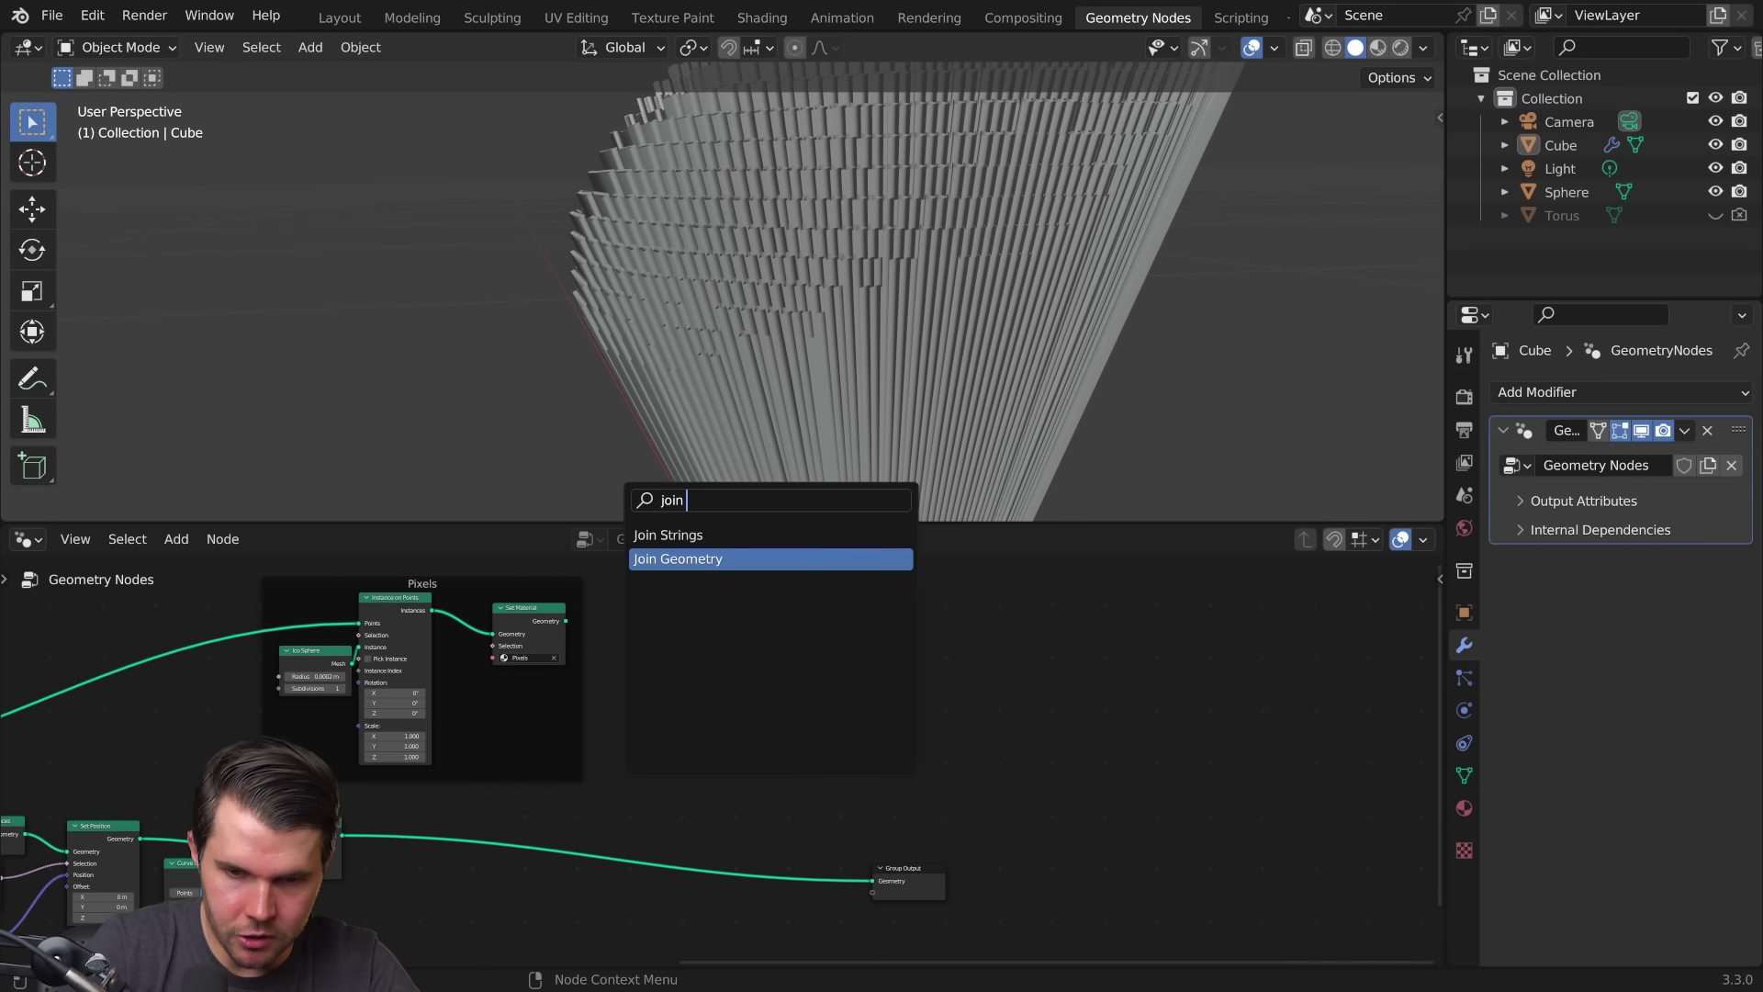
pyautogui.press('Return')
pyautogui.click(720, 824)
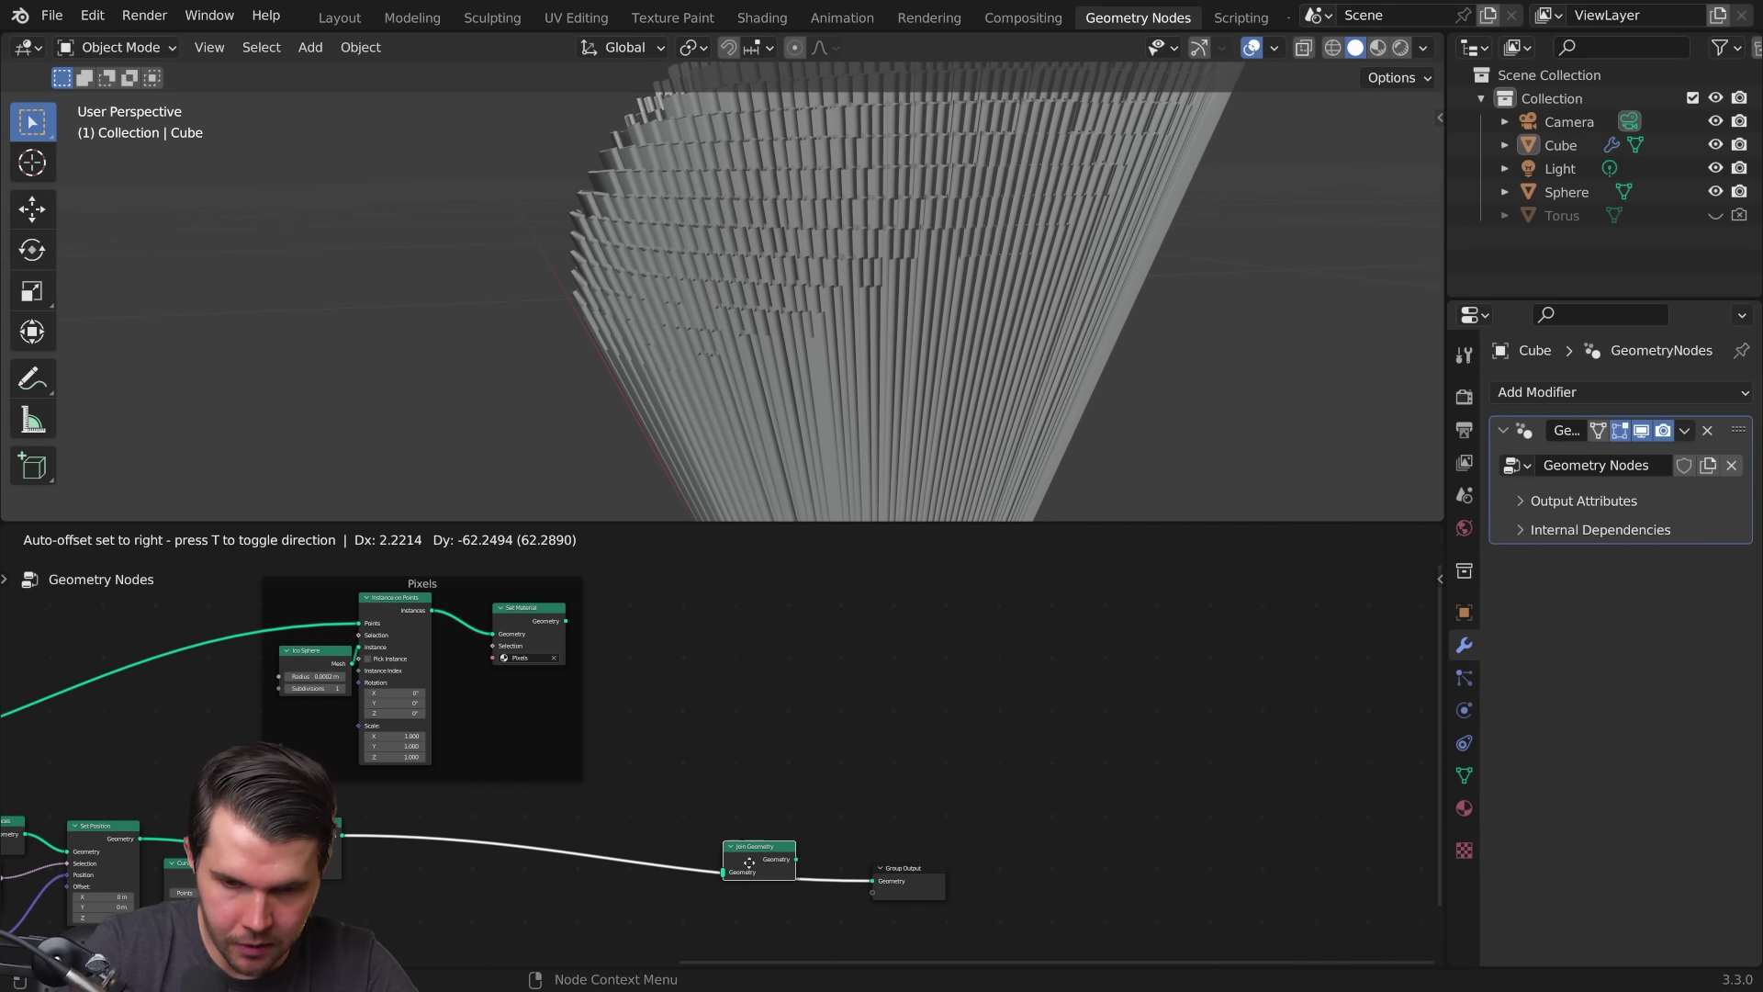
pyautogui.moveTo(564, 622); pyautogui.dragTo(723, 871)
pyautogui.moveTo(557, 764)
pyautogui.mouseDown(button='middle')
pyautogui.moveTo(834, 765)
pyautogui.moveTo(942, 709)
pyautogui.mouseUp(button='middle')
pyautogui.scroll(3, 736, 805)
pyautogui.scroll(2, 734, 809)
# Step: Thin the Curve Circle radius to 0.0001 m, then settle on 0.0002 m
pyautogui.click(644, 863)
pyautogui.write('0')
pyautogui.press('Return')
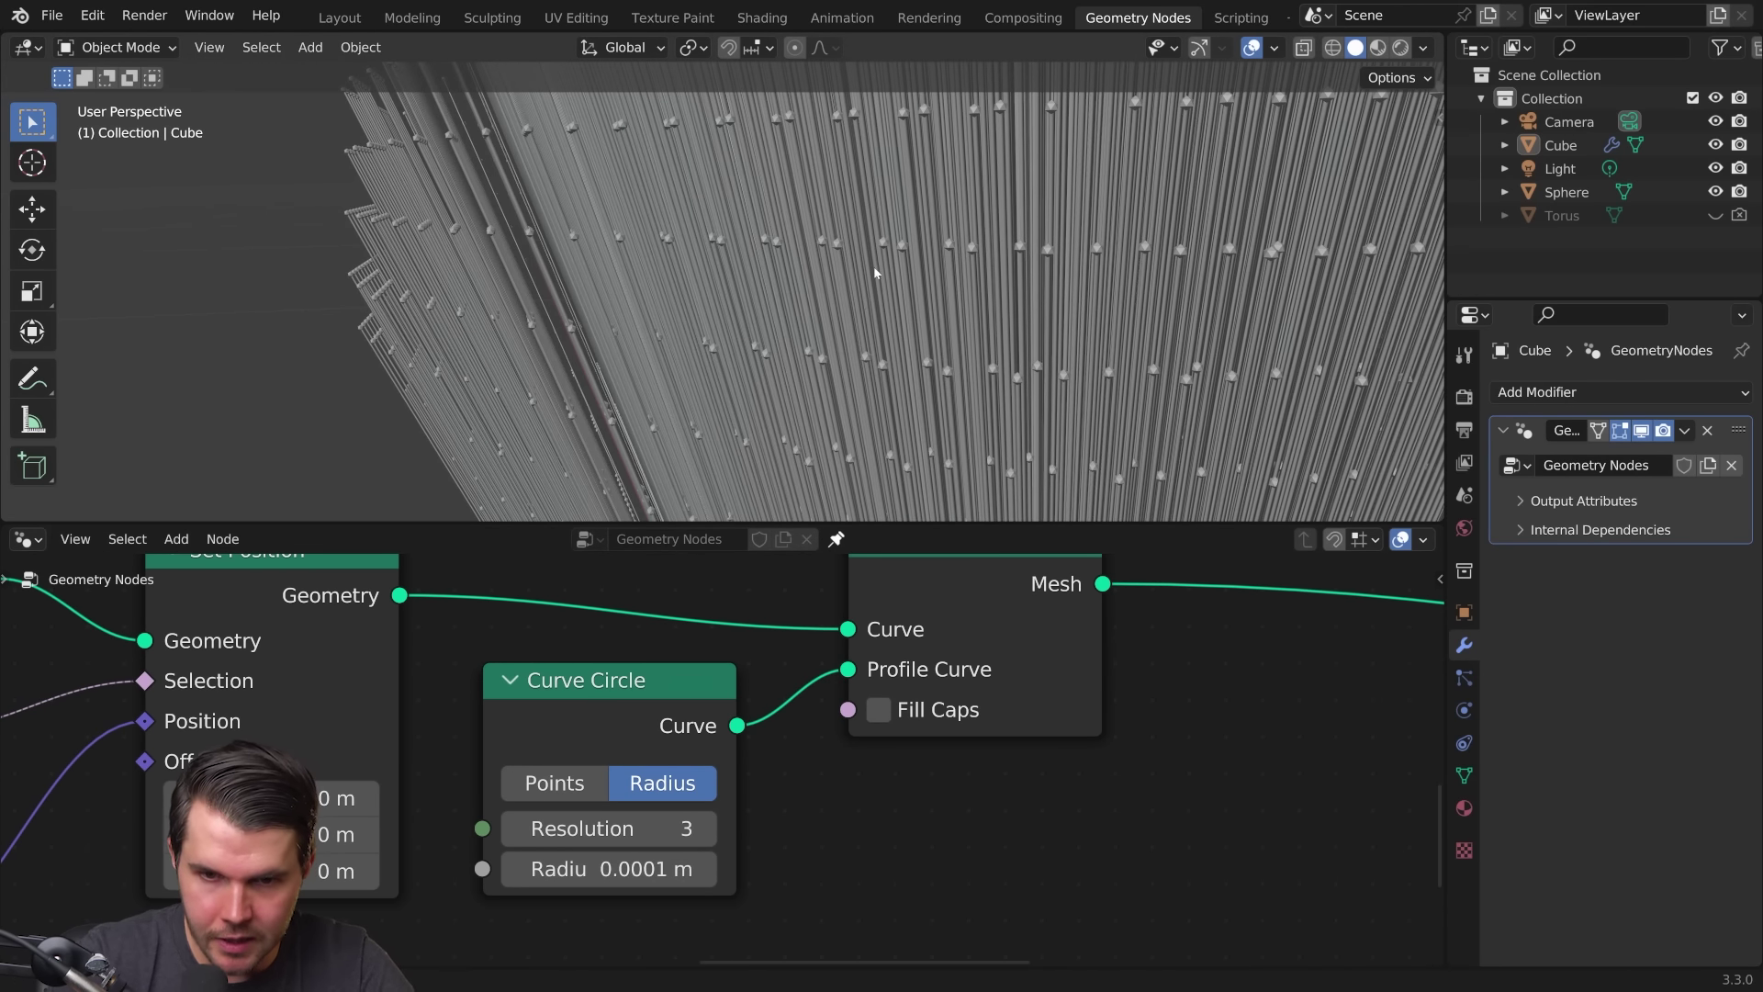
pyautogui.scroll(2, 875, 265)
pyautogui.scroll(3, 876, 258)
pyautogui.moveTo(875, 258)
pyautogui.mouseDown(button='middle')
pyautogui.moveTo(859, 285)
pyautogui.moveTo(843, 276)
pyautogui.mouseUp(button='middle')
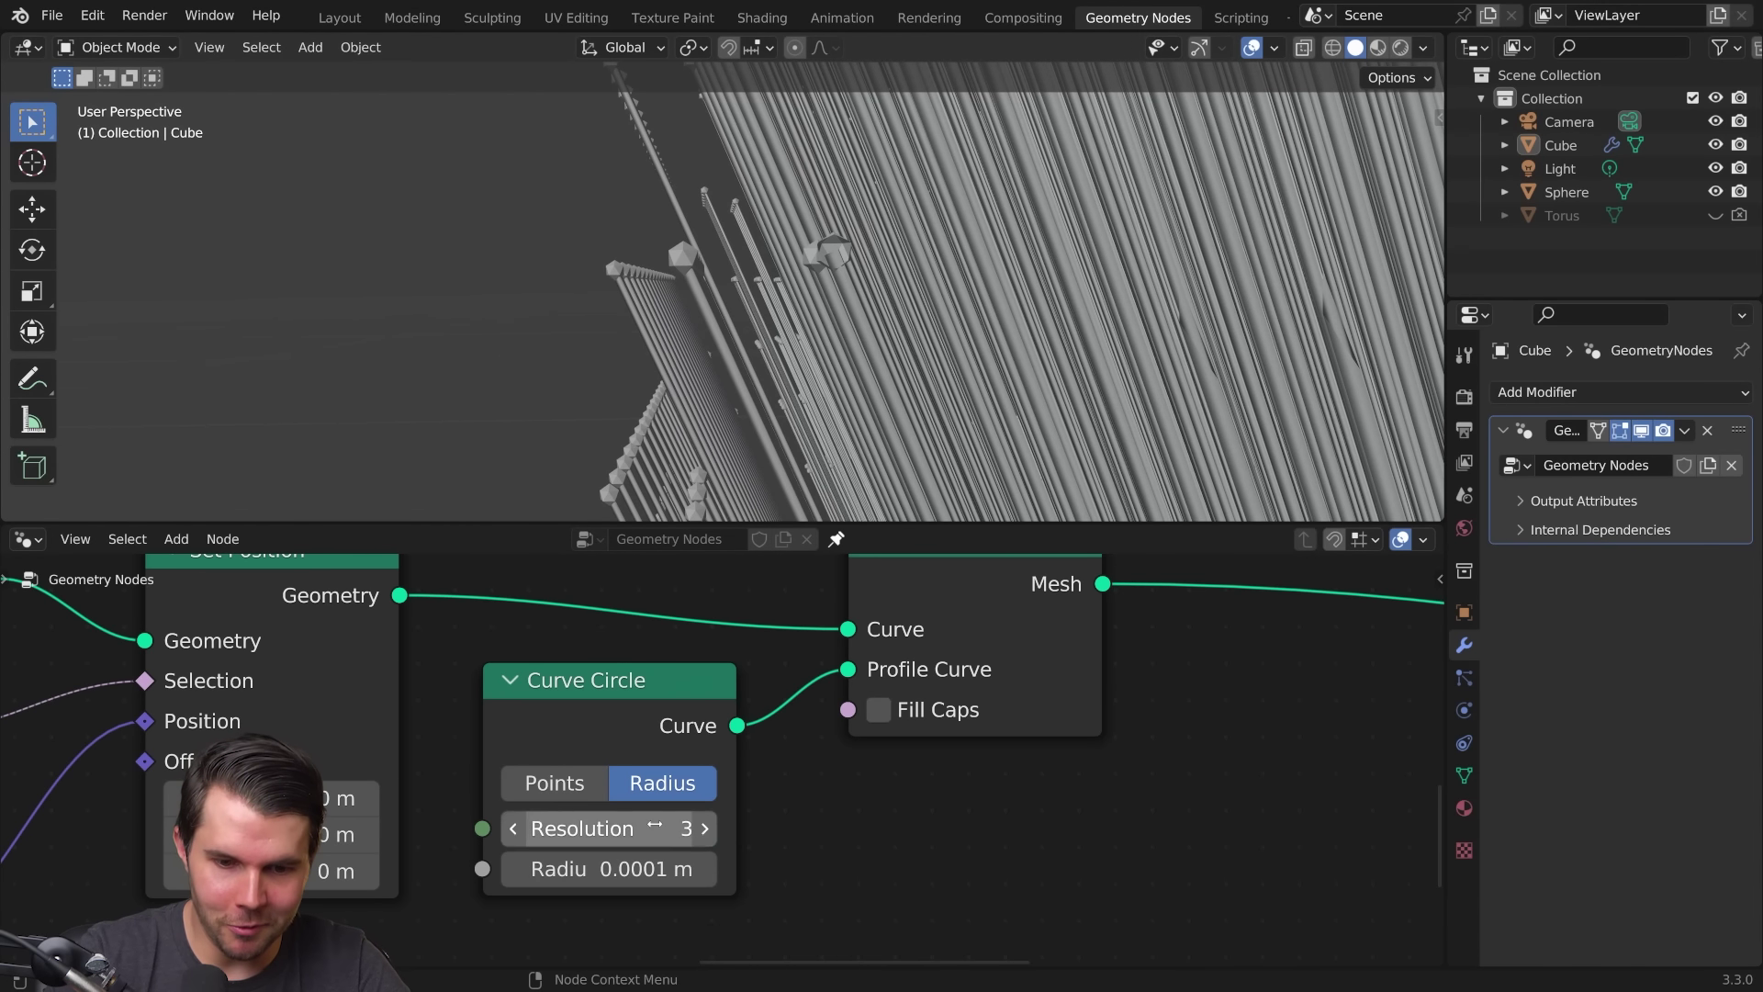
pyautogui.click(648, 869)
pyautogui.write('2')
pyautogui.press('Return')
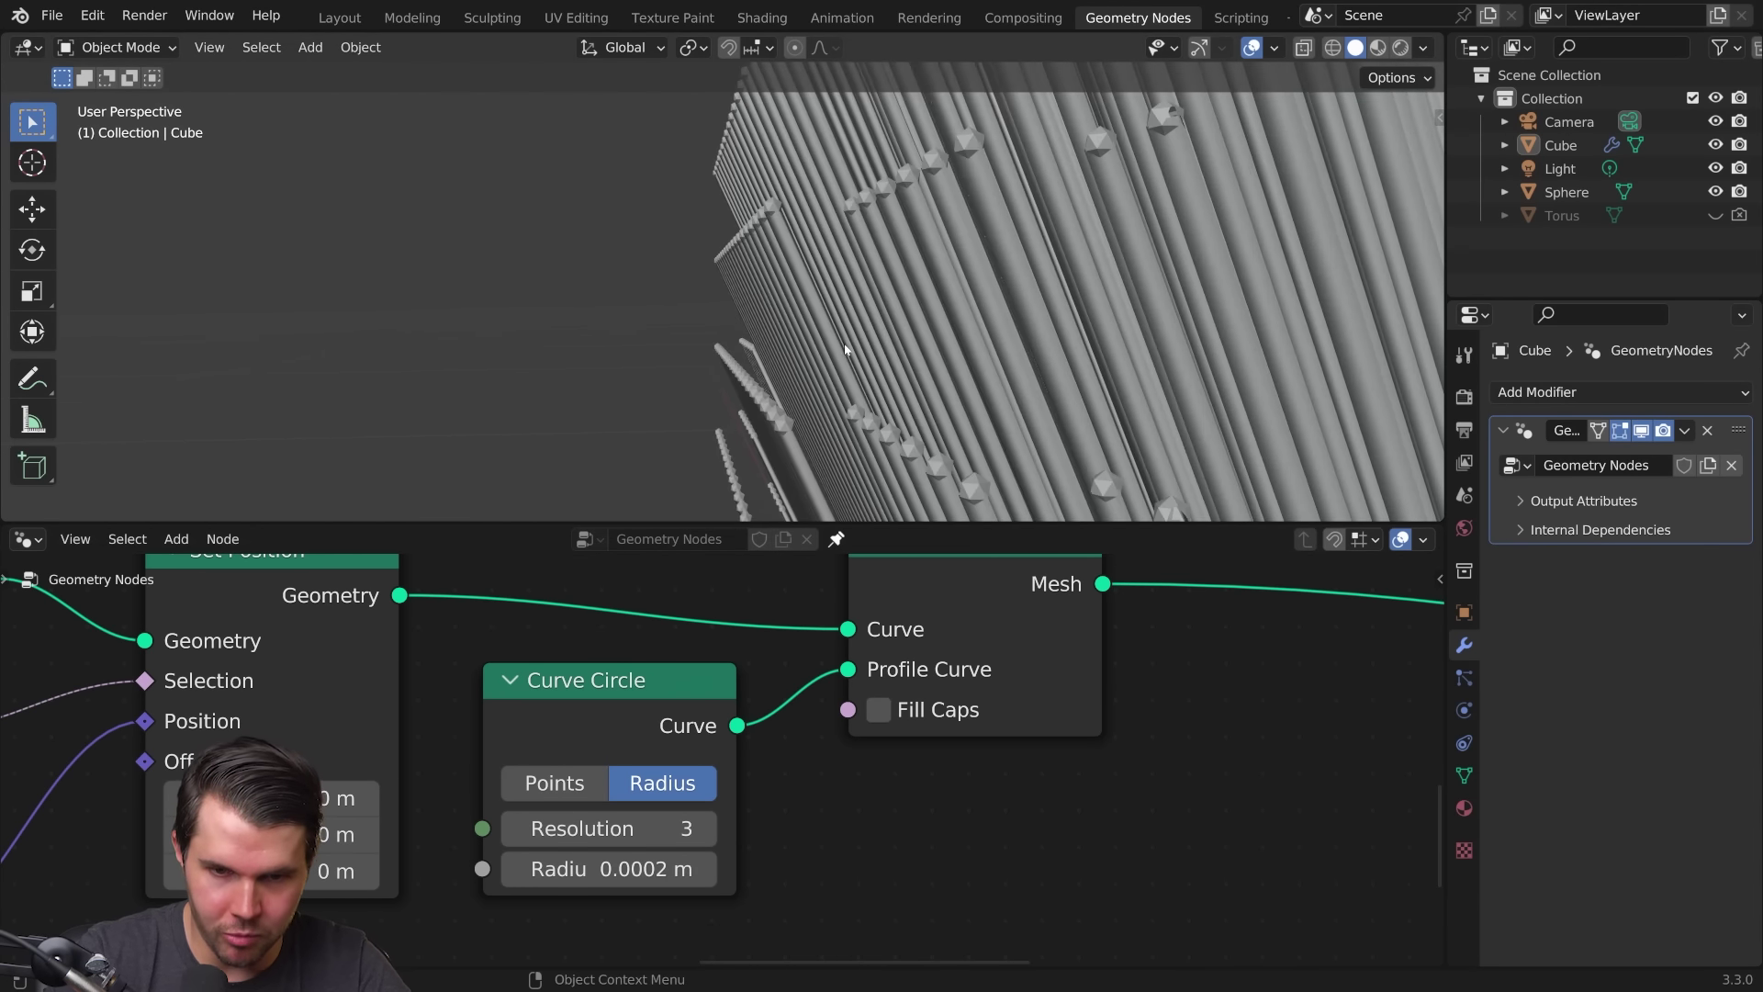
pyautogui.scroll(-8, 892, 329)
# Step: Preview in Rendered shading with overlays hidden, looking up at the glowing torus
pyautogui.moveTo(1066, 347); pyautogui.dragTo(881, 309, button='middle')
pyautogui.press('z')
pyautogui.click(889, 231)
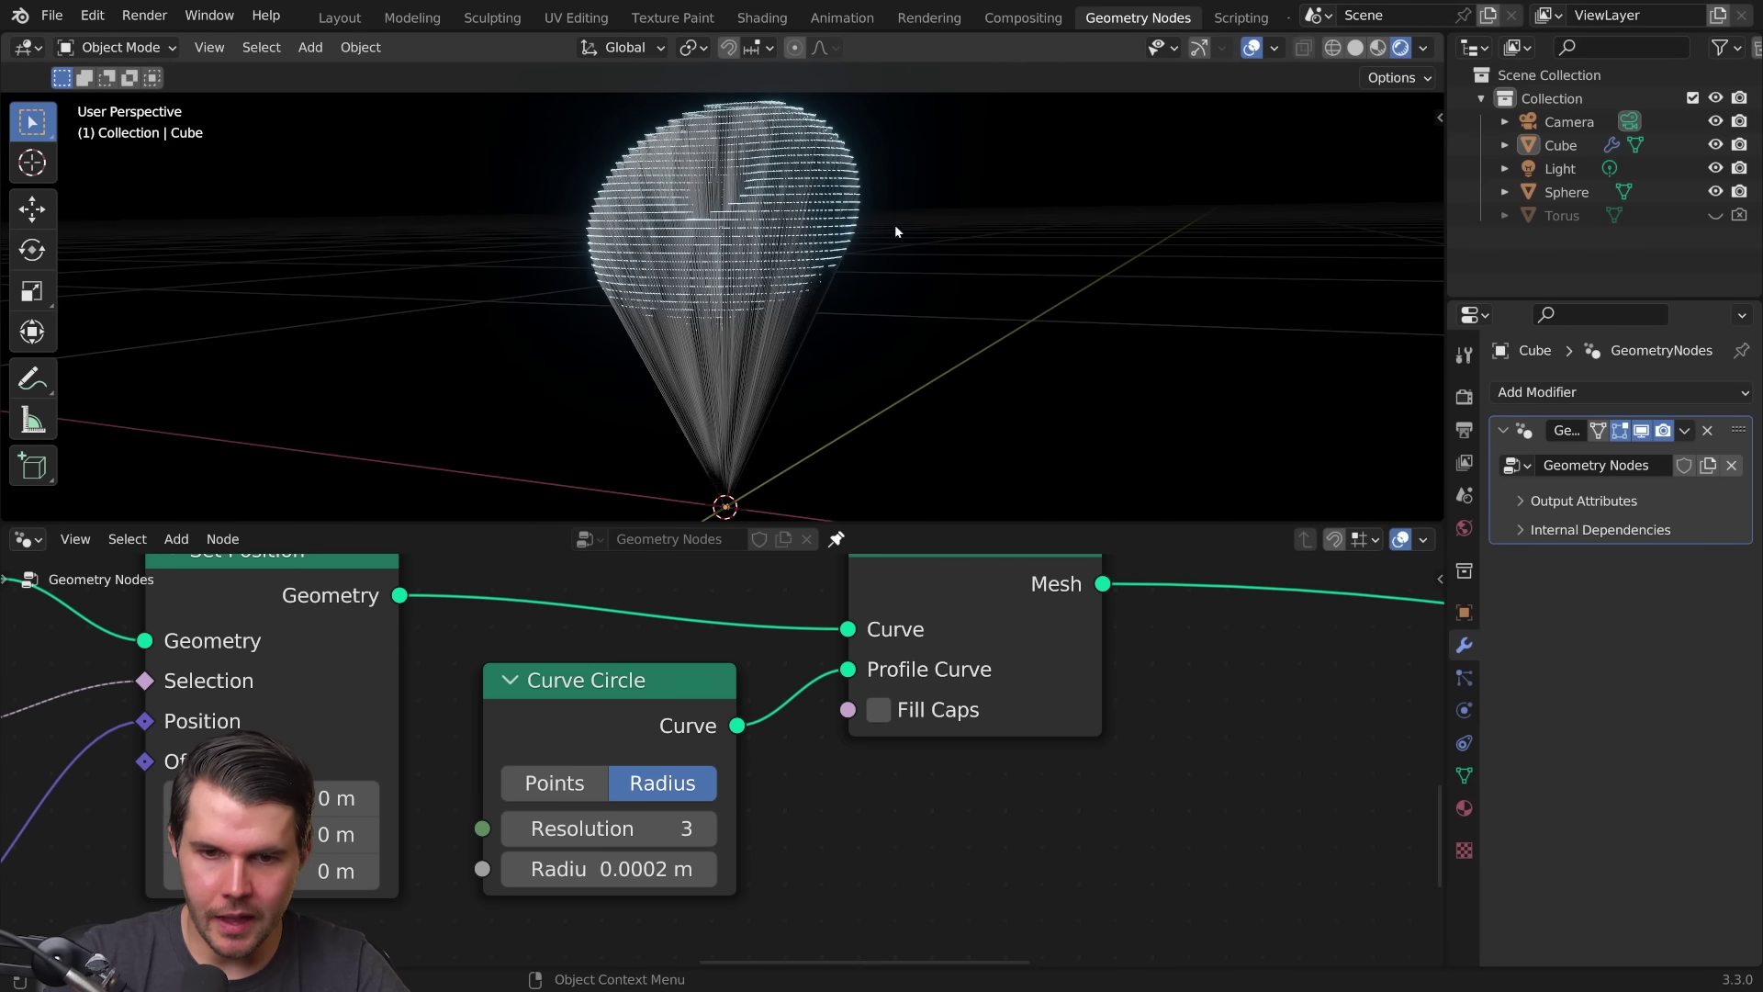
pyautogui.click(1252, 47)
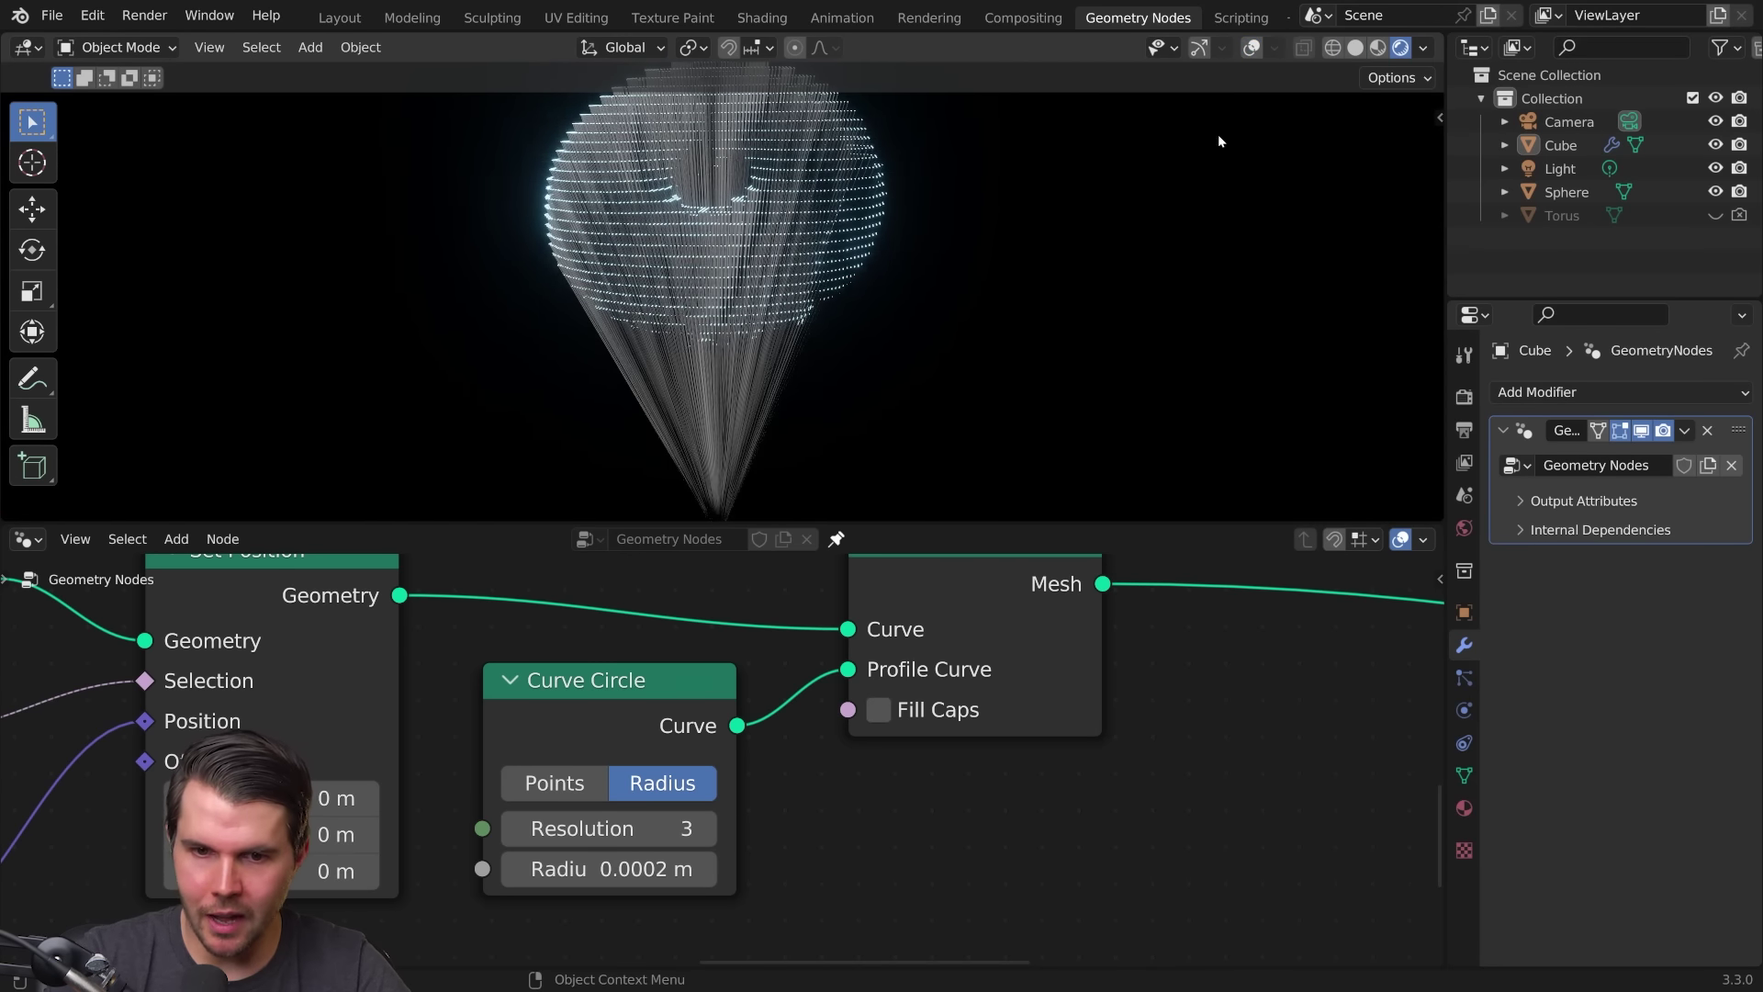
pyautogui.moveTo(1186, 181); pyautogui.dragTo(754, 296, button='middle')
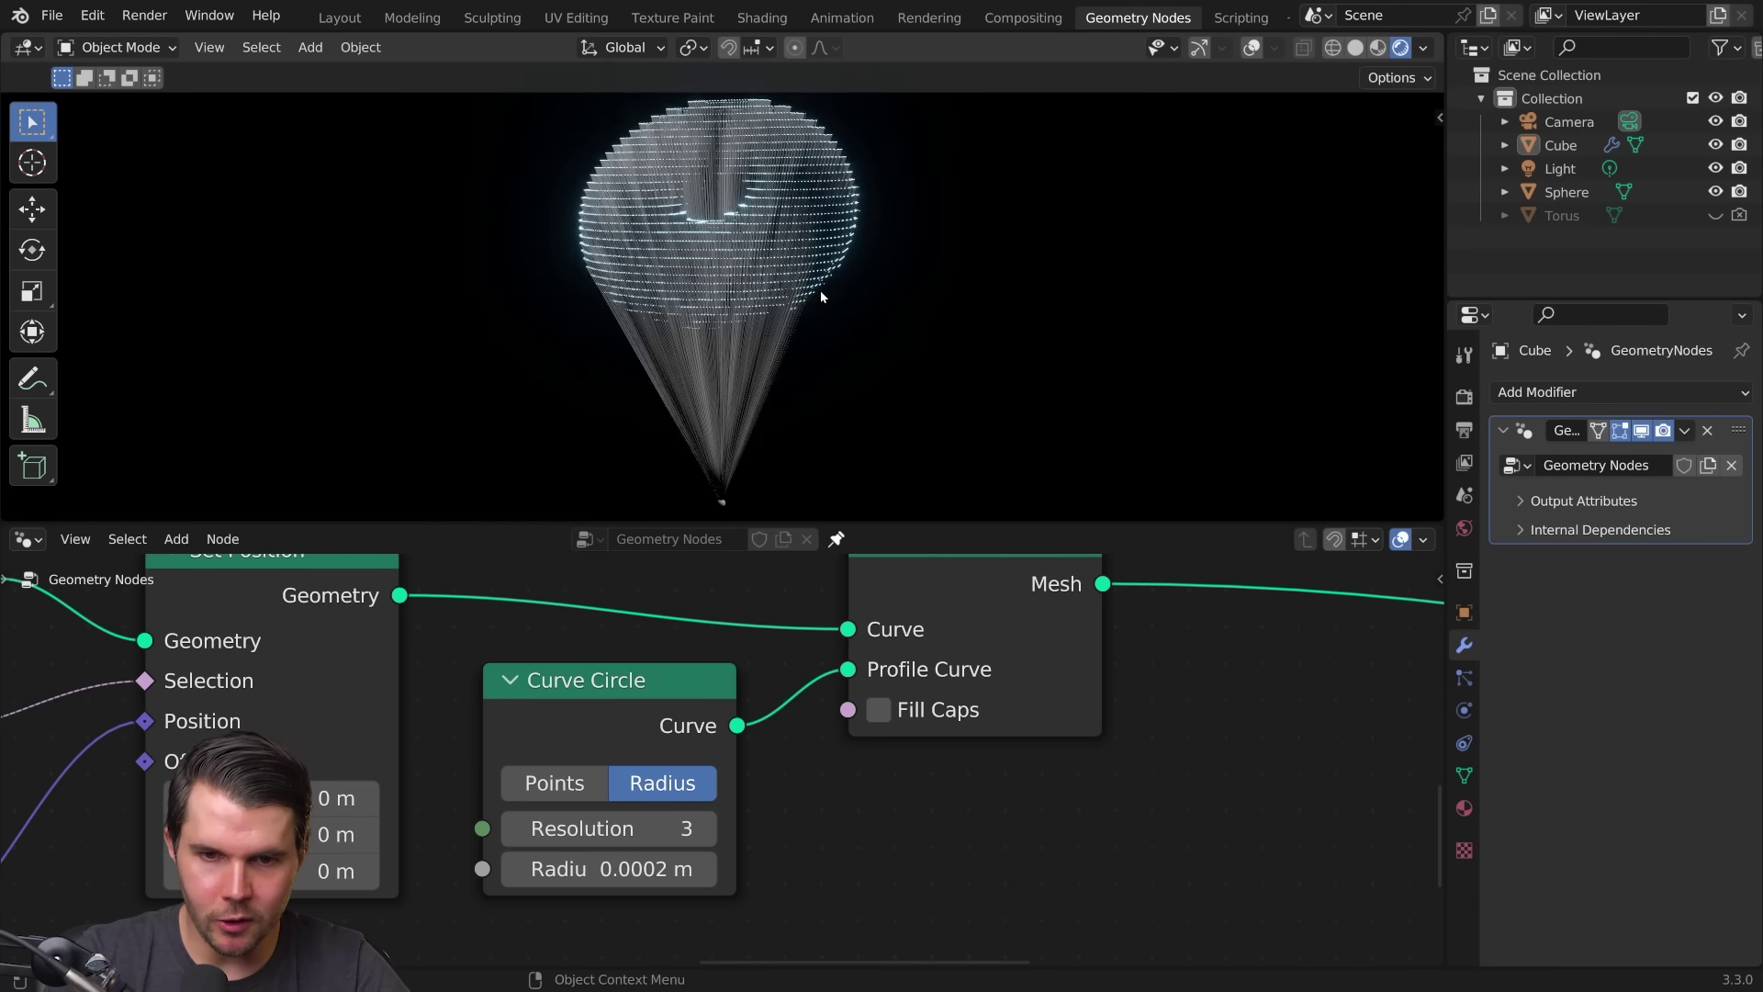
pyautogui.moveTo(754, 296)
pyautogui.mouseDown(button='middle')
pyautogui.moveTo(863, 191)
pyautogui.moveTo(870, 240)
pyautogui.moveTo(812, 228)
pyautogui.mouseUp(button='middle')
pyautogui.scroll(-2, 1001, 720)
pyautogui.scroll(-2, 1000, 721)
pyautogui.scroll(-1, 773, 826)
pyautogui.scroll(1, 868, 821)
pyautogui.scroll(2, 868, 820)
pyautogui.scroll(1, 860, 741)
# Step: Insert a Set Material node on the tube mesh link
pyautogui.hotkey('shift', 'a')
pyautogui.click(879, 778)
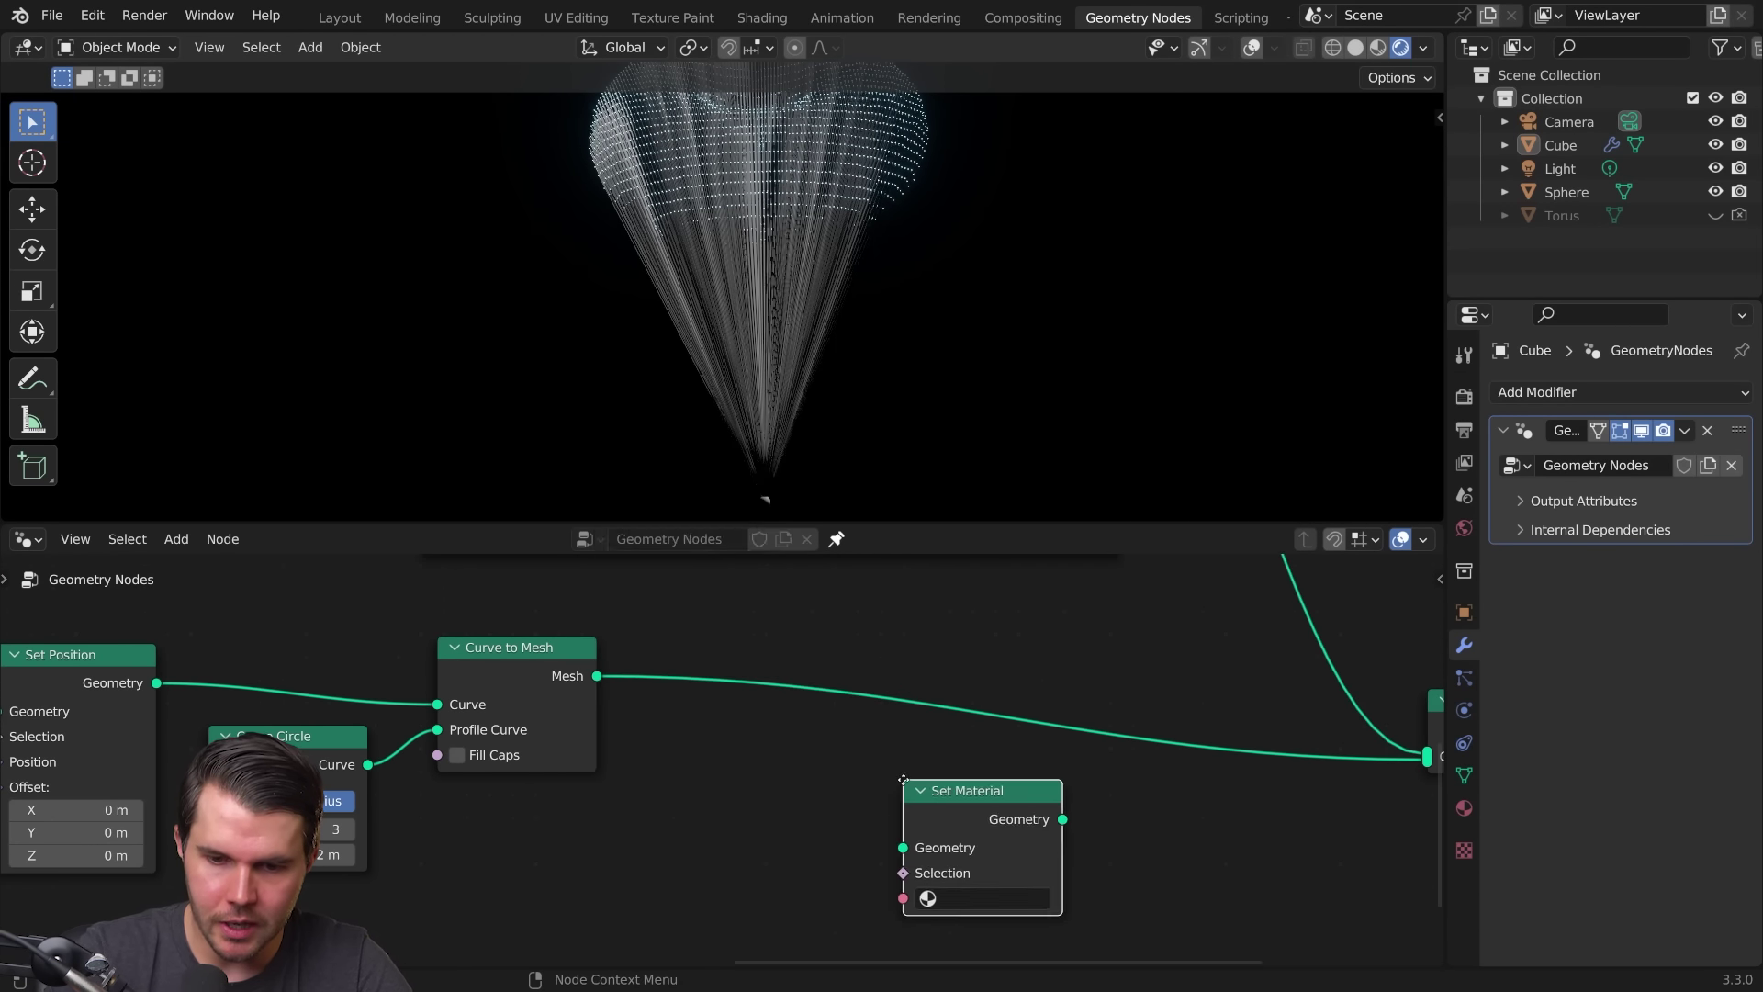
pyautogui.click(834, 670)
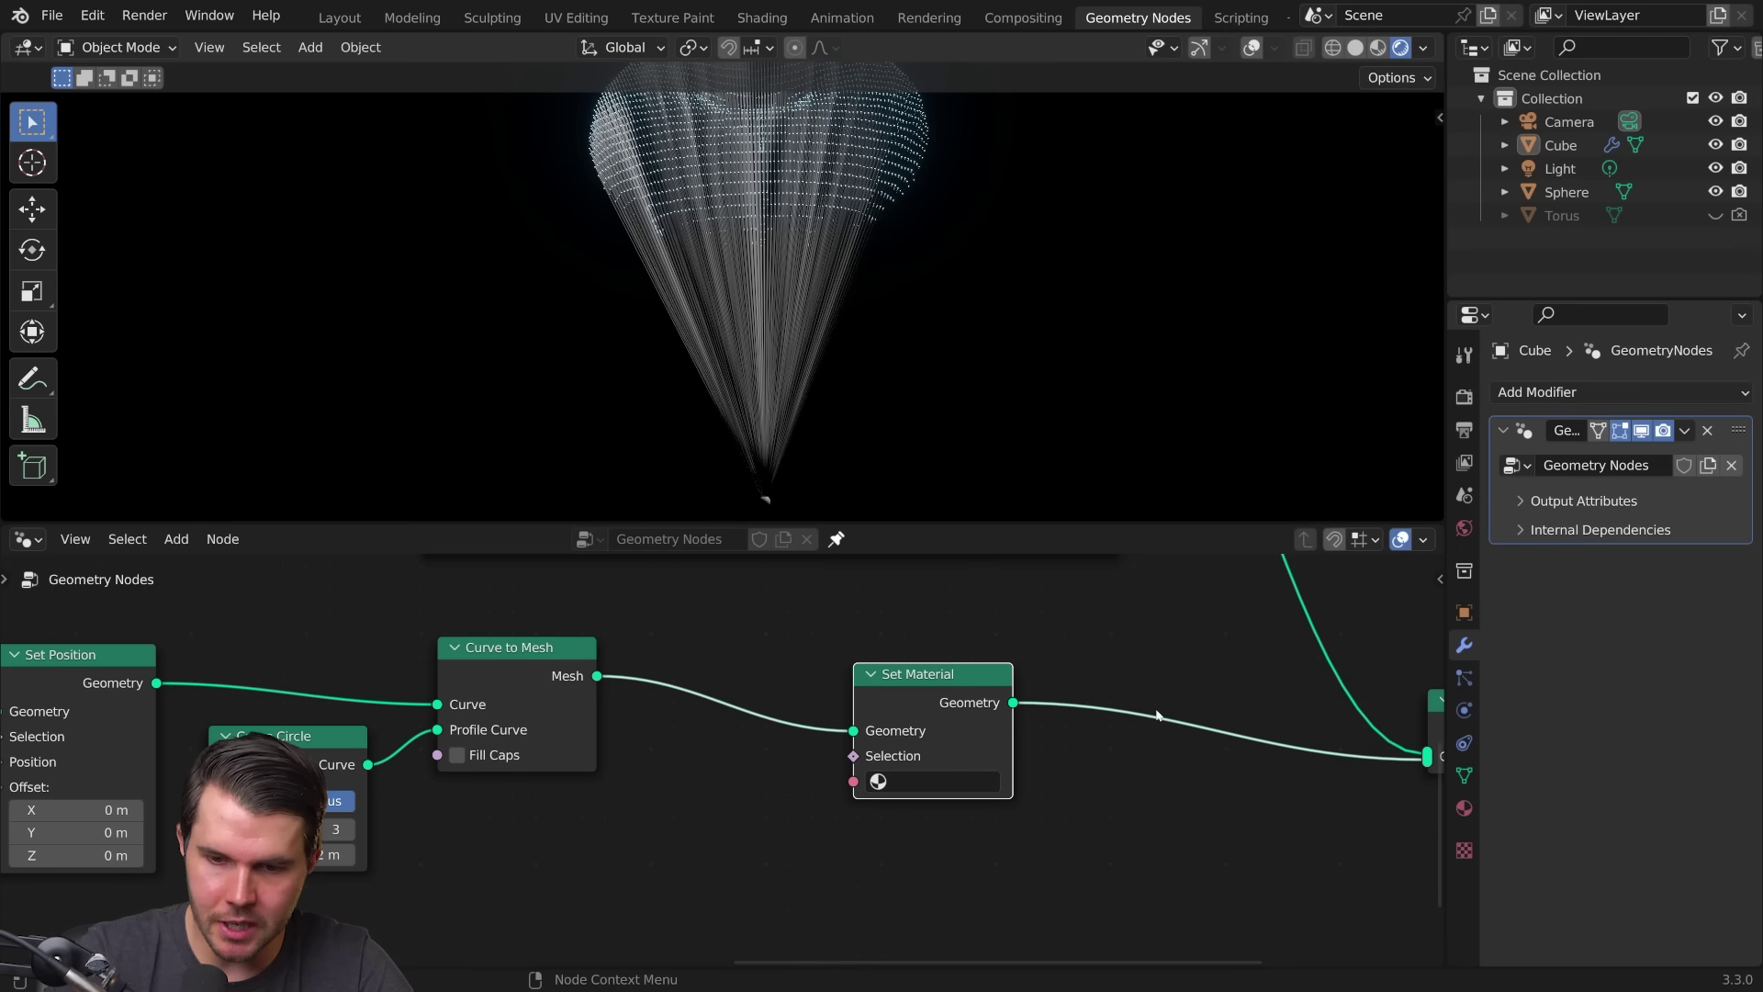
# Step: Create a Beams material in a second slot, assign it to the tubes, and preview rendered
pyautogui.click(1465, 807)
pyautogui.click(1742, 393)
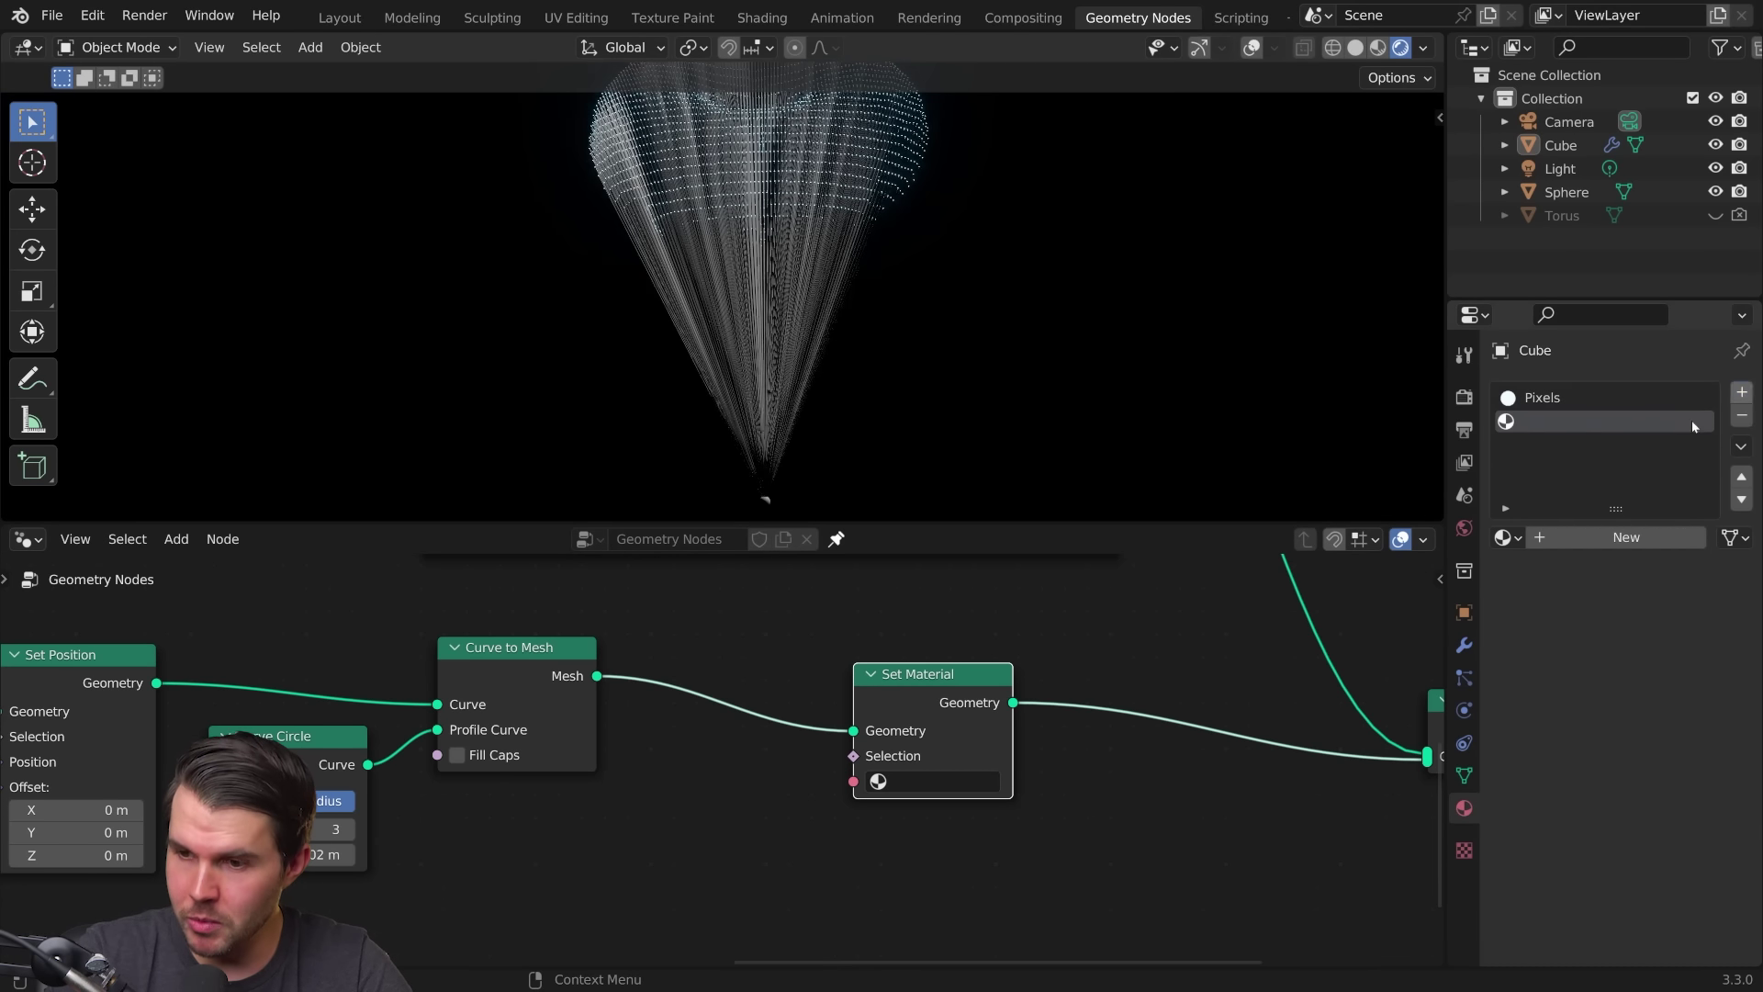
pyautogui.click(1578, 537)
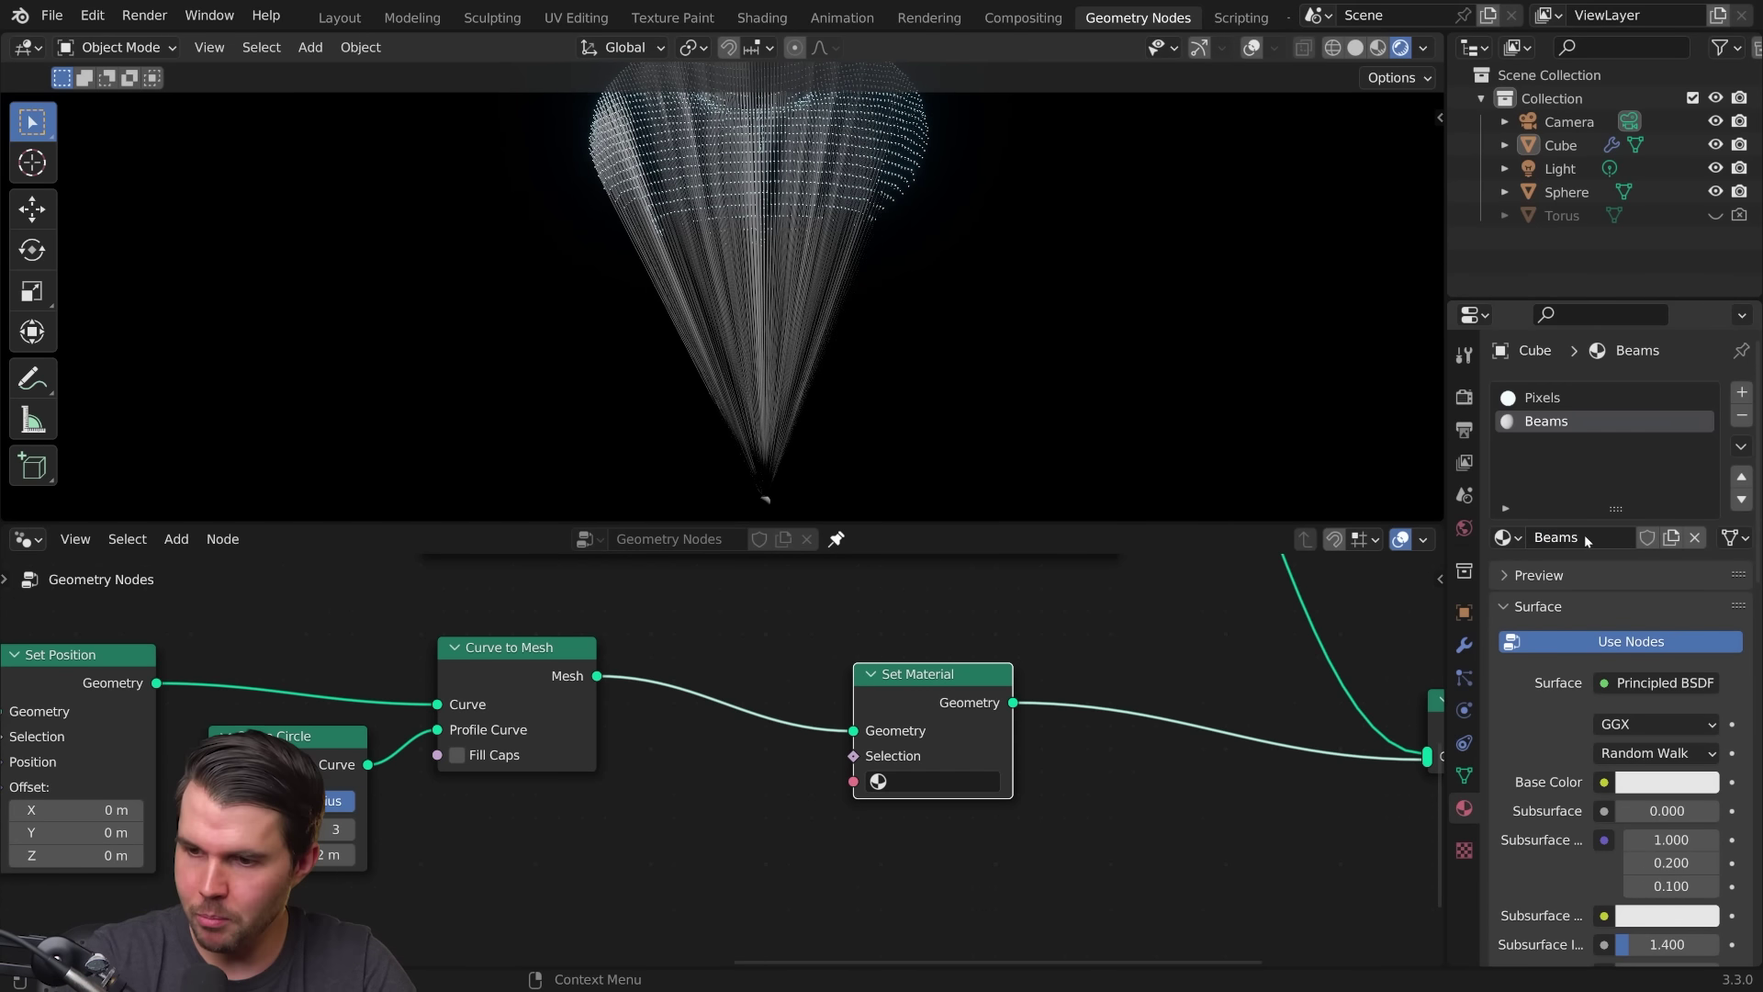
pyautogui.click(937, 782)
pyautogui.click(952, 538)
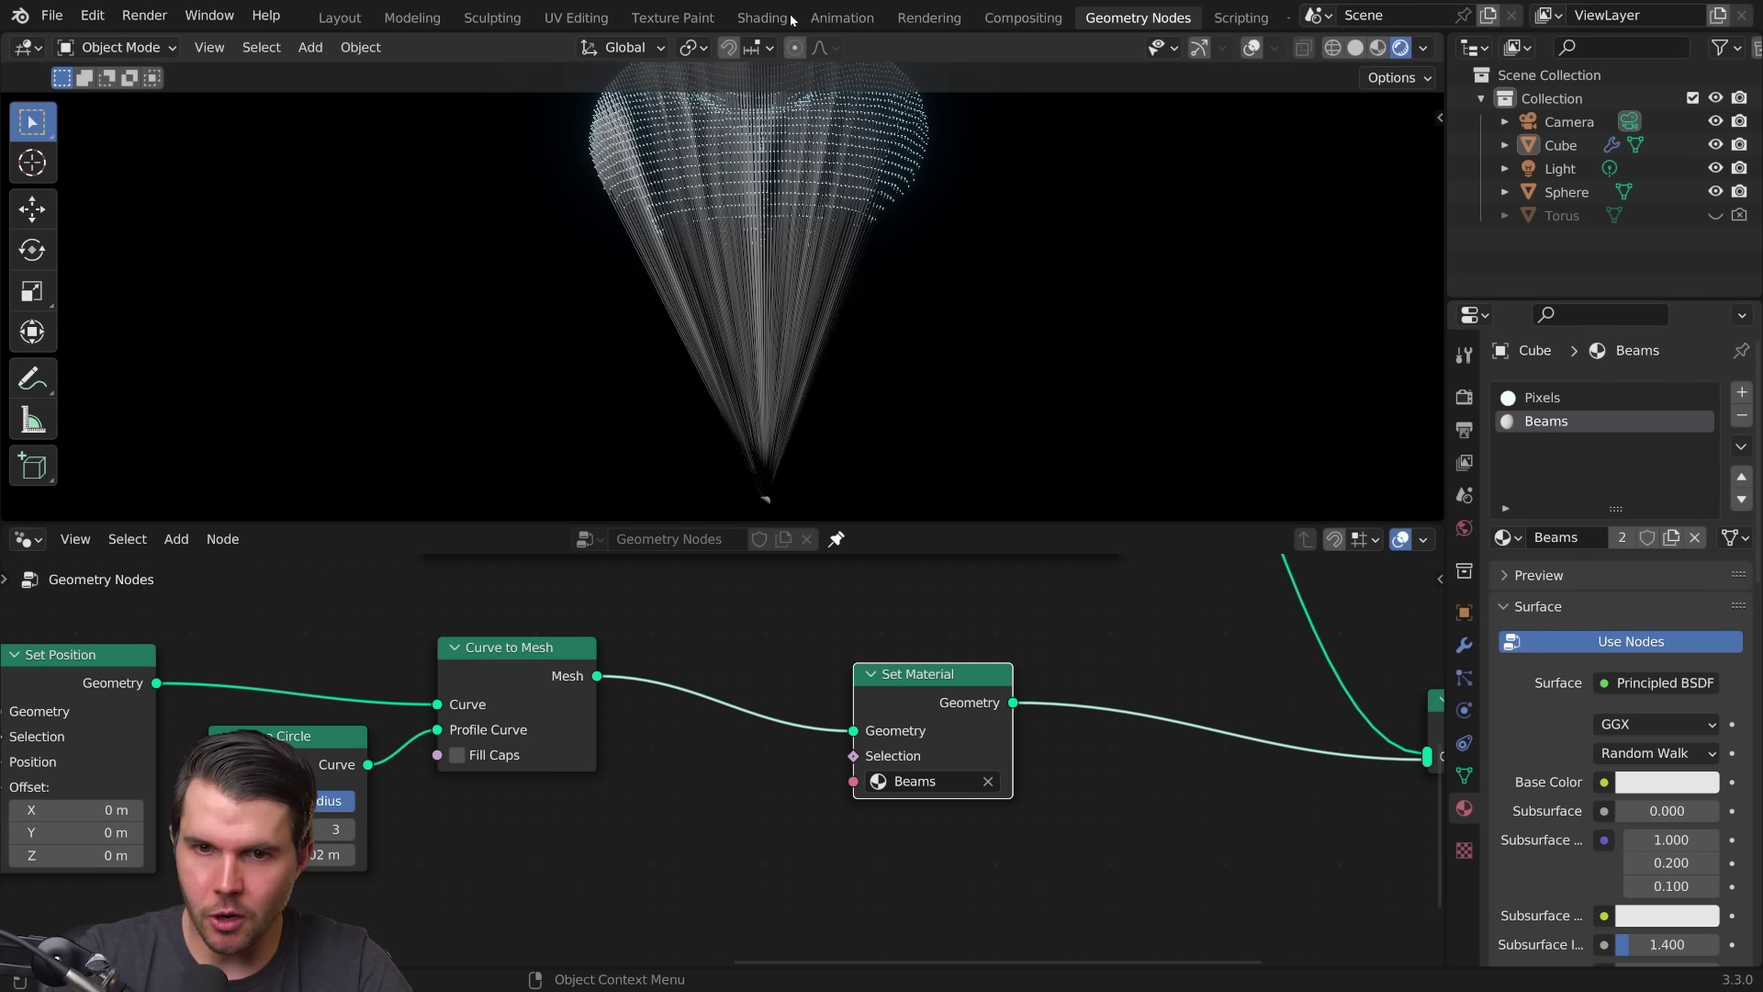
pyautogui.click(762, 16)
pyautogui.click(1412, 49)
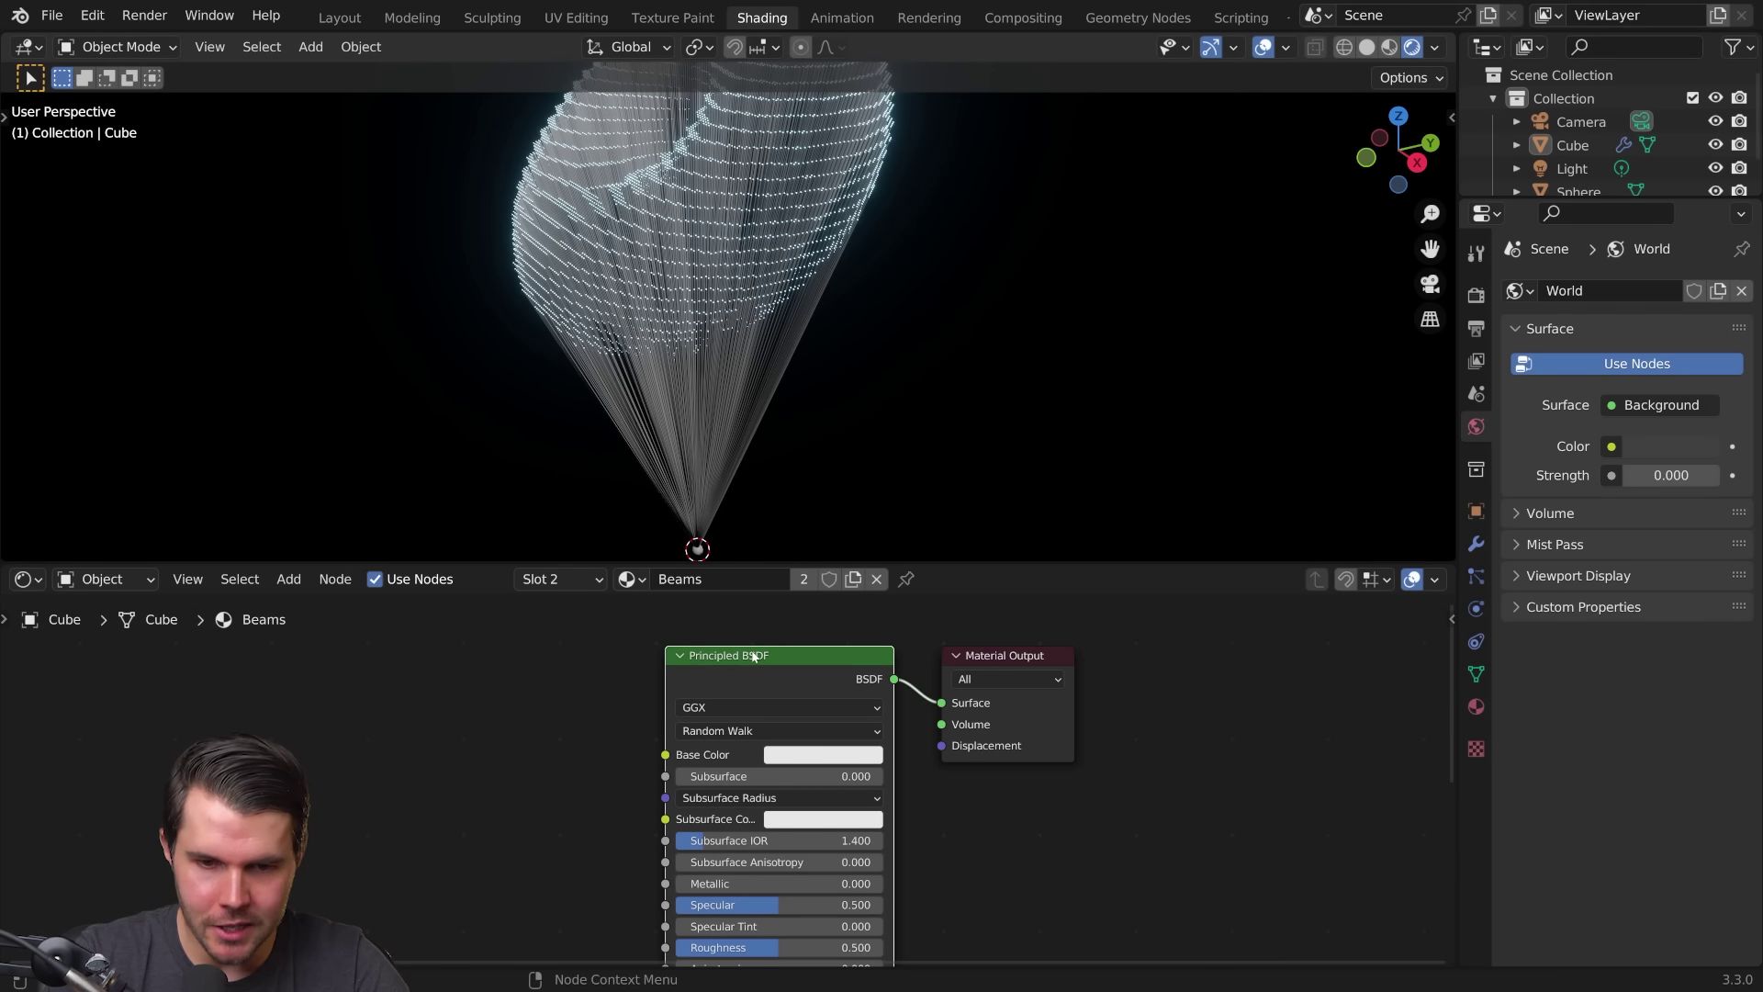
# Step: Replace the Principled BSDF with an Emission shader wired to the material Surface
pyautogui.press('x')
pyautogui.hotkey('shift', 'a')
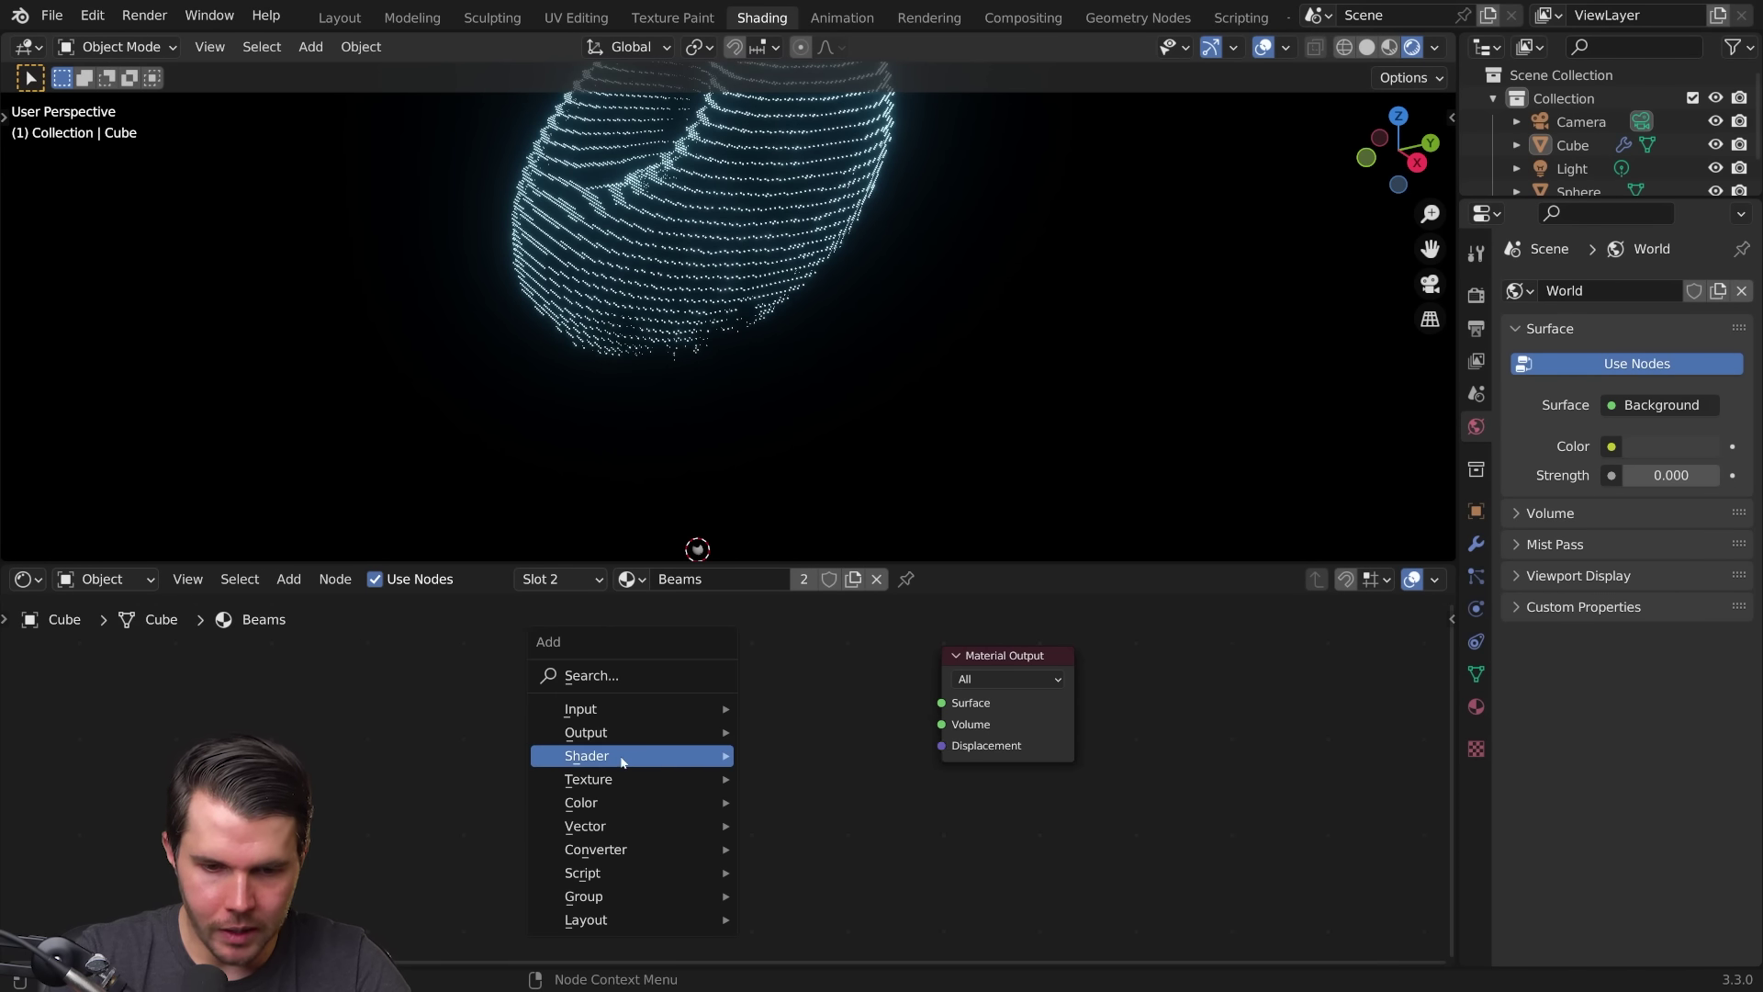
pyautogui.click(803, 451)
pyautogui.click(793, 741)
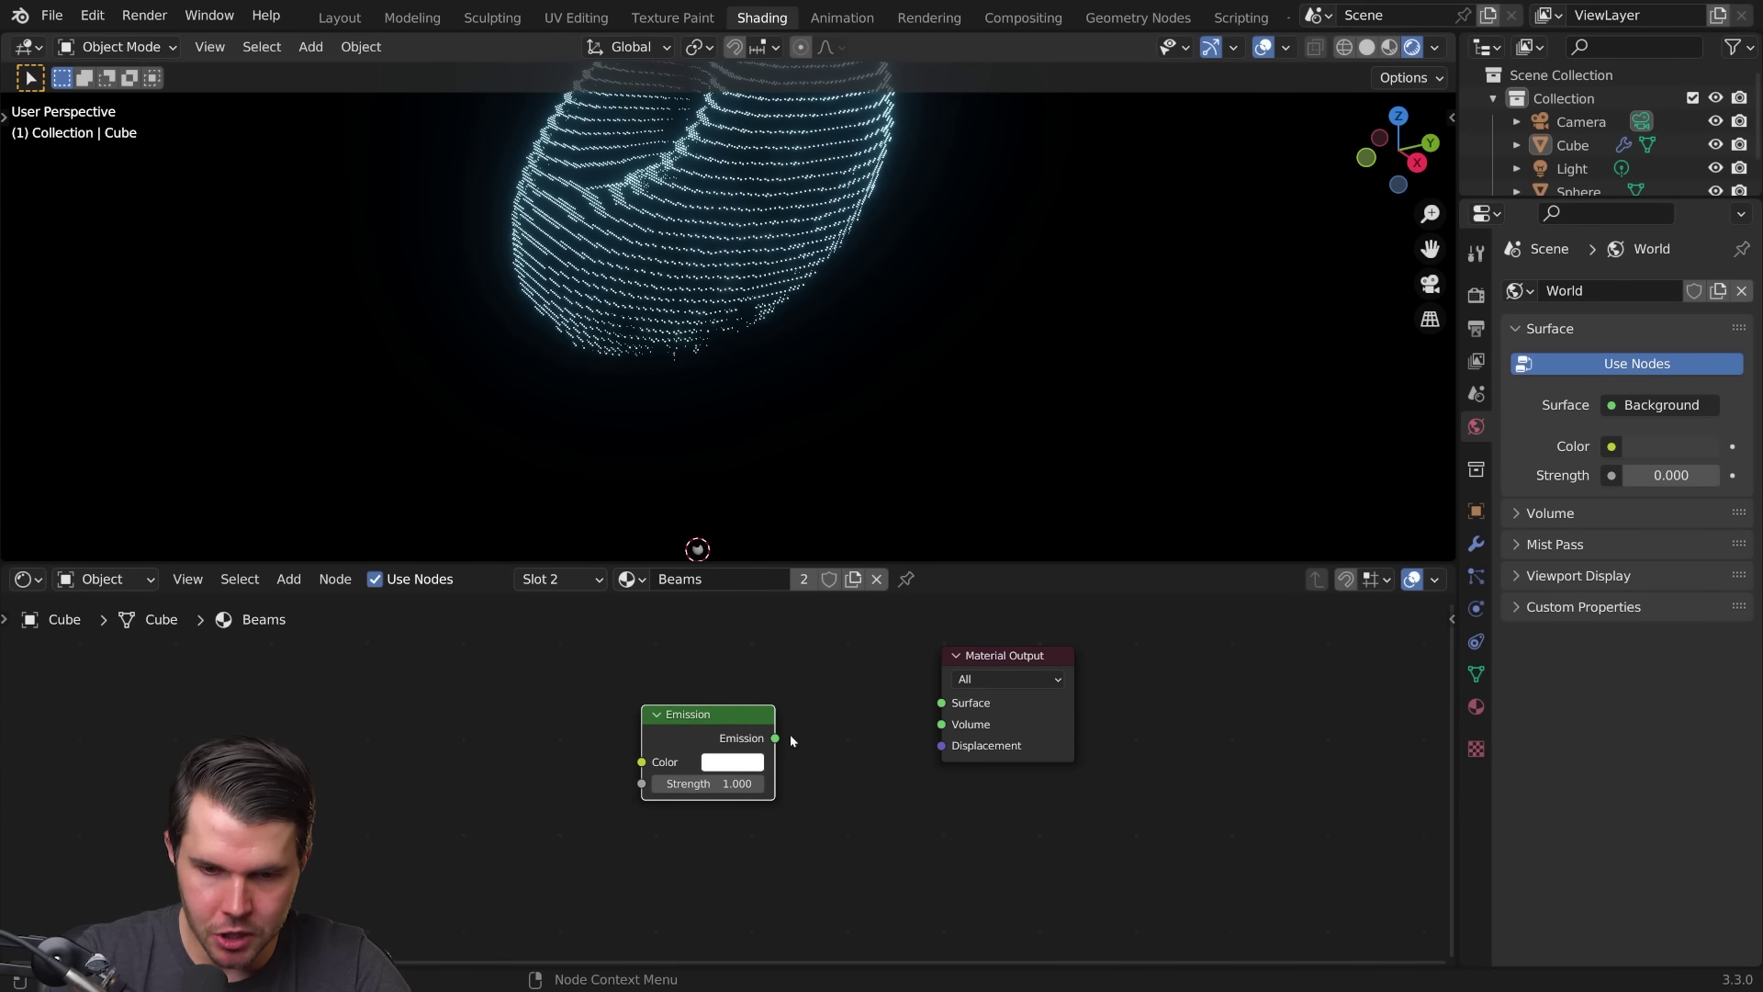
pyautogui.moveTo(945, 703); pyautogui.dragTo(942, 703)
# Step: Orbit to the beam, test lower emission strengths, keep 1.000, and move the node left
pyautogui.moveTo(768, 338)
pyautogui.mouseDown(button='middle')
pyautogui.moveTo(834, 338)
pyautogui.moveTo(963, 214)
pyautogui.moveTo(887, 224)
pyautogui.mouseUp(button='middle')
pyautogui.scroll(3, 726, 772)
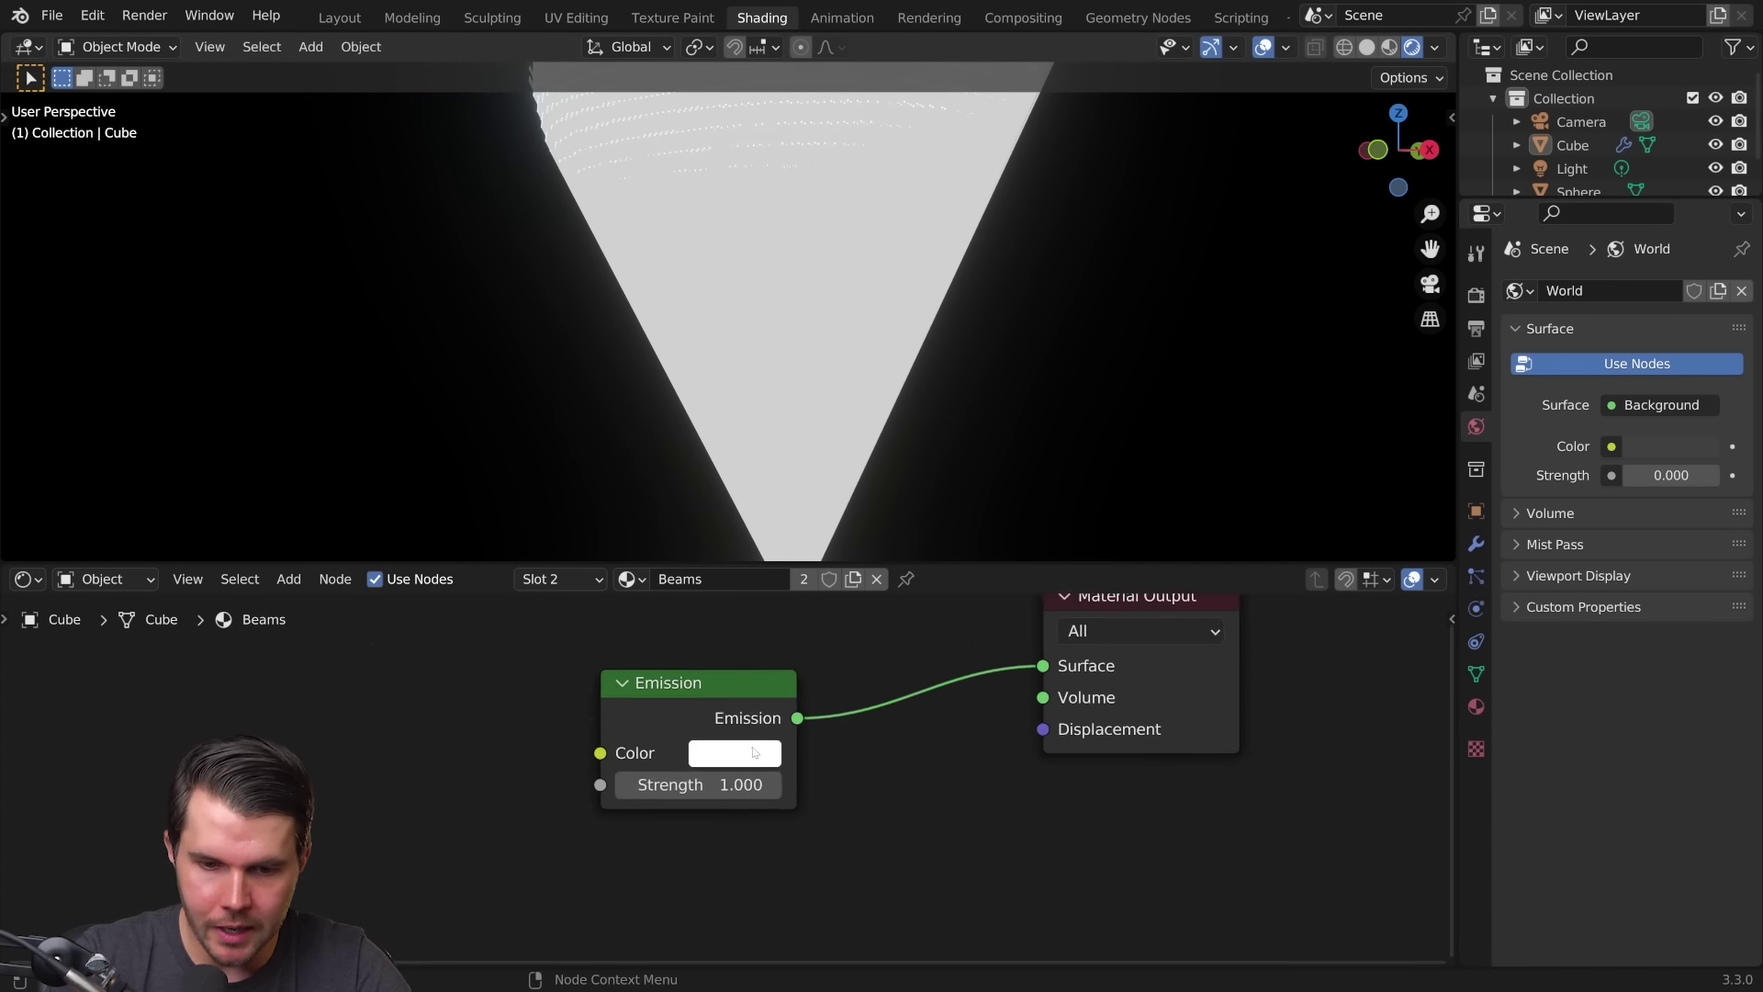
pyautogui.moveTo(849, 511); pyautogui.dragTo(943, 336, button='middle')
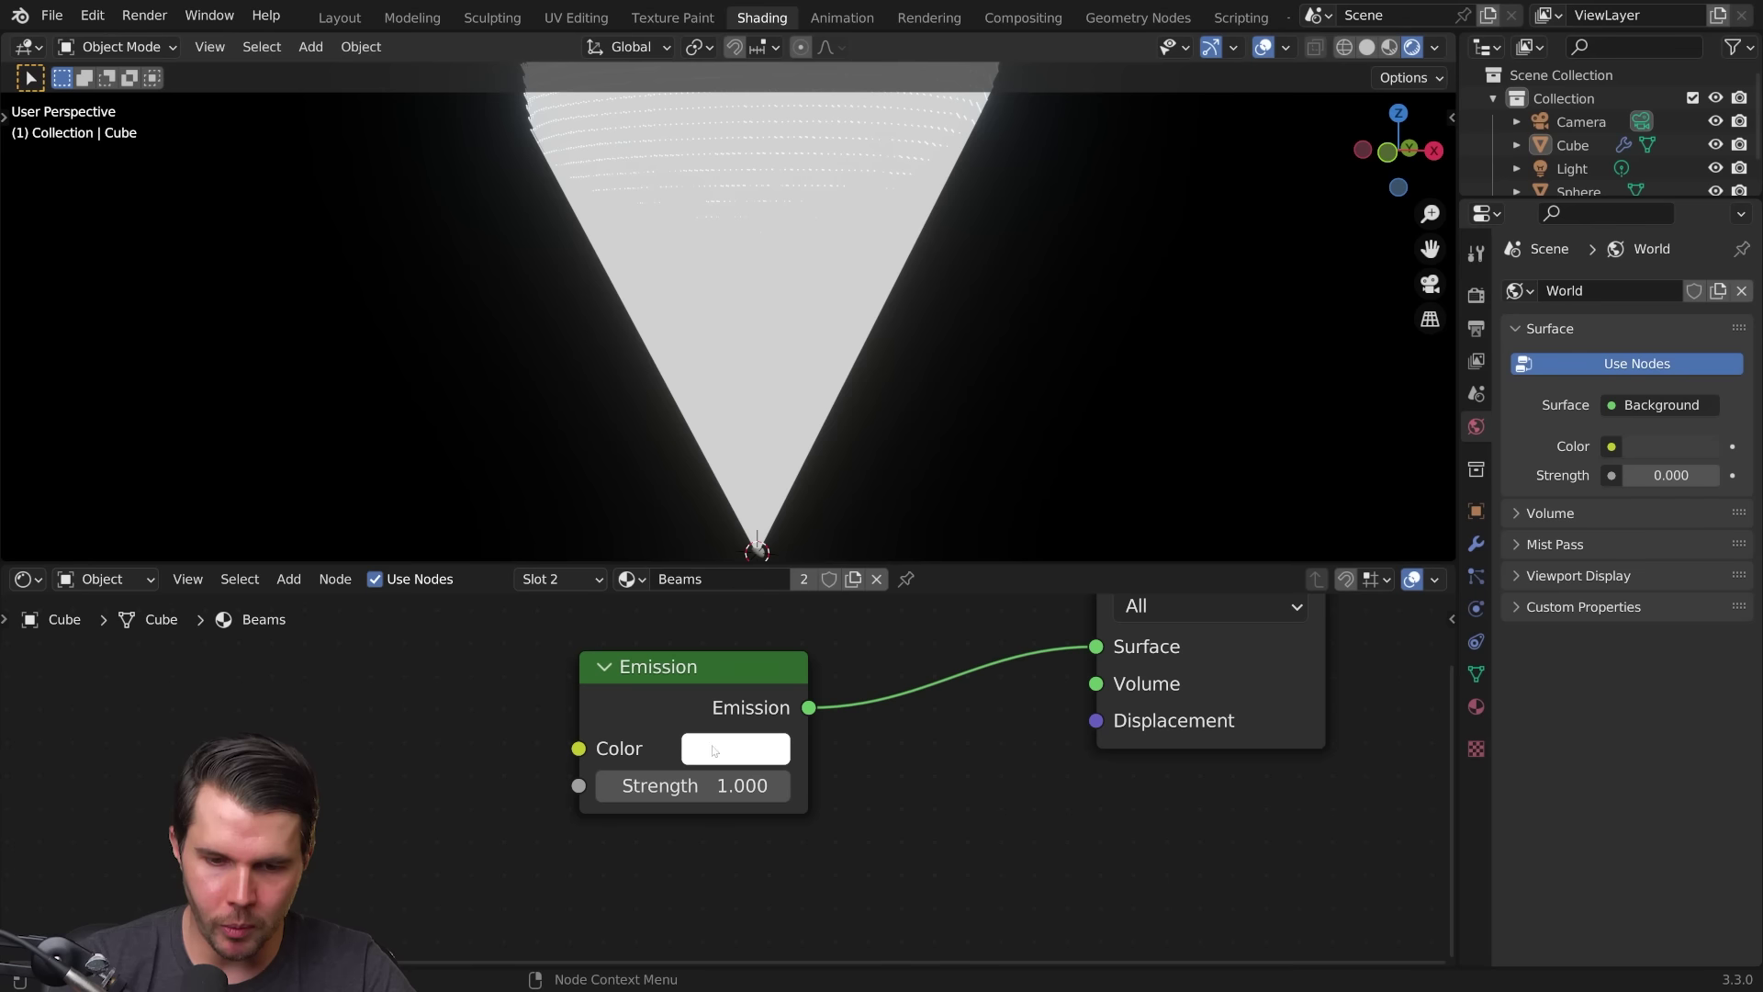
pyautogui.moveTo(693, 786)
pyautogui.mouseDown()
pyautogui.moveTo(661, 786)
pyautogui.moveTo(693, 787)
pyautogui.mouseUp()
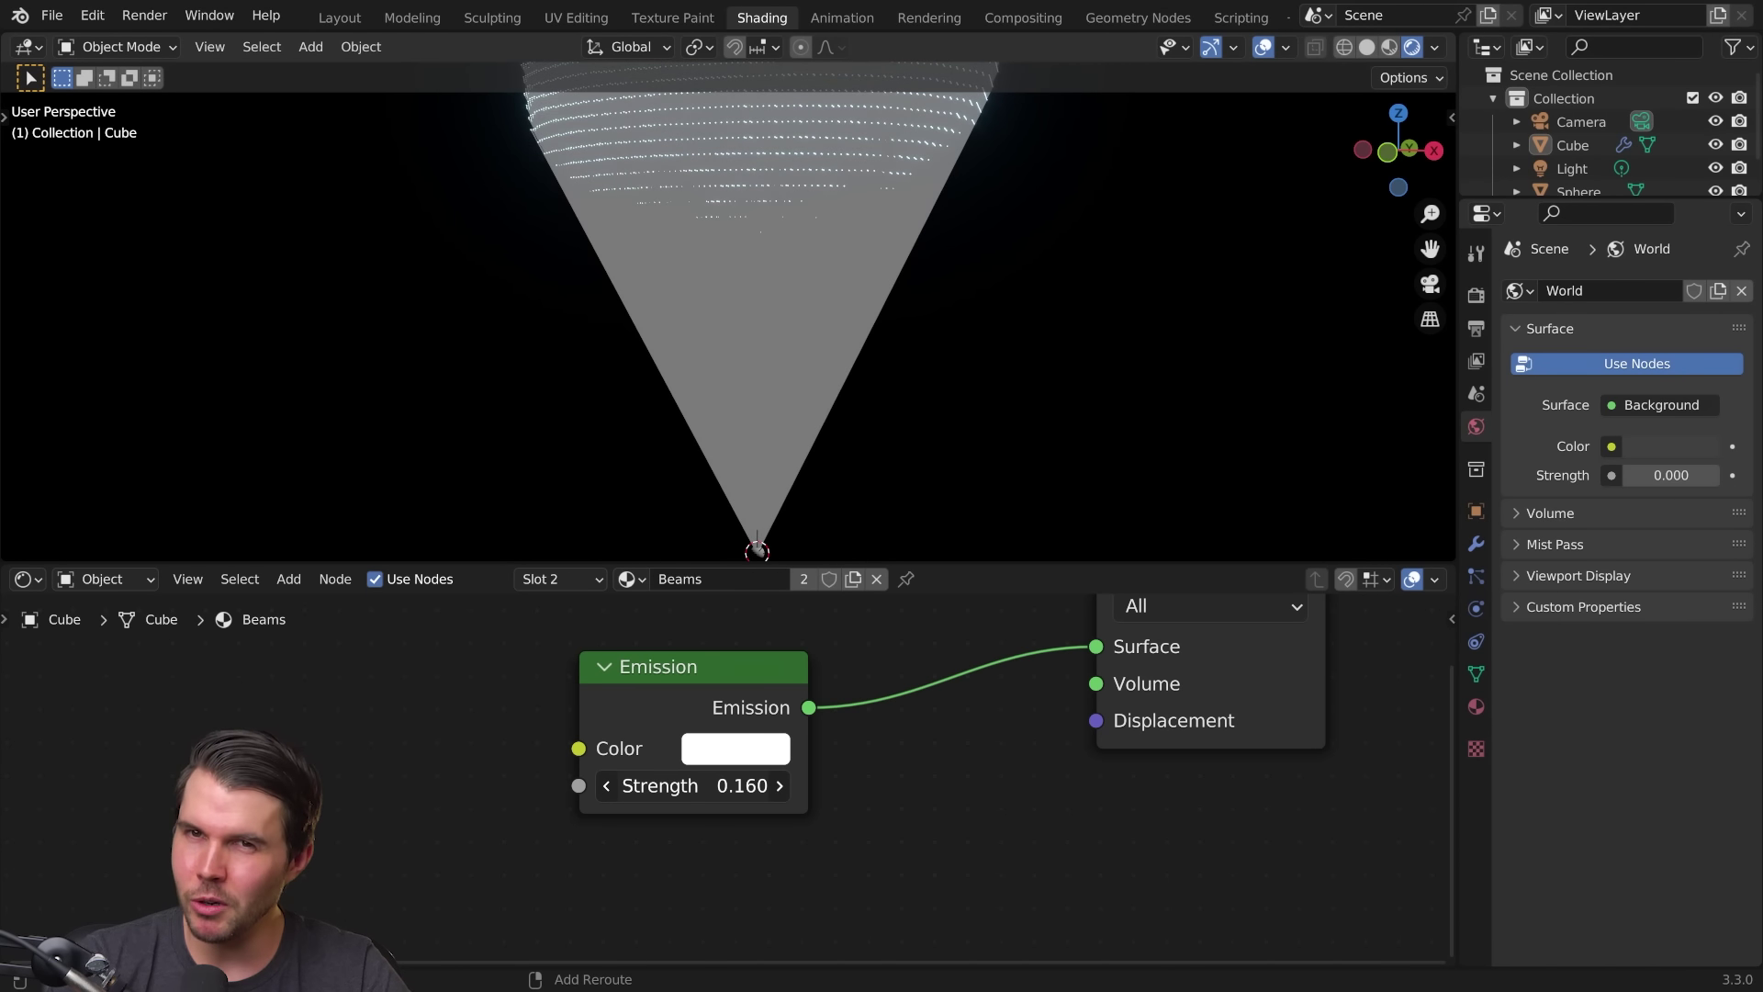
pyautogui.press('Escape')
pyautogui.moveTo(689, 684); pyautogui.dragTo(594, 661)
pyautogui.scroll(-1, 619, 674)
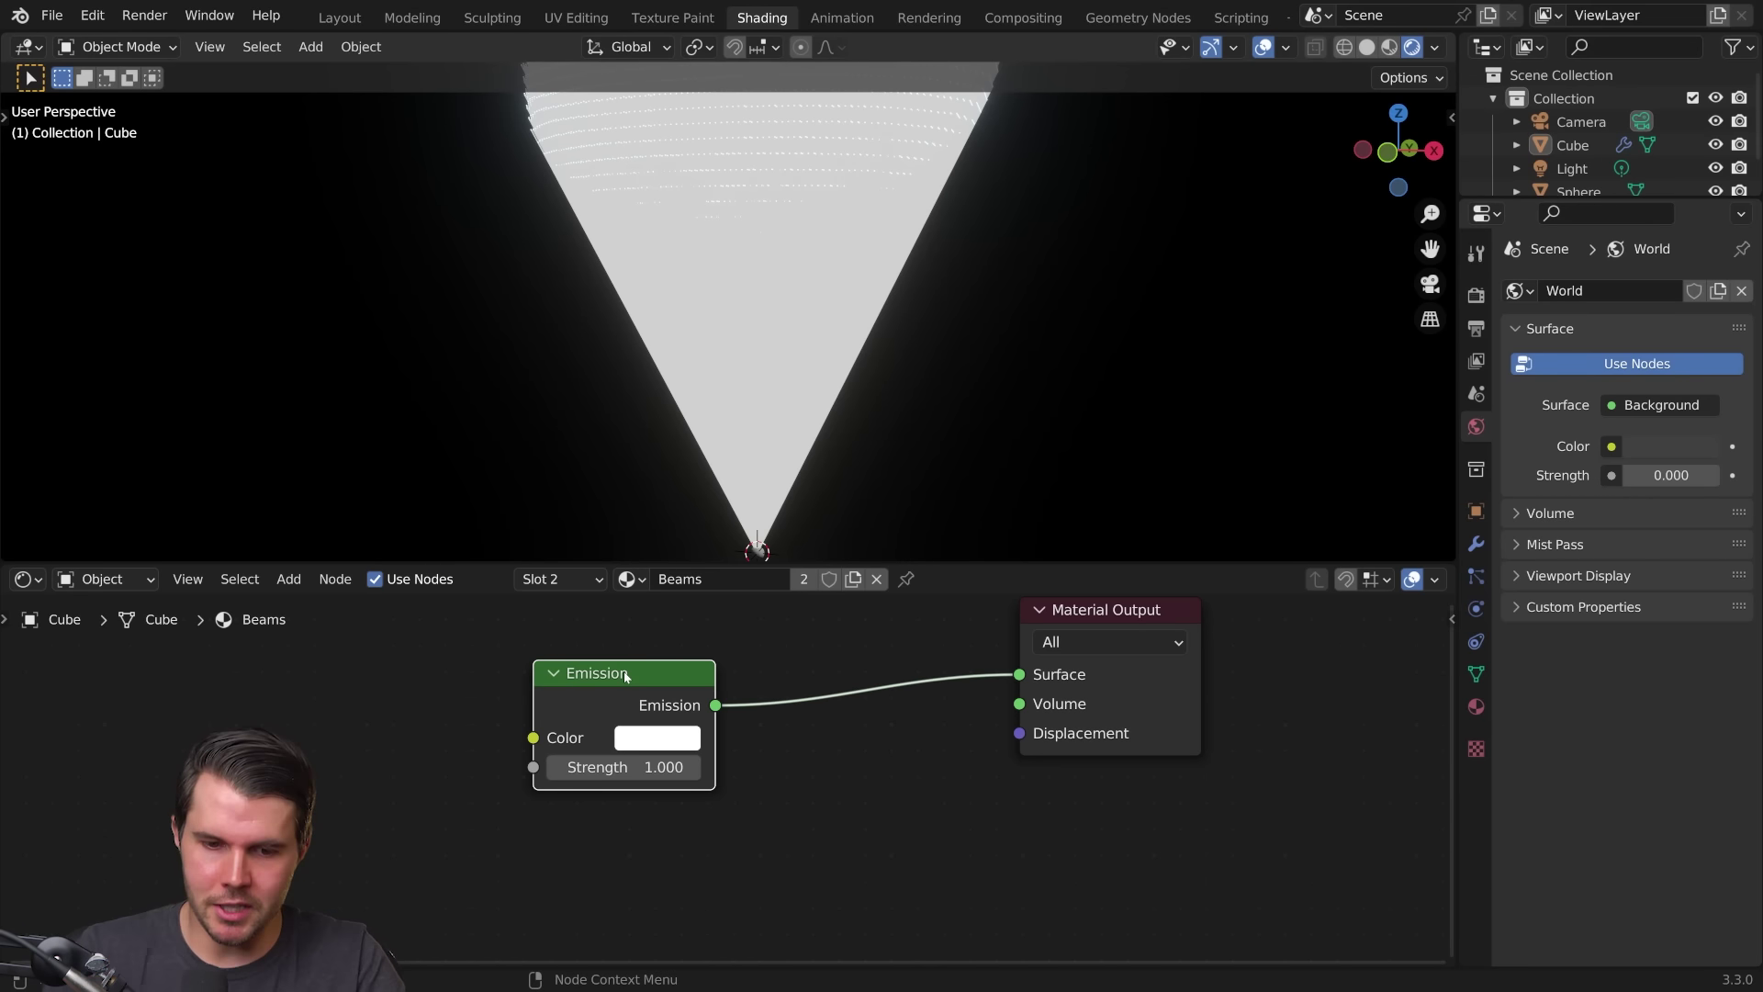
# Step: Insert a Mix Shader between the Emission node and the Material Output
pyautogui.hotkey('shift', 'a')
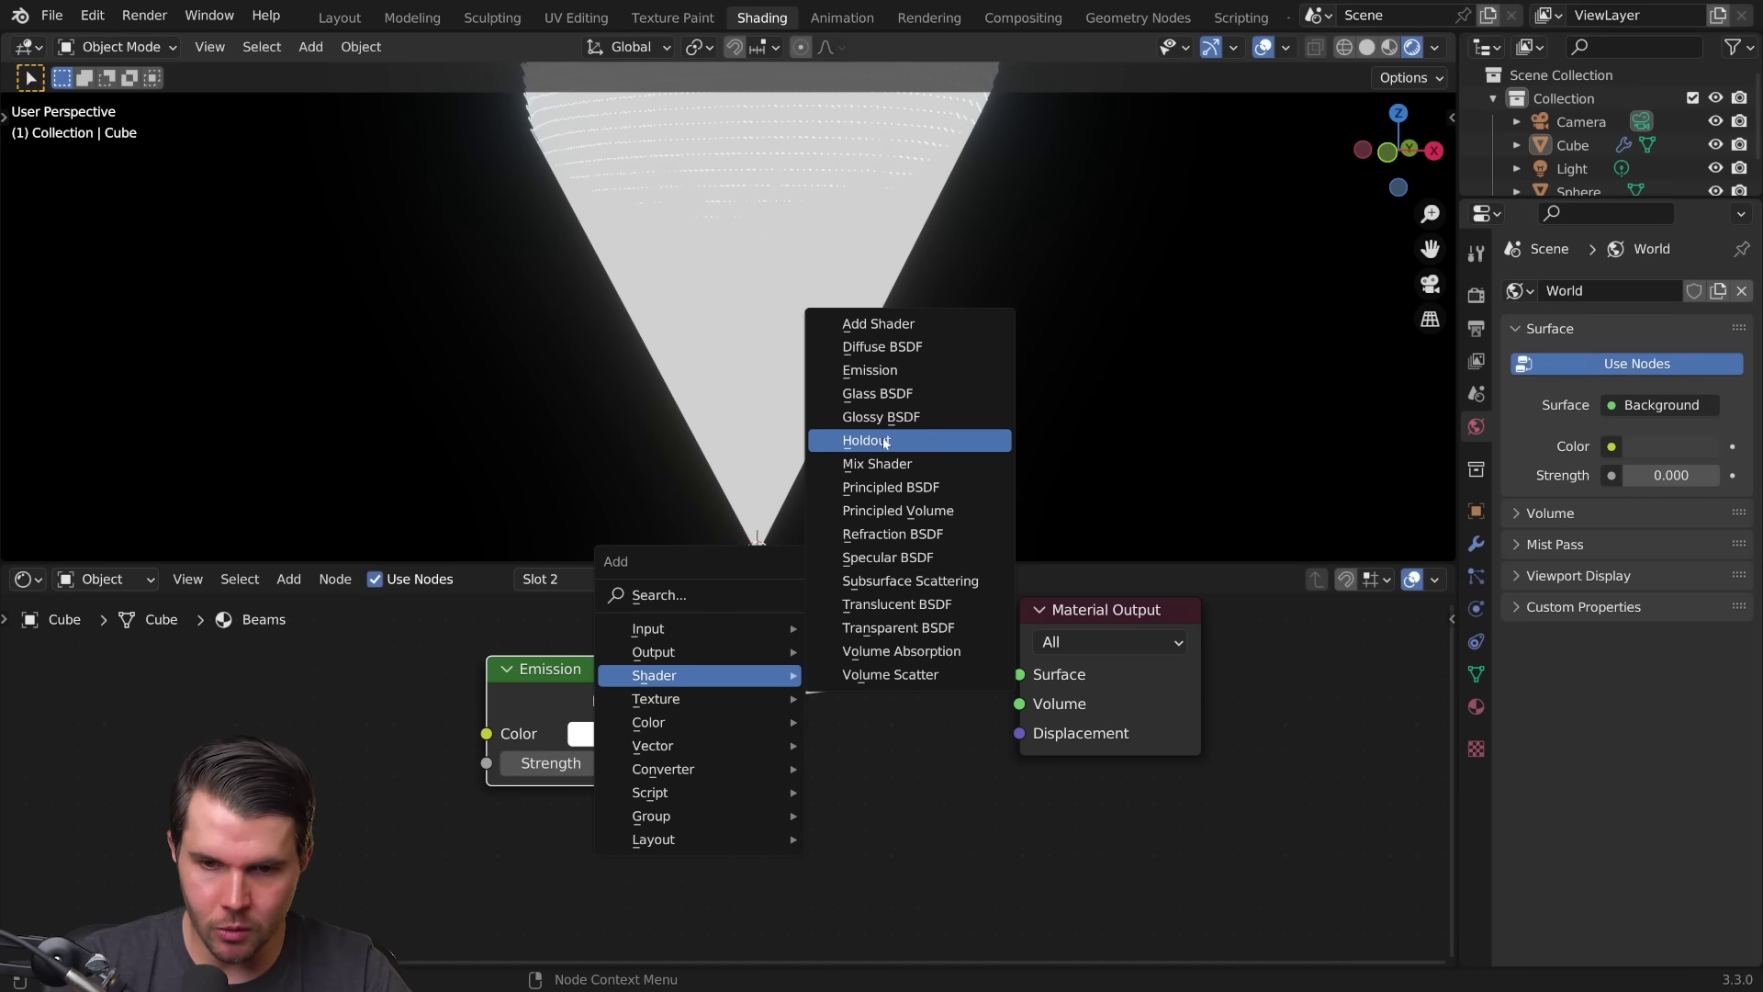
pyautogui.click(879, 463)
pyautogui.click(813, 730)
# Step: Add a Transparent BSDF below Emission into the Mix Shader and frame all nodes
pyautogui.hotkey('shift', 'a')
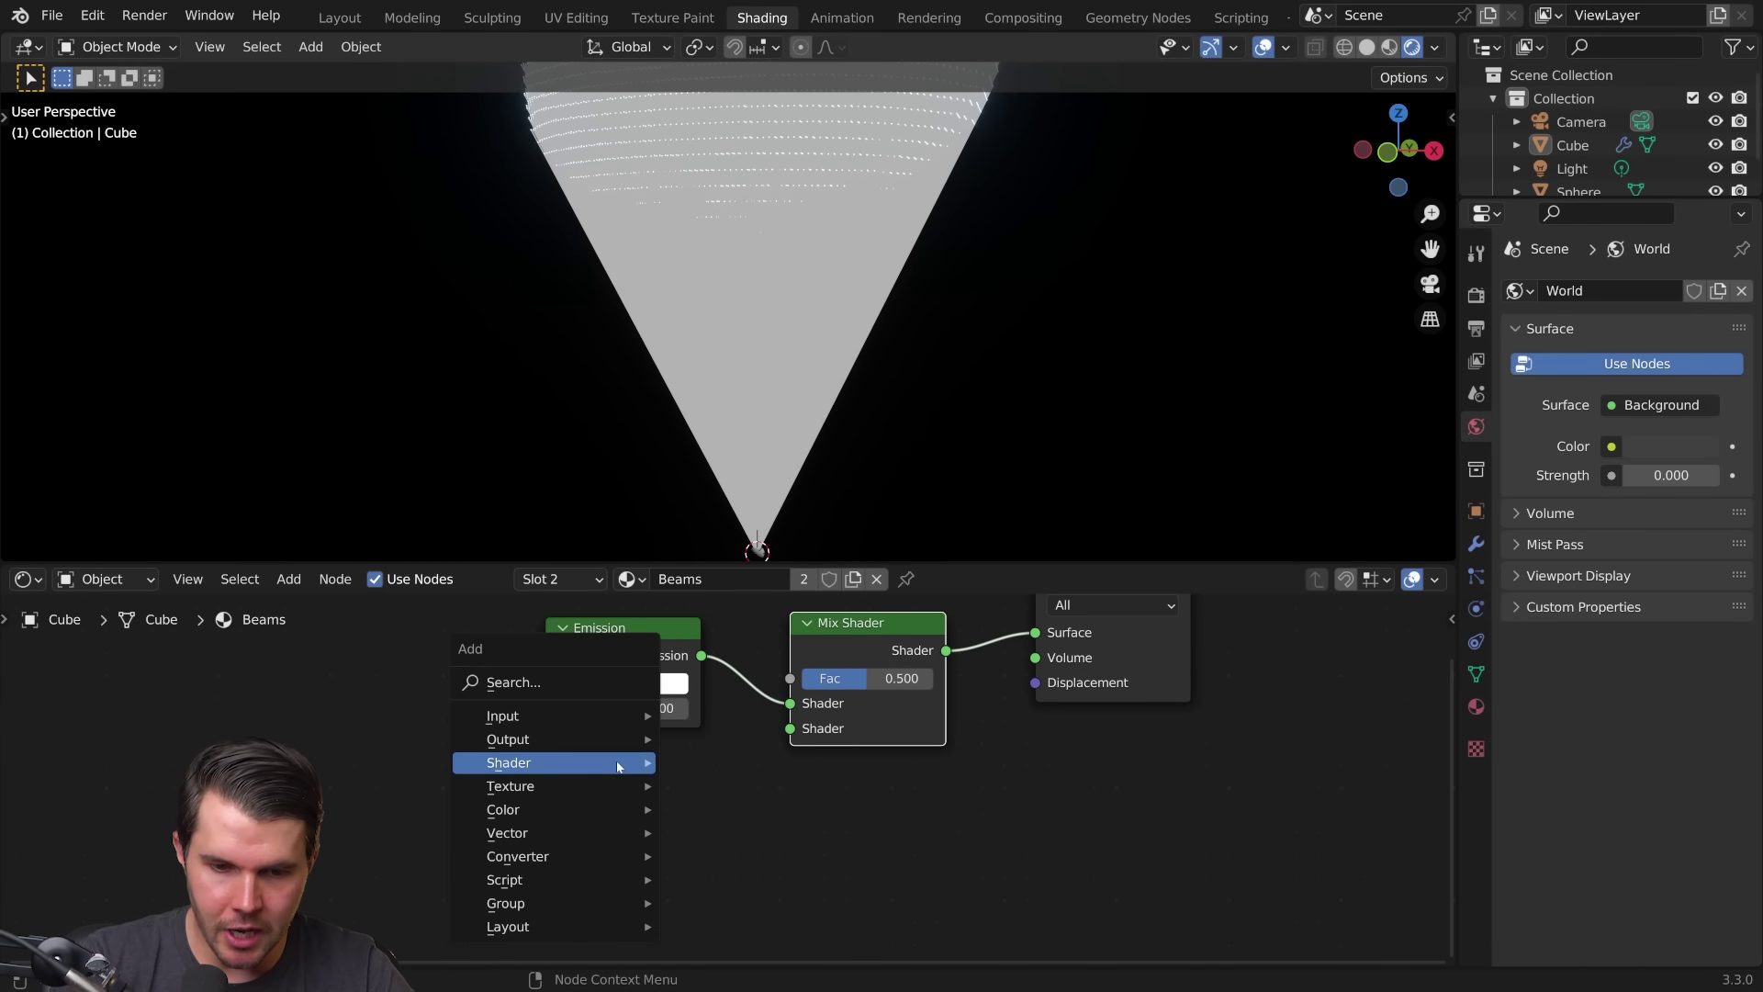
pyautogui.moveTo(551, 762)
pyautogui.click(752, 705)
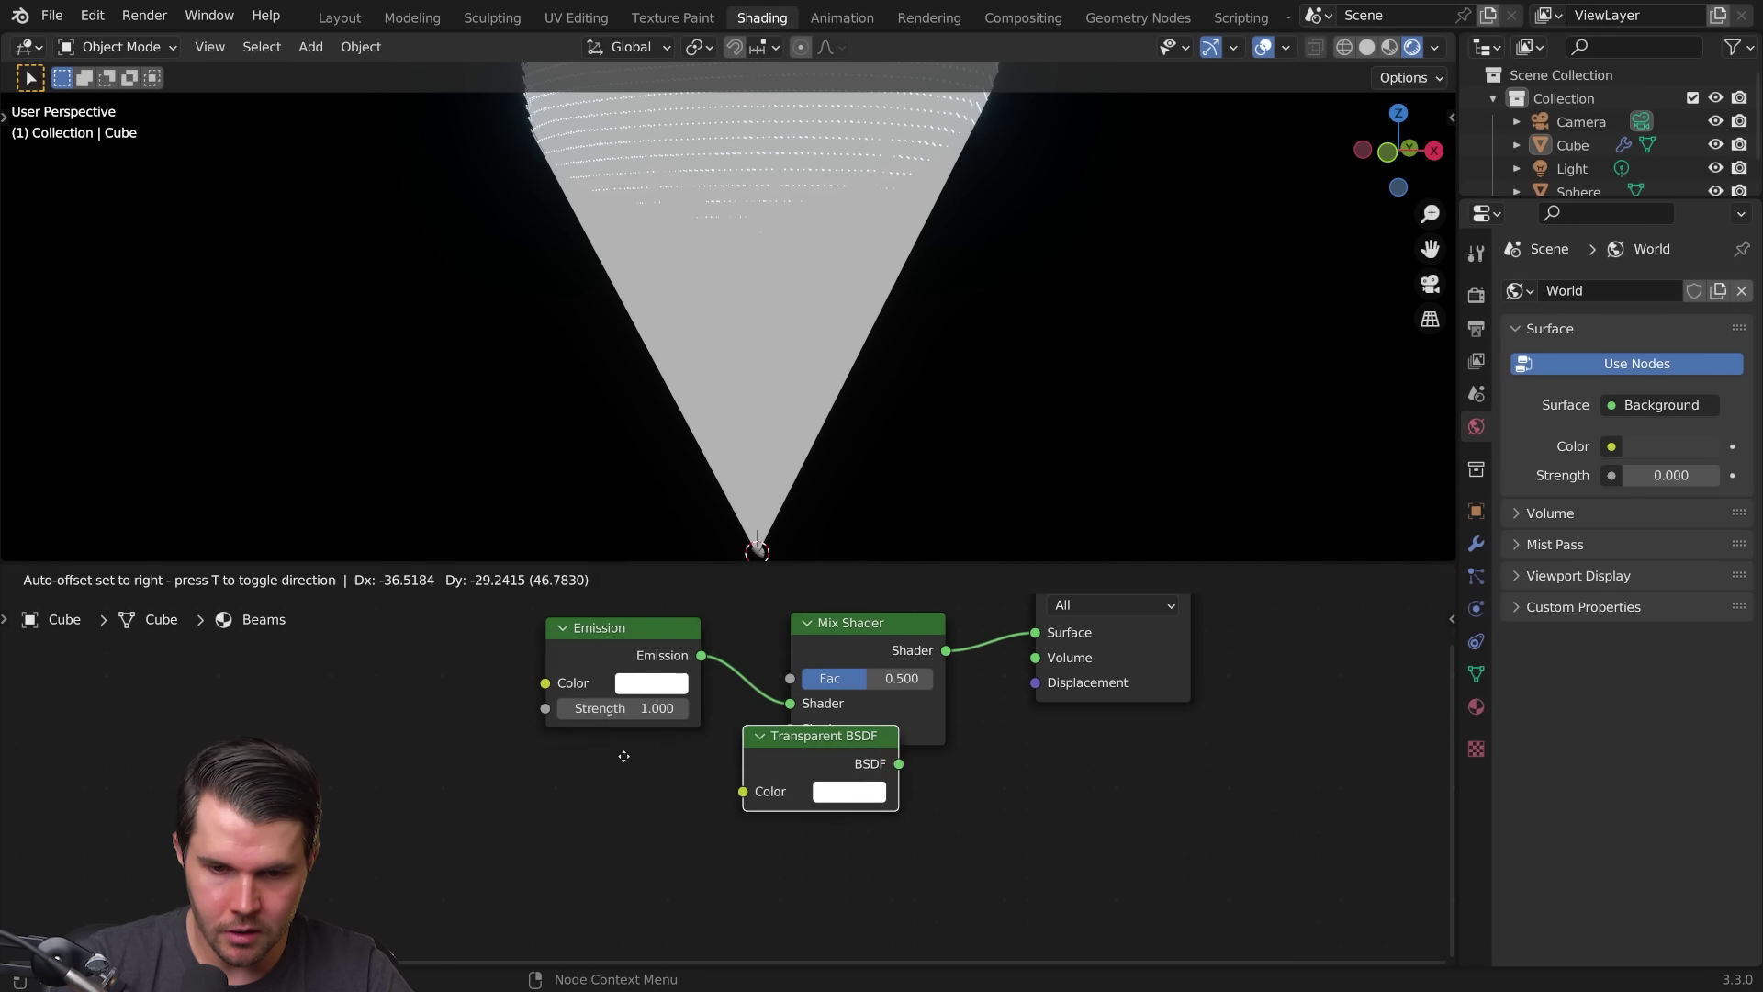
pyautogui.click(504, 748)
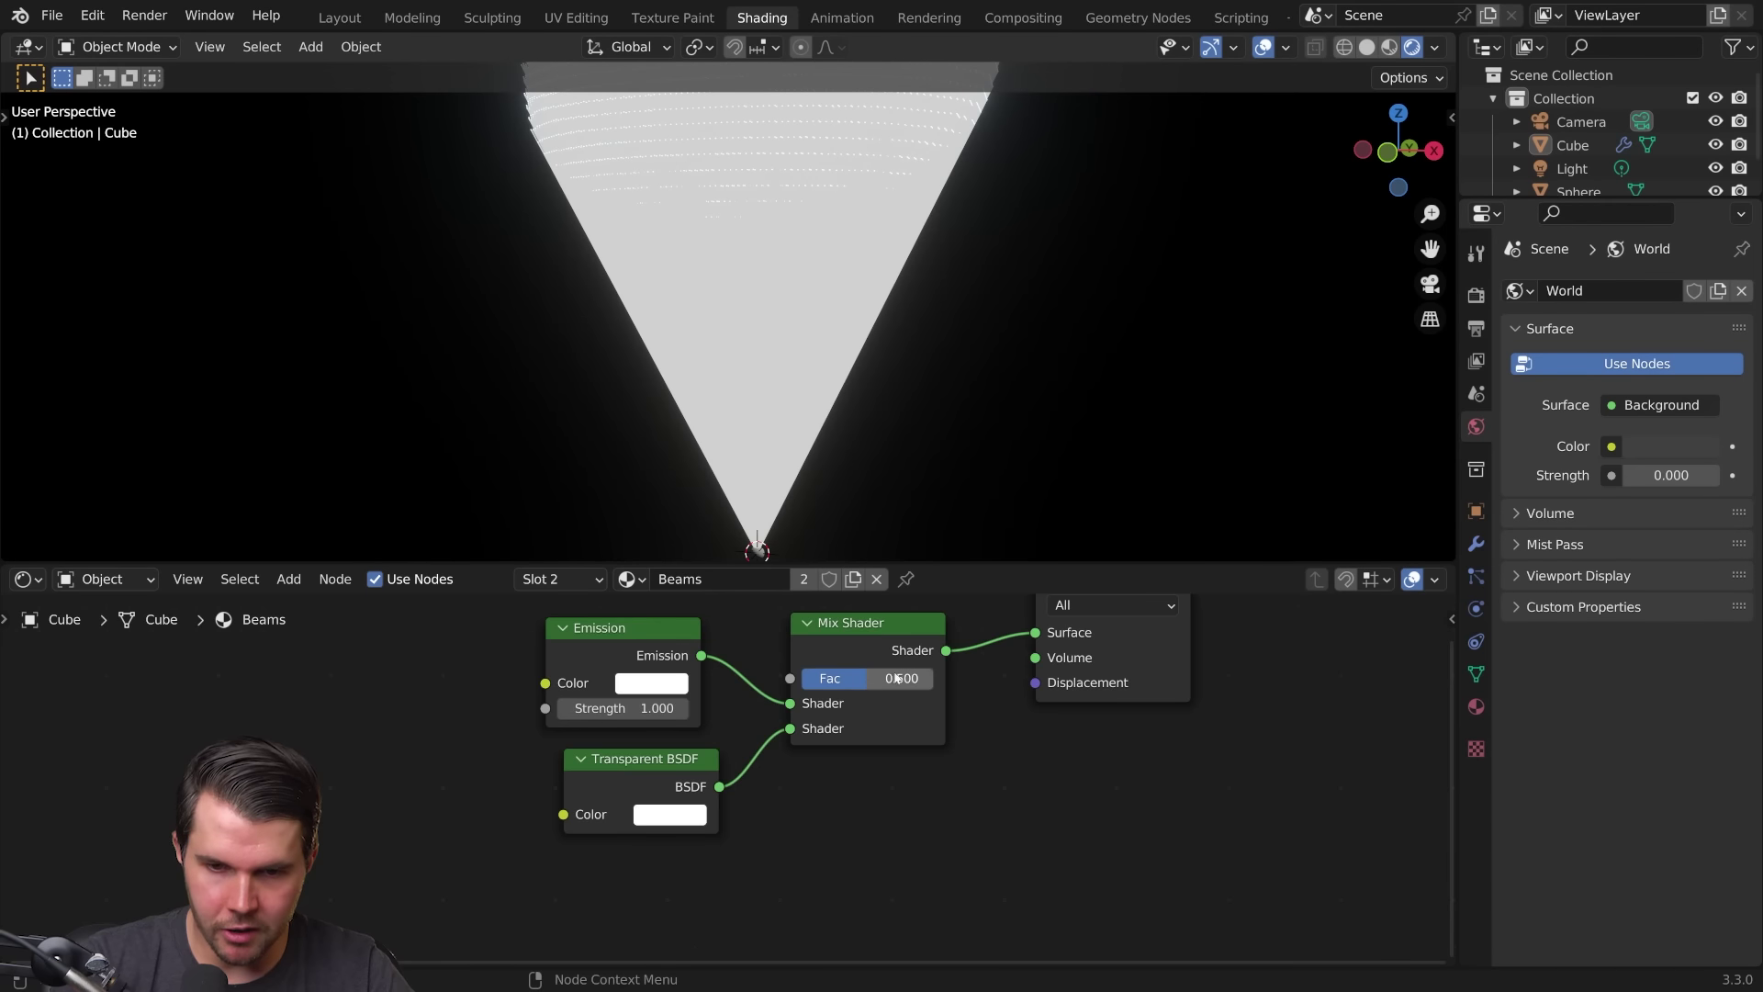
pyautogui.press('Home')
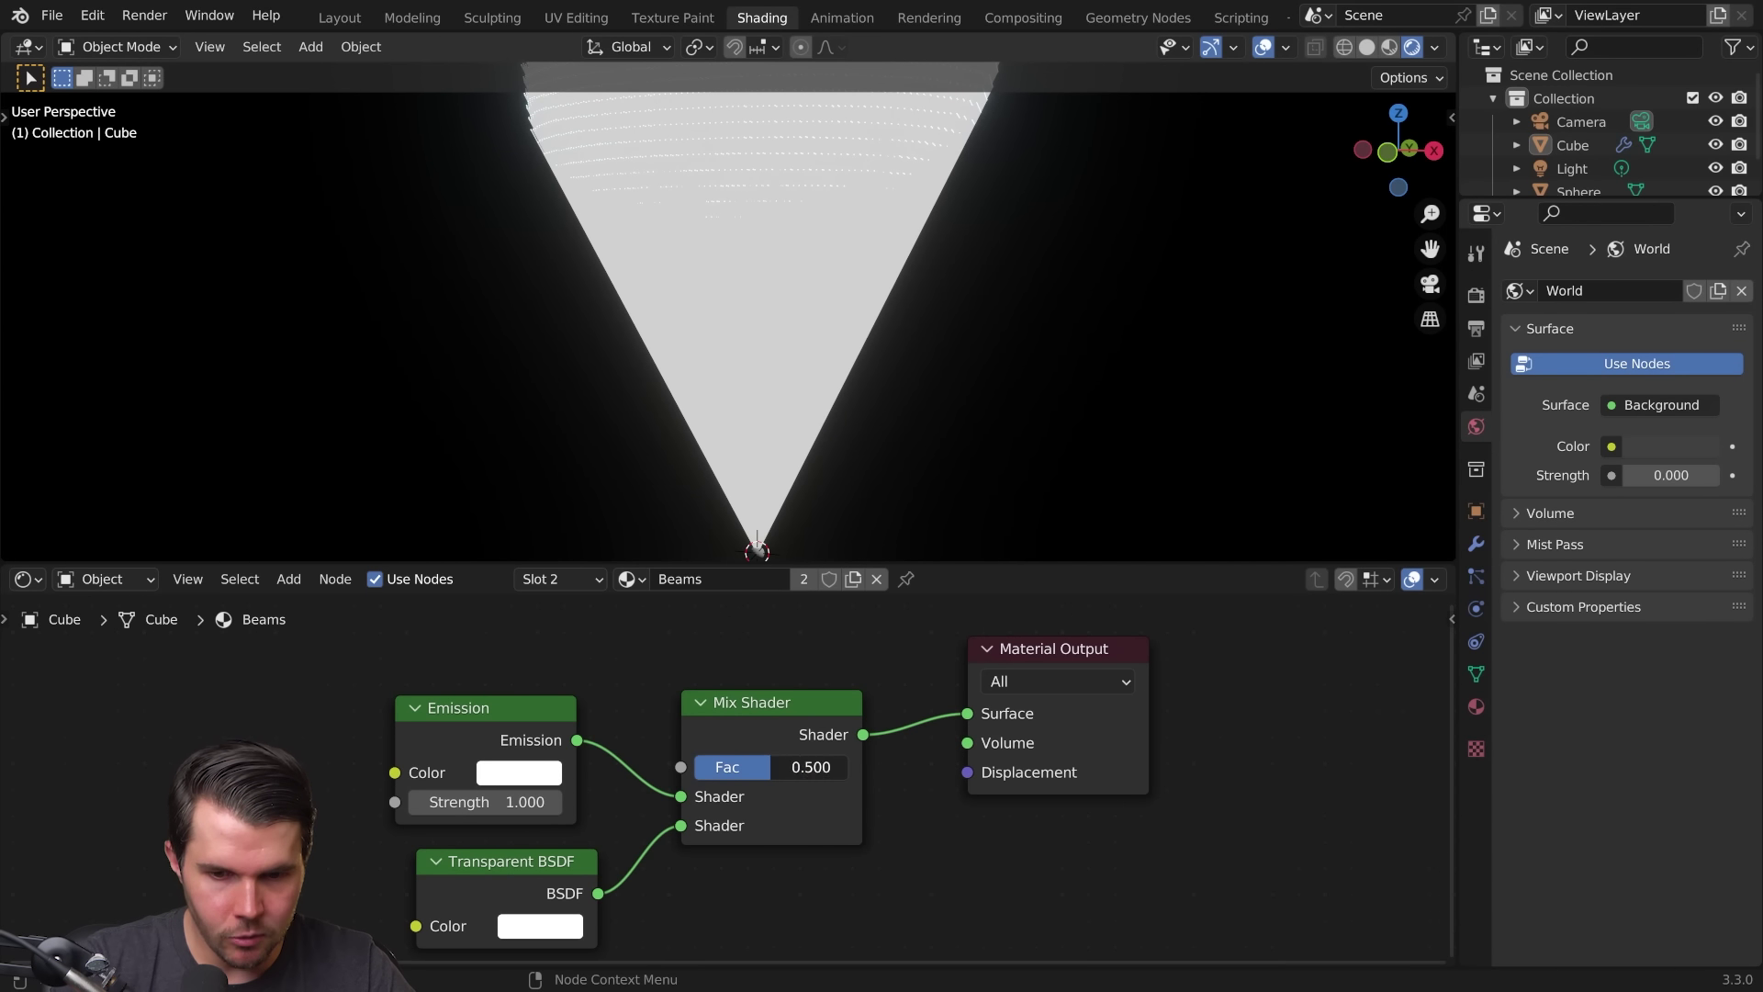
pyautogui.click(1476, 707)
pyautogui.scroll(-3, 1555, 756)
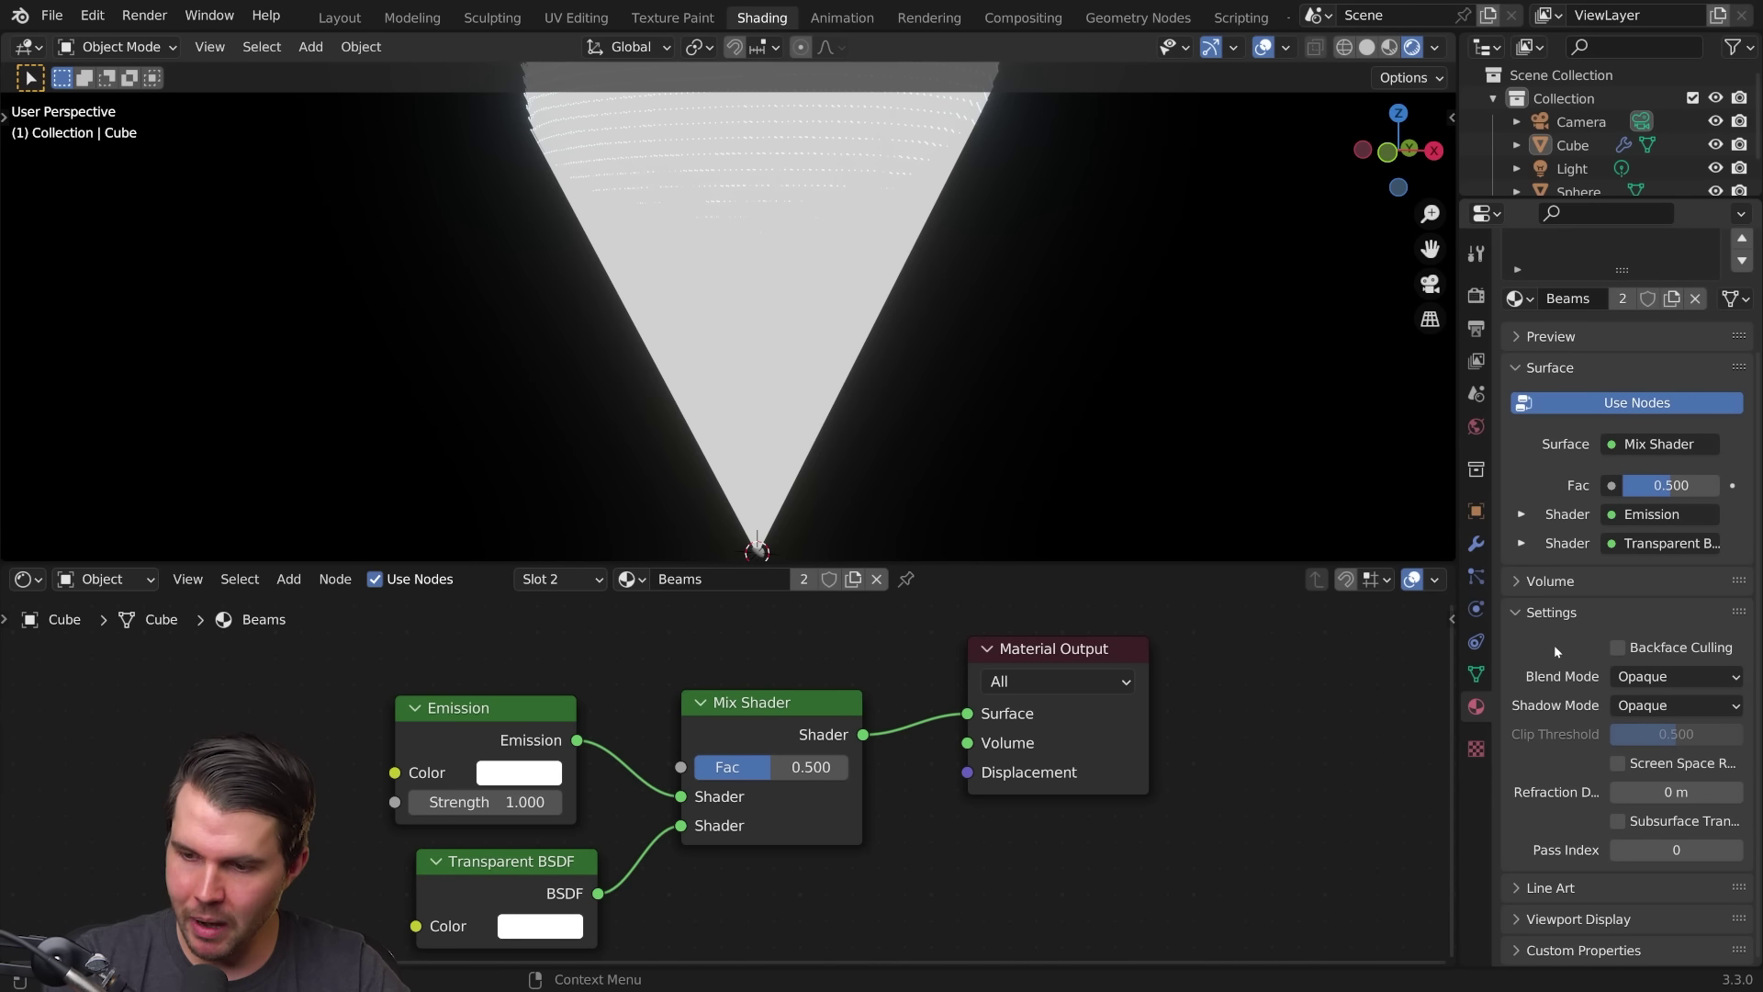
# Step: Set the Beams blend mode to Alpha Blend and the Mix Shader factor to 1.000
pyautogui.click(1634, 676)
pyautogui.click(1672, 780)
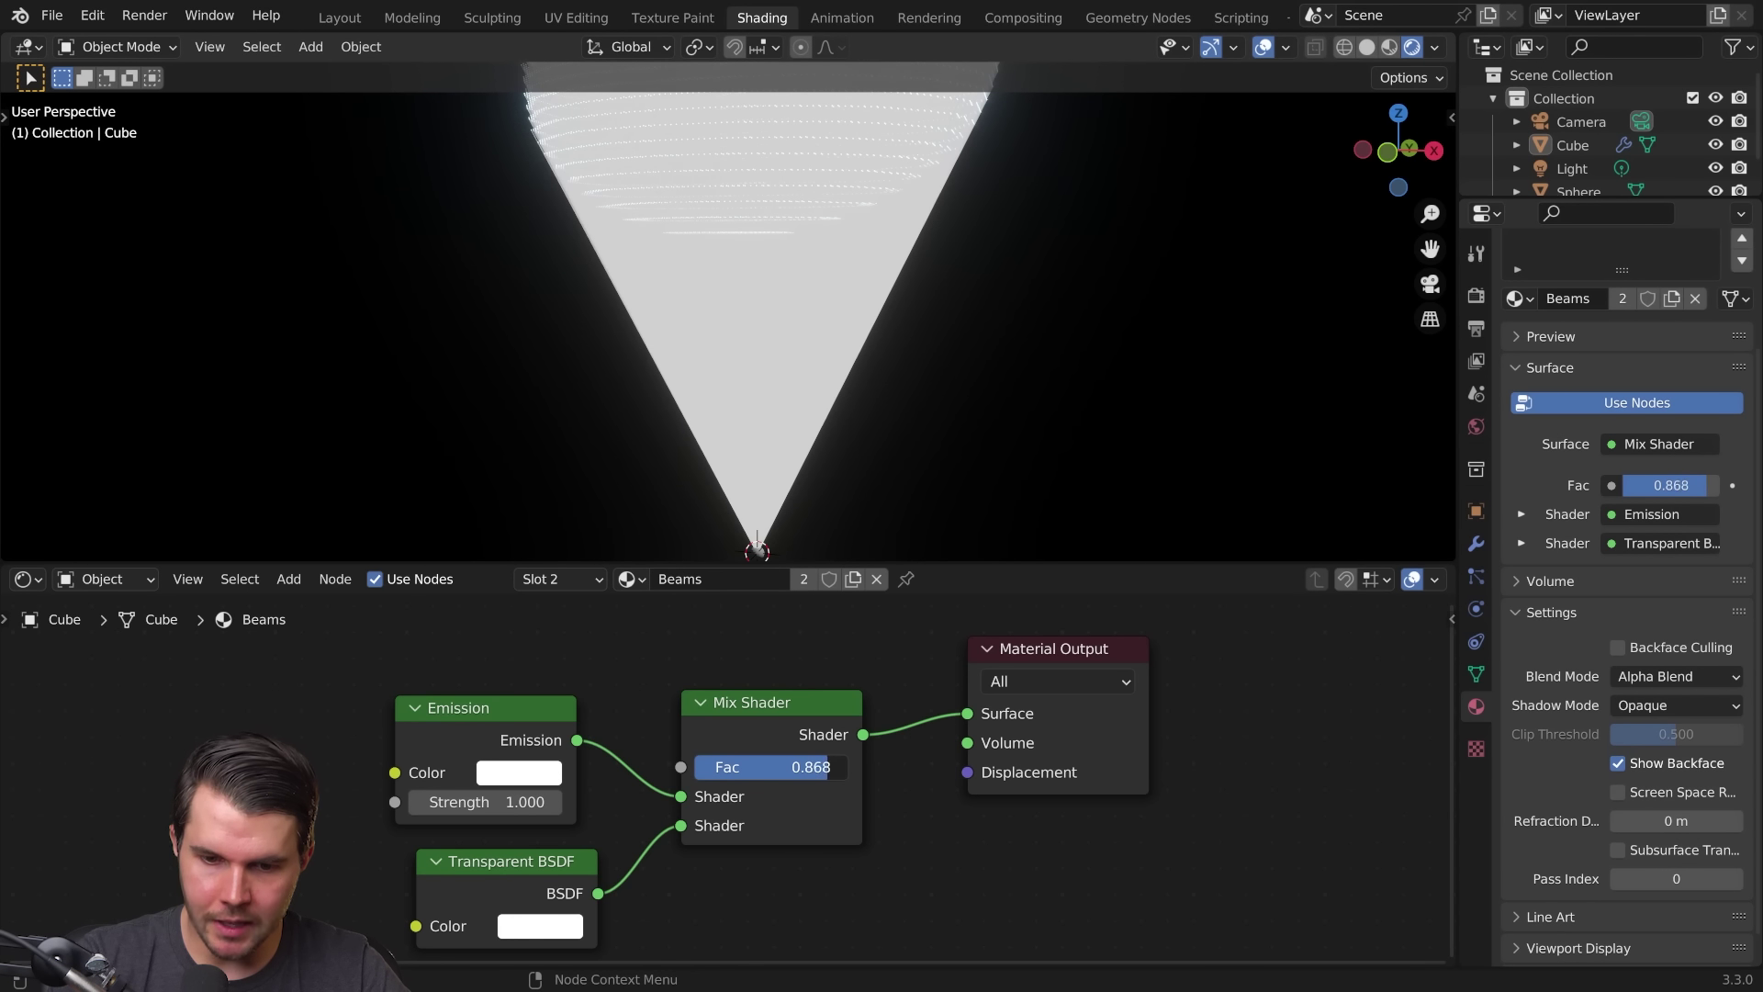
pyautogui.moveTo(771, 767); pyautogui.dragTo(822, 767)
pyautogui.moveTo(835, 307)
pyautogui.mouseDown(button='middle')
pyautogui.moveTo(813, 280)
pyautogui.moveTo(858, 316)
pyautogui.mouseUp(button='middle')
pyautogui.scroll(2, 730, 779)
pyautogui.scroll(1, 731, 779)
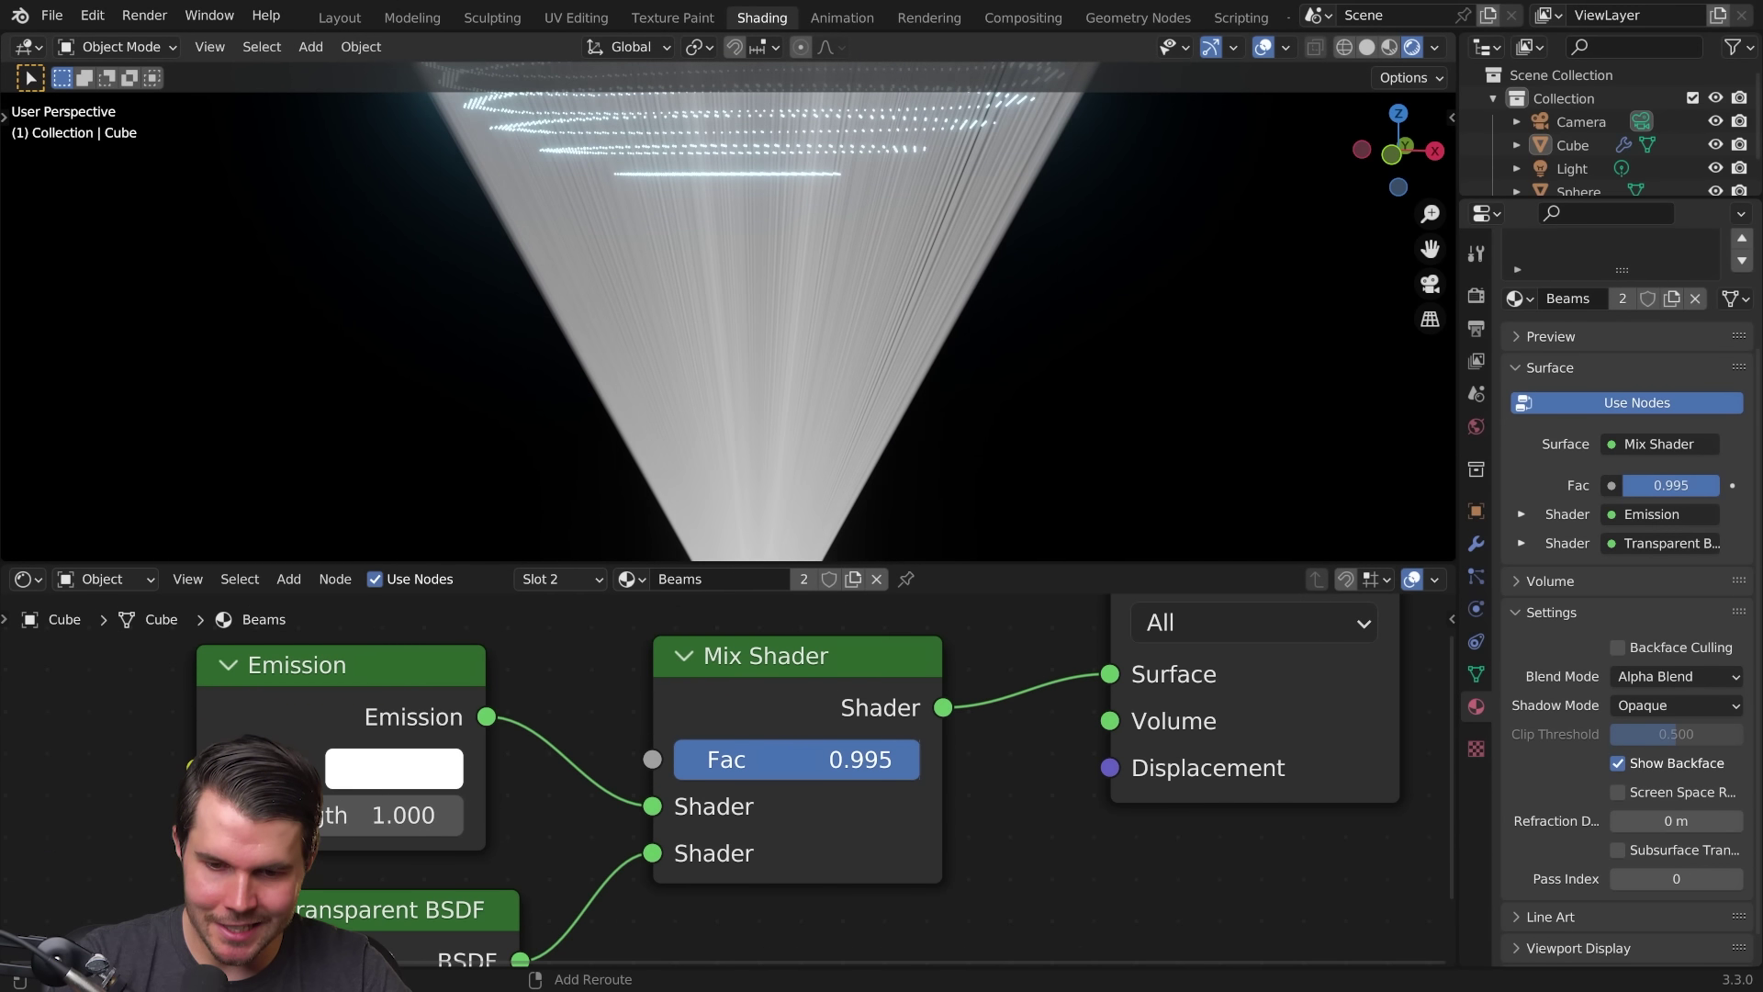
pyautogui.moveTo(822, 760); pyautogui.dragTo(830, 760)
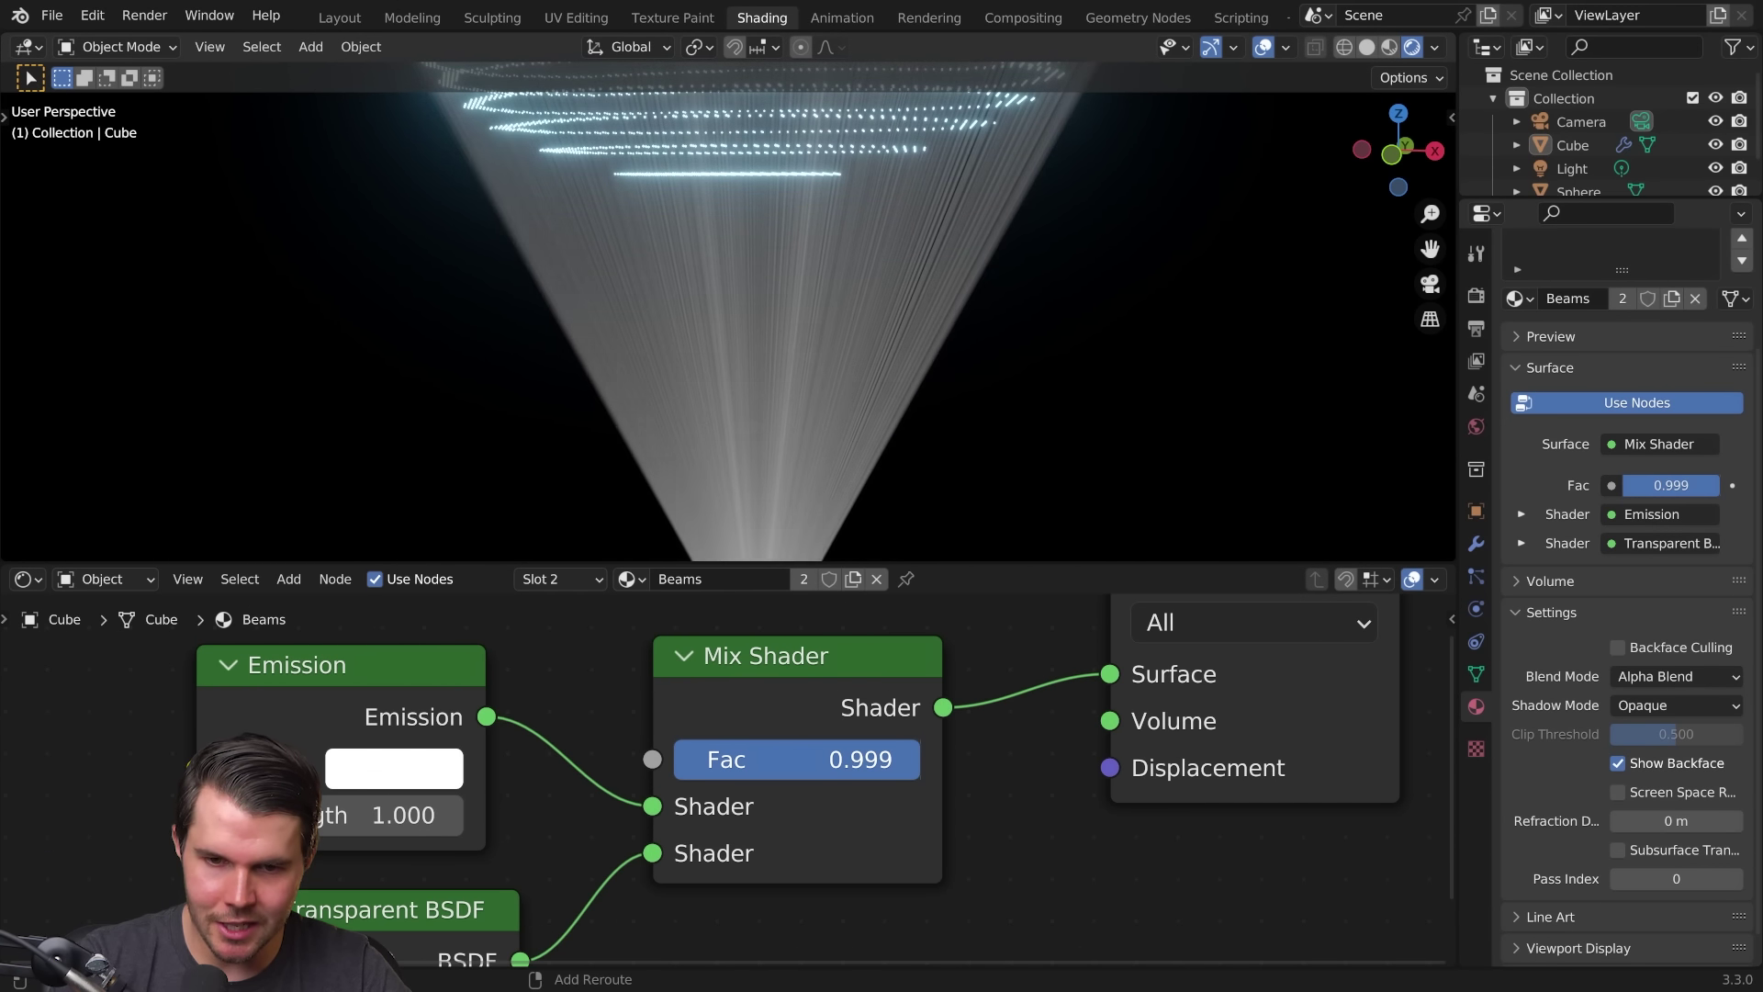
# Step: Orbit around the translucent beam cone to check its tip and the glowing disc above
pyautogui.moveTo(889, 469)
pyautogui.mouseDown(button='middle')
pyautogui.moveTo(813, 357)
pyautogui.moveTo(891, 308)
pyautogui.moveTo(791, 360)
pyautogui.moveTo(1031, 363)
pyautogui.moveTo(663, 324)
pyautogui.moveTo(749, 338)
pyautogui.moveTo(659, 233)
pyautogui.moveTo(775, 236)
pyautogui.mouseUp(button='middle')
pyautogui.scroll(-3, 827, 377)
pyautogui.moveTo(726, 301)
pyautogui.mouseDown(button='middle')
pyautogui.moveTo(740, 368)
pyautogui.moveTo(779, 348)
pyautogui.moveTo(746, 299)
pyautogui.moveTo(747, 257)
pyautogui.moveTo(803, 343)
pyautogui.moveTo(807, 277)
pyautogui.moveTo(779, 358)
pyautogui.moveTo(703, 328)
pyautogui.moveTo(721, 342)
pyautogui.moveTo(702, 350)
pyautogui.mouseUp(button='middle')
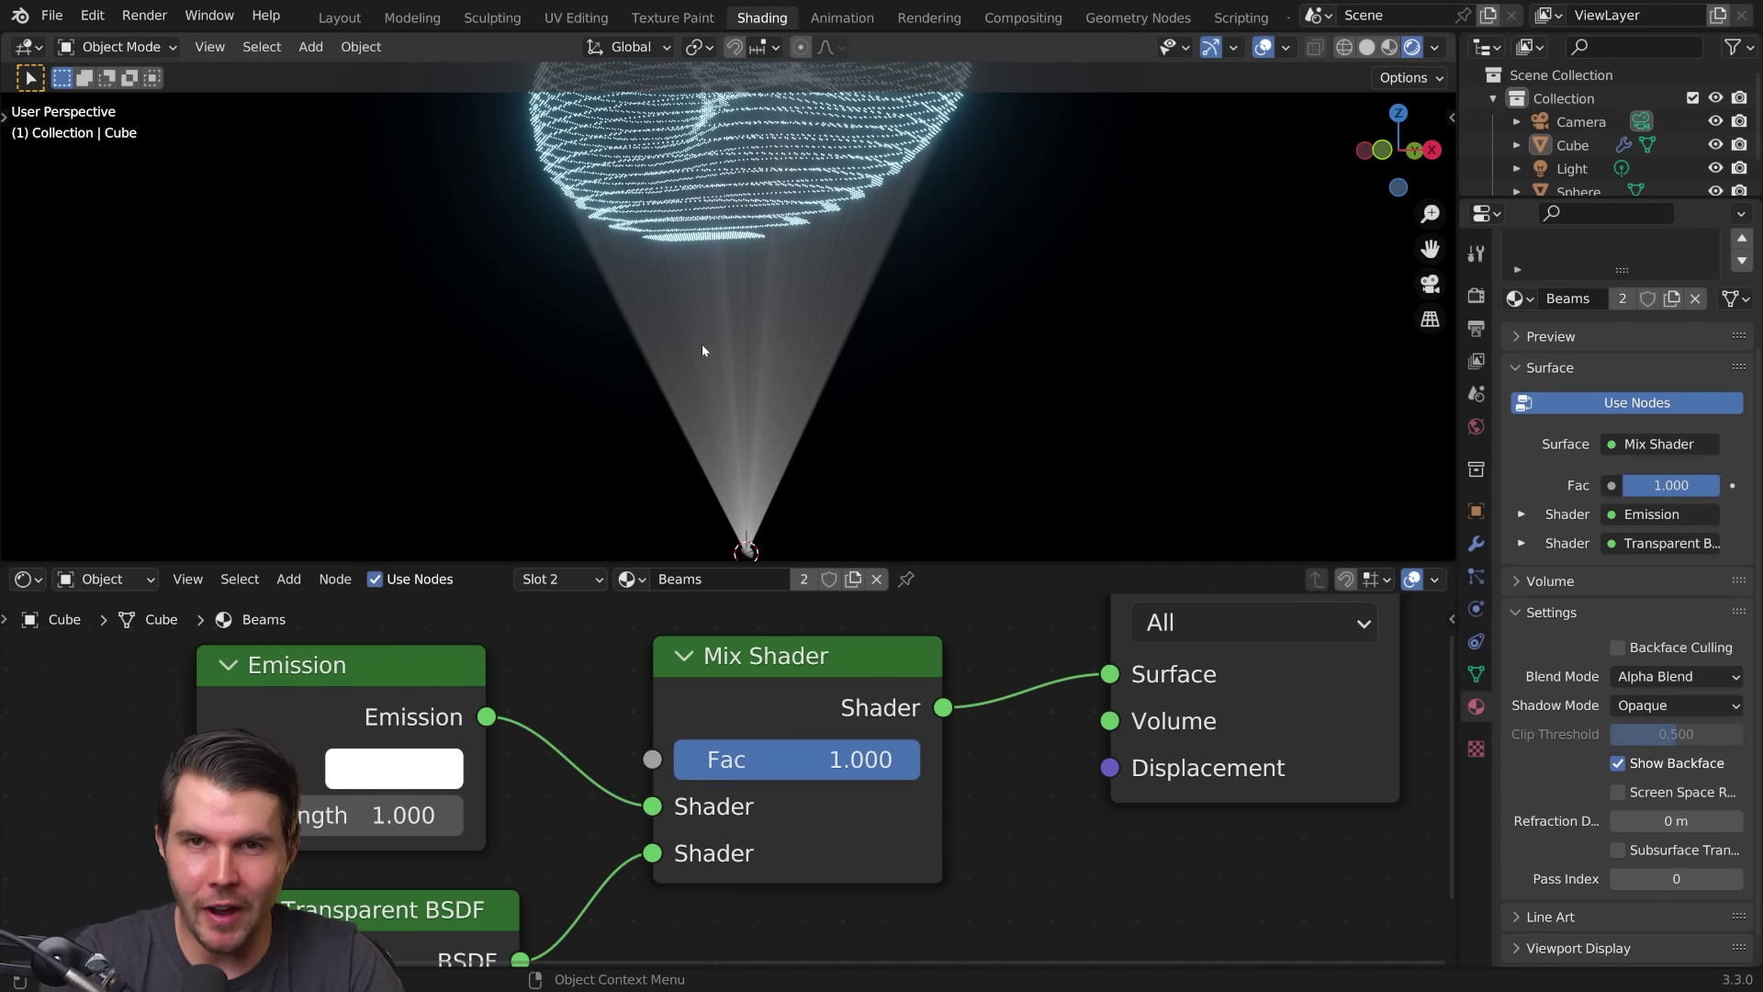
pyautogui.moveTo(803, 307)
pyautogui.mouseDown(button='middle')
pyautogui.moveTo(673, 303)
pyautogui.moveTo(804, 327)
pyautogui.moveTo(771, 345)
pyautogui.mouseUp(button='middle')
pyautogui.click(421, 766)
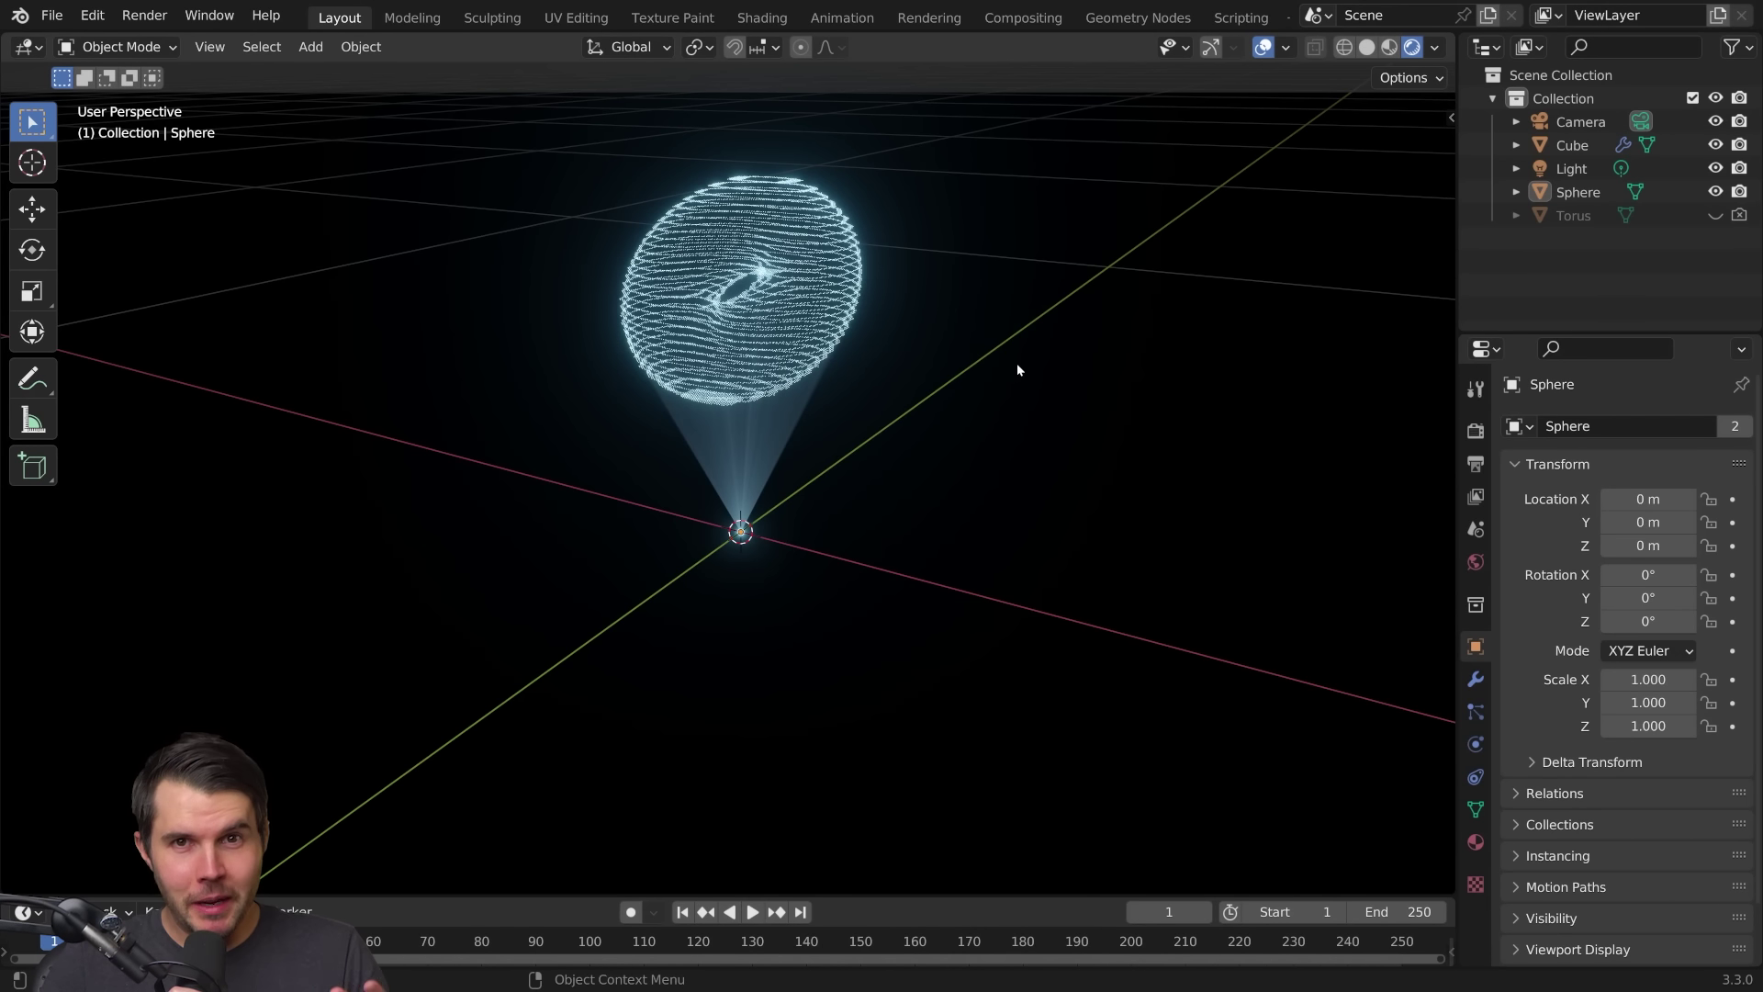
# Step: Add a floor plane and tint the scene light a pale cyan blue
pyautogui.hotkey('shift', 'a')
pyautogui.click(944, 395)
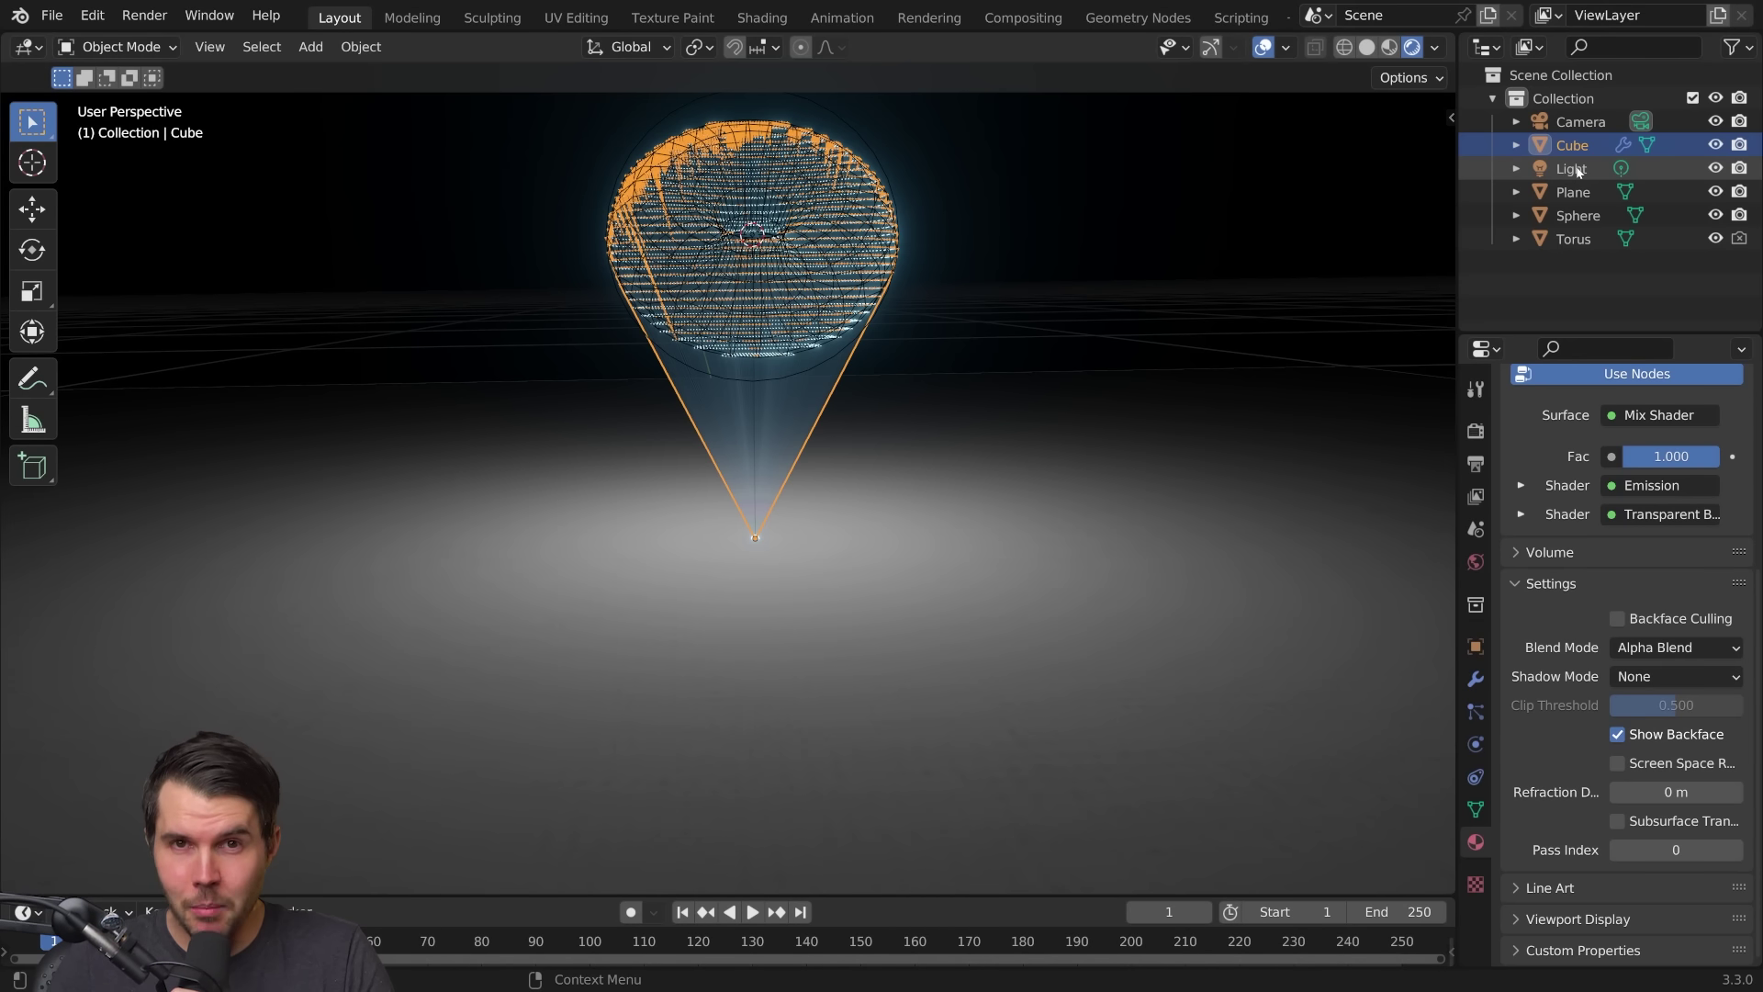
pyautogui.click(1577, 171)
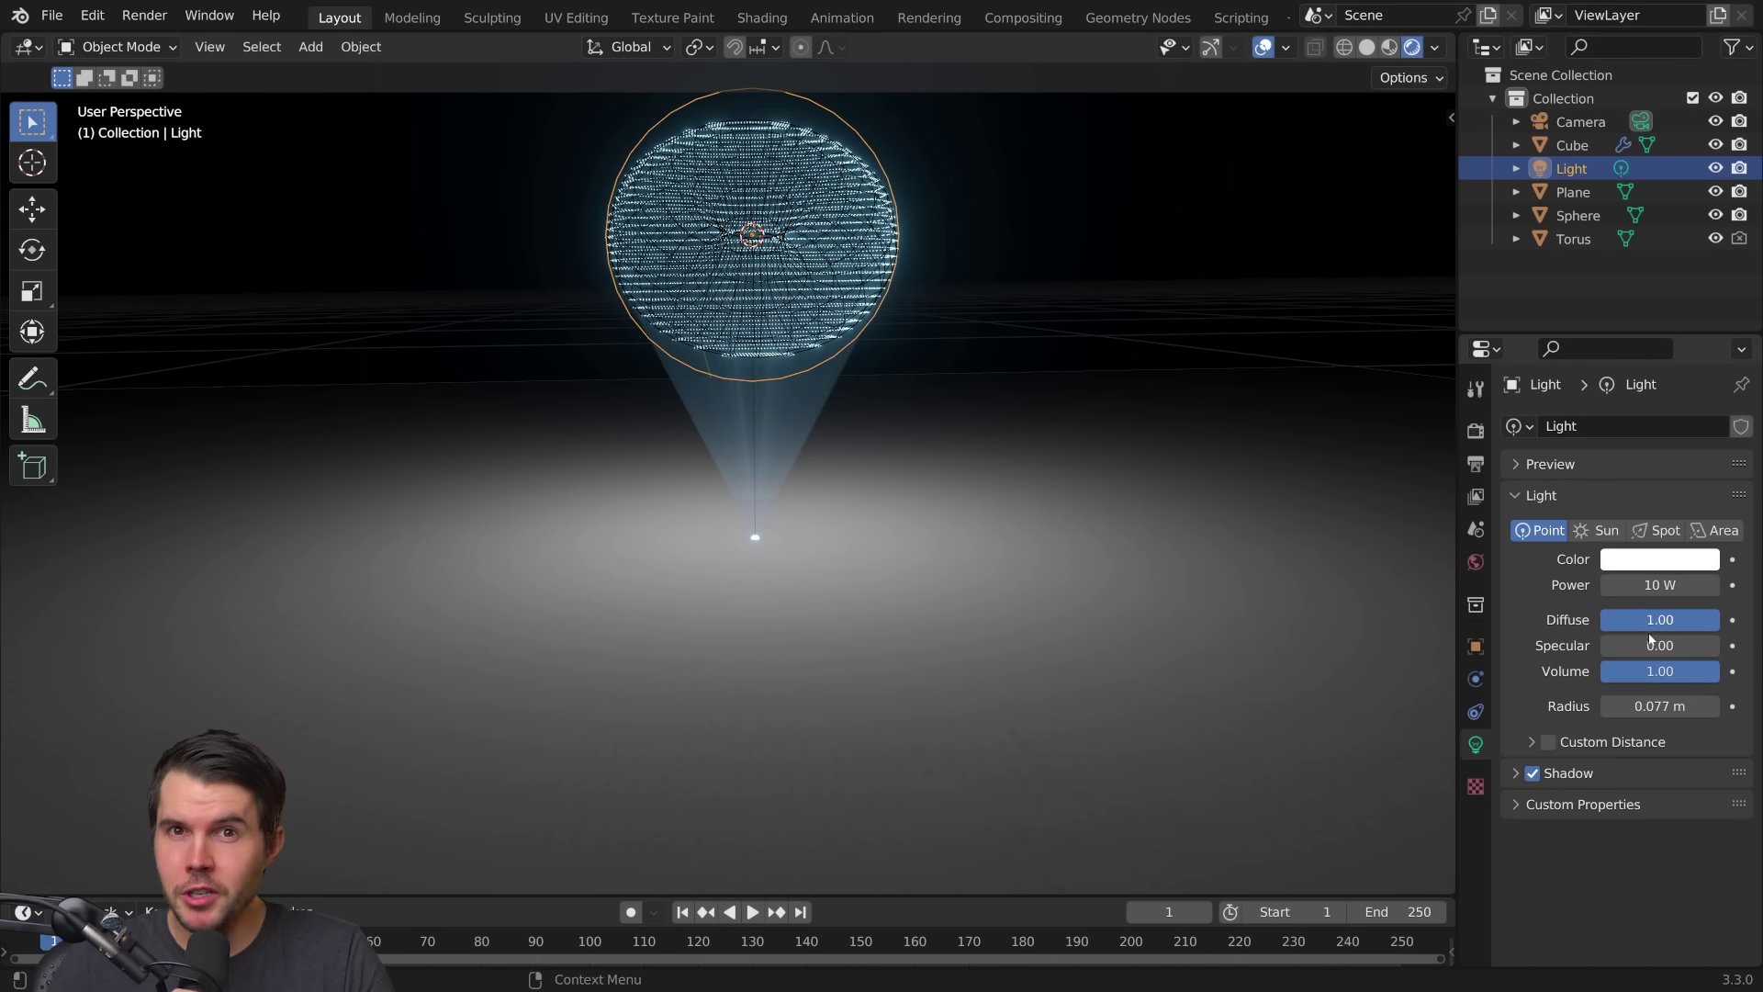
pyautogui.click(1659, 558)
pyautogui.click(1610, 283)
pyautogui.moveTo(1639, 501); pyautogui.dragTo(1570, 500)
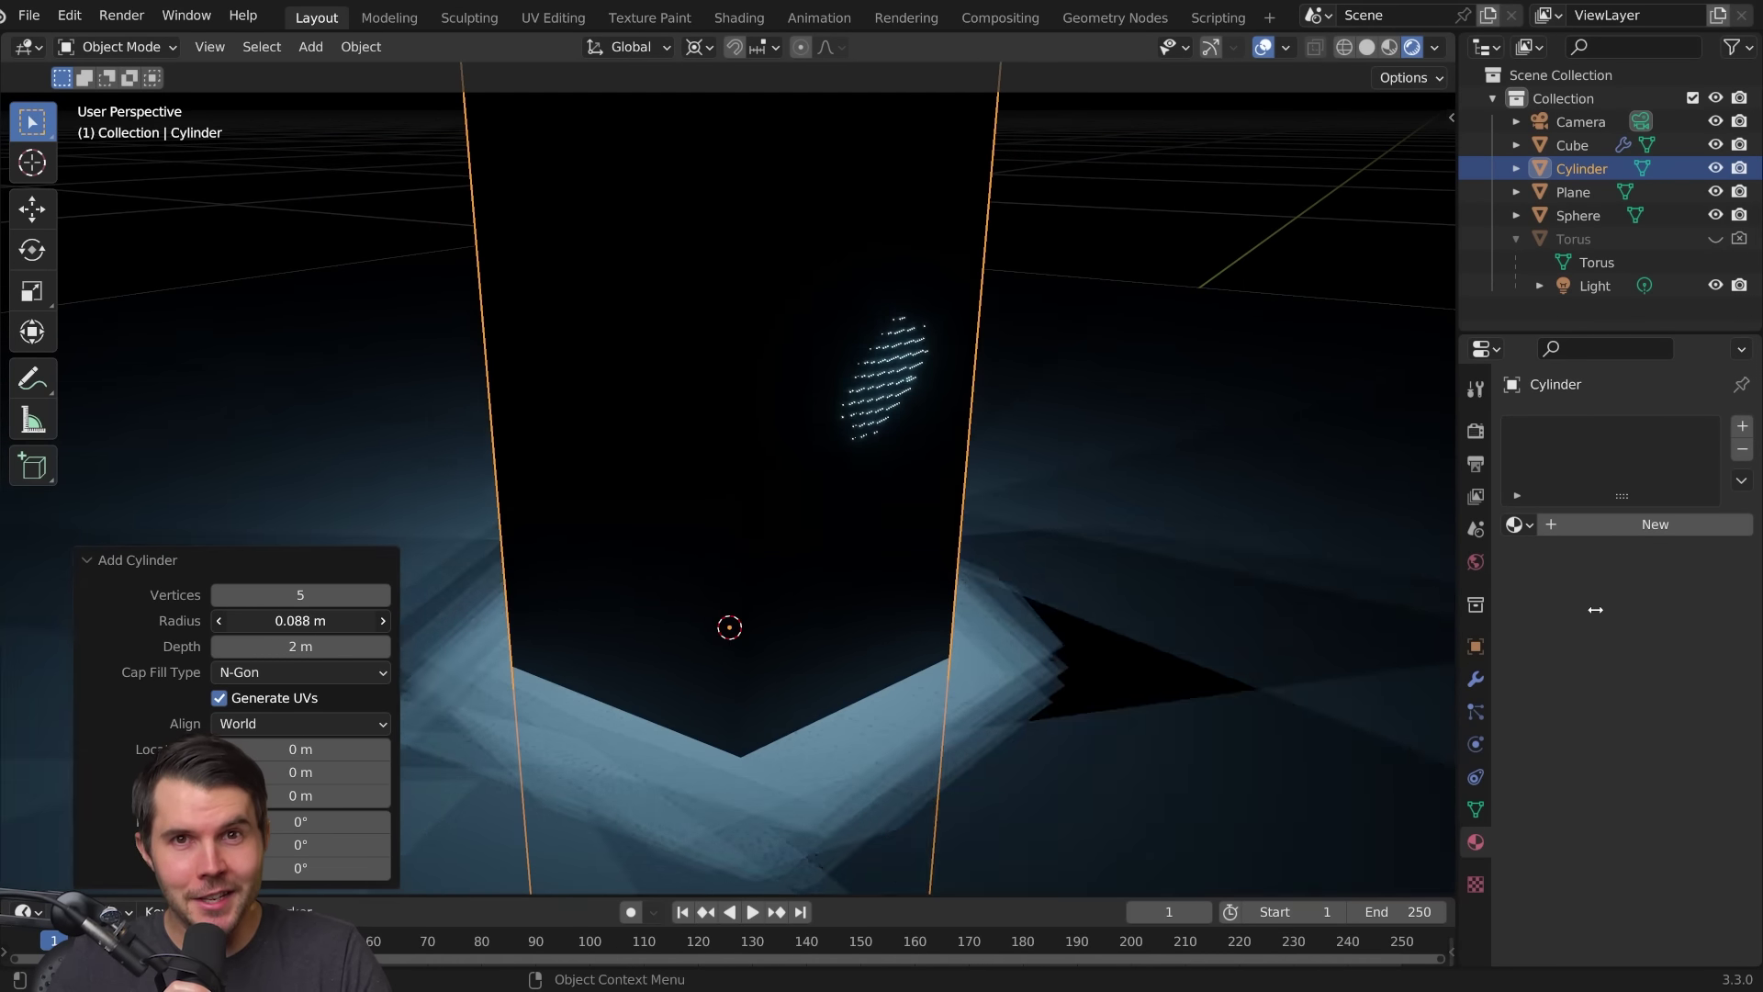
# Step: Give the cylinder a Wireframe modifier and raise the stacked ring count to 4
pyautogui.click(1476, 678)
pyautogui.click(1627, 425)
pyautogui.click(1301, 955)
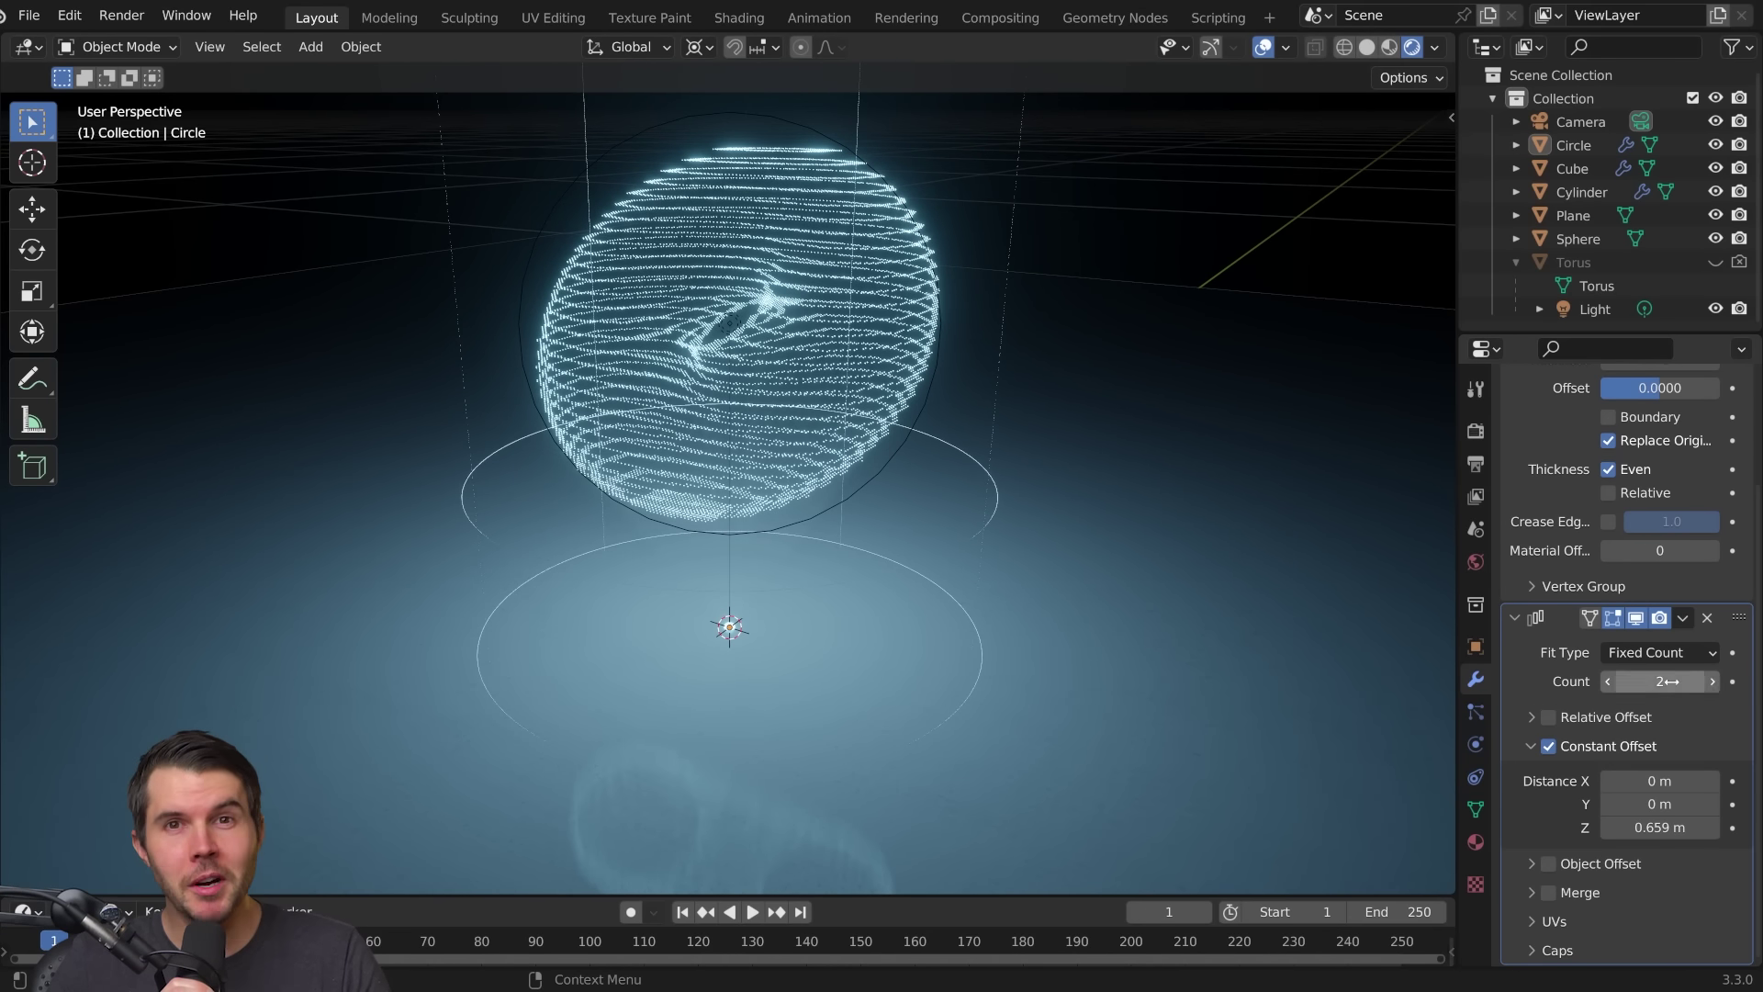
pyautogui.moveTo(1677, 679); pyautogui.dragTo(1715, 678)
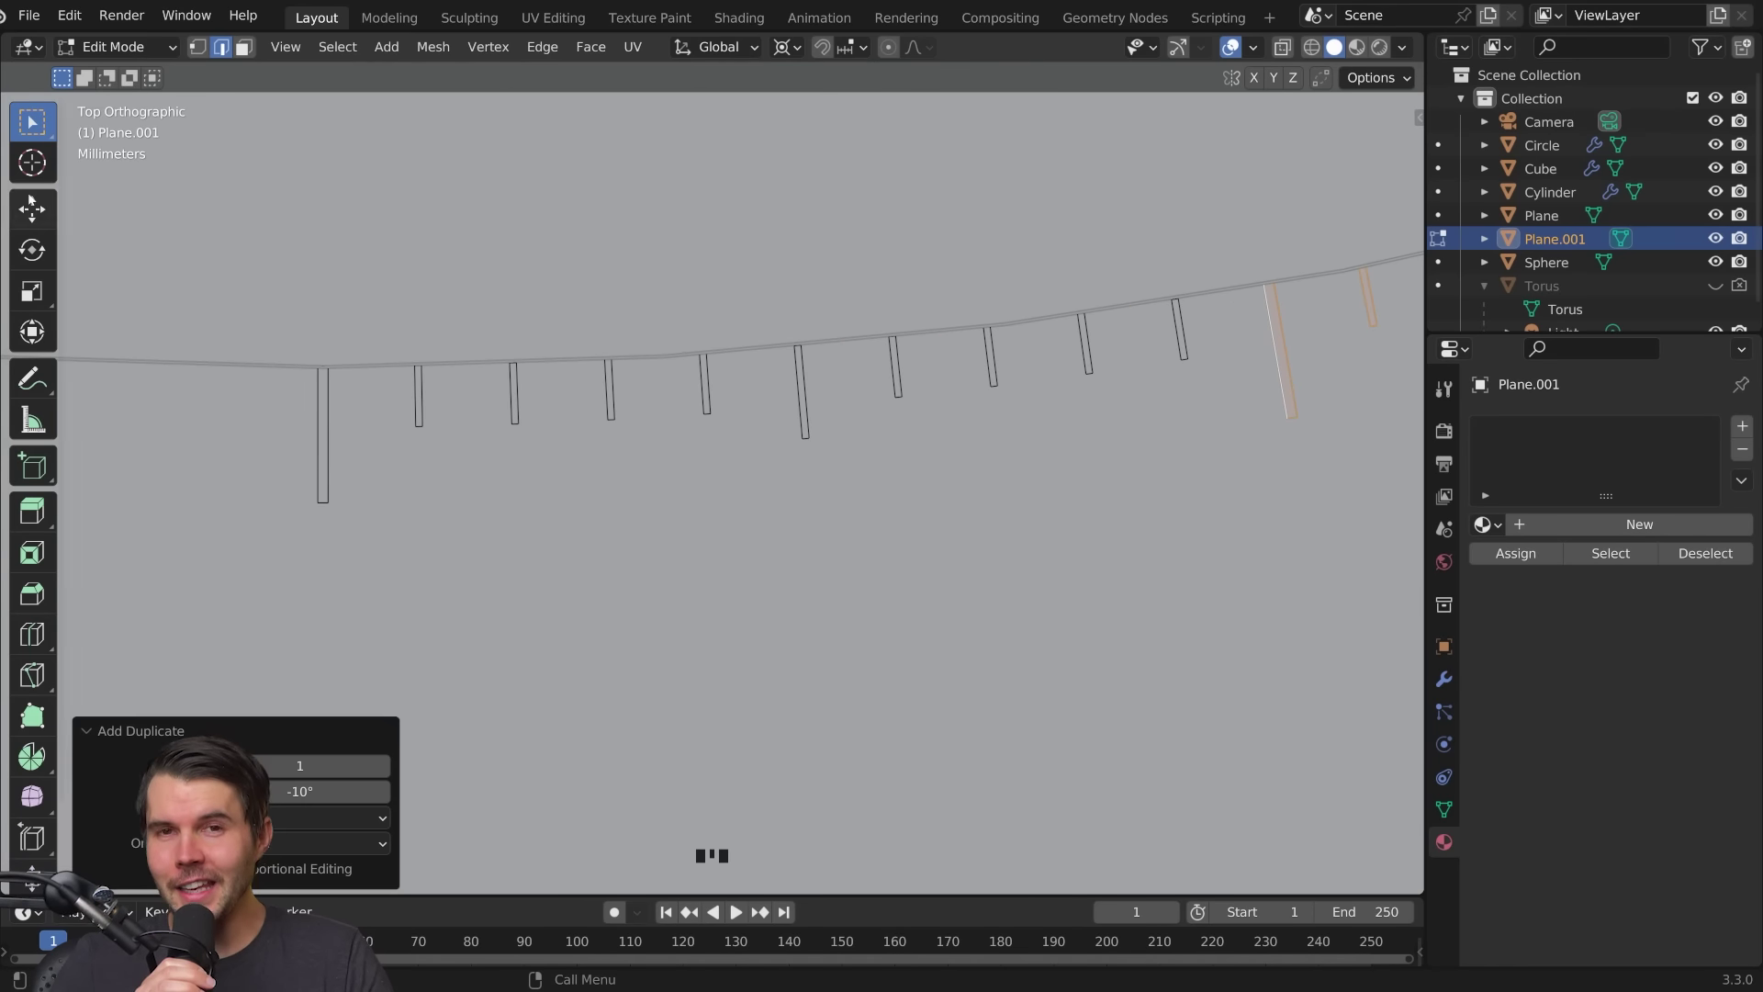
# Step: Repeat the rotated strut duplicate with Shift+R to close the full circular ring
pyautogui.hotkey('shift', 'r')
pyautogui.hotkey('shift', 'r')
pyautogui.hotkey('shift', 'r')
pyautogui.scroll(-5, 652, 519)
pyautogui.scroll(-3, 652, 520)
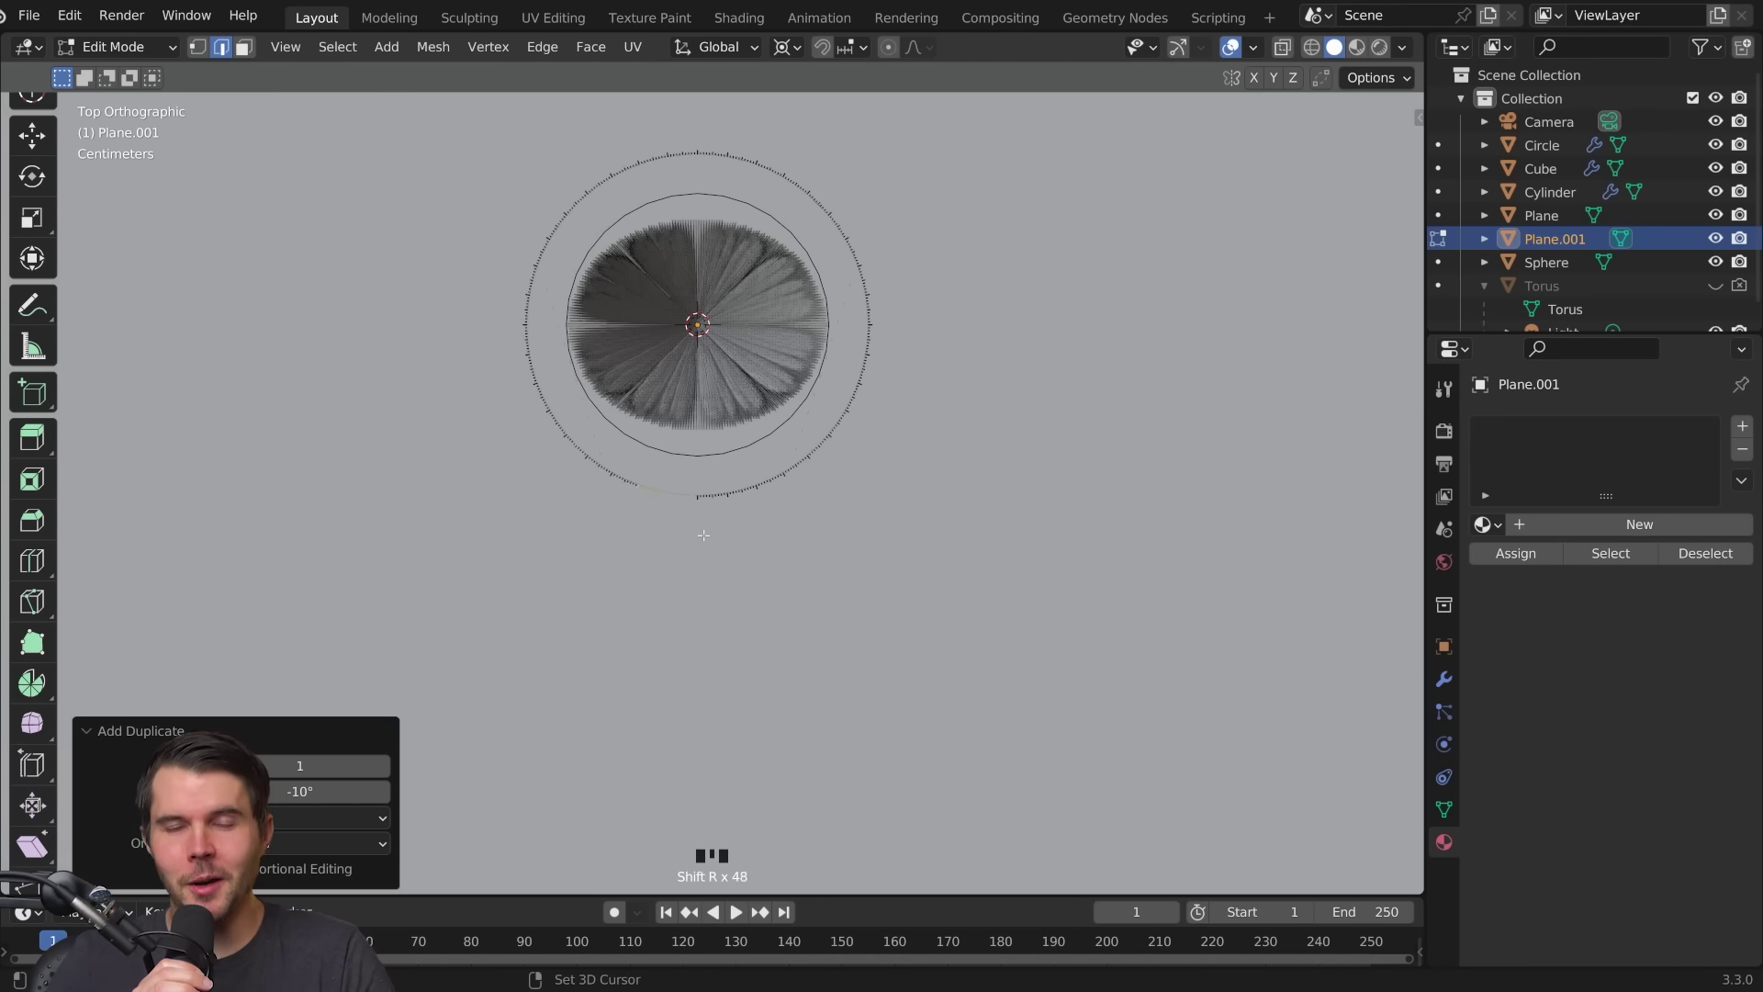